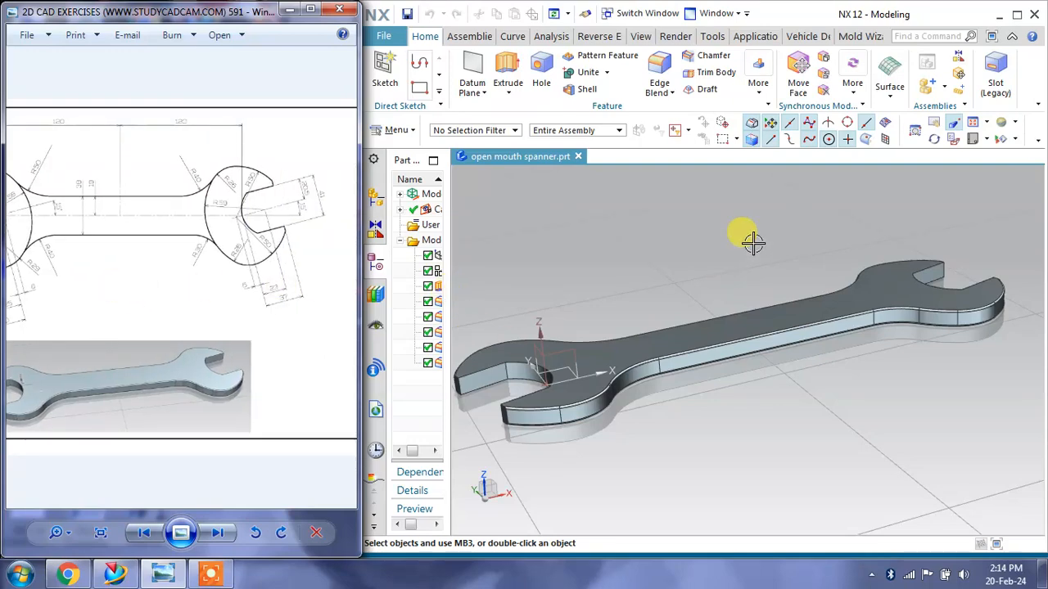
Examine the finished open mouth spanner model and the reference drawing, especially the dimensions of the jaw at the 46 mm end.
{"action": "mouse_move", "coordinate": [753, 242]}
{"action": "middle_mouse_down"}
{"action": "mouse_move", "coordinate": [771, 298]}
{"action": "mouse_move", "coordinate": [725, 281]}
{"action": "mouse_move", "coordinate": [762, 281]}
{"action": "middle_mouse_up"}
{"action": "mouse_move", "coordinate": [96, 305]}
{"action": "left_mouse_down"}
{"action": "mouse_move", "coordinate": [122, 297]}
{"action": "mouse_move", "coordinate": [167, 308]}
{"action": "left_mouse_up"}
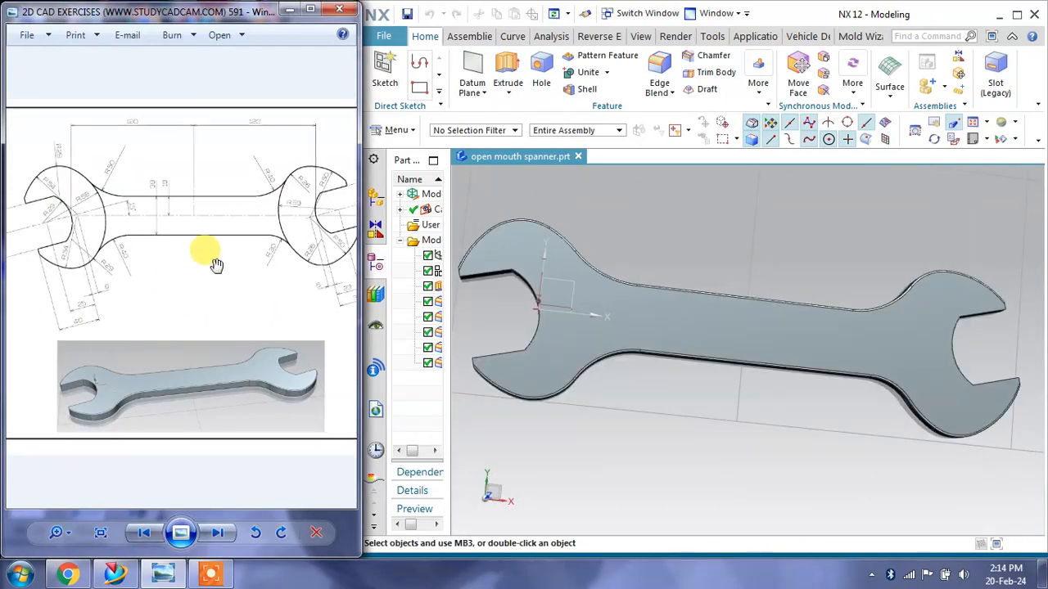
{"action": "left_click", "coordinate": [310, 10]}
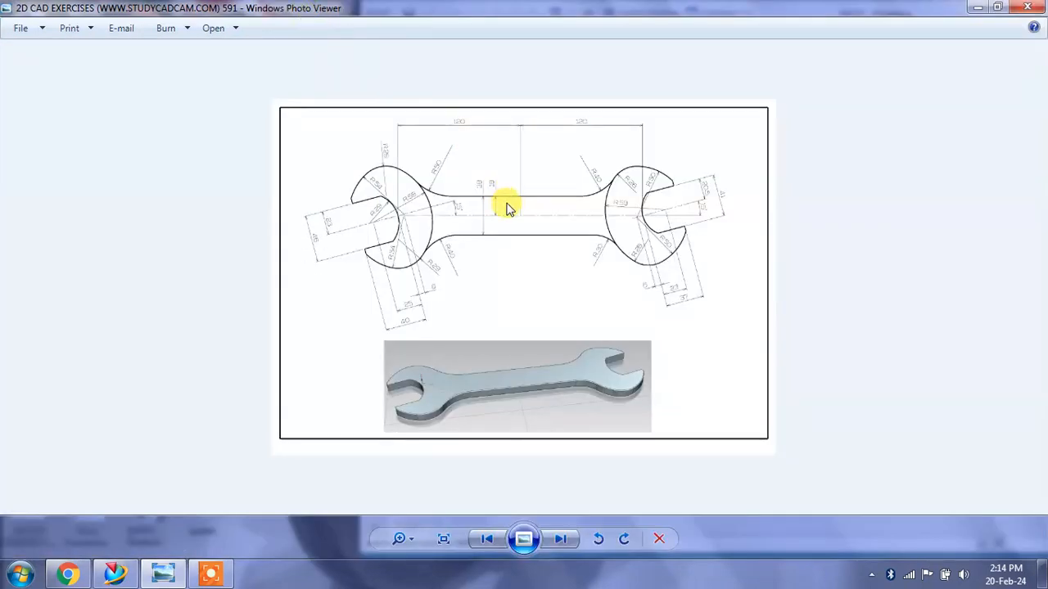
{"action": "scroll", "coordinate": [502, 205], "scroll_direction": "up", "scroll_amount": 2}
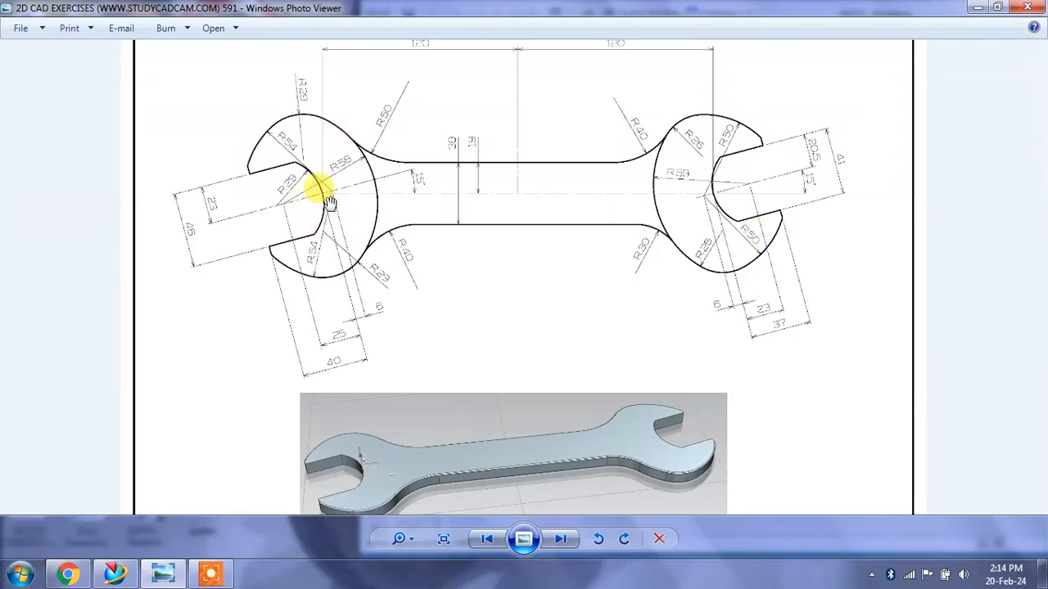
{"action": "left_click_drag", "start_coordinate": [327, 204], "coordinate": [330, 226]}
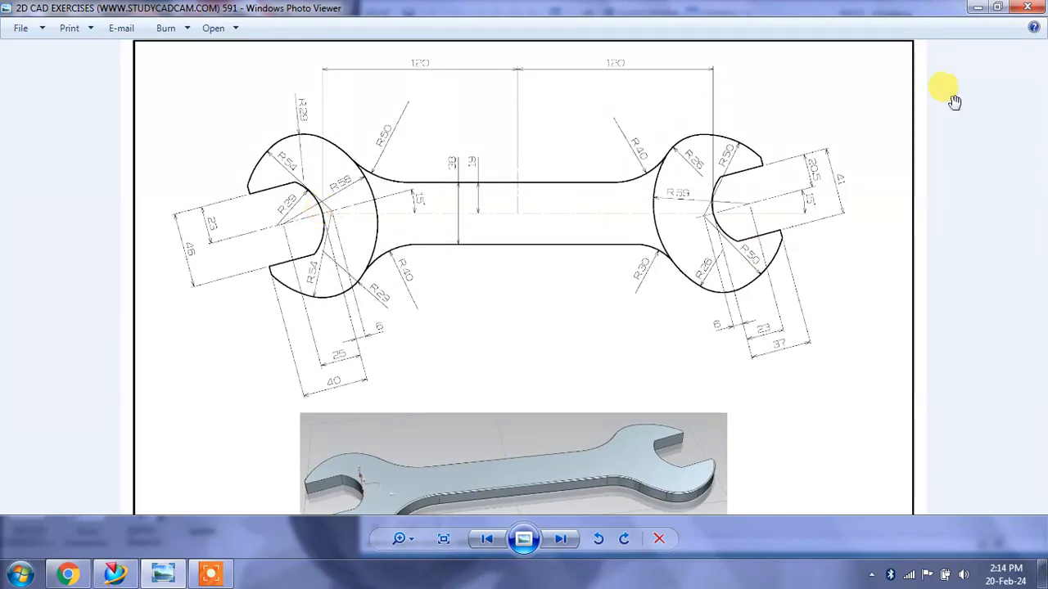
{"action": "left_click", "coordinate": [997, 8]}
{"action": "mouse_move", "coordinate": [251, 229]}
{"action": "left_mouse_down"}
{"action": "mouse_move", "coordinate": [217, 254]}
{"action": "mouse_move", "coordinate": [89, 158]}
{"action": "left_mouse_up"}
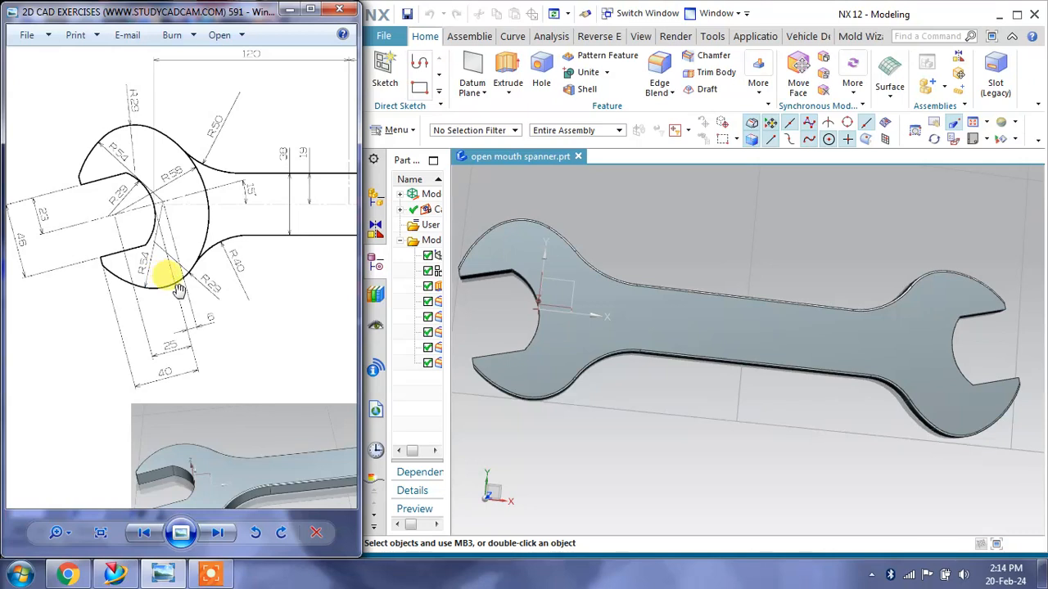
{"action": "left_click_drag", "start_coordinate": [183, 285], "coordinate": [201, 283]}
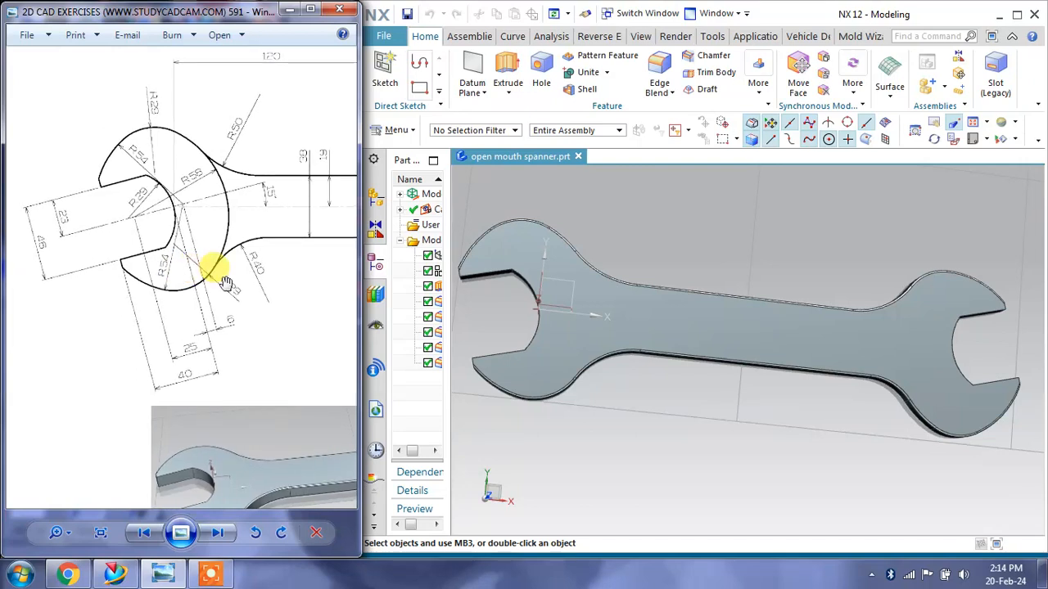
{"action": "mouse_move", "coordinate": [498, 304]}
{"action": "middle_mouse_down"}
{"action": "mouse_move", "coordinate": [480, 253]}
{"action": "mouse_move", "coordinate": [510, 276]}
{"action": "mouse_move", "coordinate": [496, 297]}
{"action": "middle_mouse_up"}
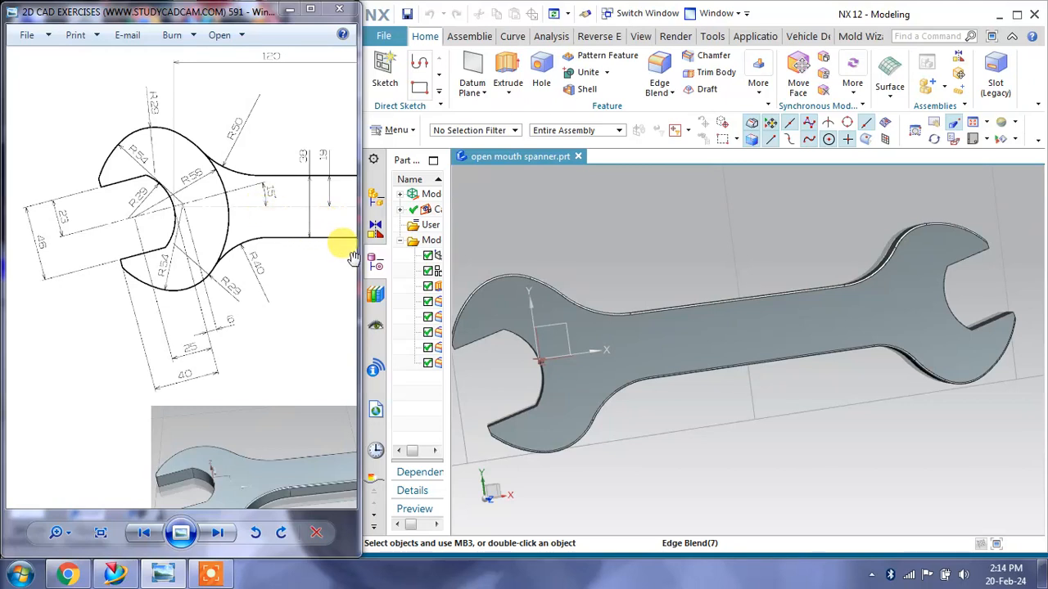
{"action": "mouse_move", "coordinate": [226, 281]}
{"action": "left_mouse_down"}
{"action": "mouse_move", "coordinate": [217, 278]}
{"action": "mouse_move", "coordinate": [234, 278]}
{"action": "left_mouse_up"}
Create a new Model part in millimetres named model7.prt and start a sketch on the XY plane.
{"action": "left_click", "coordinate": [393, 41]}
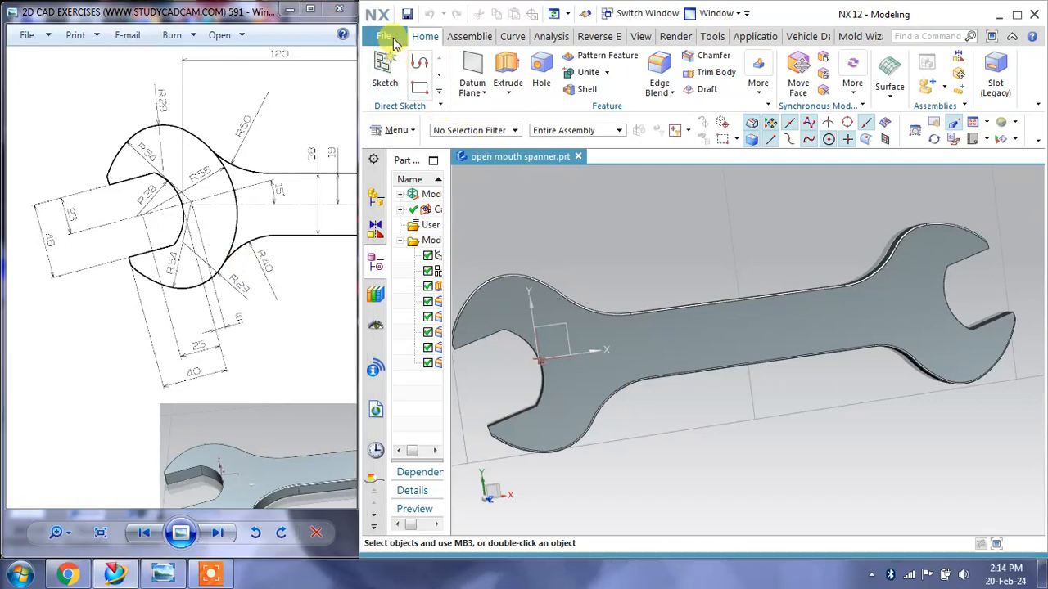
{"action": "left_click", "coordinate": [398, 63]}
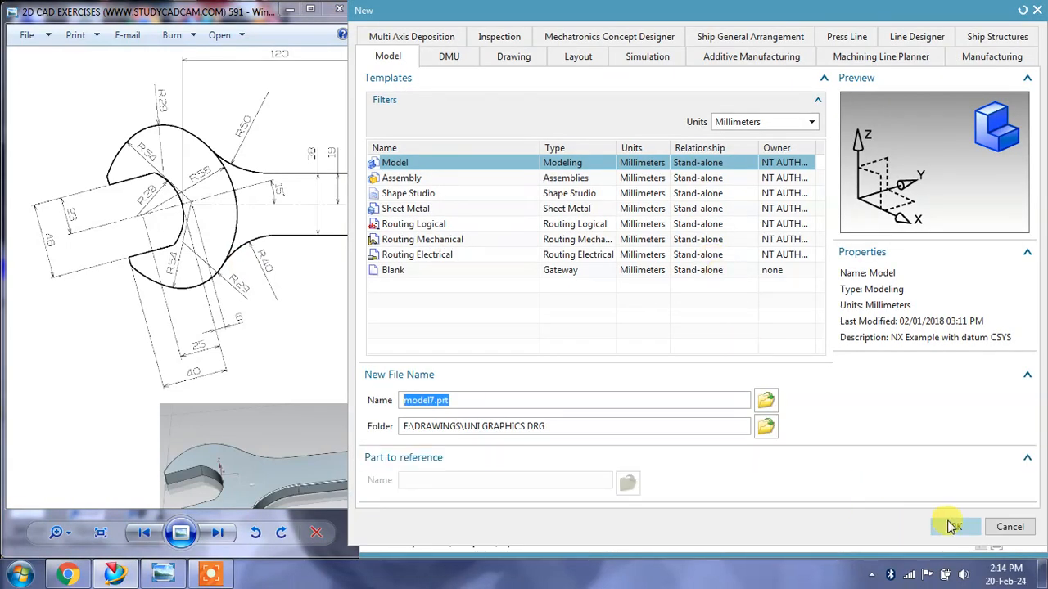
{"action": "left_click", "coordinate": [950, 526]}
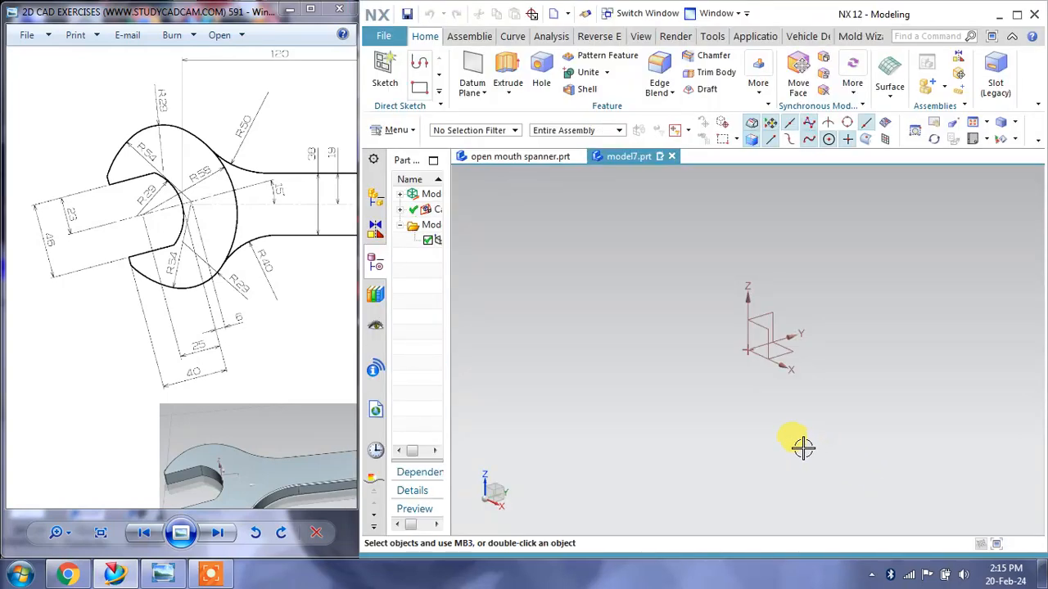
{"action": "left_click", "coordinate": [384, 70]}
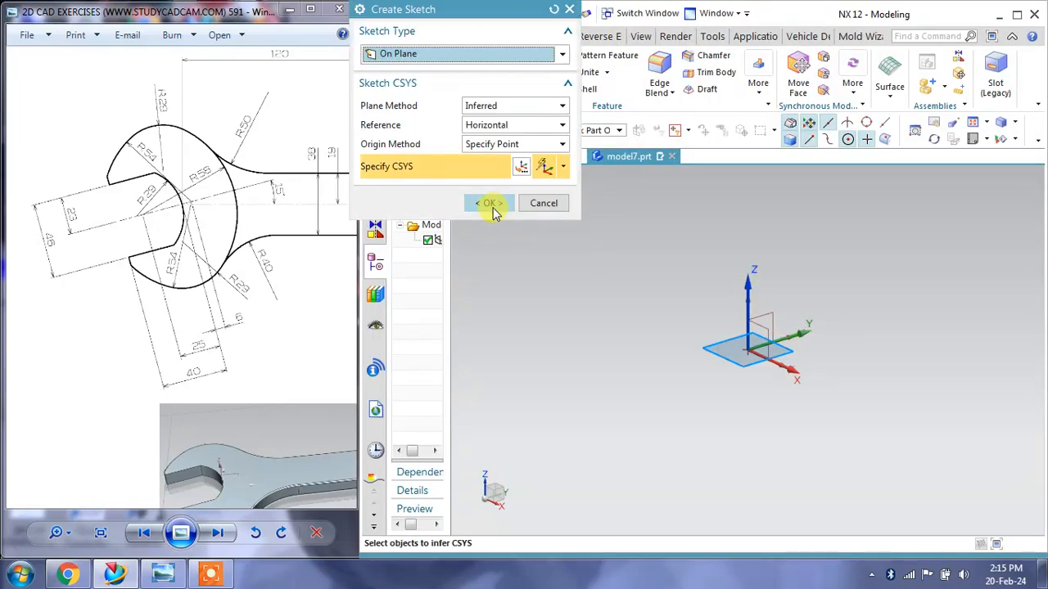
{"action": "left_click", "coordinate": [490, 205]}
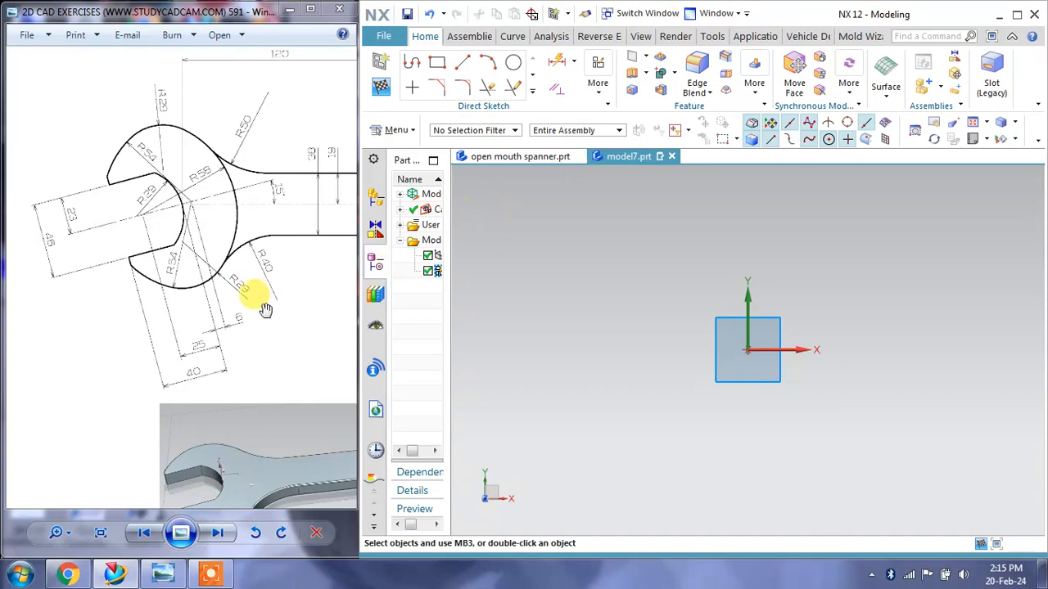
Sketch a horizontal line about 120 mm long from the origin along the positive X axis.
{"action": "mouse_move", "coordinate": [265, 309]}
{"action": "left_mouse_down"}
{"action": "mouse_move", "coordinate": [157, 333]}
{"action": "mouse_move", "coordinate": [61, 238]}
{"action": "left_mouse_up"}
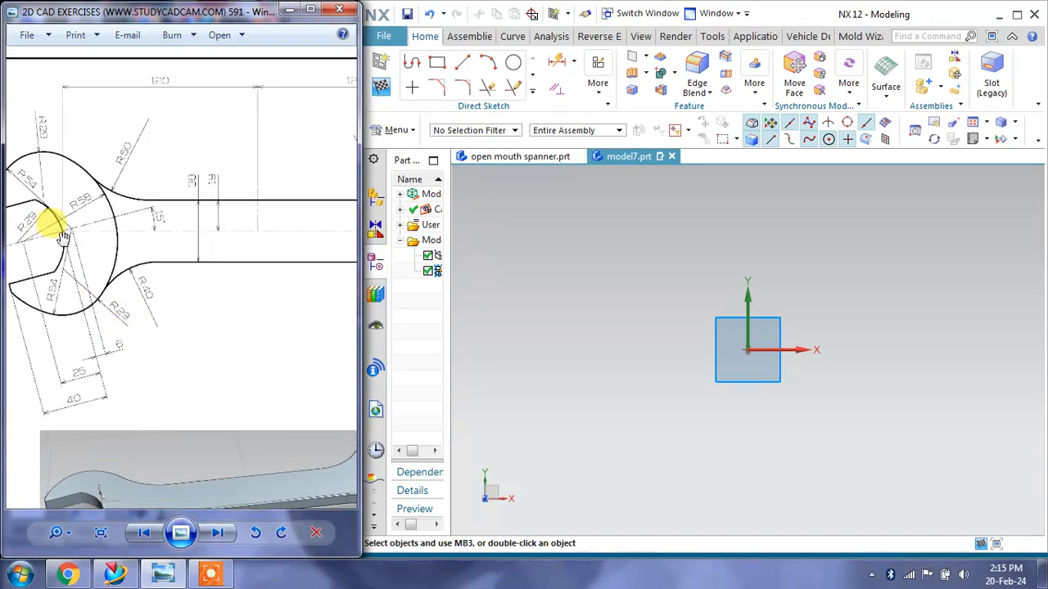
{"action": "scroll", "coordinate": [63, 238], "scroll_direction": "down", "scroll_amount": 2}
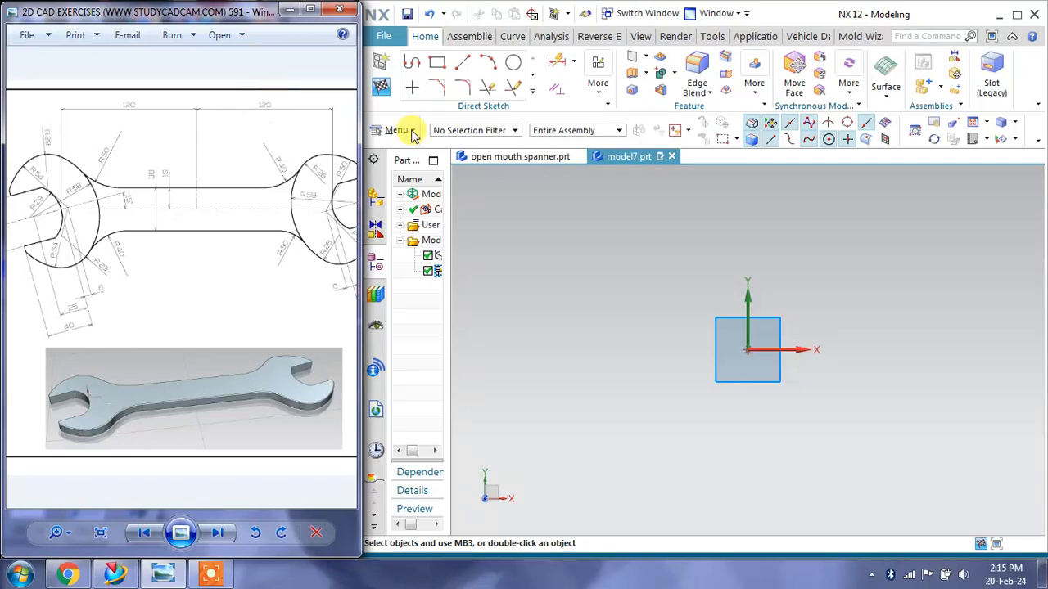
{"action": "left_click", "coordinate": [463, 63]}
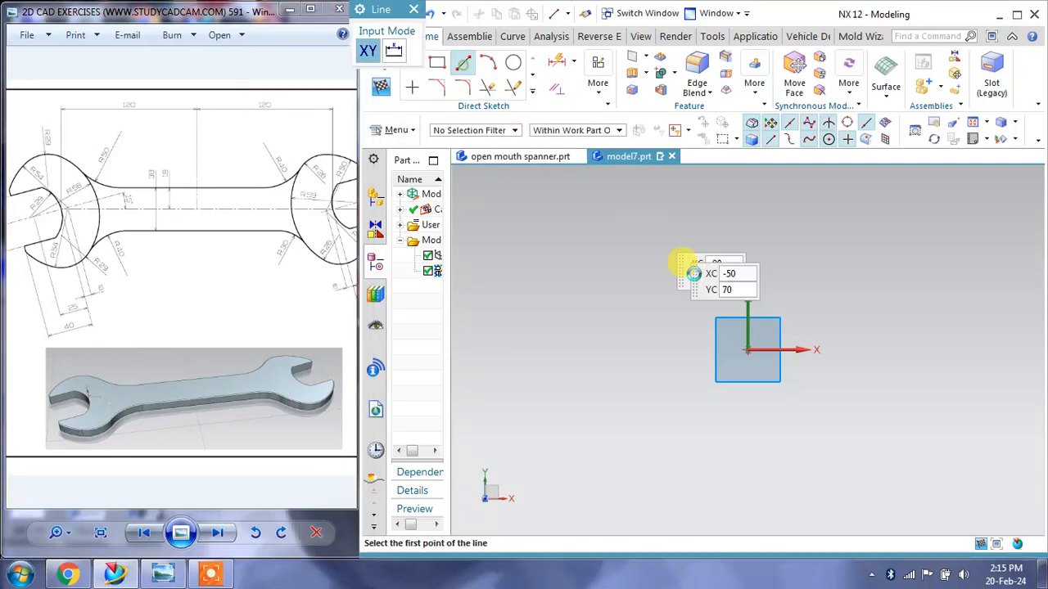
{"action": "left_click", "coordinate": [747, 349]}
{"action": "left_click", "coordinate": [945, 350]}
{"action": "key", "text": "Escape"}
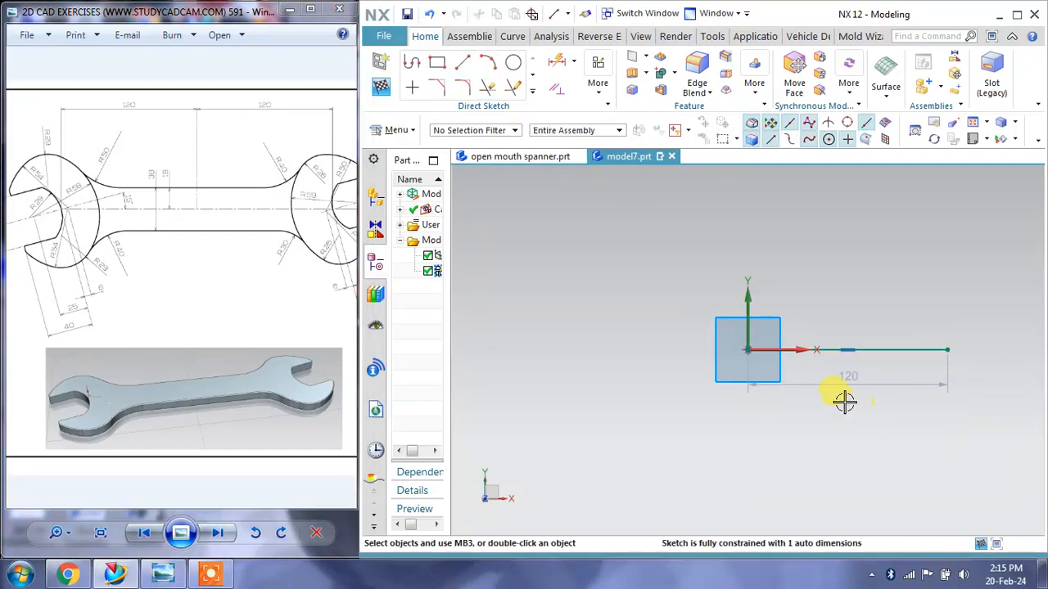
Set the horizontal line's length to 240 mm.
{"action": "double_click", "coordinate": [848, 375]}
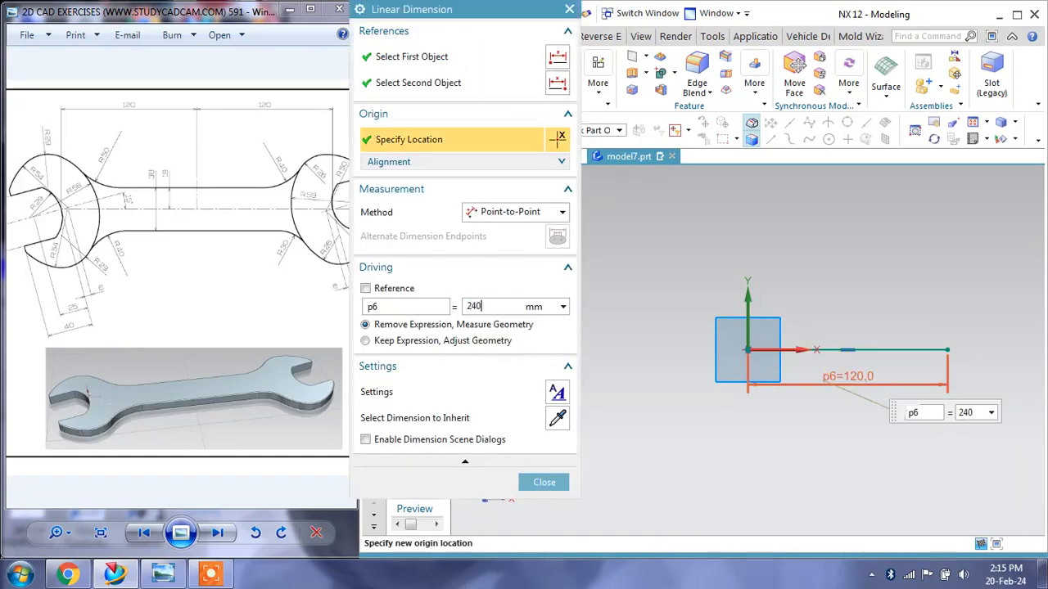
{"action": "key", "text": "Return"}
{"action": "left_click", "coordinate": [553, 482]}
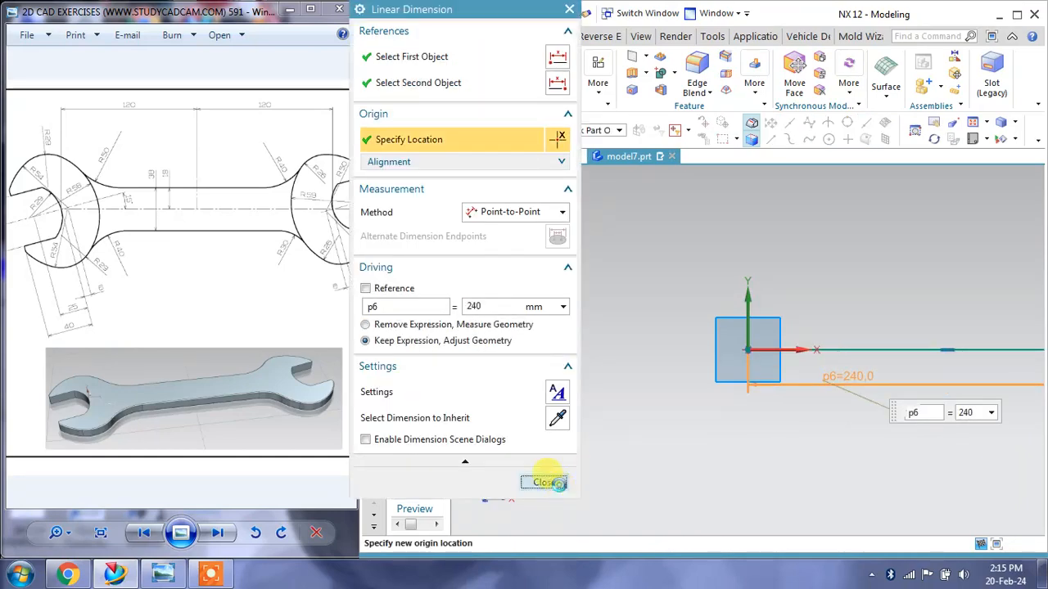
Turn off Continuous Auto Dimensioning for the sketch.
{"action": "mouse_move", "coordinate": [895, 312]}
{"action": "middle_mouse_down", "text": "shift"}
{"action": "mouse_move", "coordinate": [673, 330]}
{"action": "mouse_move", "coordinate": [706, 341]}
{"action": "middle_mouse_up", "text": "shift"}
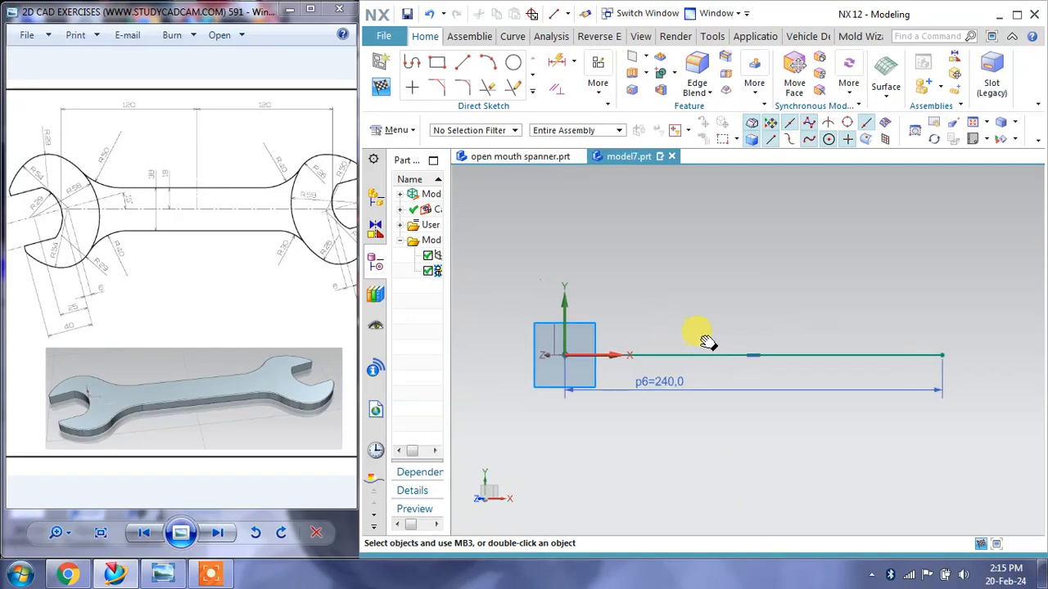
{"action": "left_click", "coordinate": [600, 93]}
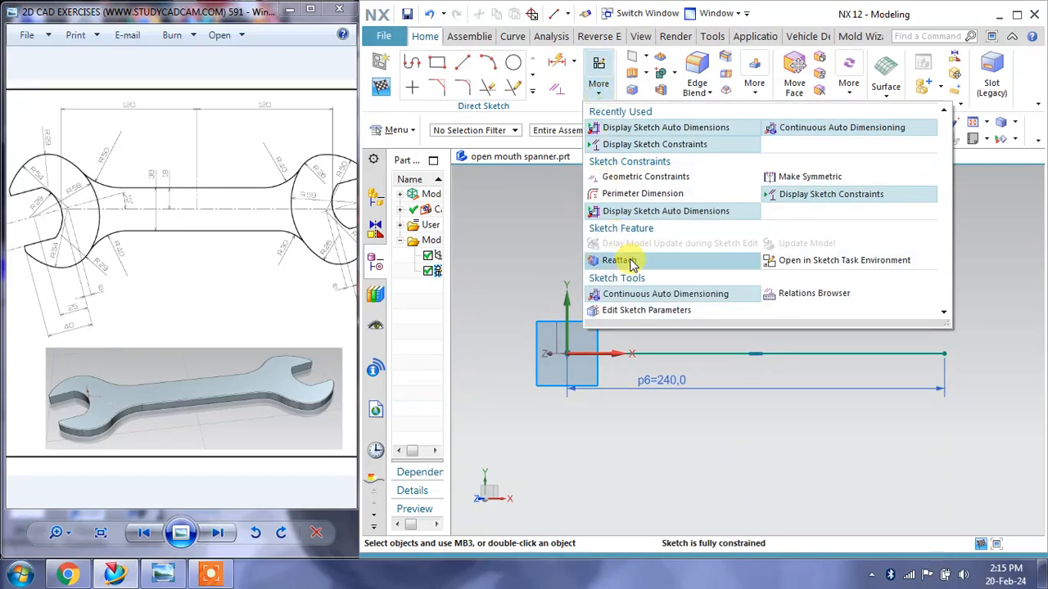
{"action": "left_click", "coordinate": [655, 295]}
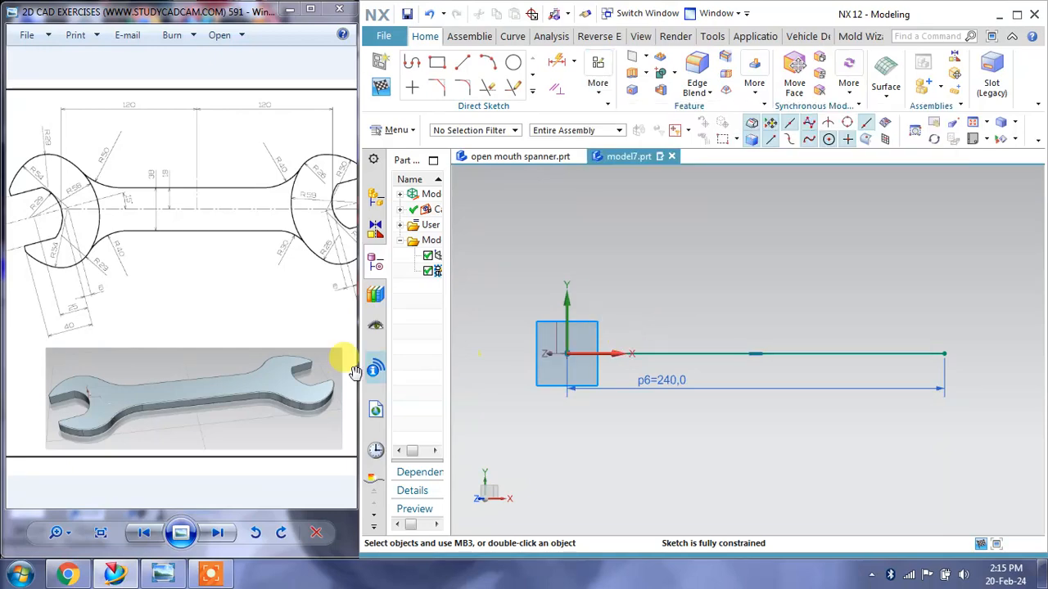
Sketch an inclined line rising toward positive X and crossing the Y axis just above the origin, as the jaw's centreline.
{"action": "scroll", "coordinate": [51, 282], "scroll_direction": "up", "scroll_amount": 3}
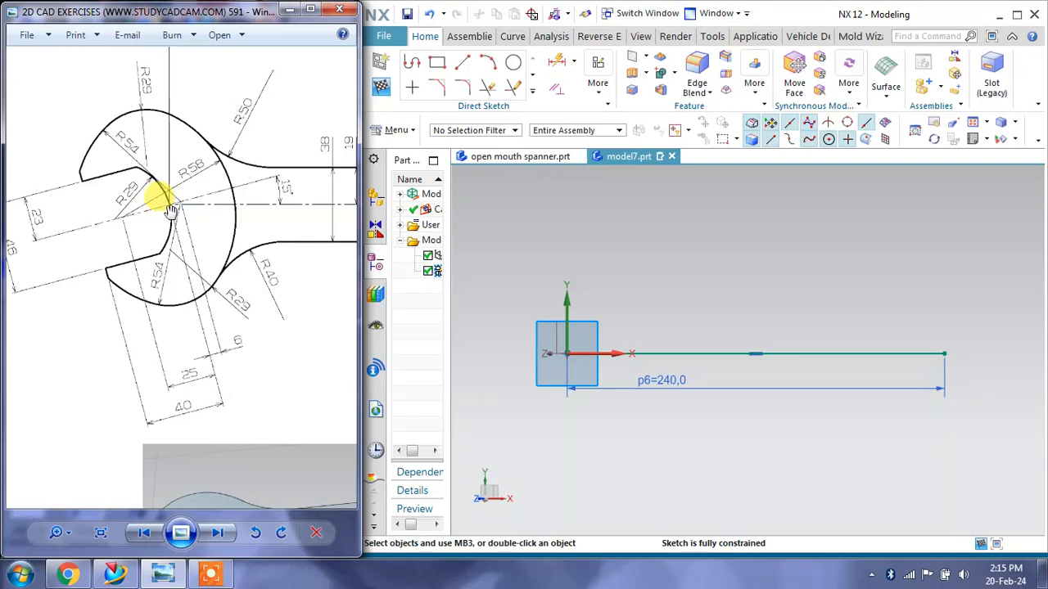
{"action": "mouse_move", "coordinate": [170, 211]}
{"action": "left_mouse_down"}
{"action": "mouse_move", "coordinate": [163, 206]}
{"action": "mouse_move", "coordinate": [163, 253]}
{"action": "left_mouse_up"}
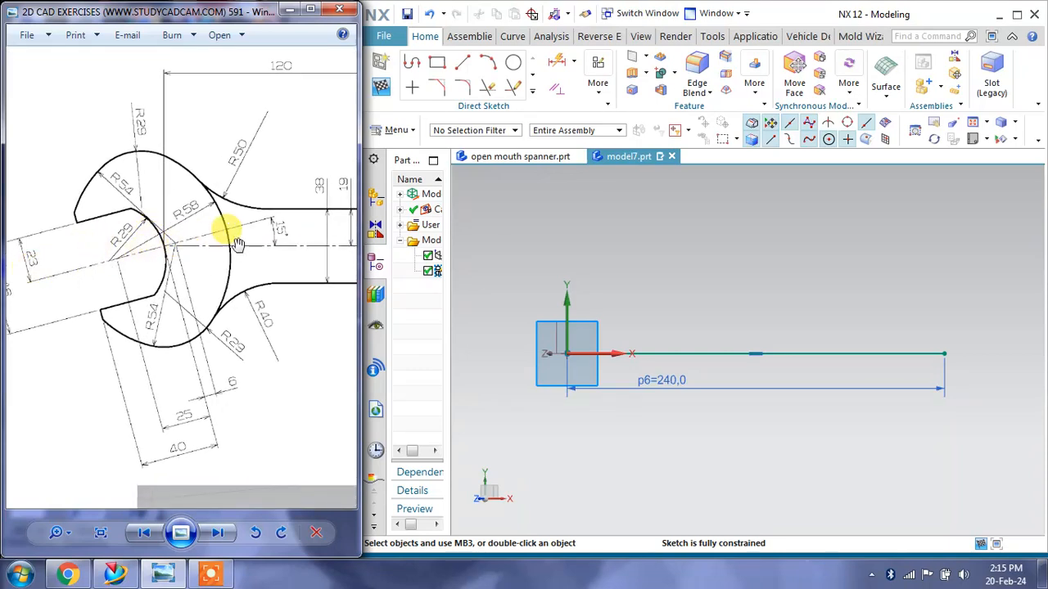
{"action": "left_click", "coordinate": [462, 63]}
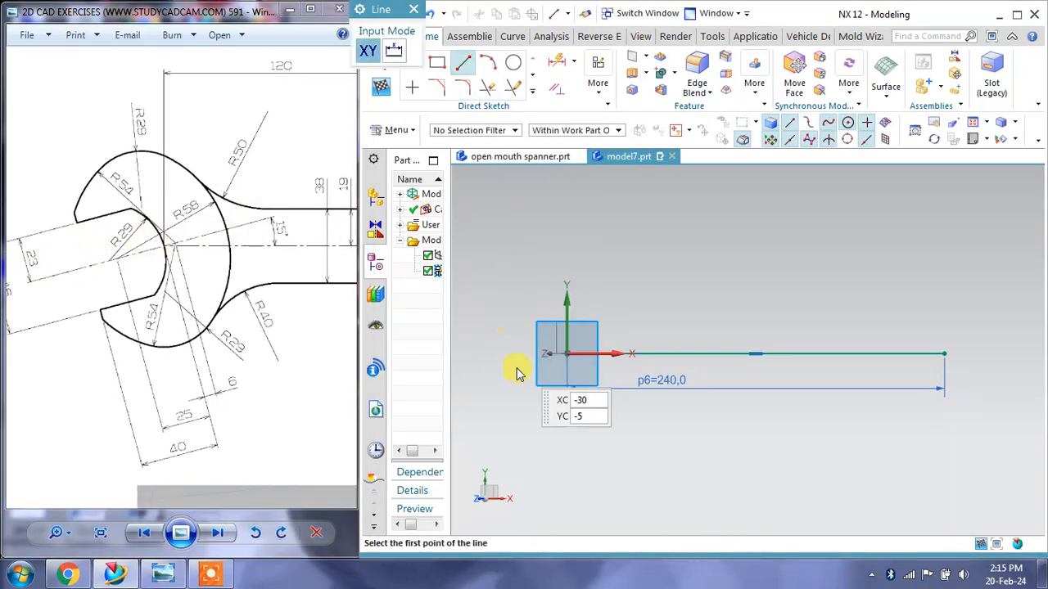
{"action": "left_click", "coordinate": [479, 386]}
{"action": "left_click", "coordinate": [630, 284]}
{"action": "key", "text": "Escape"}
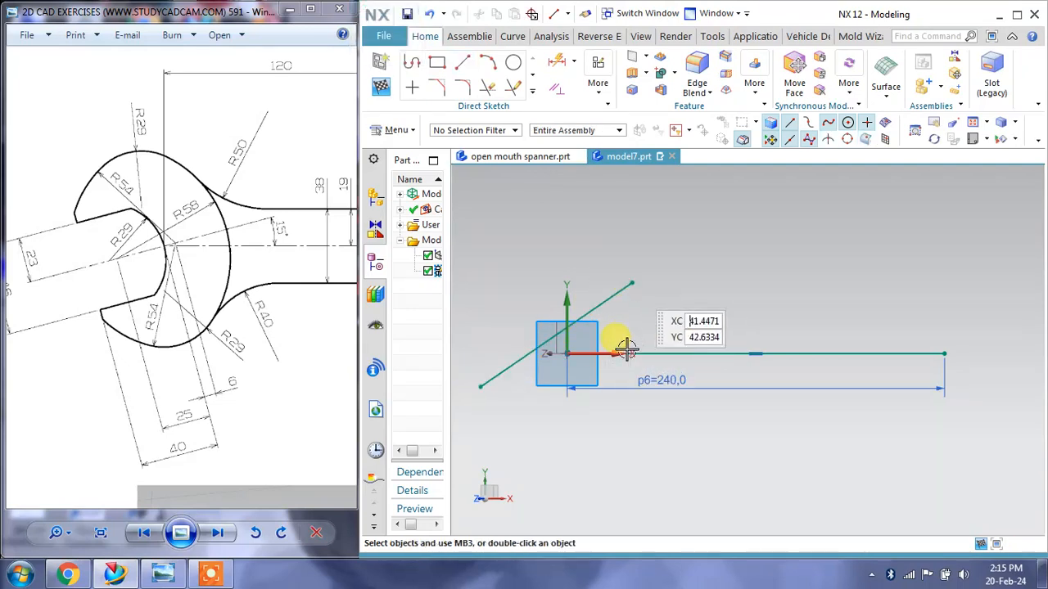
Apply a Coincident constraint between the inclined line's midpoint and the sketch origin.
{"action": "left_click", "coordinate": [559, 89]}
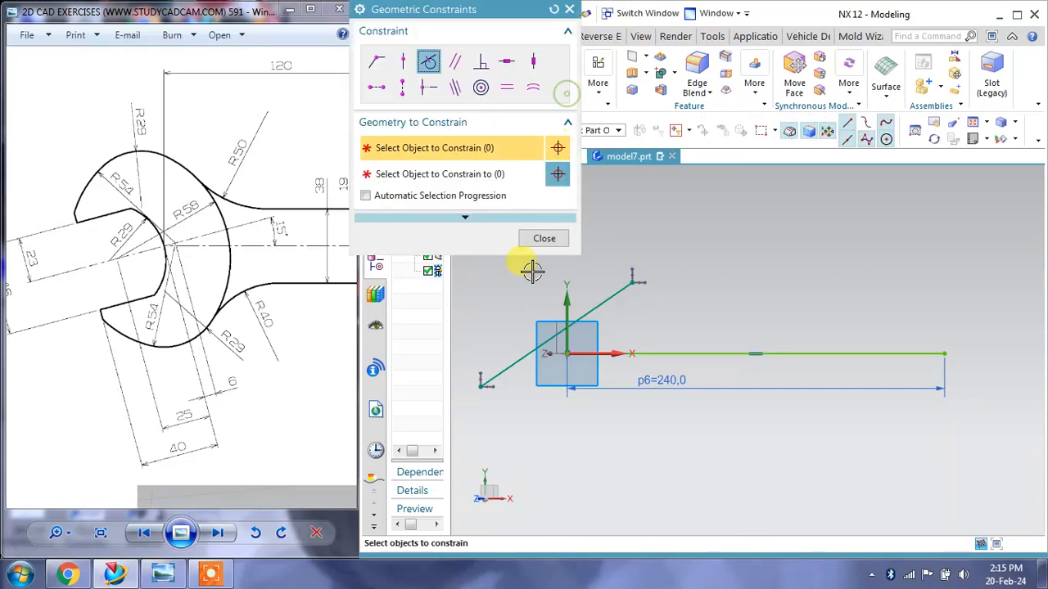
{"action": "middle_click_drag", "start_coordinate": [607, 350], "coordinate": [661, 352], "text": "shift"}
{"action": "scroll", "coordinate": [614, 348], "scroll_direction": "up", "scroll_amount": 2}
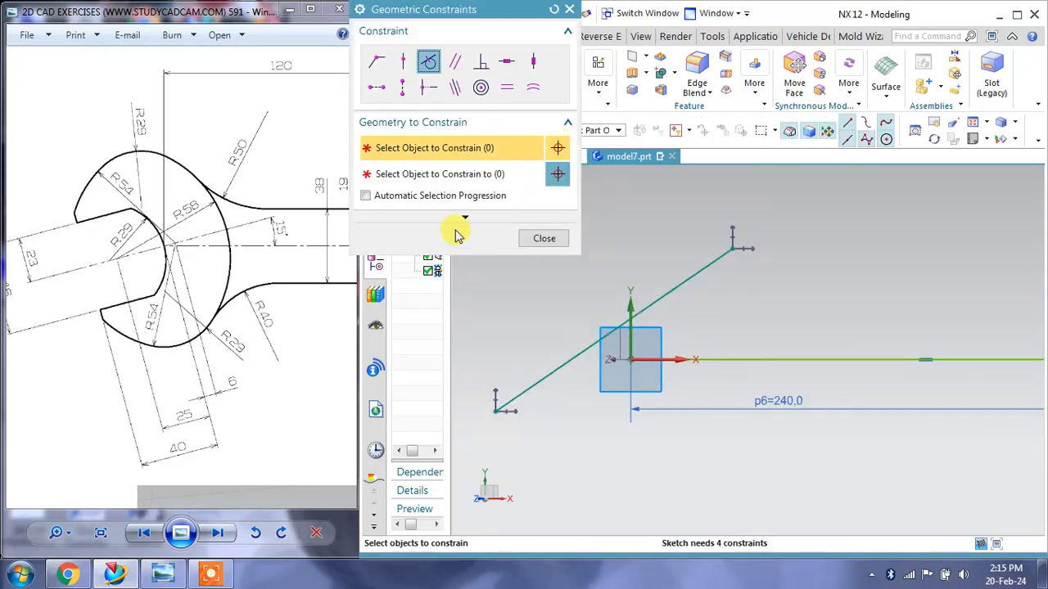
{"action": "left_click", "coordinate": [378, 65]}
{"action": "left_click", "coordinate": [614, 330]}
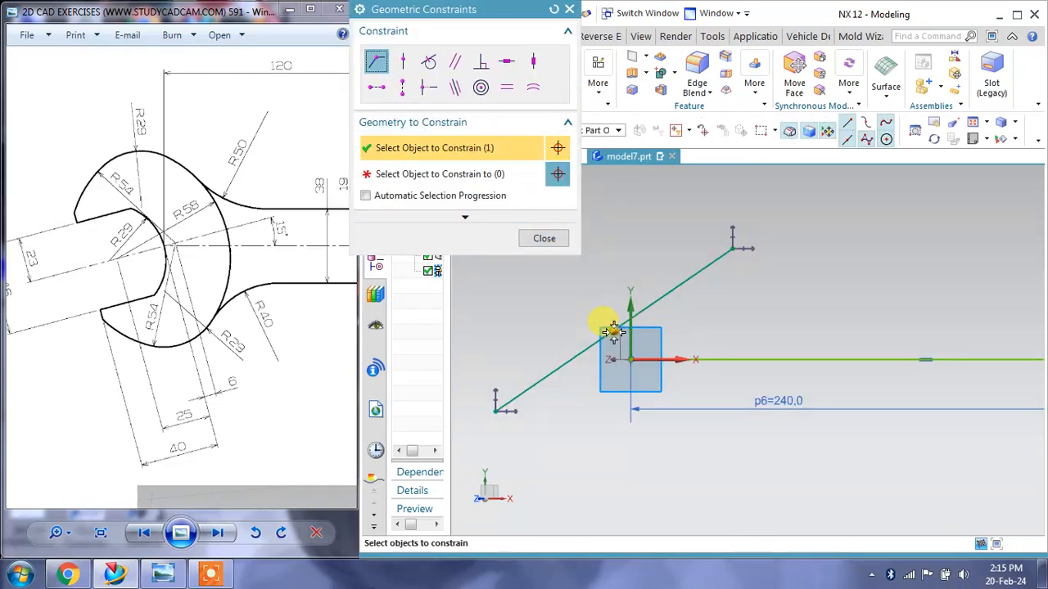
{"action": "left_click", "coordinate": [467, 172]}
{"action": "left_click", "coordinate": [622, 357]}
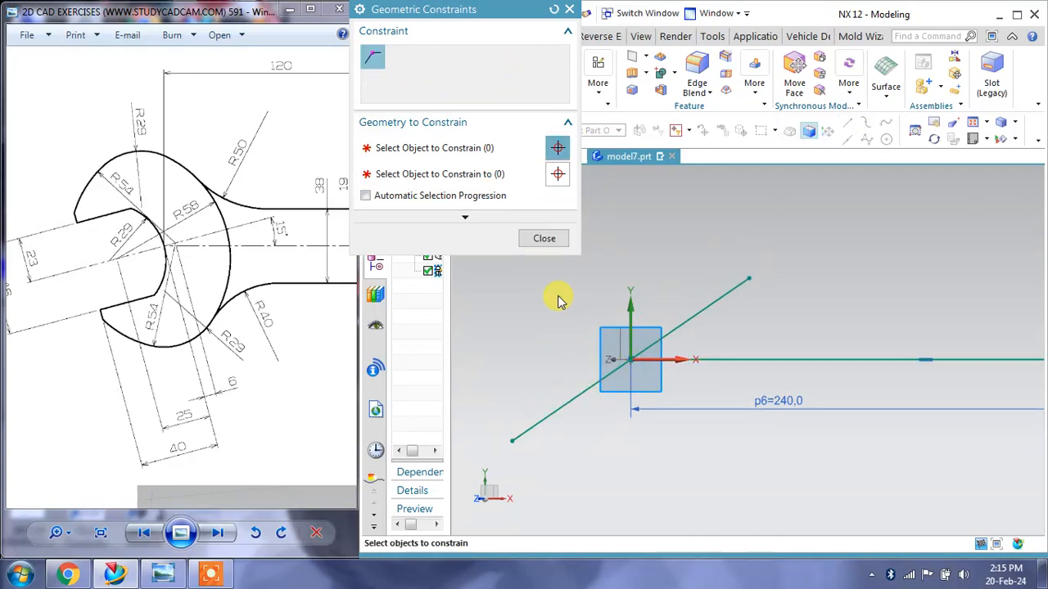
{"action": "left_click", "coordinate": [544, 238]}
Lengthen the inclined line and add an angular dimension of 15 degrees between it and the horizontal line.
{"action": "left_click_drag", "start_coordinate": [747, 279], "coordinate": [782, 242]}
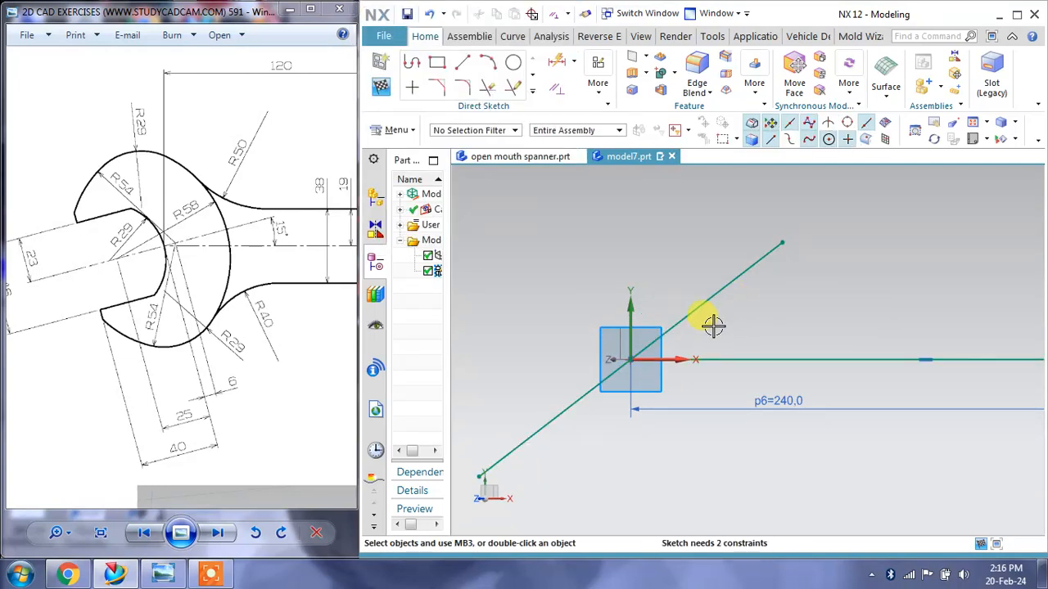
{"action": "left_click", "coordinate": [573, 61]}
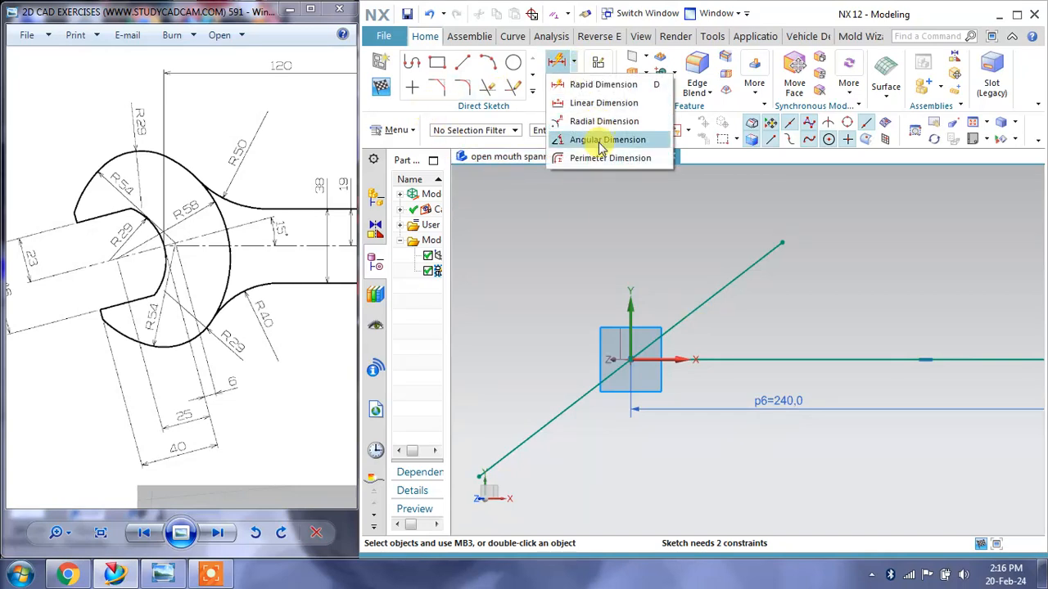
{"action": "left_click", "coordinate": [599, 141]}
{"action": "left_click", "coordinate": [718, 288]}
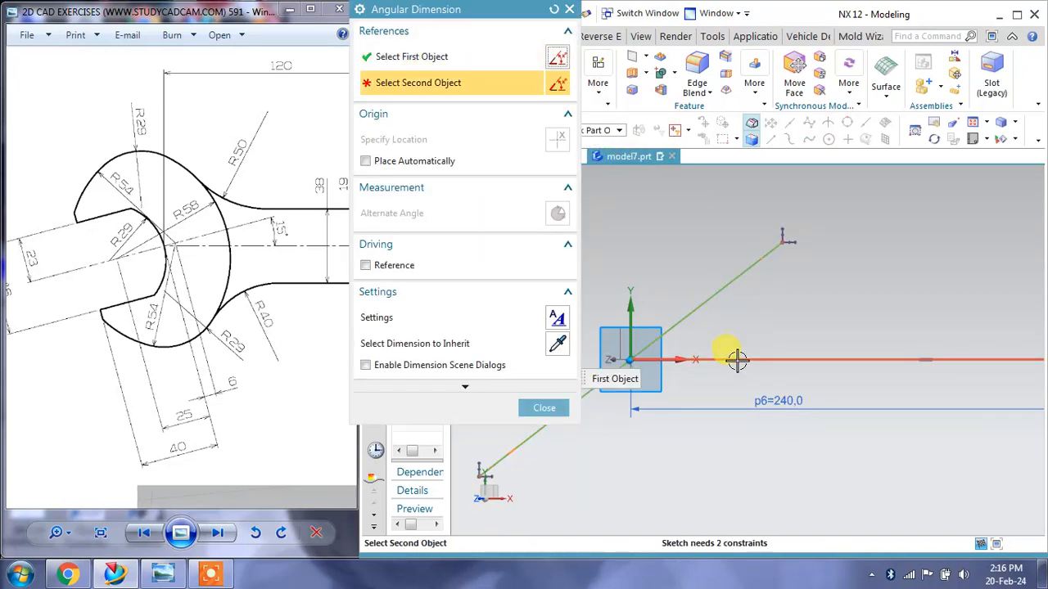
{"action": "left_click", "coordinate": [732, 359]}
{"action": "left_click", "coordinate": [754, 321]}
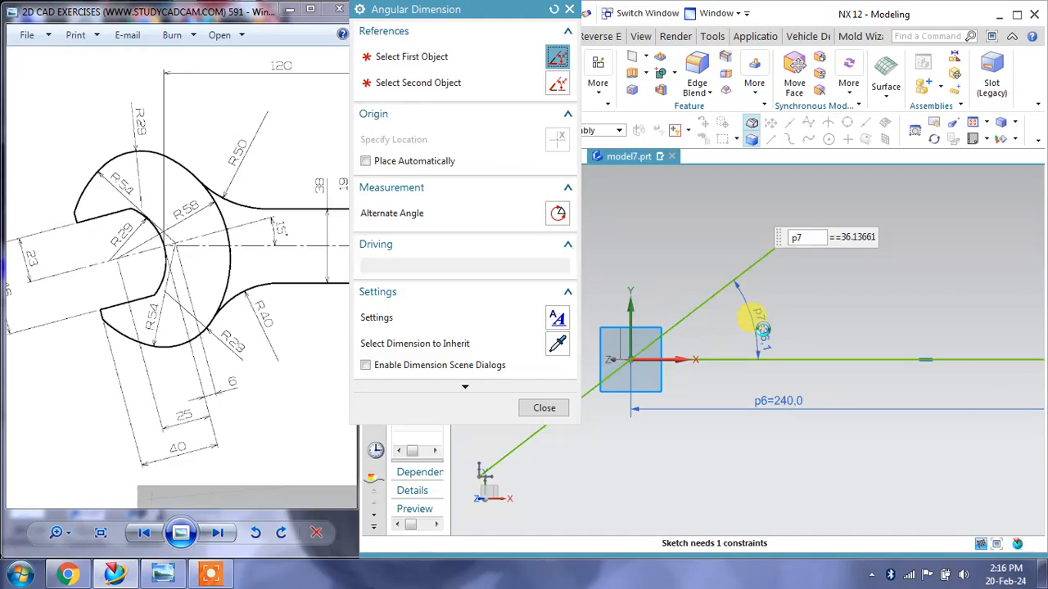
{"action": "left_click", "coordinate": [544, 407]}
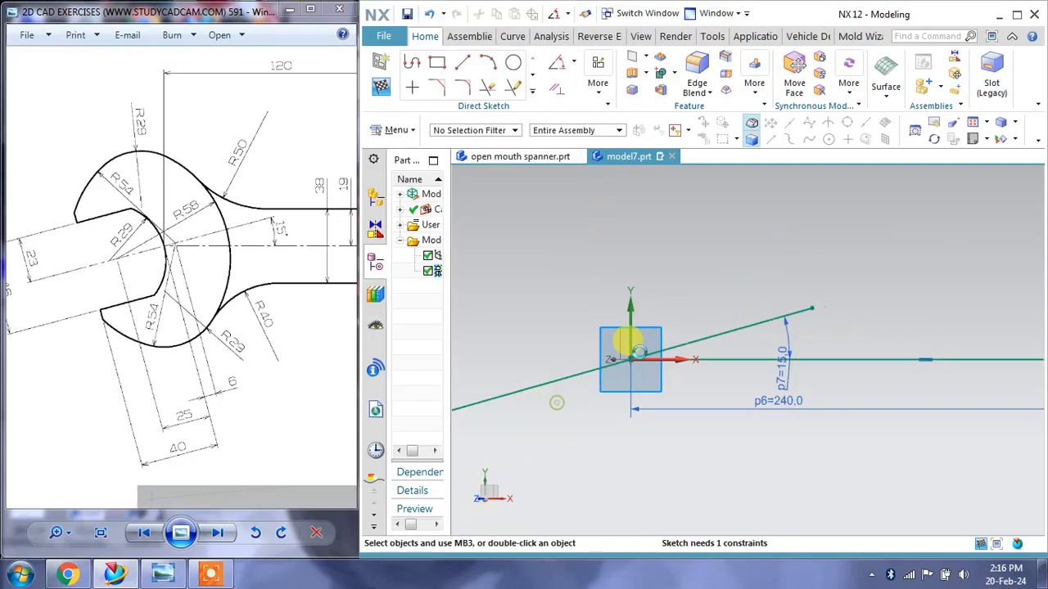
Convert the inclined line to reference and sketch a circle about 120 mm in diameter centred on it, on the negative X side of the origin.
{"action": "left_click", "coordinate": [746, 326]}
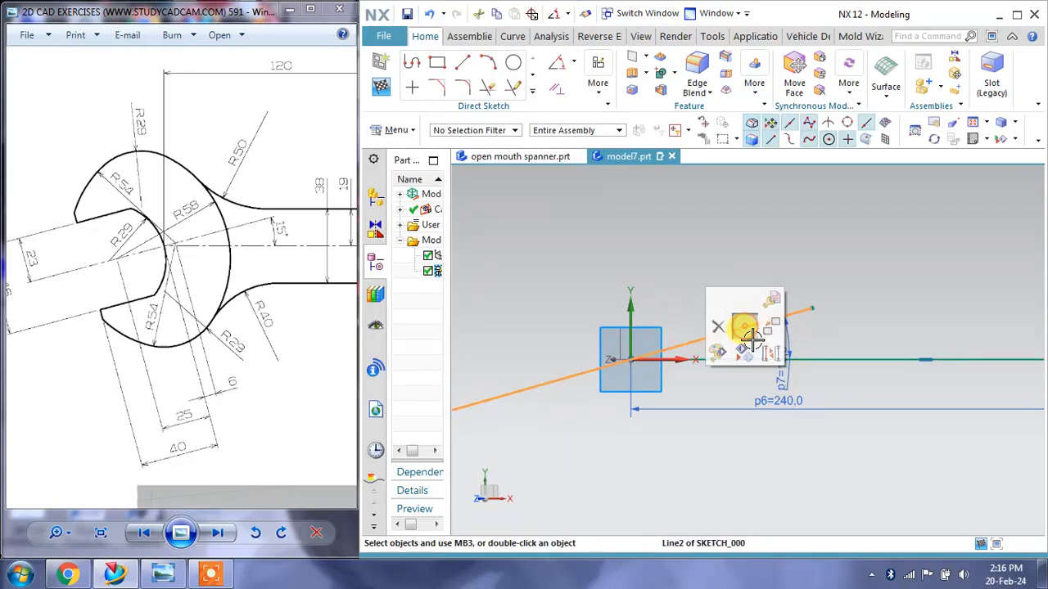
{"action": "left_click", "coordinate": [769, 299]}
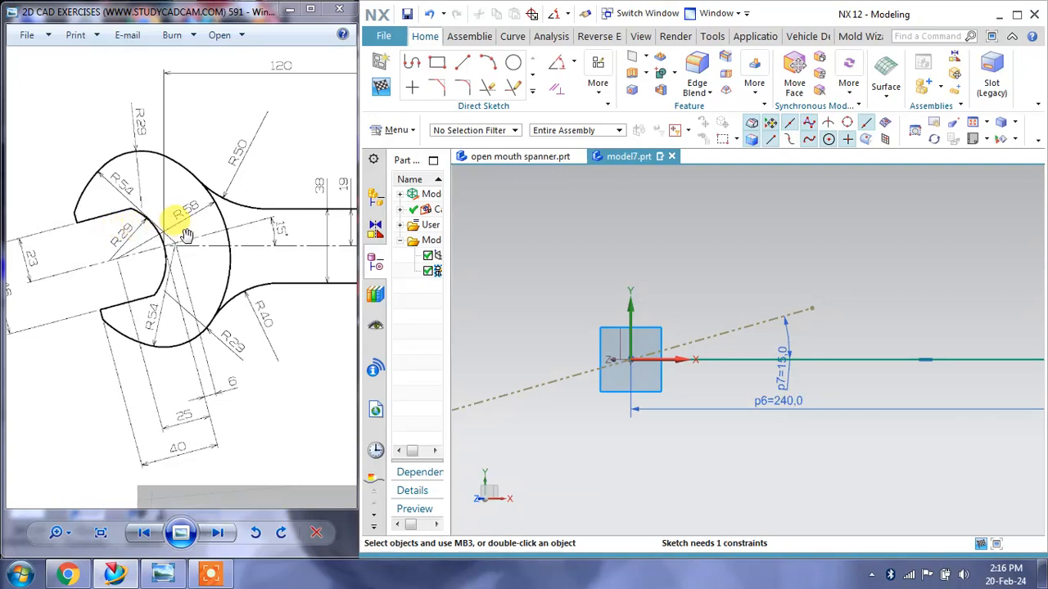
{"action": "left_click", "coordinate": [513, 63]}
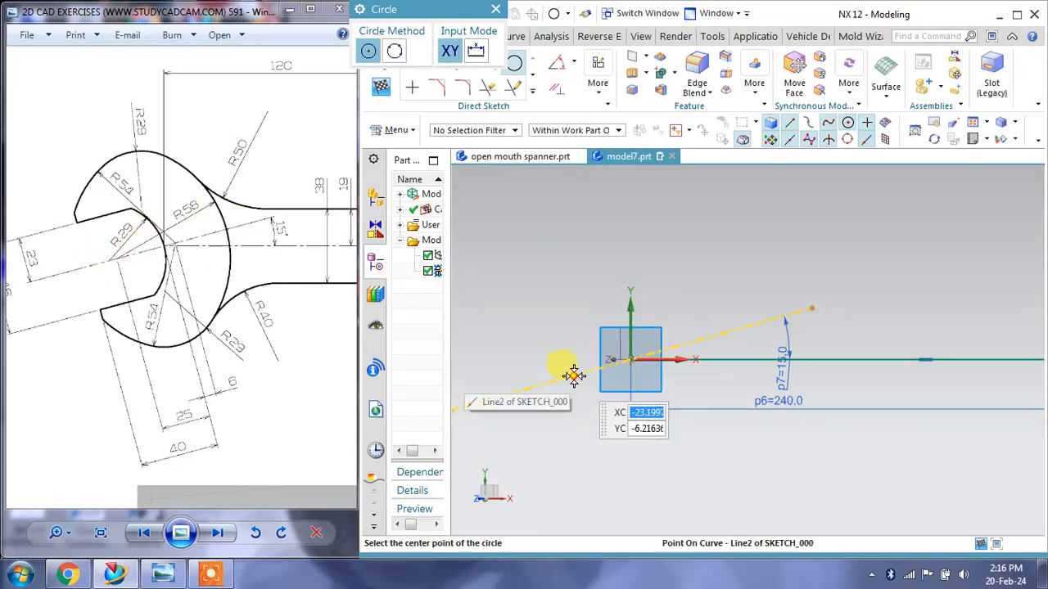
{"action": "left_click", "coordinate": [571, 375]}
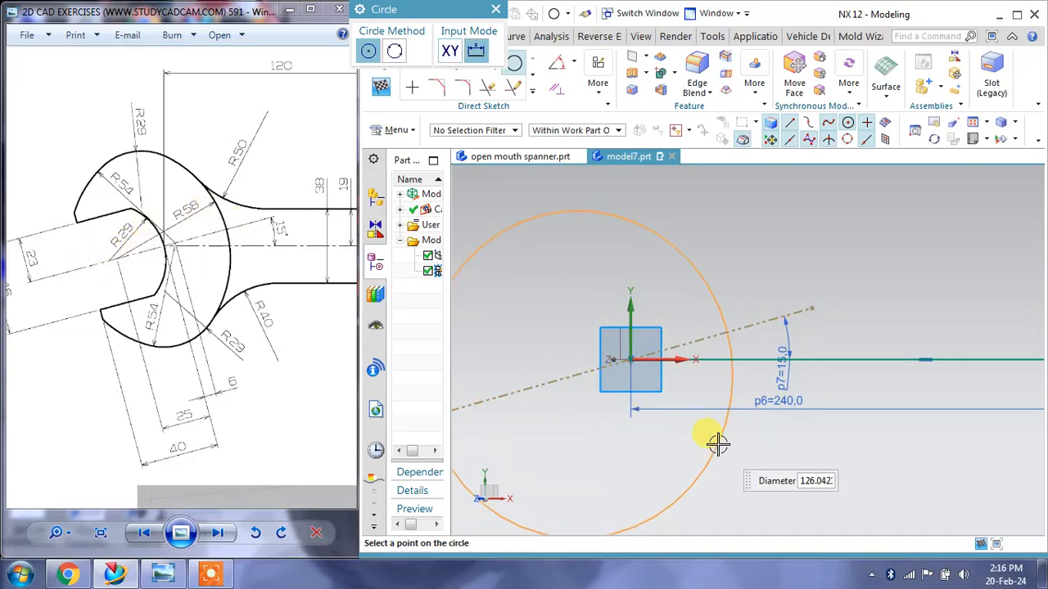
{"action": "left_click", "coordinate": [711, 441]}
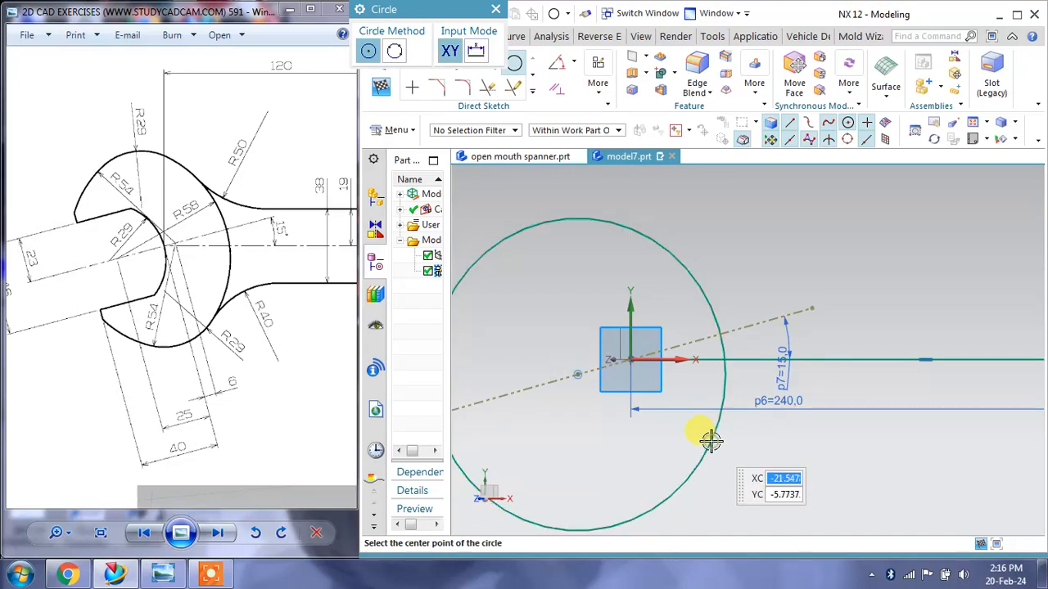
{"action": "left_click", "coordinate": [497, 10]}
{"action": "mouse_move", "coordinate": [666, 236]}
{"action": "middle_mouse_down", "text": "shift"}
{"action": "mouse_move", "coordinate": [702, 241]}
{"action": "mouse_move", "coordinate": [717, 224]}
{"action": "middle_mouse_up", "text": "shift"}
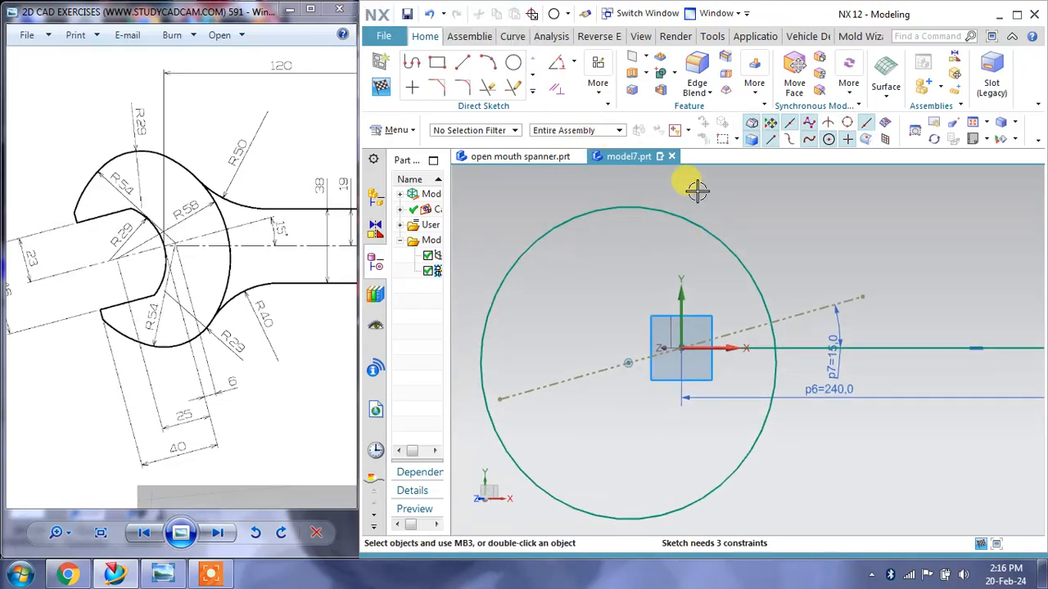
Add a radial dimension of 58 mm to the circle.
{"action": "left_click", "coordinate": [573, 66]}
{"action": "left_click", "coordinate": [565, 117]}
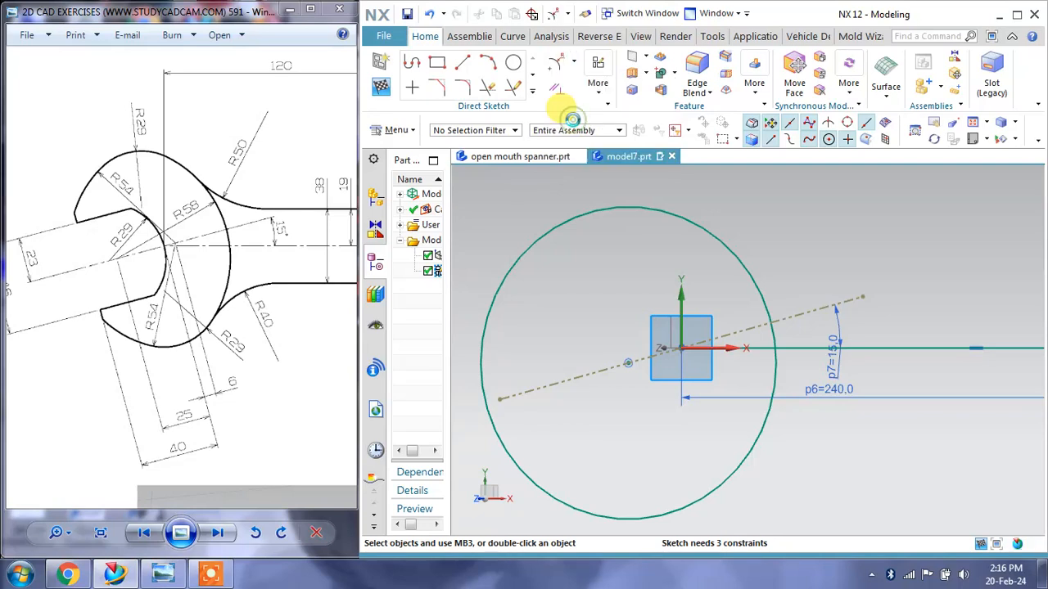
{"action": "left_click", "coordinate": [519, 184]}
{"action": "left_click", "coordinate": [522, 186]}
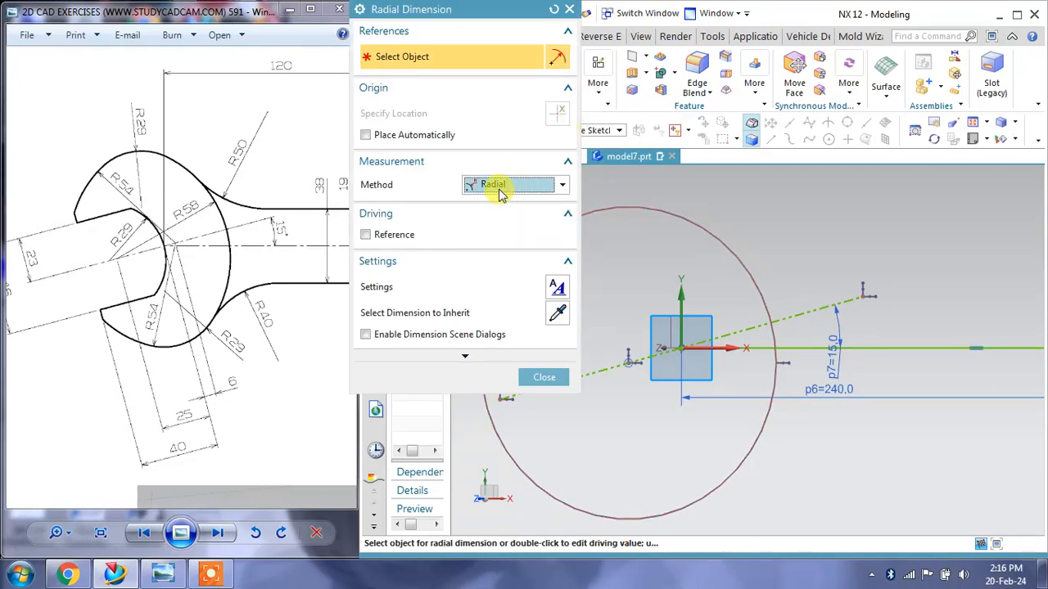
{"action": "left_click", "coordinate": [732, 246]}
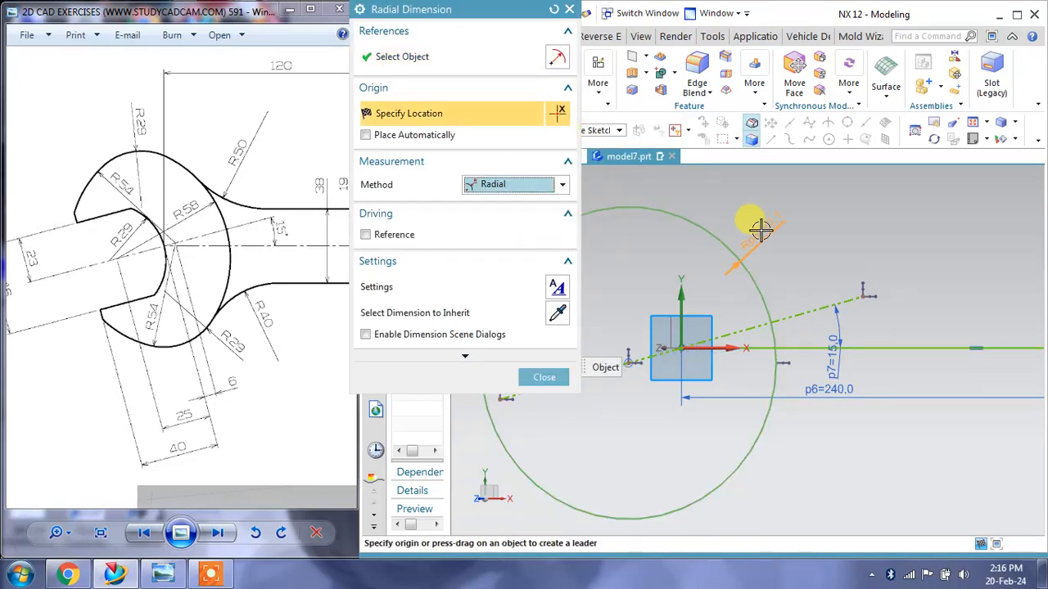
{"action": "left_click", "coordinate": [737, 265]}
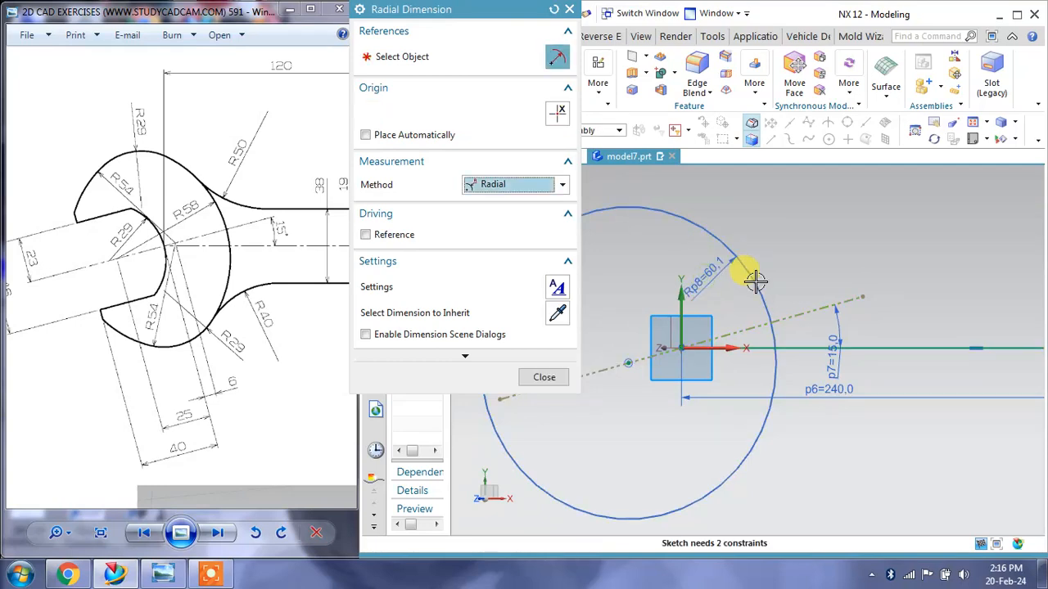
{"action": "type", "text": "58"}
{"action": "key", "text": "Return"}
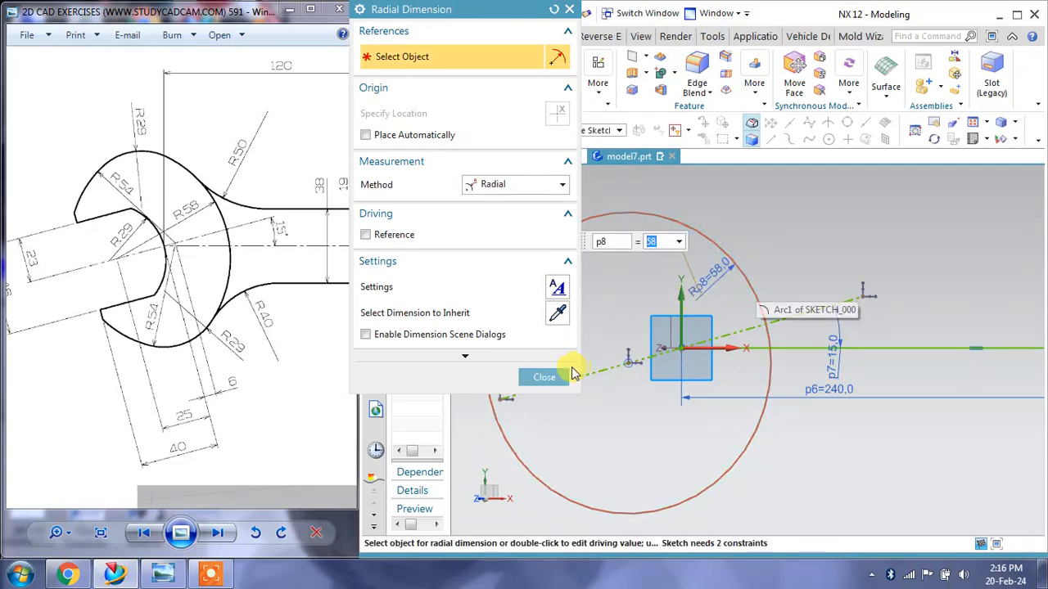
{"action": "left_click", "coordinate": [556, 375]}
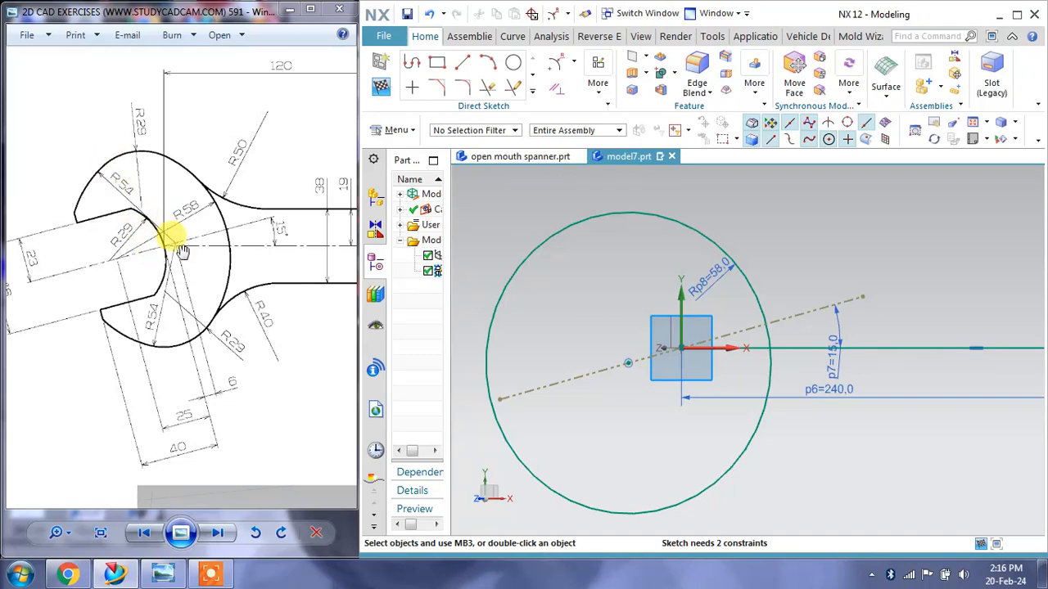
Sketch a second circle about 110 mm in diameter, centred on the inclined reference line just to the positive X side of the origin.
{"action": "scroll", "coordinate": [184, 254], "scroll_direction": "up", "scroll_amount": 2}
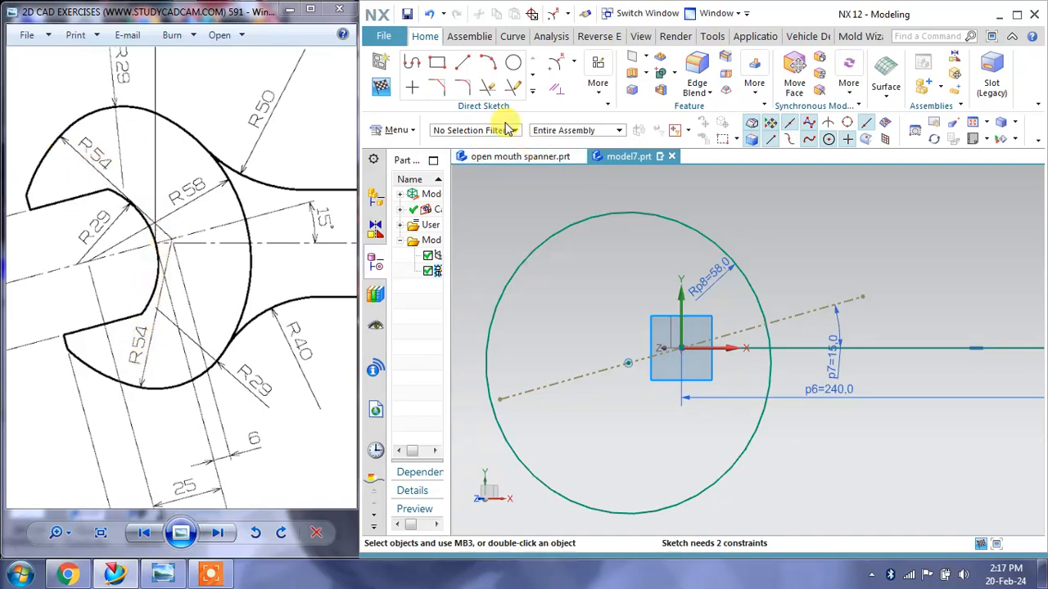
{"action": "left_click", "coordinate": [514, 63]}
{"action": "scroll", "coordinate": [683, 219], "scroll_direction": "up", "scroll_amount": 2}
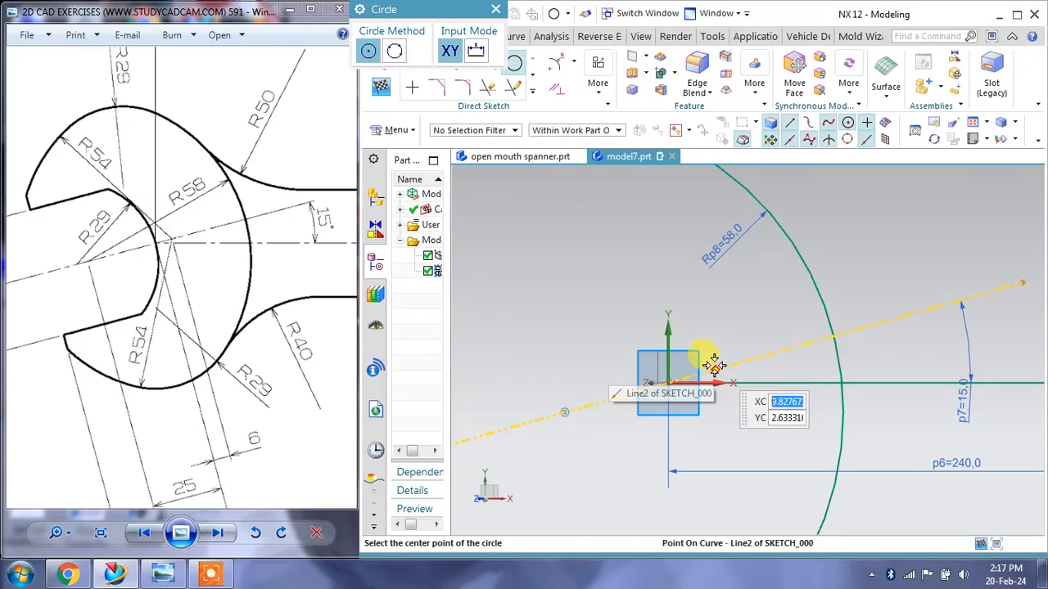
{"action": "scroll", "coordinate": [708, 365], "scroll_direction": "down", "scroll_amount": 2}
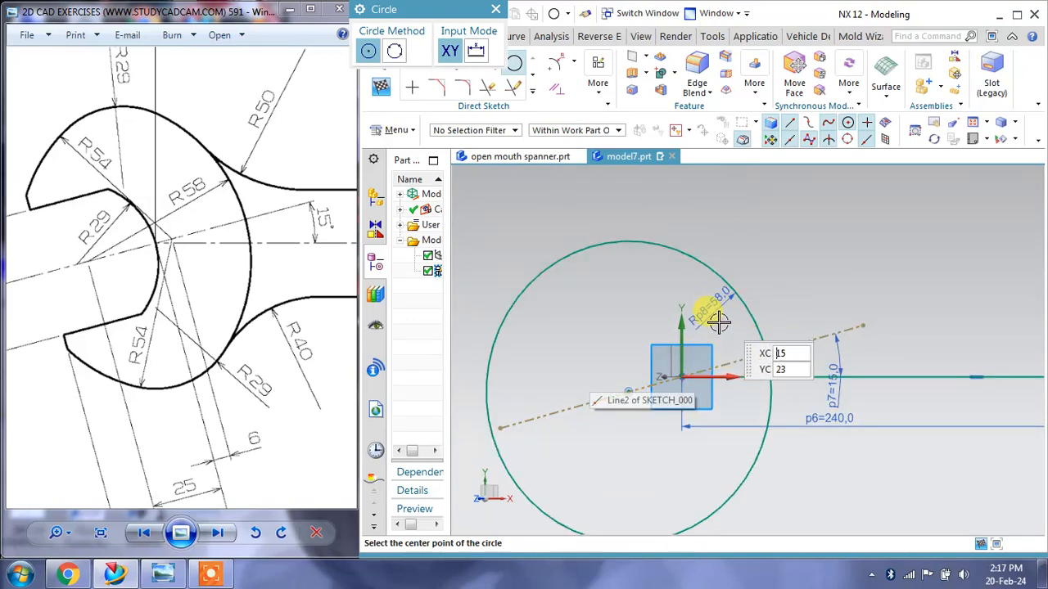
{"action": "scroll", "coordinate": [697, 344], "scroll_direction": "up", "scroll_amount": 2}
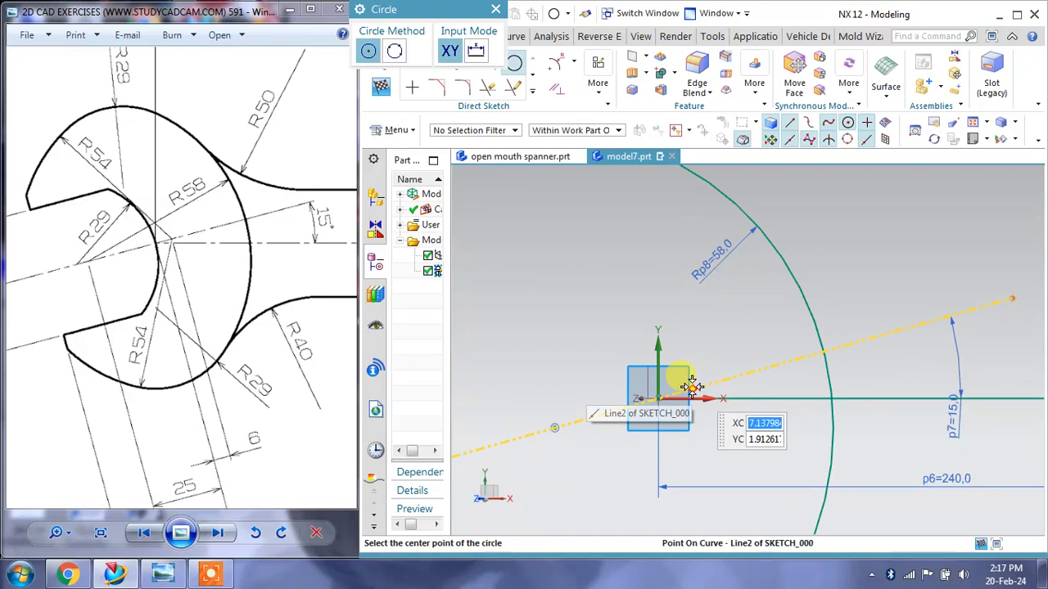
{"action": "left_click", "coordinate": [692, 386]}
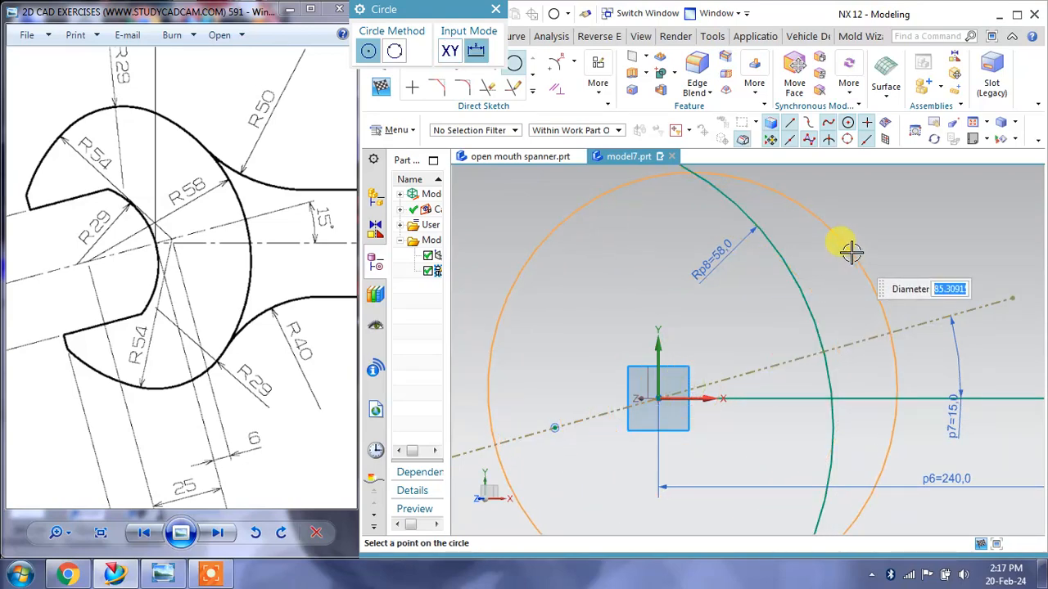
{"action": "scroll", "coordinate": [851, 252], "scroll_direction": "down", "scroll_amount": 1}
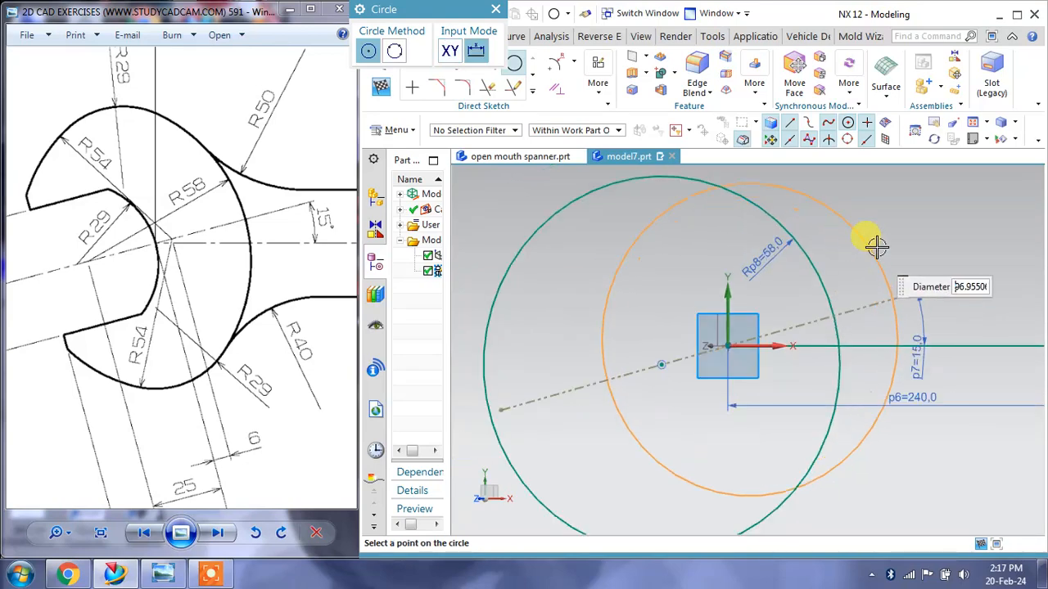
{"action": "left_click", "coordinate": [884, 235]}
{"action": "left_click", "coordinate": [496, 10]}
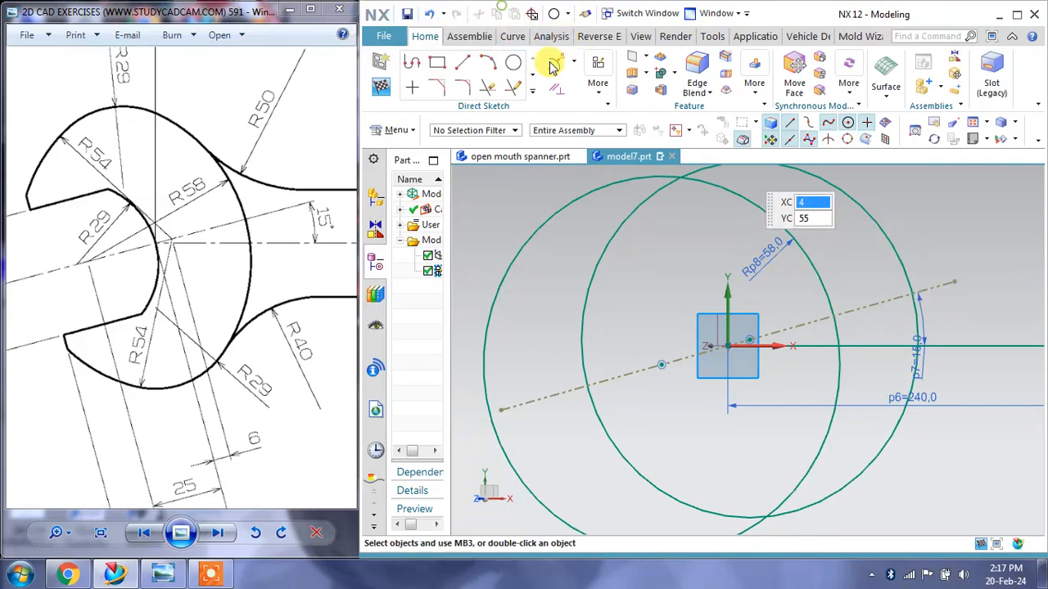
Add a radial dimension of 54 mm to the second circle.
{"action": "left_click", "coordinate": [556, 64]}
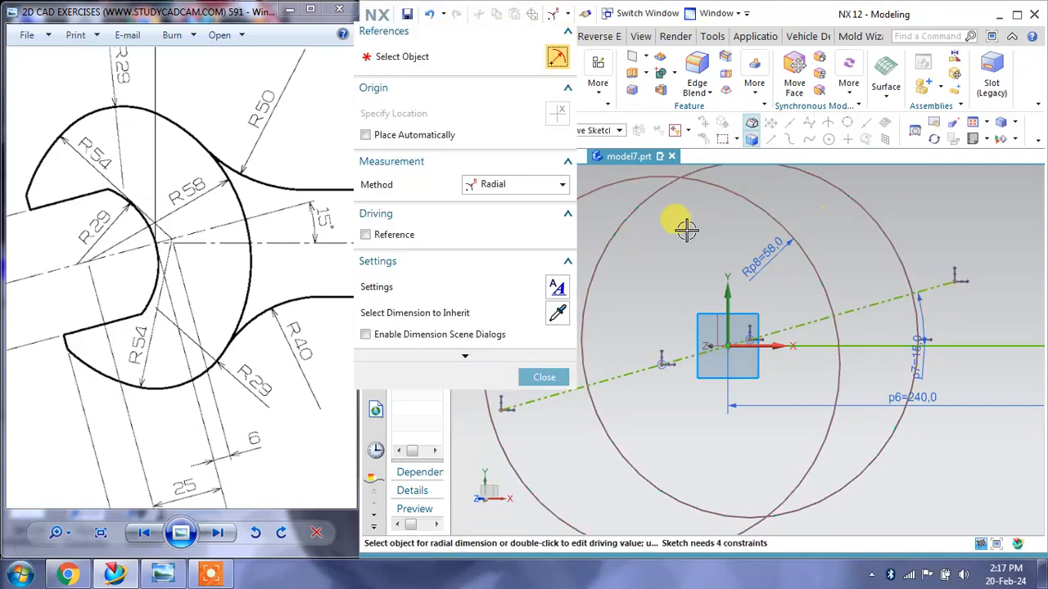
{"action": "left_click", "coordinate": [616, 218]}
{"action": "left_click", "coordinate": [642, 264]}
{"action": "left_click", "coordinate": [646, 266]}
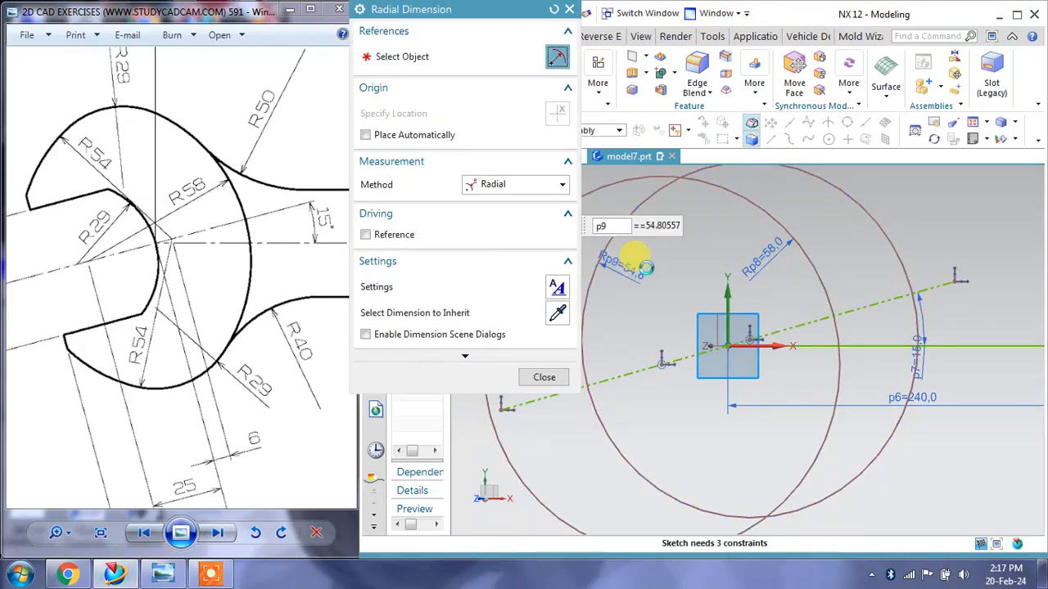
{"action": "type", "text": "54"}
{"action": "key", "text": "Return"}
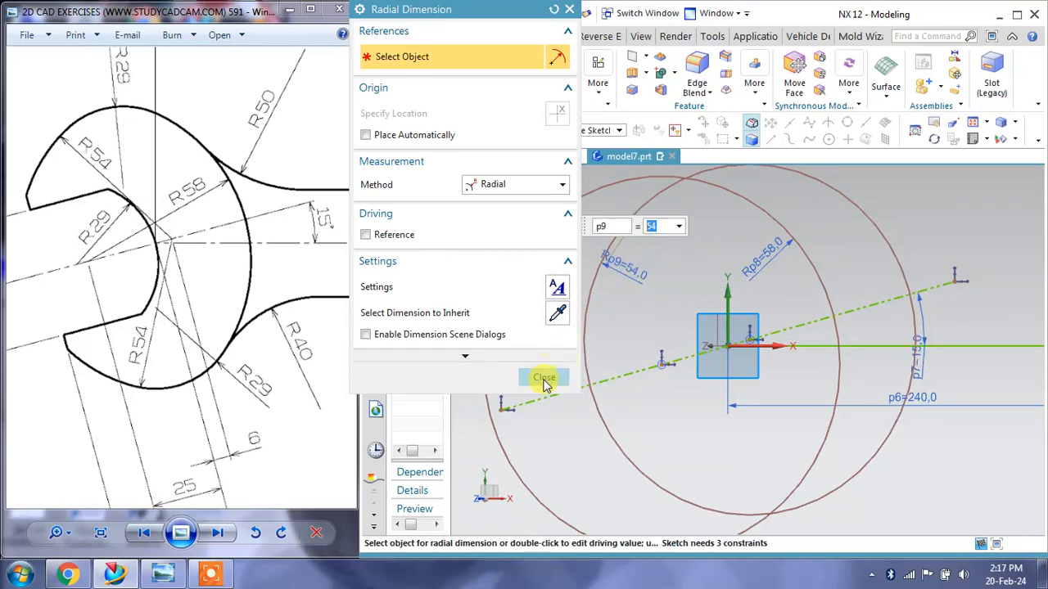
{"action": "left_click", "coordinate": [545, 379]}
Dimension the distance along the inclined line between the origin and the R54 circle's centre as 6 mm.
{"action": "left_click", "coordinate": [168, 238]}
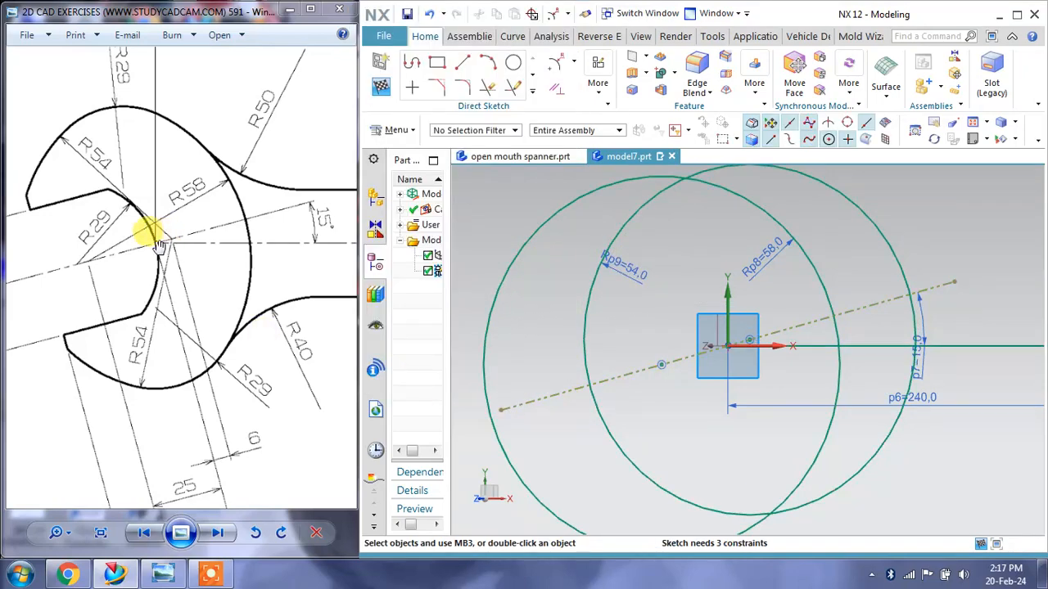
{"action": "left_click", "coordinate": [579, 68]}
{"action": "left_click", "coordinate": [627, 85]}
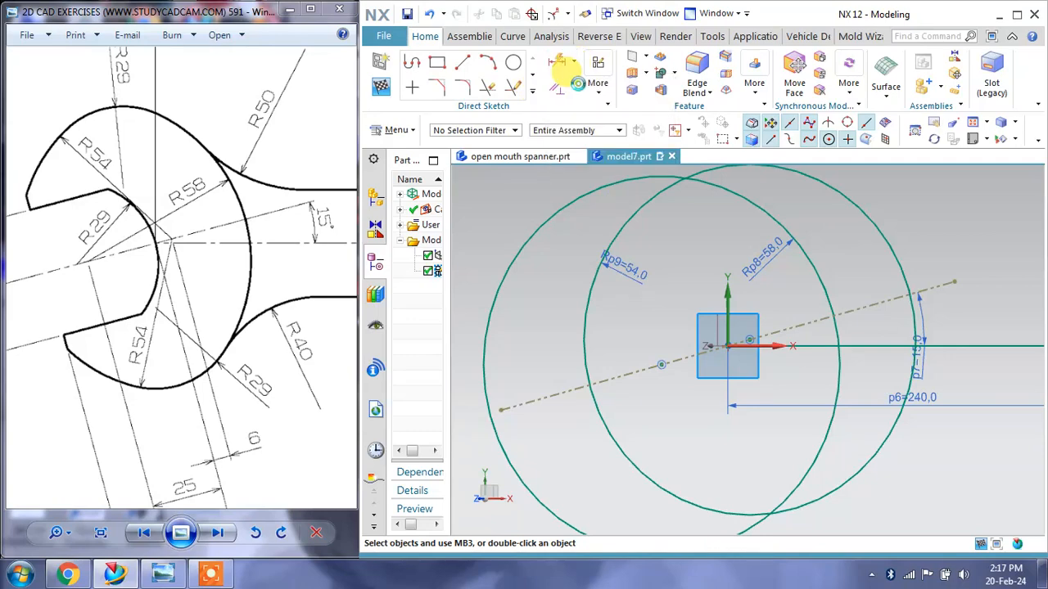
{"action": "left_click", "coordinate": [727, 347]}
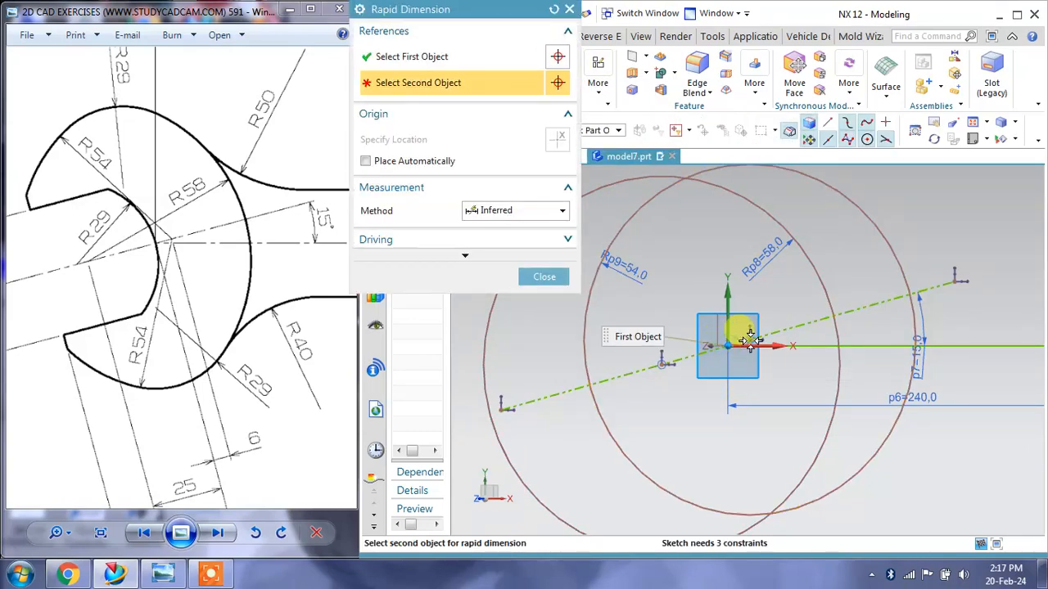
{"action": "left_click", "coordinate": [752, 365]}
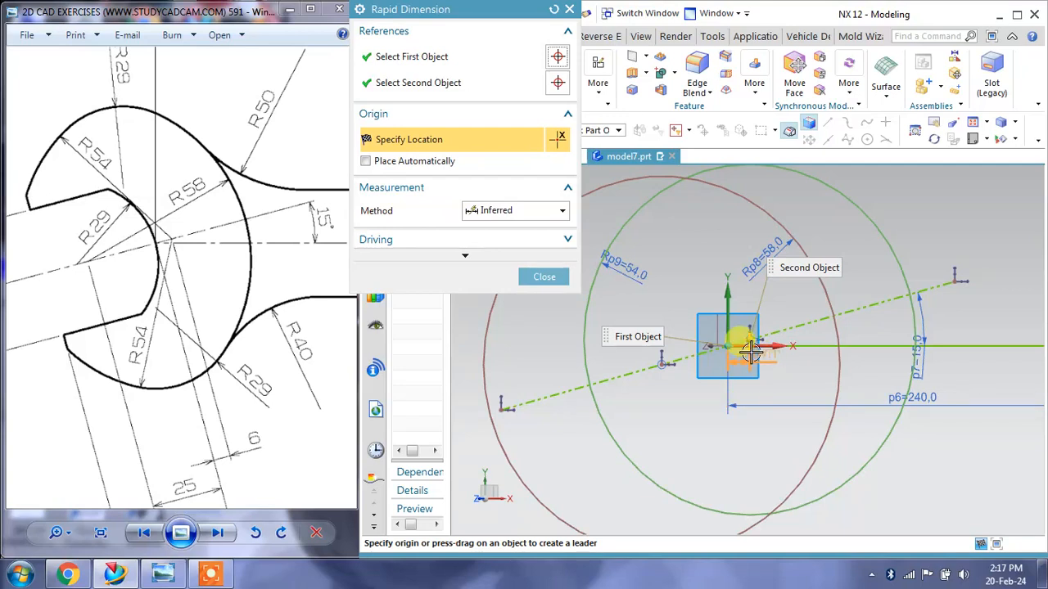
{"action": "scroll", "coordinate": [743, 350], "scroll_direction": "up", "scroll_amount": 2}
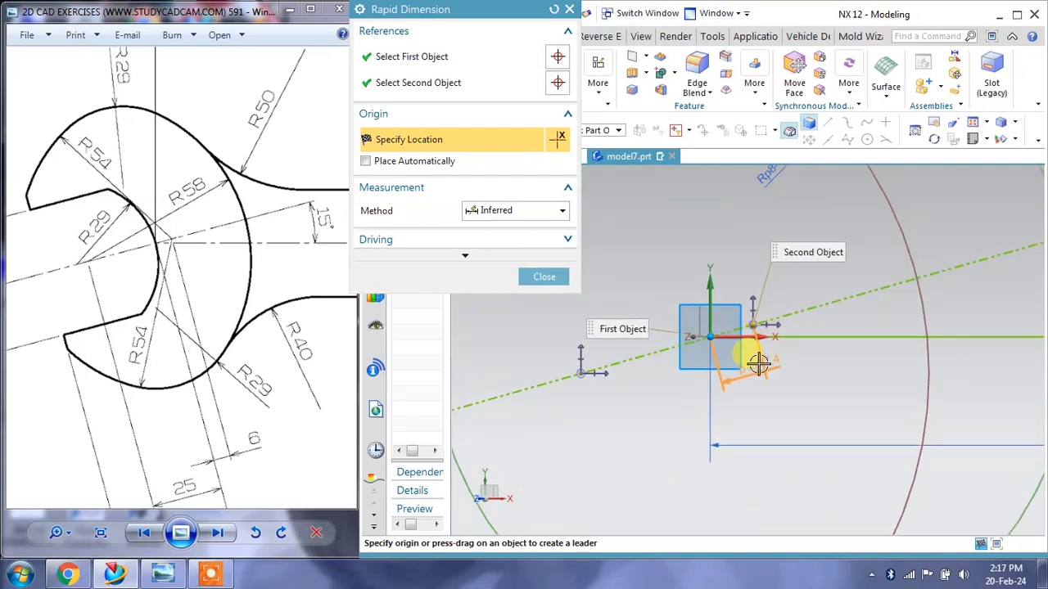
{"action": "left_click", "coordinate": [786, 377]}
{"action": "type", "text": "6"}
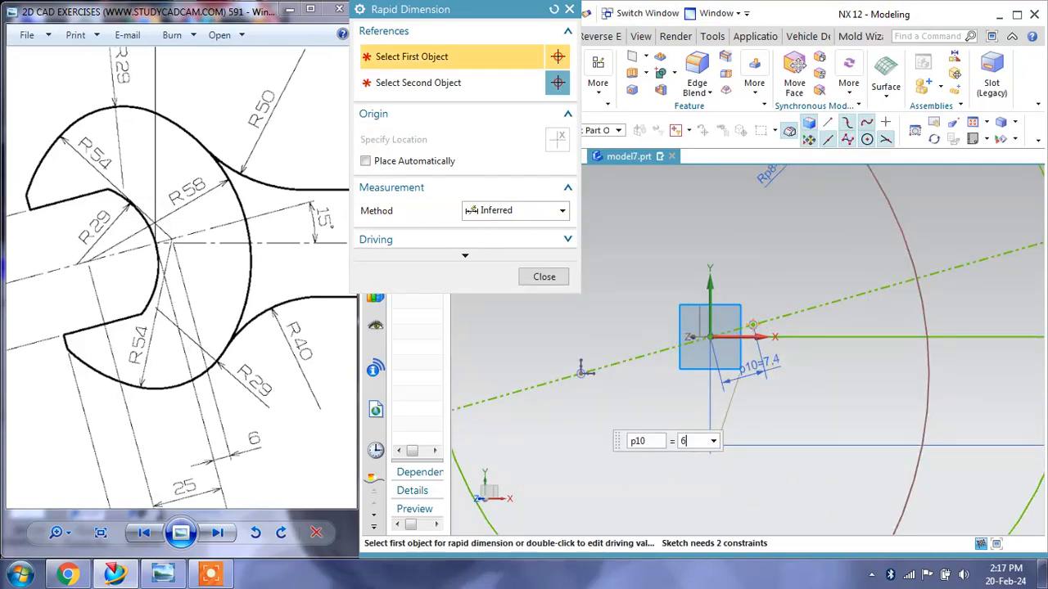
{"action": "key", "text": "Return"}
{"action": "left_click", "coordinate": [555, 280]}
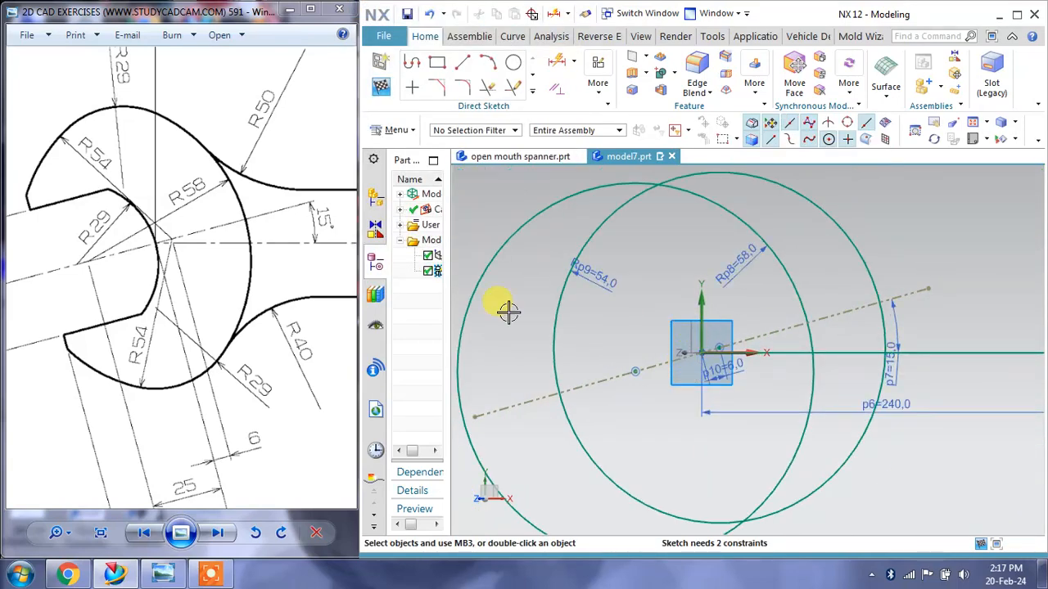
Sketch a small circle above the origin, inside the overlap of the R58 and R54 circles.
{"action": "left_click_drag", "start_coordinate": [143, 148], "coordinate": [144, 163]}
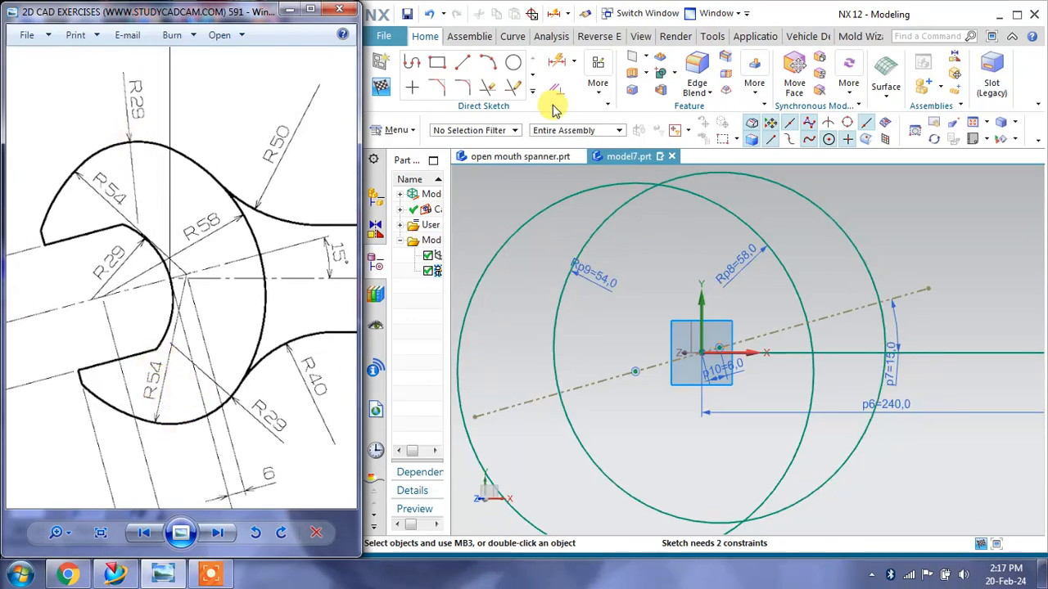
{"action": "left_click", "coordinate": [513, 63]}
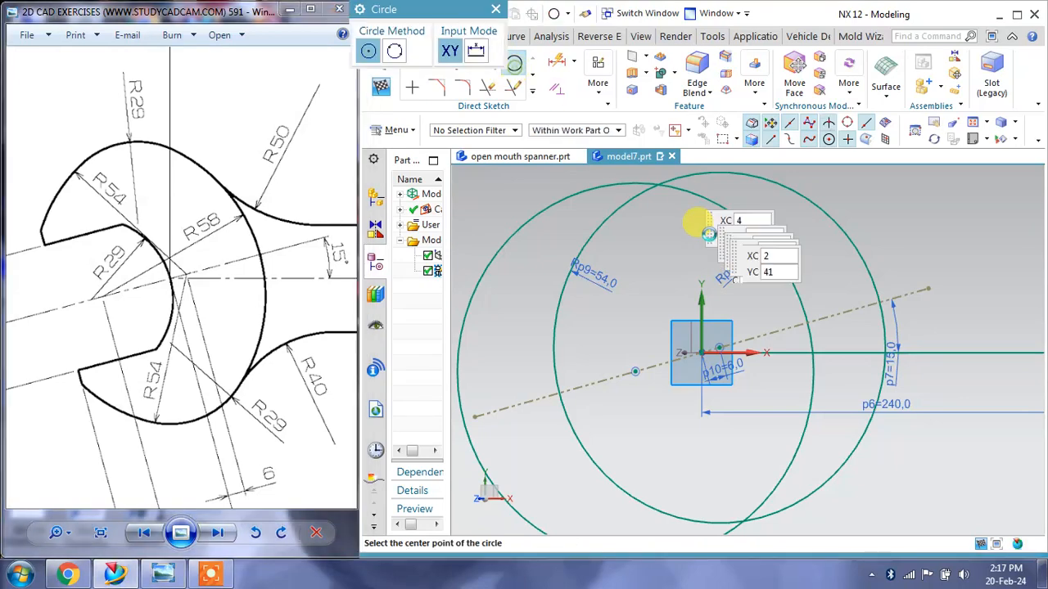
{"action": "left_click", "coordinate": [663, 246]}
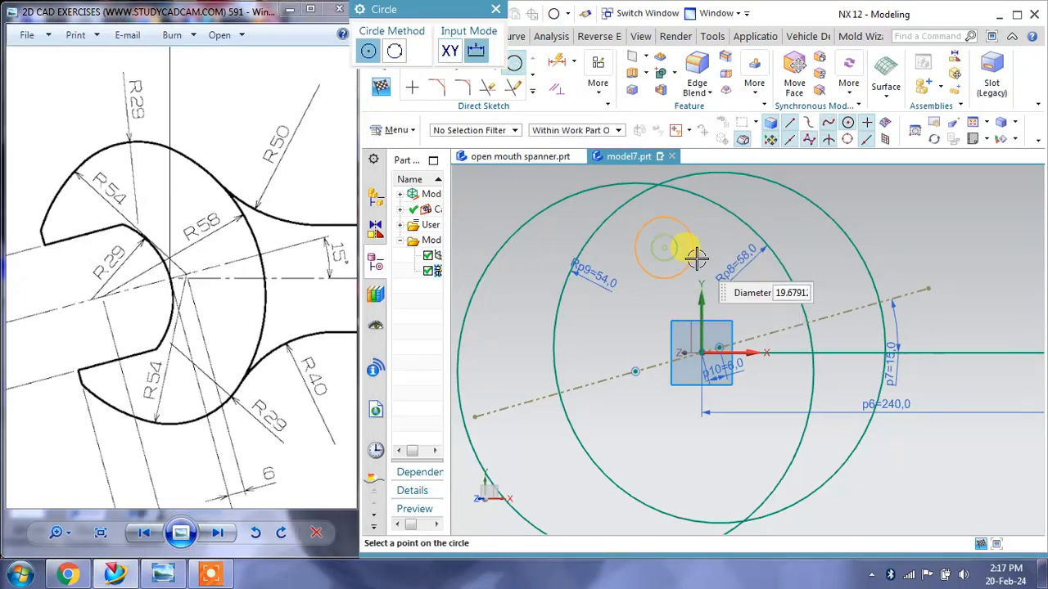
{"action": "left_click", "coordinate": [702, 260]}
{"action": "left_click", "coordinate": [495, 9]}
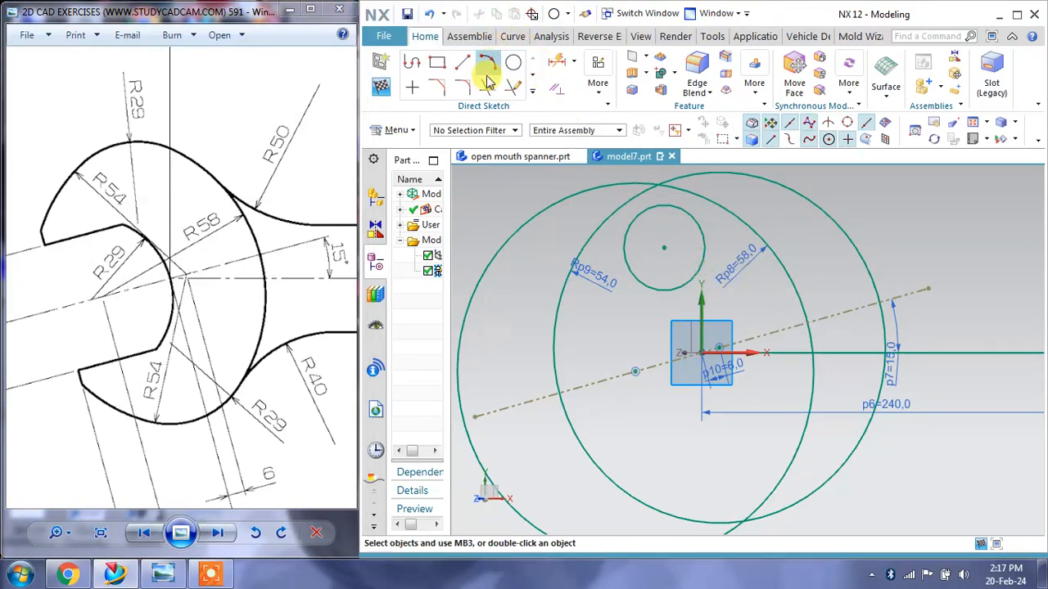
Apply a Tangent constraint between the small circle and the R54 circle.
{"action": "left_click", "coordinate": [556, 92]}
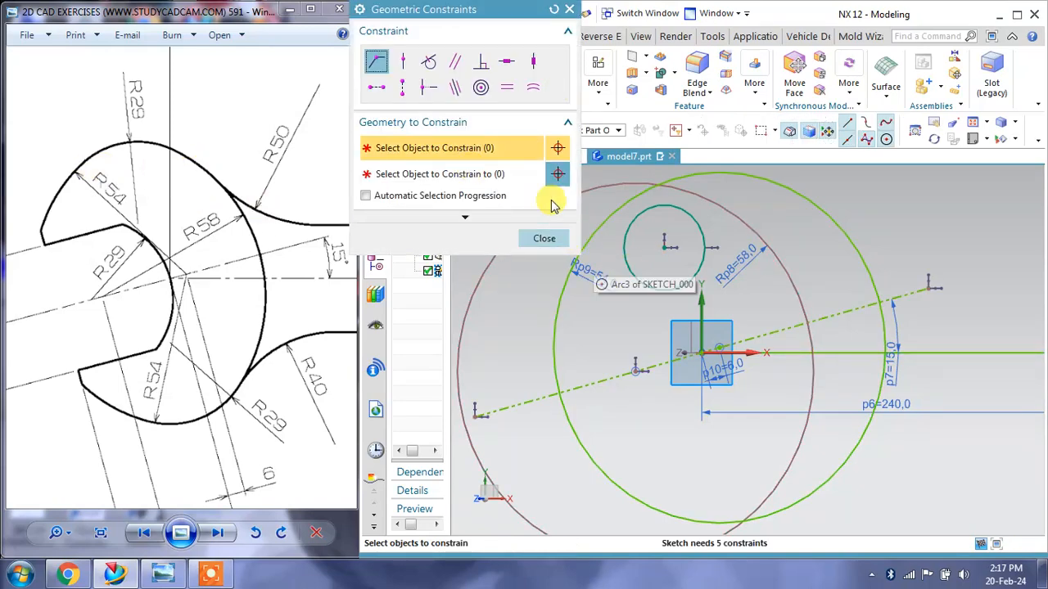
{"action": "left_click", "coordinate": [603, 237]}
{"action": "left_click", "coordinate": [617, 248]}
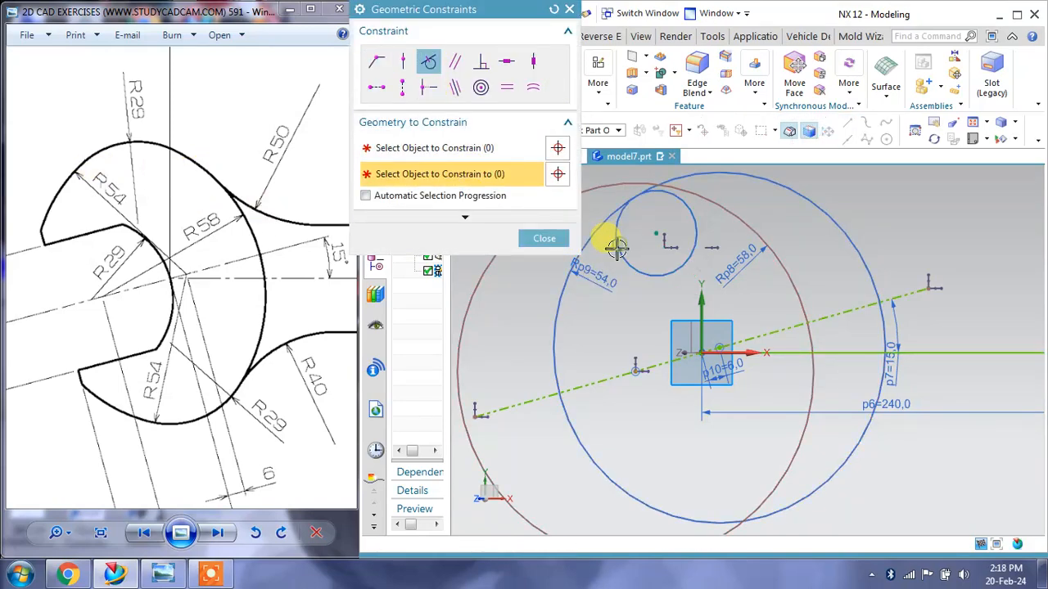
Apply a Tangent constraint between the small circle above the origin and the R58 circle.
{"action": "left_click", "coordinate": [695, 215]}
{"action": "left_click", "coordinate": [697, 177]}
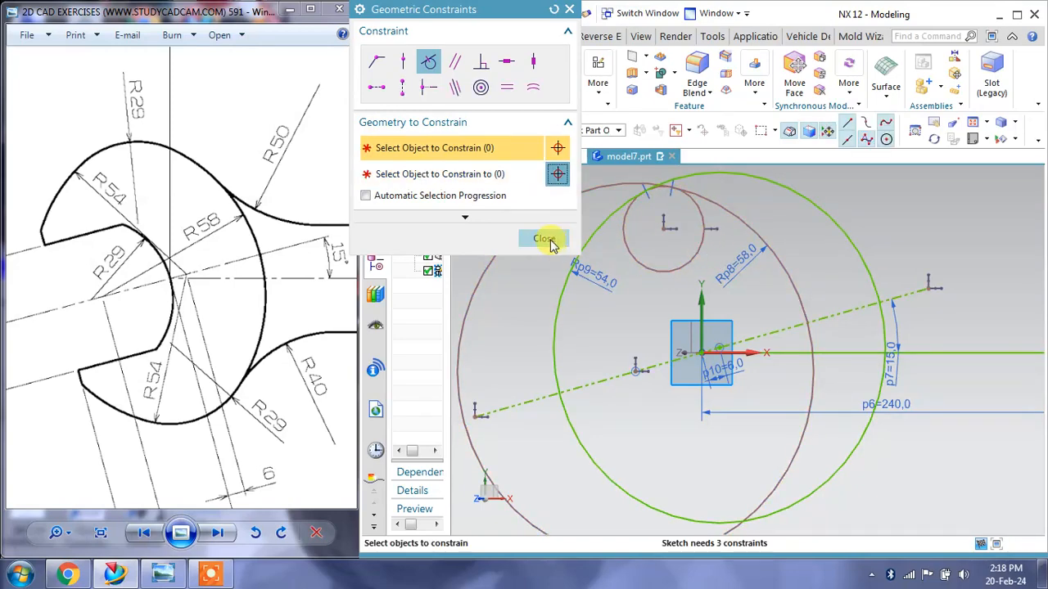
{"action": "left_click", "coordinate": [544, 239]}
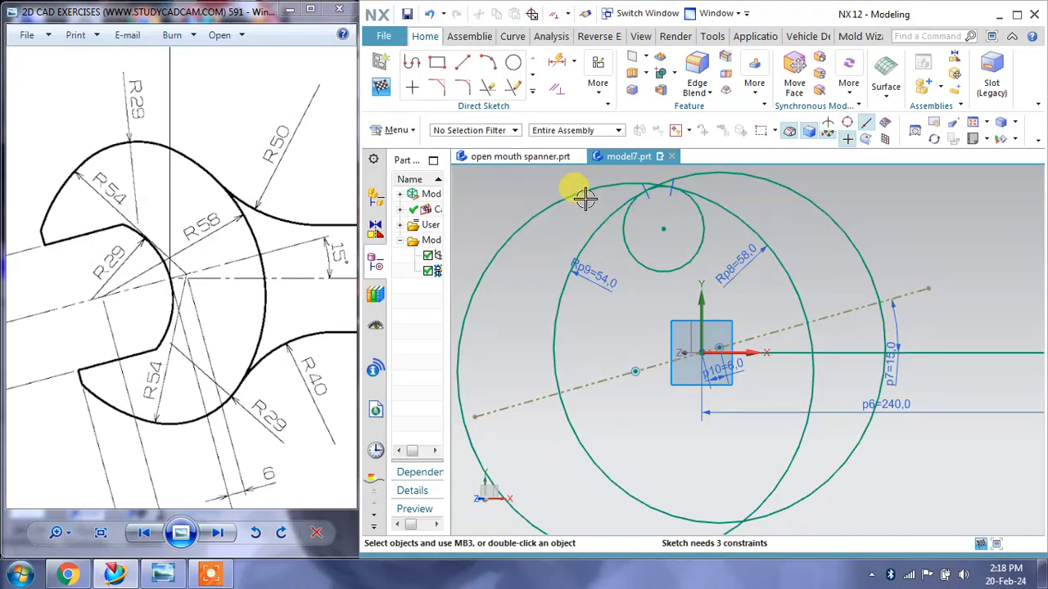
Add a radial dimension of 29 mm to the small tangent circle above the origin.
{"action": "left_click", "coordinate": [577, 64]}
{"action": "left_click", "coordinate": [586, 123]}
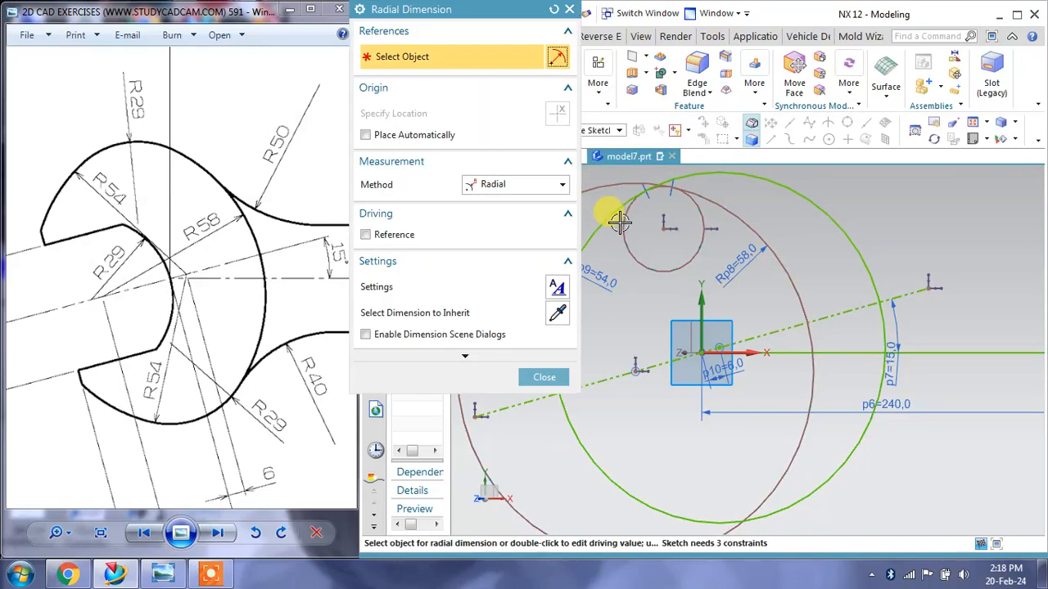
{"action": "left_click", "coordinate": [659, 270]}
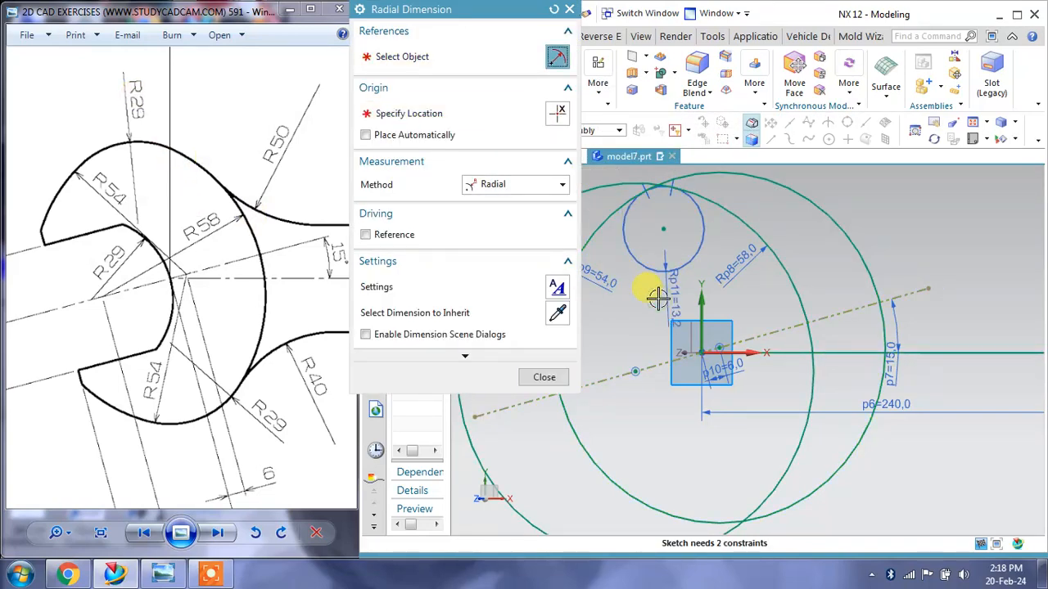
{"action": "left_click", "coordinate": [657, 299]}
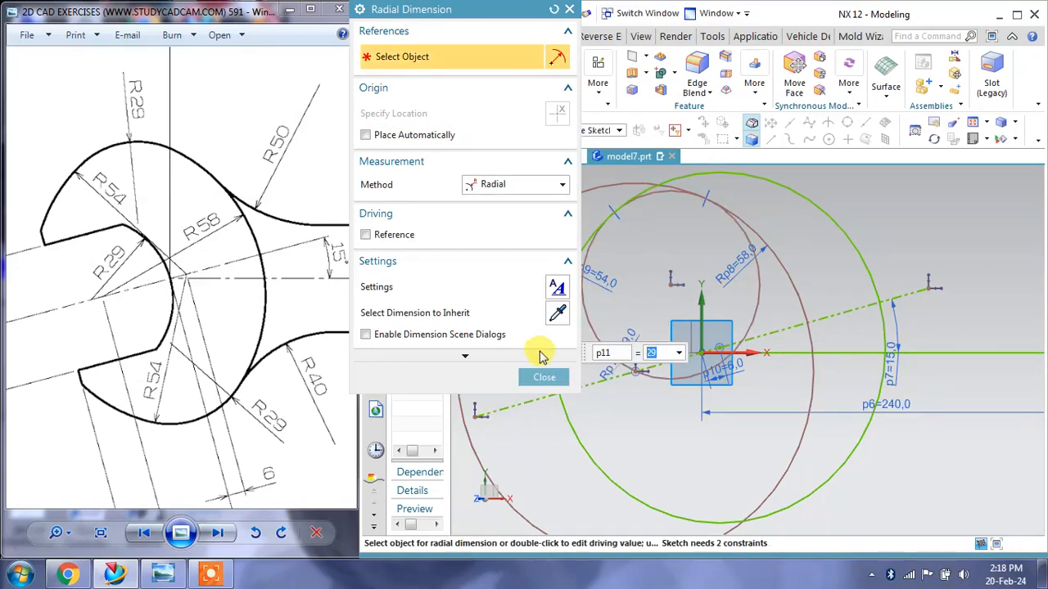
{"action": "left_click", "coordinate": [543, 377]}
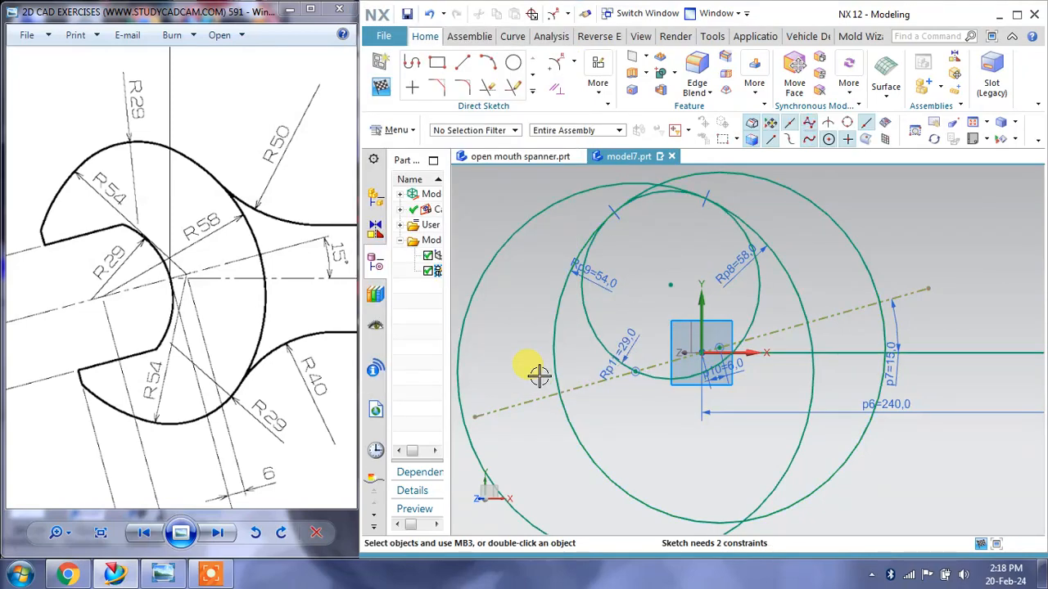
Sketch a circle of about 15 mm radius below the origin, inside the overlap of the R58 and R54 circles.
{"action": "left_click", "coordinate": [512, 63]}
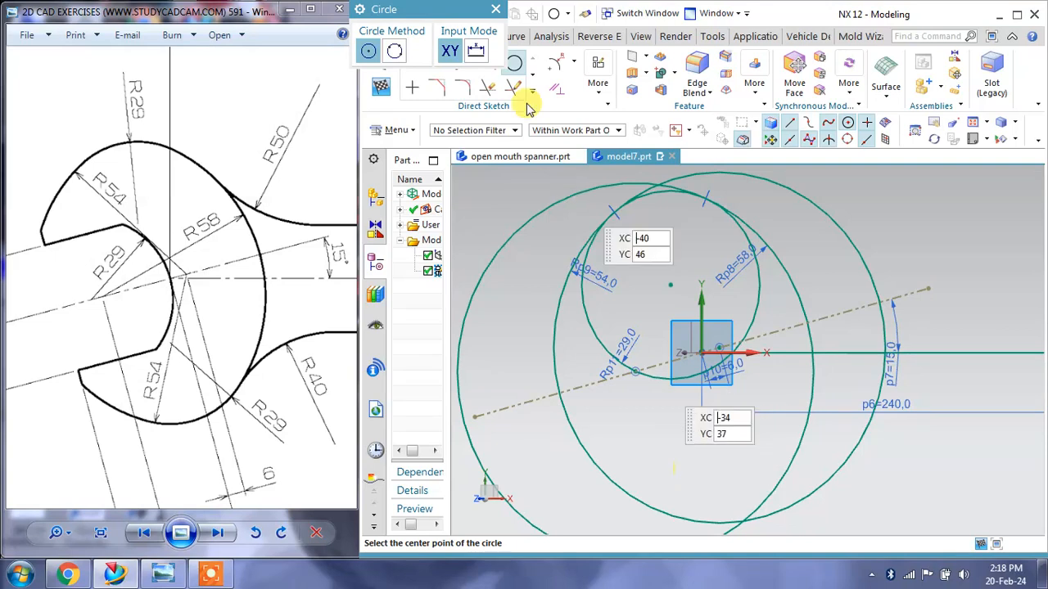
{"action": "left_click", "coordinate": [495, 9]}
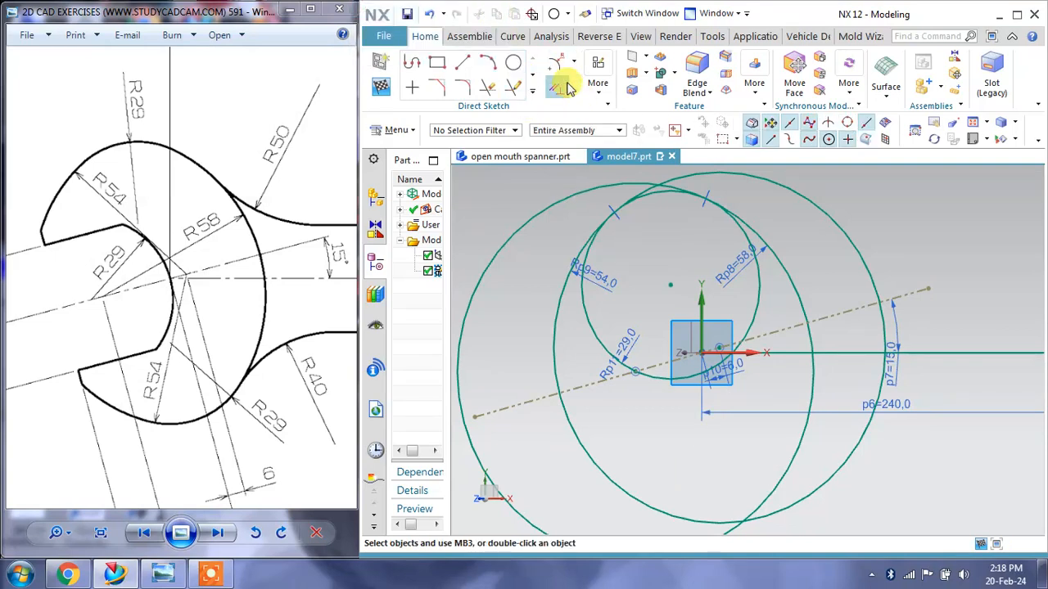
{"action": "left_click", "coordinate": [513, 63]}
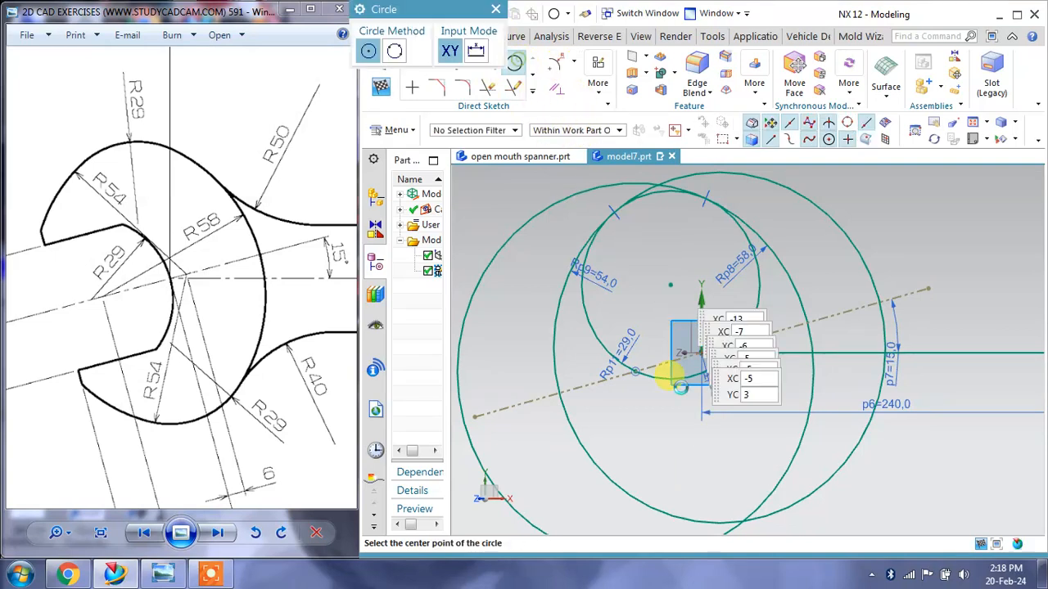
{"action": "left_click", "coordinate": [716, 478]}
{"action": "key", "text": "Escape"}
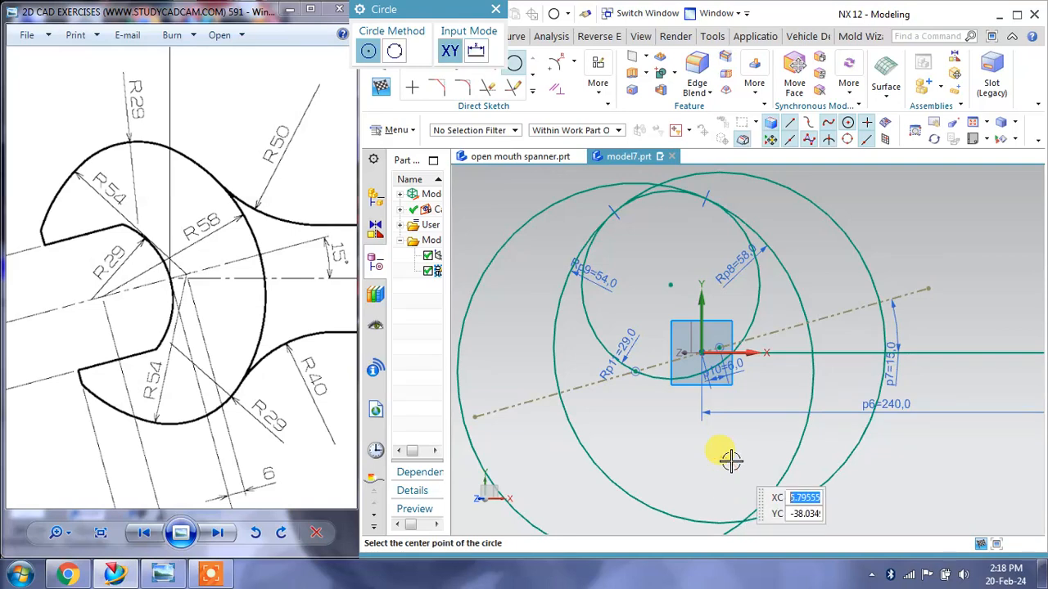
{"action": "left_click", "coordinate": [693, 463]}
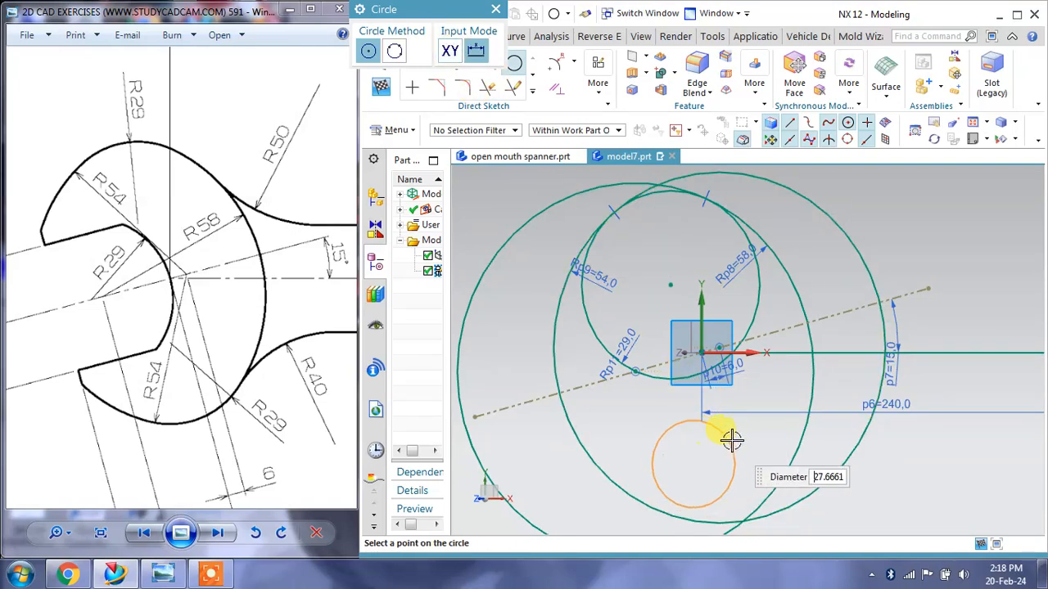
{"action": "left_click", "coordinate": [723, 430]}
{"action": "left_click", "coordinate": [493, 13]}
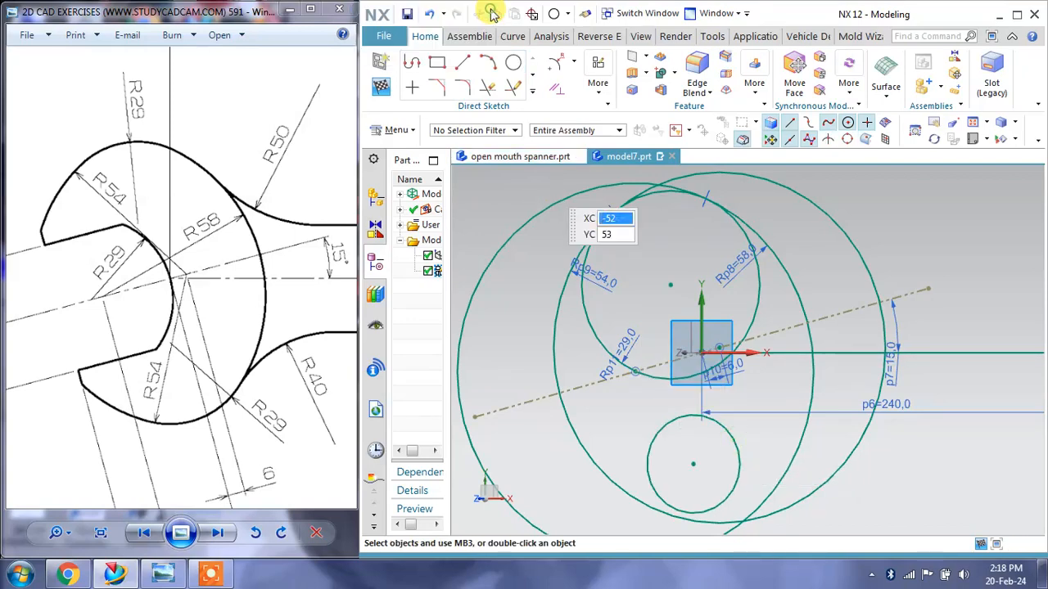
Make the lower small circle tangent to both the R54 circle and the R58 circle.
{"action": "left_click", "coordinate": [565, 92]}
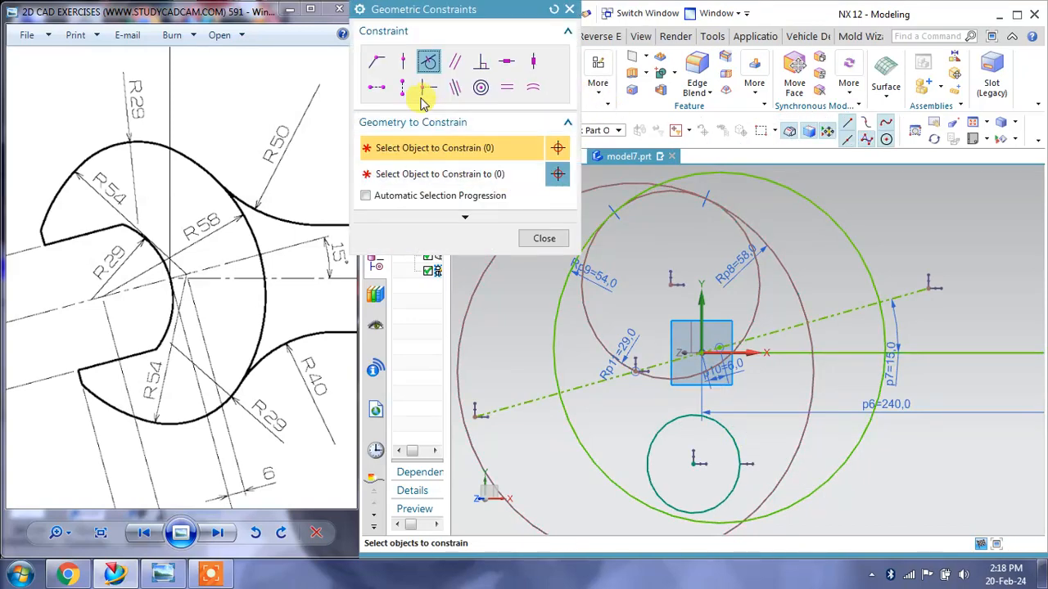
{"action": "left_click", "coordinate": [614, 479]}
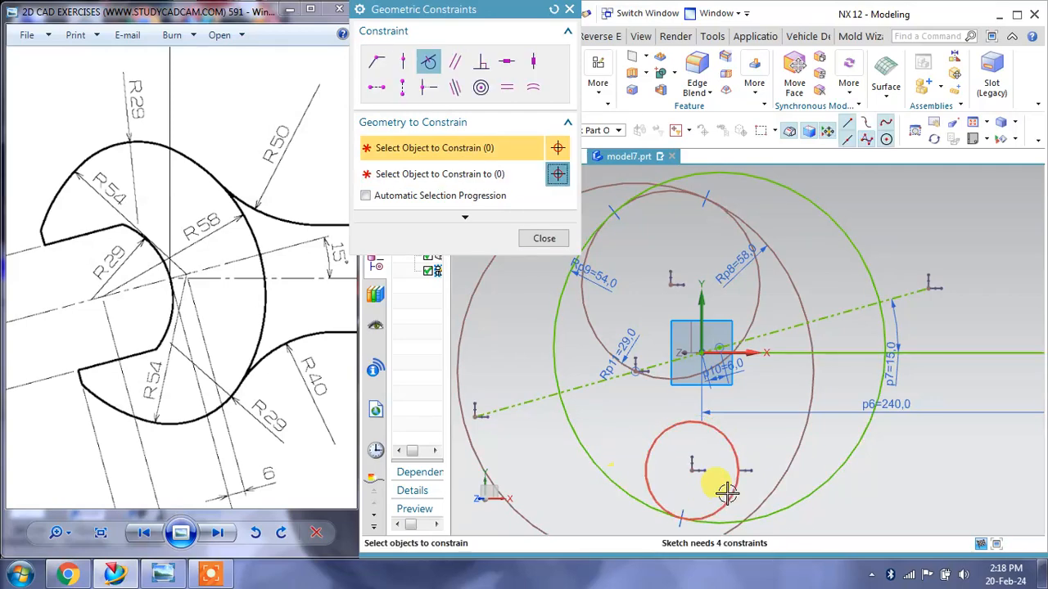
{"action": "left_click", "coordinate": [773, 469]}
{"action": "left_click", "coordinate": [544, 238]}
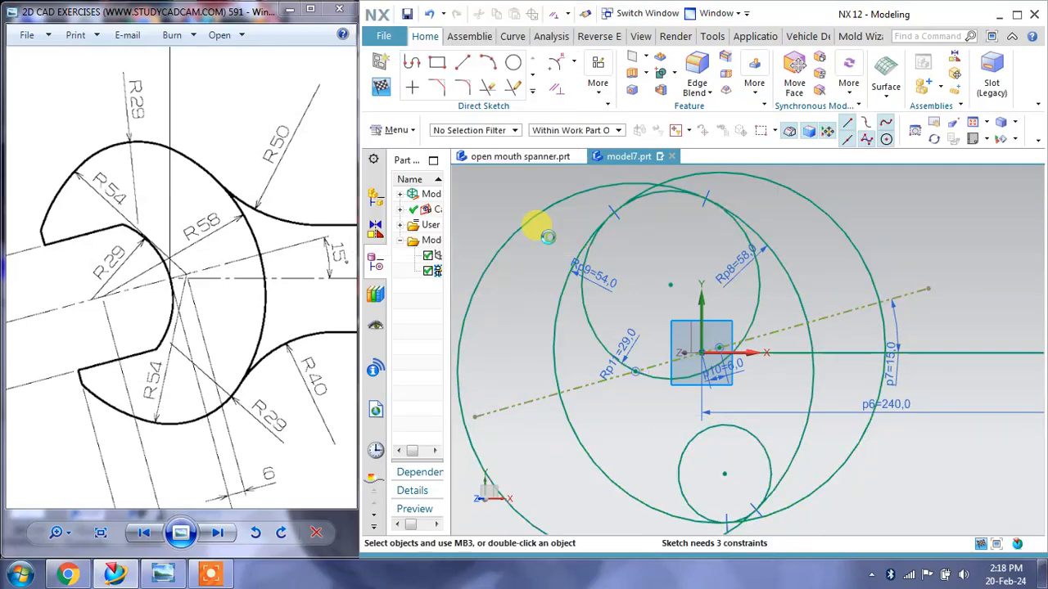
Add a radial dimension of 29 mm to the lower tangent circle.
{"action": "left_click", "coordinate": [559, 65]}
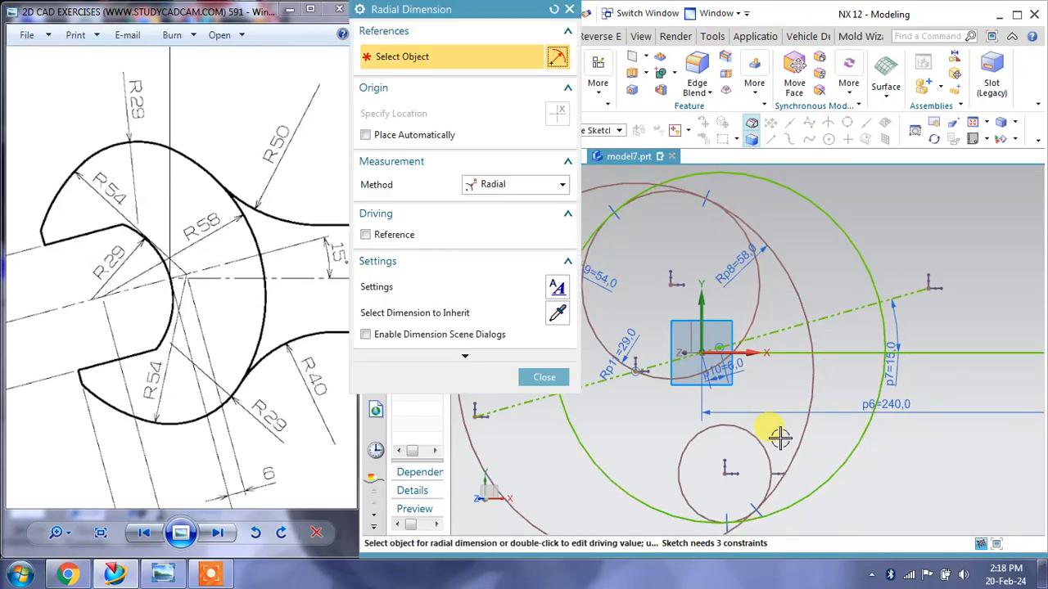
{"action": "left_click", "coordinate": [768, 446]}
{"action": "left_click", "coordinate": [769, 427]}
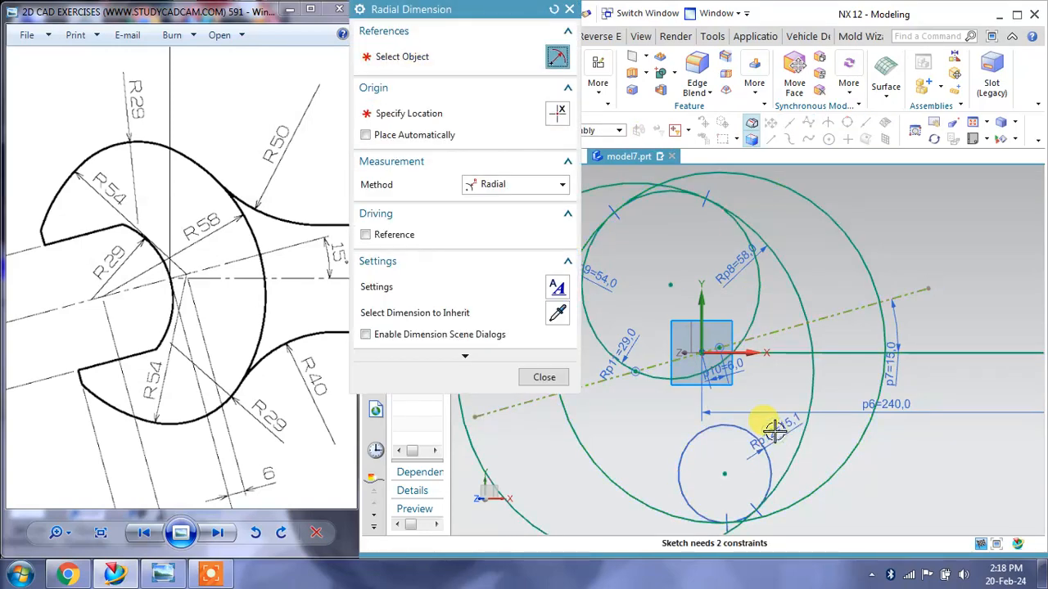
{"action": "type", "text": "29"}
{"action": "key", "text": "Return"}
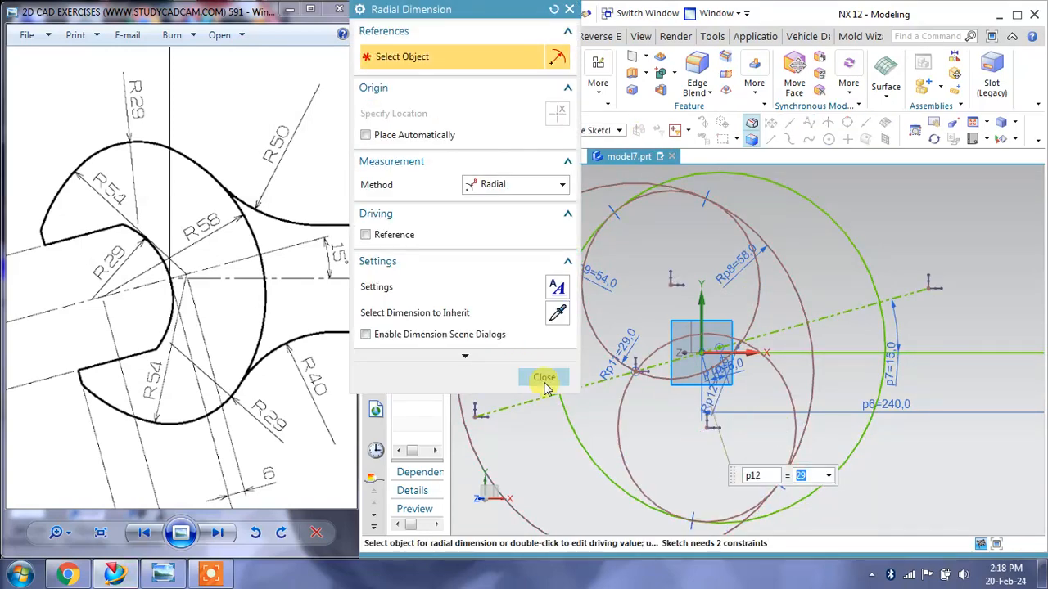
{"action": "left_click", "coordinate": [544, 379]}
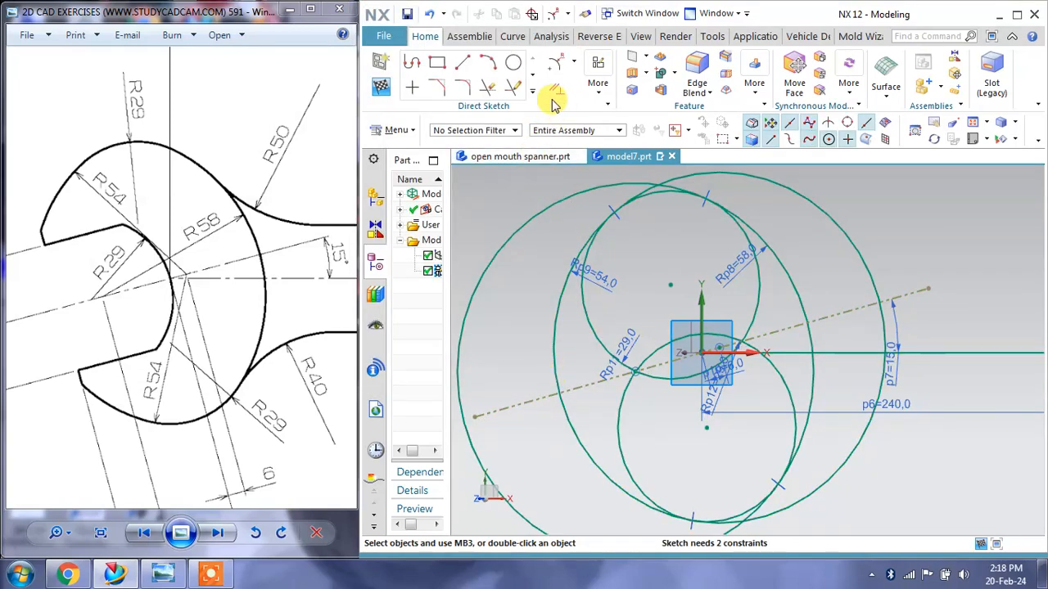
Try to trim the inner portions of the upper and lower R29 circles.
{"action": "left_click", "coordinate": [505, 90]}
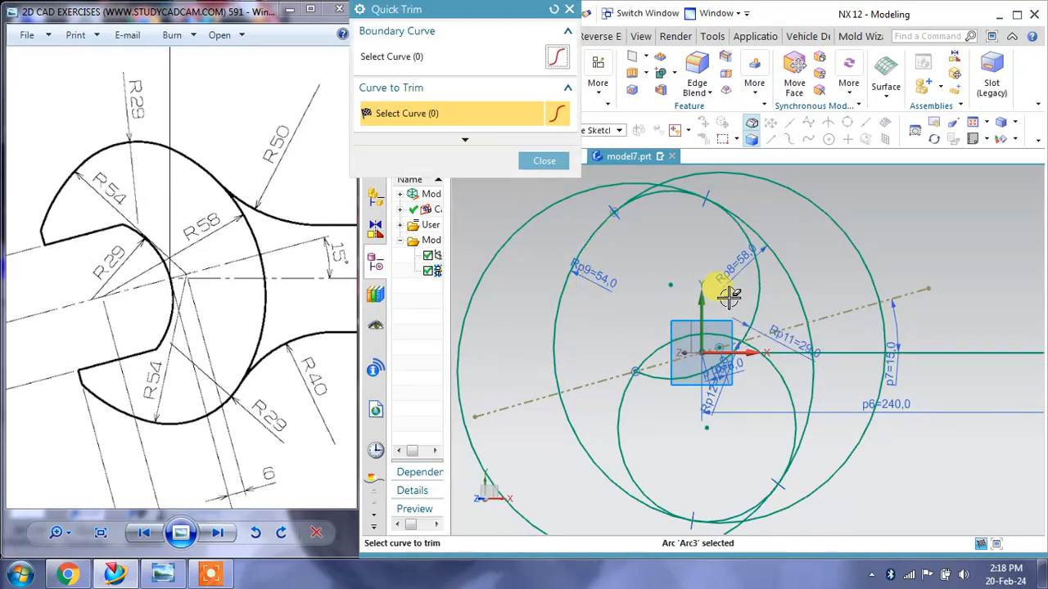
{"action": "left_click", "coordinate": [760, 281]}
{"action": "left_click", "coordinate": [786, 403]}
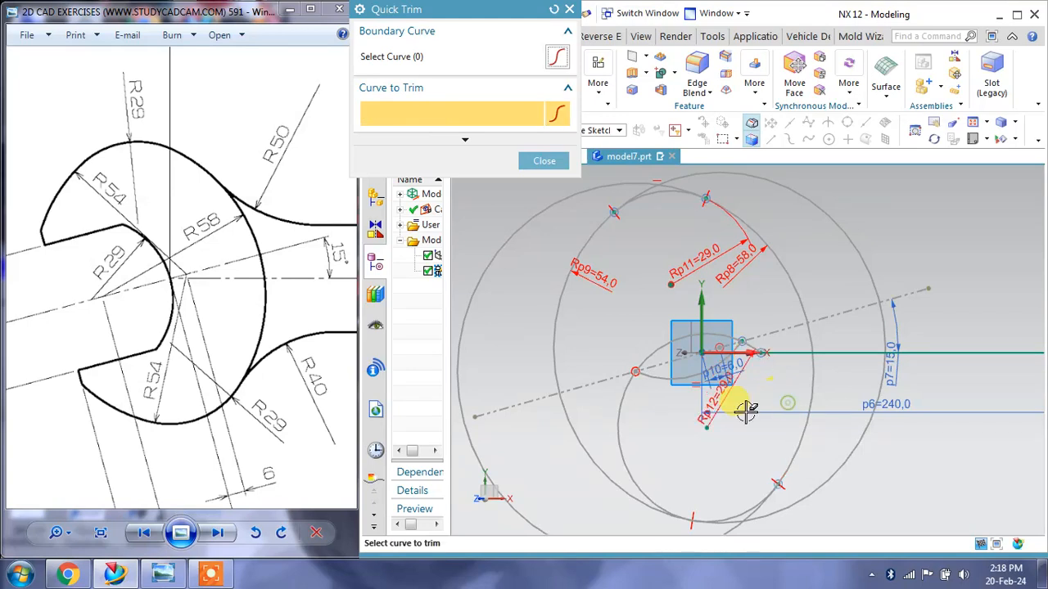
{"action": "left_click", "coordinate": [619, 419]}
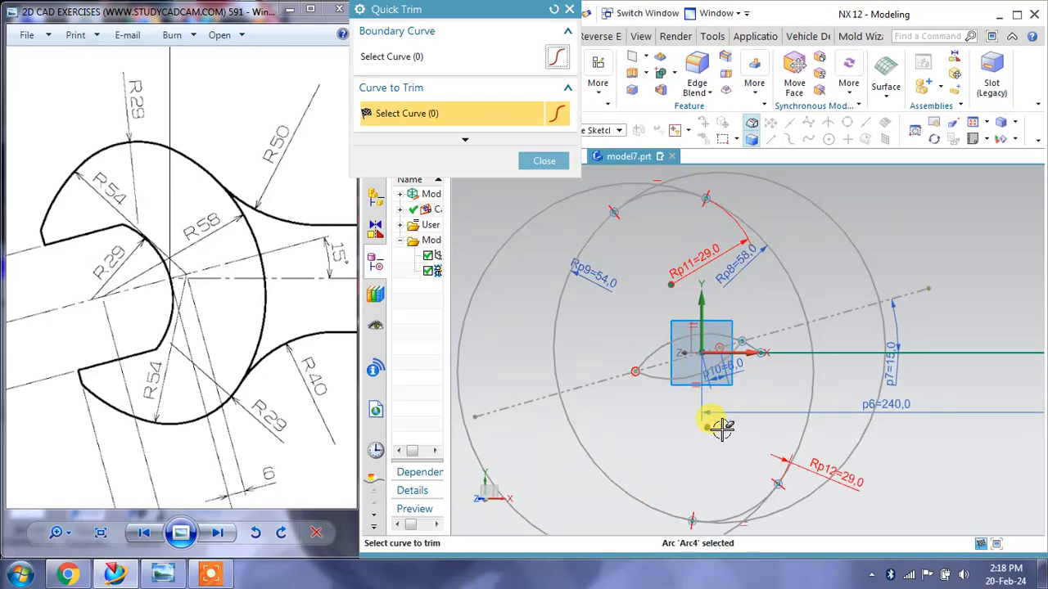
{"action": "left_click", "coordinate": [721, 426]}
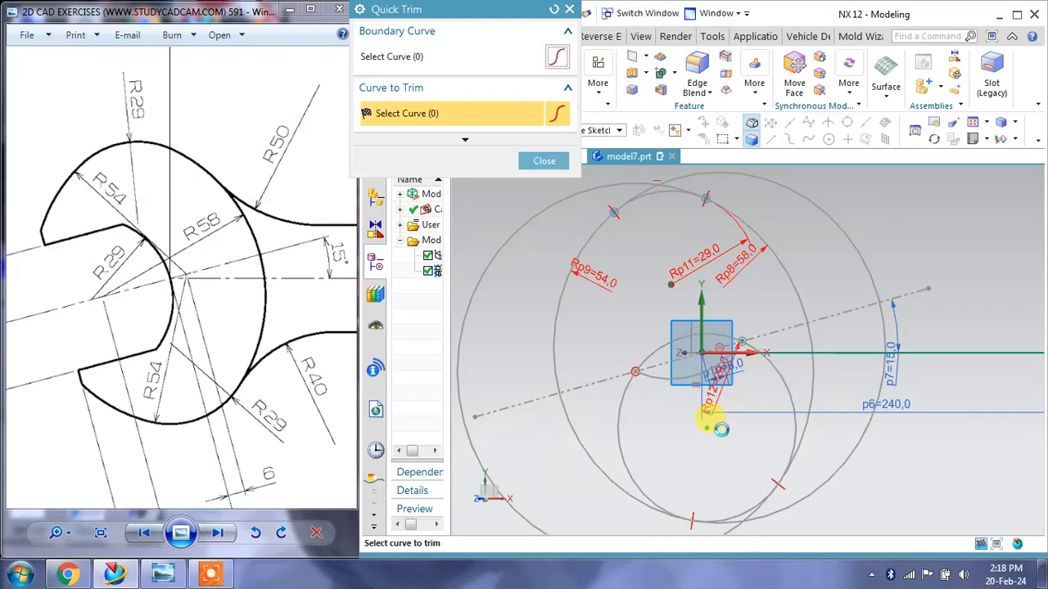
Undo the trims made on the two R29 circles.
{"action": "key", "text": "ctrl+z"}
{"action": "key", "text": "ctrl+z"}
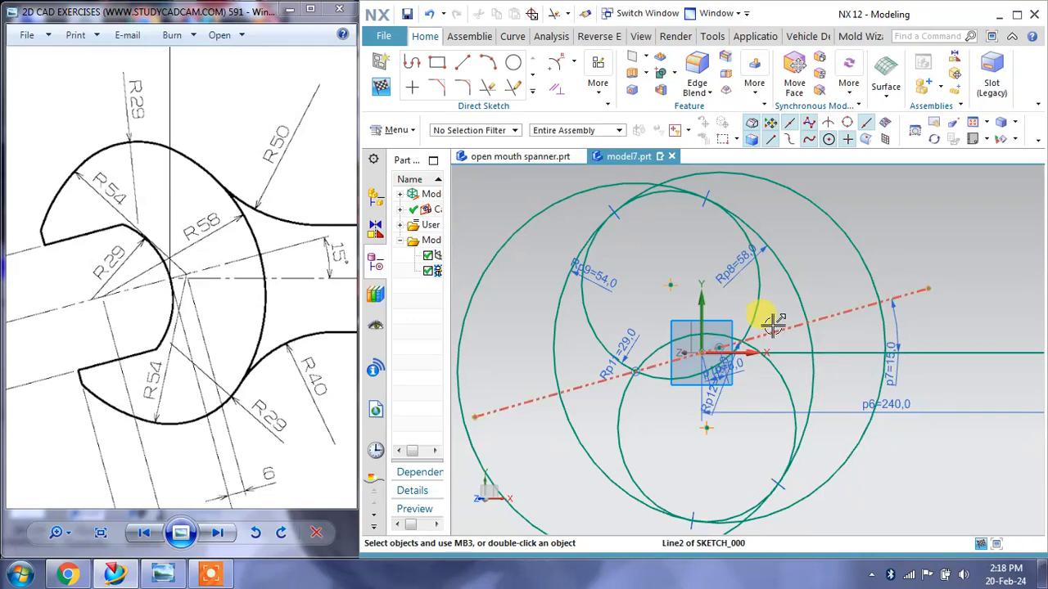
{"action": "left_click", "coordinate": [759, 306]}
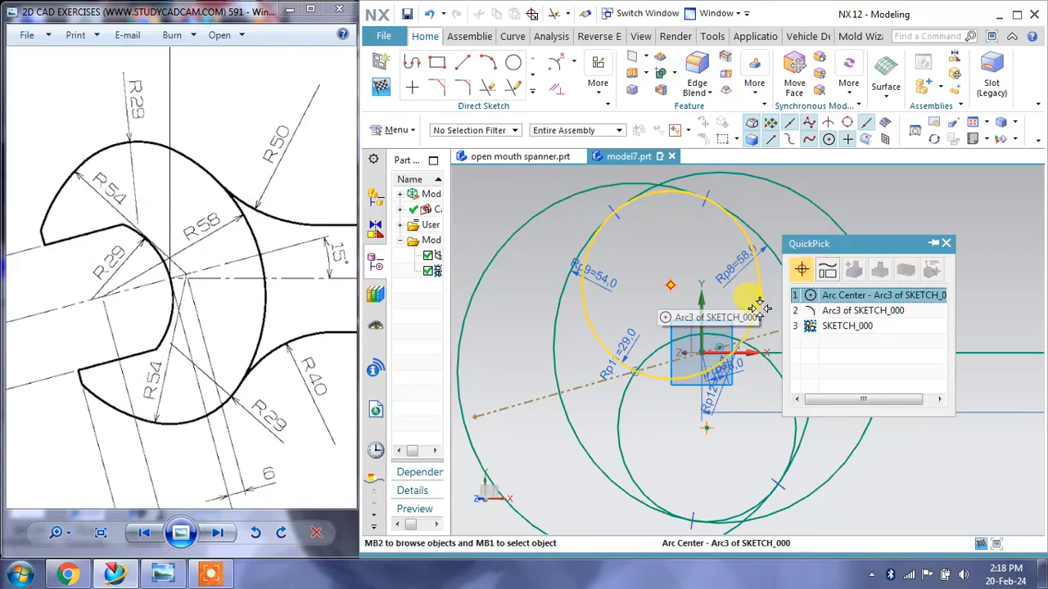
{"action": "left_click", "coordinate": [945, 243]}
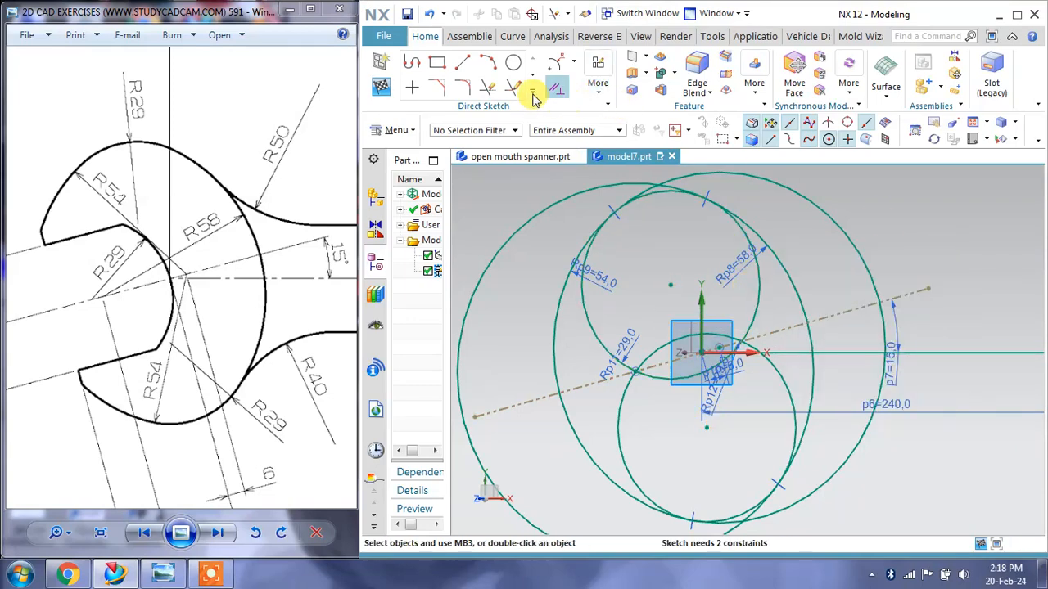
Trim the inner portions of the upper R29 circle, keeping only the short arc between its two tangent points.
{"action": "left_click", "coordinate": [487, 87]}
{"action": "left_click", "coordinate": [593, 245]}
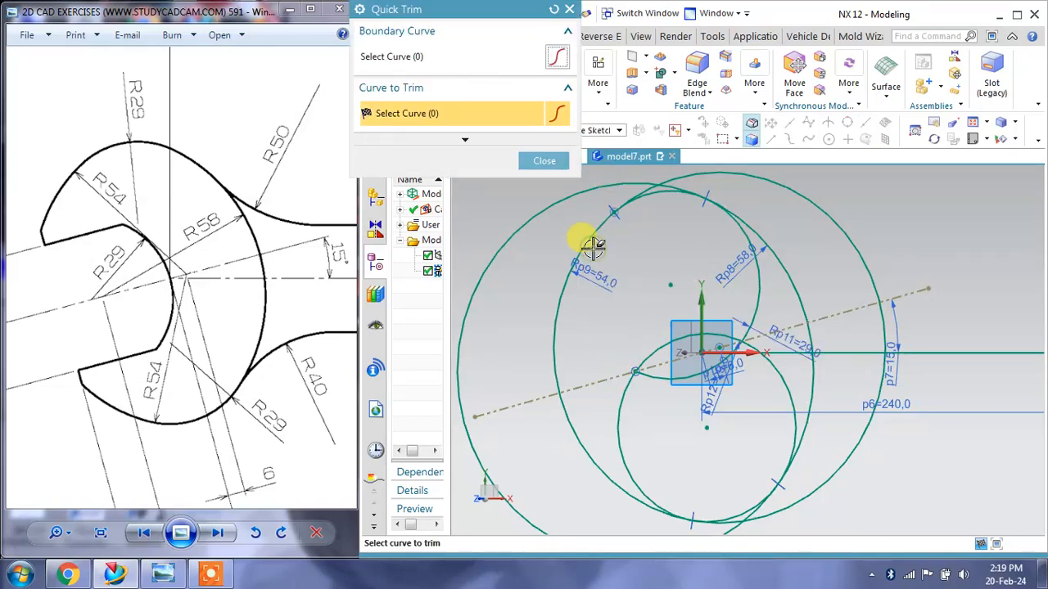
{"action": "left_click", "coordinate": [651, 379]}
{"action": "scroll", "coordinate": [740, 352], "scroll_direction": "up", "scroll_amount": 5}
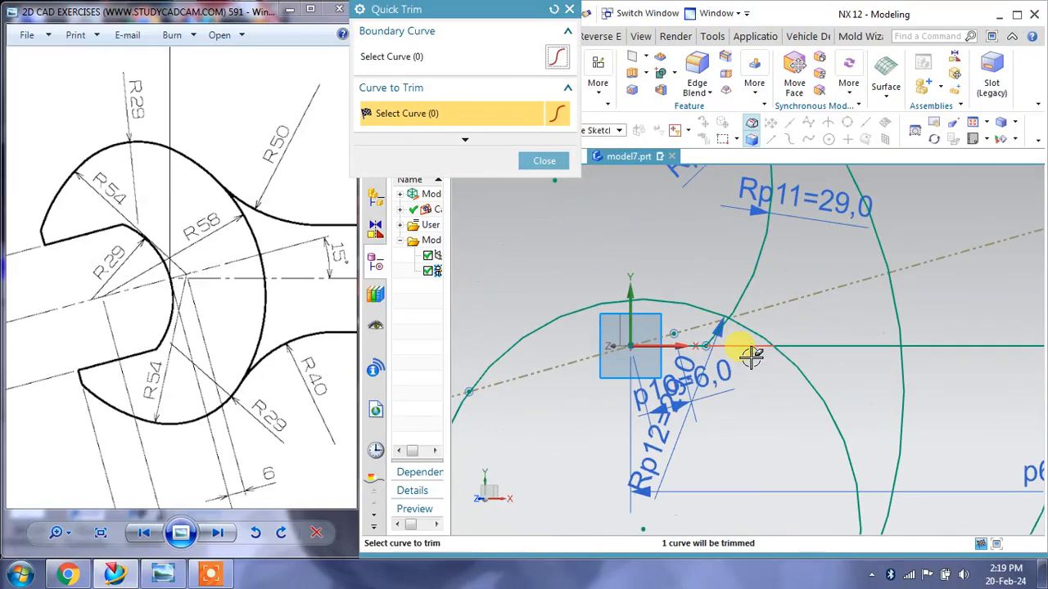
{"action": "left_click", "coordinate": [700, 306]}
{"action": "scroll", "coordinate": [748, 335], "scroll_direction": "down", "scroll_amount": 3}
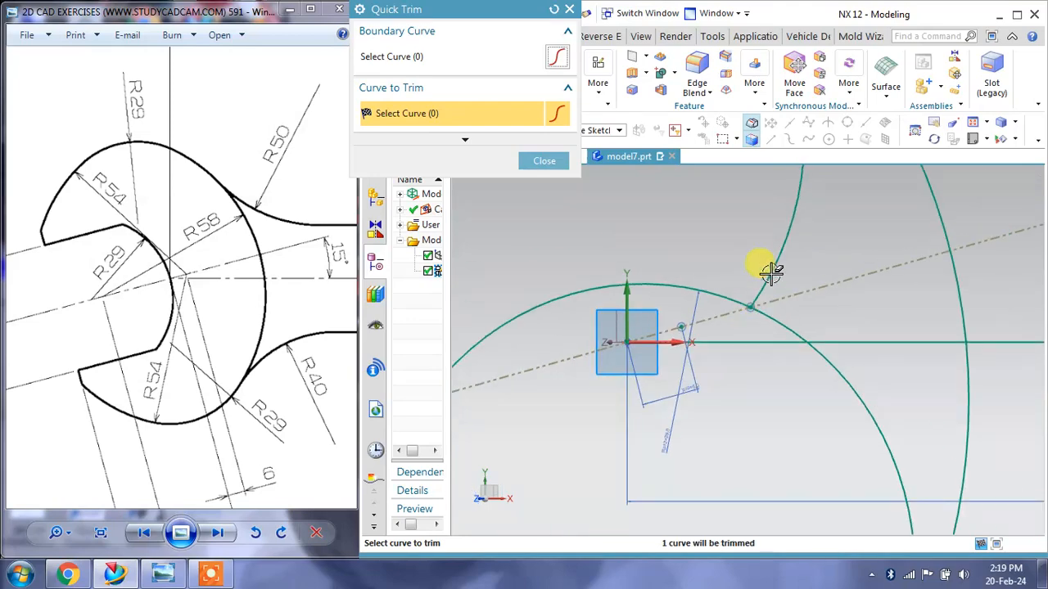
{"action": "scroll", "coordinate": [809, 322], "scroll_direction": "down", "scroll_amount": 2}
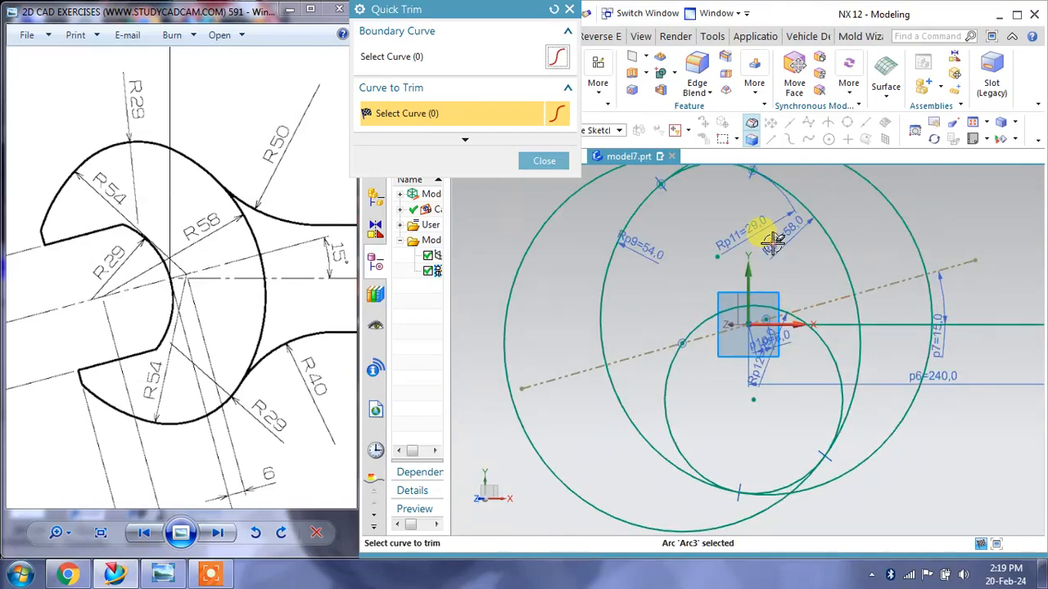
Trim the inner portions of the lower R29 circle, keeping only the arc between its tangent points with the R54 and R58 circles.
{"action": "middle_click_drag", "start_coordinate": [772, 241], "coordinate": [776, 312], "text": "shift"}
{"action": "middle_click_drag", "start_coordinate": [716, 397], "coordinate": [701, 276], "text": "shift"}
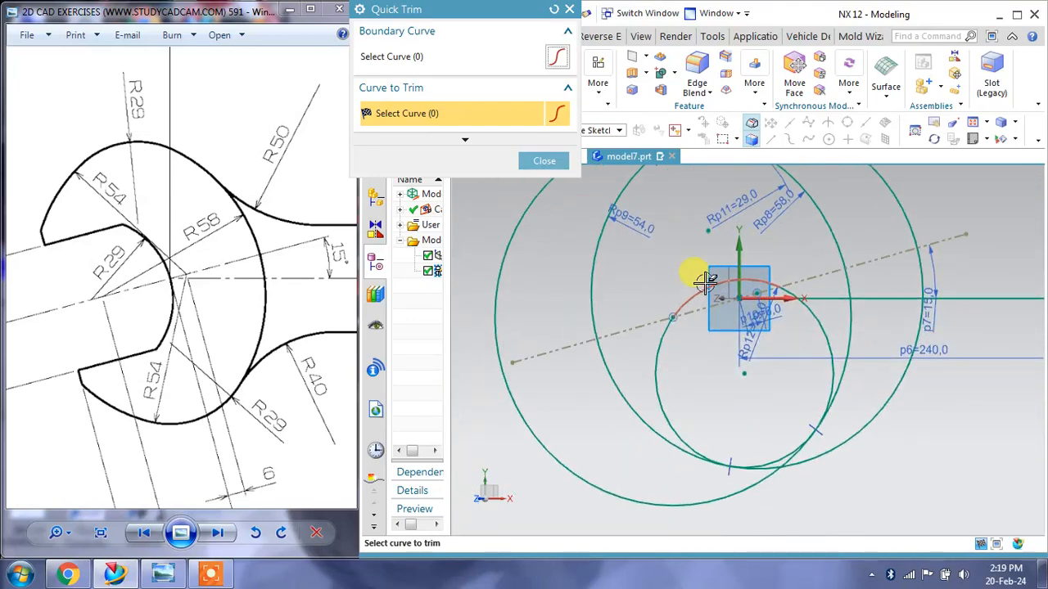
{"action": "left_click", "coordinate": [700, 278]}
{"action": "left_click", "coordinate": [759, 368]}
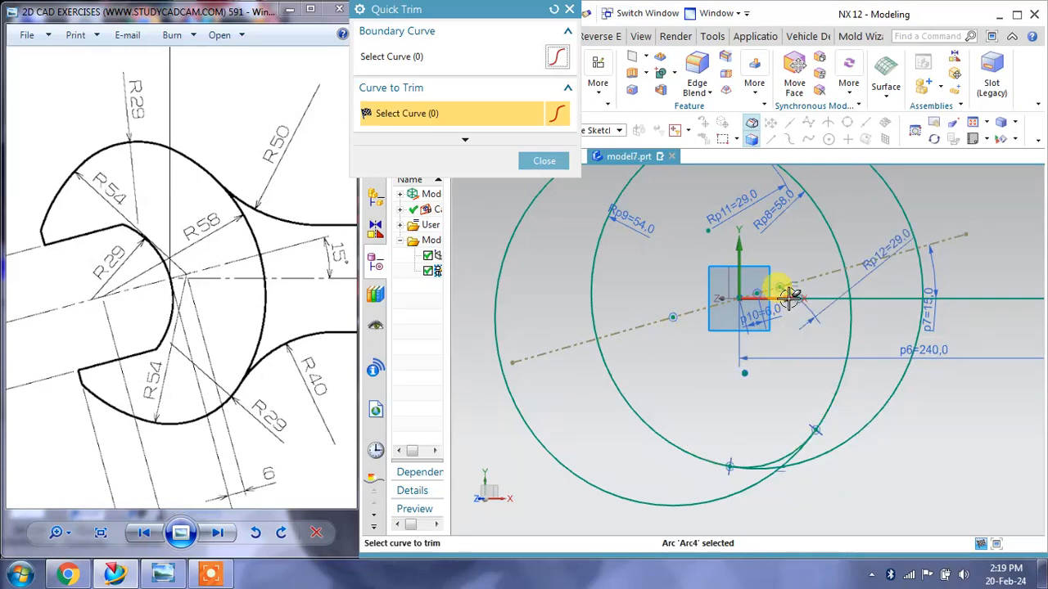
{"action": "scroll", "coordinate": [772, 281], "scroll_direction": "up", "scroll_amount": 3}
{"action": "scroll", "coordinate": [832, 360], "scroll_direction": "down", "scroll_amount": 2}
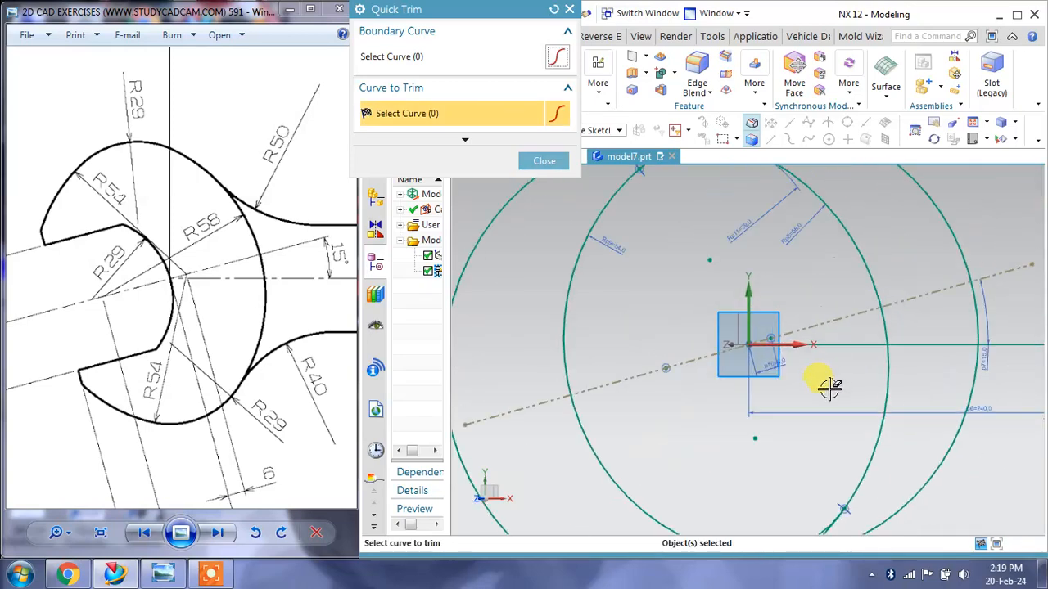
{"action": "mouse_move", "coordinate": [834, 377]}
{"action": "middle_mouse_down", "text": "shift"}
{"action": "mouse_move", "coordinate": [795, 416]}
{"action": "mouse_move", "coordinate": [799, 438]}
{"action": "middle_mouse_up", "text": "shift"}
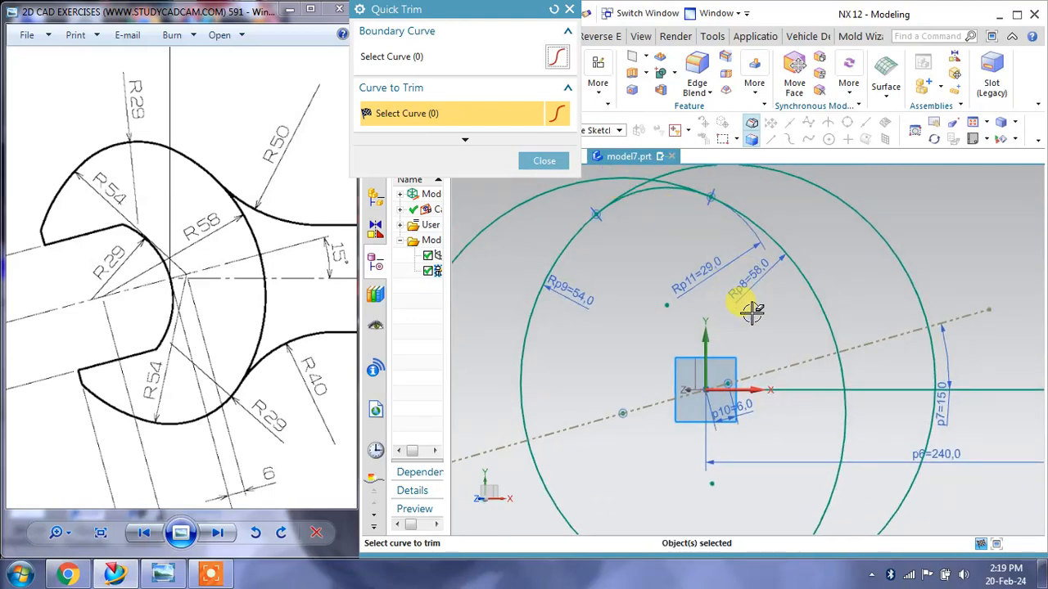
{"action": "middle_click_drag", "start_coordinate": [647, 318], "coordinate": [673, 300], "text": "shift"}
{"action": "left_click", "coordinate": [123, 283]}
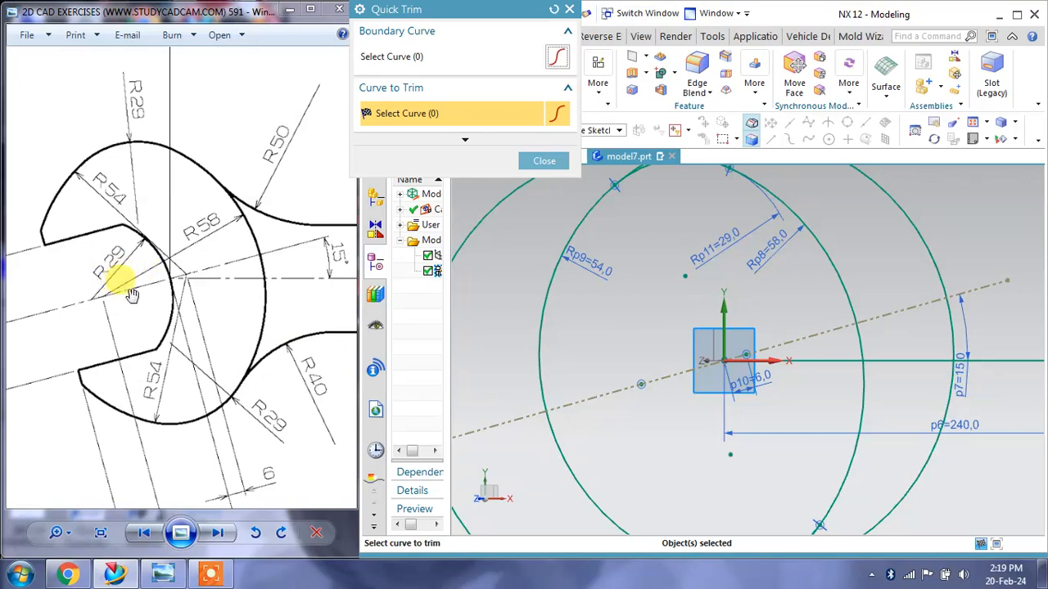
Sketch a circle about 32 mm in diameter centred on the inclined centreline, on the mouth side of the sketch origin.
{"action": "left_click", "coordinate": [544, 160]}
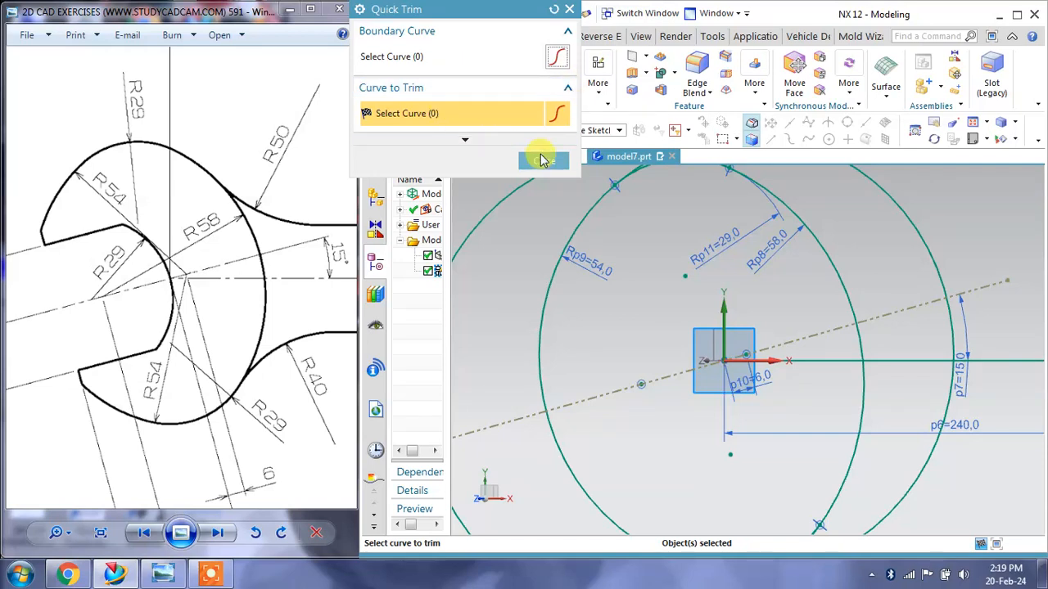
{"action": "left_click", "coordinate": [513, 63]}
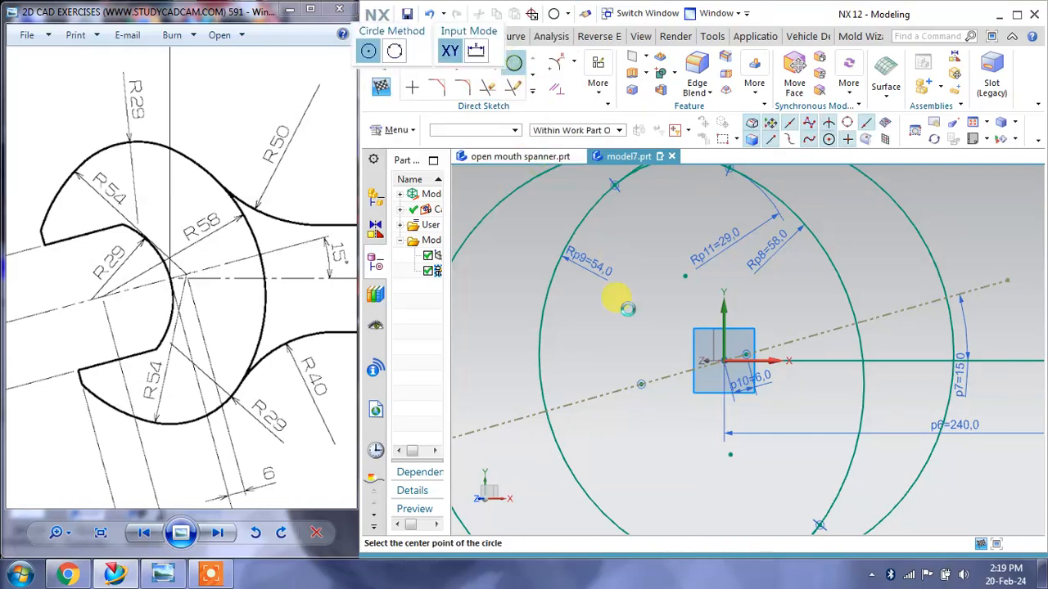
{"action": "left_click", "coordinate": [616, 393]}
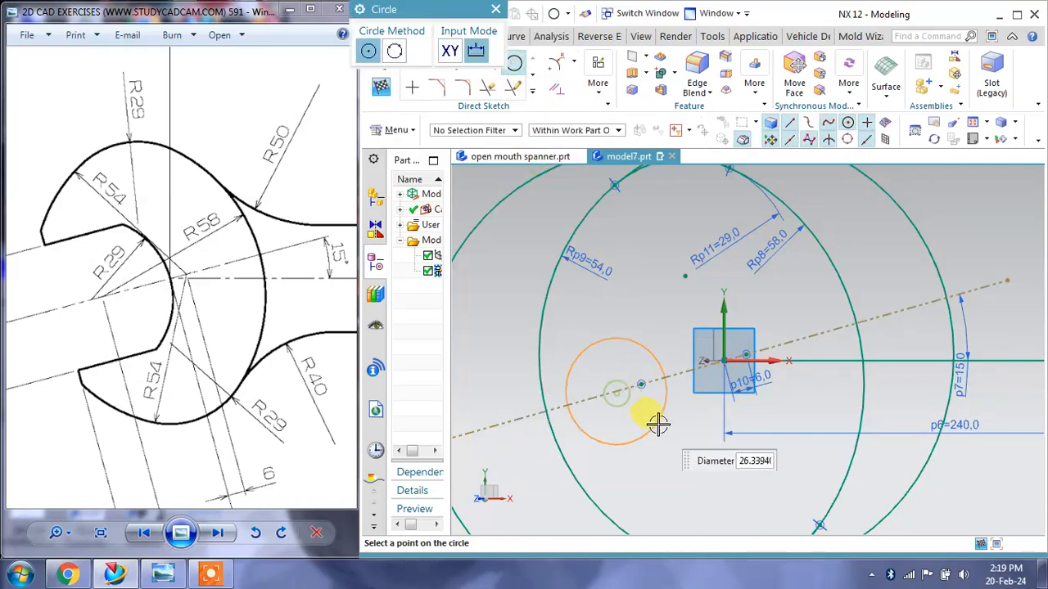
{"action": "left_click", "coordinate": [667, 429]}
{"action": "key", "text": "Escape"}
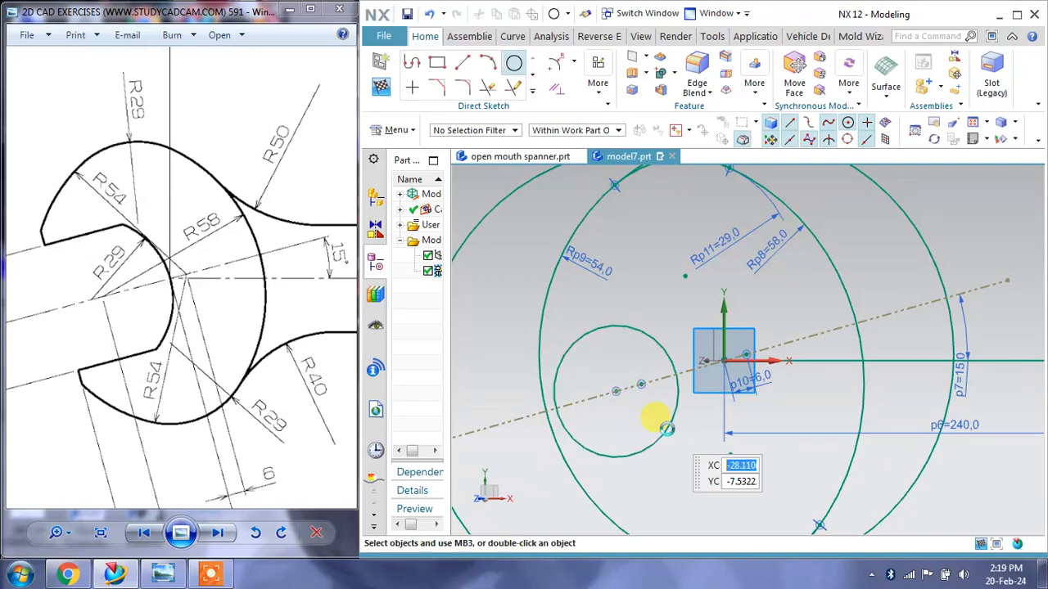
Add a radial dimension to the new mouth circle and set its radius to 29 mm.
{"action": "left_click", "coordinate": [603, 329]}
{"action": "left_click", "coordinate": [633, 296]}
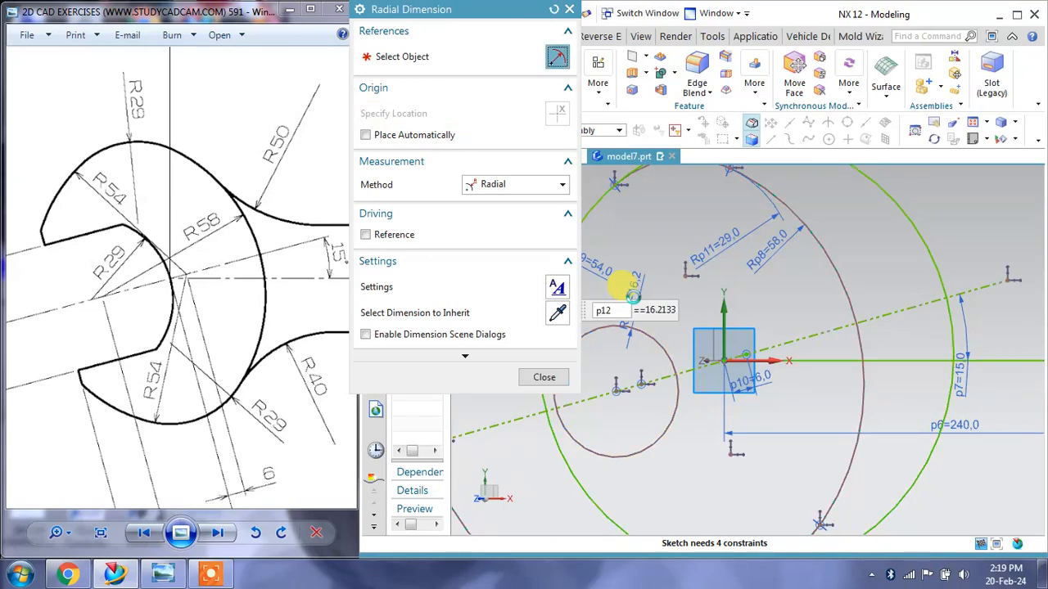
{"action": "type", "text": "29"}
{"action": "key", "text": "Return"}
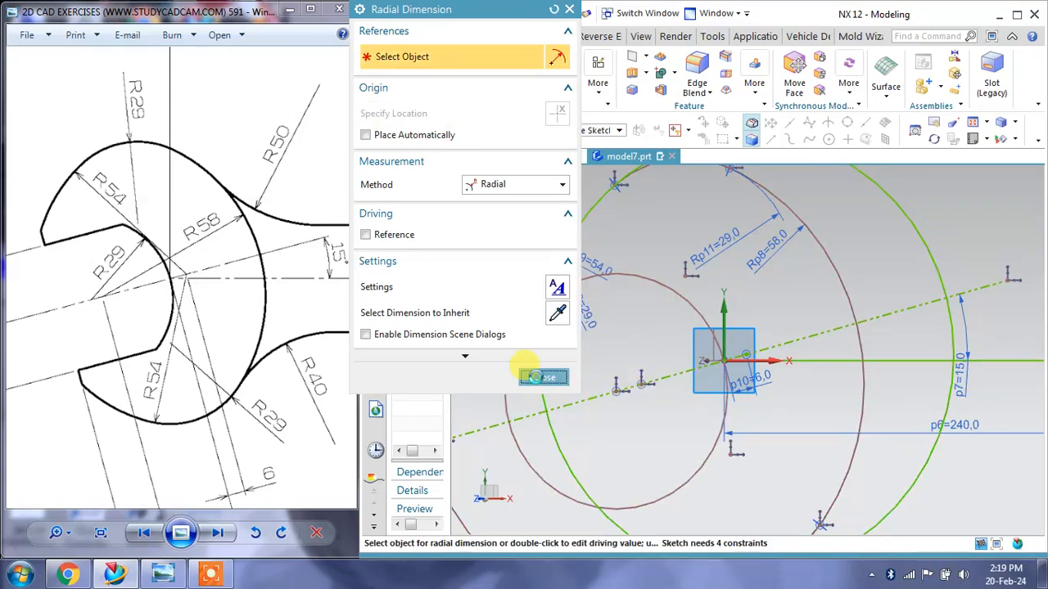
{"action": "left_click", "coordinate": [540, 373]}
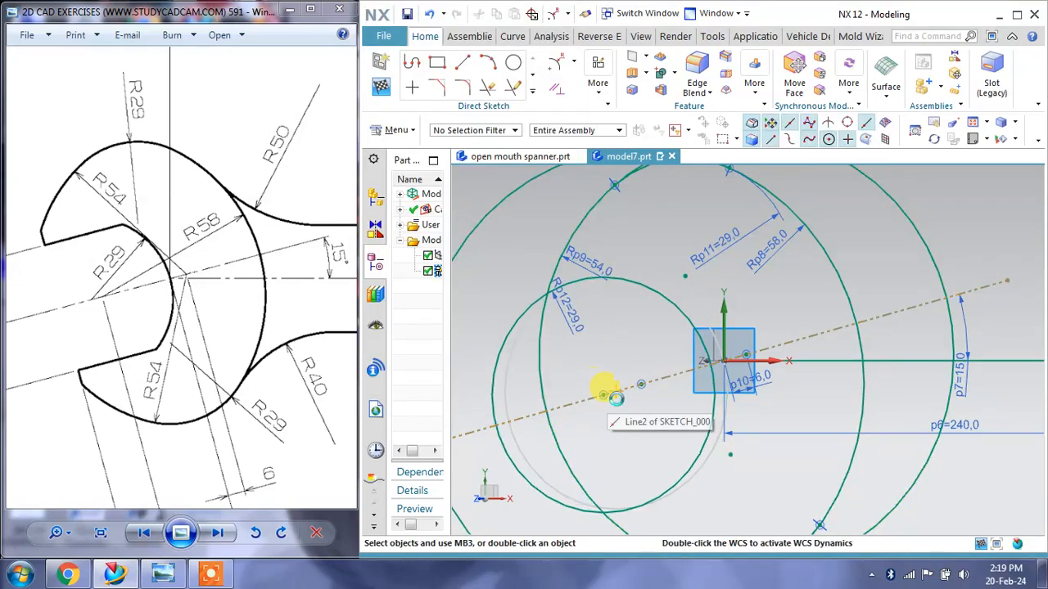
Dimension the distance between the mouth circle's centre and the sketch origin along the inclined centreline.
{"action": "left_click", "coordinate": [568, 71]}
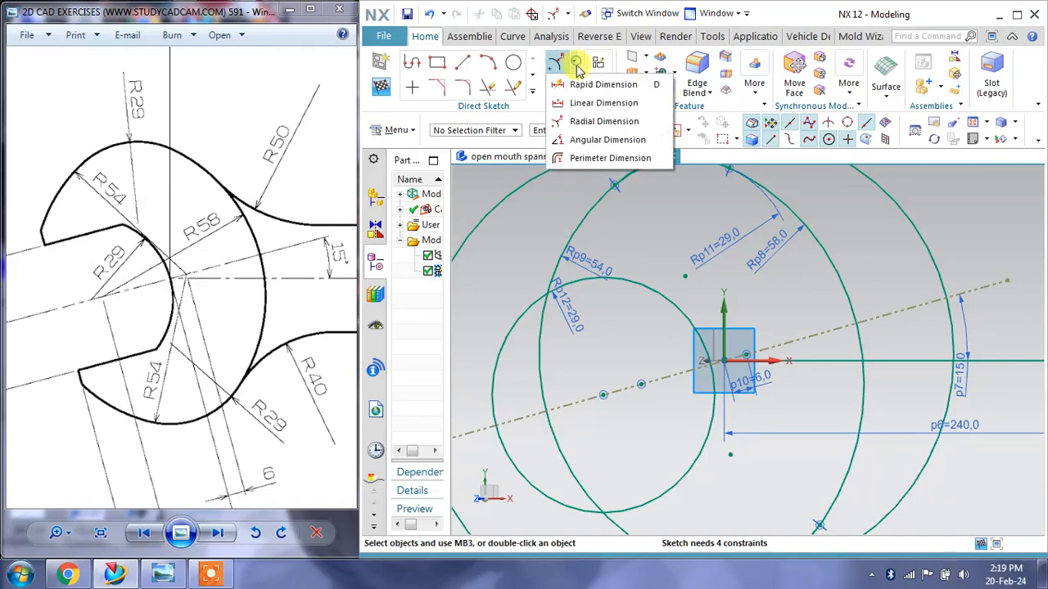
{"action": "left_click", "coordinate": [586, 74]}
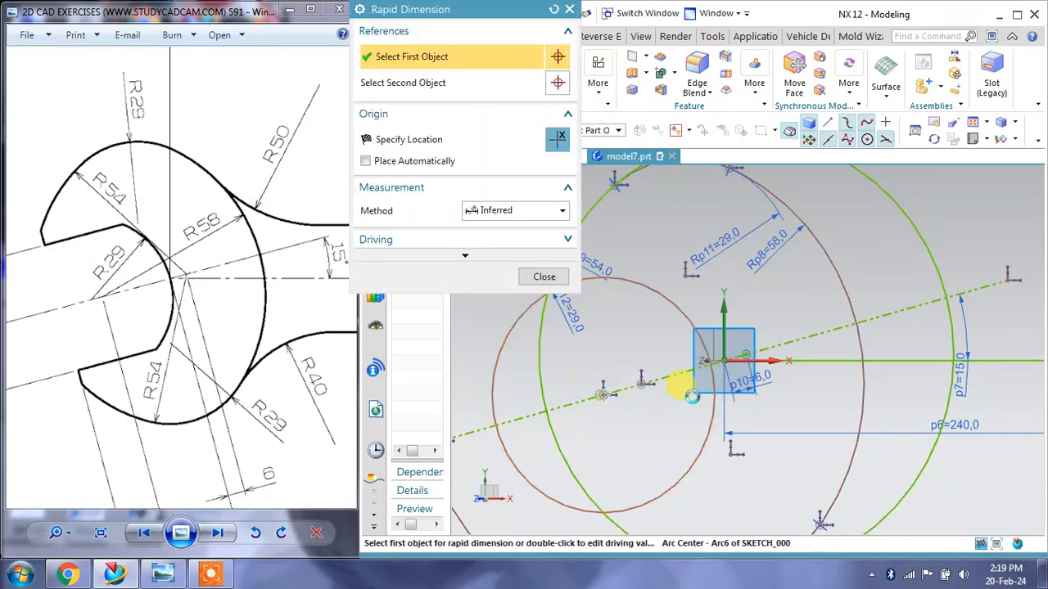
{"action": "left_click", "coordinate": [722, 362]}
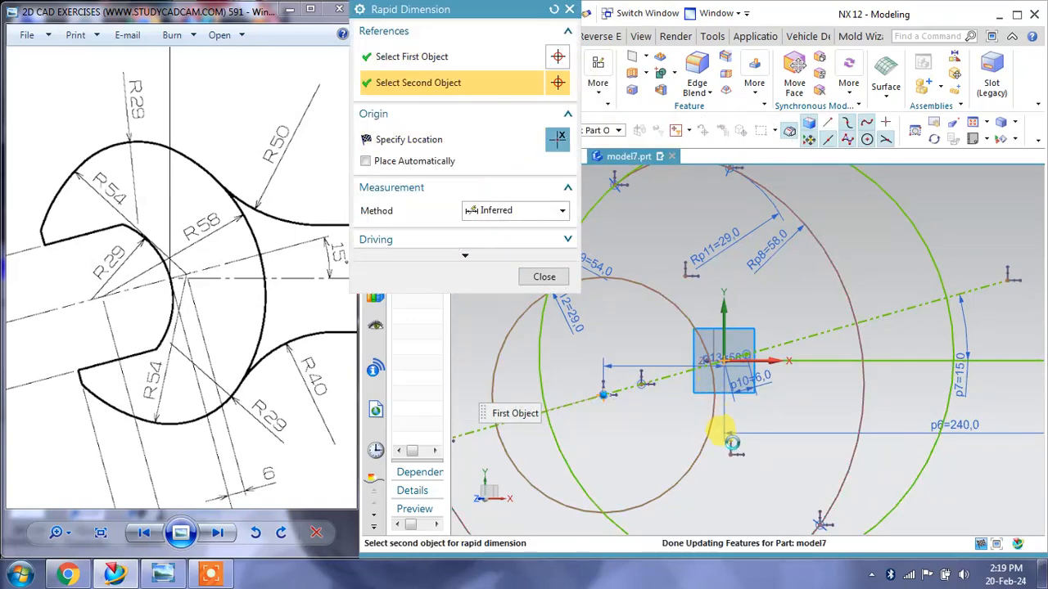
{"action": "left_click", "coordinate": [603, 391]}
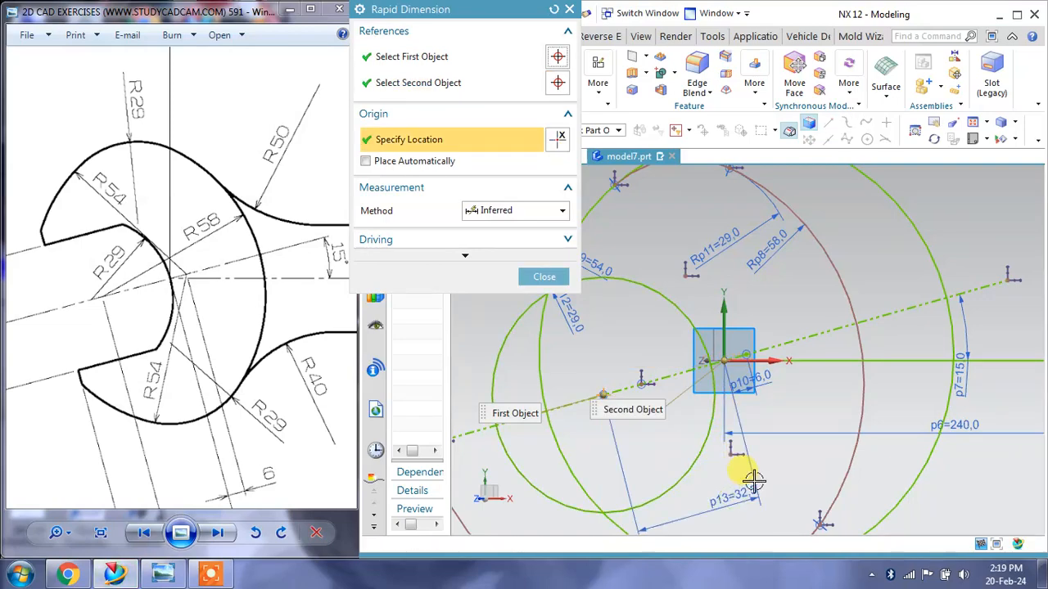
{"action": "left_click", "coordinate": [739, 466]}
{"action": "mouse_move", "coordinate": [159, 323]}
{"action": "left_mouse_down"}
{"action": "mouse_move", "coordinate": [140, 262]}
{"action": "mouse_move", "coordinate": [151, 262]}
{"action": "left_mouse_up"}
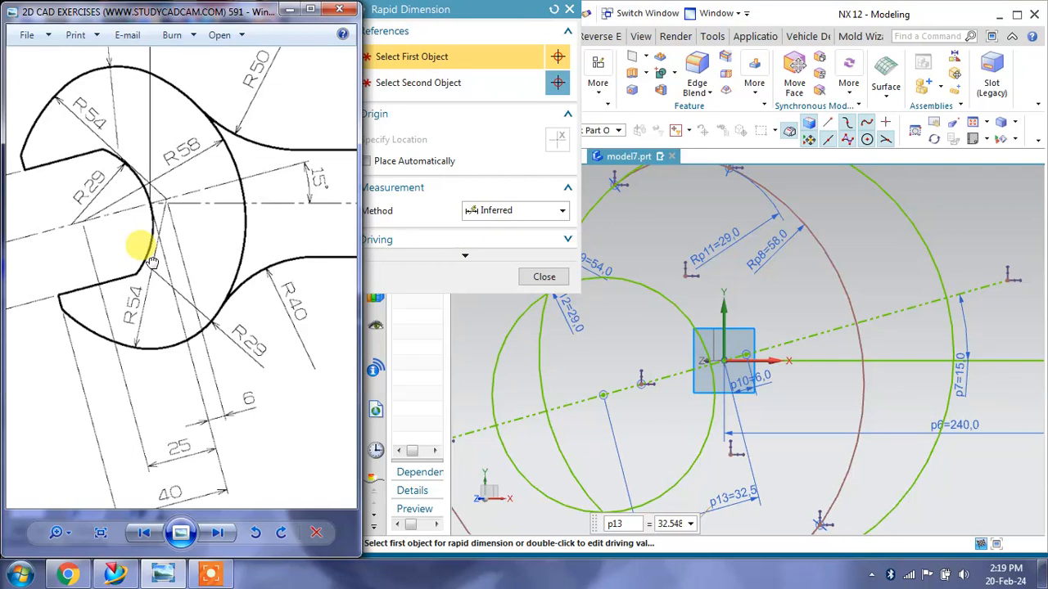
{"action": "left_click_drag", "start_coordinate": [153, 263], "coordinate": [162, 263]}
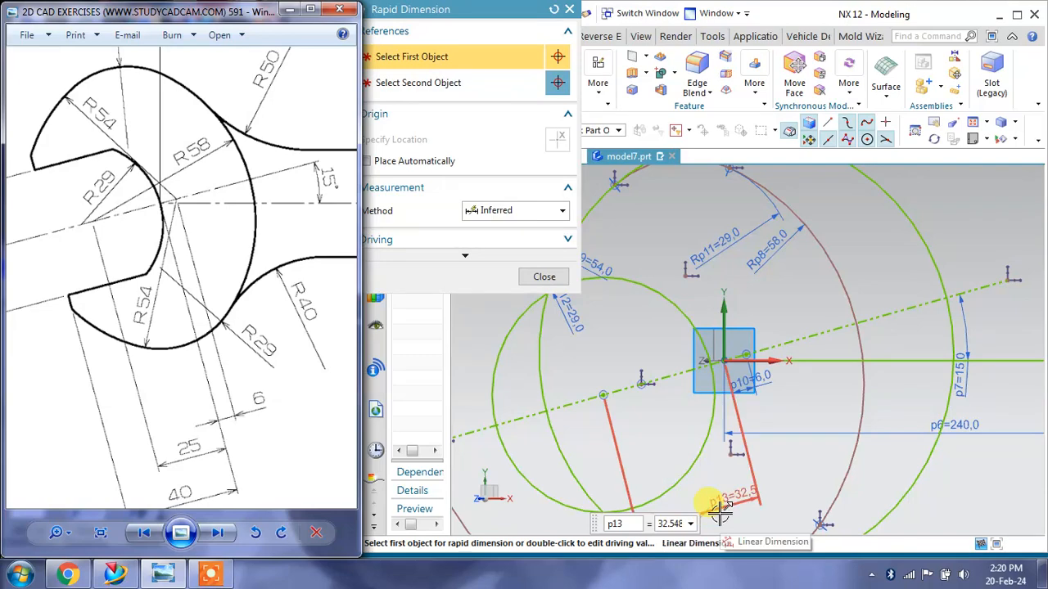
{"action": "left_click", "coordinate": [585, 328]}
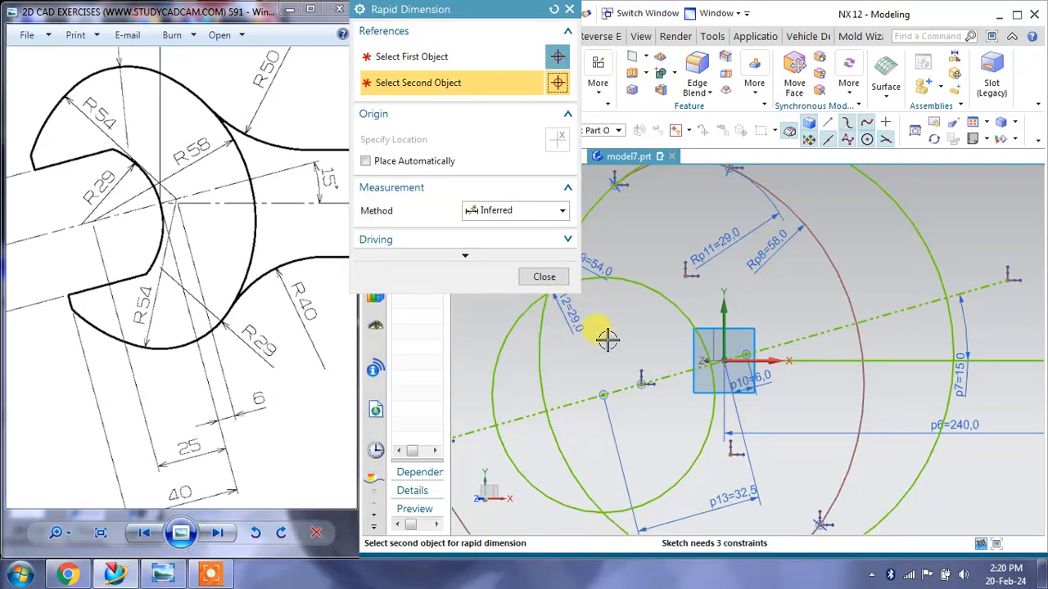
{"action": "left_click", "coordinate": [560, 282]}
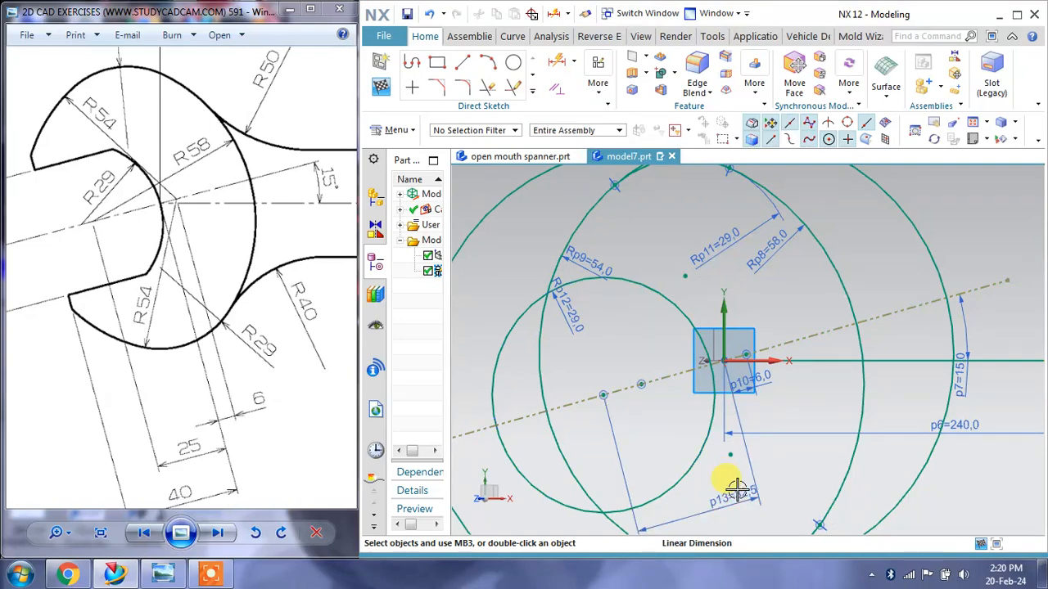
Set the distance from the mouth circle's centre to the sketch origin to 29 mm.
{"action": "double_click", "coordinate": [730, 481]}
{"action": "type", "text": "29"}
{"action": "key", "text": "Return"}
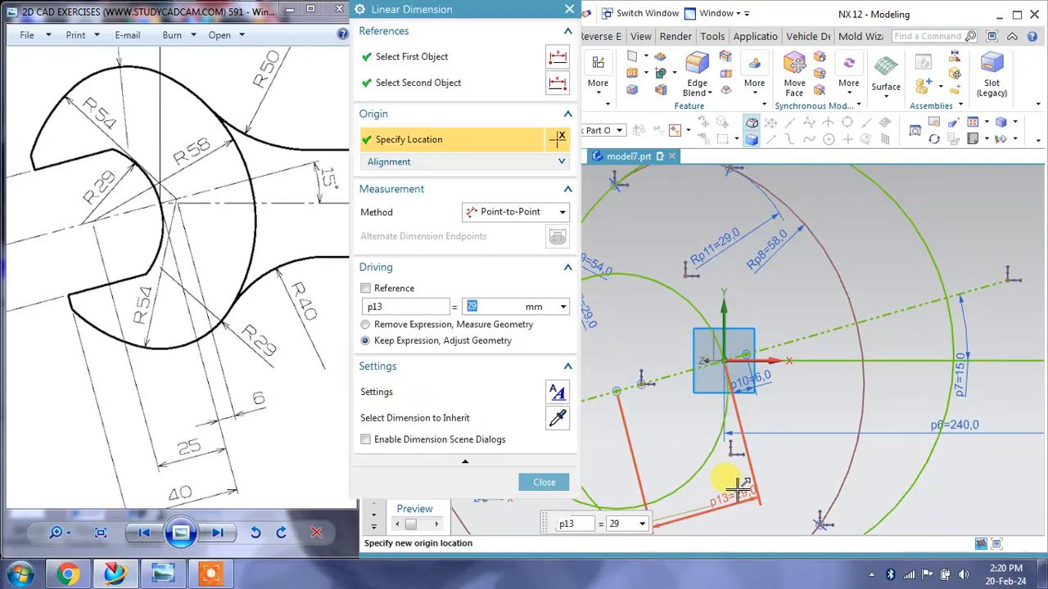
{"action": "left_click", "coordinate": [556, 489]}
{"action": "scroll", "coordinate": [136, 246], "scroll_direction": "up", "scroll_amount": 3}
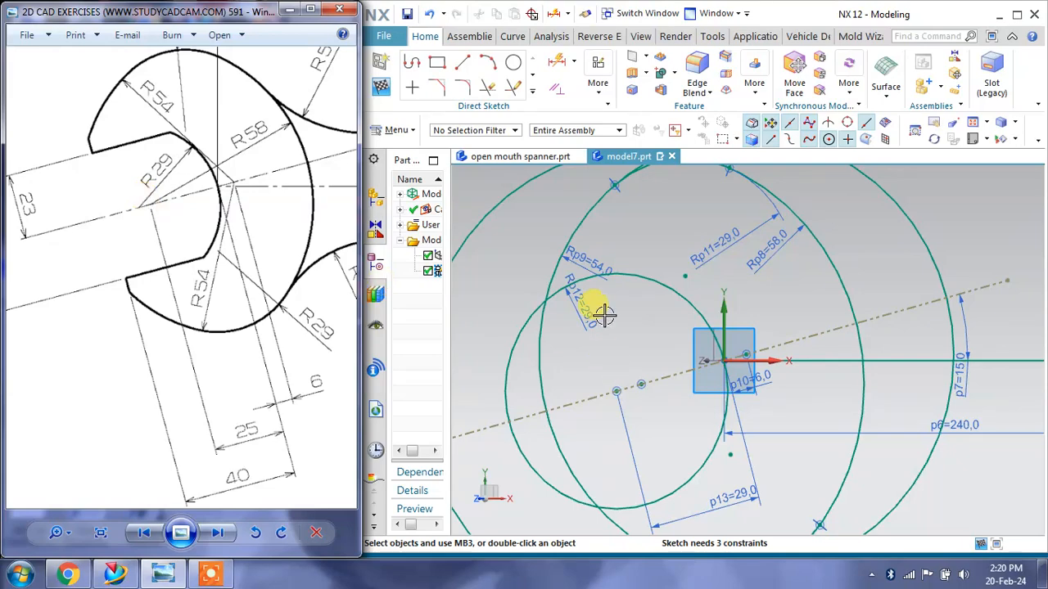
{"action": "middle_click_drag", "start_coordinate": [616, 318], "coordinate": [608, 313], "text": "shift"}
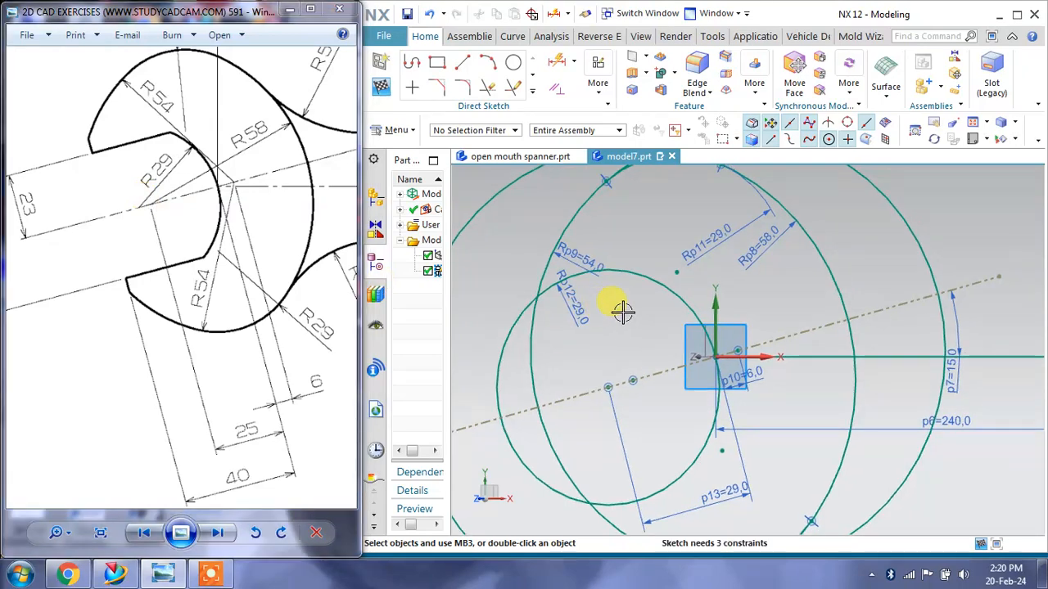
{"action": "mouse_move", "coordinate": [671, 313]}
{"action": "middle_mouse_down"}
{"action": "mouse_move", "coordinate": [673, 248]}
{"action": "mouse_move", "coordinate": [676, 270]}
{"action": "middle_mouse_up"}
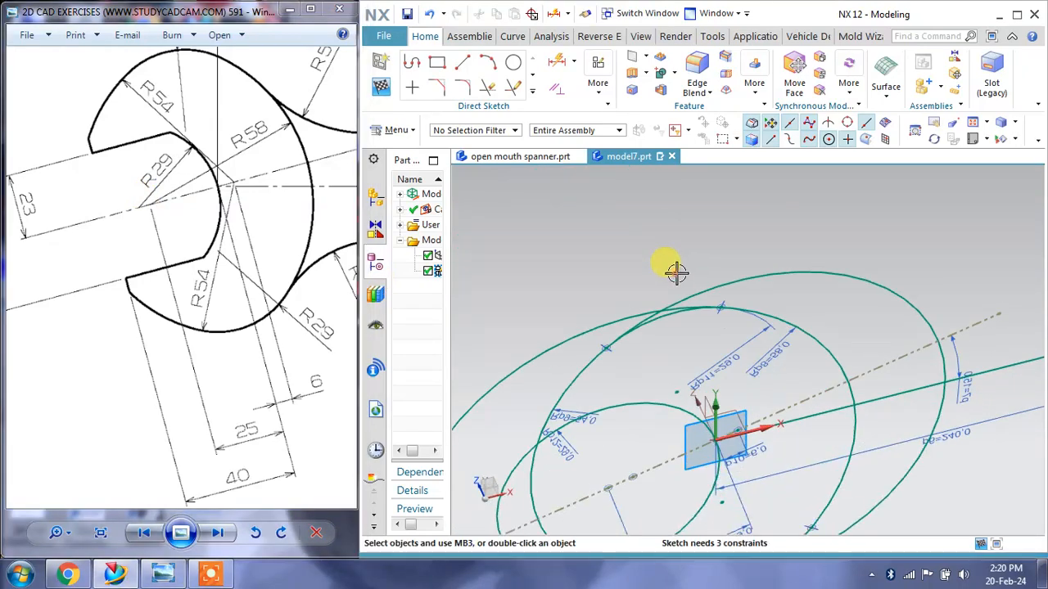
{"action": "right_click", "coordinate": [711, 270]}
{"action": "left_click", "coordinate": [709, 271]}
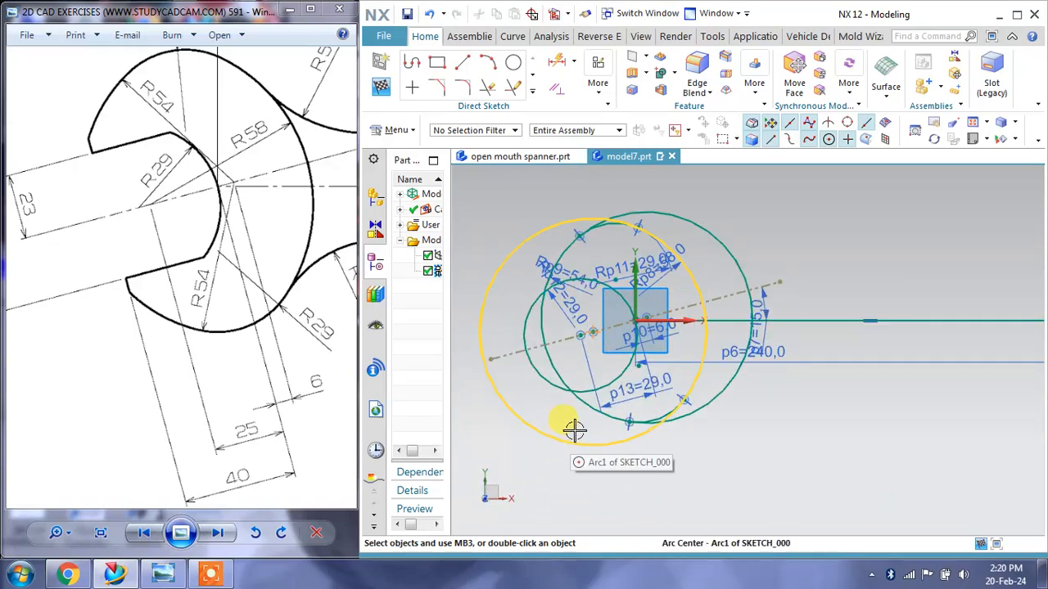
{"action": "scroll", "coordinate": [595, 325], "scroll_direction": "down", "scroll_amount": 2}
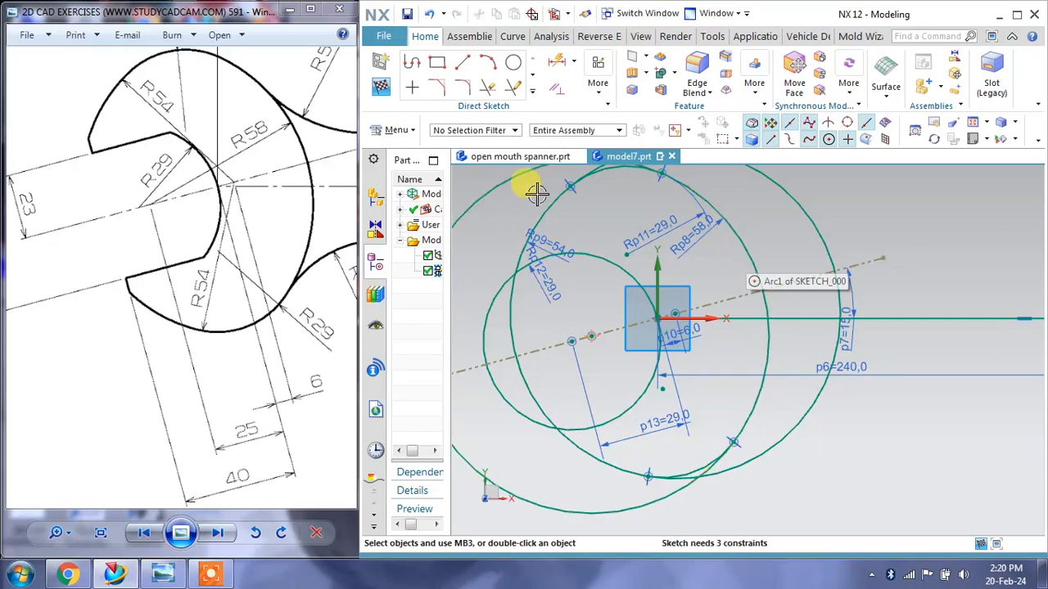
Dimension the R58 circle's centre from the sketch origin along the inclined centreline and set the distance to 25 mm.
{"action": "left_click", "coordinate": [556, 61]}
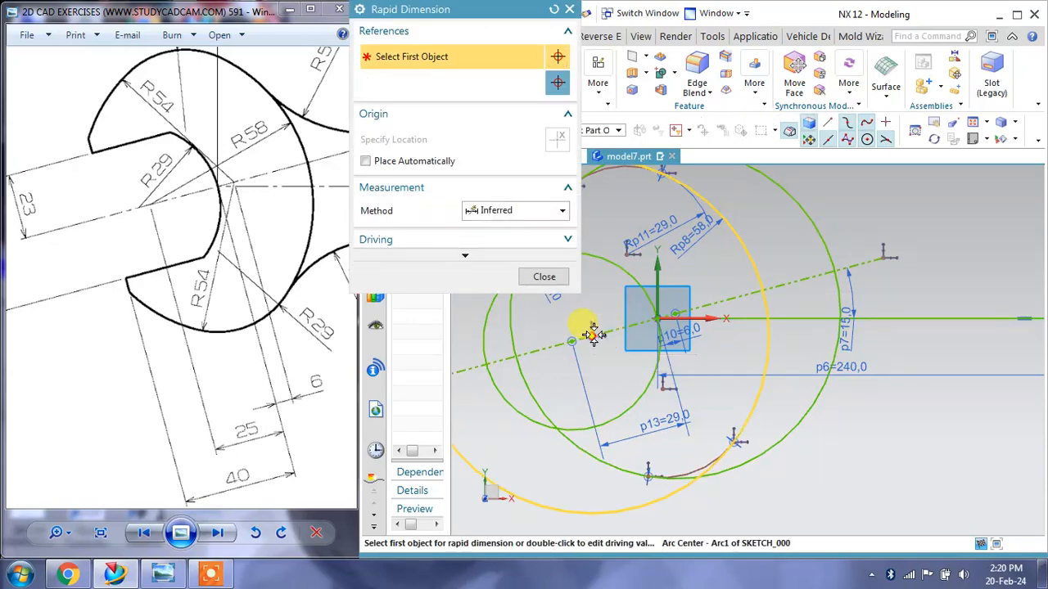
{"action": "left_click", "coordinate": [651, 314]}
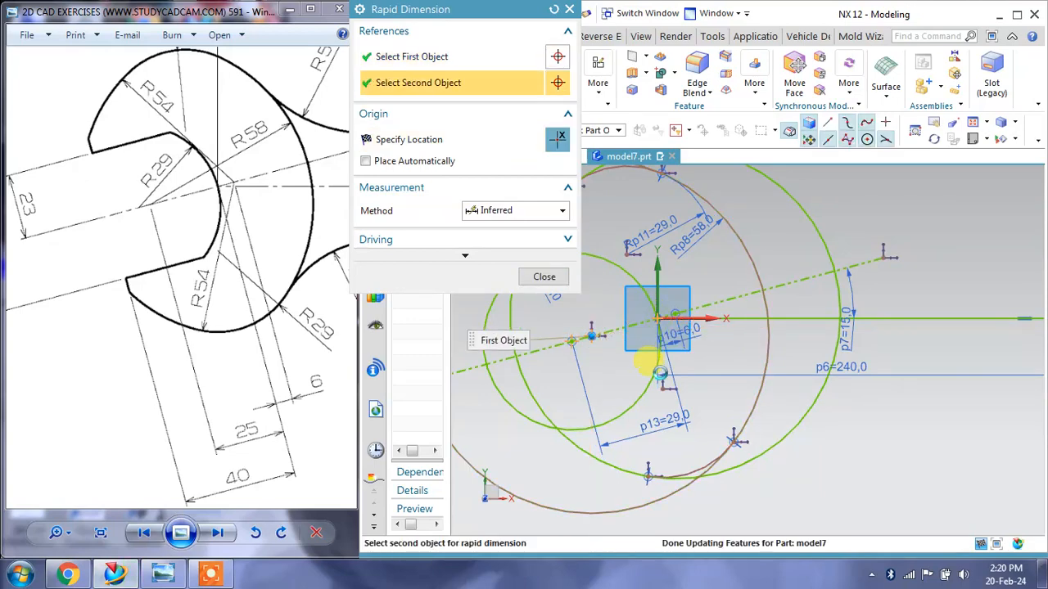
{"action": "left_click", "coordinate": [659, 421]}
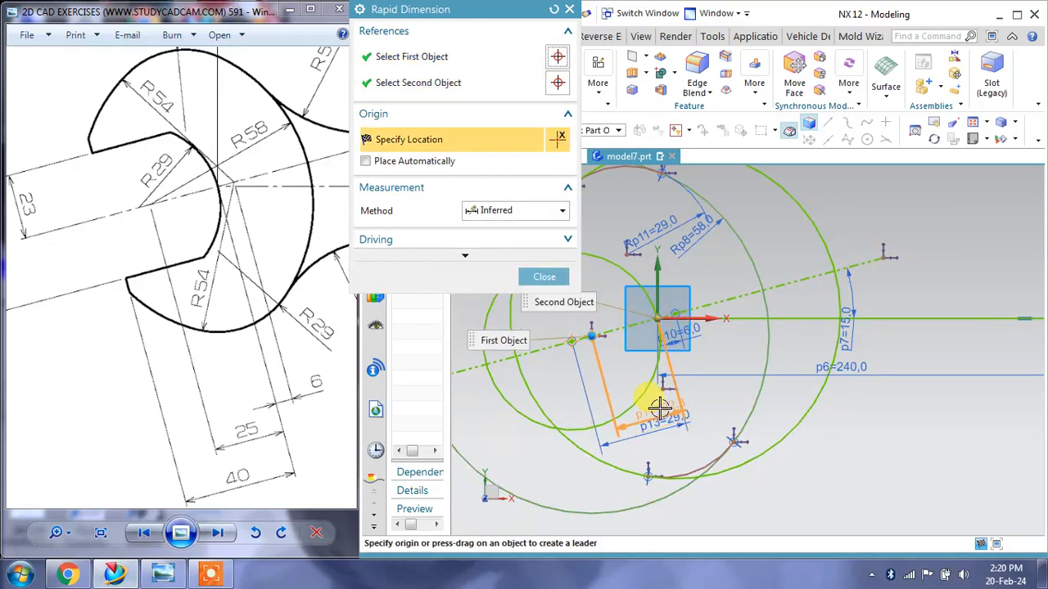
{"action": "left_click", "coordinate": [724, 419]}
{"action": "type", "text": "25"}
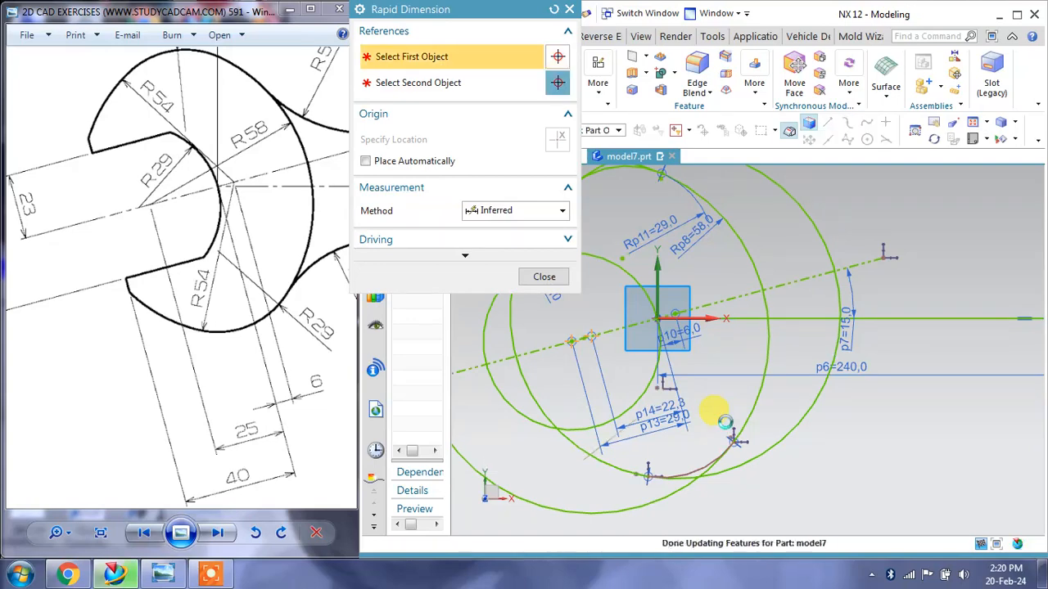
{"action": "key", "text": "Return"}
{"action": "left_click", "coordinate": [544, 277]}
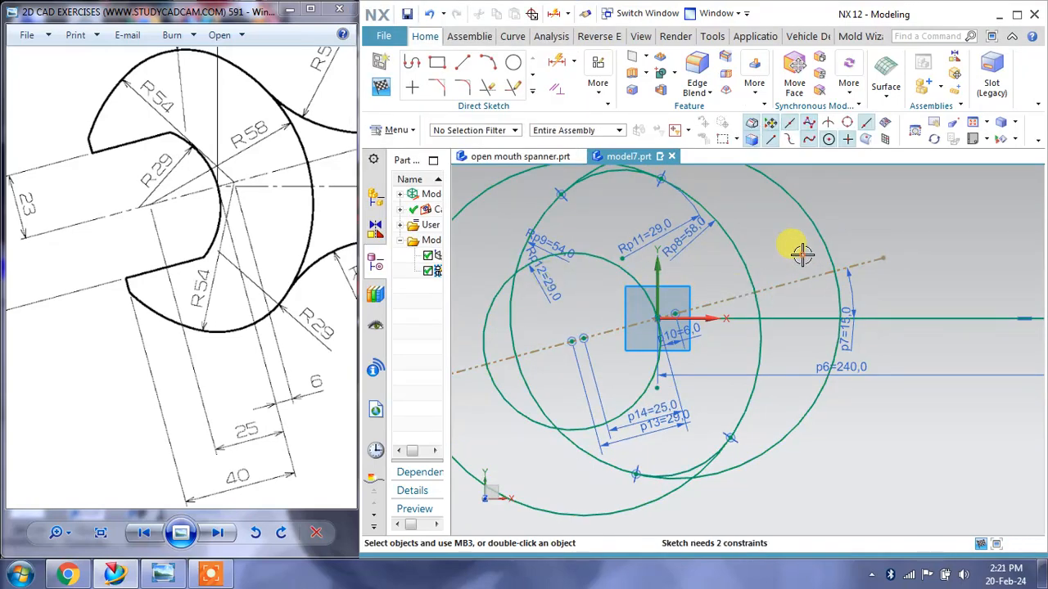
Trim the portion of the R58 circle on the mouth side that lies outside the R54 circle.
{"action": "mouse_move", "coordinate": [803, 253]}
{"action": "middle_mouse_down", "text": "shift"}
{"action": "mouse_move", "coordinate": [851, 298]}
{"action": "mouse_move", "coordinate": [837, 286]}
{"action": "middle_mouse_up", "text": "shift"}
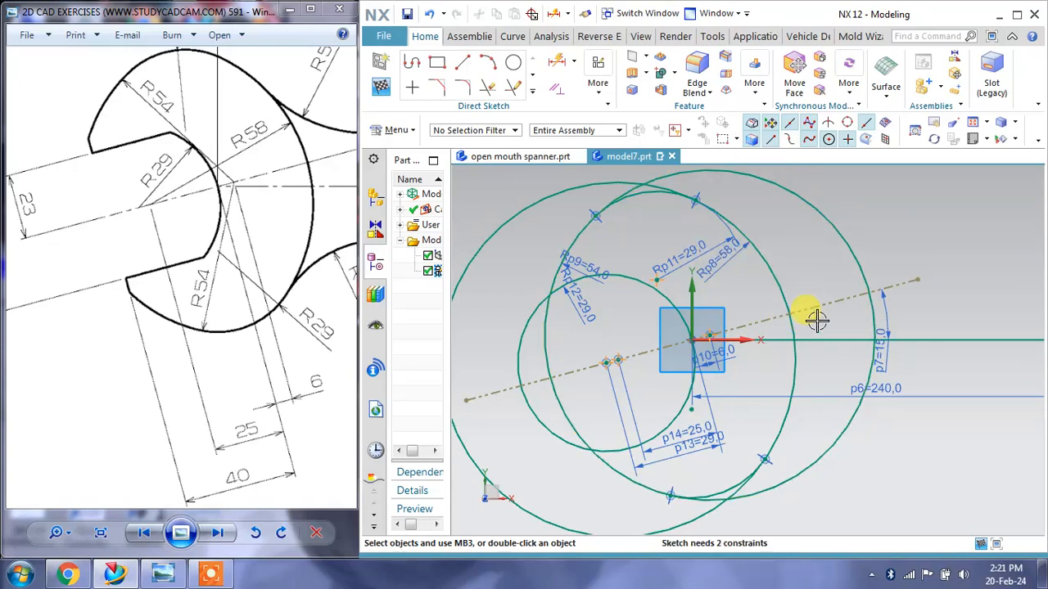
{"action": "middle_click_drag", "start_coordinate": [632, 286], "coordinate": [670, 281], "text": "shift"}
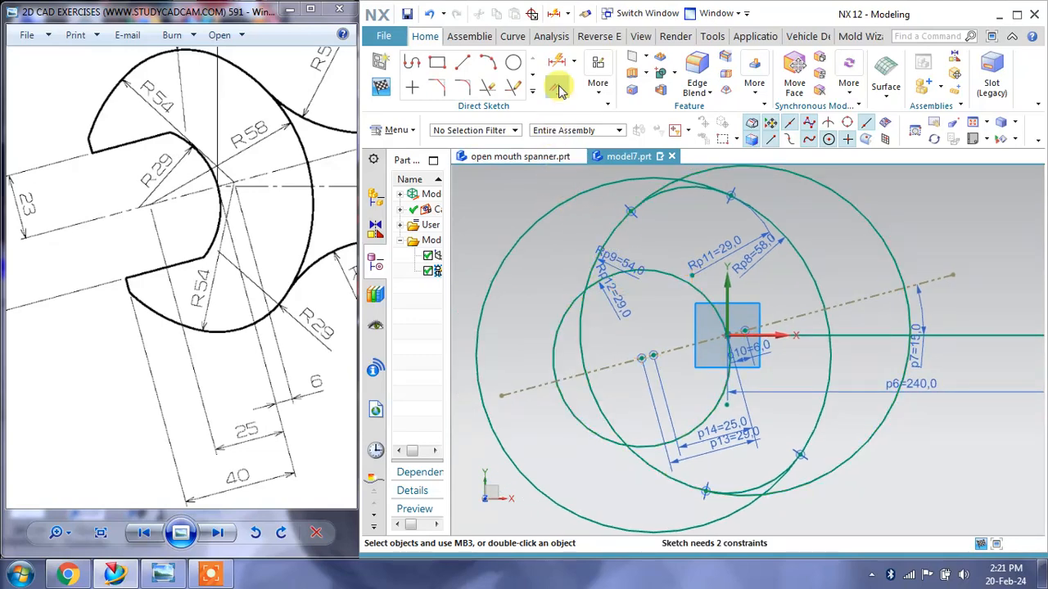
{"action": "left_click", "coordinate": [488, 86]}
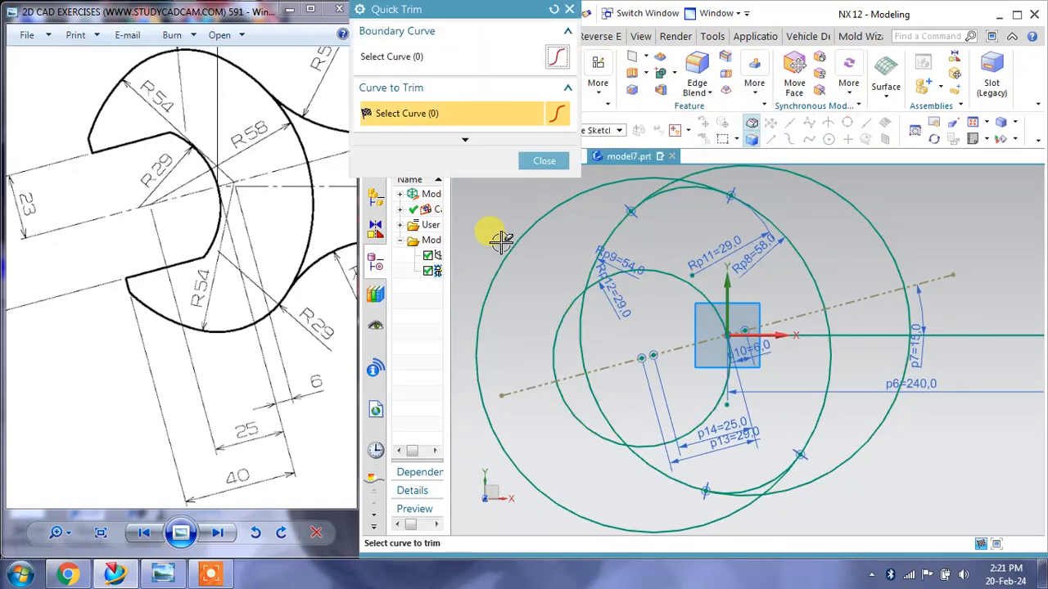
{"action": "left_click", "coordinate": [541, 382]}
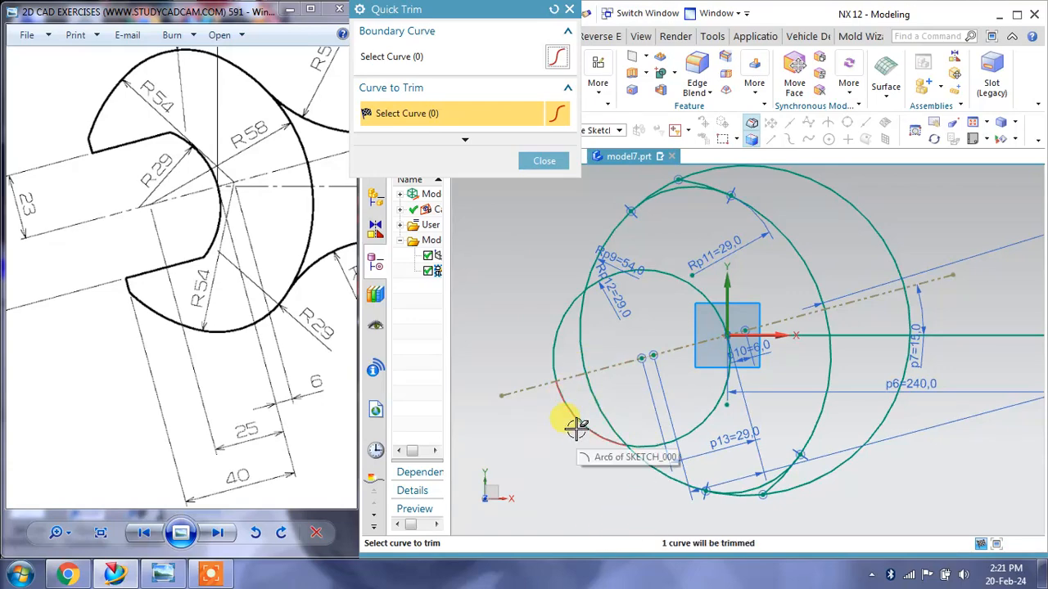
{"action": "left_click", "coordinate": [544, 160]}
Offset the inclined centreline symmetrically by 29 mm to both sides with one copy, creating the mouth's parallel lines.
{"action": "left_click_drag", "start_coordinate": [139, 210], "coordinate": [226, 214]}
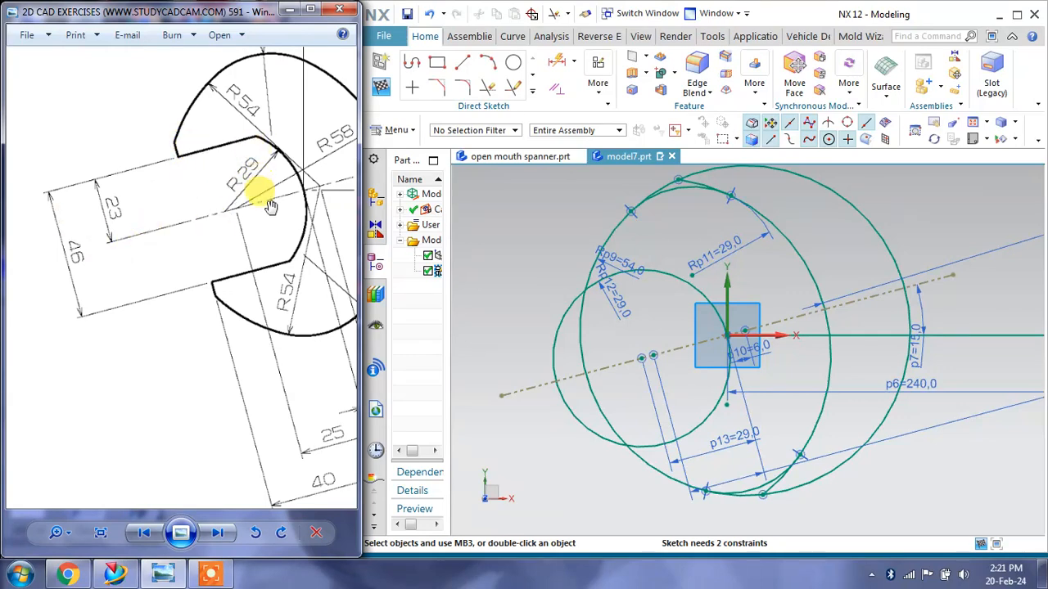
{"action": "left_click", "coordinate": [525, 88]}
{"action": "left_click", "coordinate": [513, 186]}
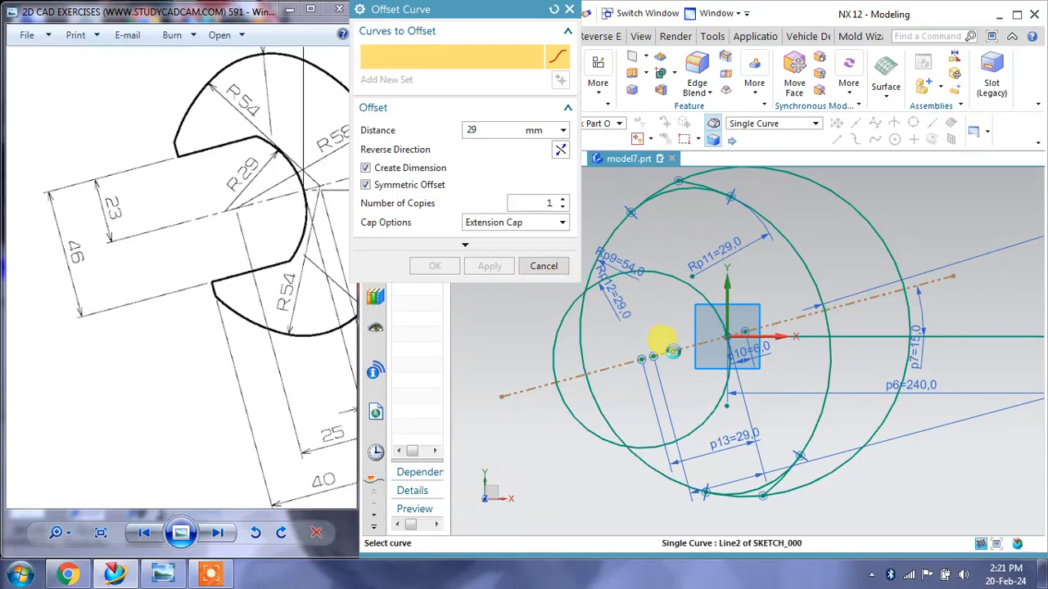
{"action": "left_click", "coordinate": [673, 352]}
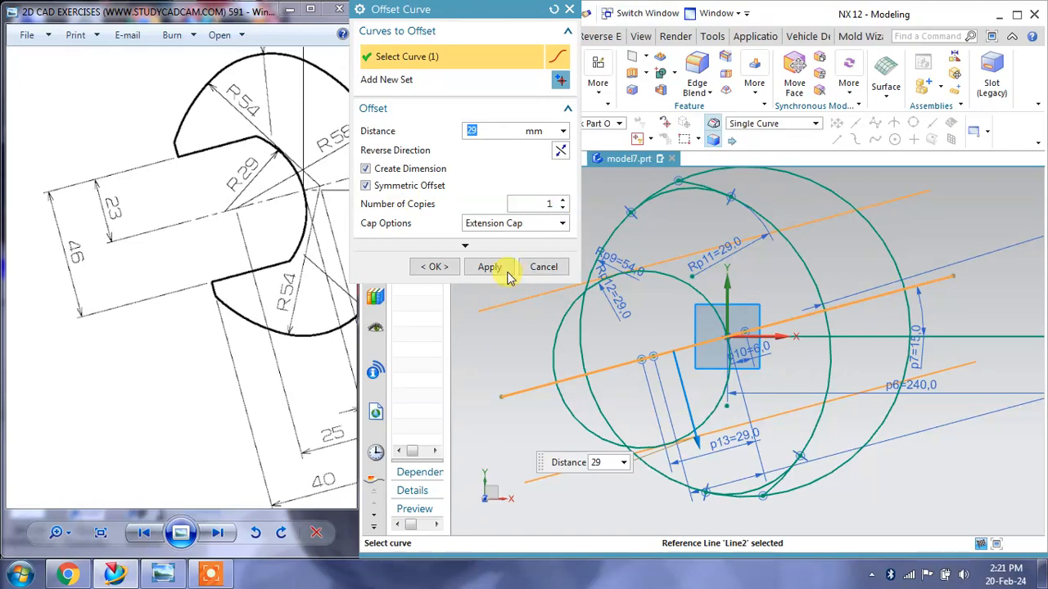
{"action": "left_click", "coordinate": [437, 270]}
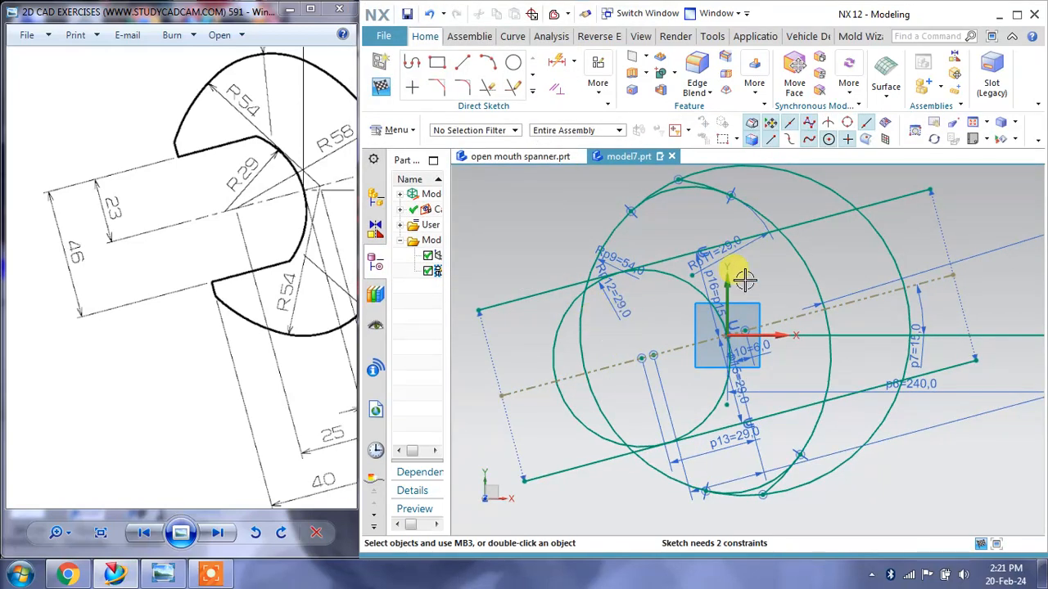
{"action": "mouse_move", "coordinate": [739, 276]}
{"action": "middle_mouse_down", "text": "shift"}
{"action": "mouse_move", "coordinate": [676, 314]}
{"action": "mouse_move", "coordinate": [673, 298]}
{"action": "mouse_move", "coordinate": [724, 295]}
{"action": "middle_mouse_up", "text": "shift"}
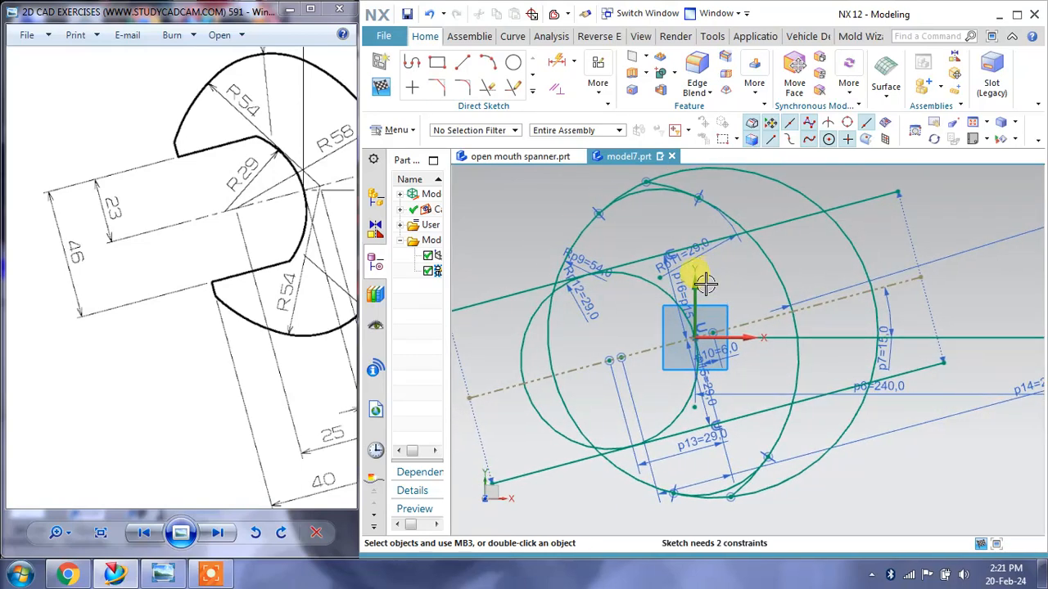
Trim away the R54 circle's segments on the side opposite the mouth, outside the R58 arc.
{"action": "mouse_move", "coordinate": [635, 307]}
{"action": "middle_mouse_down", "text": "shift"}
{"action": "mouse_move", "coordinate": [660, 304]}
{"action": "mouse_move", "coordinate": [636, 335]}
{"action": "mouse_move", "coordinate": [624, 328]}
{"action": "middle_mouse_up", "text": "shift"}
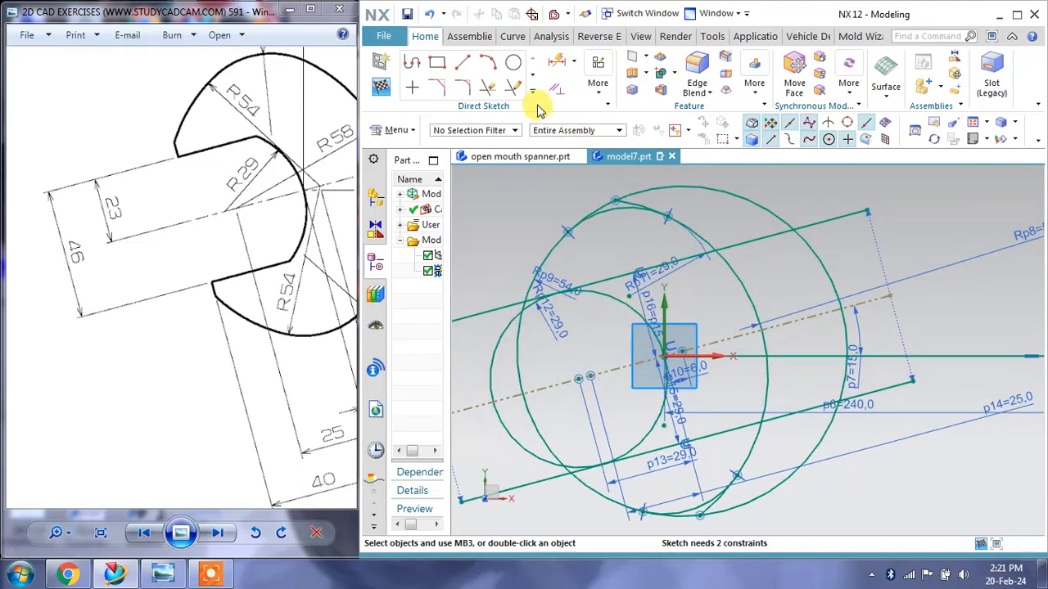
{"action": "left_click", "coordinate": [488, 87]}
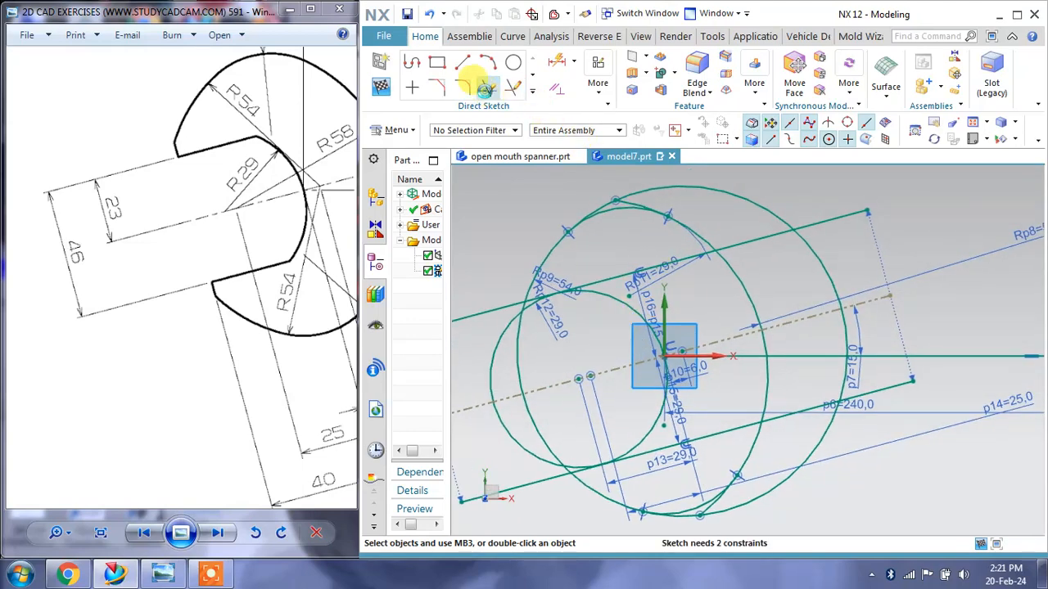
{"action": "left_click", "coordinate": [691, 184]}
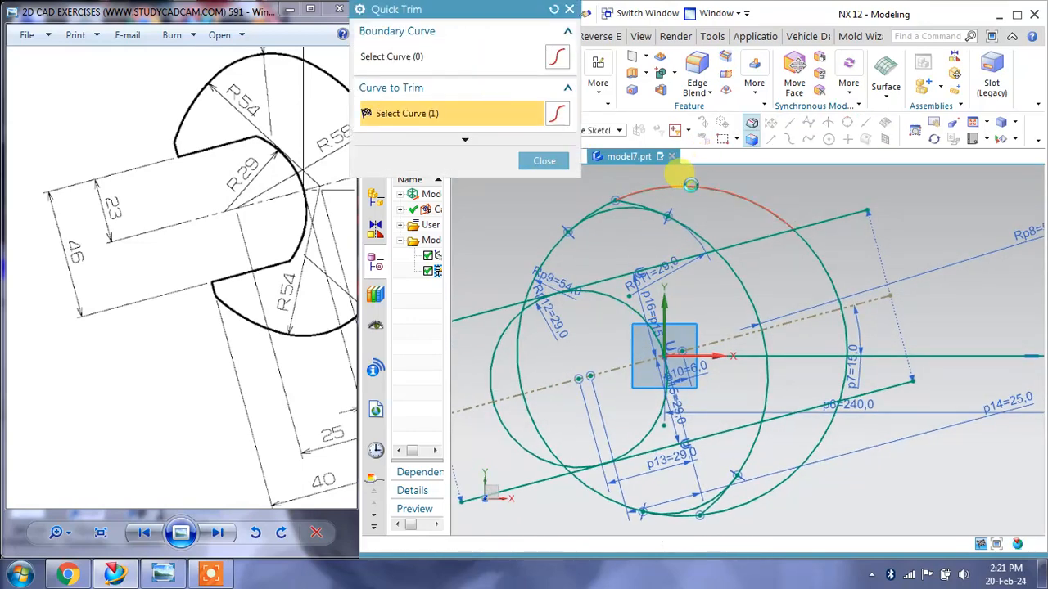
{"action": "left_click", "coordinate": [829, 324]}
{"action": "left_click", "coordinate": [843, 331]}
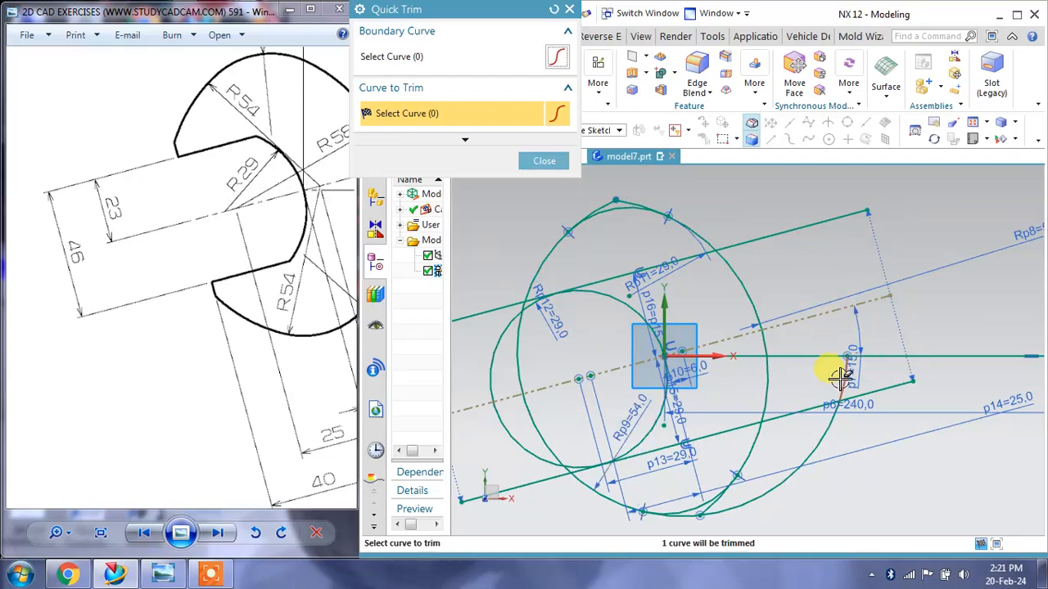
{"action": "left_click", "coordinate": [837, 374]}
{"action": "scroll", "coordinate": [838, 405], "scroll_direction": "down", "scroll_amount": 4}
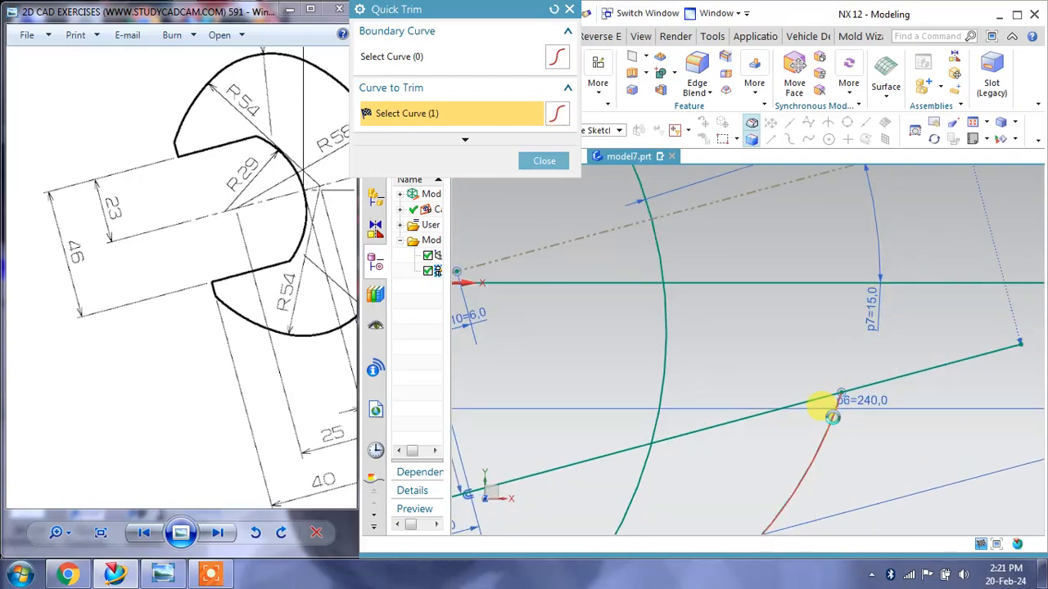
{"action": "left_click", "coordinate": [833, 418]}
{"action": "scroll", "coordinate": [830, 404], "scroll_direction": "up", "scroll_amount": 5}
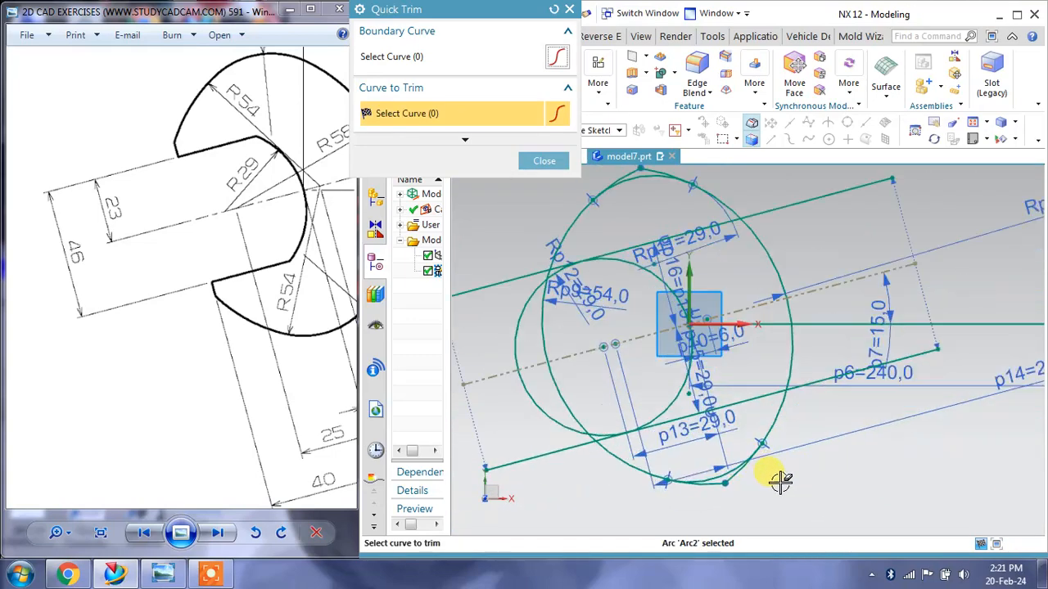
Trim the leftover R54 and R58 arc ends beyond the R29 tangent arcs at both ends of the jaw.
{"action": "scroll", "coordinate": [678, 229], "scroll_direction": "down", "scroll_amount": 4}
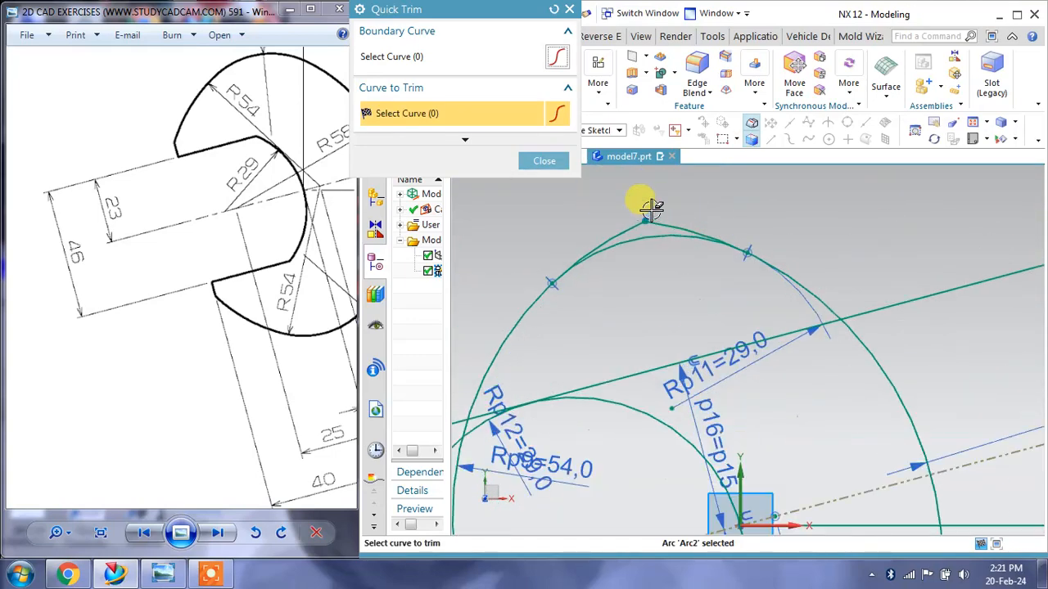
{"action": "left_click", "coordinate": [648, 219]}
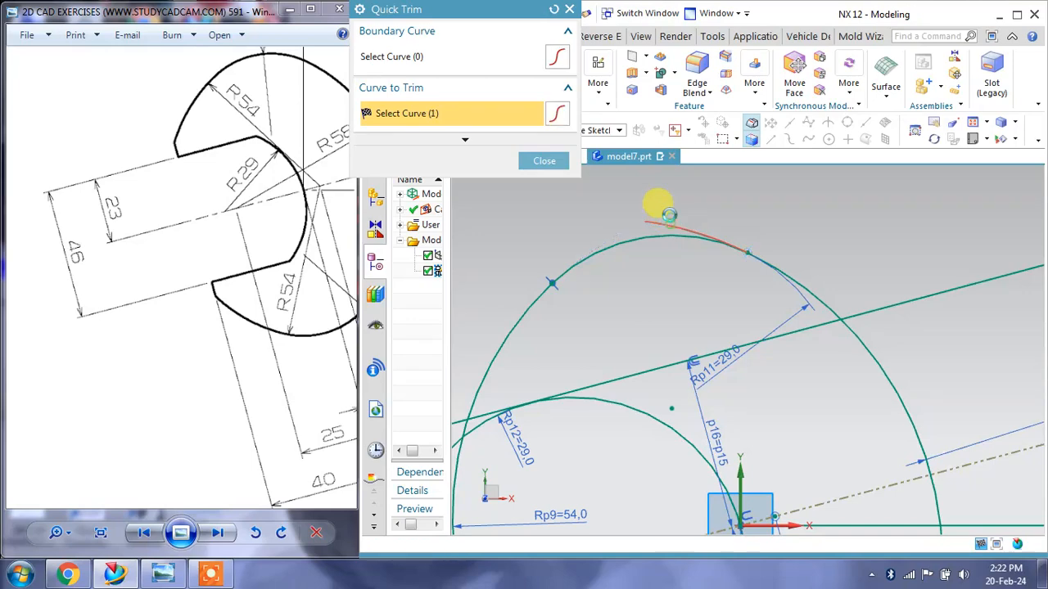
{"action": "scroll", "coordinate": [678, 275], "scroll_direction": "up", "scroll_amount": 4}
{"action": "scroll", "coordinate": [713, 467], "scroll_direction": "down", "scroll_amount": 4}
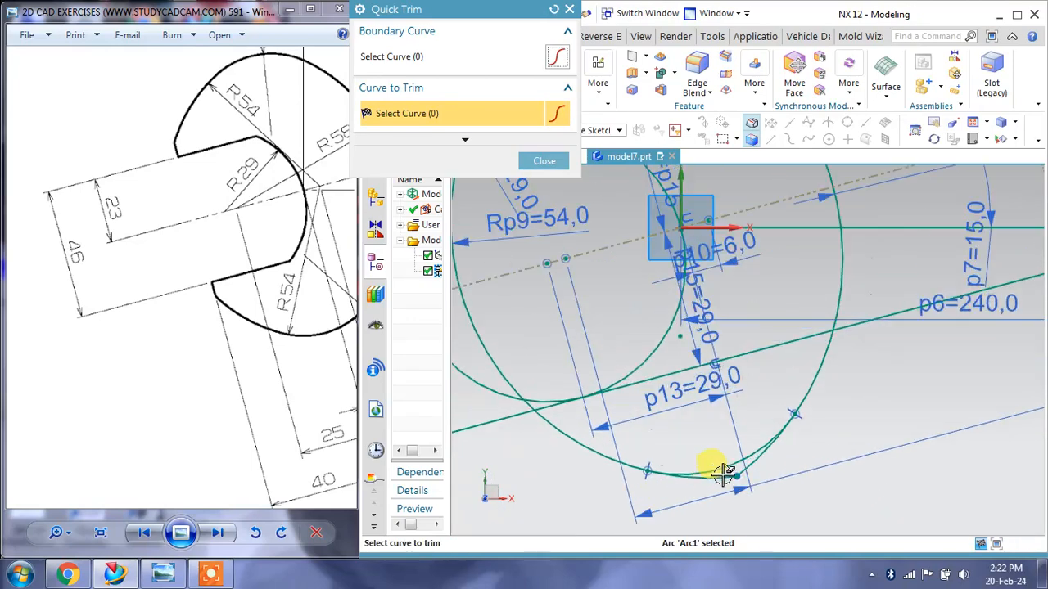
{"action": "left_click", "coordinate": [708, 483]}
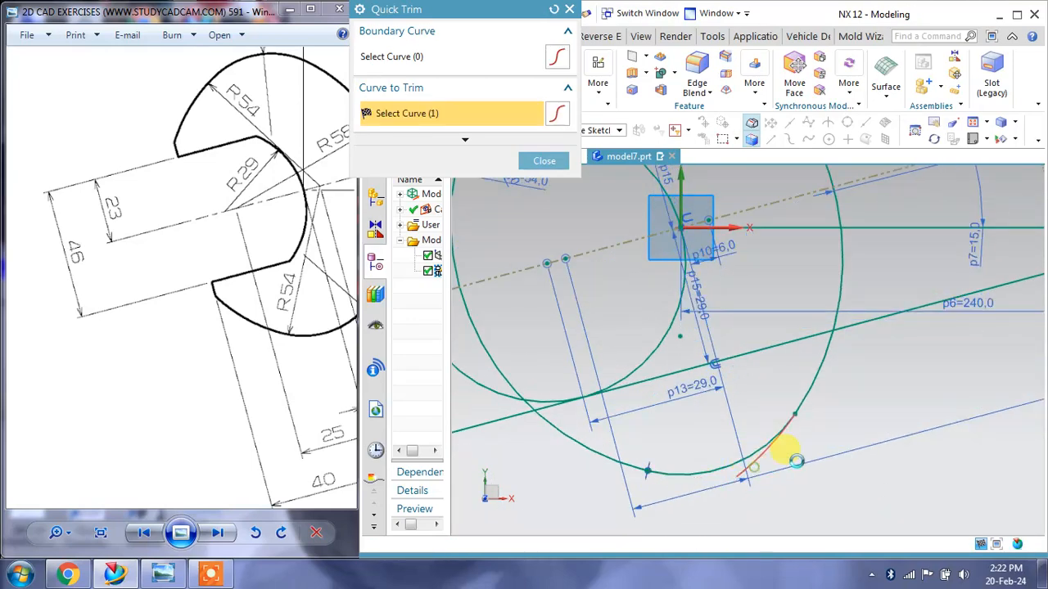
{"action": "scroll", "coordinate": [778, 343], "scroll_direction": "up", "scroll_amount": 4}
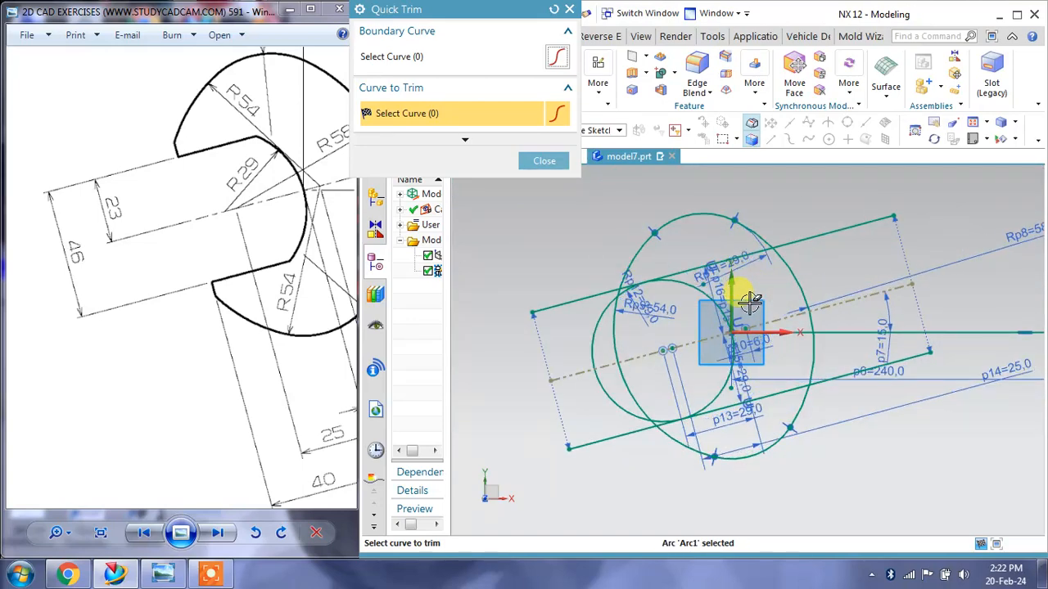
{"action": "key", "text": "Escape"}
Draw a slanted line about 119 mm long at about 290° through the mouth circle, crossing the inclined centreline.
{"action": "left_click_drag", "start_coordinate": [258, 238], "coordinate": [215, 246]}
{"action": "left_click_drag", "start_coordinate": [201, 363], "coordinate": [143, 334]}
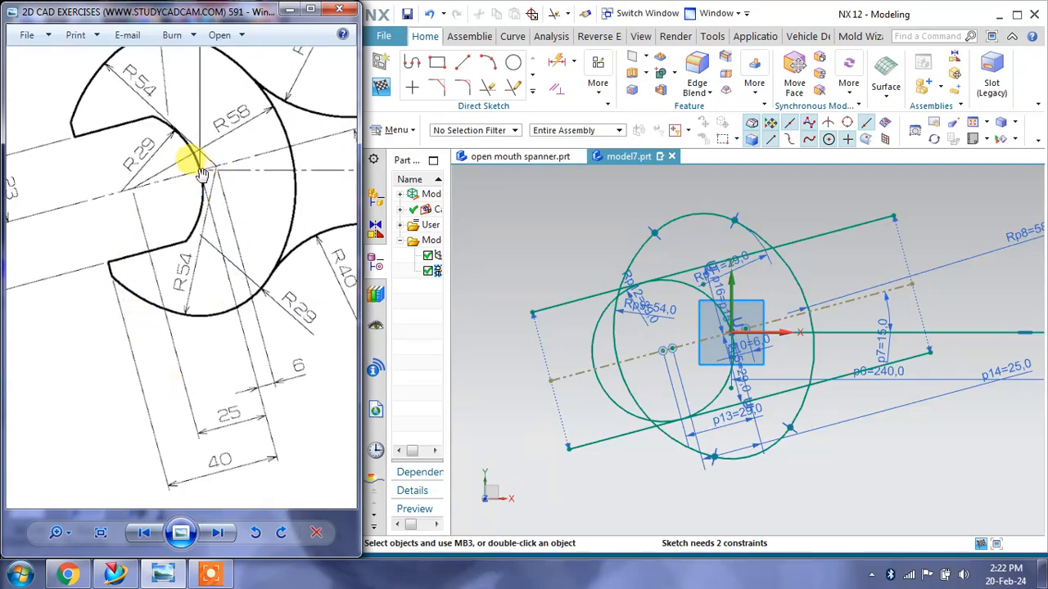
{"action": "left_click", "coordinate": [462, 66]}
{"action": "scroll", "coordinate": [573, 192], "scroll_direction": "up", "scroll_amount": 3}
{"action": "scroll", "coordinate": [577, 209], "scroll_direction": "down", "scroll_amount": 4}
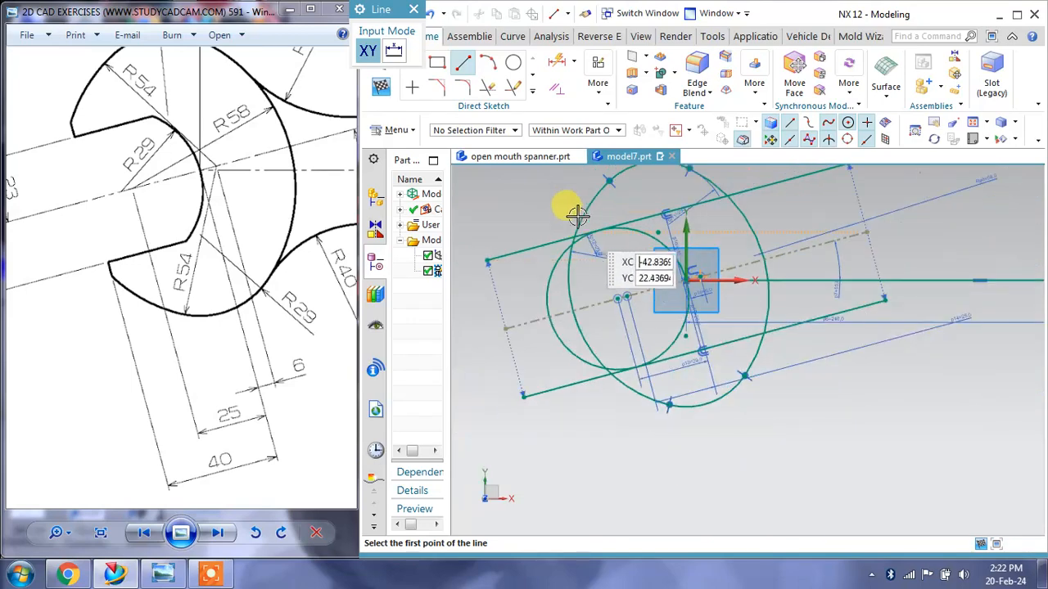
{"action": "left_click", "coordinate": [567, 196]}
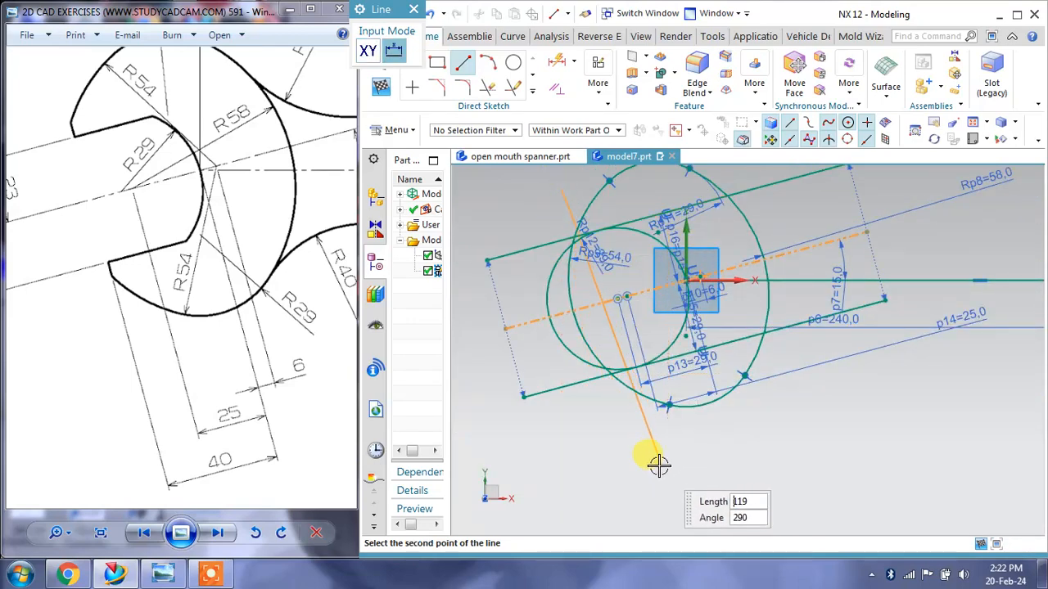
{"action": "key", "text": "Escape"}
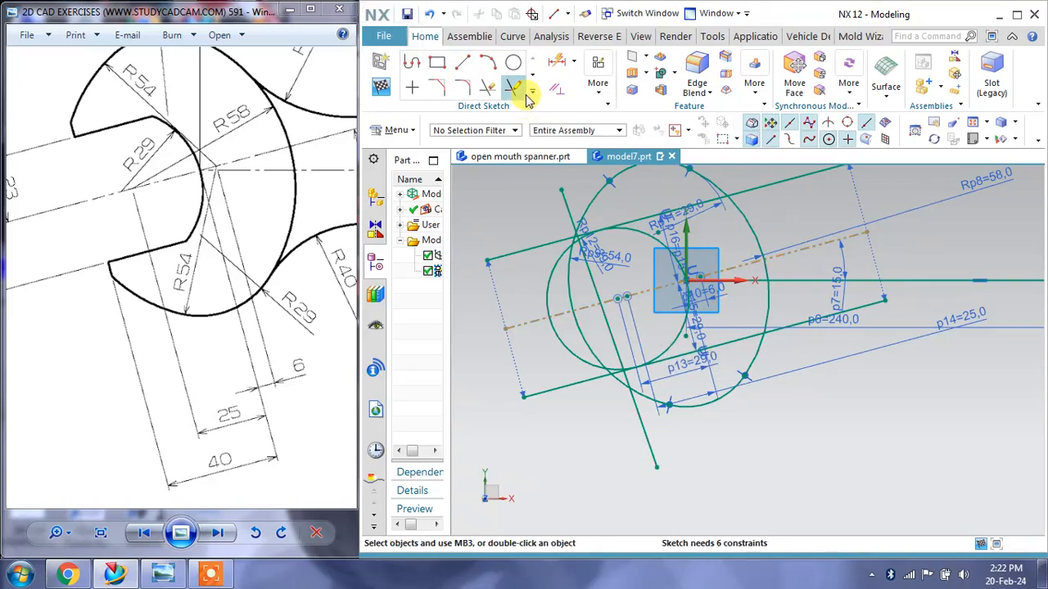
Constrain the slanted line perpendicular to the inclined centreline.
{"action": "left_click", "coordinate": [577, 67]}
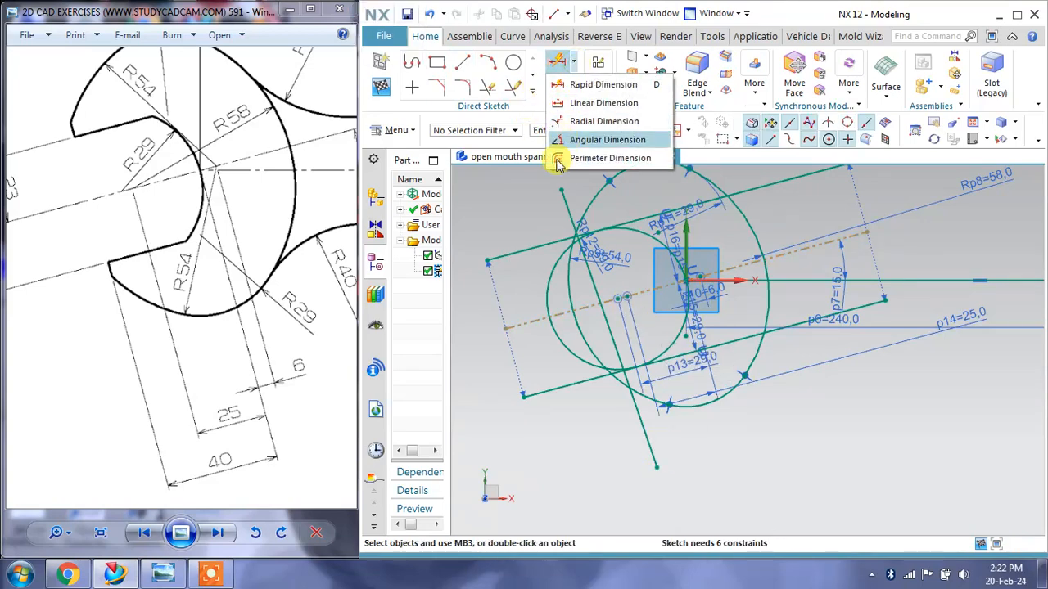
{"action": "left_click", "coordinate": [555, 138]}
{"action": "left_click", "coordinate": [557, 86]}
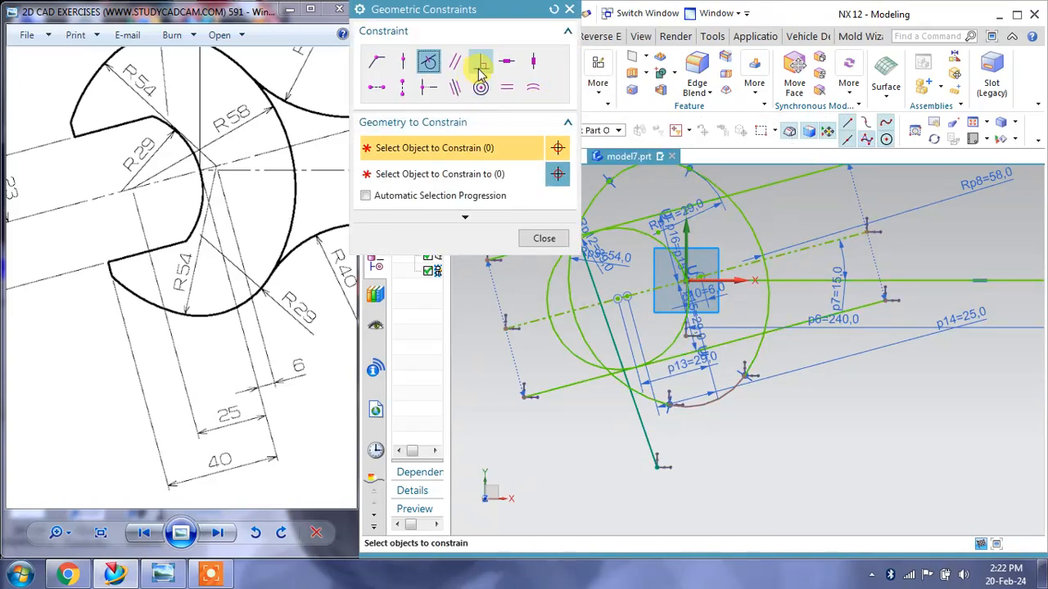
{"action": "left_click", "coordinate": [480, 72]}
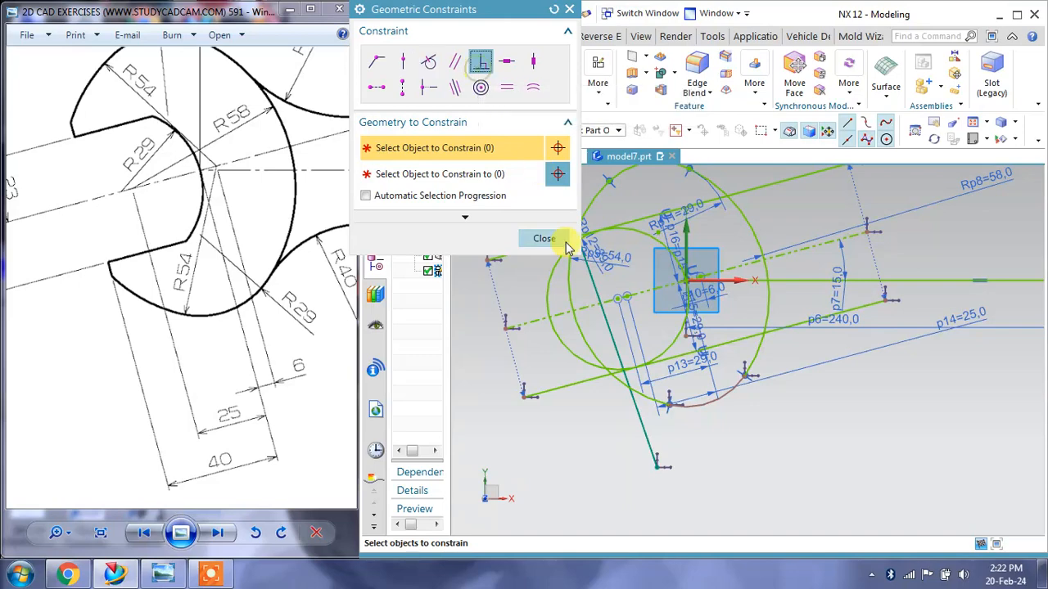
{"action": "left_click", "coordinate": [591, 281]}
{"action": "left_click", "coordinate": [468, 176]}
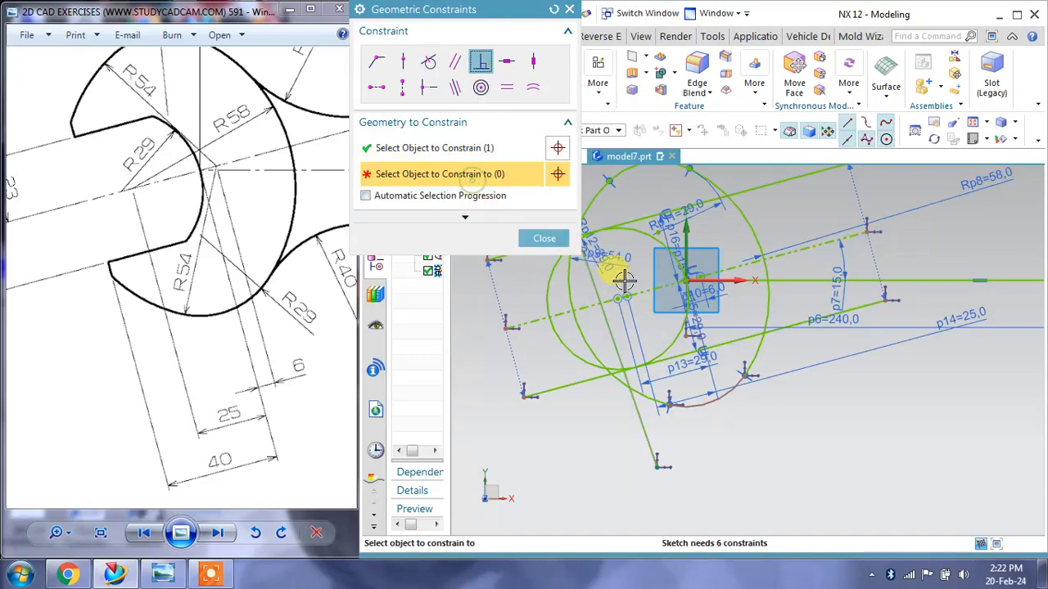
{"action": "left_click", "coordinate": [638, 287]}
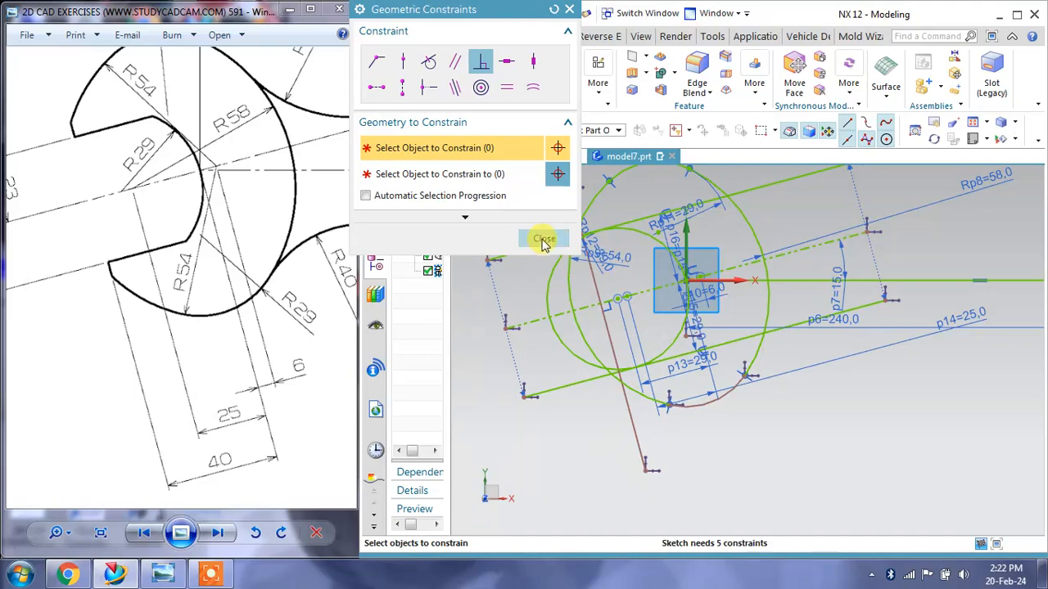
{"action": "left_click", "coordinate": [544, 238]}
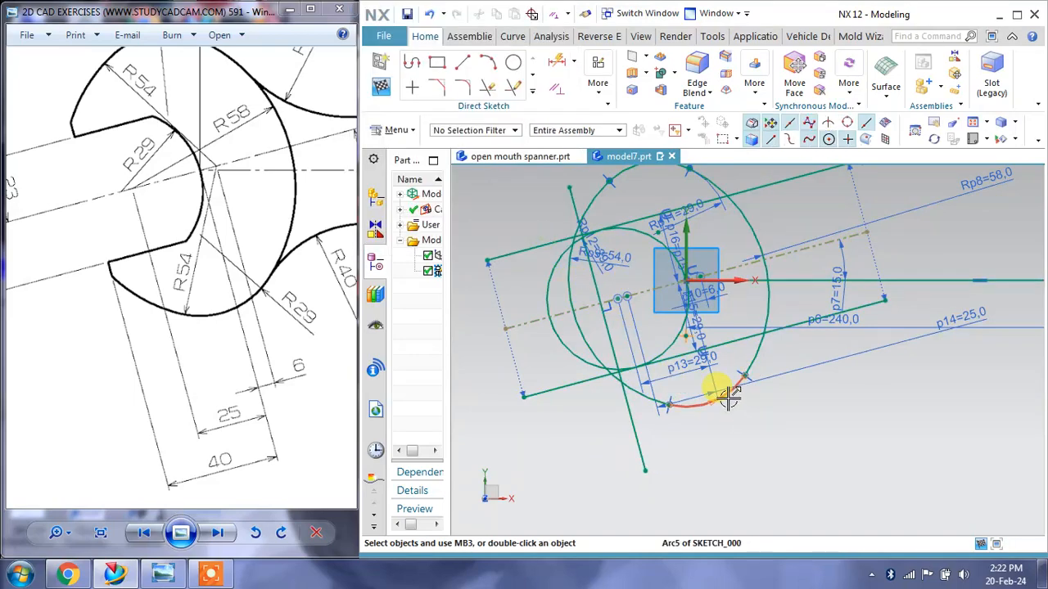
{"action": "scroll", "coordinate": [604, 245], "scroll_direction": "up", "scroll_amount": 1}
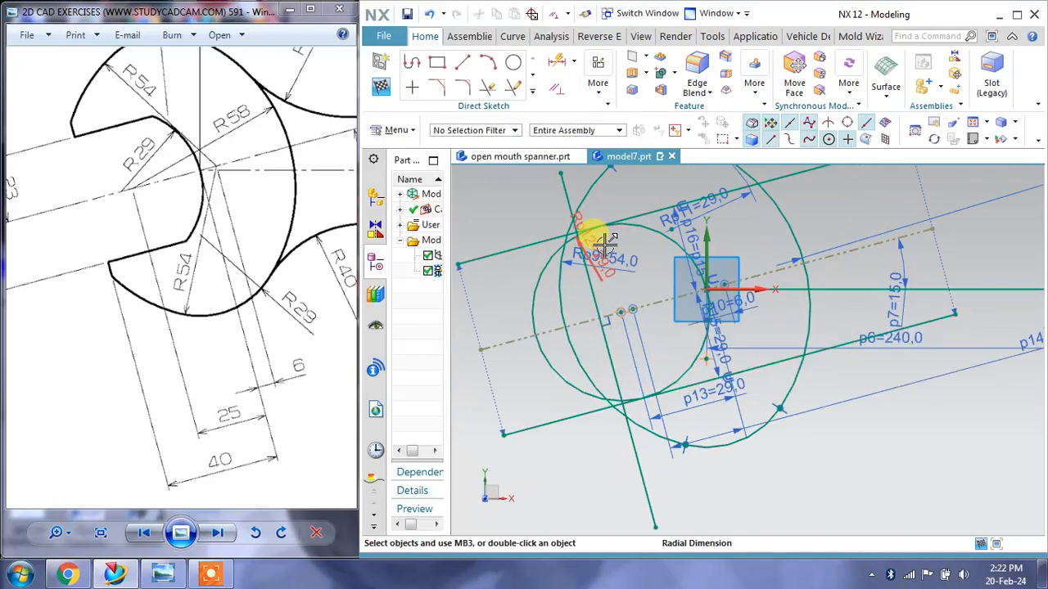
{"action": "scroll", "coordinate": [592, 201], "scroll_direction": "up", "scroll_amount": 3}
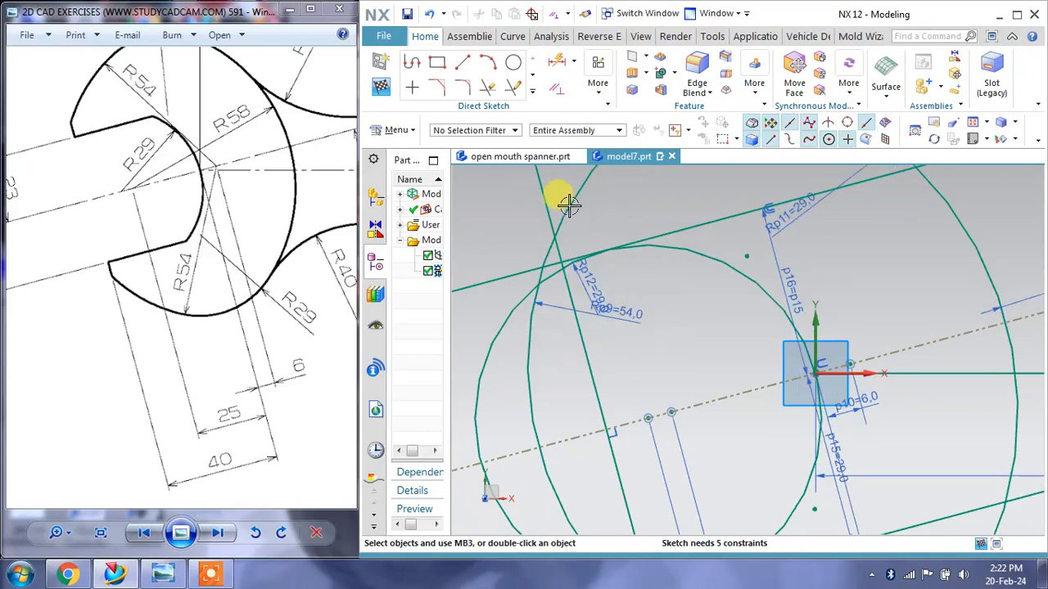
{"action": "scroll", "coordinate": [597, 291], "scroll_direction": "down", "scroll_amount": 2}
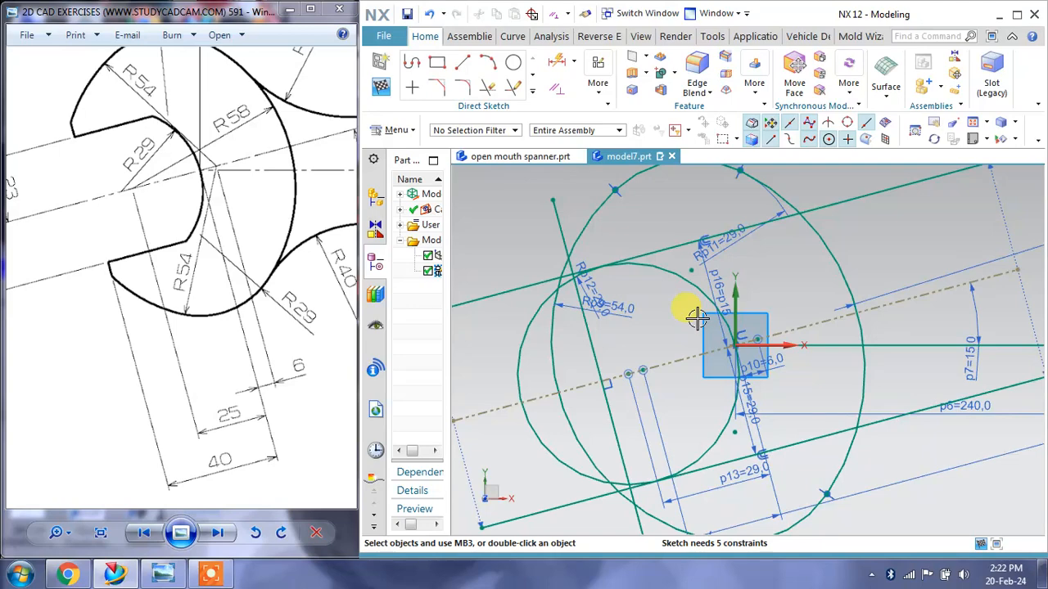
{"action": "scroll", "coordinate": [697, 318], "scroll_direction": "down", "scroll_amount": 2}
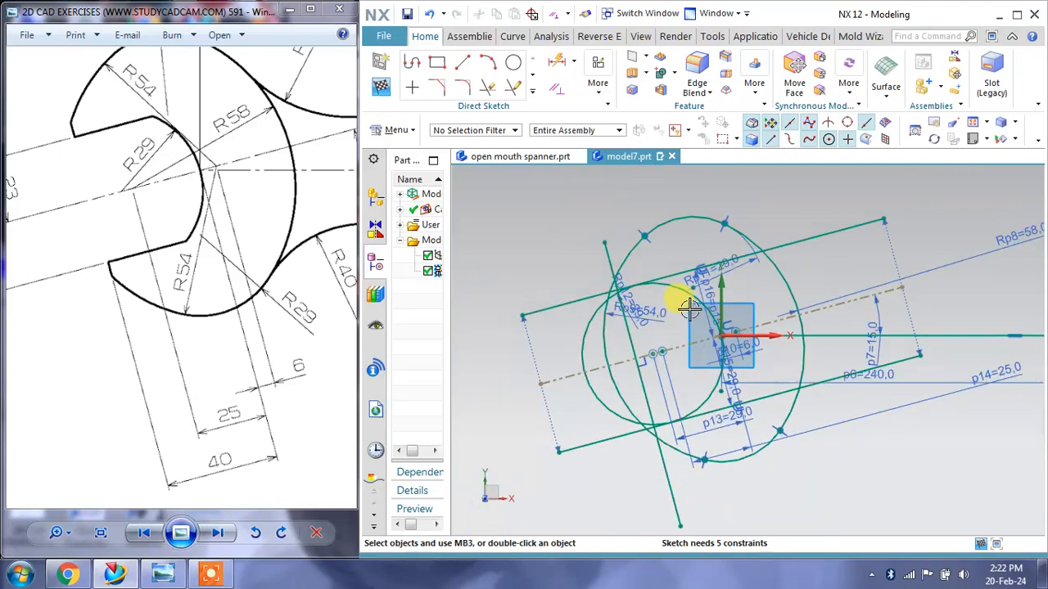
{"action": "right_click_drag", "start_coordinate": [690, 309], "coordinate": [671, 270]}
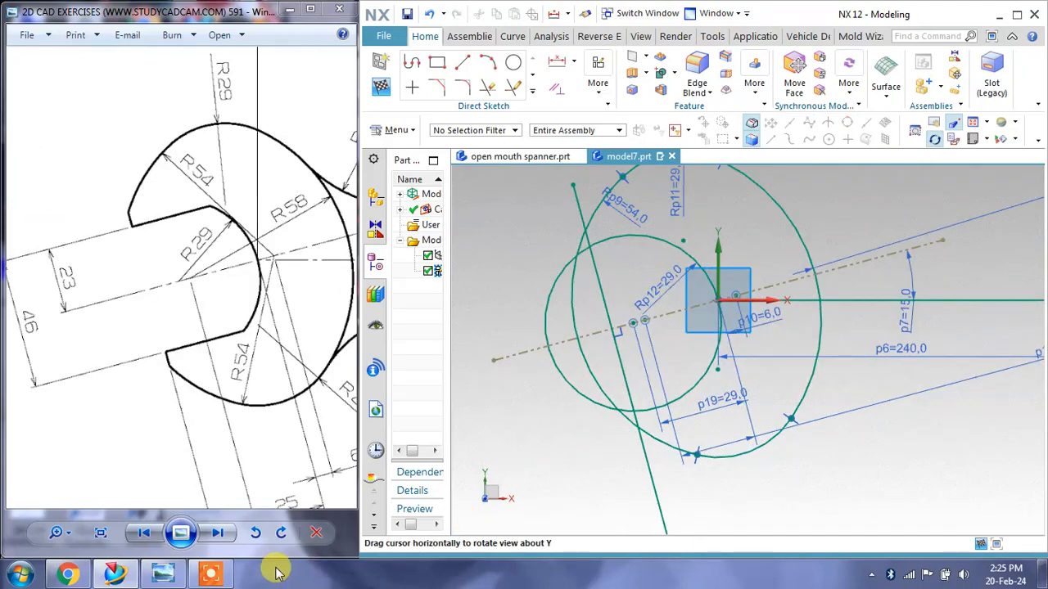
{"action": "mouse_move", "coordinate": [212, 572]}
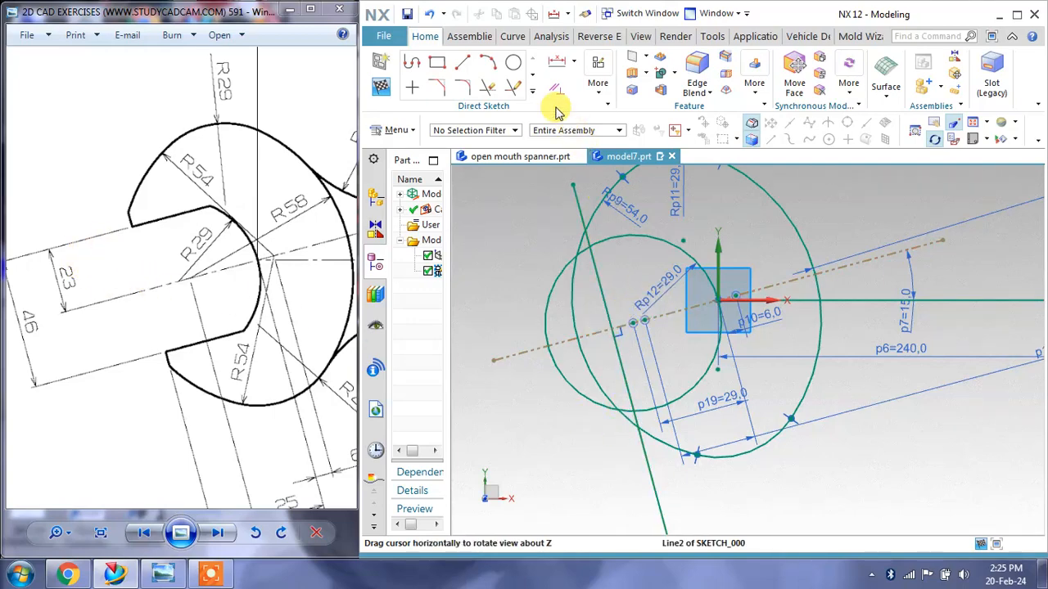
Offset the inclined centreline symmetrically by 23 mm to both sides with one copy and dimensions created.
{"action": "left_click", "coordinate": [530, 91]}
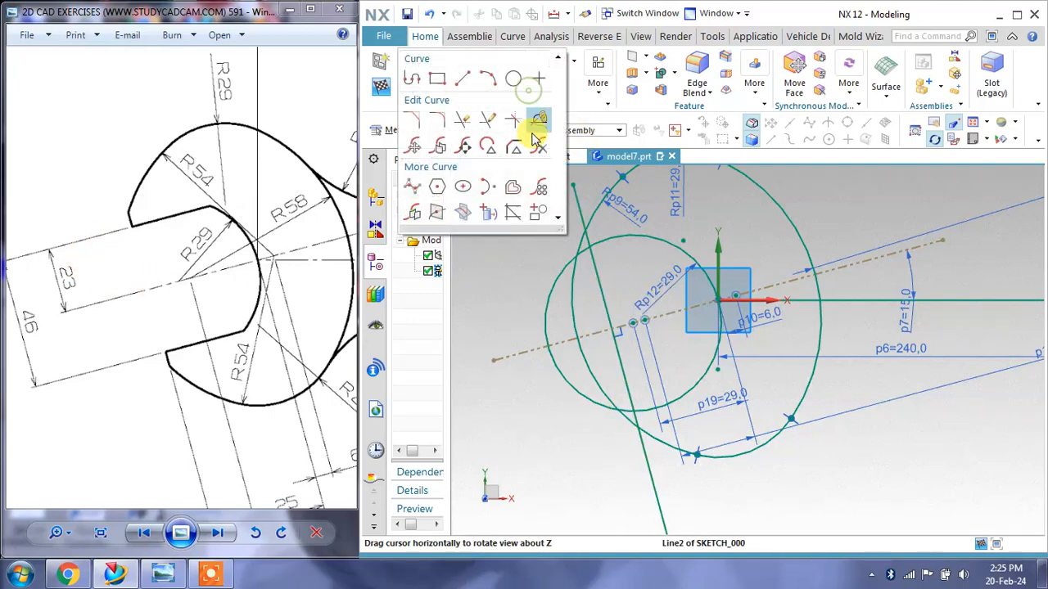
{"action": "left_click", "coordinate": [514, 193]}
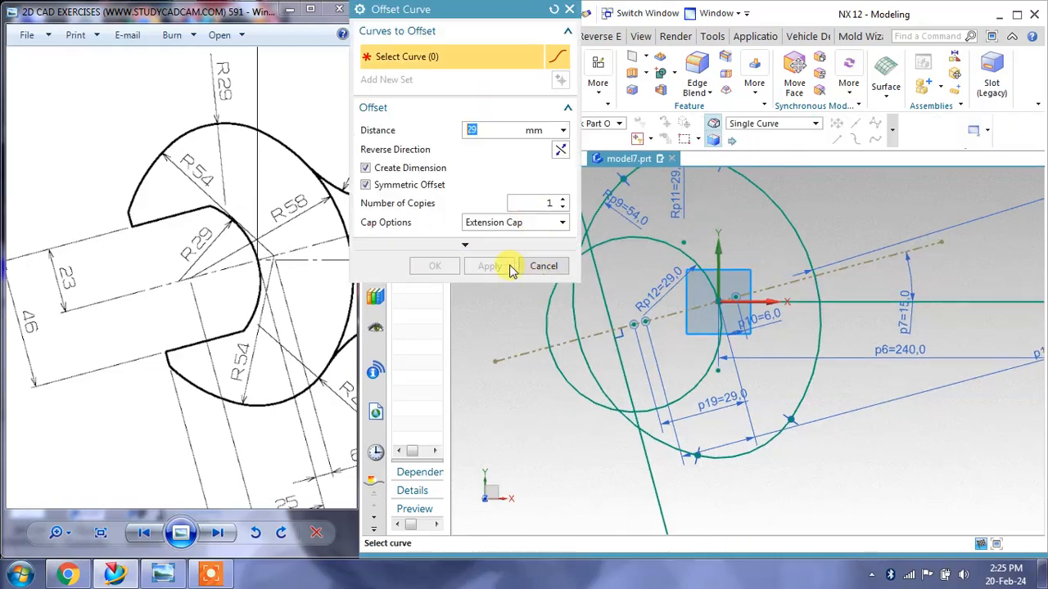
{"action": "left_click_drag", "start_coordinate": [82, 293], "coordinate": [368, 201]}
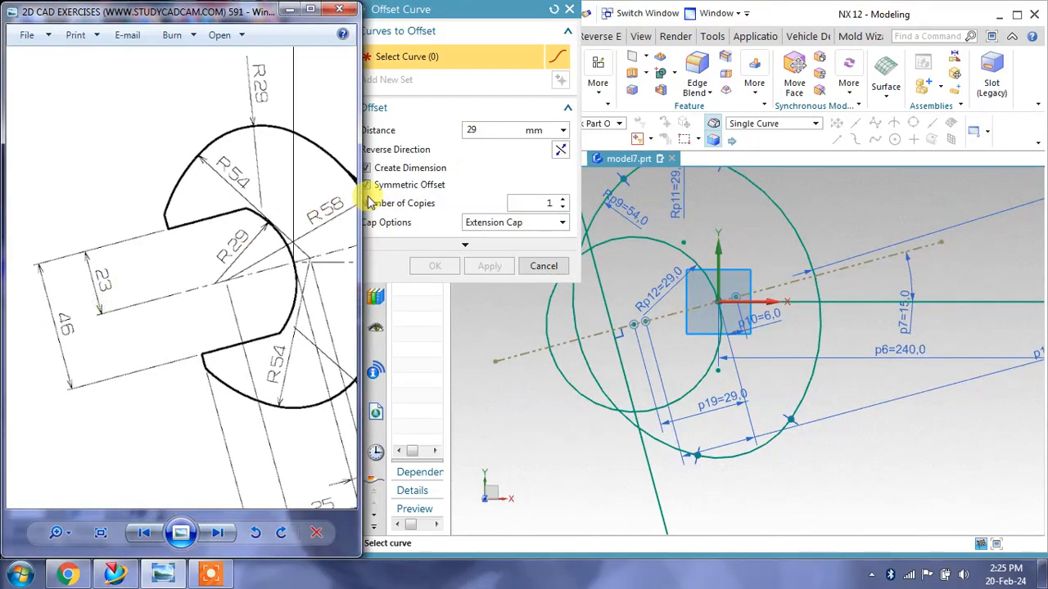
{"action": "left_click", "coordinate": [485, 131]}
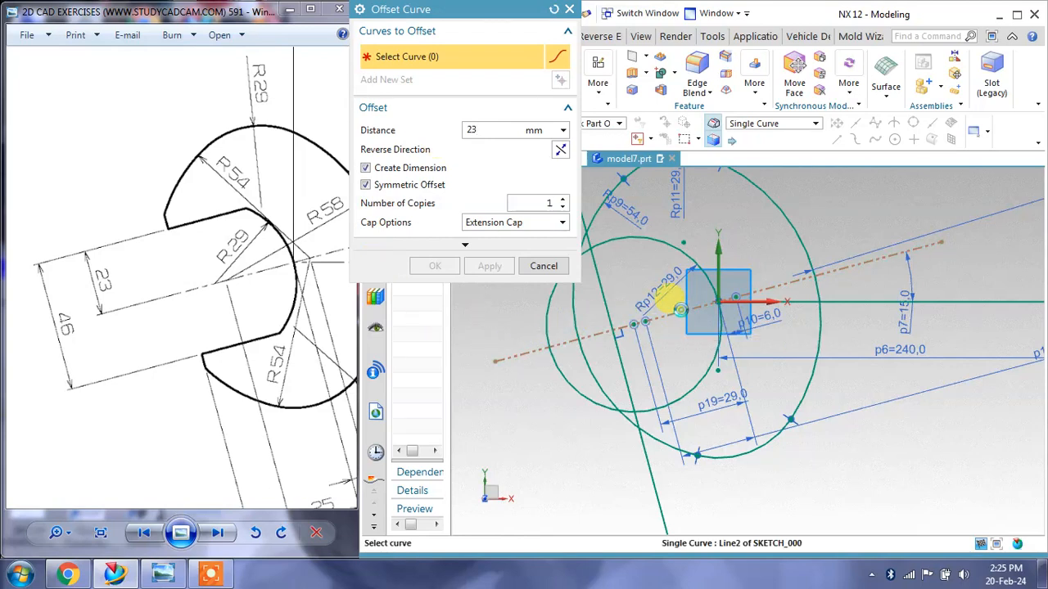
{"action": "left_click", "coordinate": [680, 309]}
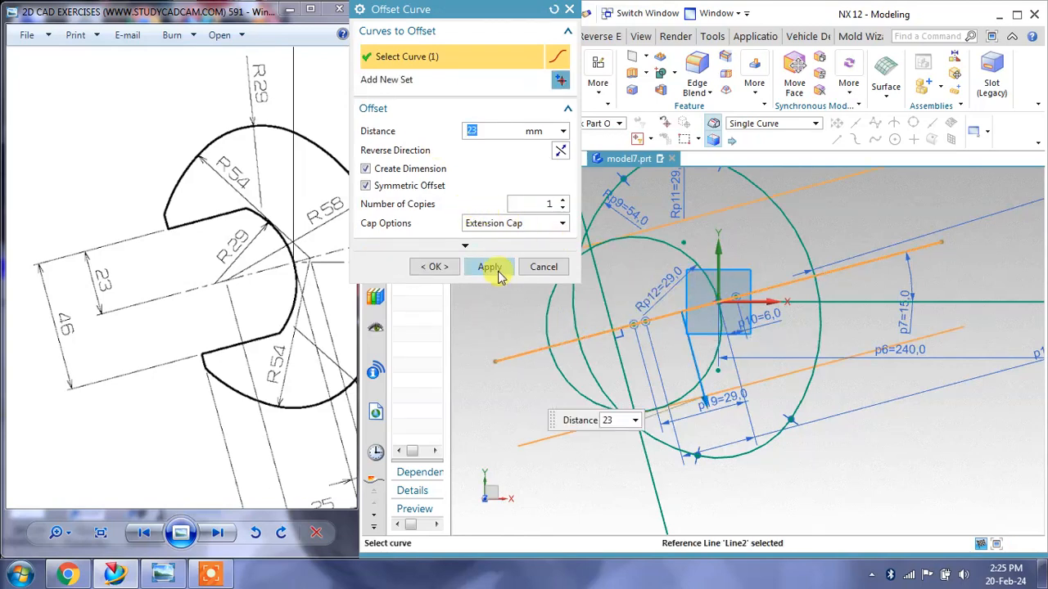
{"action": "left_click", "coordinate": [562, 201]}
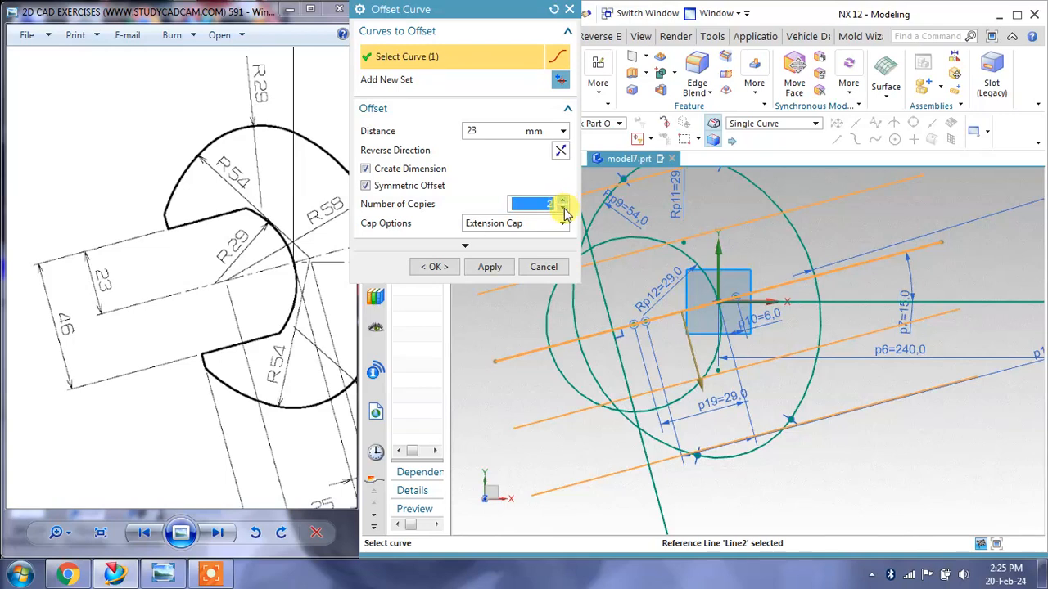
{"action": "left_click", "coordinate": [563, 208]}
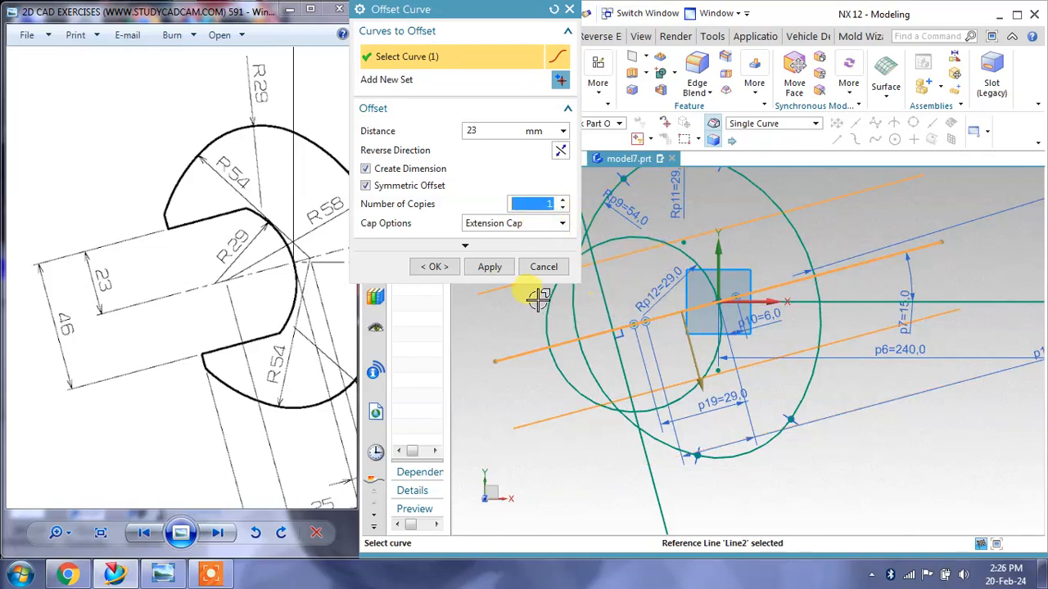
{"action": "left_click", "coordinate": [496, 268]}
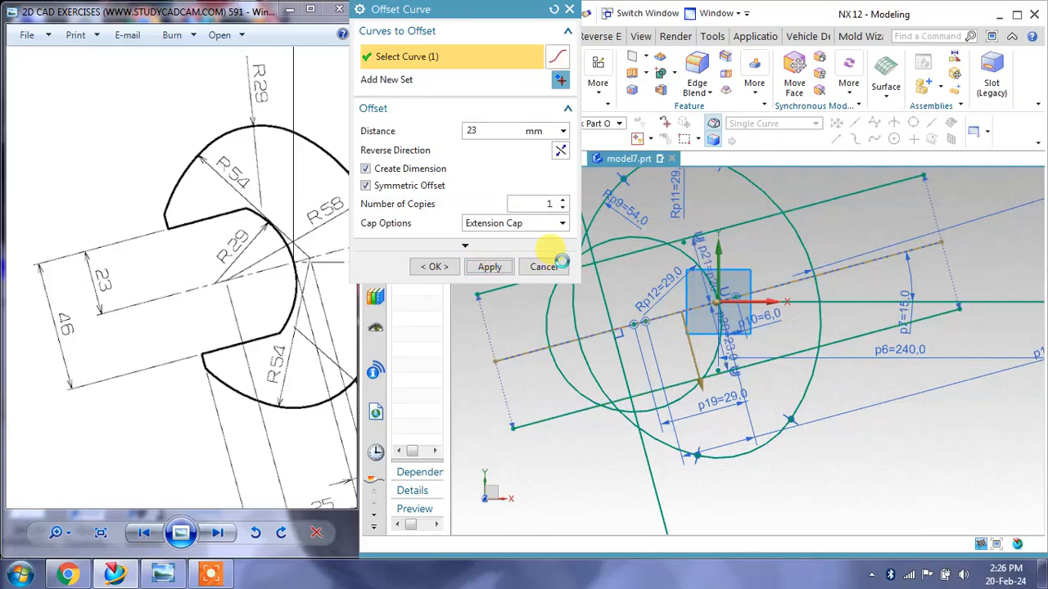
Close the curve offset and bring the jaw's 6, 25 and 40 mm dimensions into view on the reference drawing.
{"action": "left_click", "coordinate": [543, 266]}
{"action": "left_click_drag", "start_coordinate": [259, 385], "coordinate": [182, 264]}
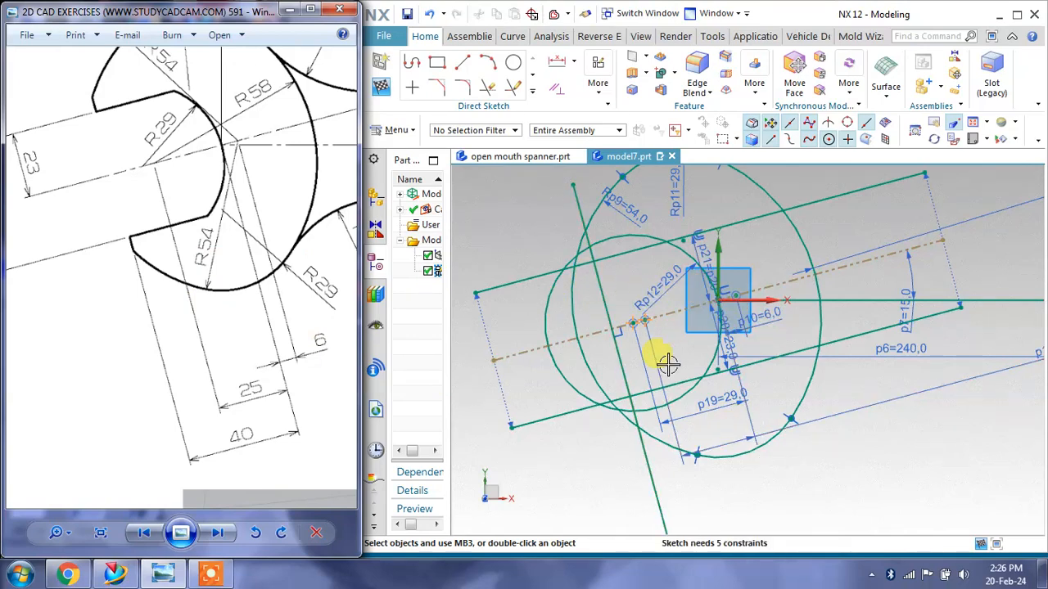
{"action": "left_click", "coordinate": [598, 85]}
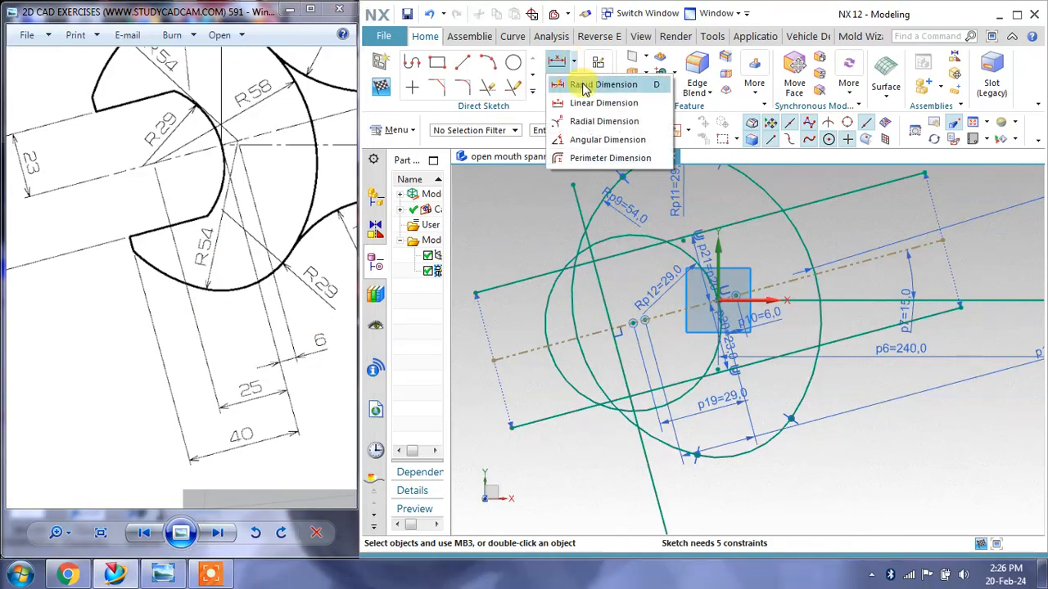
{"action": "left_click", "coordinate": [590, 72]}
{"action": "left_click", "coordinate": [263, 409]}
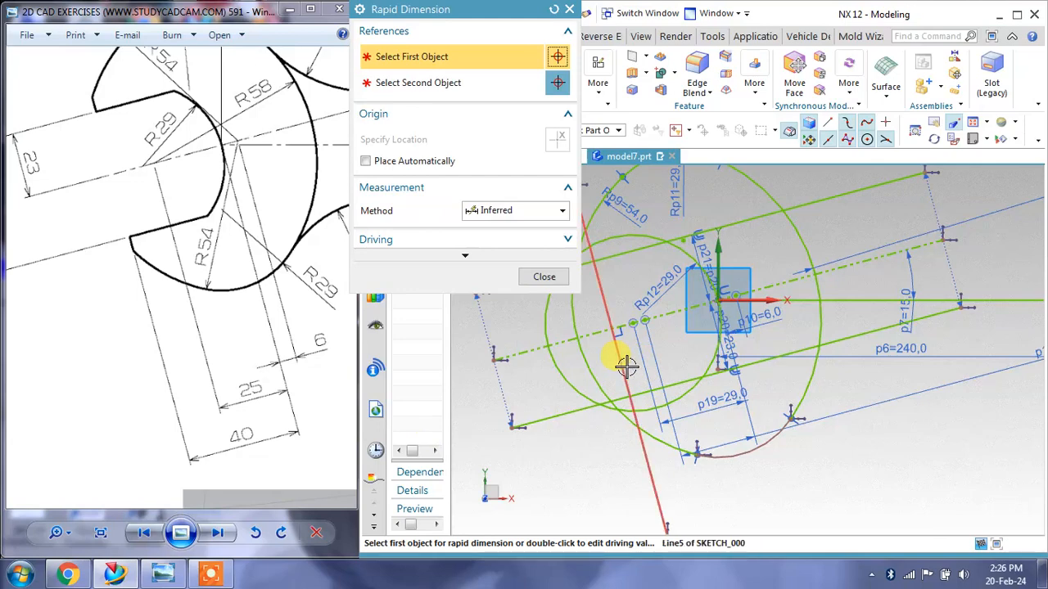
{"action": "left_click", "coordinate": [619, 357]}
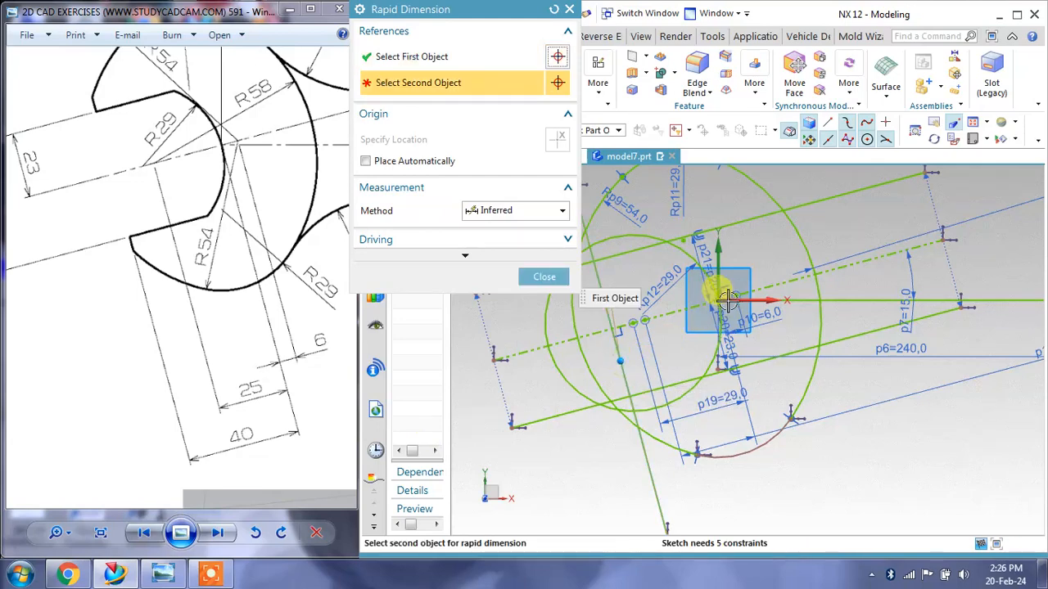
{"action": "left_click", "coordinate": [737, 495]}
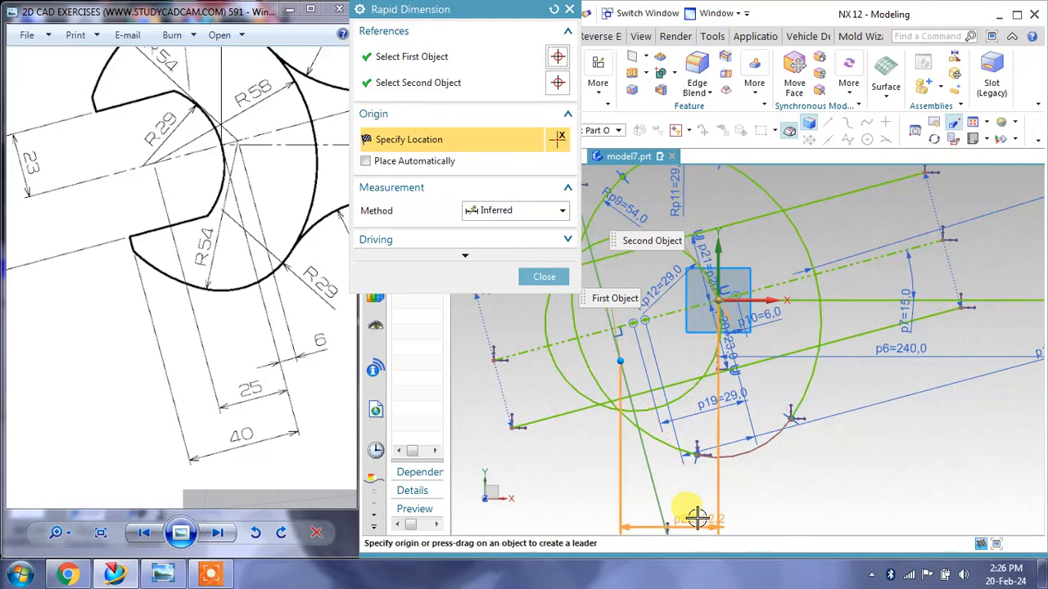
{"action": "scroll", "coordinate": [720, 496], "scroll_direction": "up", "scroll_amount": 2}
{"action": "scroll", "coordinate": [710, 497], "scroll_direction": "down", "scroll_amount": 3}
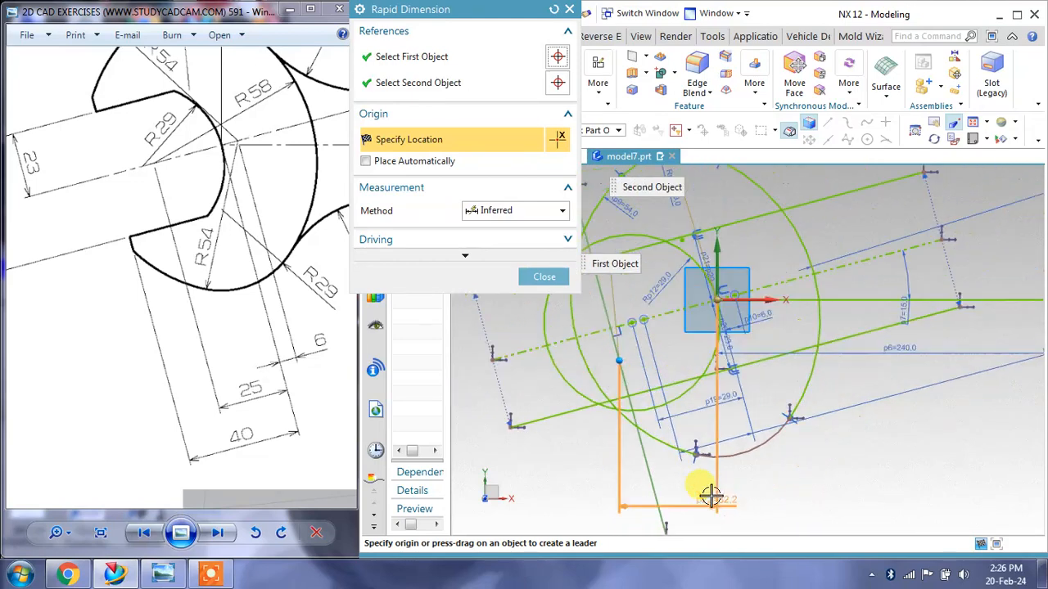
{"action": "scroll", "coordinate": [712, 497], "scroll_direction": "down", "scroll_amount": 2}
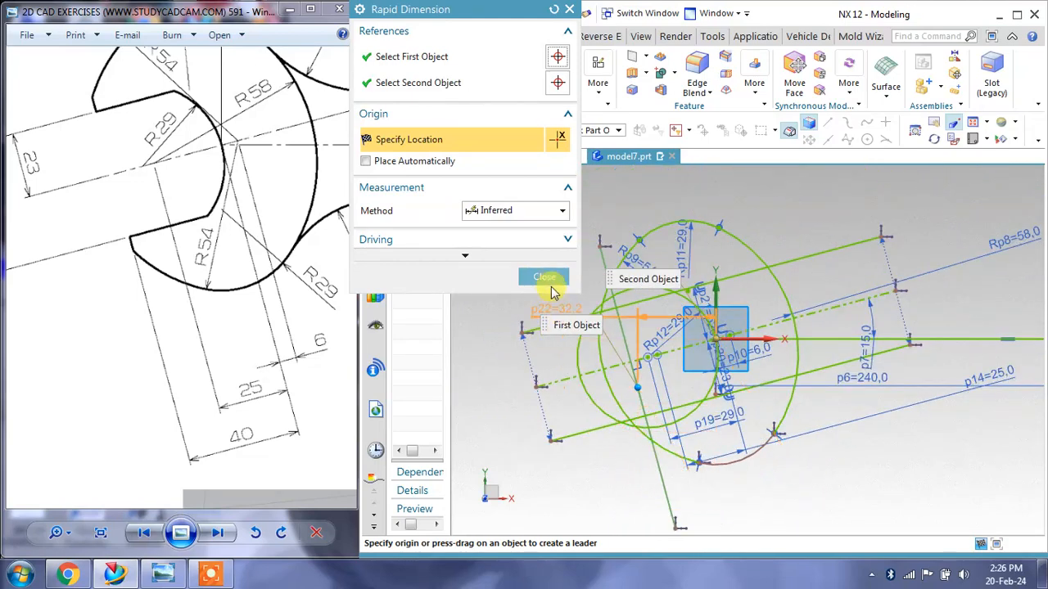
{"action": "left_click", "coordinate": [546, 278]}
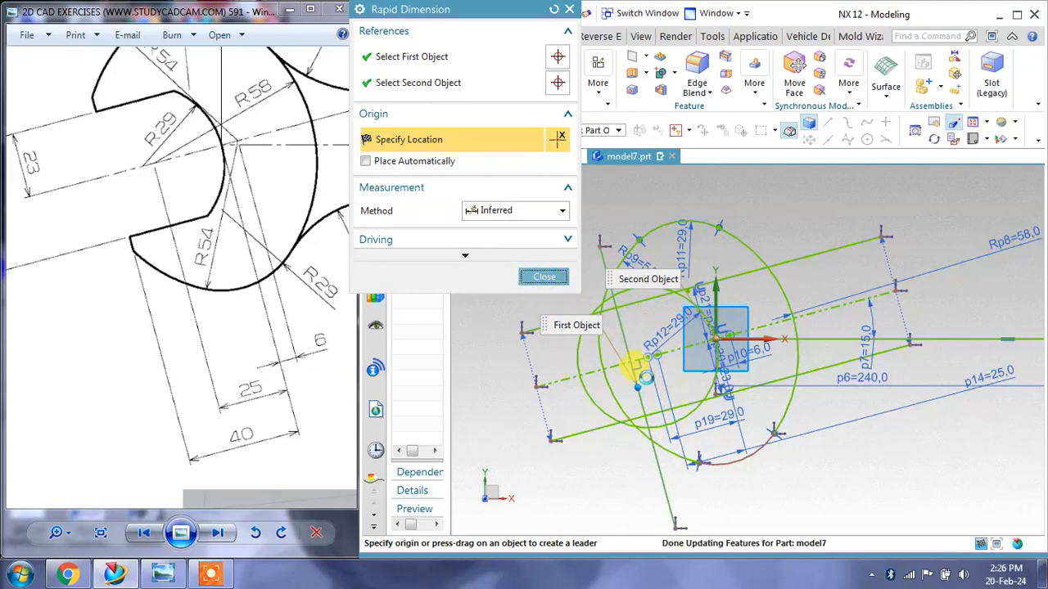
Dimension the perpendicular distance between the slanted line and the origin as 40 mm.
{"action": "scroll", "coordinate": [643, 375], "scroll_direction": "up", "scroll_amount": 3}
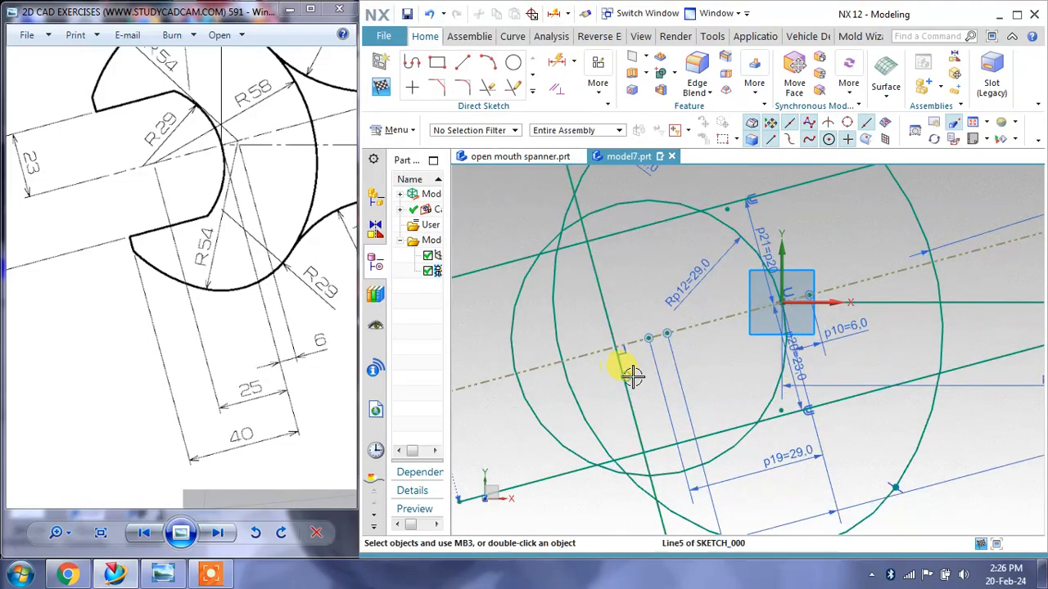
{"action": "mouse_move", "coordinate": [633, 377]}
{"action": "left_mouse_down"}
{"action": "mouse_move", "coordinate": [641, 375]}
{"action": "mouse_move", "coordinate": [627, 382]}
{"action": "left_mouse_up"}
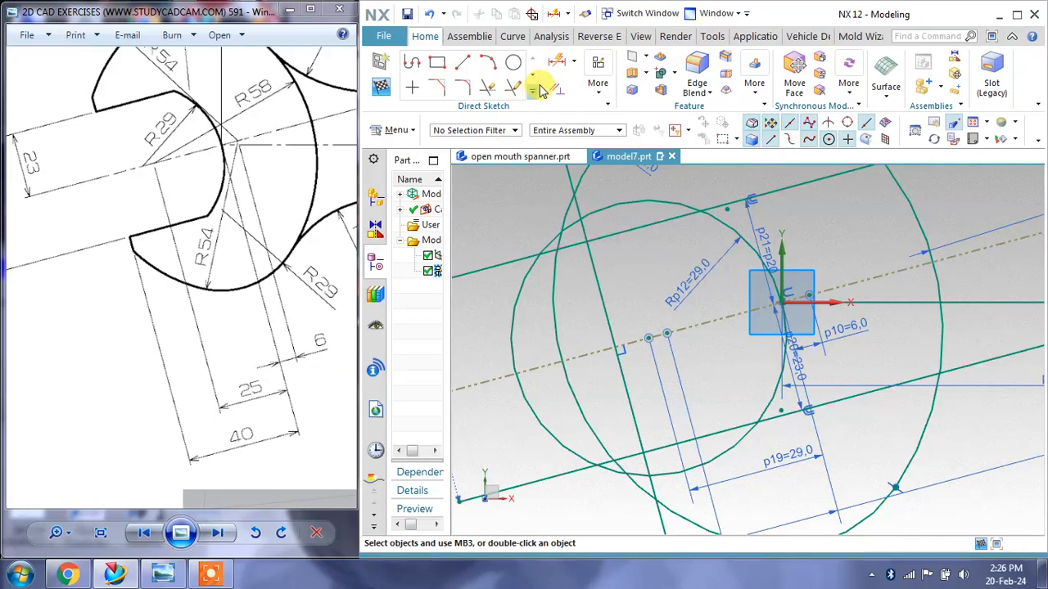
{"action": "left_click", "coordinate": [557, 61]}
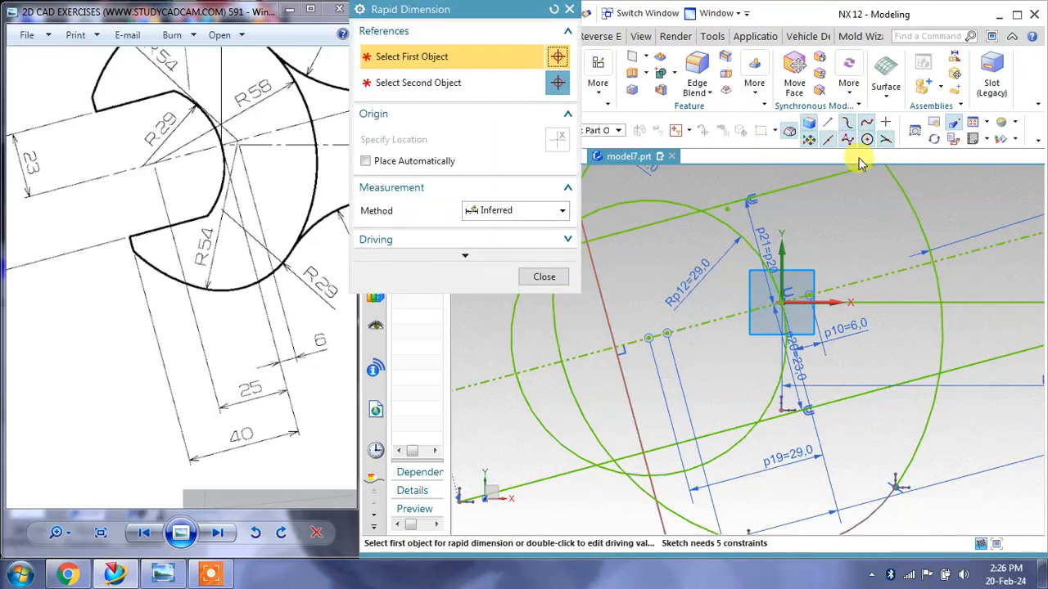
{"action": "left_click", "coordinate": [628, 376]}
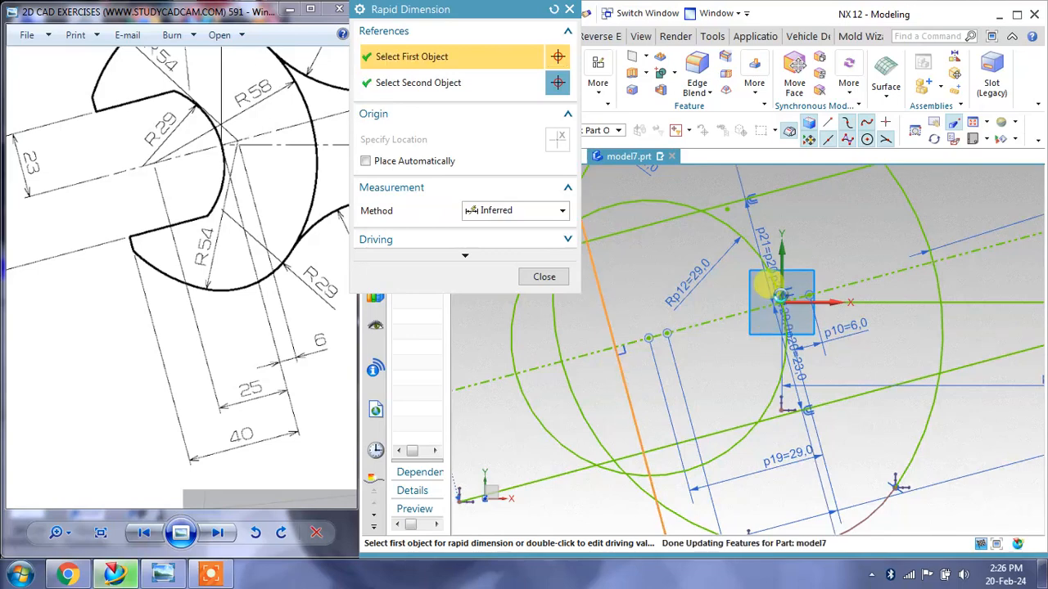
{"action": "left_click", "coordinate": [779, 299]}
{"action": "left_click", "coordinate": [780, 301]}
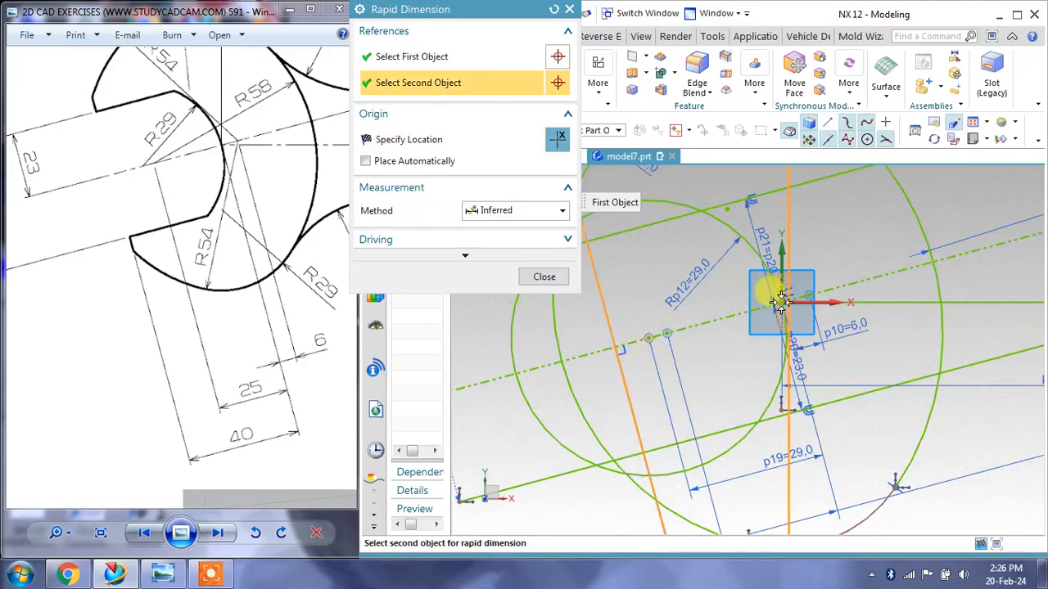
{"action": "left_click", "coordinate": [716, 365]}
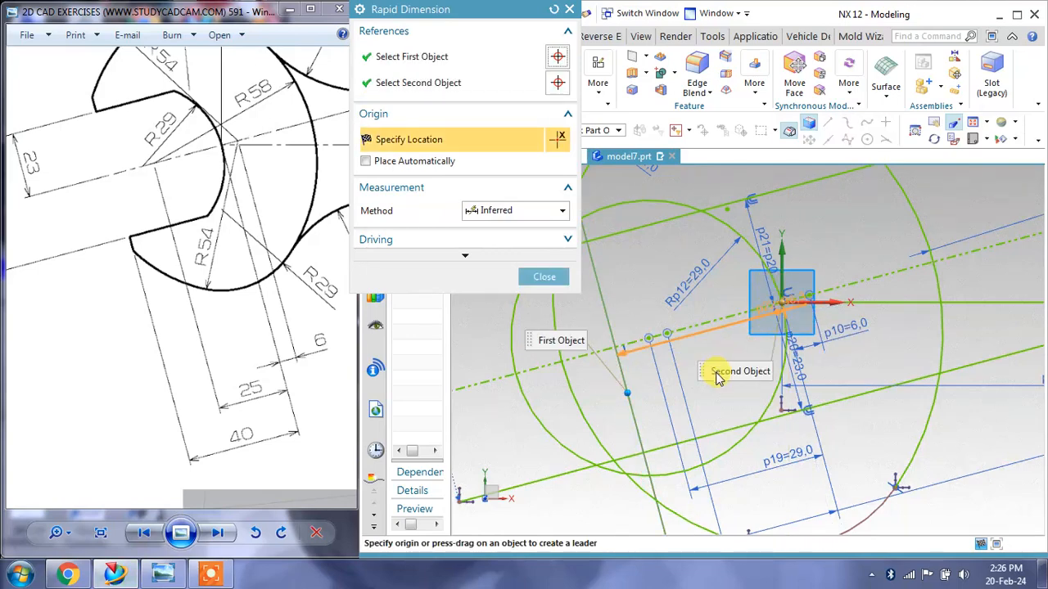
{"action": "left_click", "coordinate": [724, 398]}
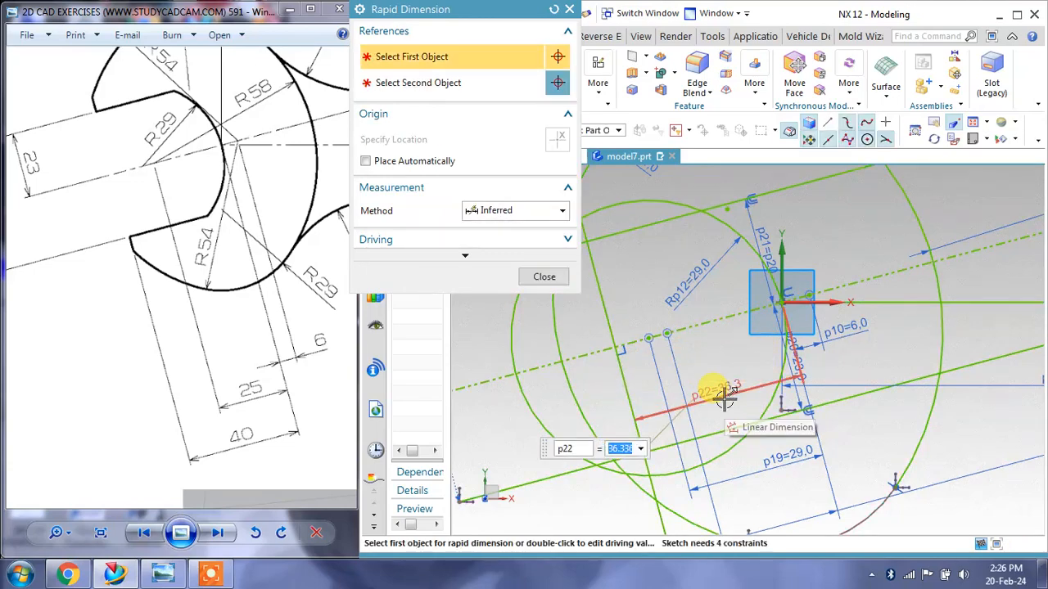
{"action": "type", "text": "40"}
{"action": "key", "text": "Return"}
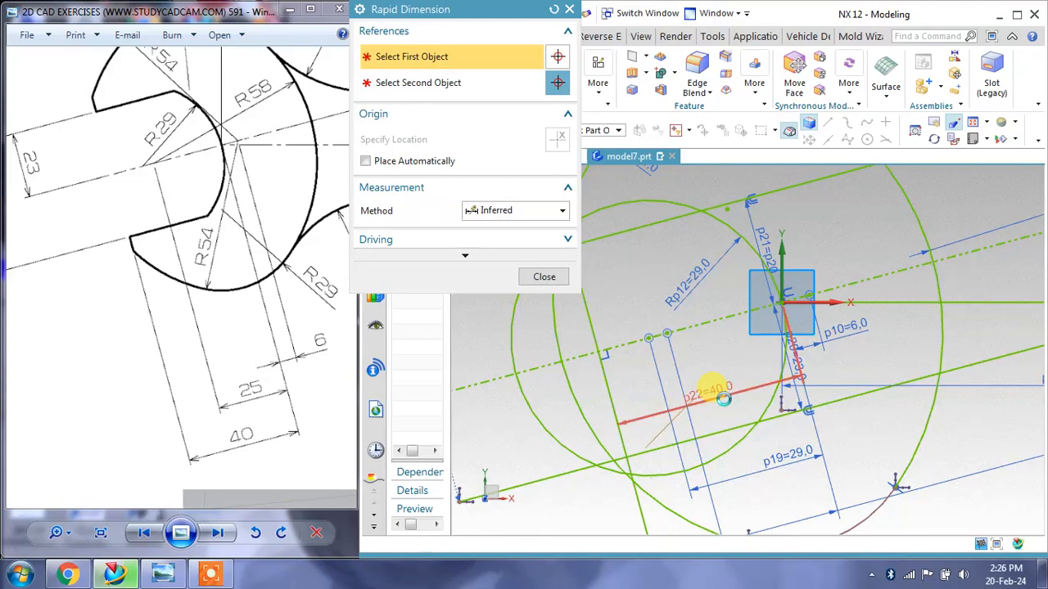
{"action": "left_click", "coordinate": [544, 276]}
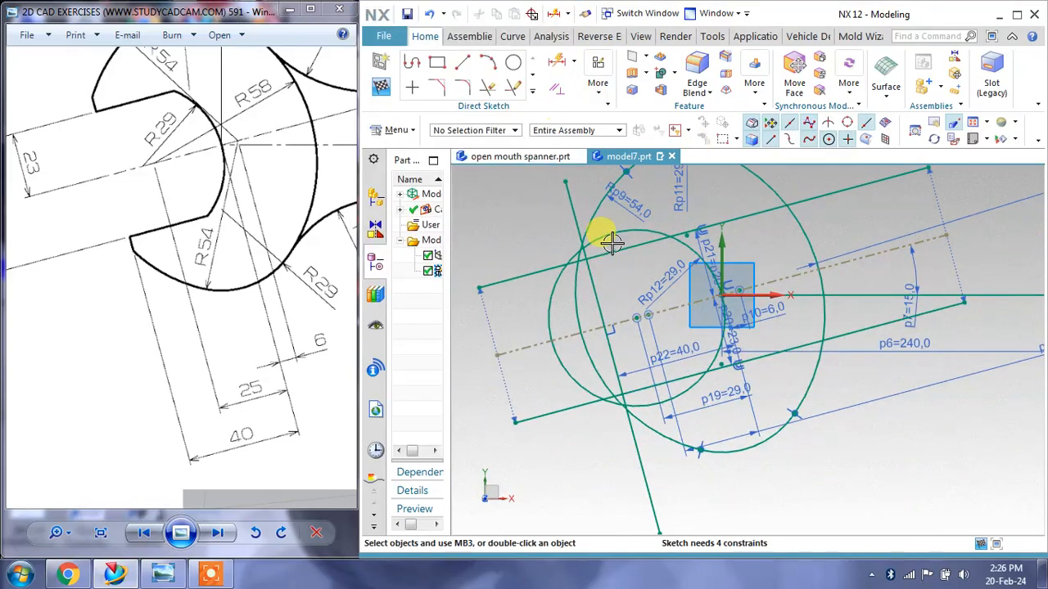
Trim both 23 mm offset lines back to the mouth circle, removing their portions outside it at both ends.
{"action": "middle_click_drag", "start_coordinate": [610, 253], "coordinate": [626, 303], "text": "shift"}
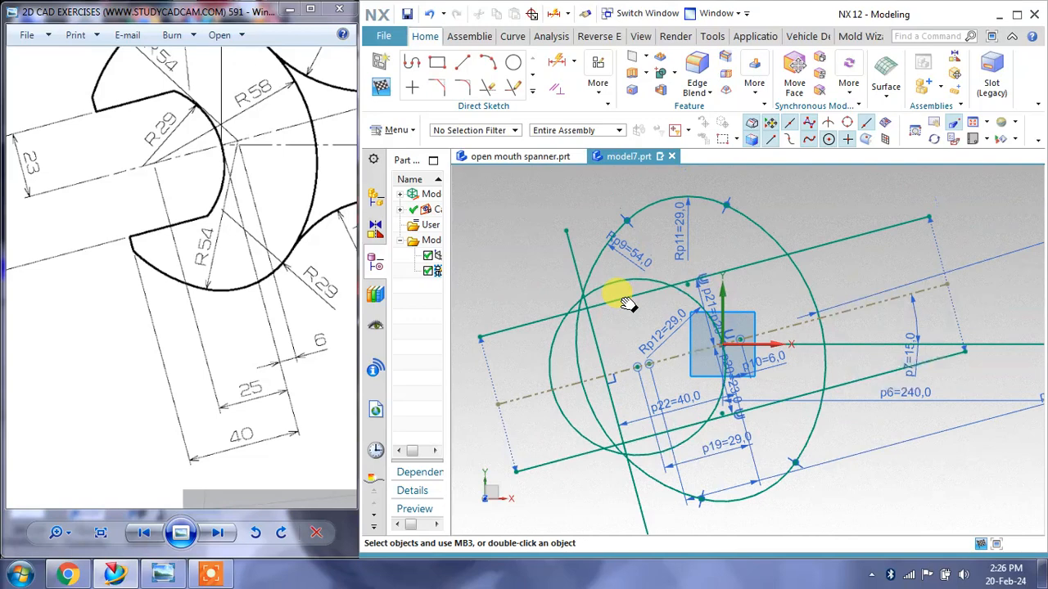
{"action": "left_click", "coordinate": [489, 87]}
{"action": "left_click", "coordinate": [865, 229]}
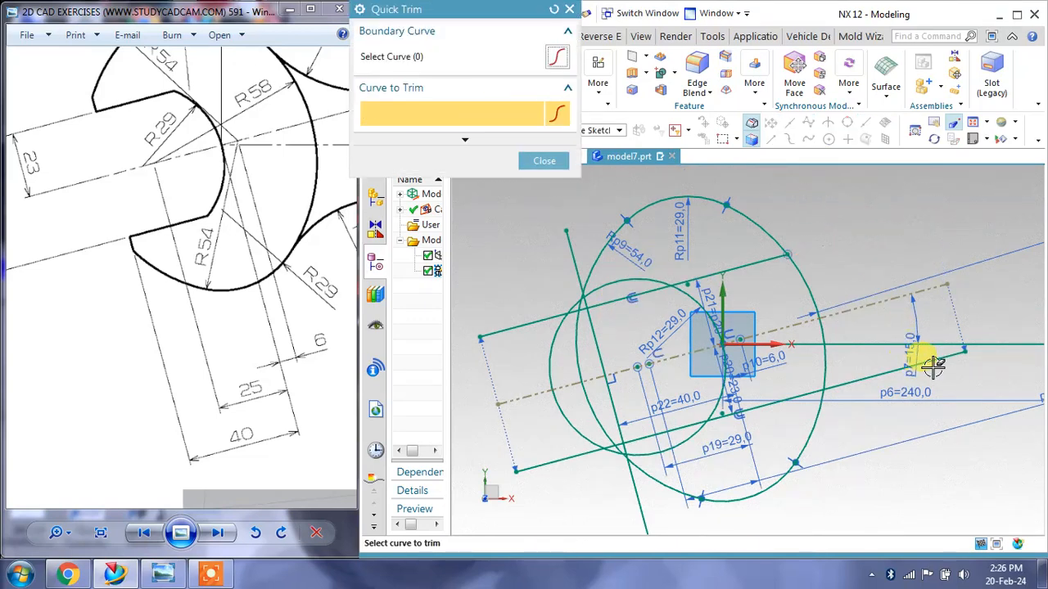
{"action": "left_click", "coordinate": [935, 360]}
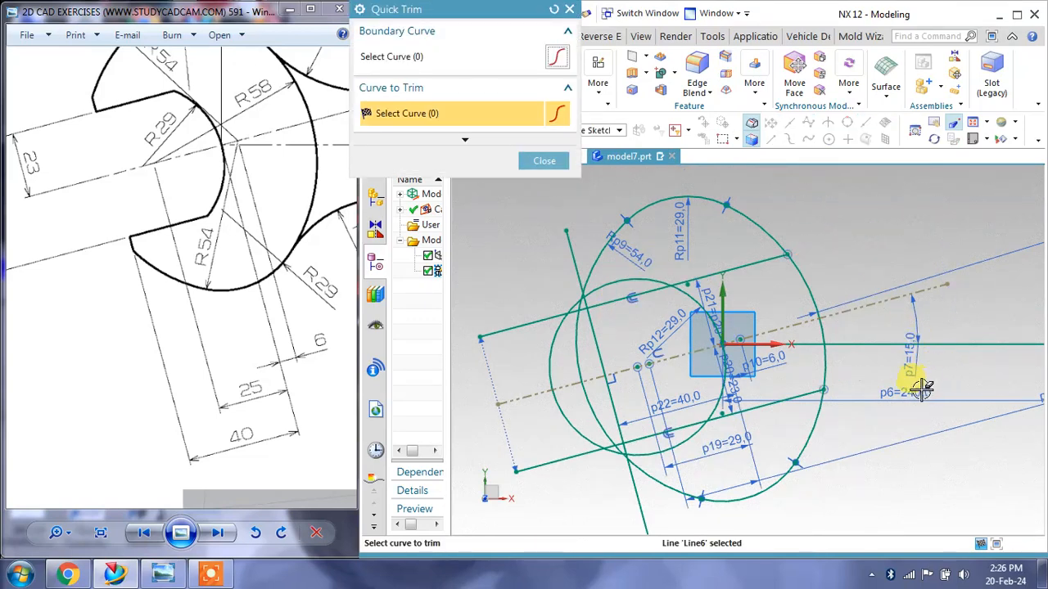
{"action": "left_click", "coordinate": [734, 266]}
{"action": "left_click", "coordinate": [801, 394]}
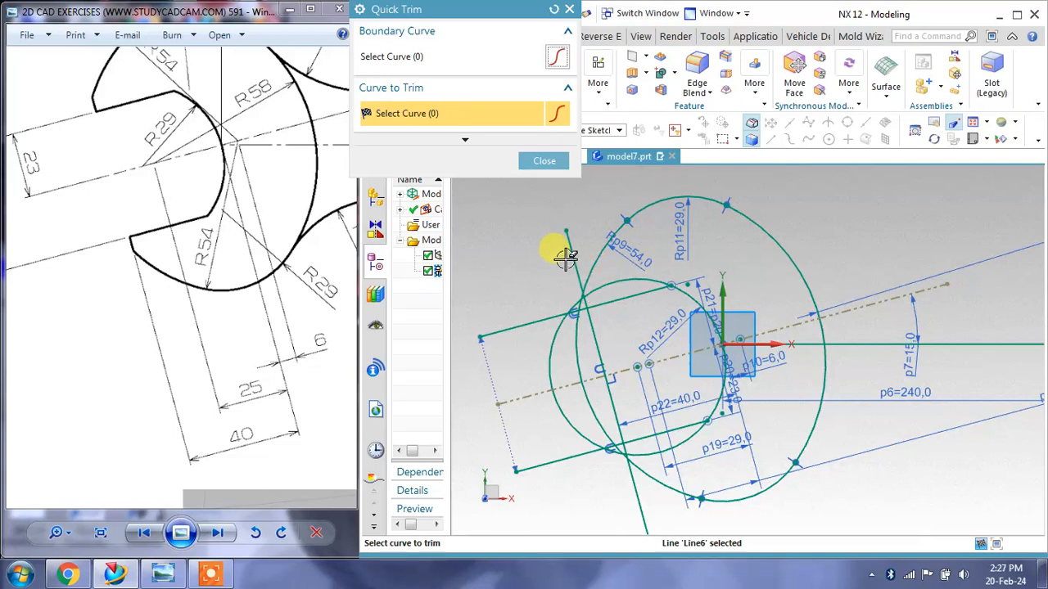
{"action": "left_click", "coordinate": [508, 332]}
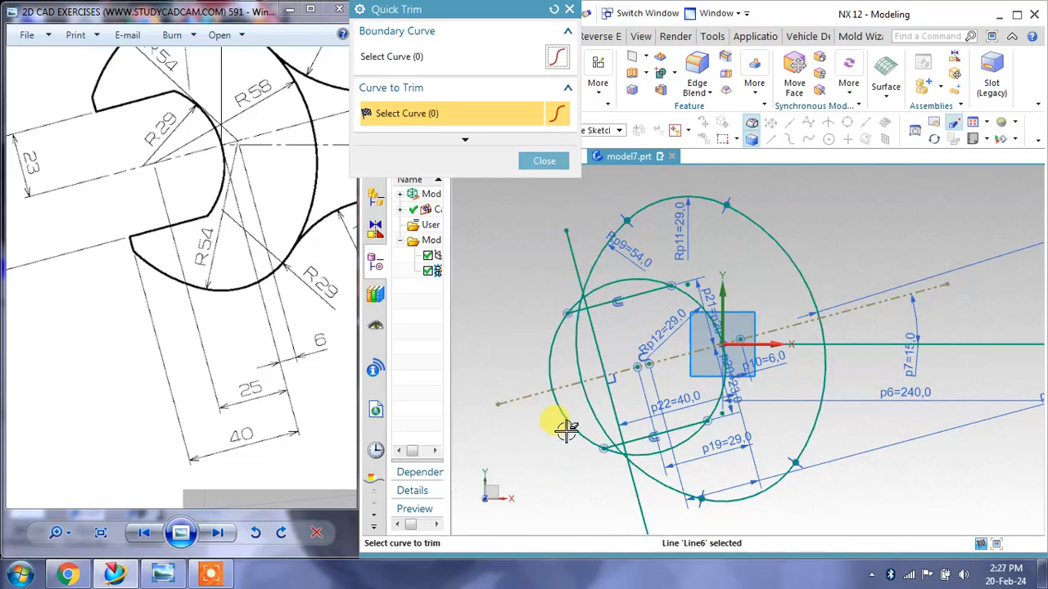
Trim away the mouth circle and R54 arc segments that close off the open side between the two offset lines.
{"action": "left_click", "coordinate": [566, 427]}
{"action": "left_click", "coordinate": [547, 354]}
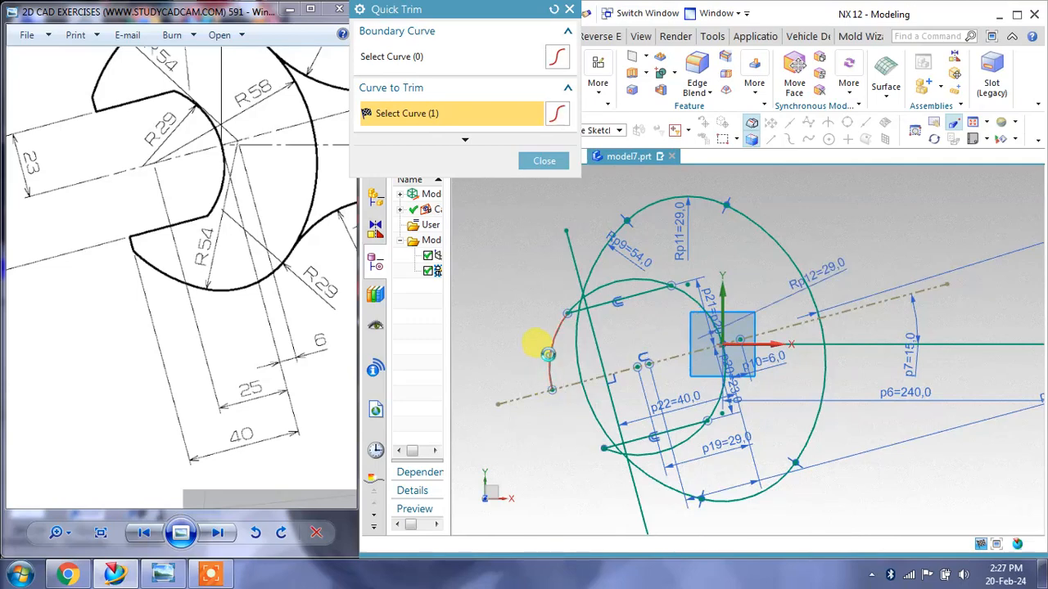
{"action": "left_click", "coordinate": [571, 357]}
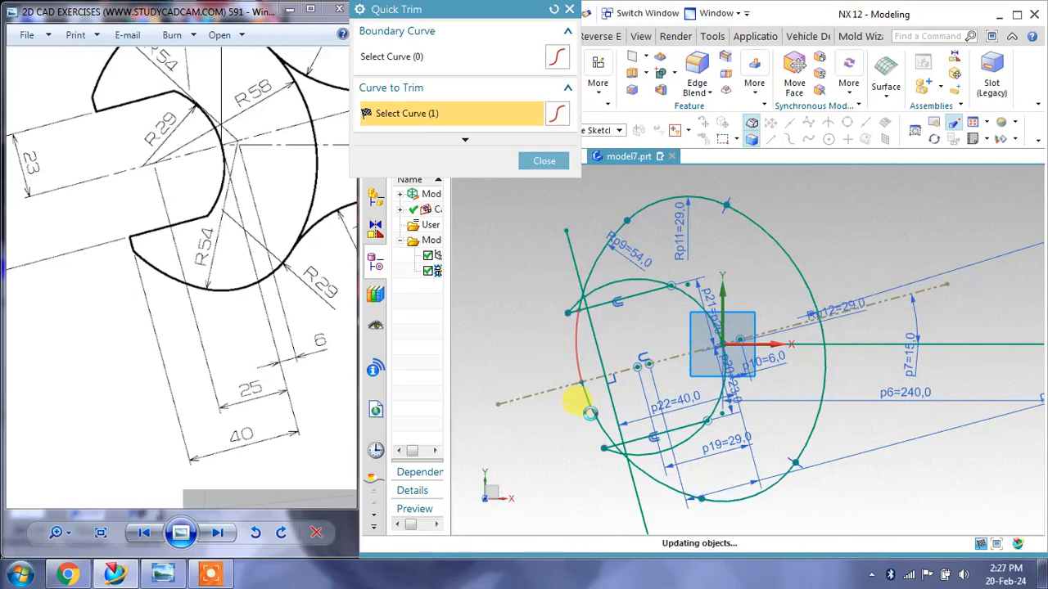
{"action": "left_click", "coordinate": [582, 401]}
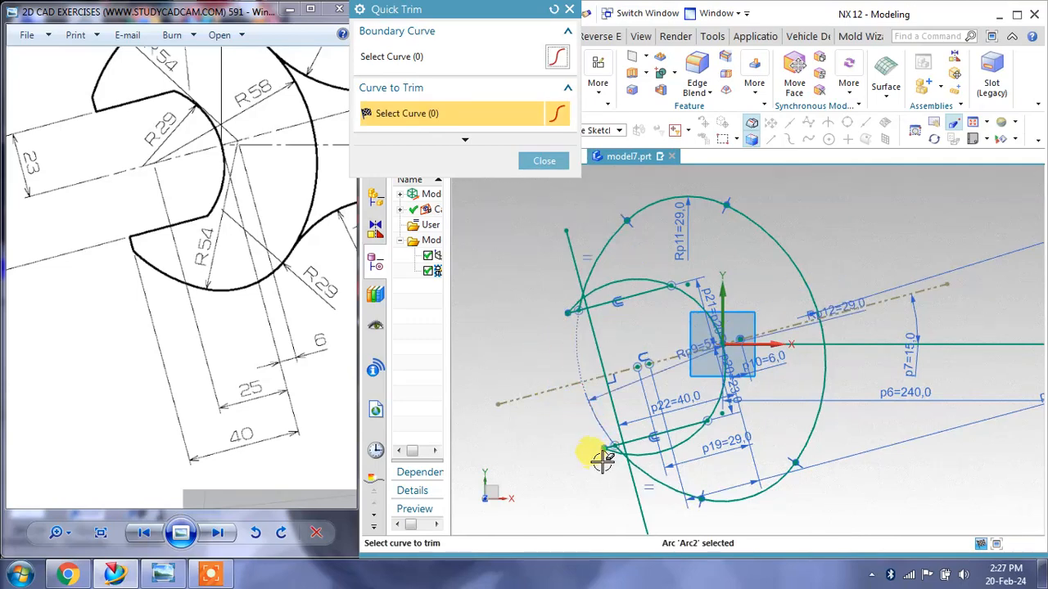
Trim the lower offset line back to the slanted line and remove the mouth circle's stub outside the R54 arc.
{"action": "scroll", "coordinate": [601, 460], "scroll_direction": "up", "scroll_amount": 4}
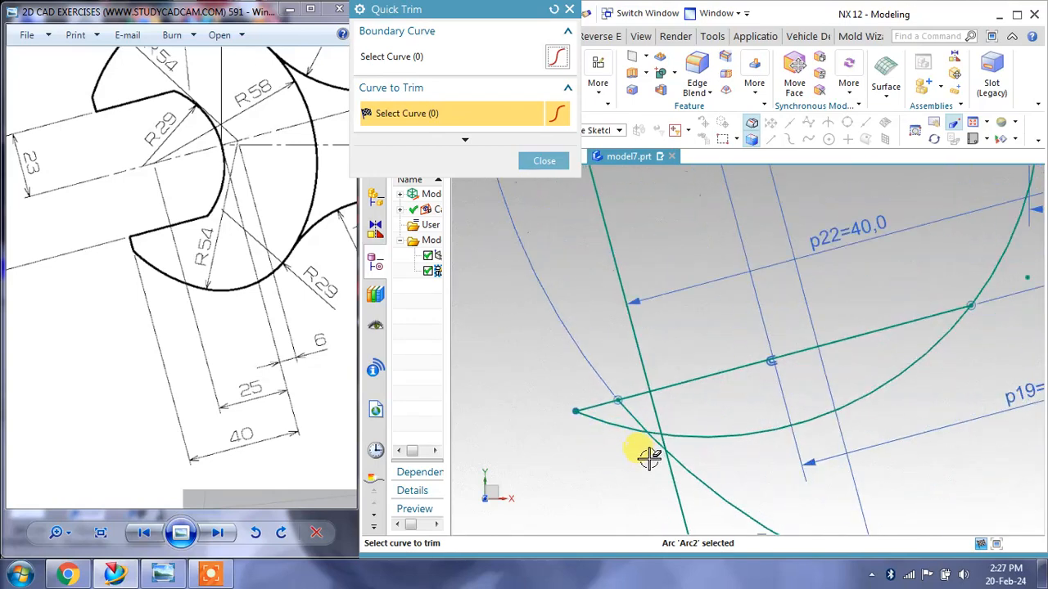
{"action": "left_click", "coordinate": [598, 409]}
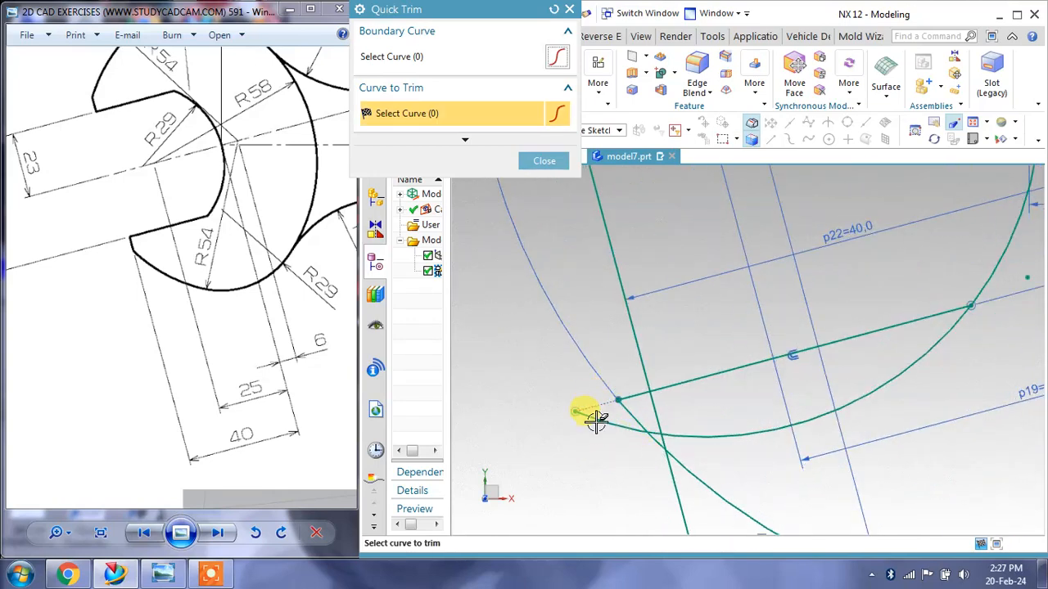
{"action": "left_click", "coordinate": [631, 418]}
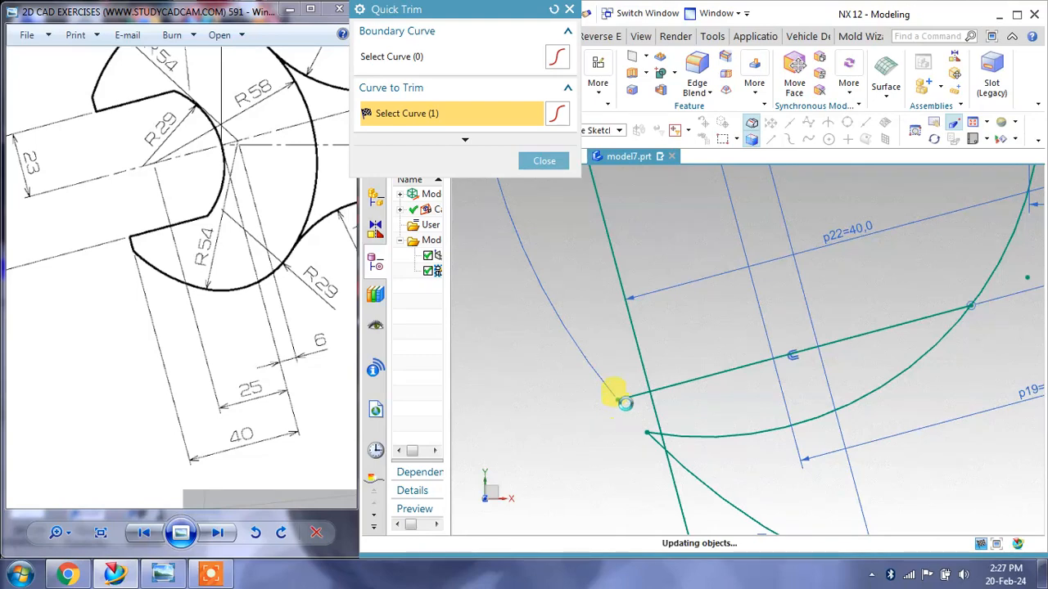
{"action": "scroll", "coordinate": [630, 452], "scroll_direction": "up", "scroll_amount": 2}
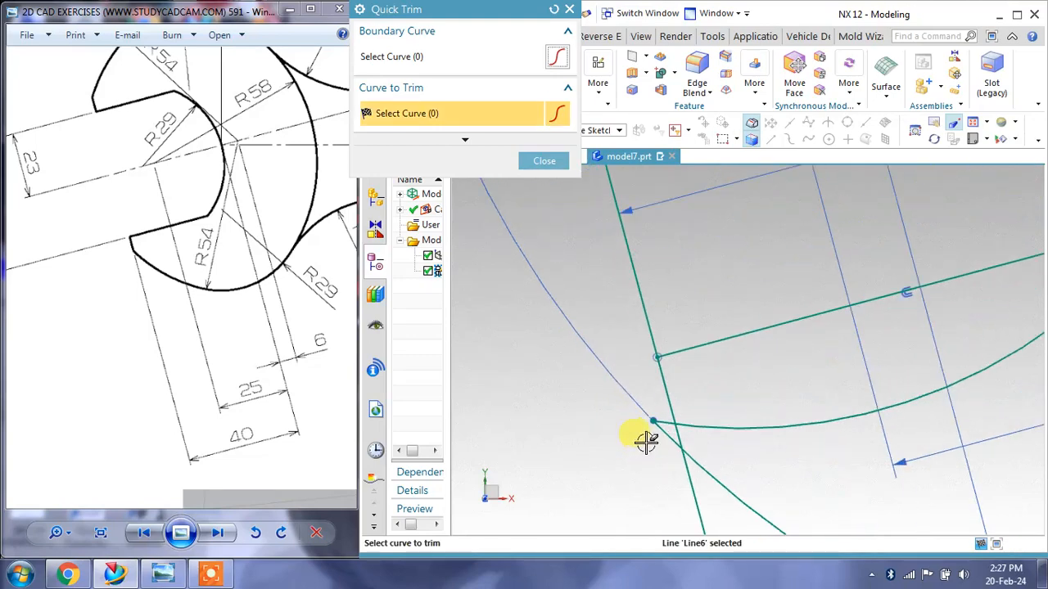
{"action": "scroll", "coordinate": [641, 439], "scroll_direction": "down", "scroll_amount": 3}
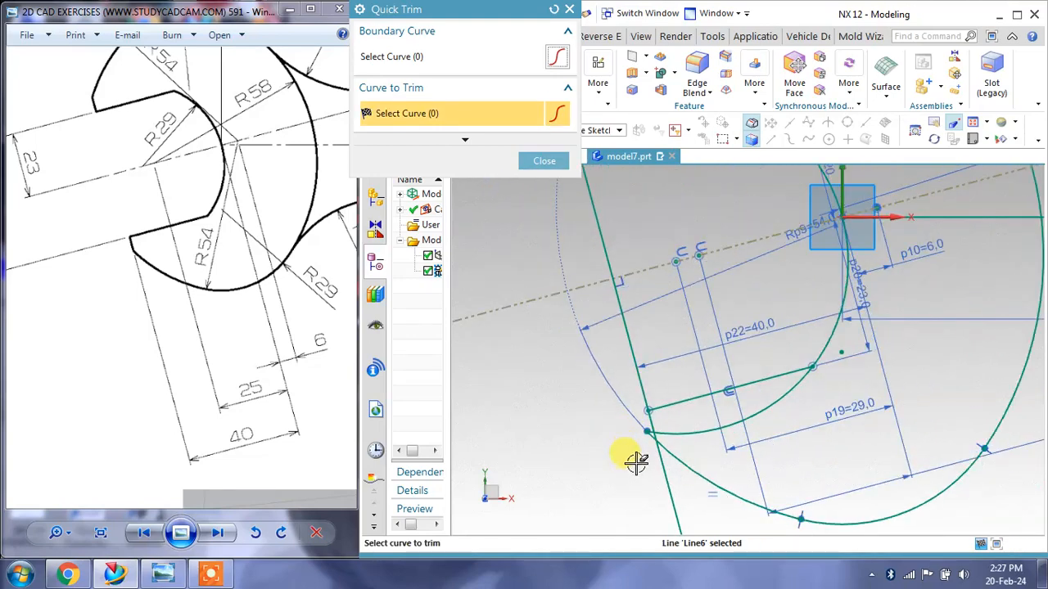
{"action": "scroll", "coordinate": [626, 446], "scroll_direction": "down", "scroll_amount": 1}
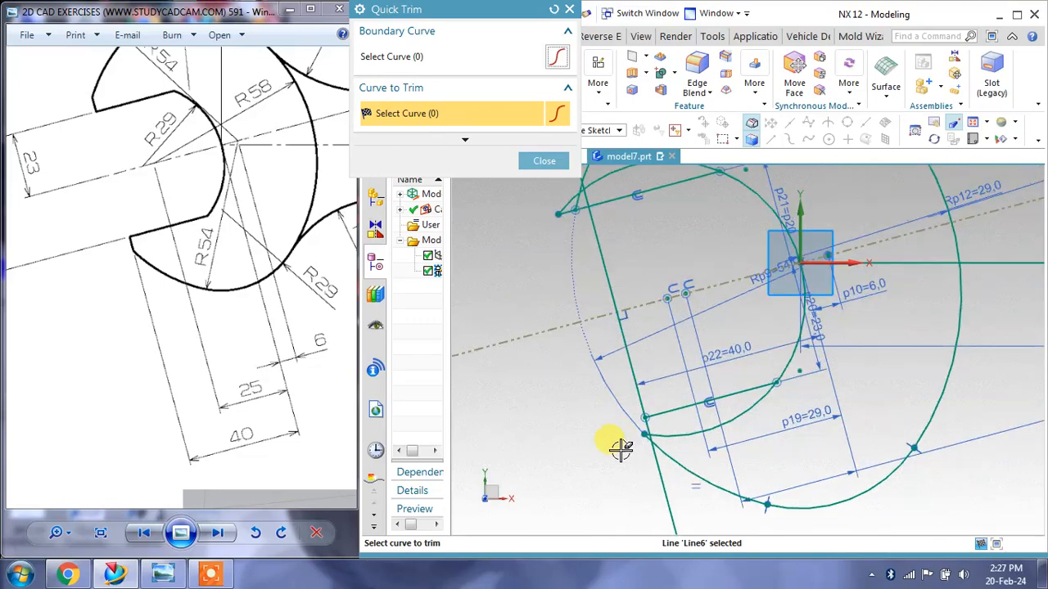
Trim the slanted line's span across the mouth opening and the mouth circle arc below the lower offset line.
{"action": "left_click", "coordinate": [638, 360]}
{"action": "left_click", "coordinate": [593, 257]}
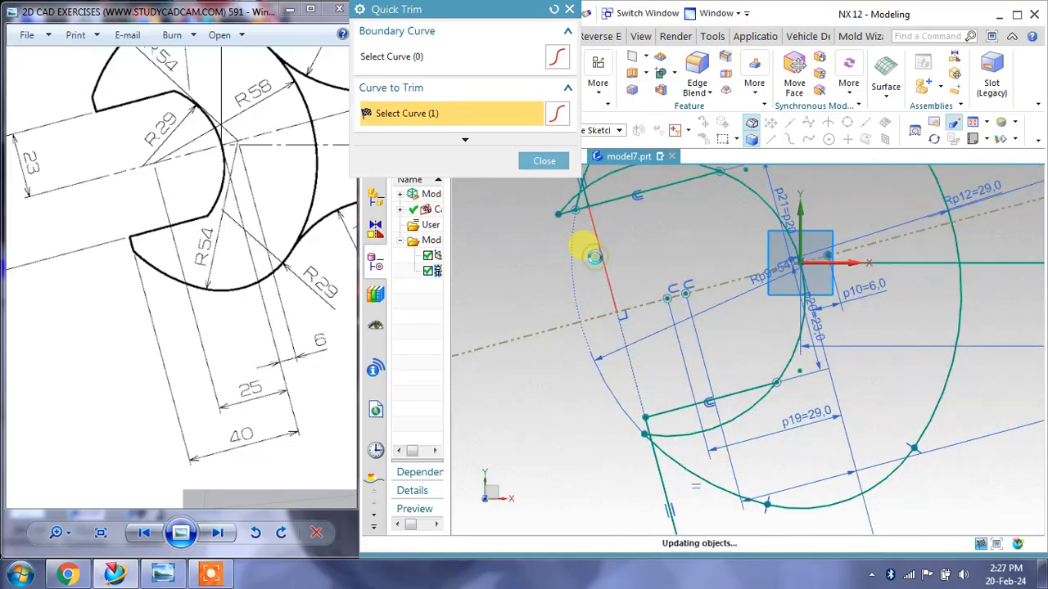
{"action": "left_click", "coordinate": [734, 423]}
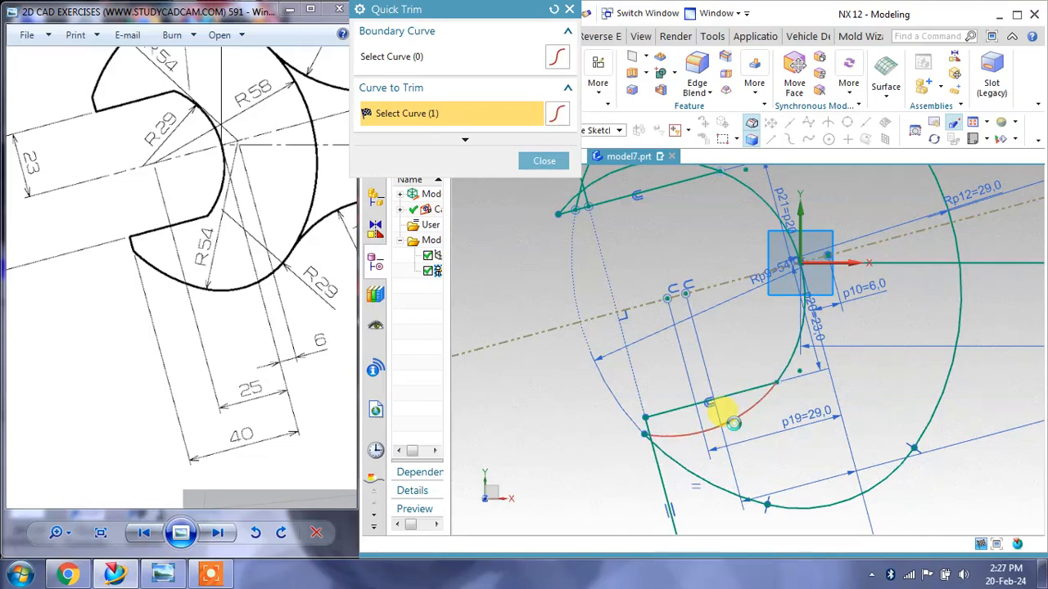
Trim the lower R54 arc's stub beyond the slanted line and the slanted line's extension below that arc.
{"action": "scroll", "coordinate": [655, 447], "scroll_direction": "up", "scroll_amount": 2}
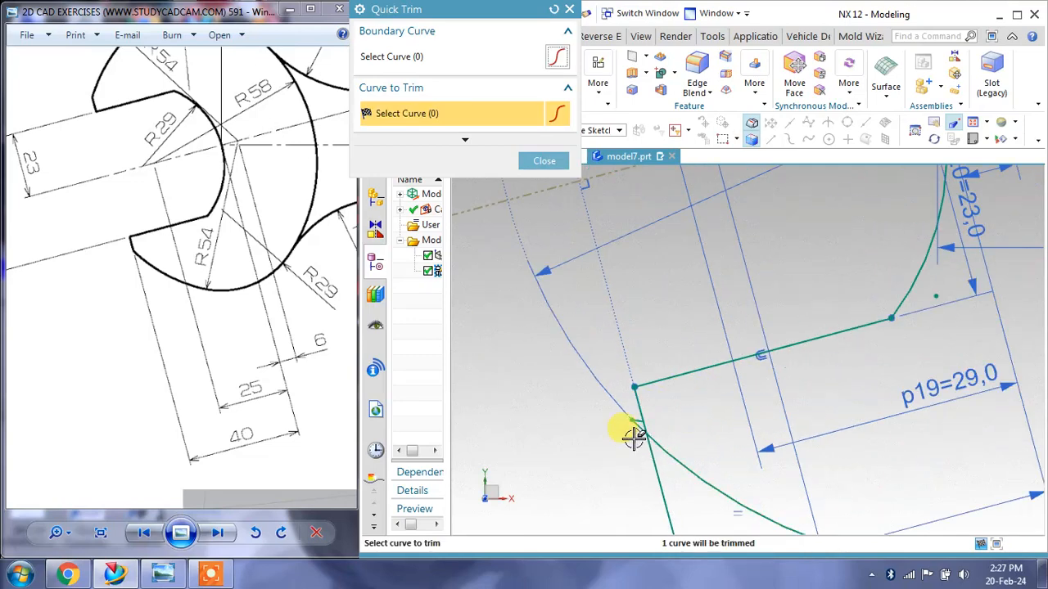
{"action": "left_click", "coordinate": [616, 435]}
{"action": "scroll", "coordinate": [638, 419], "scroll_direction": "up", "scroll_amount": 2}
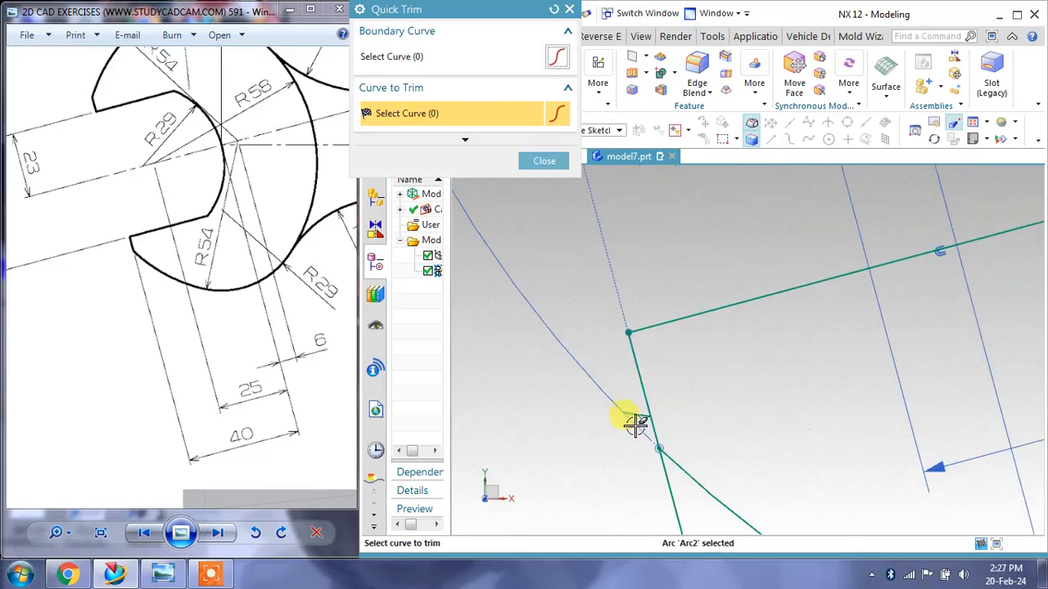
{"action": "left_click", "coordinate": [628, 419]}
{"action": "scroll", "coordinate": [601, 419], "scroll_direction": "down", "scroll_amount": 3}
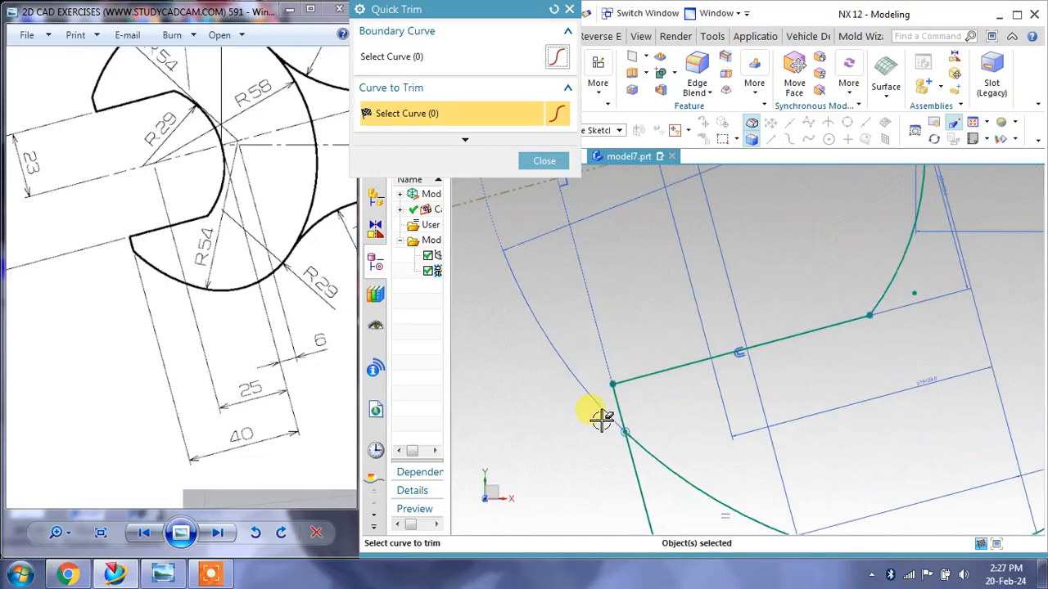
{"action": "scroll", "coordinate": [602, 417], "scroll_direction": "down", "scroll_amount": 4}
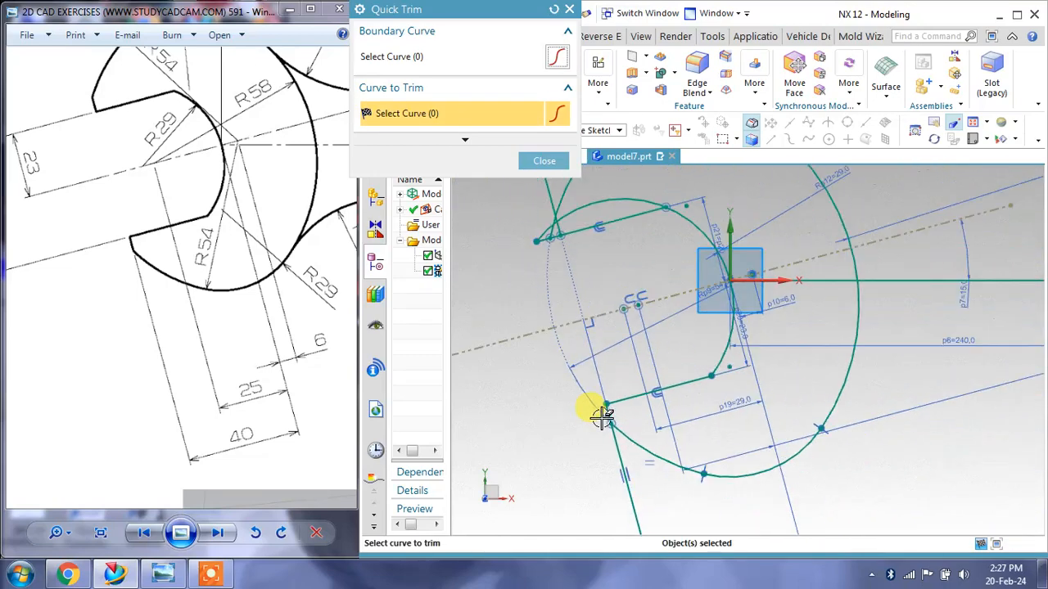
{"action": "left_click", "coordinate": [619, 511]}
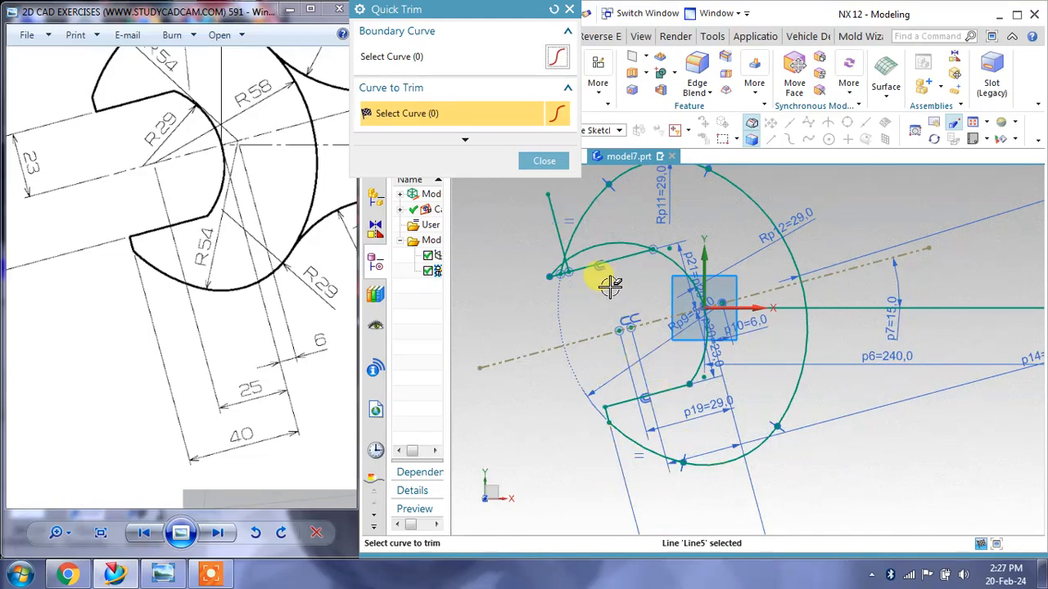
Trim the slanted line above the upper R54 arc, and the mouth circle and upper offset line stubs outside that arc.
{"action": "scroll", "coordinate": [608, 297], "scroll_direction": "up", "scroll_amount": 1}
{"action": "scroll", "coordinate": [595, 275], "scroll_direction": "up", "scroll_amount": 1}
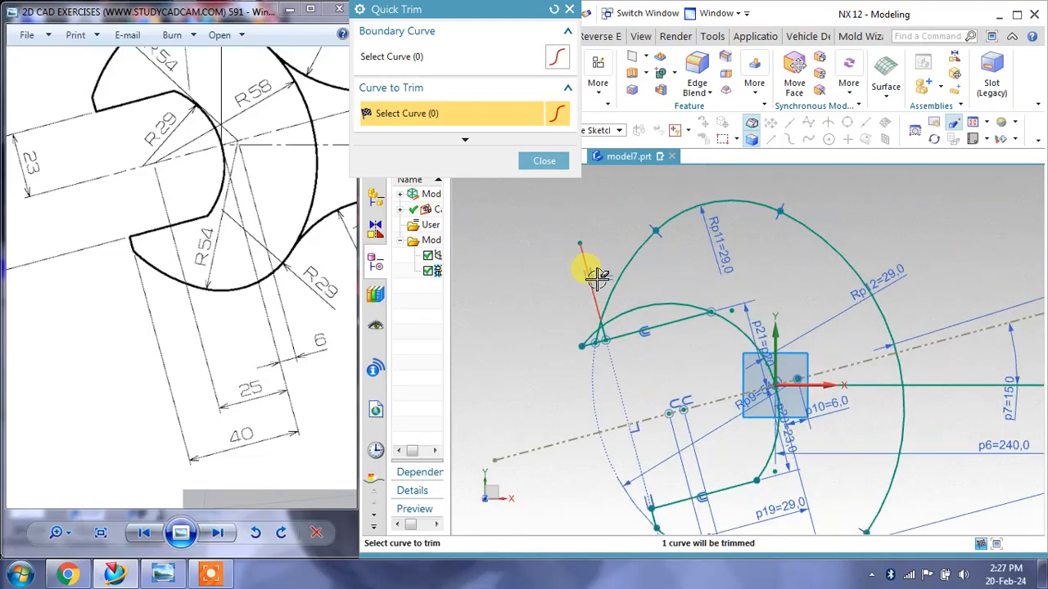
{"action": "left_click", "coordinate": [591, 275]}
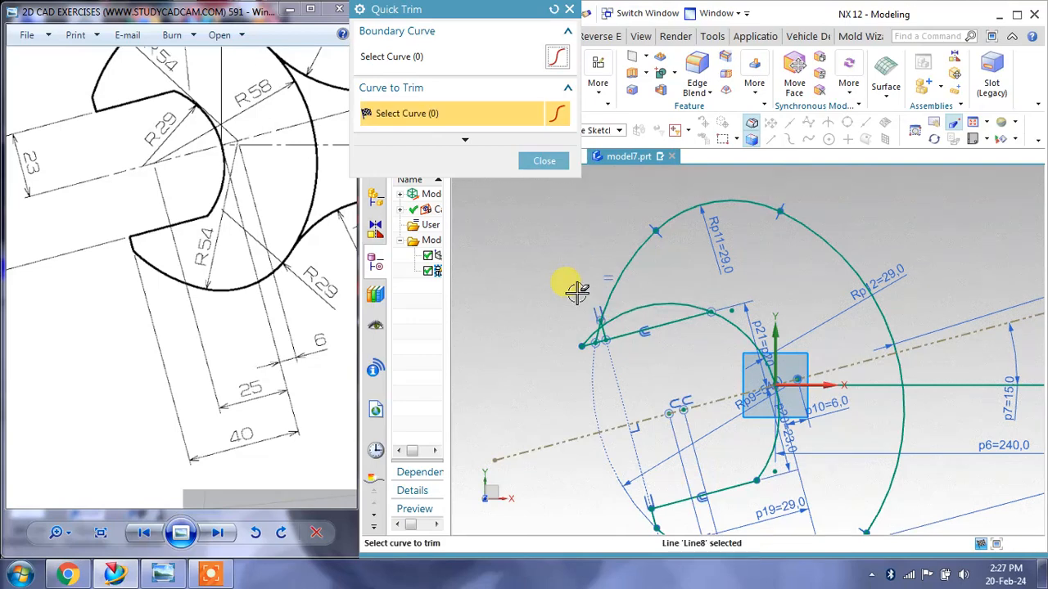
{"action": "scroll", "coordinate": [575, 294], "scroll_direction": "up", "scroll_amount": 2}
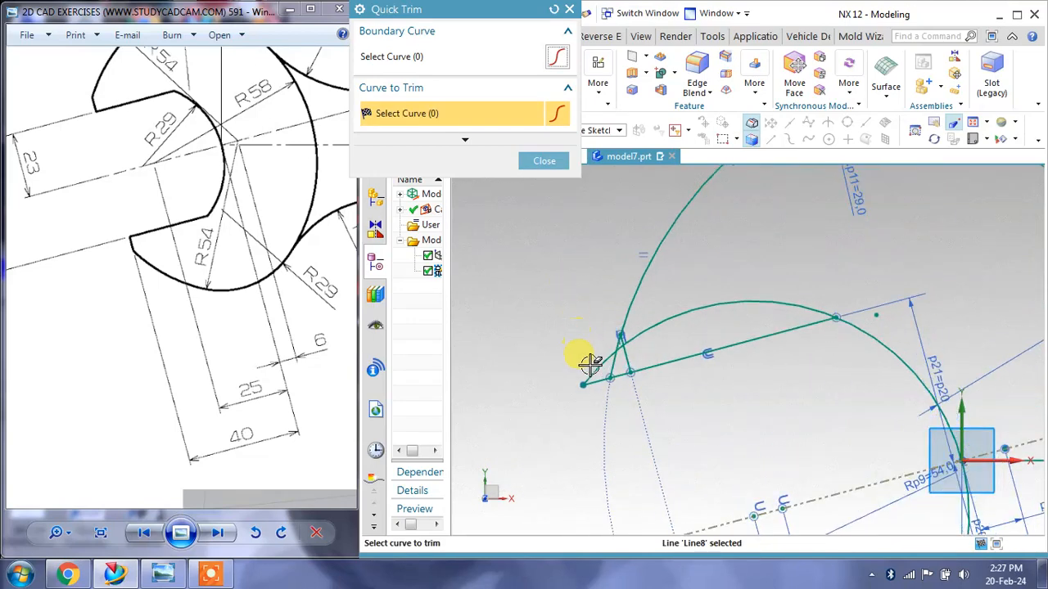
{"action": "left_click", "coordinate": [591, 369]}
{"action": "left_click", "coordinate": [592, 381]}
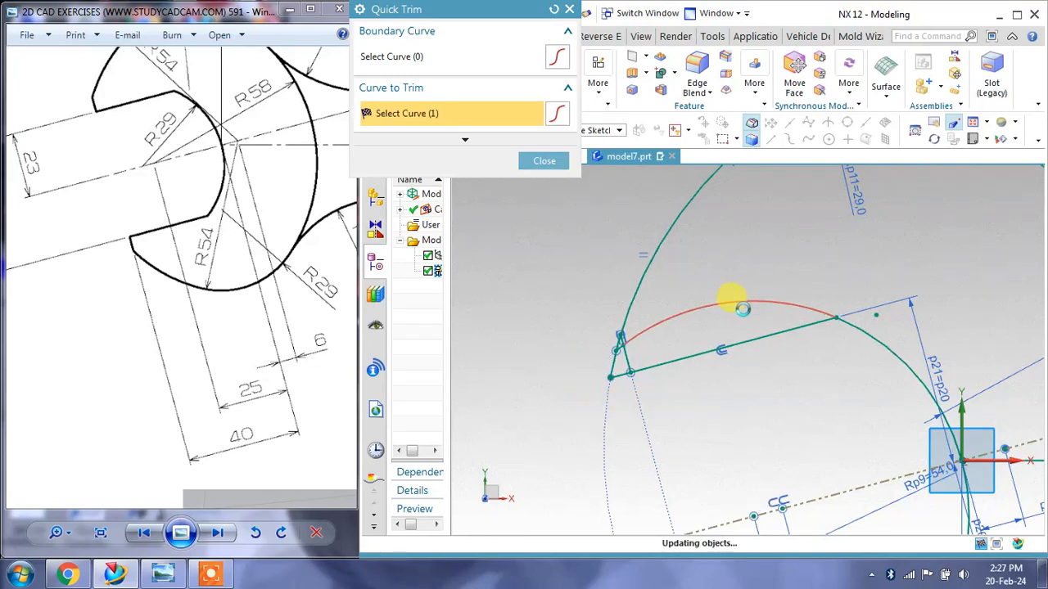
Finish the upper jaw tip by trimming the leftover mouth circle piece and the R54 arc and offset line ends beyond the slanted line.
{"action": "scroll", "coordinate": [624, 349], "scroll_direction": "up", "scroll_amount": 2}
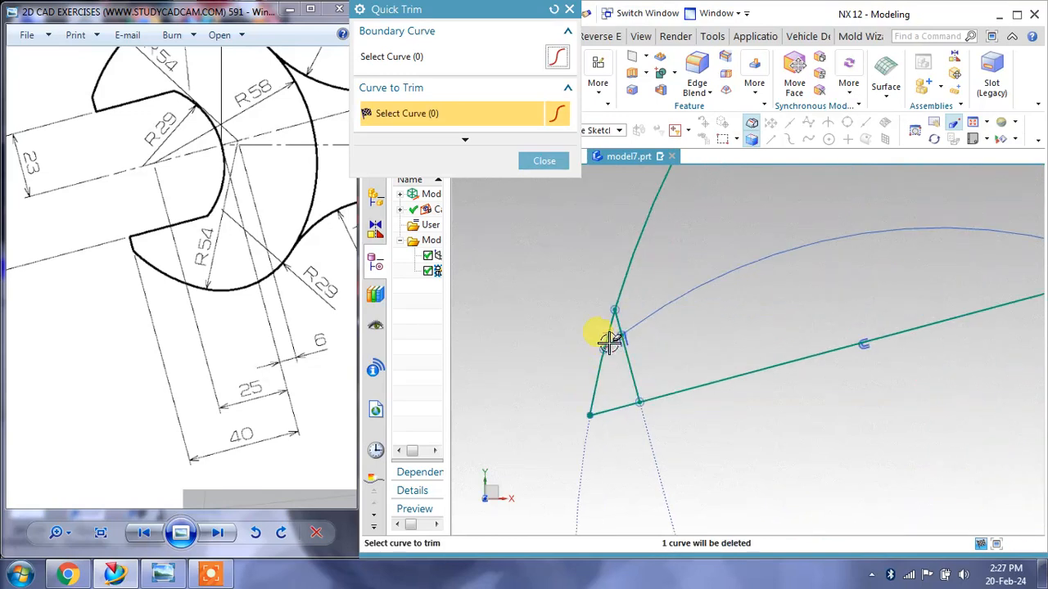
{"action": "left_click", "coordinate": [610, 337]}
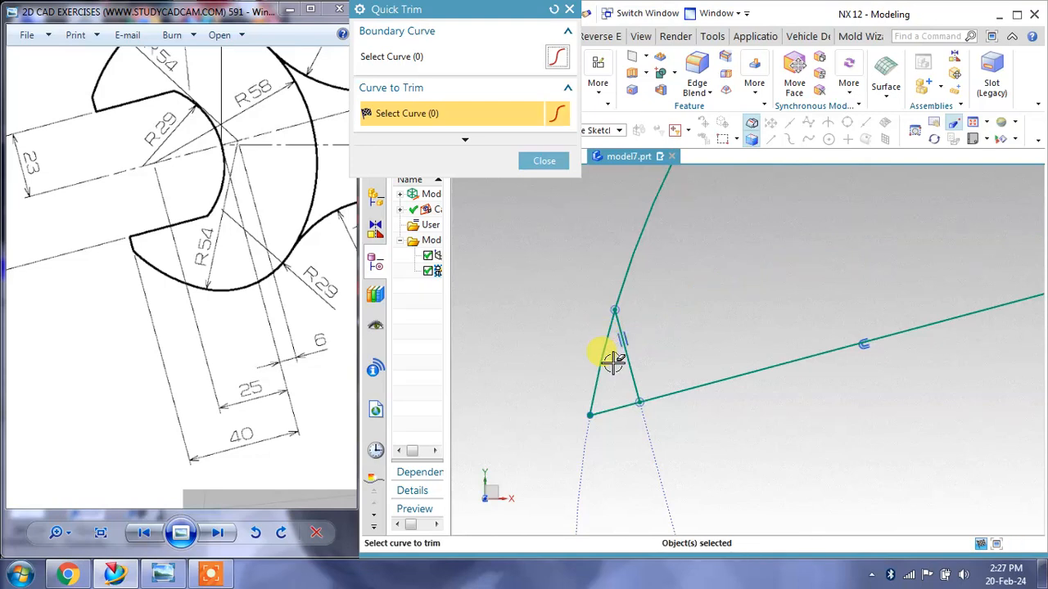
{"action": "left_click", "coordinate": [604, 353]}
{"action": "left_click", "coordinate": [617, 401]}
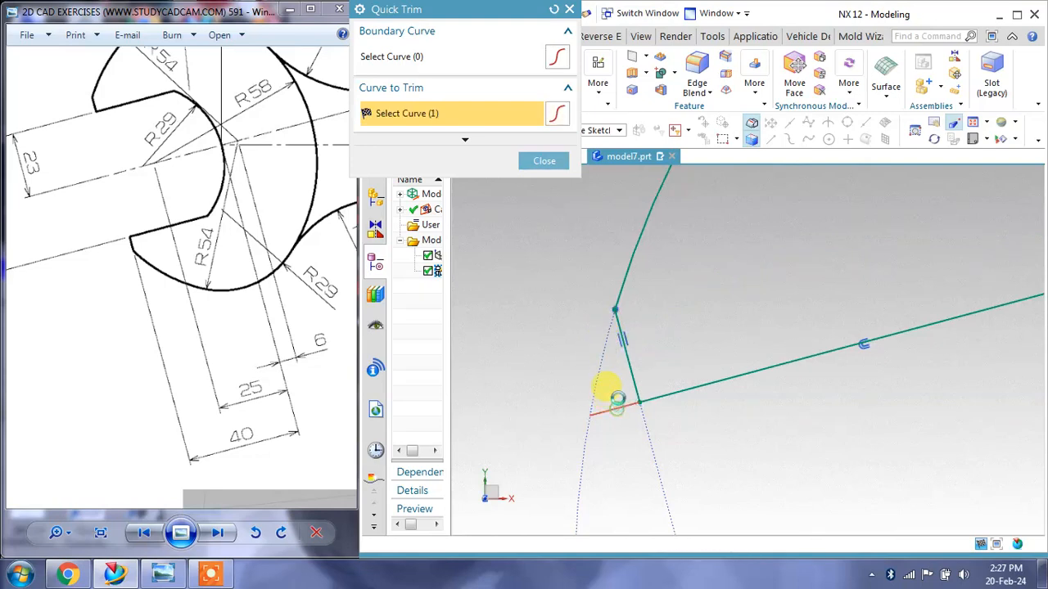
{"action": "scroll", "coordinate": [648, 354], "scroll_direction": "down", "scroll_amount": 4}
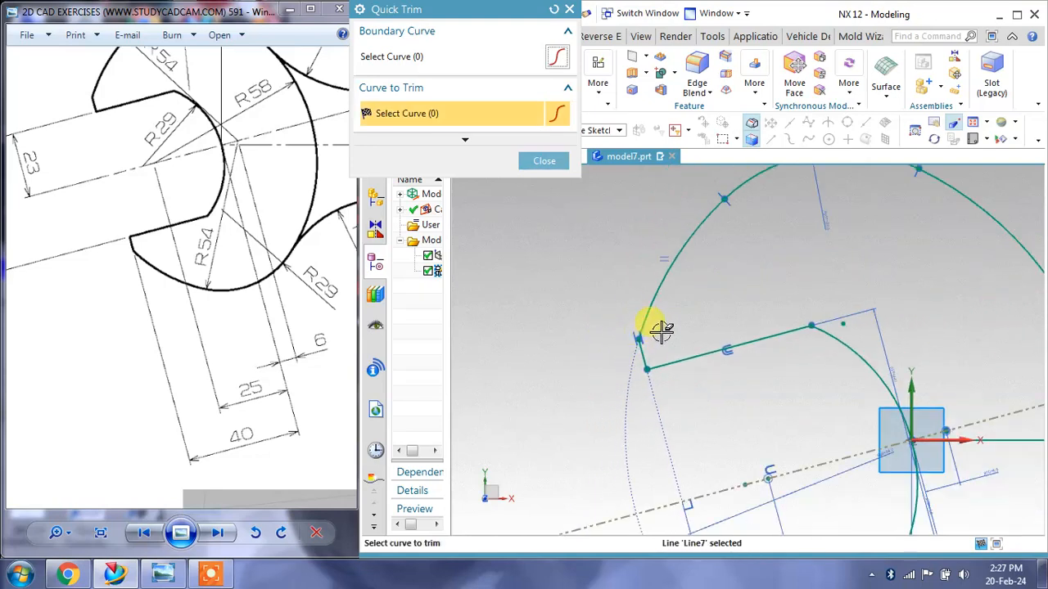
{"action": "scroll", "coordinate": [661, 329], "scroll_direction": "down", "scroll_amount": 2}
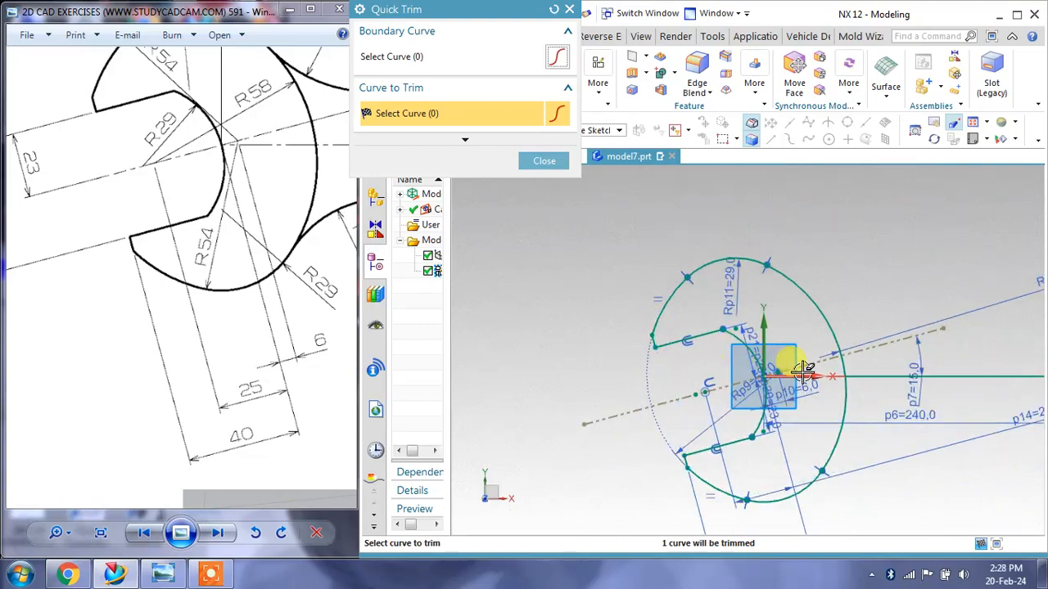
{"action": "mouse_move", "coordinate": [797, 375]}
{"action": "middle_mouse_down", "text": "shift"}
{"action": "mouse_move", "coordinate": [713, 324]}
{"action": "mouse_move", "coordinate": [670, 317]}
{"action": "middle_mouse_up", "text": "shift"}
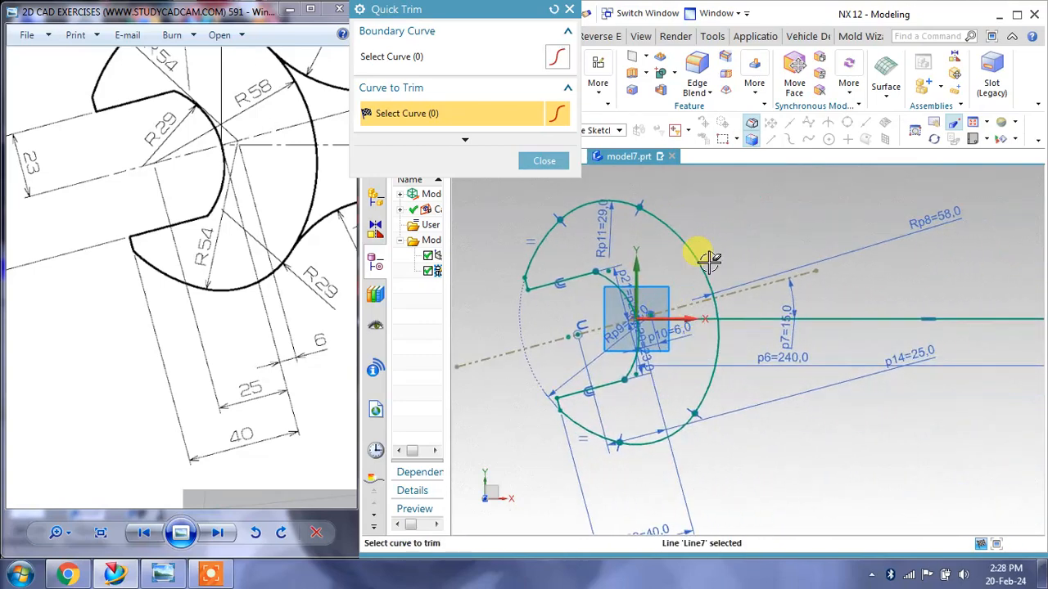
{"action": "middle_click_drag", "start_coordinate": [669, 521], "coordinate": [664, 472], "text": "shift"}
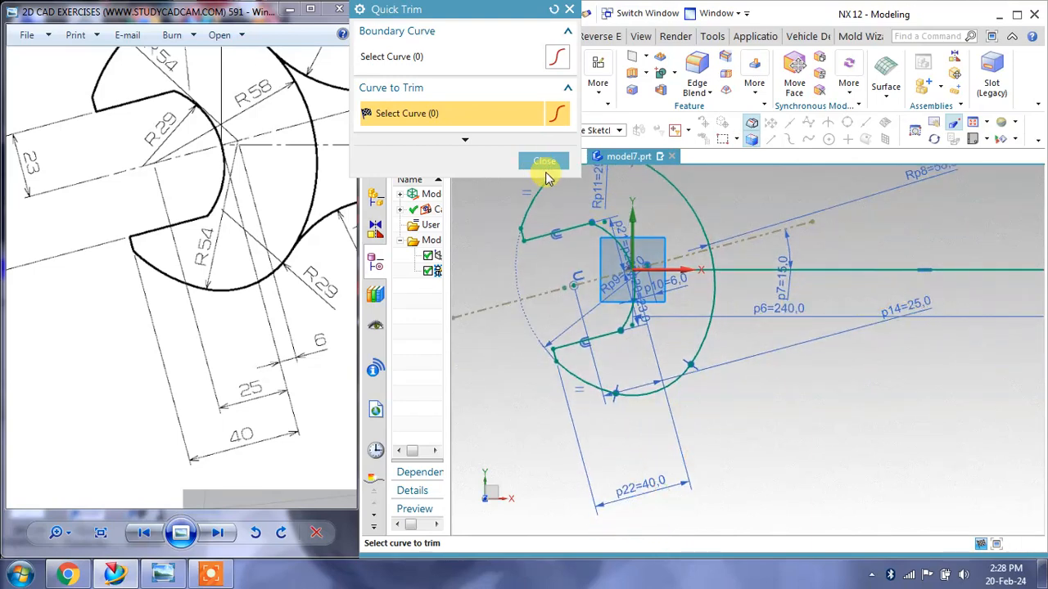
{"action": "left_click", "coordinate": [545, 162]}
Rearrange the 25, 40 and 6 mm dimensions in rows below the jaw.
{"action": "left_click_drag", "start_coordinate": [907, 304], "coordinate": [618, 347]}
{"action": "mouse_move", "coordinate": [695, 473]}
{"action": "left_mouse_down"}
{"action": "mouse_move", "coordinate": [634, 428]}
{"action": "mouse_move", "coordinate": [629, 374]}
{"action": "mouse_move", "coordinate": [654, 459]}
{"action": "left_mouse_up"}
{"action": "left_click_drag", "start_coordinate": [624, 350], "coordinate": [644, 421]}
{"action": "left_click_drag", "start_coordinate": [669, 311], "coordinate": [717, 403]}
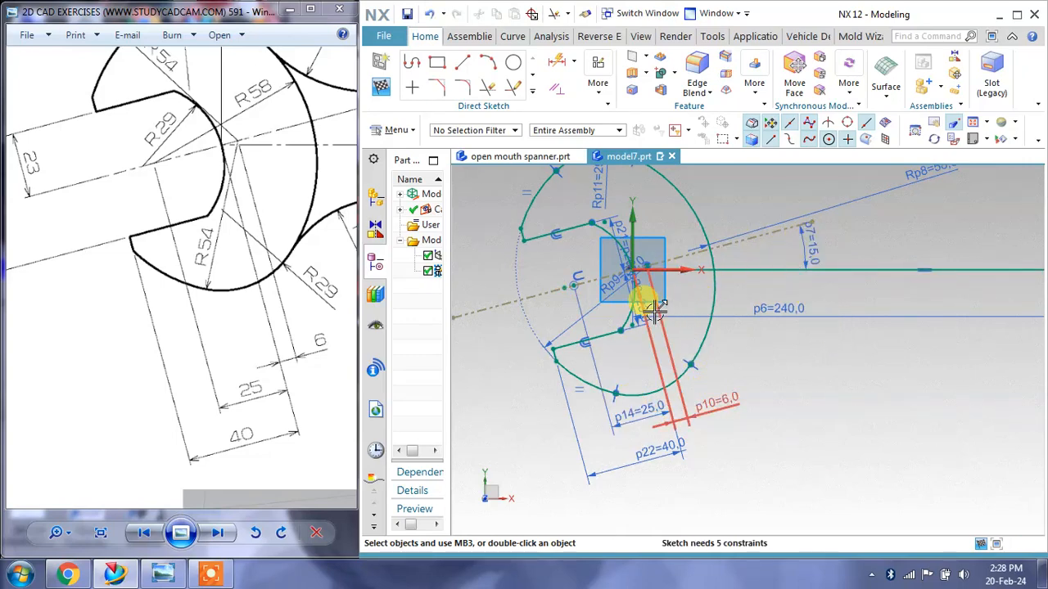
Reposition the lower mouth line's 23 mm dimension inside the mouth opening, clear of the mouth arc.
{"action": "scroll", "coordinate": [642, 304], "scroll_direction": "up", "scroll_amount": 3}
{"action": "scroll", "coordinate": [557, 227], "scroll_direction": "down", "scroll_amount": 2}
{"action": "scroll", "coordinate": [680, 303], "scroll_direction": "up", "scroll_amount": 2}
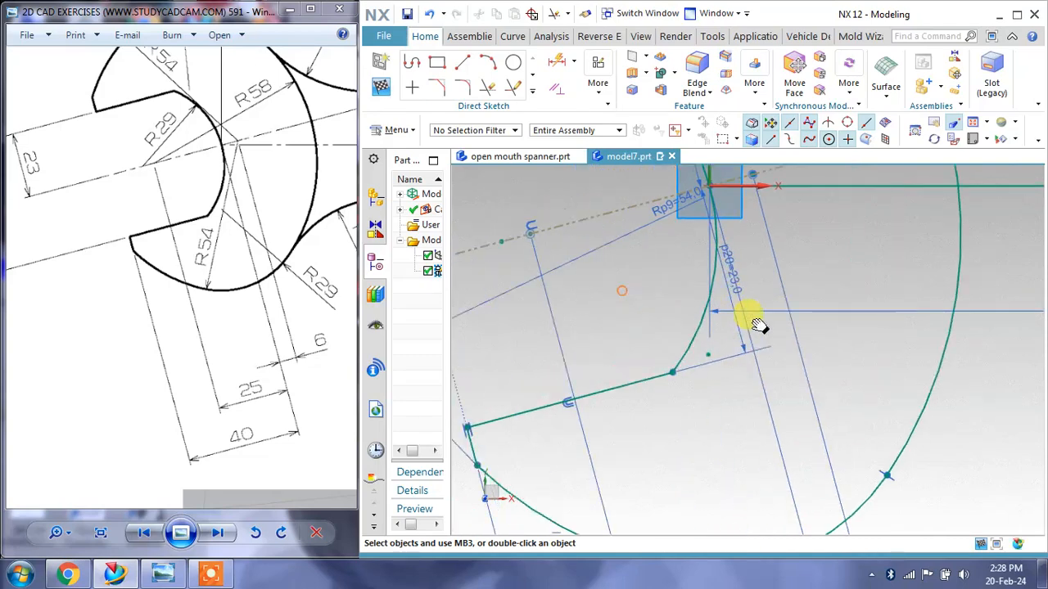
{"action": "left_click", "coordinate": [773, 337]}
{"action": "key", "text": "Delete"}
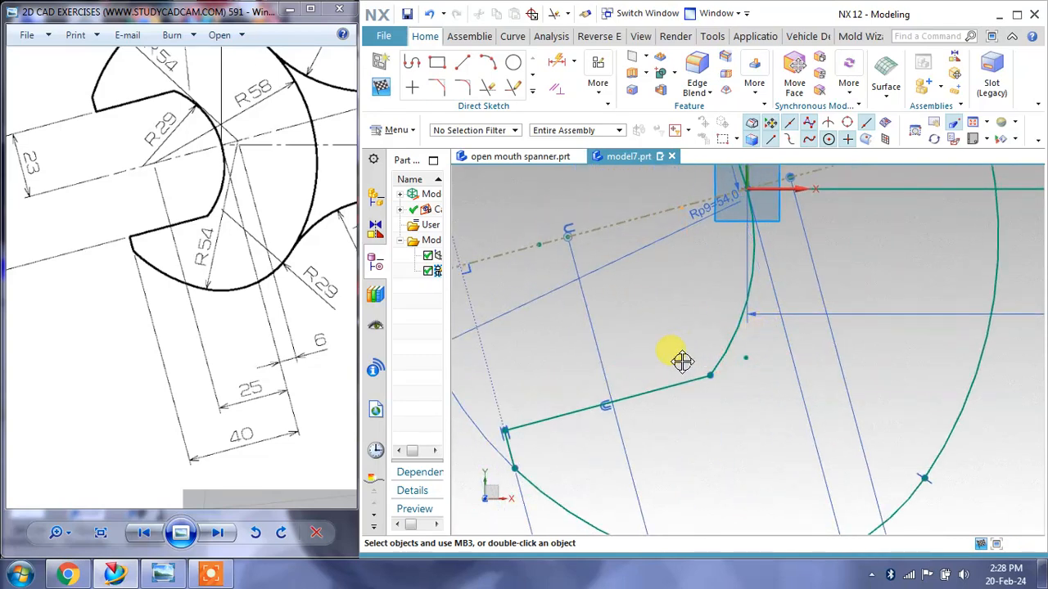
{"action": "scroll", "coordinate": [695, 304], "scroll_direction": "down", "scroll_amount": 3}
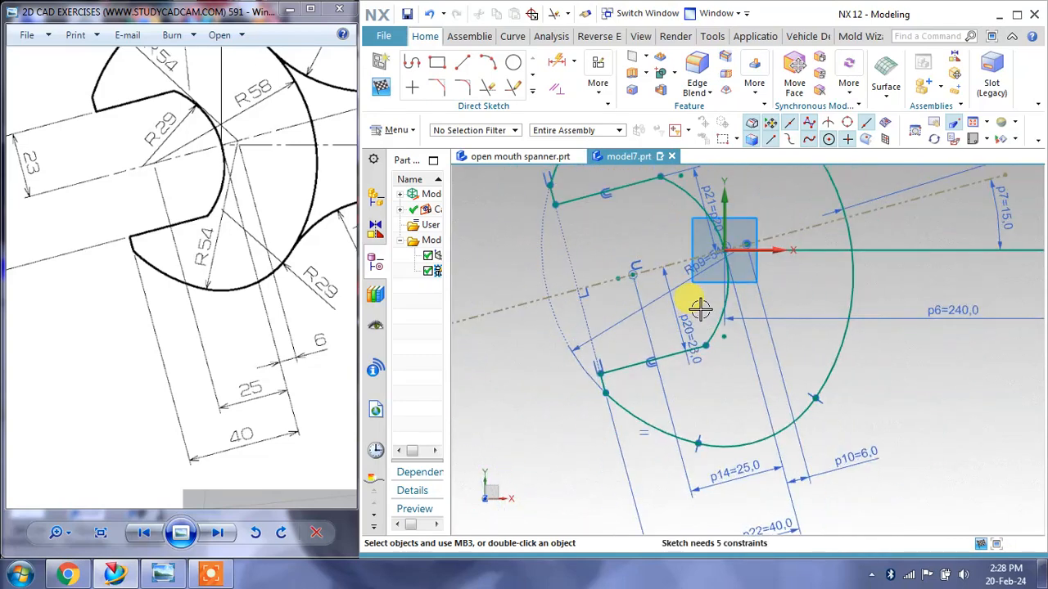
{"action": "mouse_move", "coordinate": [700, 308]}
{"action": "middle_mouse_down"}
{"action": "mouse_move", "coordinate": [697, 417]}
{"action": "mouse_move", "coordinate": [696, 338]}
{"action": "middle_mouse_up"}
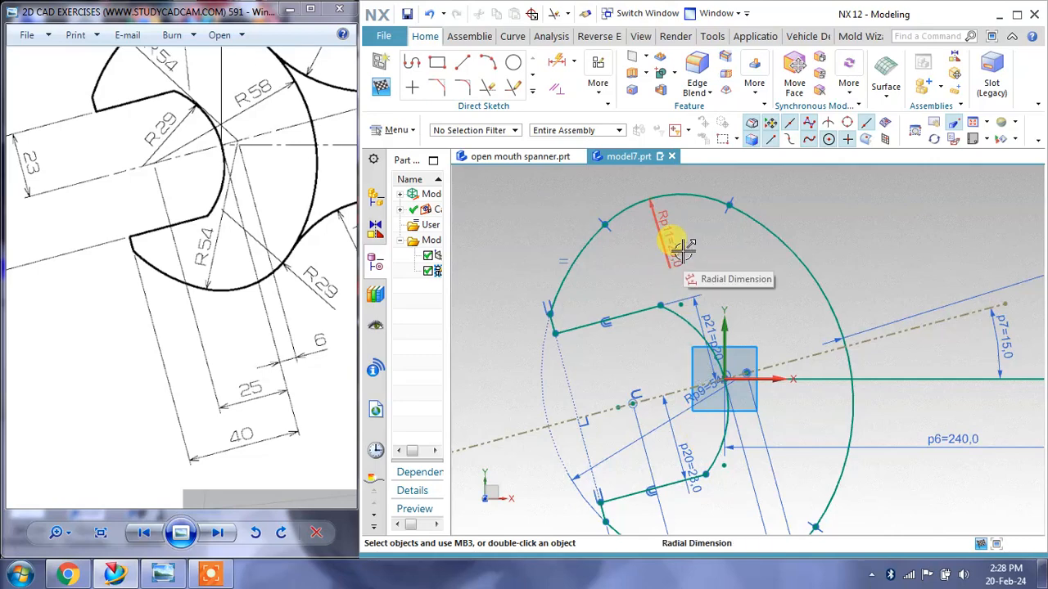
Move the R58 dimension beside the upper part of the jaw's outer arc.
{"action": "scroll", "coordinate": [653, 354], "scroll_direction": "down", "scroll_amount": 4}
{"action": "scroll", "coordinate": [882, 303], "scroll_direction": "up", "scroll_amount": 4}
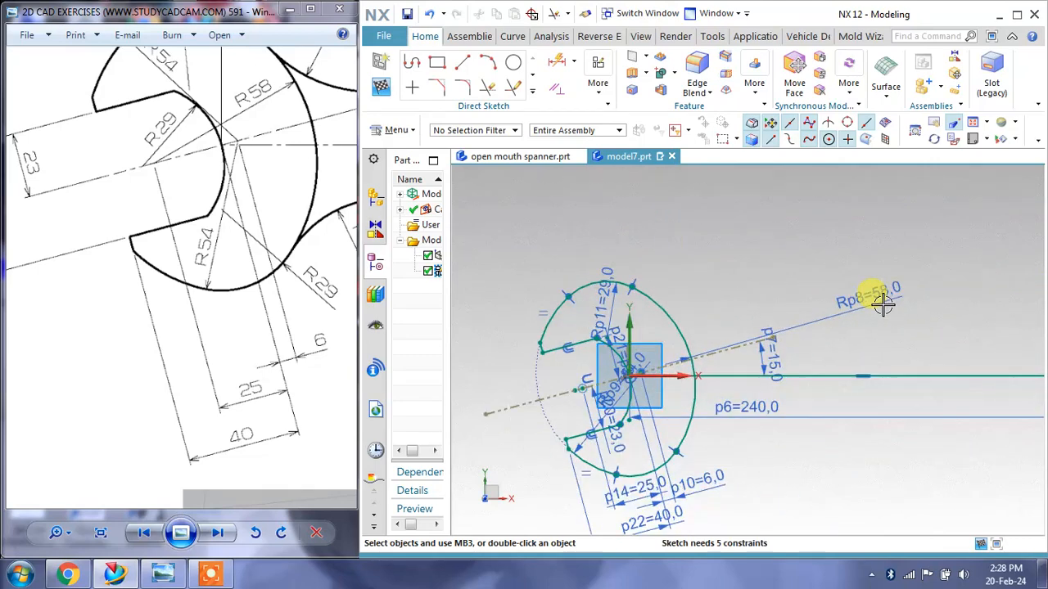
{"action": "left_click_drag", "start_coordinate": [881, 304], "coordinate": [542, 262]}
{"action": "scroll", "coordinate": [688, 253], "scroll_direction": "down", "scroll_amount": 3}
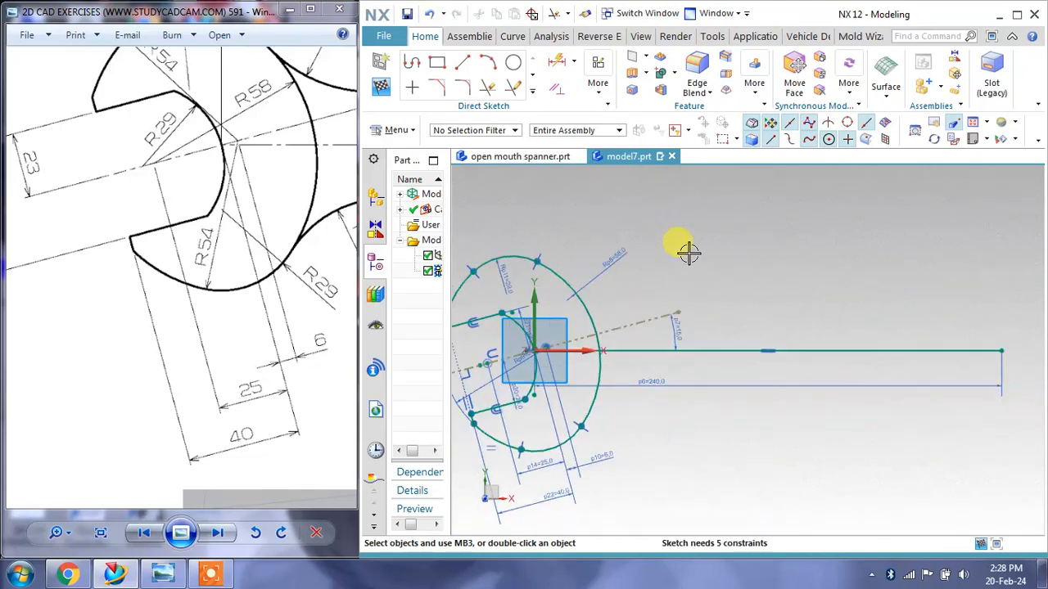
{"action": "middle_click_drag", "start_coordinate": [688, 253], "coordinate": [832, 262], "text": "shift"}
{"action": "scroll", "coordinate": [676, 318], "scroll_direction": "up", "scroll_amount": 4}
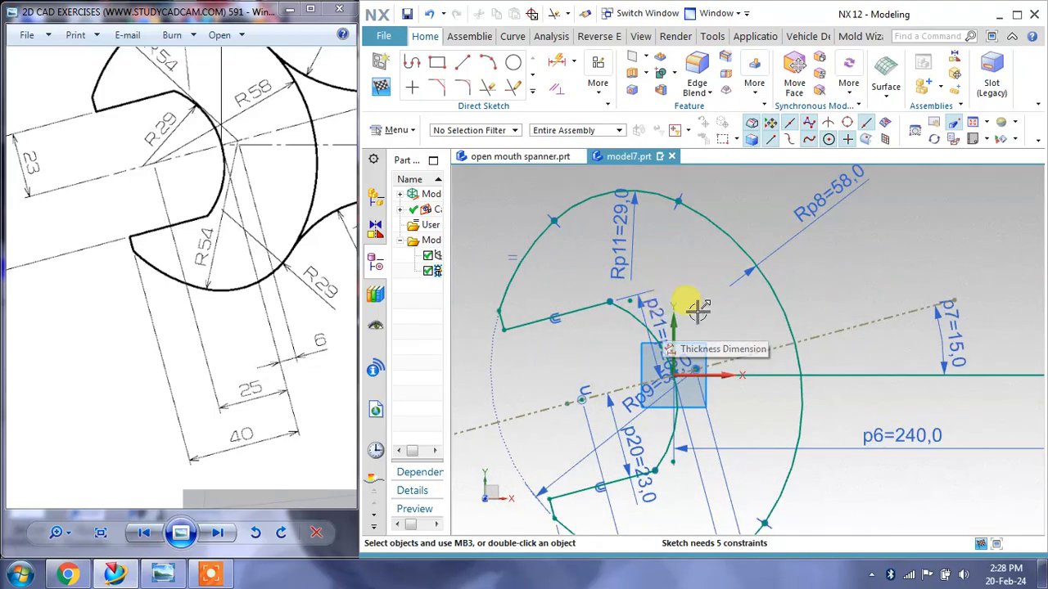
{"action": "mouse_move", "coordinate": [673, 386]}
{"action": "middle_mouse_down", "text": "shift"}
{"action": "mouse_move", "coordinate": [676, 267]}
{"action": "mouse_move", "coordinate": [691, 348]}
{"action": "middle_mouse_up", "text": "shift"}
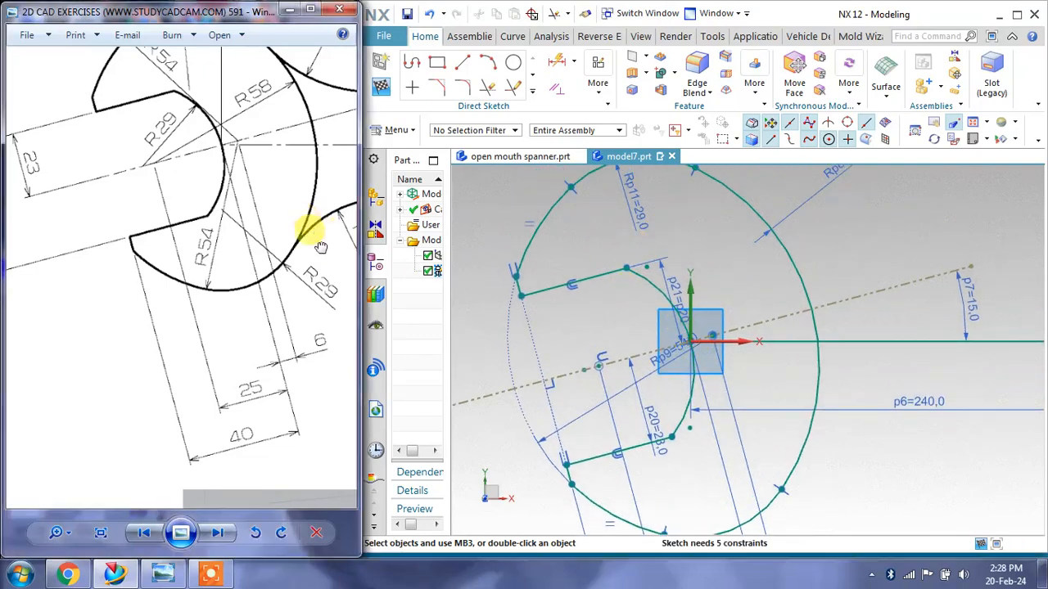
Tidy the remaining labels: R54 beside the lower jaw arc, the upper mouth dimension inside the opening, and R58 closer to its arc.
{"action": "left_click_drag", "start_coordinate": [319, 237], "coordinate": [321, 293]}
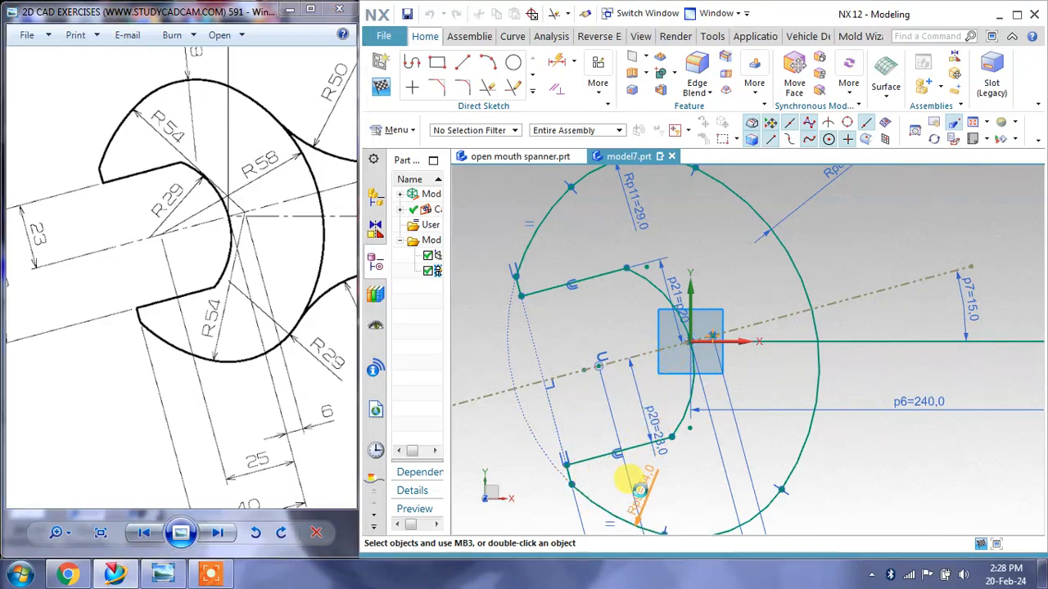
{"action": "left_click", "coordinate": [677, 298]}
{"action": "key", "text": "Delete"}
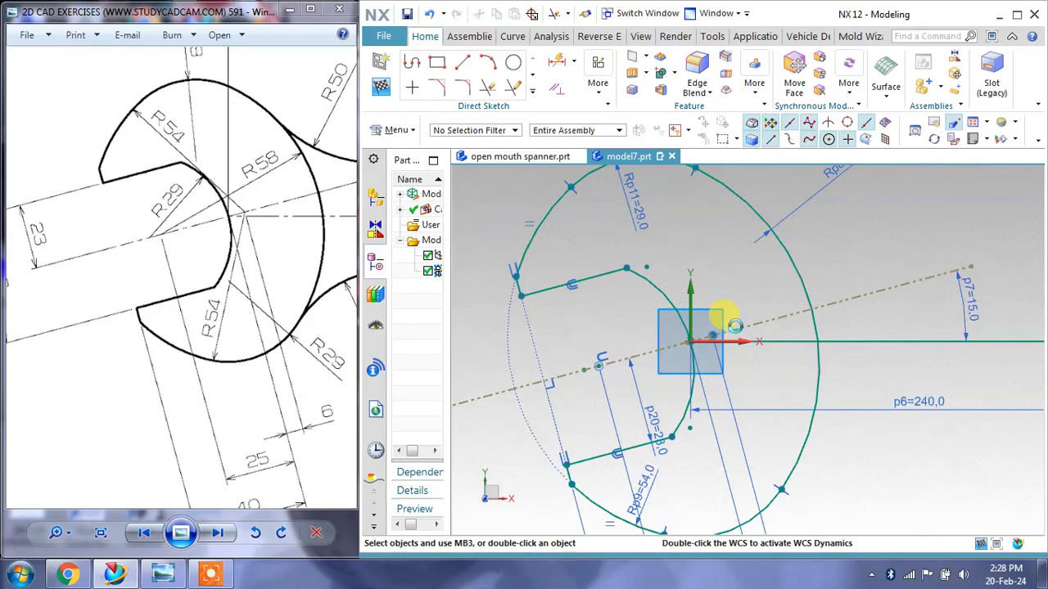
{"action": "key", "text": "ctrl+z"}
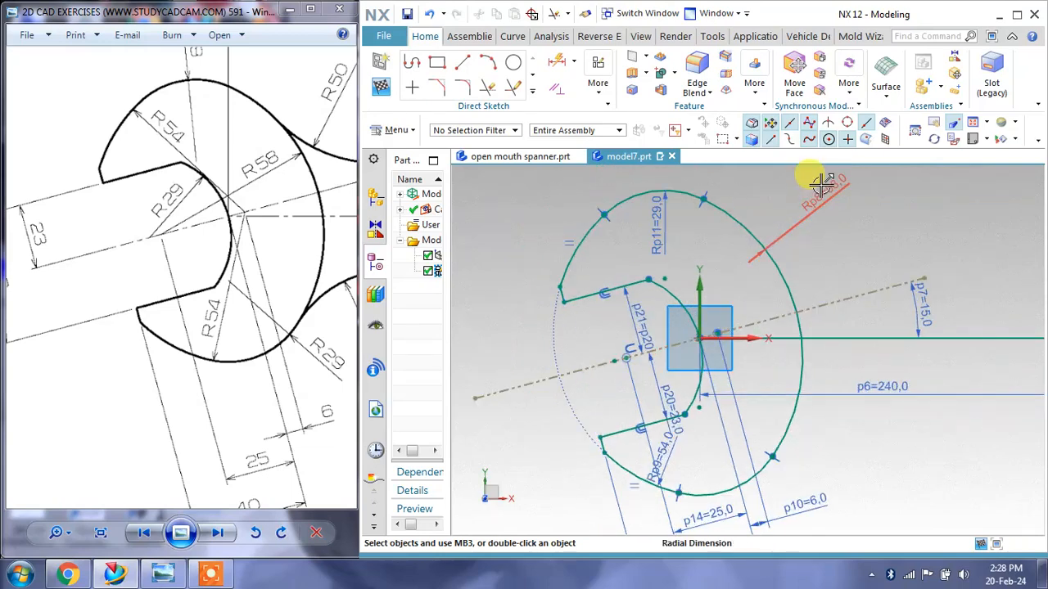
{"action": "left_click_drag", "start_coordinate": [807, 173], "coordinate": [765, 228]}
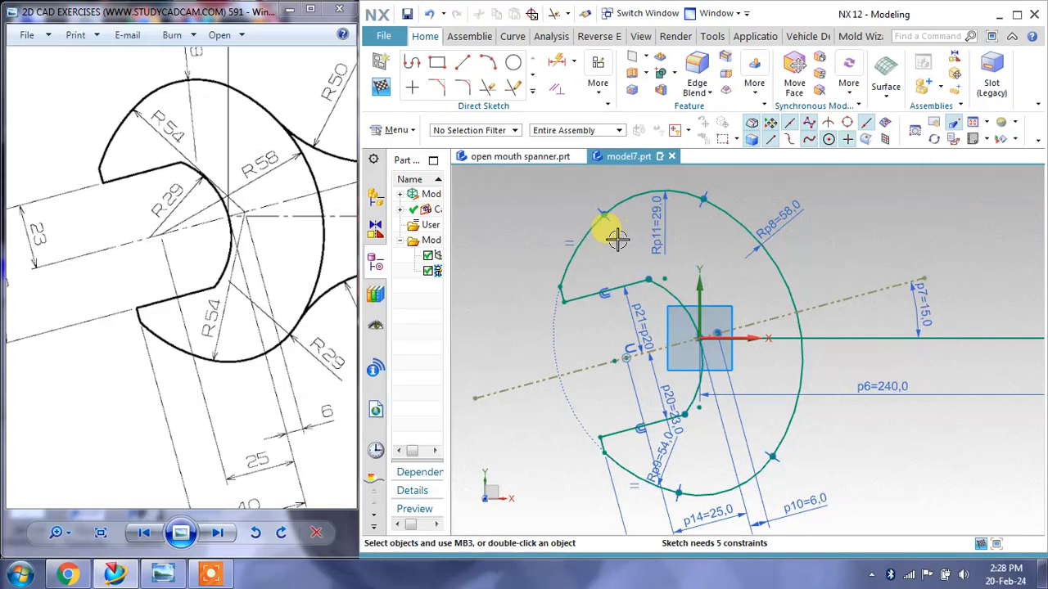
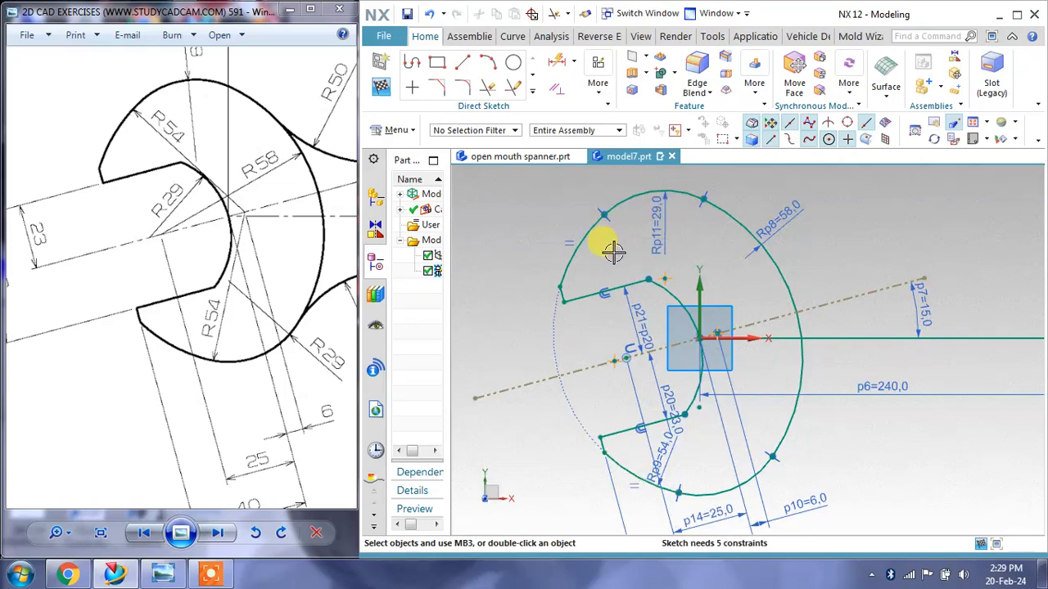
{"action": "left_click", "coordinate": [557, 63]}
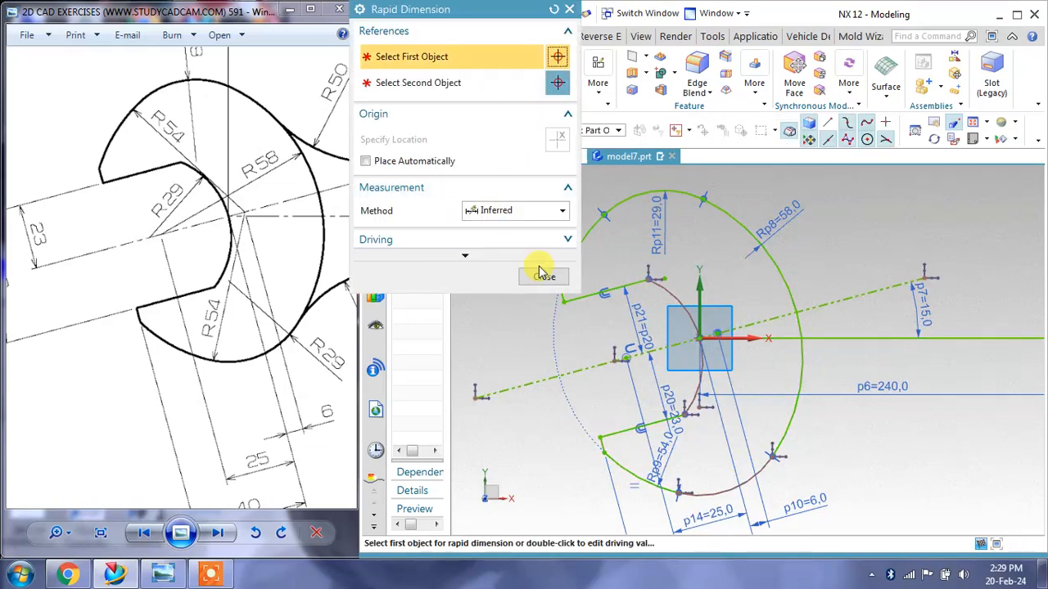
{"action": "middle_click_drag", "start_coordinate": [678, 227], "coordinate": [732, 230], "text": "shift"}
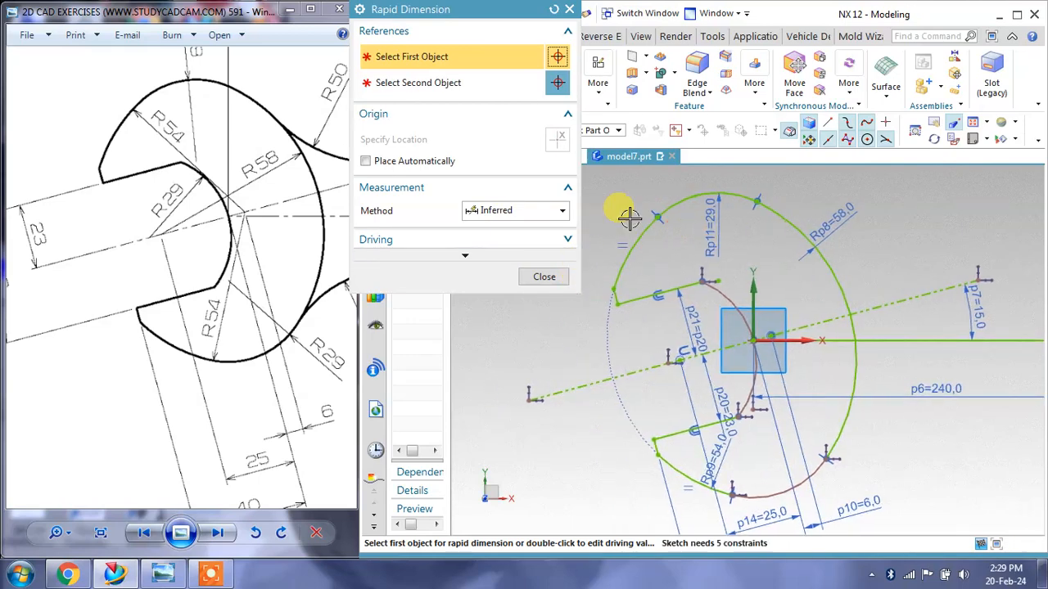
{"action": "left_click", "coordinate": [571, 9]}
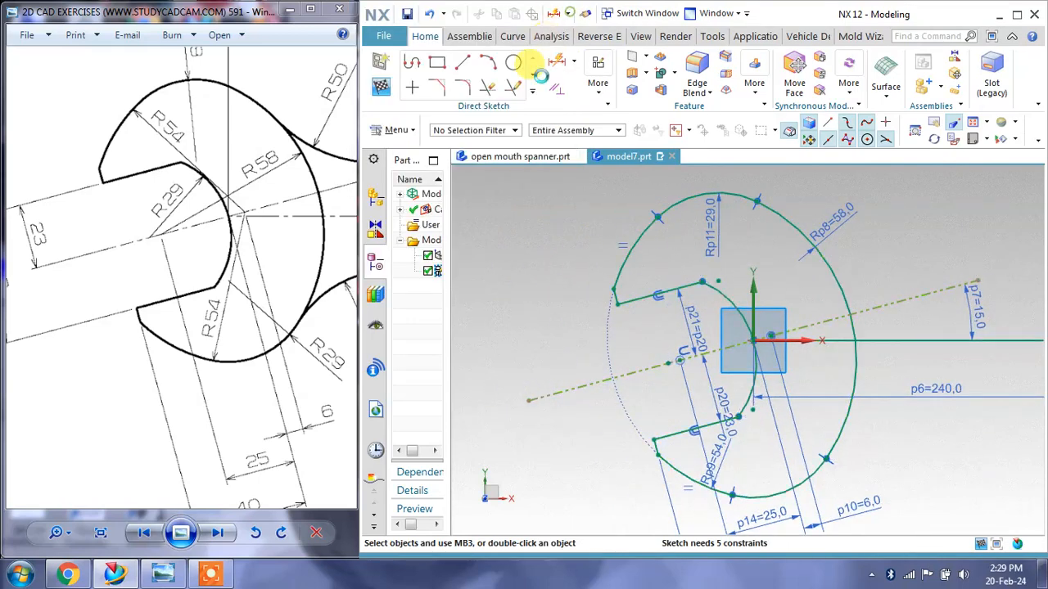
Try to add a radial dimension to the first jaw's upper outer arc.
{"action": "left_click", "coordinate": [578, 67]}
{"action": "left_click", "coordinate": [584, 123]}
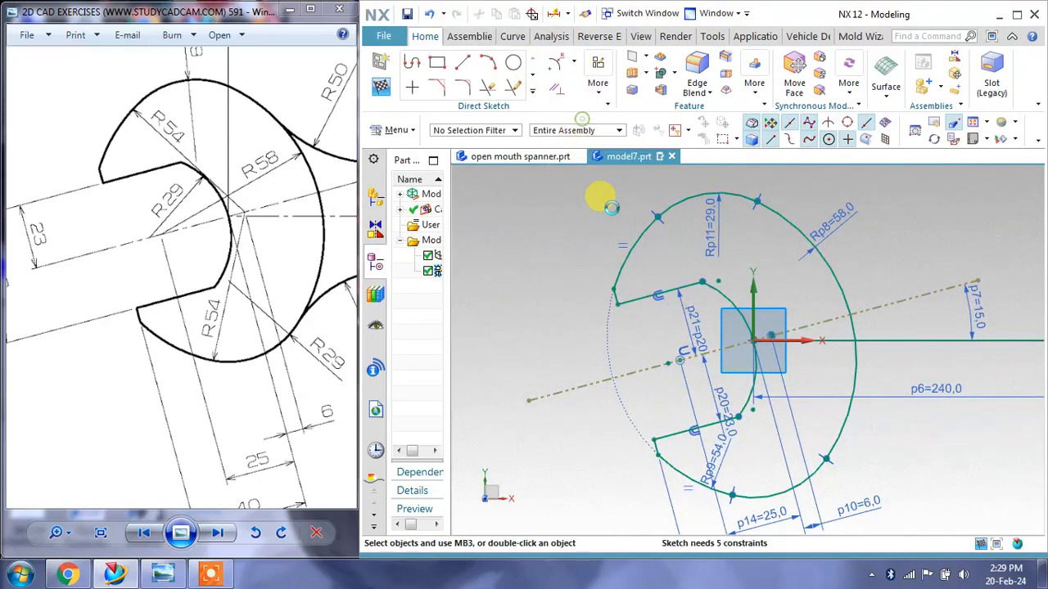
{"action": "left_click", "coordinate": [638, 244]}
{"action": "left_click", "coordinate": [700, 261]}
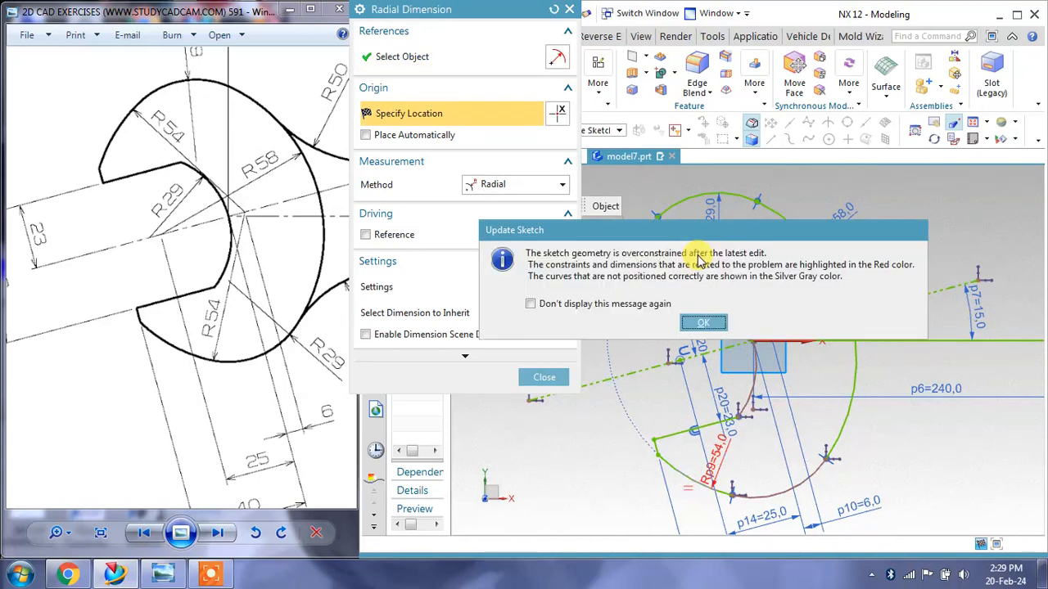
{"action": "left_click", "coordinate": [703, 323]}
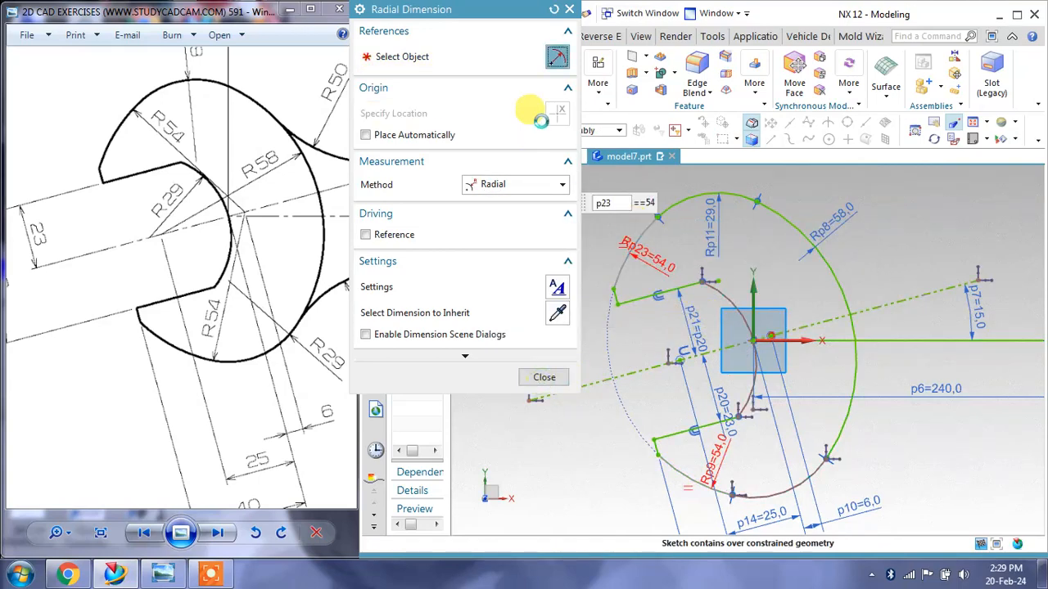
{"action": "key", "text": "Escape"}
{"action": "left_click", "coordinate": [434, 15]}
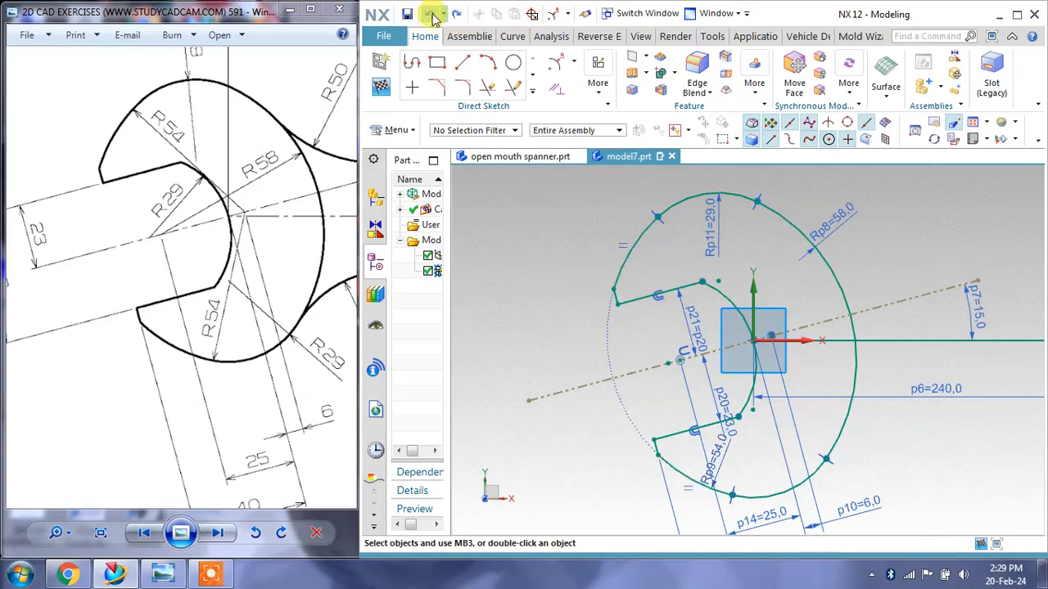
Examine the second jaw in the reference drawing and the free end of the sketch's 240 mm line.
{"action": "mouse_move", "coordinate": [748, 299]}
{"action": "middle_mouse_down", "text": "shift"}
{"action": "mouse_move", "coordinate": [791, 327]}
{"action": "mouse_move", "coordinate": [741, 288]}
{"action": "middle_mouse_up", "text": "shift"}
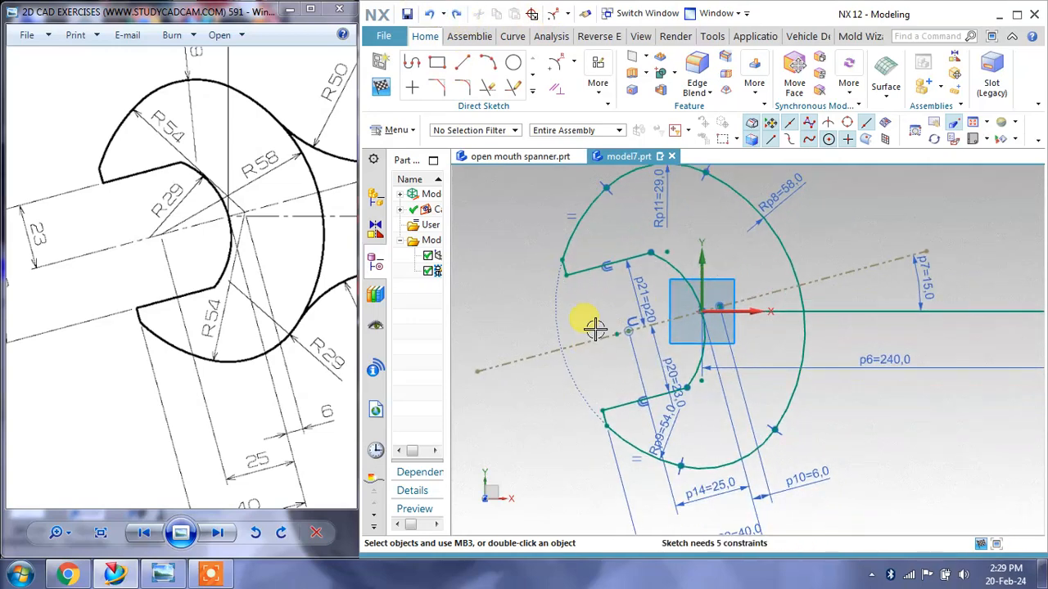
{"action": "scroll", "coordinate": [614, 300], "scroll_direction": "down", "scroll_amount": 3}
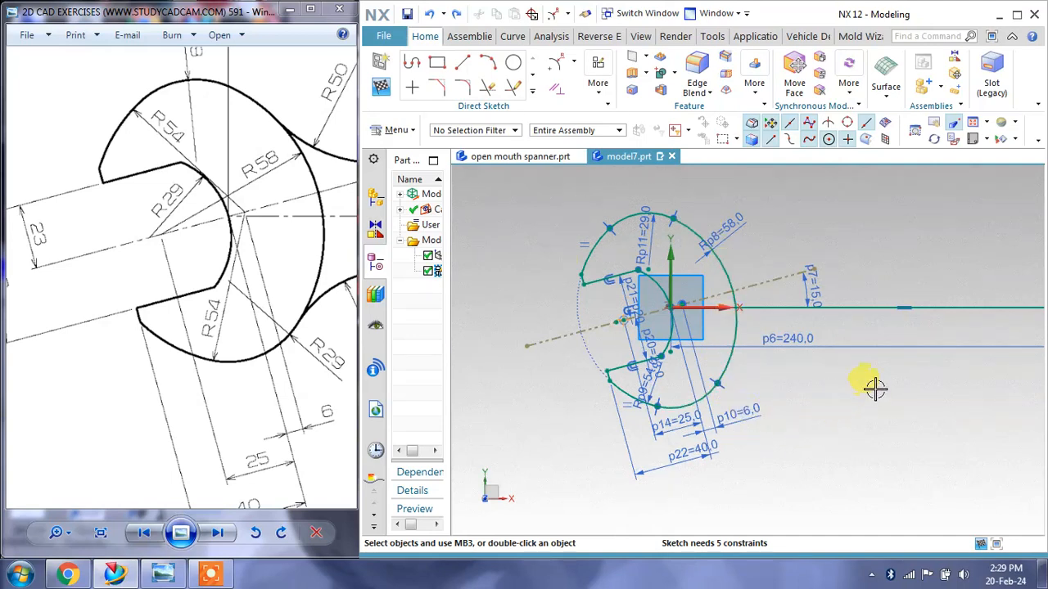
{"action": "mouse_move", "coordinate": [875, 390]}
{"action": "middle_mouse_down", "text": "shift"}
{"action": "mouse_move", "coordinate": [802, 382]}
{"action": "mouse_move", "coordinate": [889, 390]}
{"action": "mouse_move", "coordinate": [803, 383]}
{"action": "mouse_move", "coordinate": [732, 358]}
{"action": "middle_mouse_up", "text": "shift"}
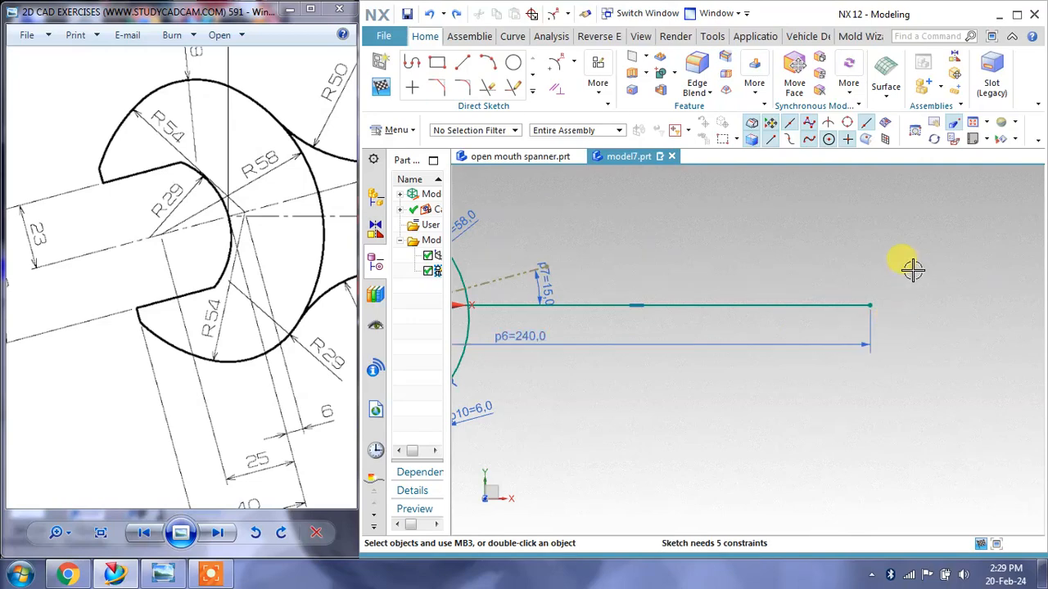
{"action": "left_click_drag", "start_coordinate": [297, 346], "coordinate": [133, 356]}
{"action": "left_click_drag", "start_coordinate": [253, 355], "coordinate": [135, 364]}
{"action": "scroll", "coordinate": [161, 365], "scroll_direction": "down", "scroll_amount": 3}
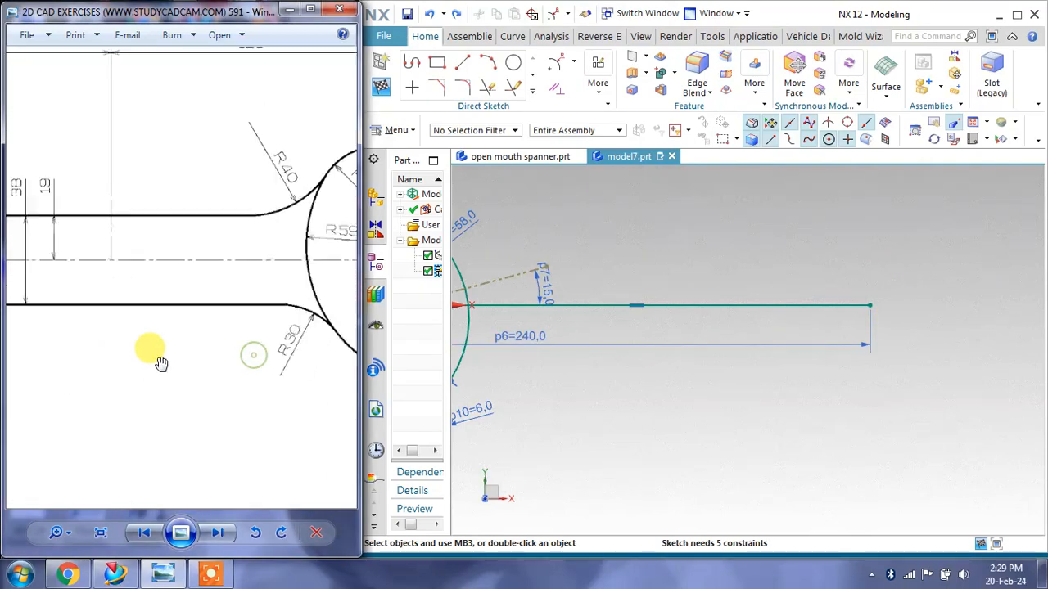
{"action": "left_click_drag", "start_coordinate": [214, 362], "coordinate": [120, 375]}
{"action": "scroll", "coordinate": [260, 205], "scroll_direction": "up", "scroll_amount": 2}
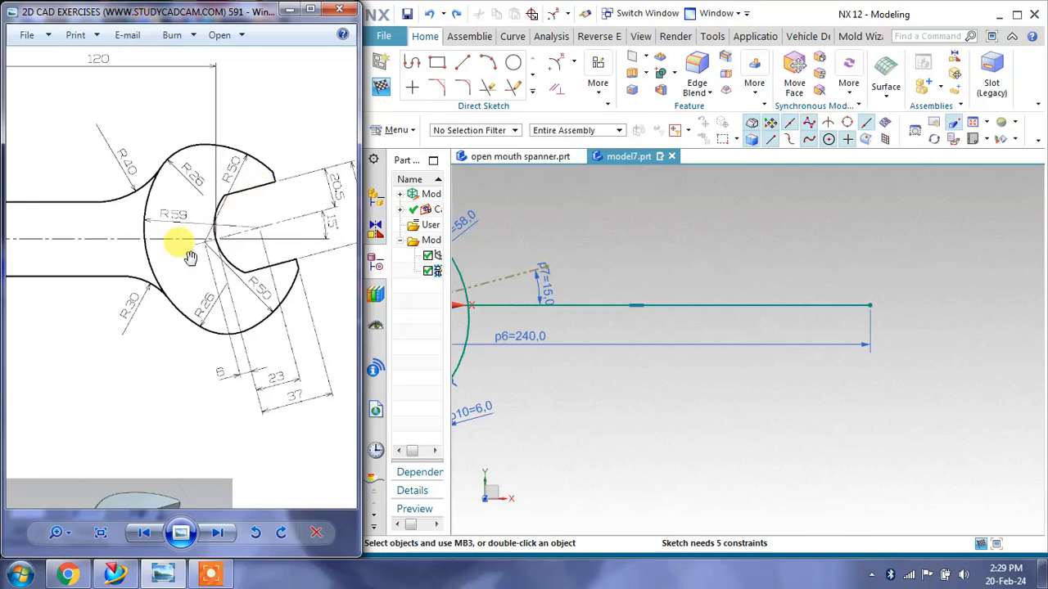
Sketch a slanted line rising to the right across the area just beyond the 240 mm line's free end.
{"action": "left_click", "coordinate": [461, 63]}
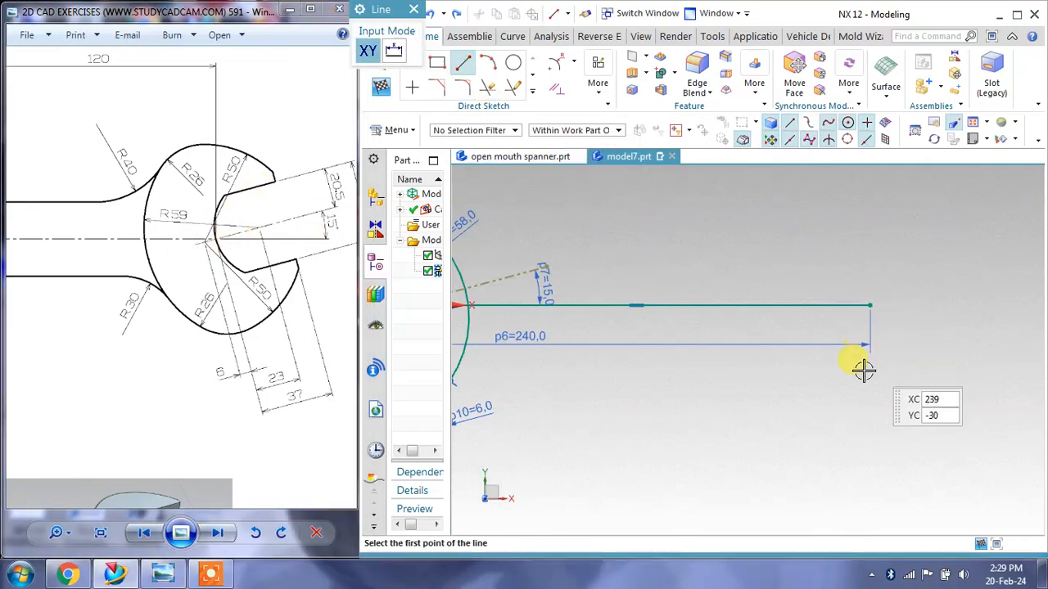
{"action": "left_click", "coordinate": [786, 391]}
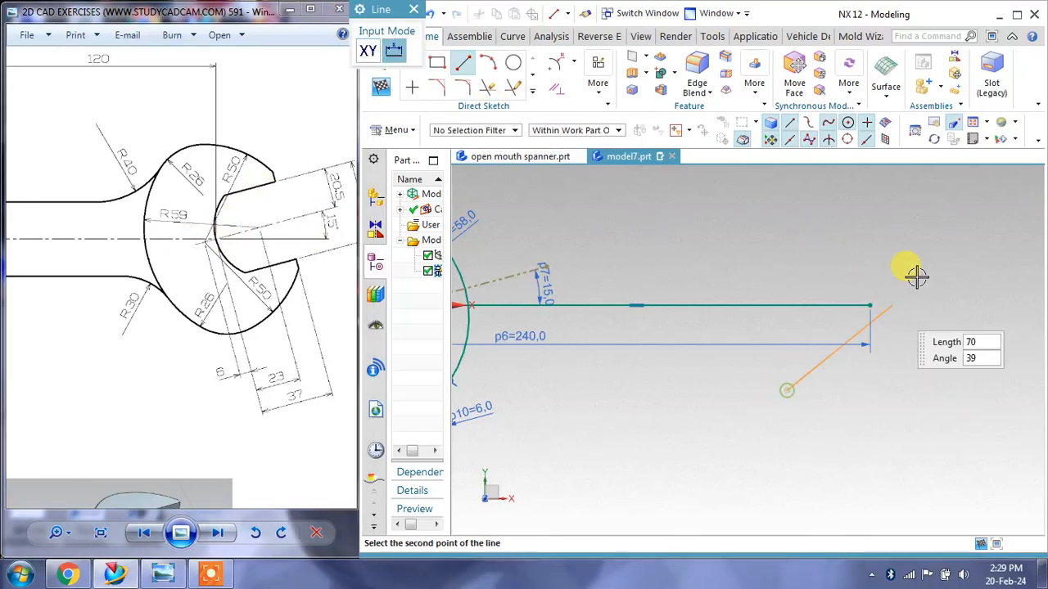
{"action": "left_click", "coordinate": [967, 249]}
{"action": "key", "text": "Escape"}
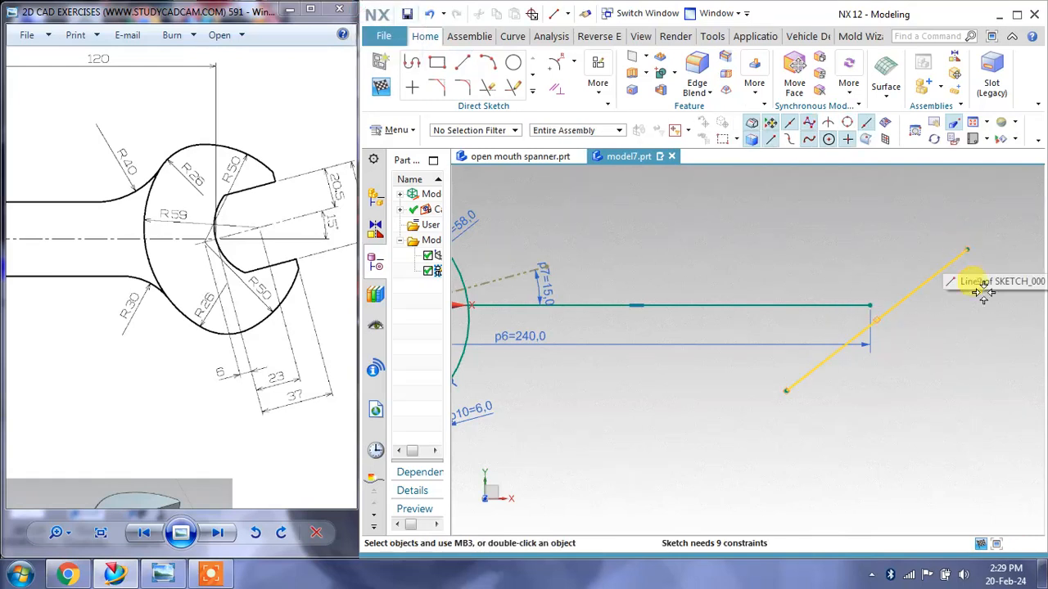
Make the slanted line's midpoint coincident with the end point of the 240 mm line.
{"action": "left_click", "coordinate": [554, 88]}
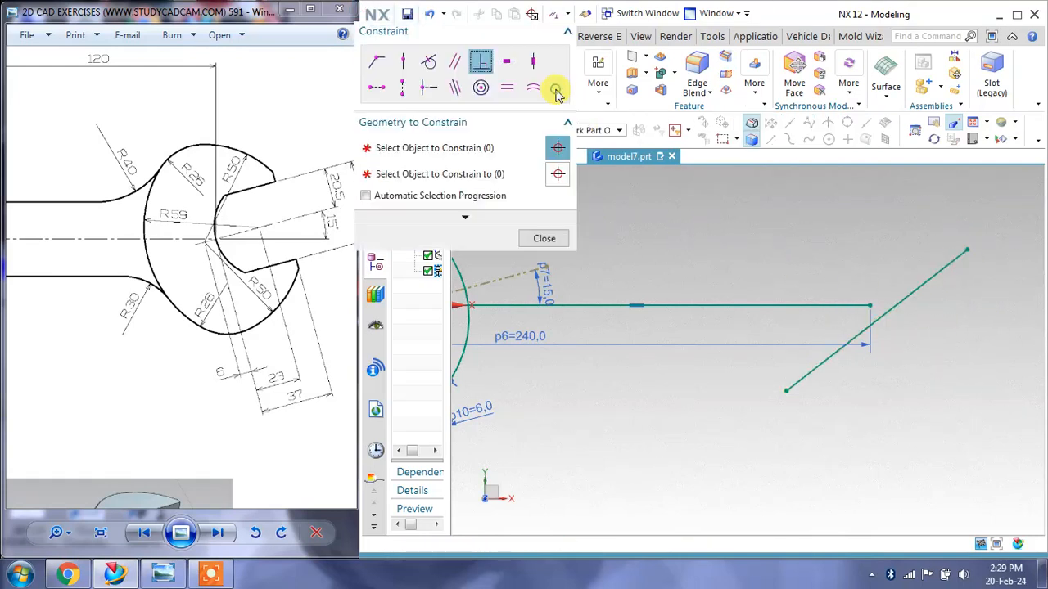
{"action": "left_click", "coordinate": [378, 64]}
{"action": "left_click", "coordinate": [870, 306]}
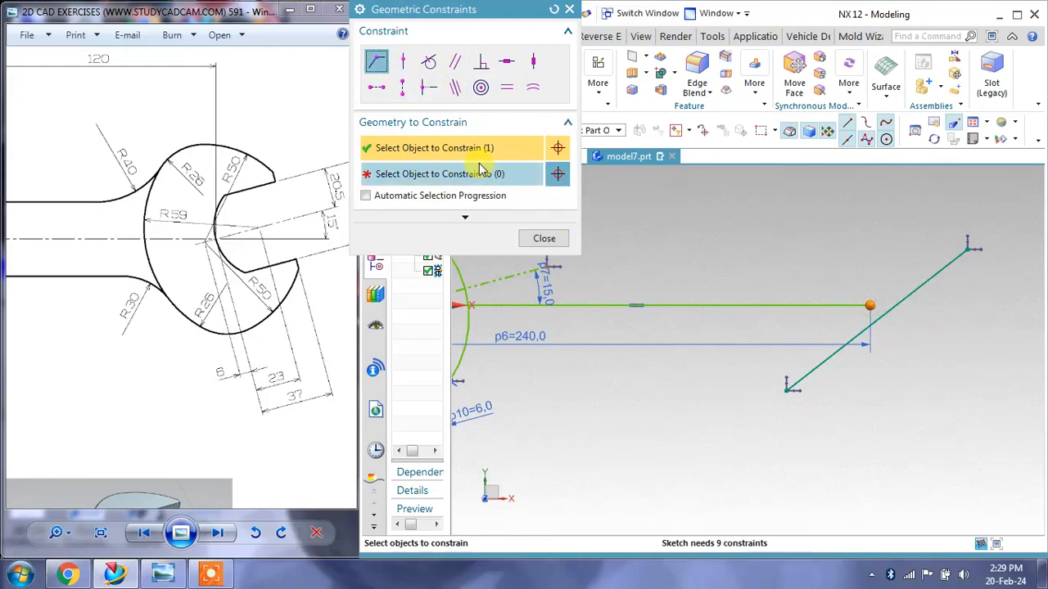
{"action": "left_click", "coordinate": [879, 318]}
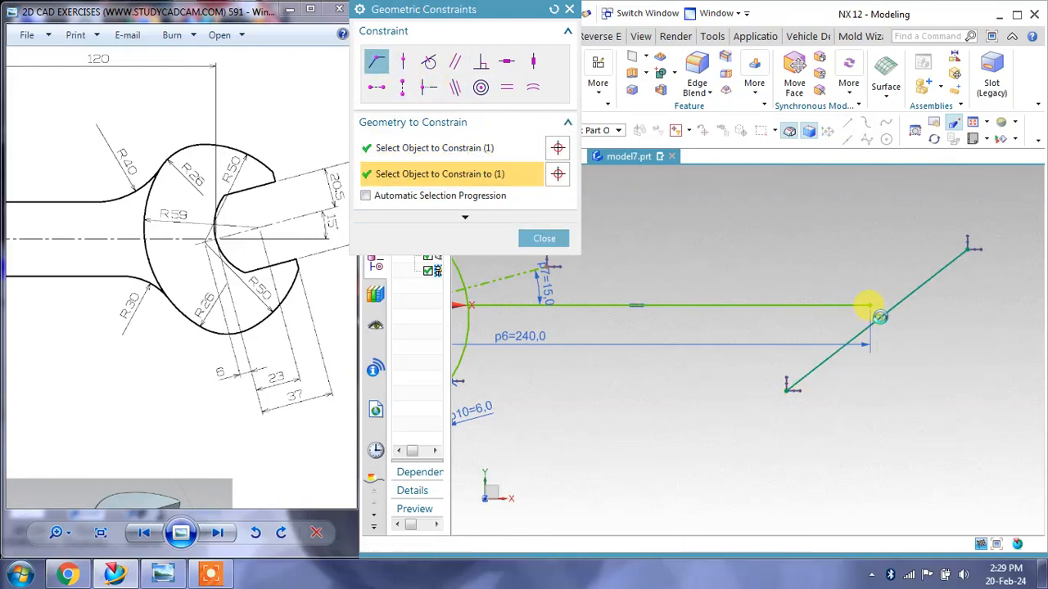
{"action": "left_click", "coordinate": [553, 241]}
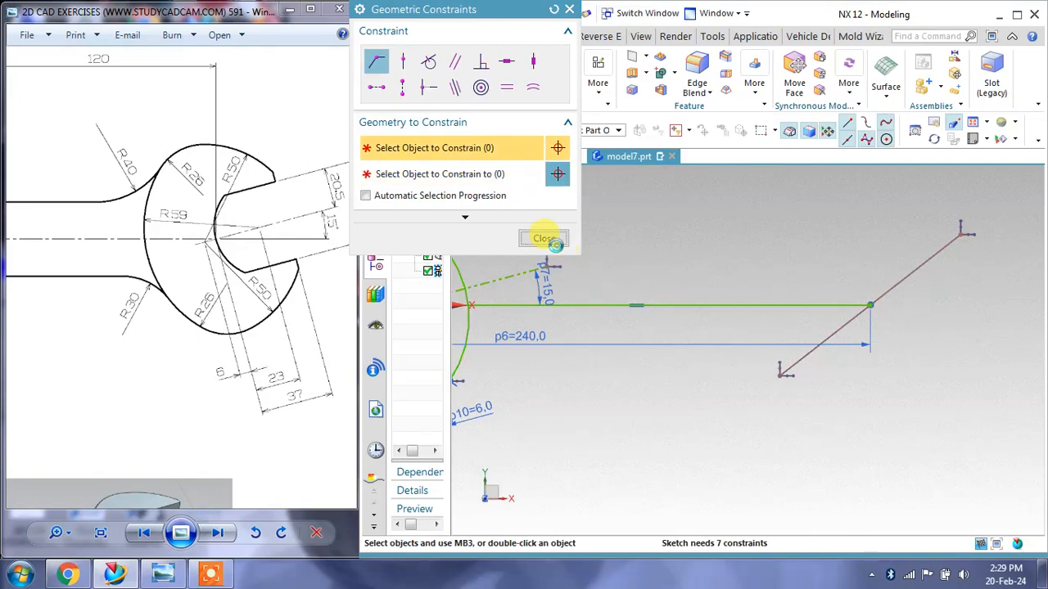
Lengthen the slanted line about its midpoint and convert it to a reference line.
{"action": "left_click_drag", "start_coordinate": [778, 377], "coordinate": [734, 409]}
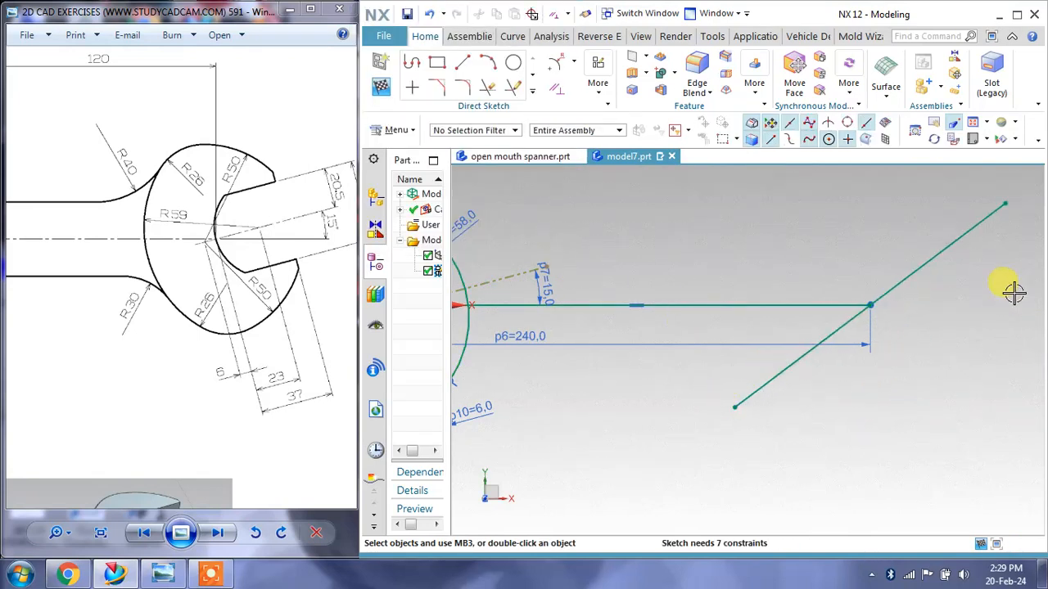
{"action": "left_click", "coordinate": [931, 259]}
{"action": "left_click", "coordinate": [962, 293]}
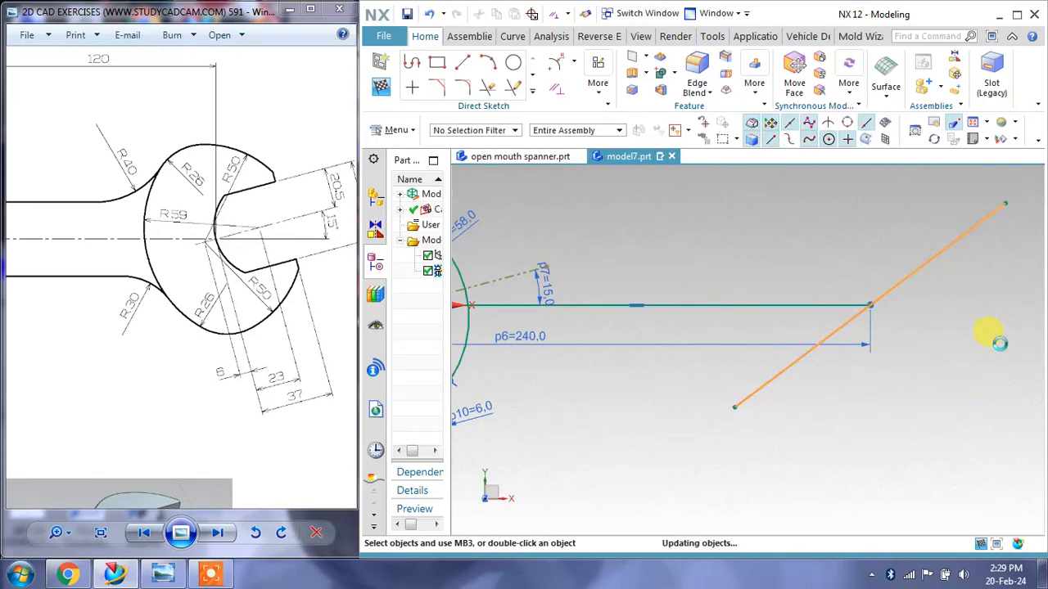
Add an angular dimension of 15° between the 240 mm line and the slanted reference line.
{"action": "left_click", "coordinate": [573, 62]}
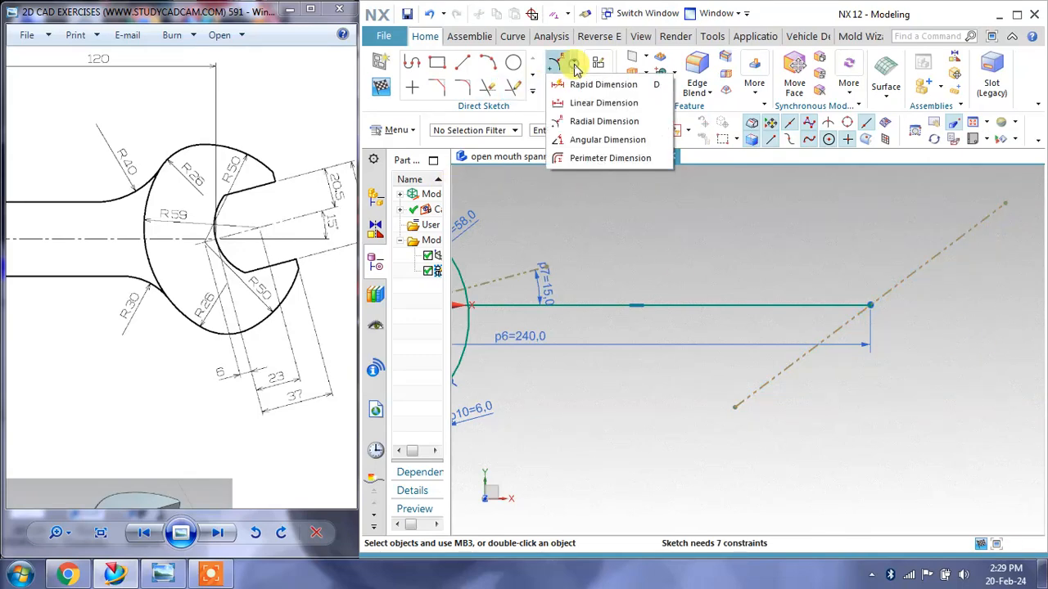
{"action": "left_click", "coordinate": [579, 140]}
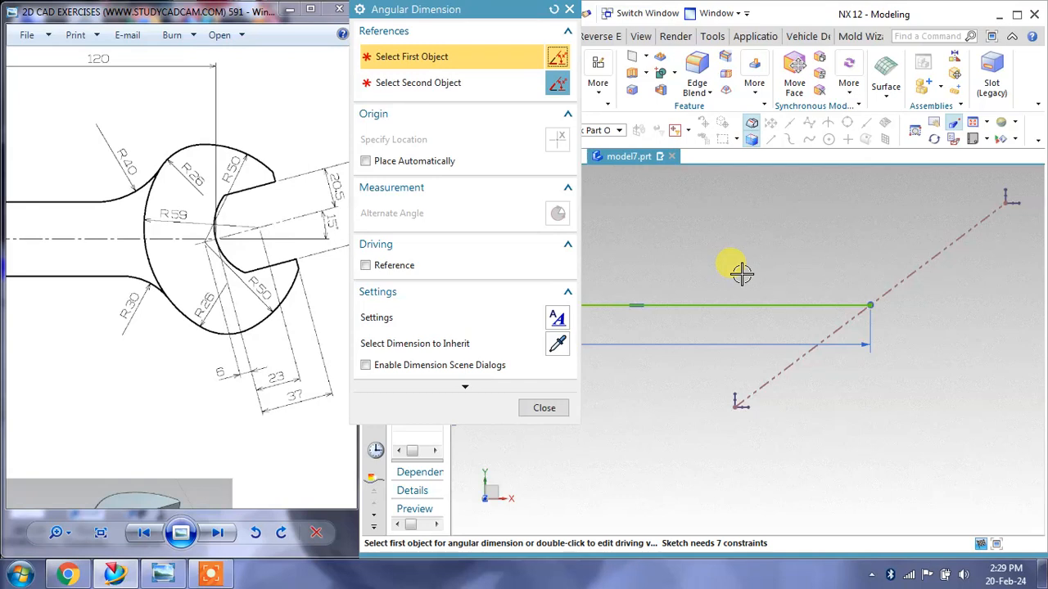
{"action": "left_click", "coordinate": [859, 307]}
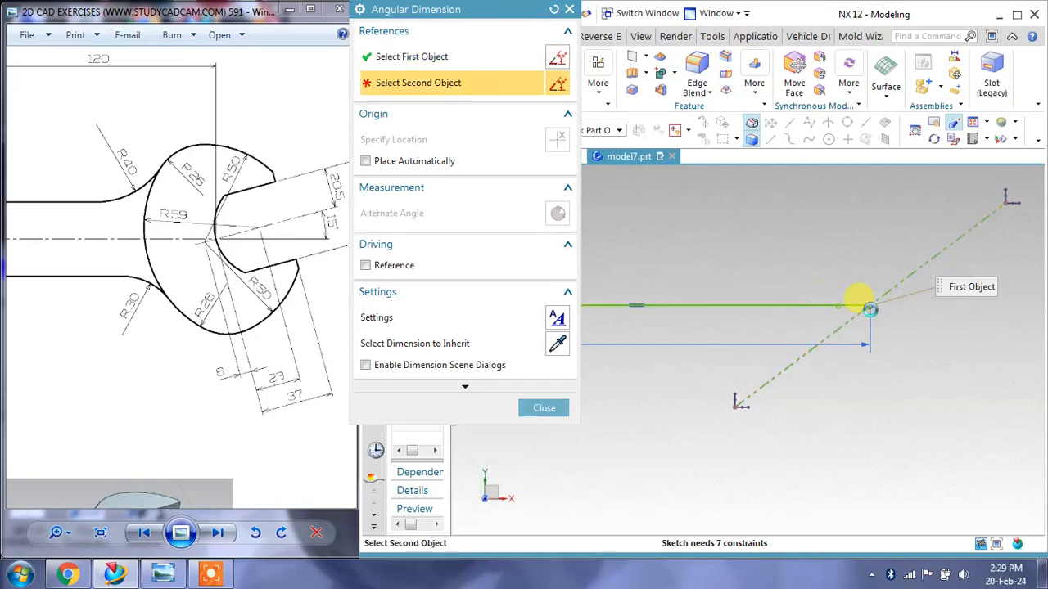
{"action": "left_click", "coordinate": [929, 290]}
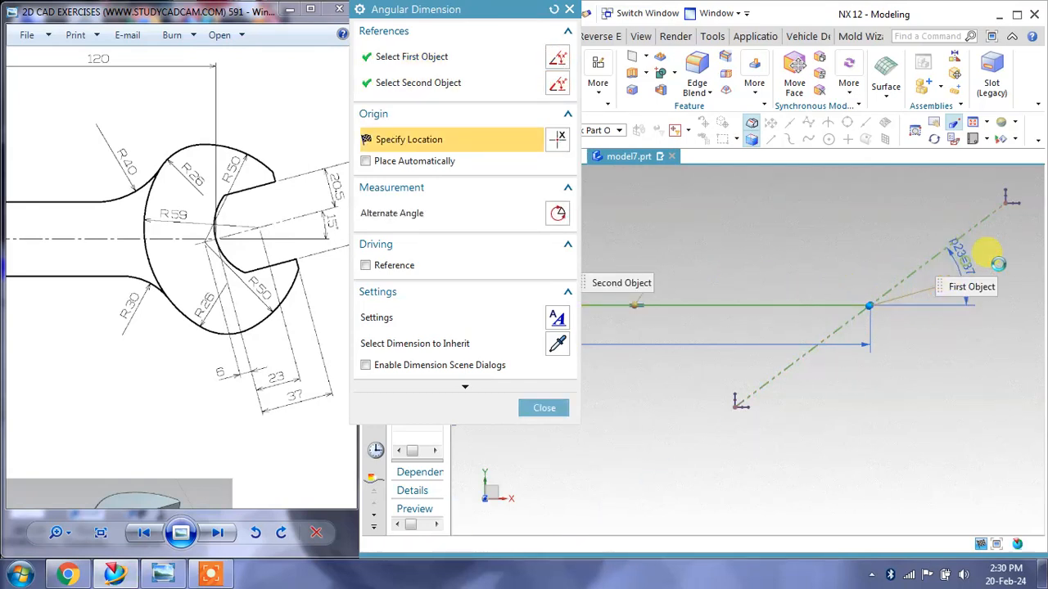
{"action": "left_click", "coordinate": [998, 264]}
{"action": "type", "text": "15"}
{"action": "key", "text": "Return"}
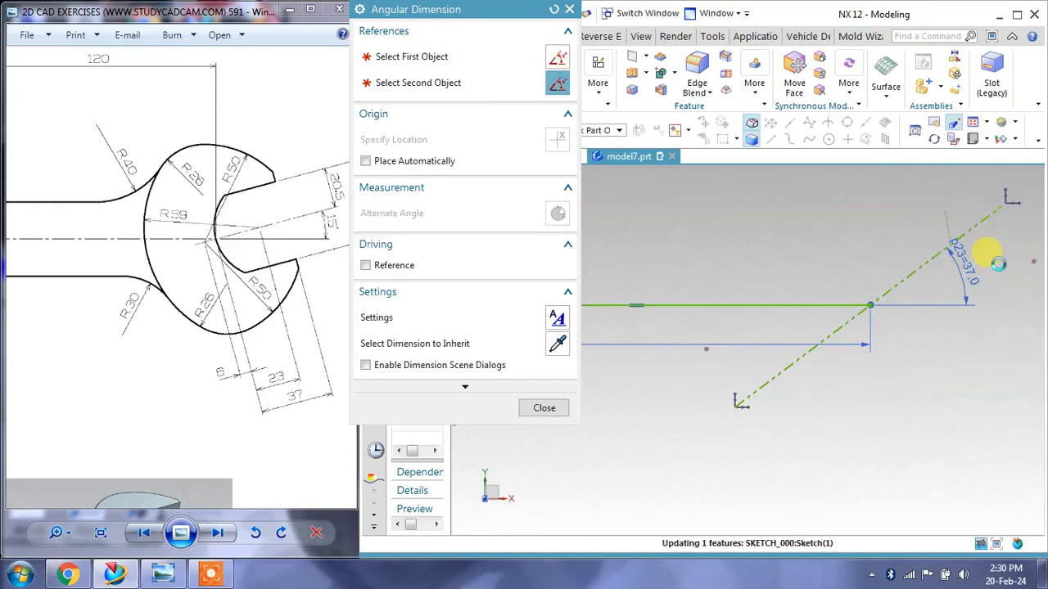
{"action": "left_click", "coordinate": [544, 408]}
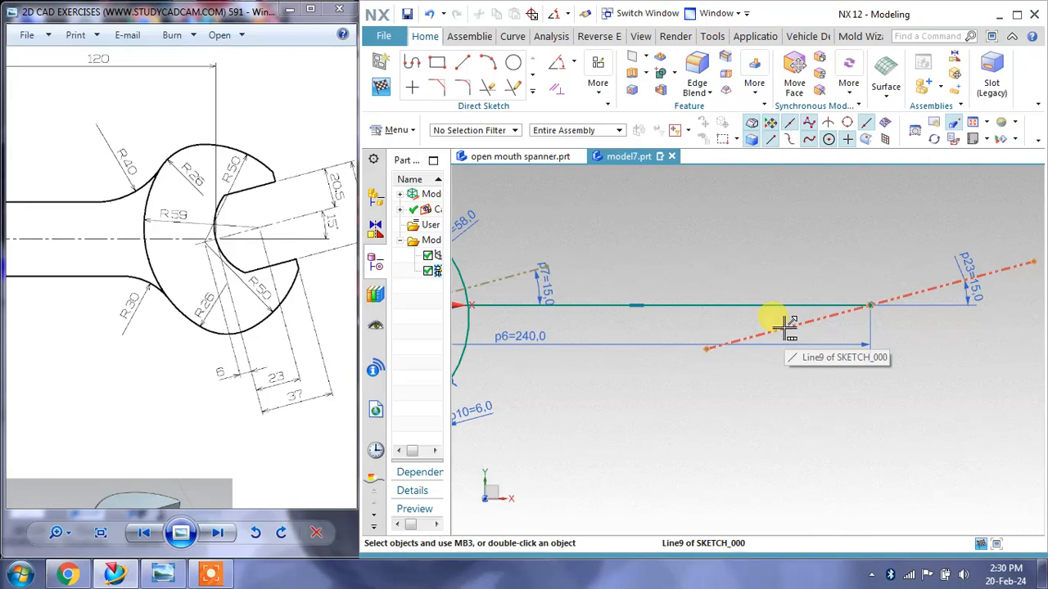
{"action": "left_click", "coordinate": [786, 325]}
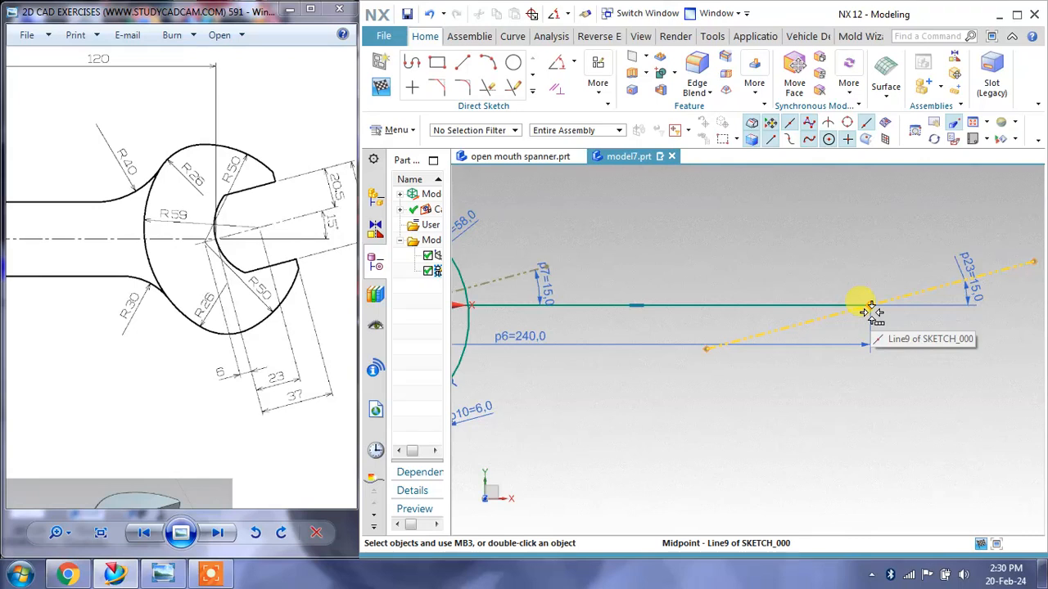
{"action": "left_click", "coordinate": [871, 311]}
{"action": "left_click", "coordinate": [212, 244]}
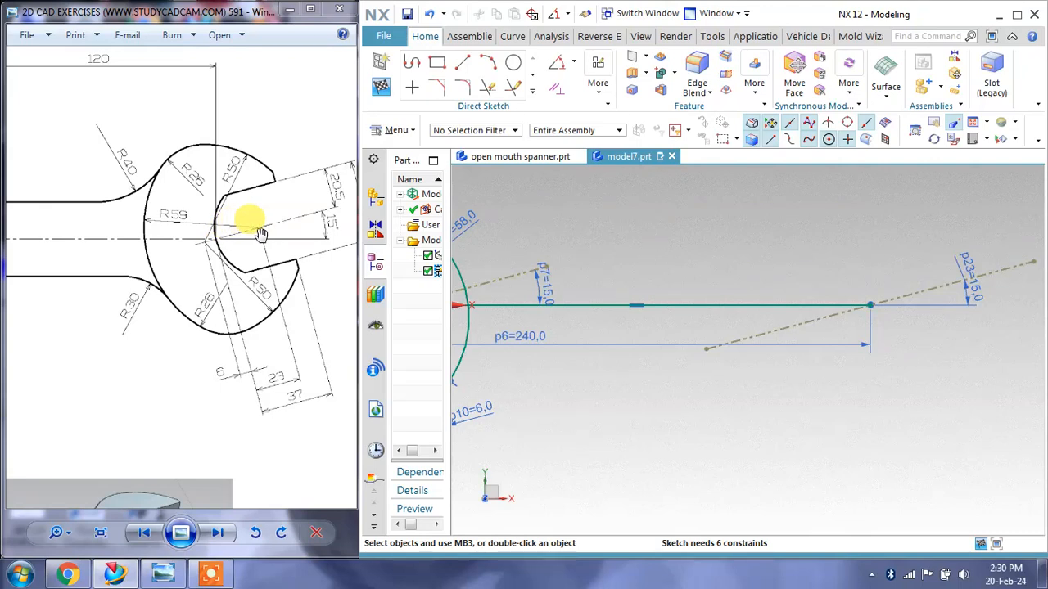
Draw a circle about 122 mm in diameter, centred on the slanted reference line beyond the 240 mm line's end.
{"action": "left_click", "coordinate": [513, 65]}
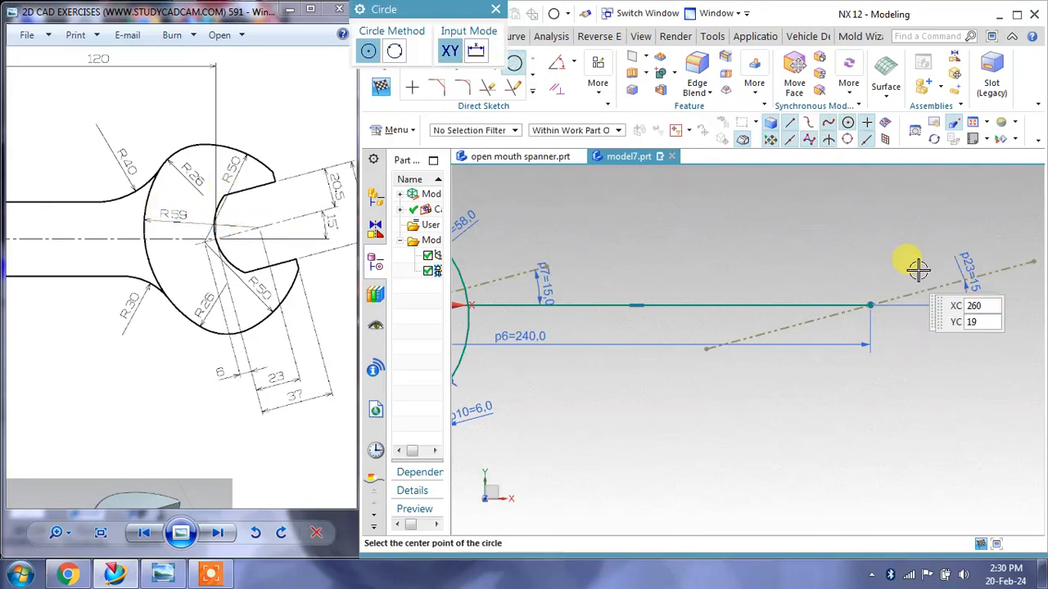
{"action": "left_click", "coordinate": [923, 292]}
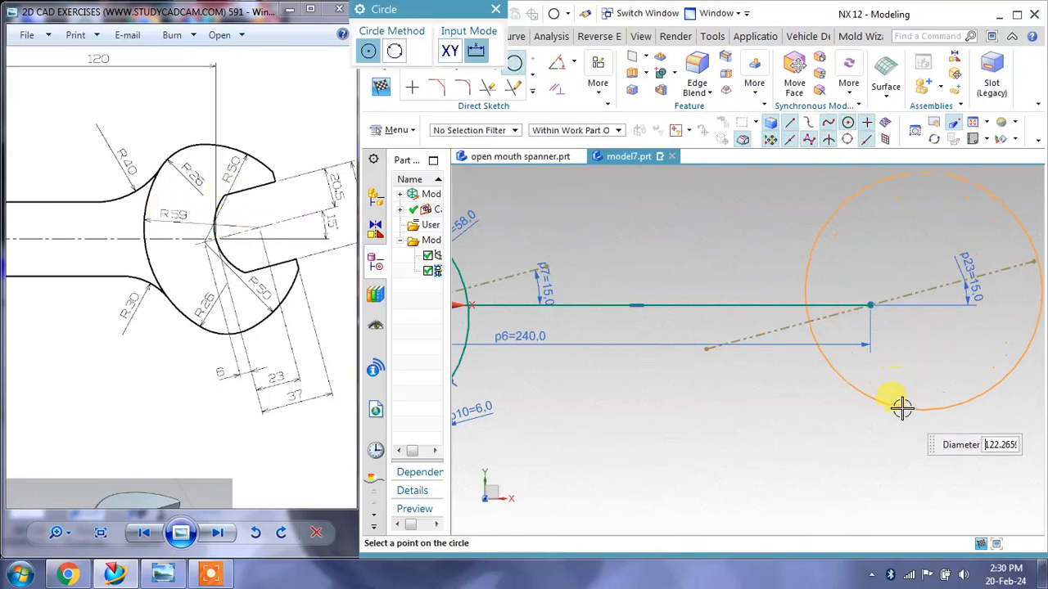
{"action": "left_click", "coordinate": [901, 408]}
{"action": "left_click", "coordinate": [496, 10]}
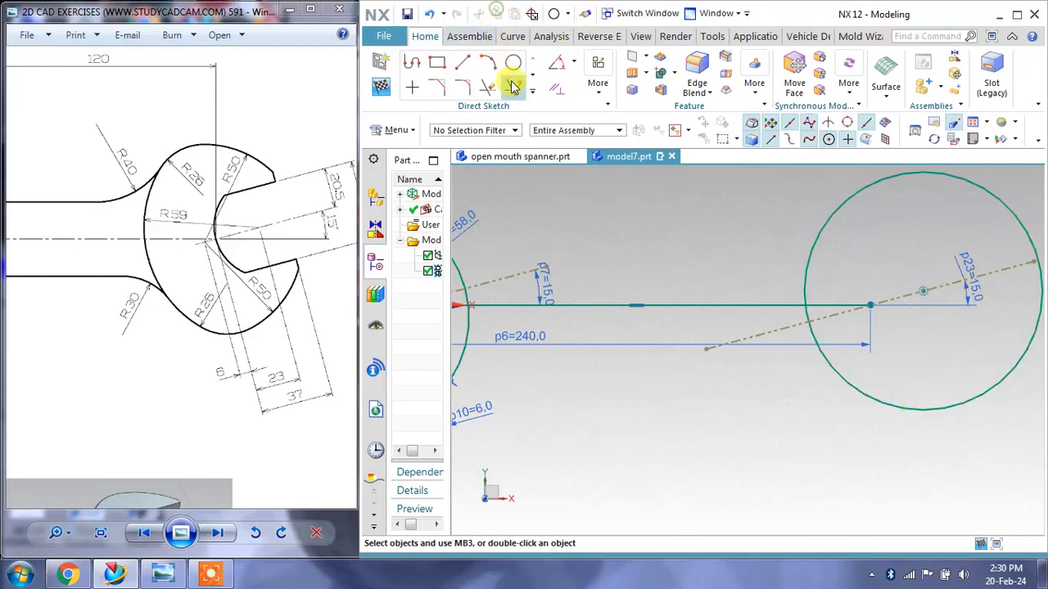
Add a radial dimension of 59 mm to the new circle, placed outside its upper left edge.
{"action": "left_click", "coordinate": [573, 66]}
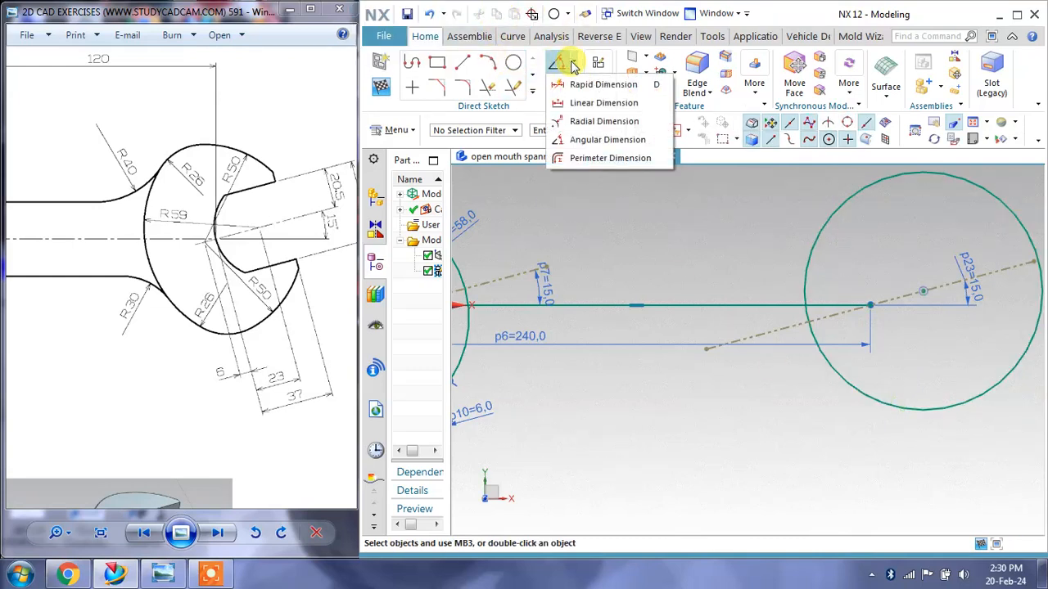
{"action": "left_click", "coordinate": [578, 120]}
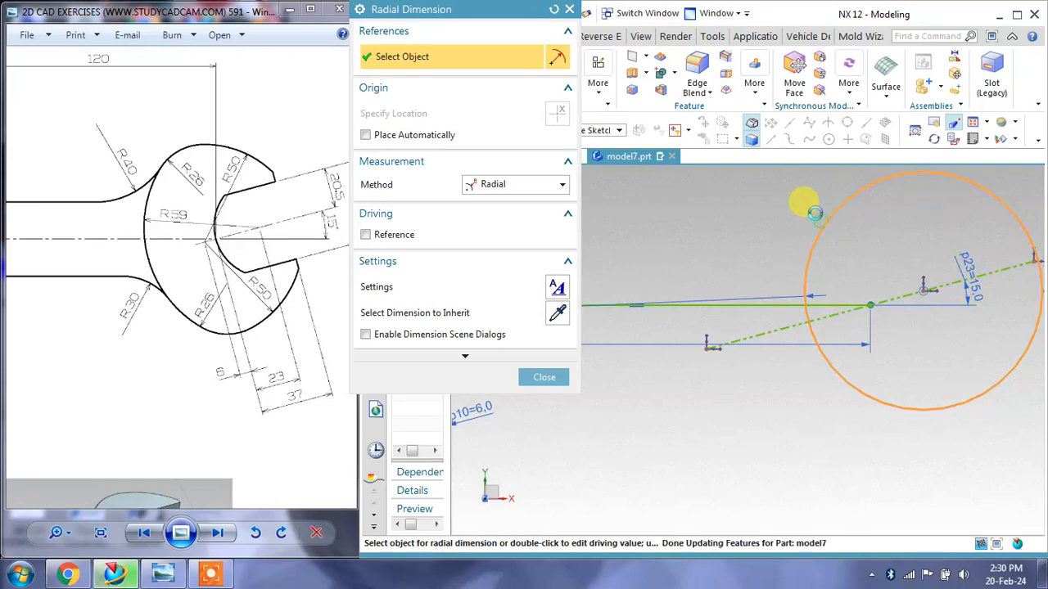
{"action": "left_click", "coordinate": [798, 199]}
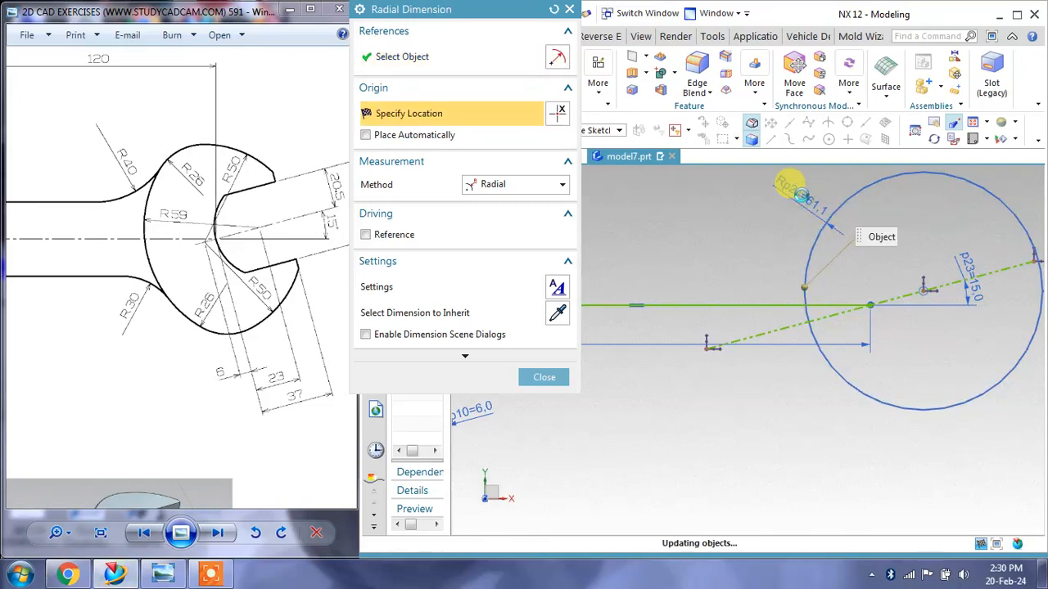
{"action": "left_click", "coordinate": [796, 190]}
{"action": "type", "text": "59"}
{"action": "key", "text": "Return"}
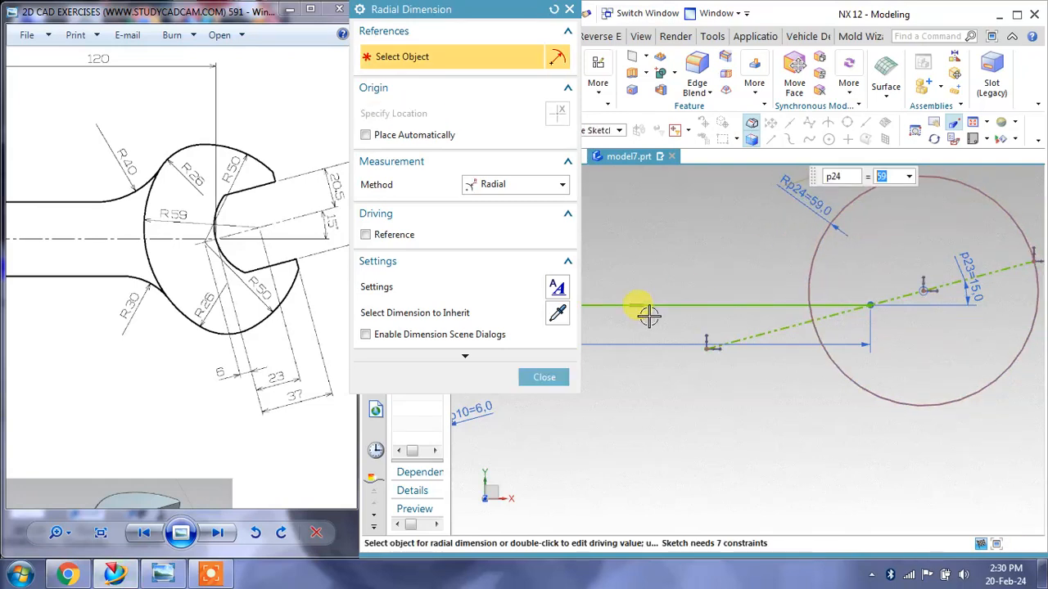
{"action": "left_click", "coordinate": [545, 377]}
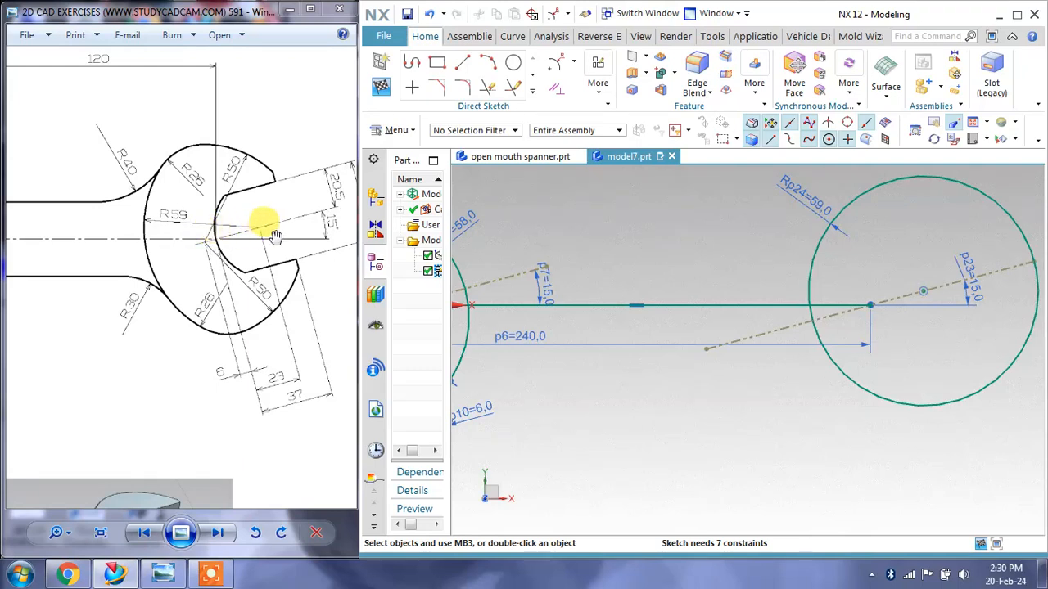
Add a 23 mm dimension between the 240 mm line's end and the 59 mm radius circle's centre, placed below that circle.
{"action": "left_click", "coordinate": [576, 63]}
{"action": "left_click", "coordinate": [594, 85]}
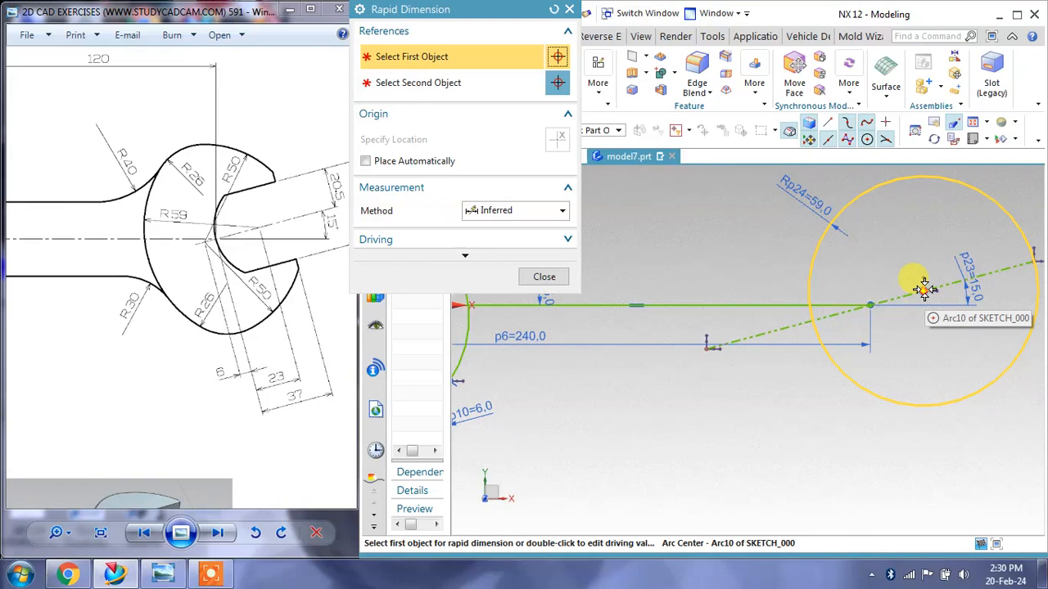
{"action": "left_click", "coordinate": [864, 300]}
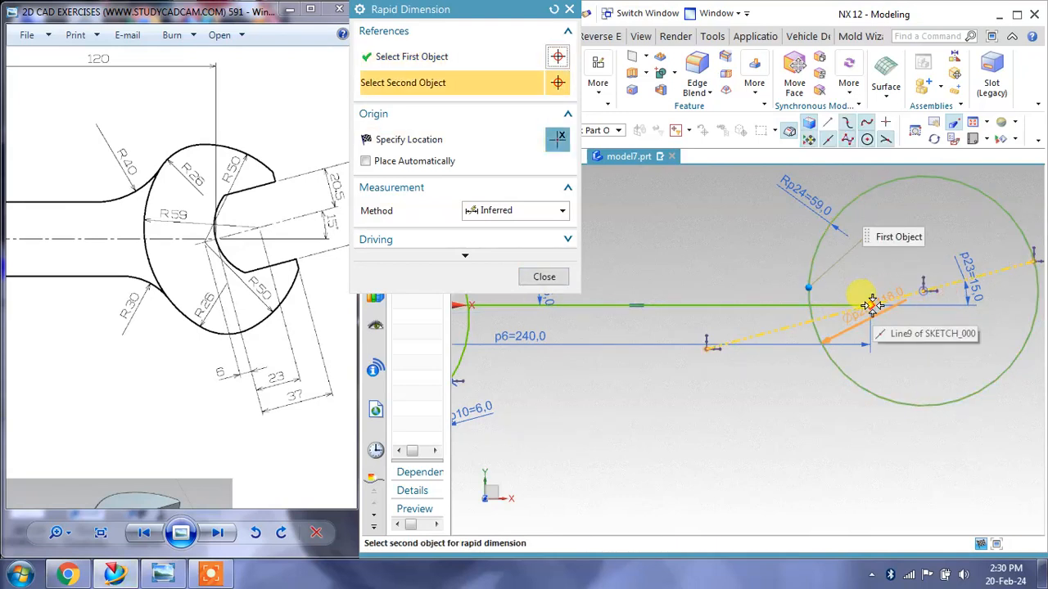
{"action": "left_click", "coordinate": [872, 305]}
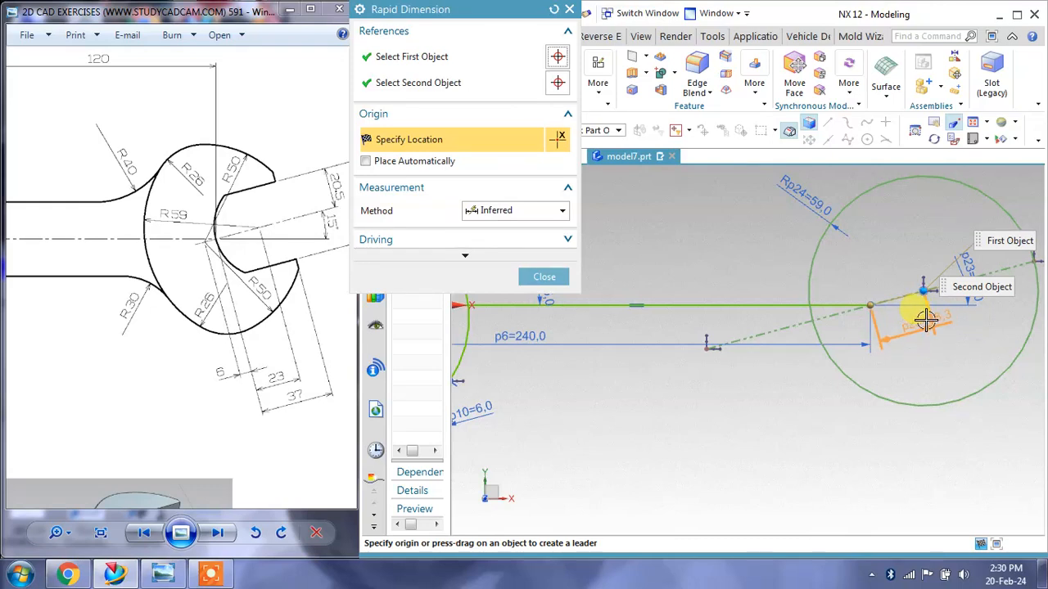
{"action": "left_click", "coordinate": [926, 321]}
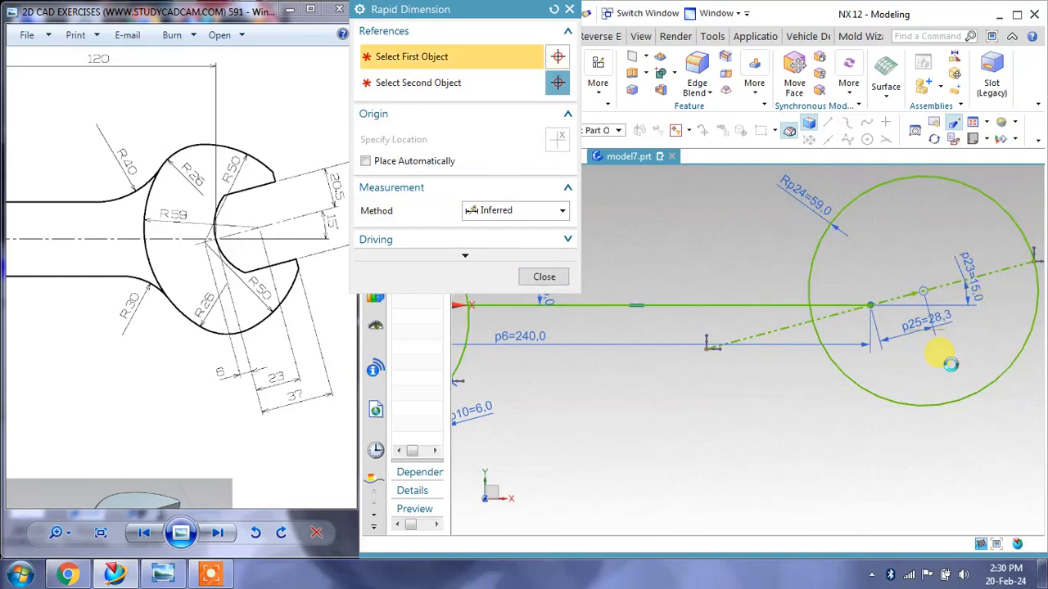
{"action": "left_click", "coordinate": [530, 278]}
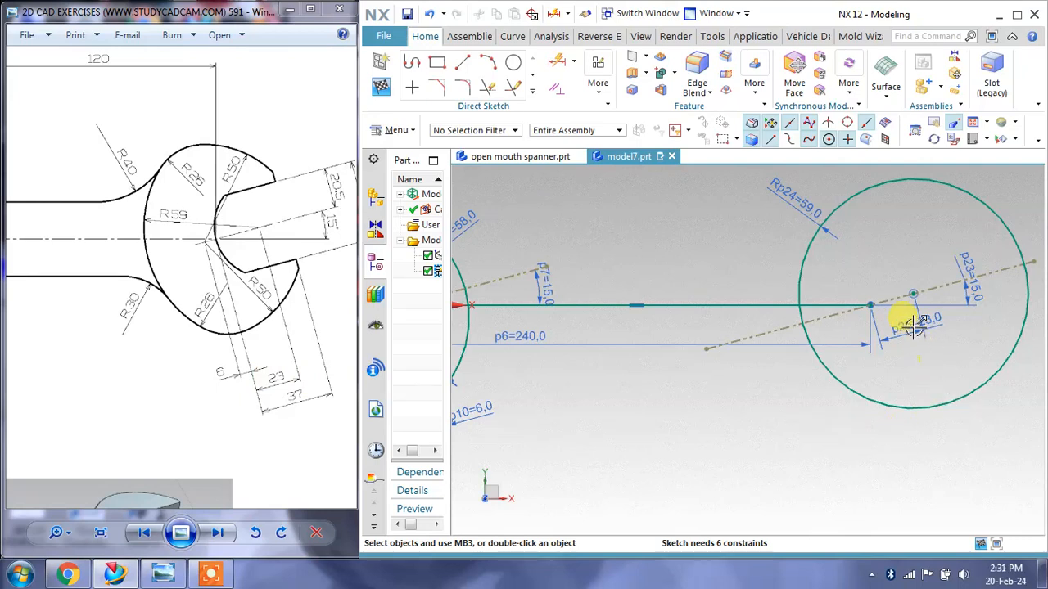
{"action": "left_click_drag", "start_coordinate": [914, 325], "coordinate": [946, 427]}
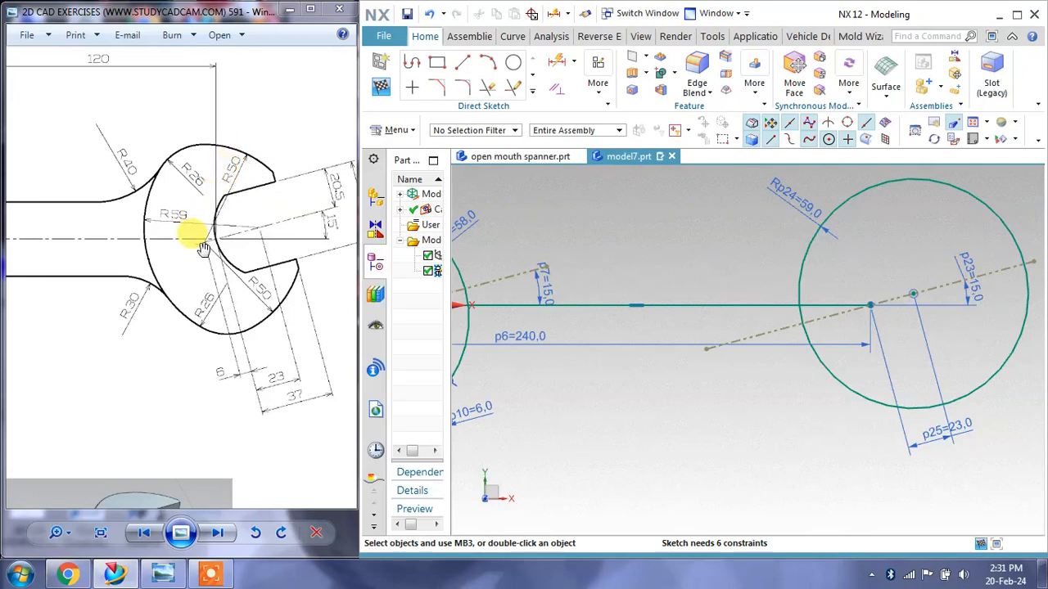
Draw a circle about 80 mm in diameter, centred on the slanted reference line just before the 240 mm line's end.
{"action": "left_click", "coordinate": [513, 62]}
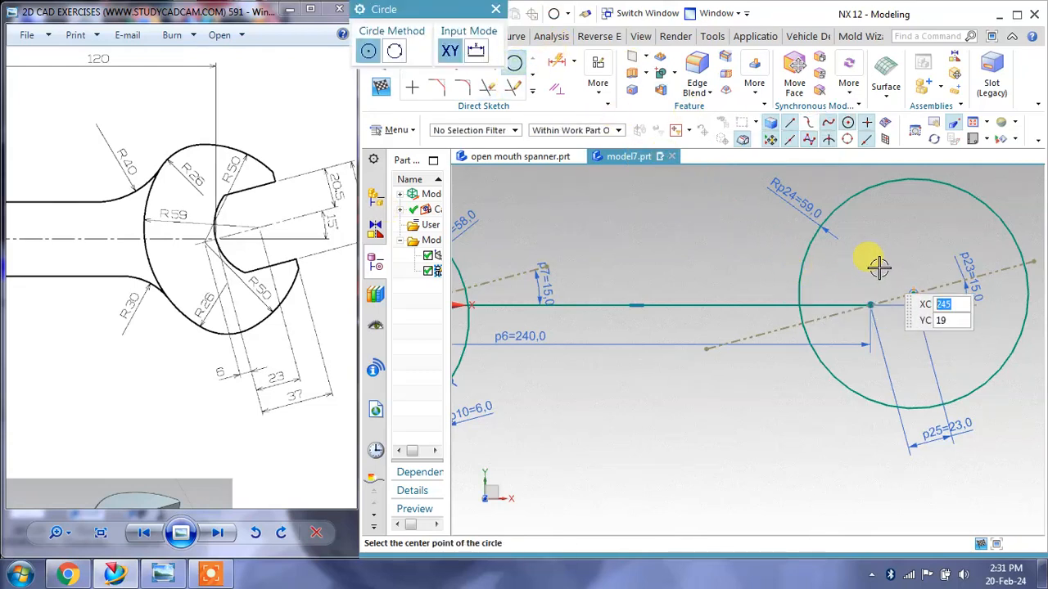
{"action": "scroll", "coordinate": [878, 267], "scroll_direction": "up", "scroll_amount": 5}
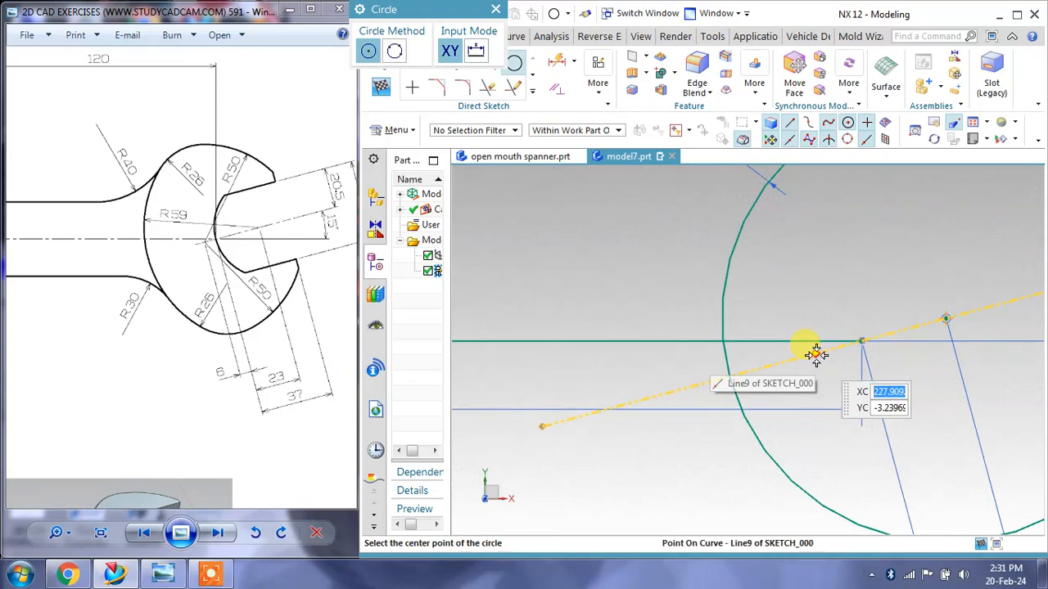
{"action": "left_click", "coordinate": [860, 342]}
{"action": "scroll", "coordinate": [830, 372], "scroll_direction": "down", "scroll_amount": 3}
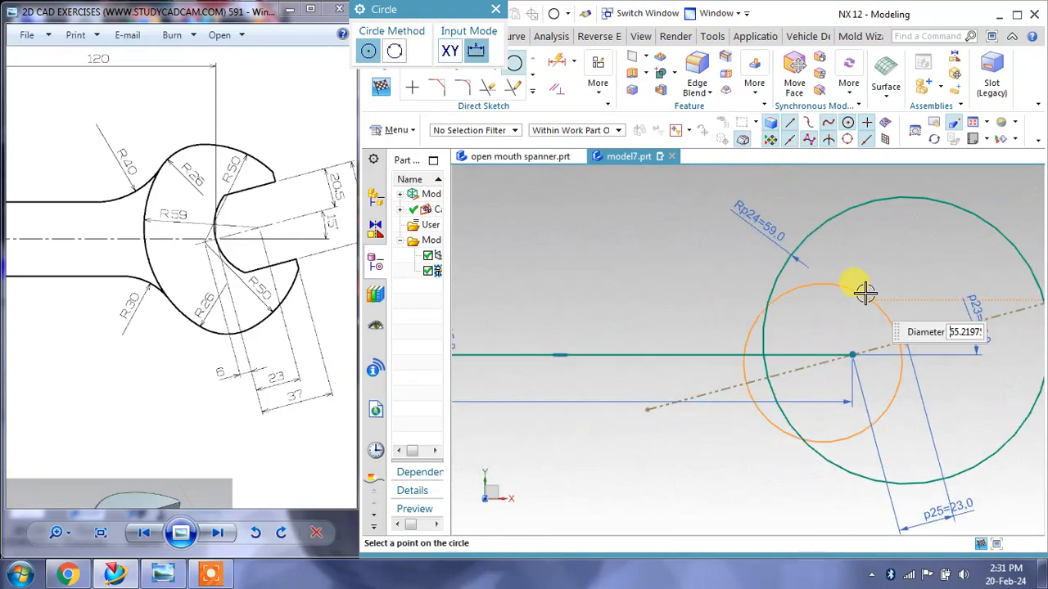
{"action": "left_click", "coordinate": [819, 268]}
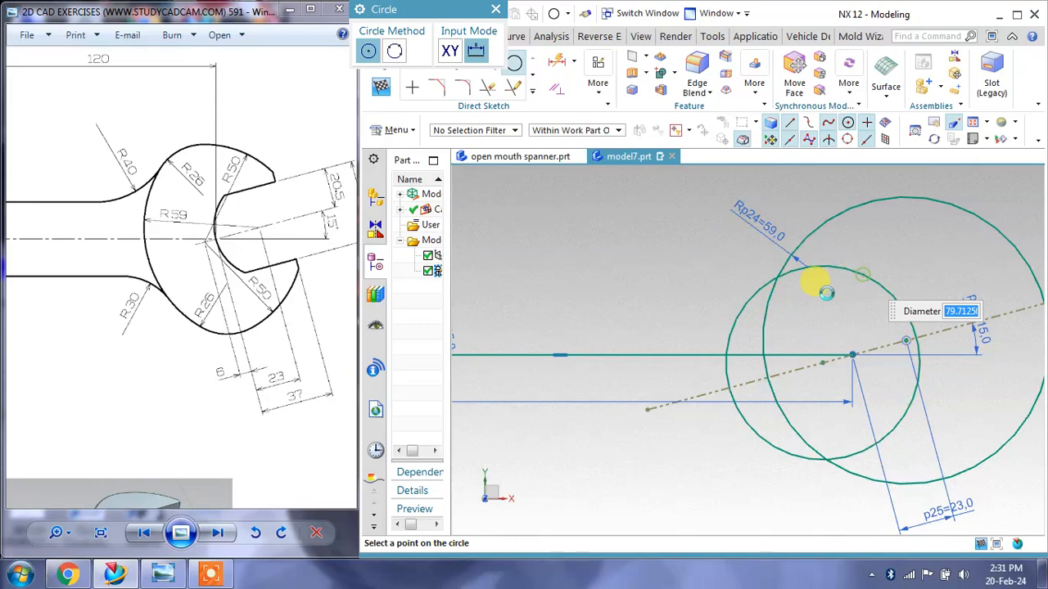
{"action": "left_click", "coordinate": [496, 10]}
Add a radial dimension of 50 mm to the smaller circle, placed across its upper edge.
{"action": "left_click", "coordinate": [574, 61]}
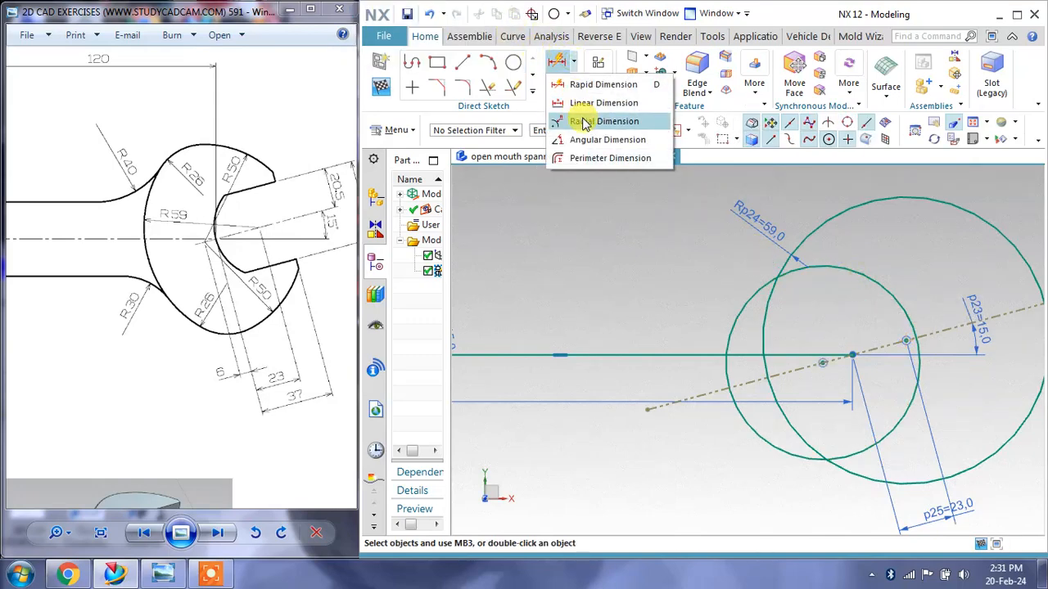
{"action": "left_click", "coordinate": [585, 123]}
{"action": "left_click", "coordinate": [831, 265]}
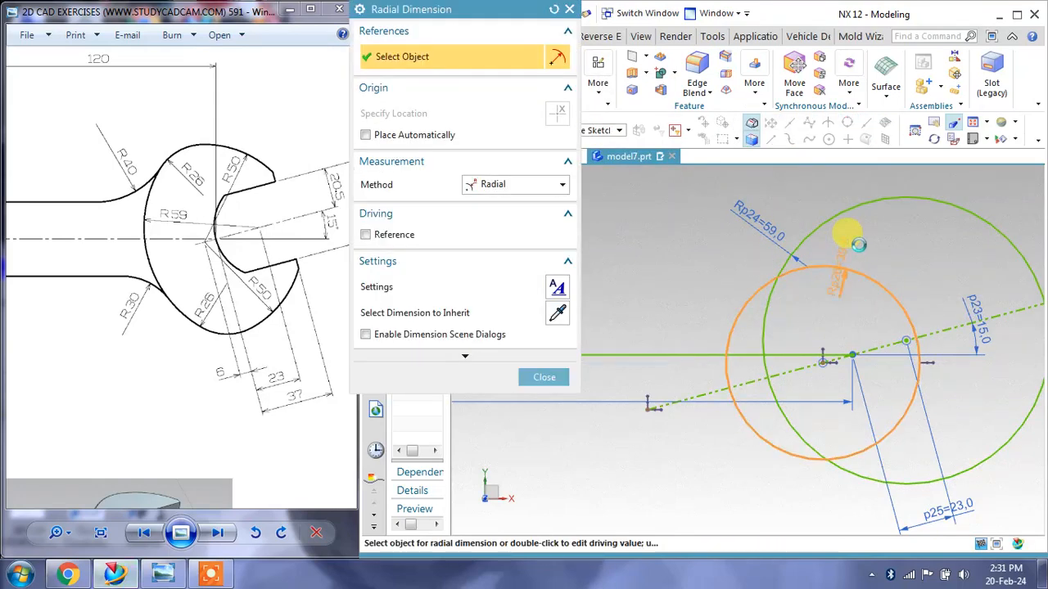
{"action": "left_click", "coordinate": [857, 239]}
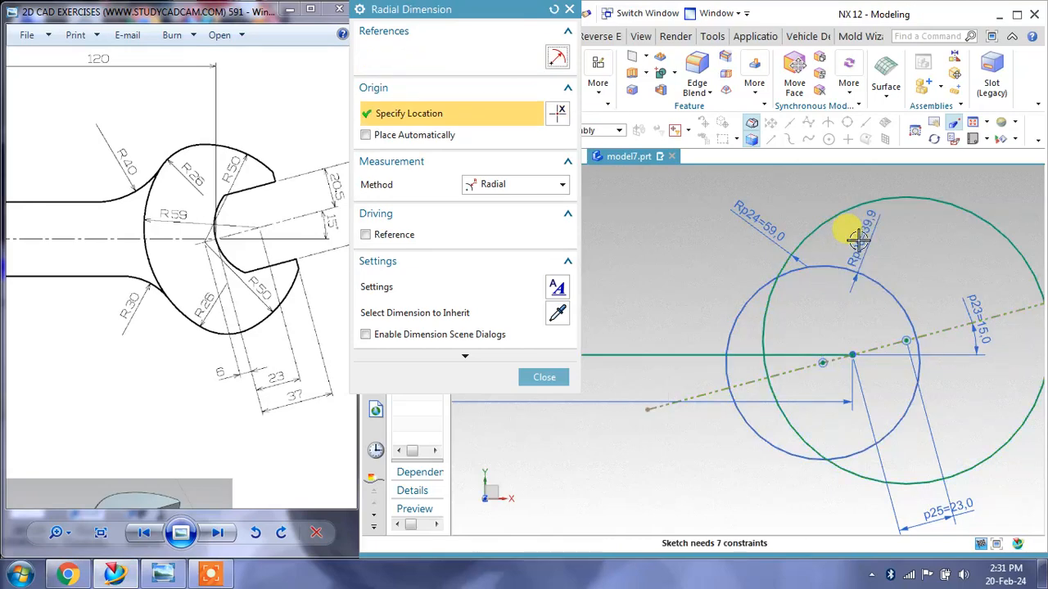
{"action": "type", "text": "50"}
{"action": "key", "text": "Return"}
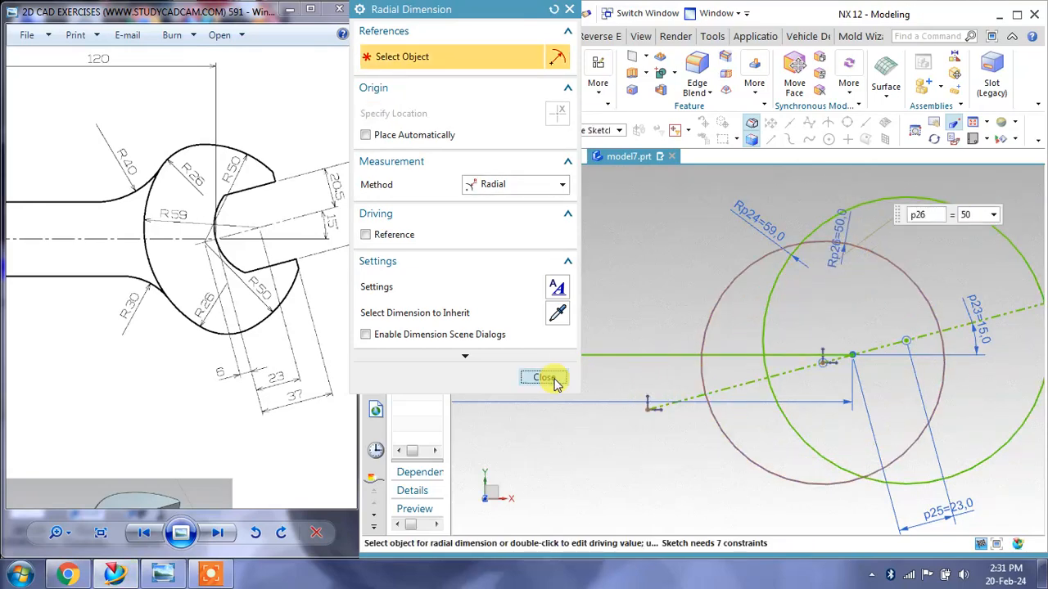
{"action": "left_click", "coordinate": [553, 380]}
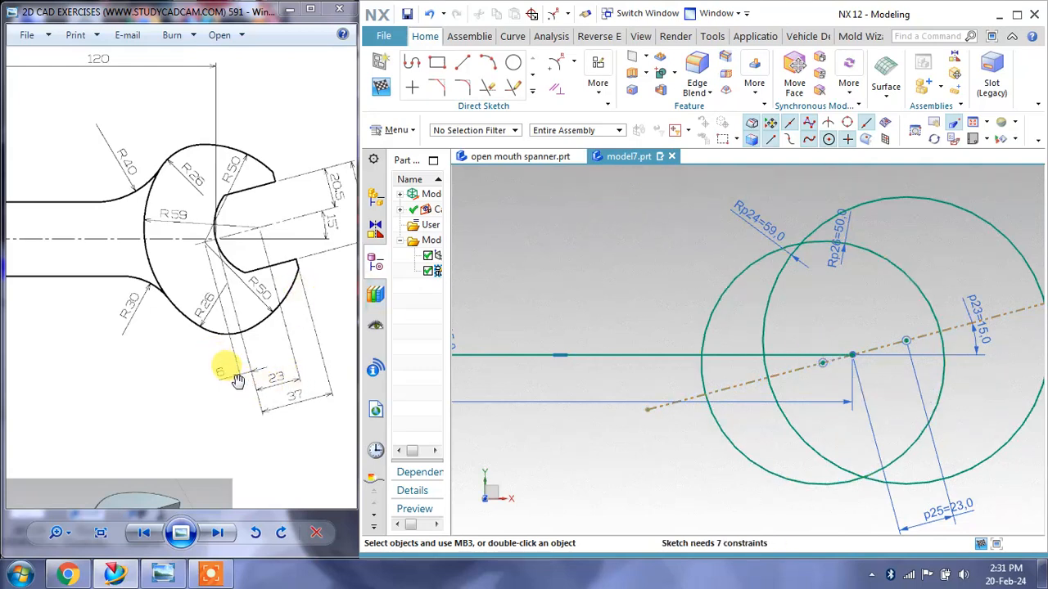
Add a 6 mm dimension between the 50 mm radius circle's centre and the 240 mm line's end, placed below the circles.
{"action": "left_click", "coordinate": [575, 64]}
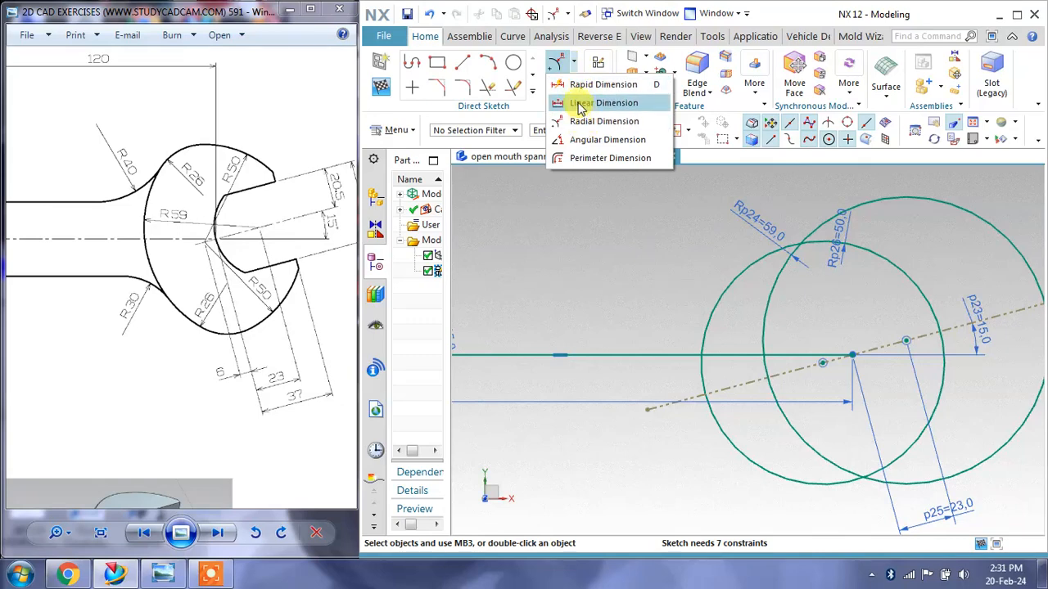
{"action": "left_click", "coordinate": [581, 85]}
{"action": "scroll", "coordinate": [843, 382], "scroll_direction": "up", "scroll_amount": 2}
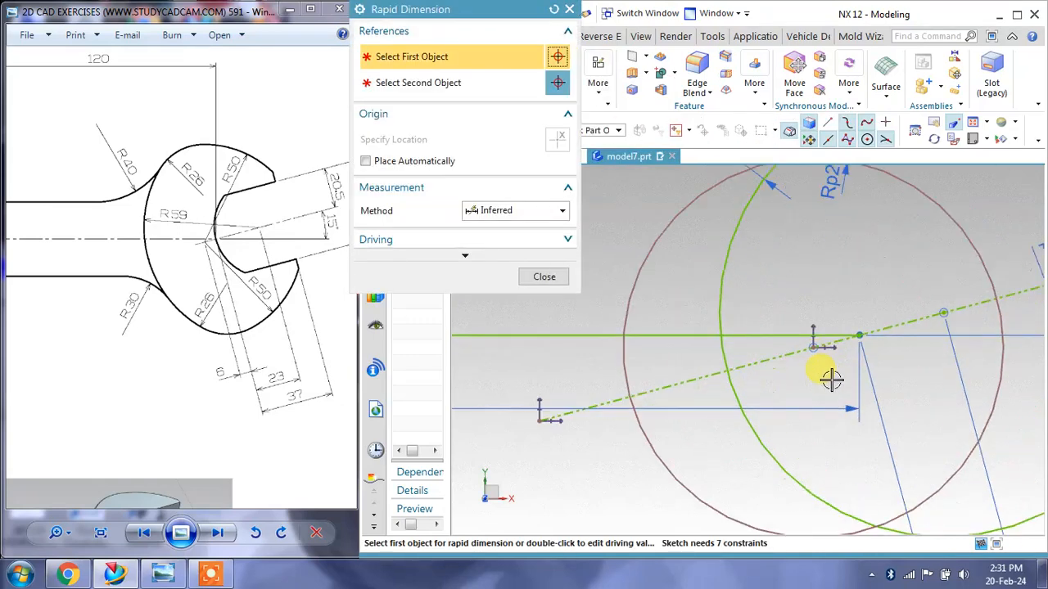
{"action": "left_click", "coordinate": [814, 344]}
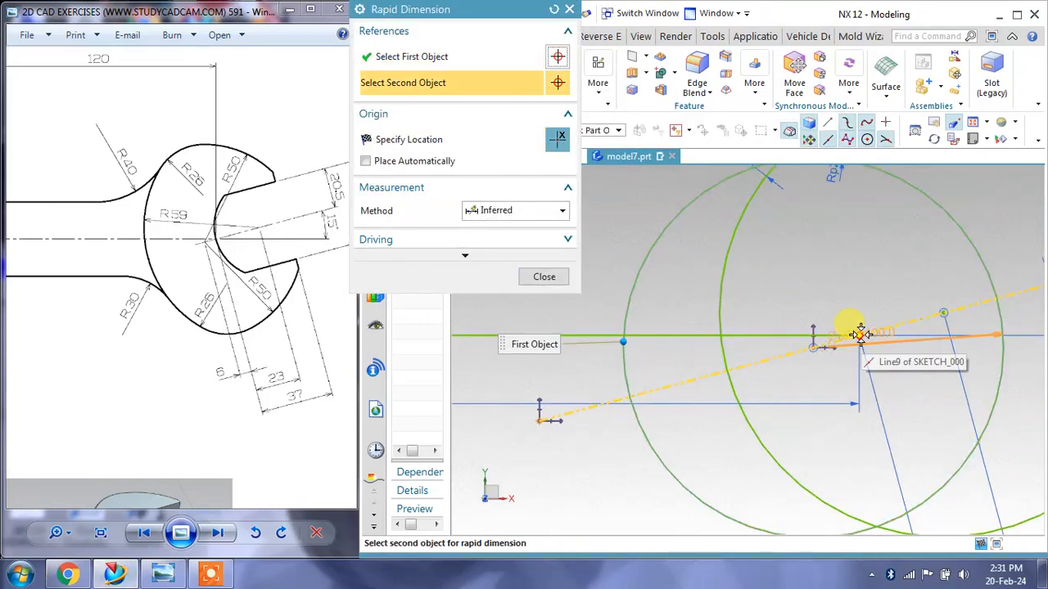
{"action": "left_click", "coordinate": [856, 336]}
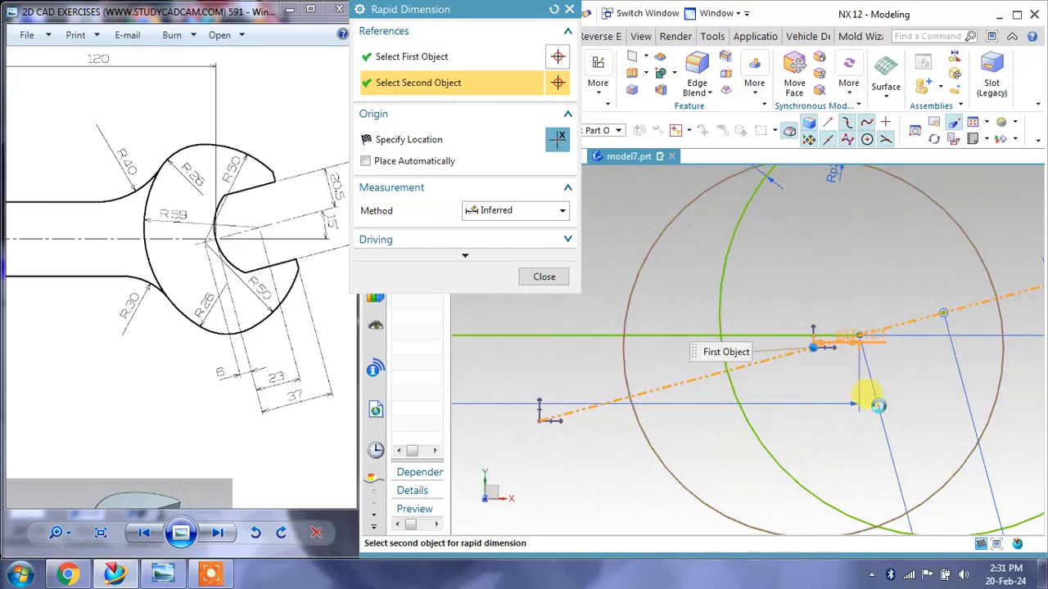
{"action": "left_click", "coordinate": [868, 399]}
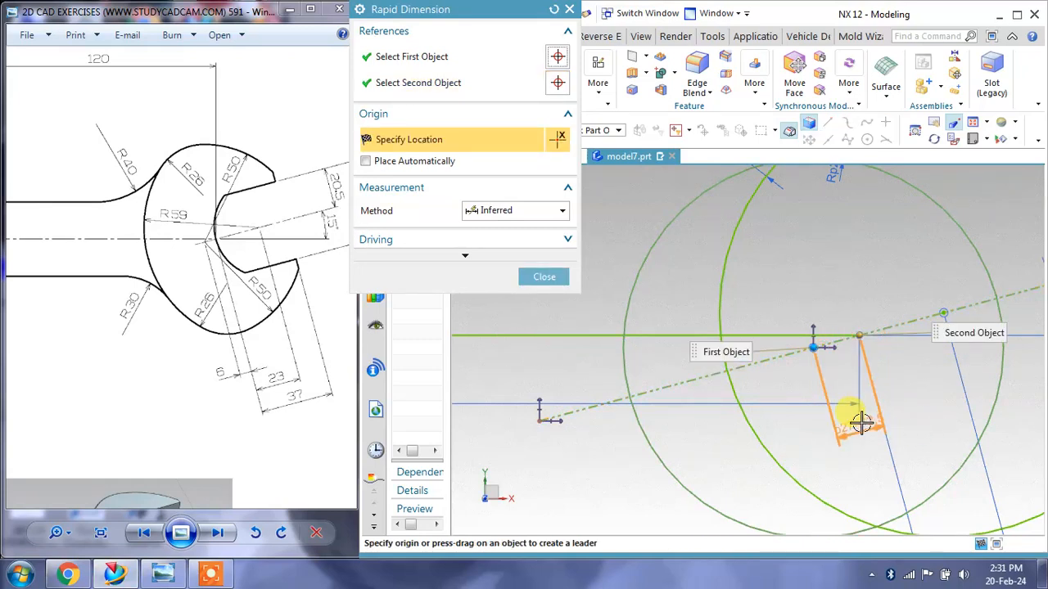
{"action": "left_click", "coordinate": [861, 421]}
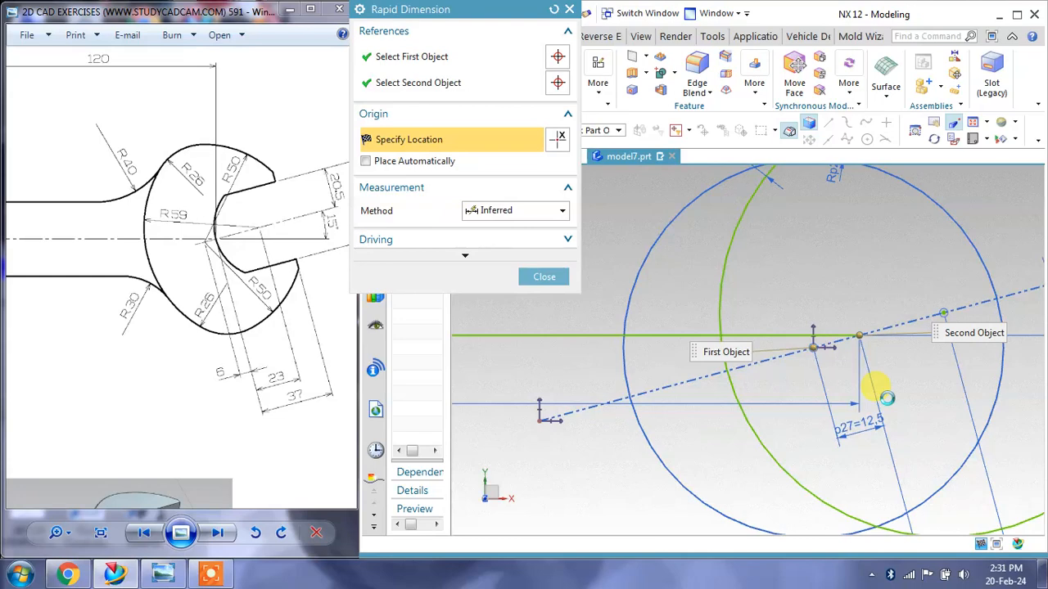
{"action": "type", "text": "6"}
{"action": "key", "text": "Return"}
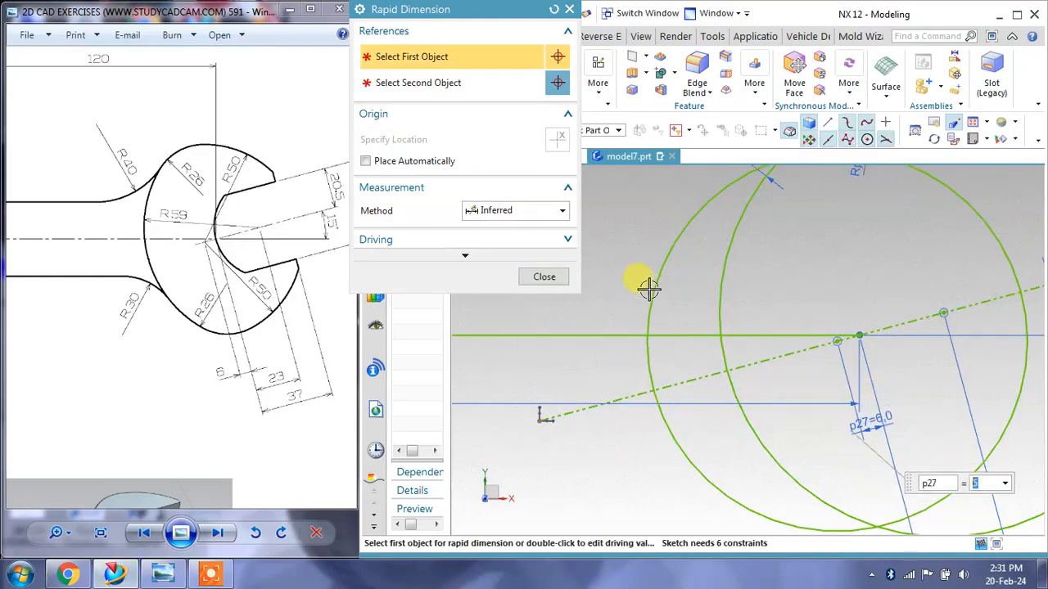
{"action": "left_click", "coordinate": [544, 278]}
{"action": "scroll", "coordinate": [765, 288], "scroll_direction": "down", "scroll_amount": 3}
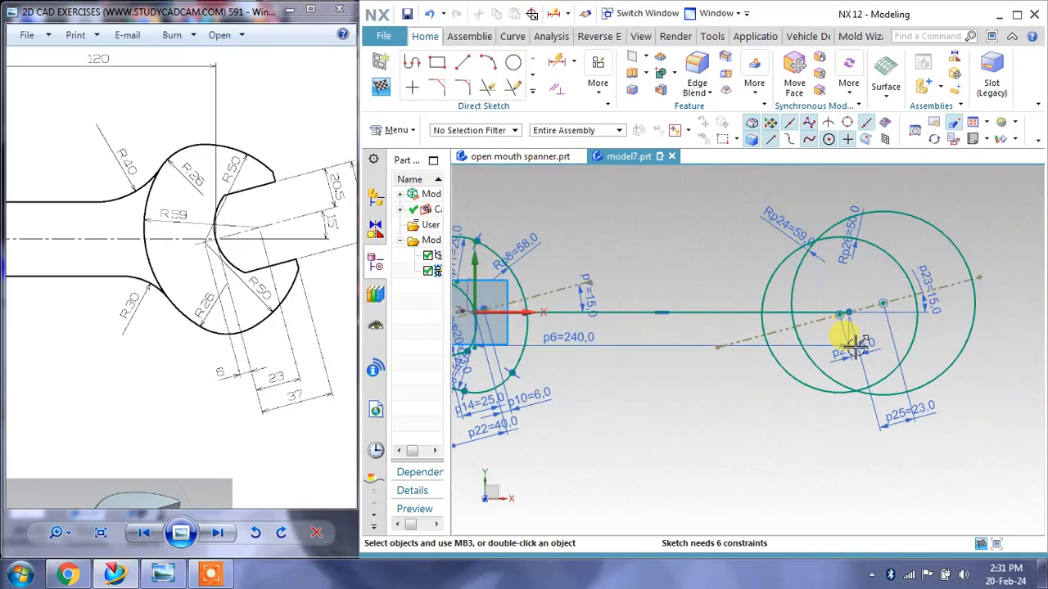
{"action": "scroll", "coordinate": [870, 294], "scroll_direction": "up", "scroll_amount": 1}
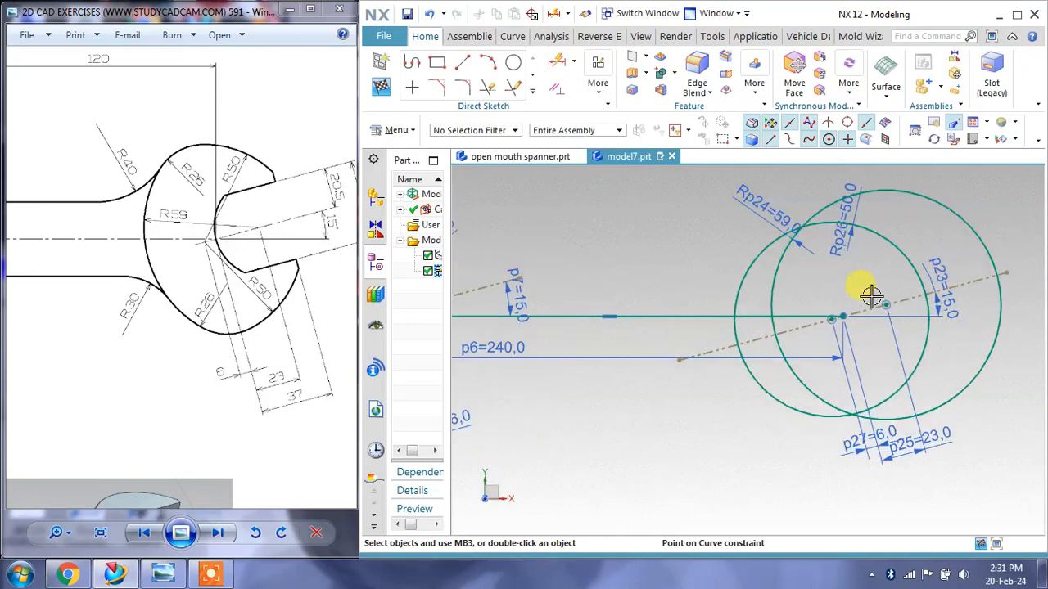
{"action": "scroll", "coordinate": [856, 253], "scroll_direction": "up", "scroll_amount": 1}
{"action": "scroll", "coordinate": [798, 295], "scroll_direction": "down", "scroll_amount": 1}
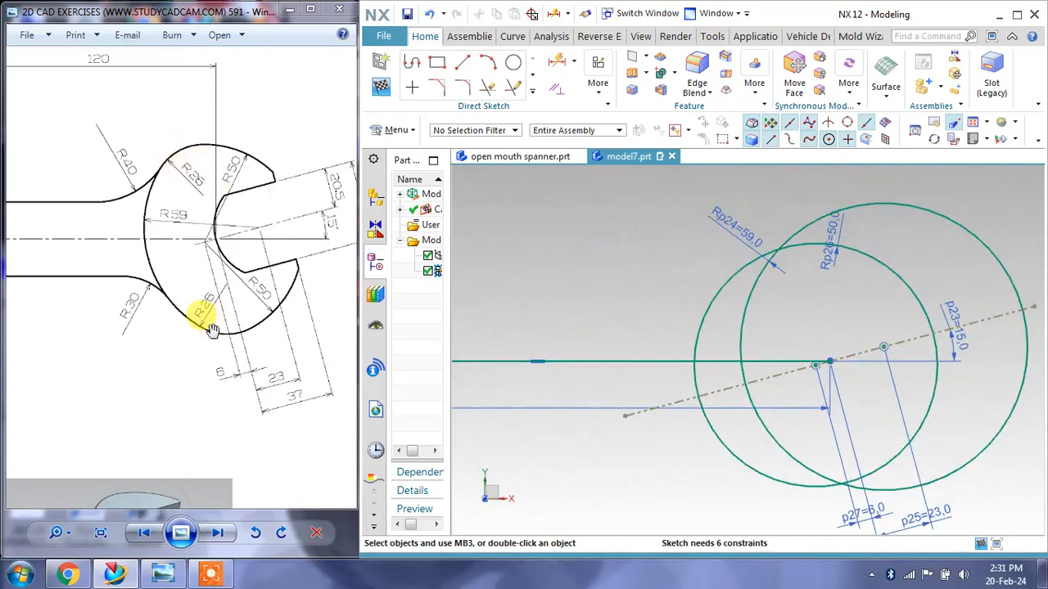
Examine how the first jaw's arcs and opening are built, in the reference drawing and in the finished part of the sketch.
{"action": "left_click", "coordinate": [513, 63]}
{"action": "scroll", "coordinate": [798, 273], "scroll_direction": "up", "scroll_amount": 1}
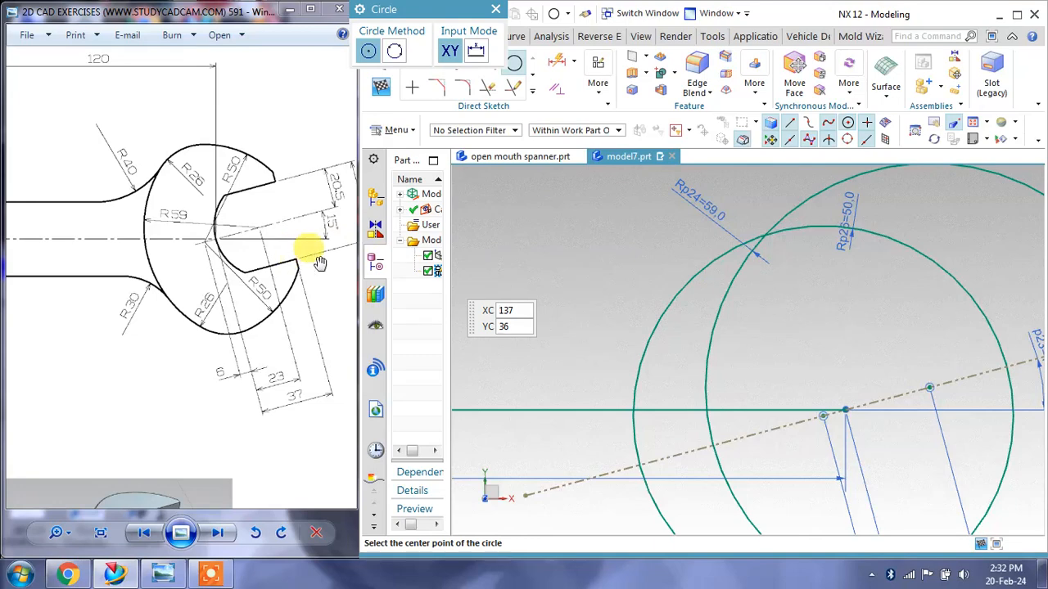
{"action": "left_click_drag", "start_coordinate": [141, 268], "coordinate": [319, 258]}
{"action": "left_click_drag", "start_coordinate": [122, 254], "coordinate": [322, 252]}
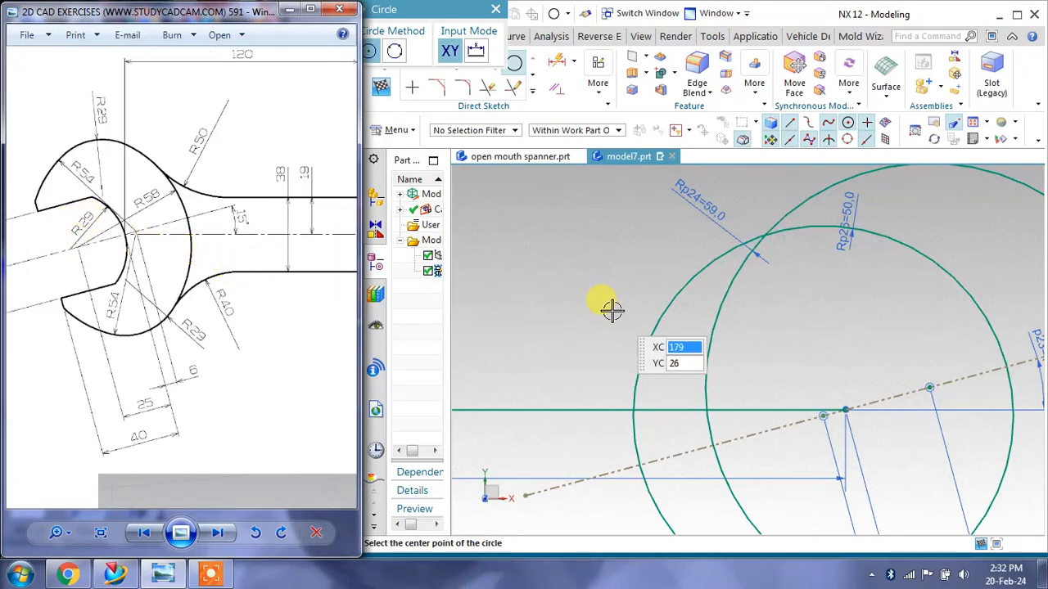
{"action": "middle_click_drag", "start_coordinate": [564, 288], "coordinate": [854, 309], "text": "shift"}
{"action": "scroll", "coordinate": [791, 303], "scroll_direction": "down", "scroll_amount": 2}
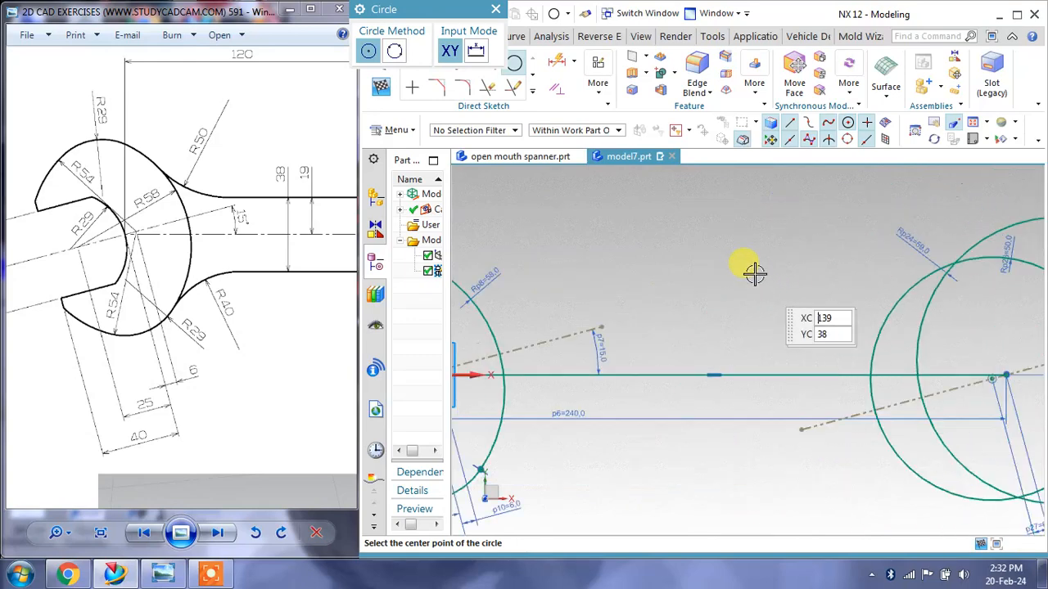
{"action": "key", "text": "Escape"}
{"action": "scroll", "coordinate": [754, 274], "scroll_direction": "down", "scroll_amount": 2}
{"action": "middle_click_drag", "start_coordinate": [687, 273], "coordinate": [758, 279], "text": "shift"}
{"action": "scroll", "coordinate": [603, 356], "scroll_direction": "up", "scroll_amount": 1}
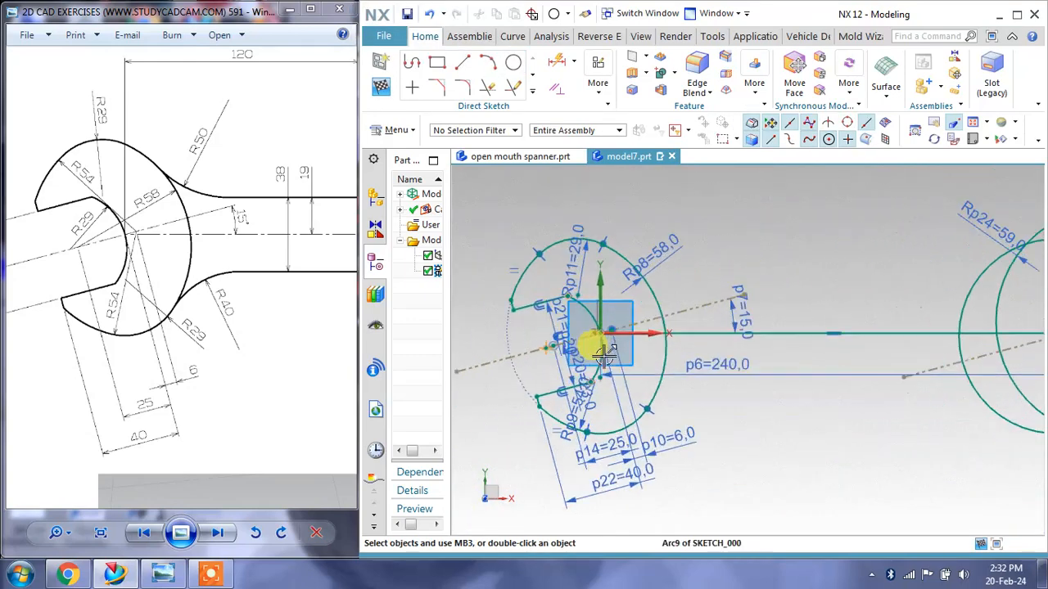
{"action": "scroll", "coordinate": [603, 356], "scroll_direction": "up", "scroll_amount": 2}
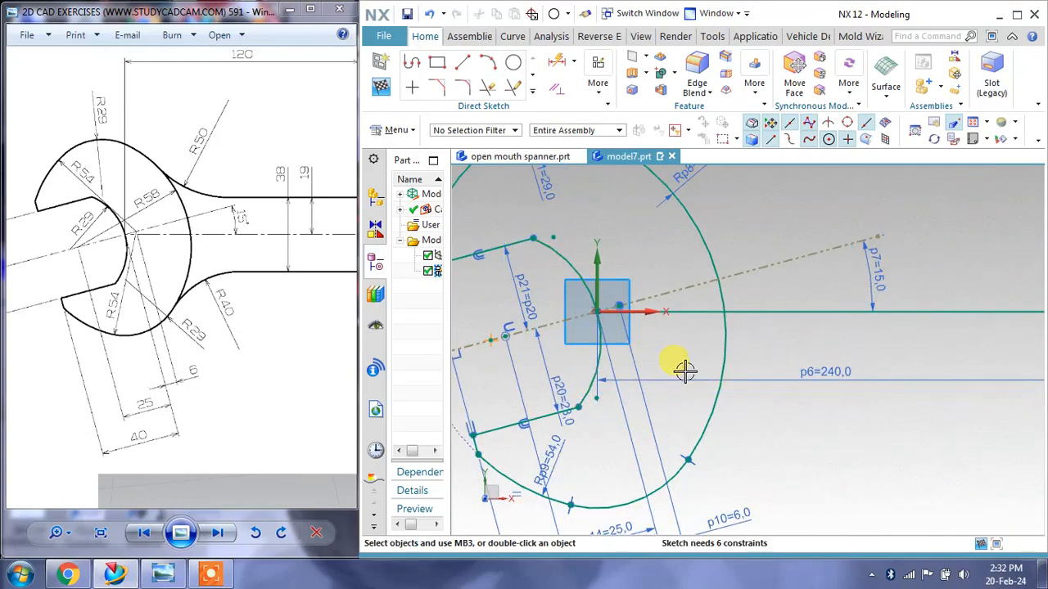
Move the 25 mm dimension of the left jaw up beside the tilted centreline, inside the mouth outline.
{"action": "mouse_move", "coordinate": [618, 332]}
{"action": "middle_mouse_down", "text": "shift"}
{"action": "mouse_move", "coordinate": [661, 351]}
{"action": "mouse_move", "coordinate": [692, 346]}
{"action": "mouse_move", "coordinate": [699, 308]}
{"action": "middle_mouse_up", "text": "shift"}
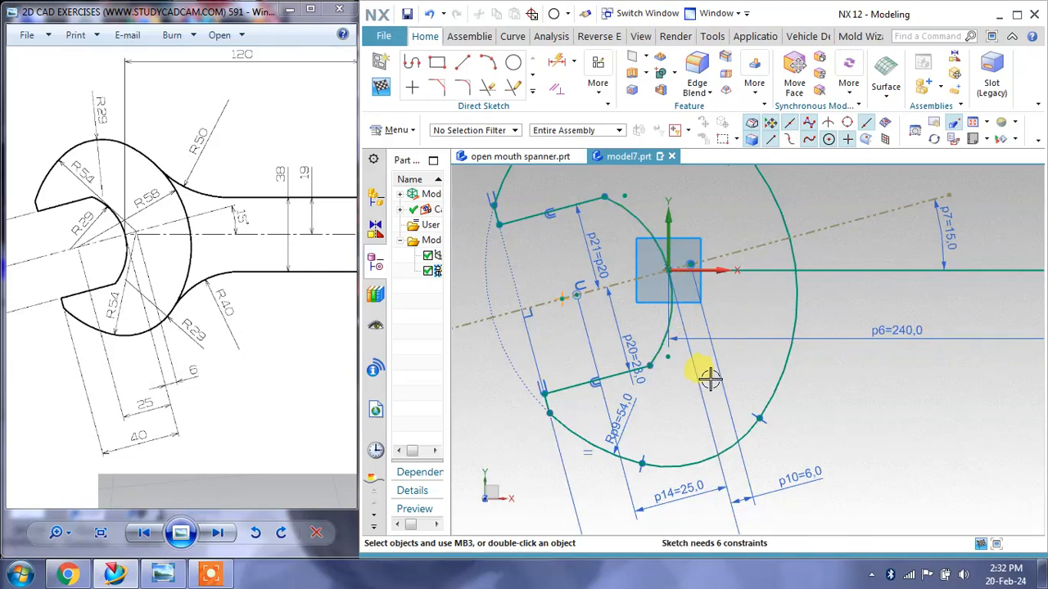
{"action": "left_click", "coordinate": [678, 489]}
{"action": "key", "text": "Delete"}
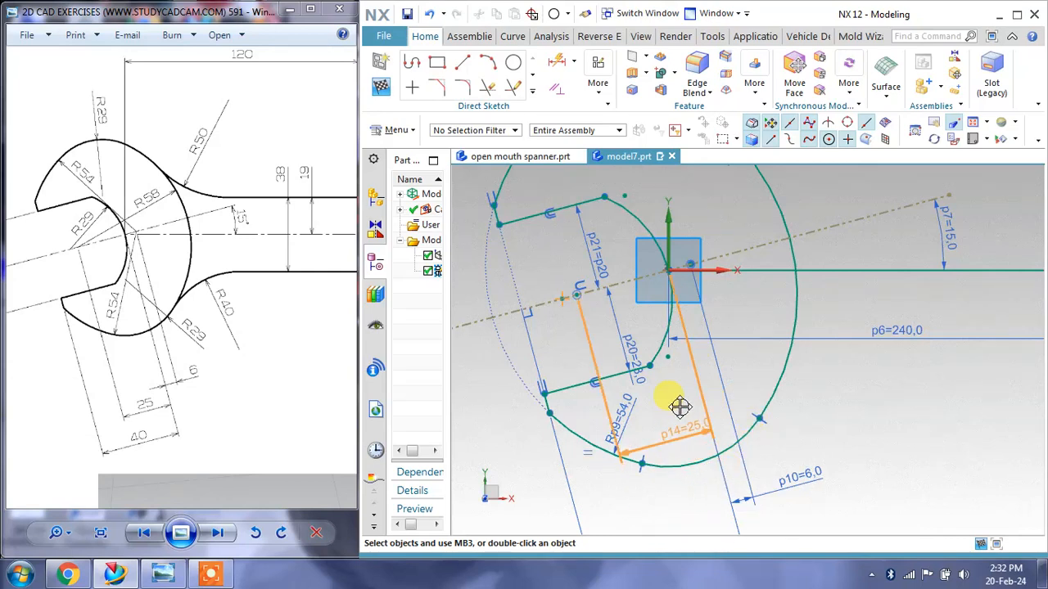
{"action": "mouse_move", "coordinate": [652, 331]}
{"action": "left_mouse_down"}
{"action": "mouse_move", "coordinate": [642, 305]}
{"action": "mouse_move", "coordinate": [661, 335]}
{"action": "mouse_move", "coordinate": [609, 229]}
{"action": "mouse_move", "coordinate": [627, 199]}
{"action": "mouse_move", "coordinate": [637, 211]}
{"action": "left_mouse_up"}
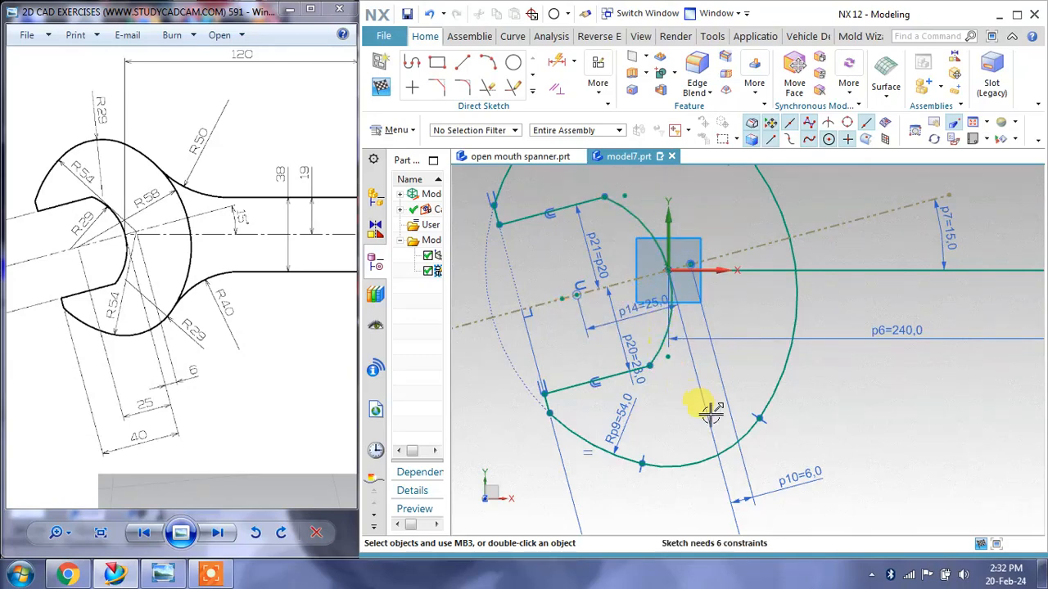
Add a radial dimension of 29 mm to the mouth arc of the left jaw.
{"action": "mouse_move", "coordinate": [695, 349]}
{"action": "middle_mouse_down", "text": "shift"}
{"action": "mouse_move", "coordinate": [704, 291]}
{"action": "mouse_move", "coordinate": [697, 446]}
{"action": "middle_mouse_up", "text": "shift"}
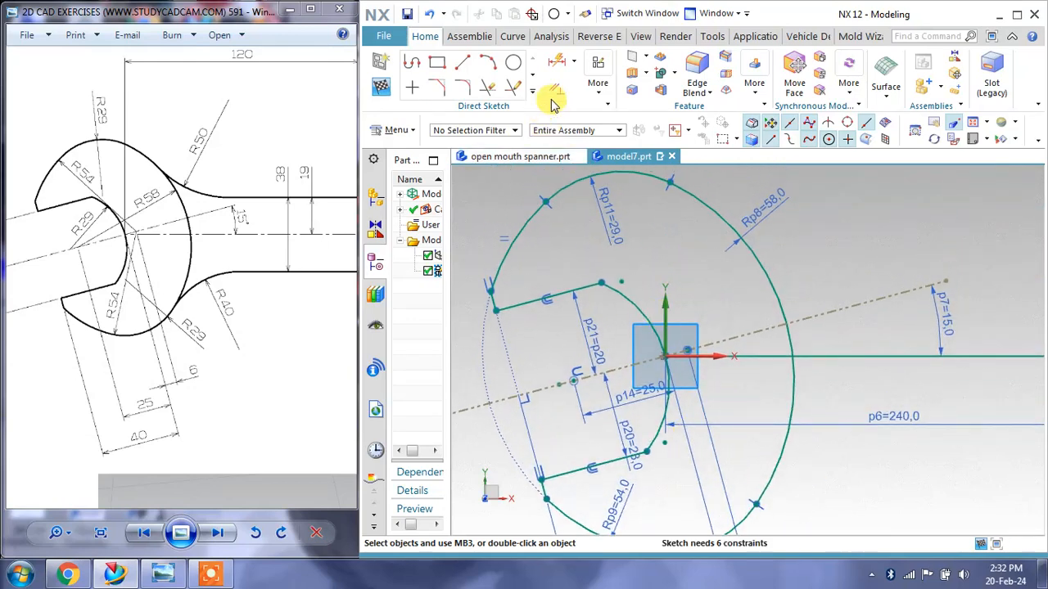
{"action": "left_click", "coordinate": [578, 66]}
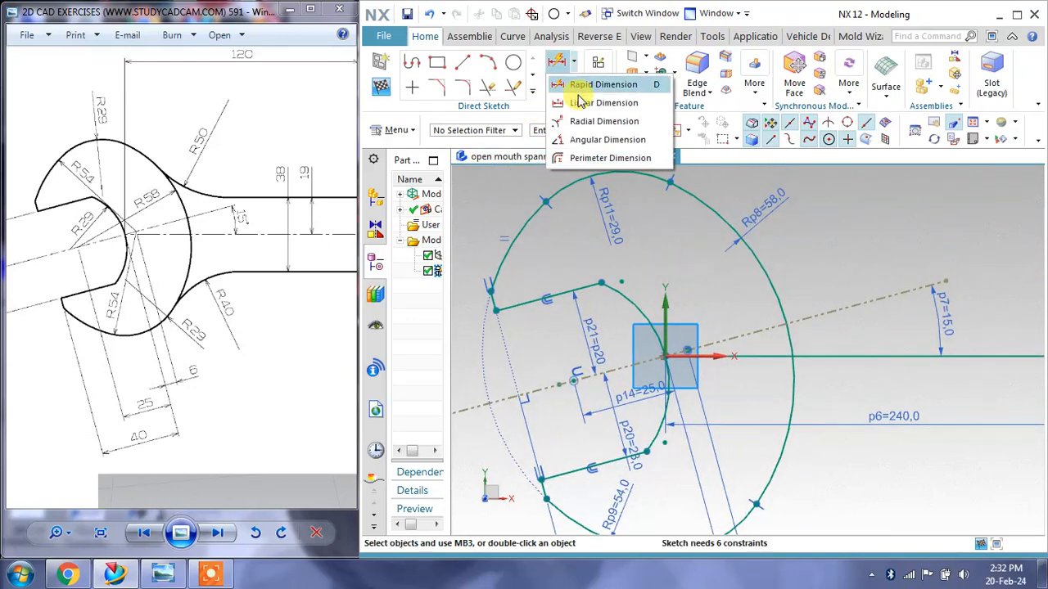
{"action": "left_click", "coordinate": [584, 121]}
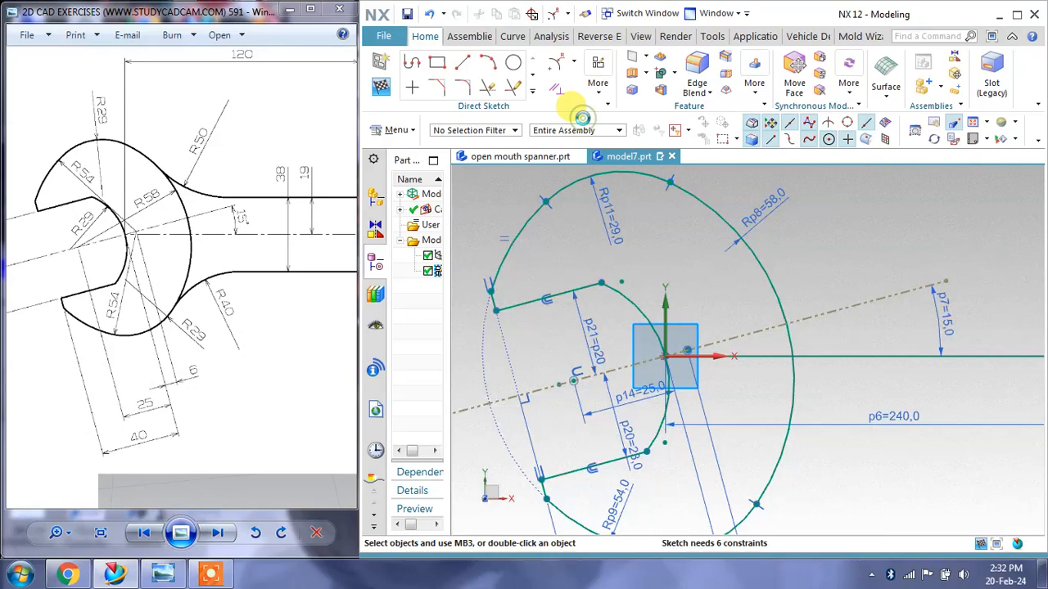
{"action": "left_click", "coordinate": [631, 312]}
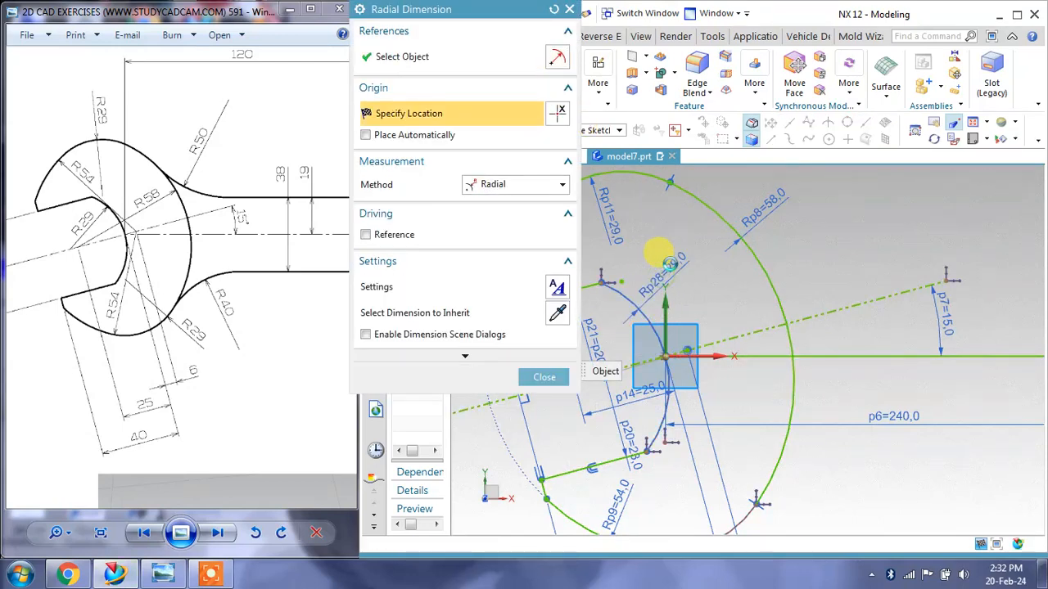
{"action": "left_click", "coordinate": [665, 254]}
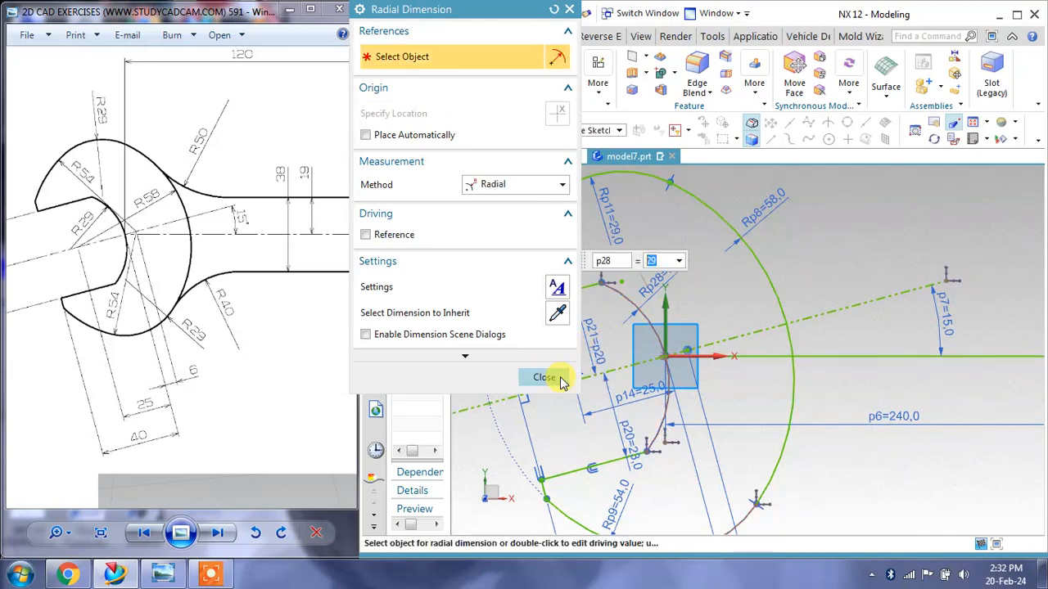
{"action": "left_click", "coordinate": [545, 377]}
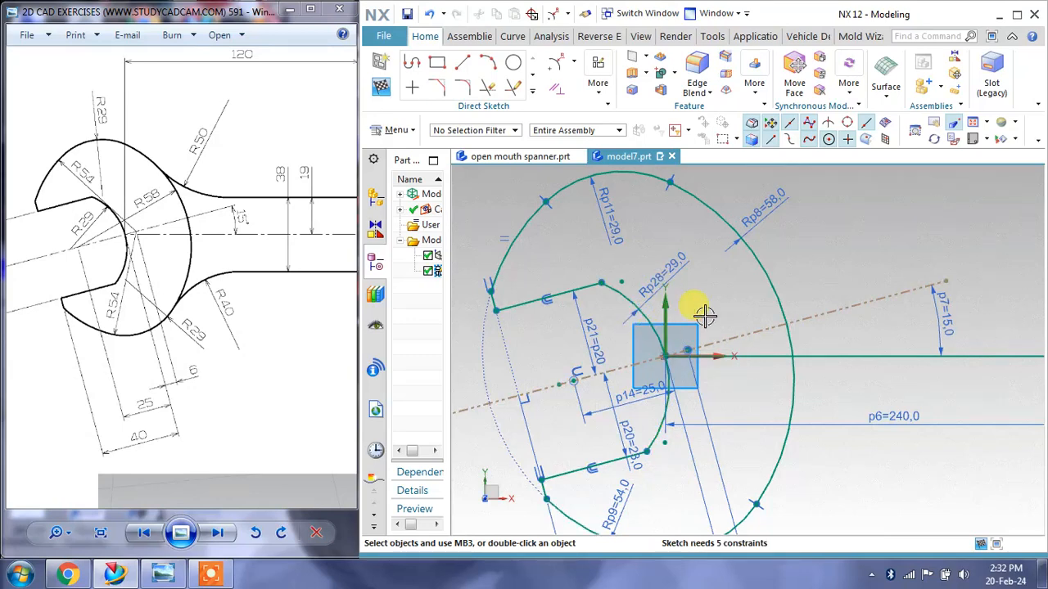
Following the right head in the reference drawing, draw a circle about 28 mm in diameter in the upper overlap of the R59 and R50 circles.
{"action": "scroll", "coordinate": [695, 302], "scroll_direction": "up", "scroll_amount": 4}
{"action": "middle_click_drag", "start_coordinate": [814, 311], "coordinate": [596, 327], "text": "shift"}
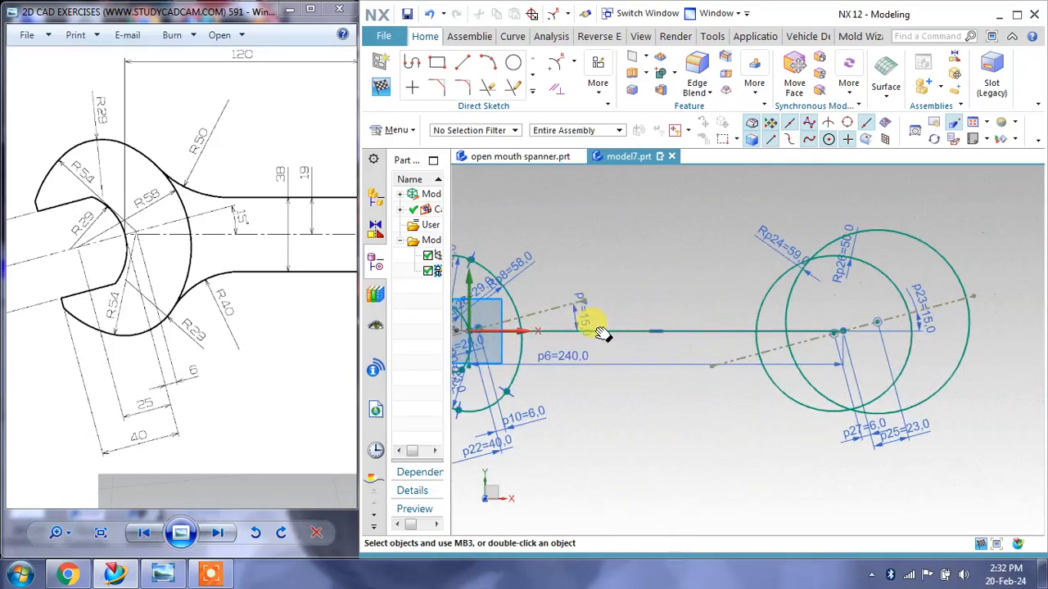
{"action": "scroll", "coordinate": [858, 316], "scroll_direction": "down", "scroll_amount": 3}
{"action": "mouse_move", "coordinate": [823, 324]}
{"action": "middle_mouse_down", "text": "shift"}
{"action": "mouse_move", "coordinate": [776, 312]}
{"action": "mouse_move", "coordinate": [734, 344]}
{"action": "mouse_move", "coordinate": [739, 366]}
{"action": "middle_mouse_up", "text": "shift"}
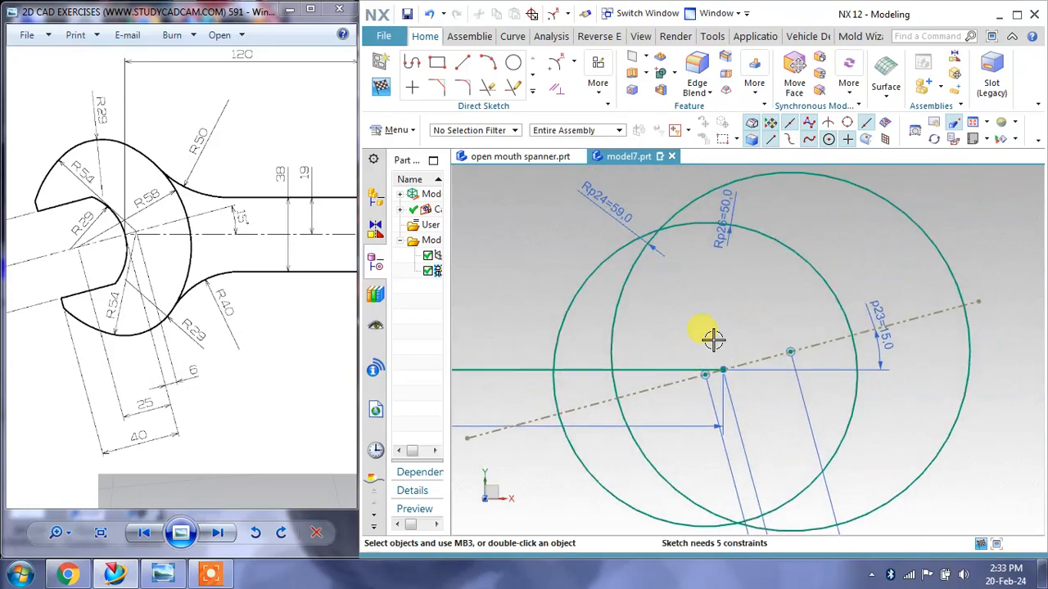
{"action": "scroll", "coordinate": [713, 334], "scroll_direction": "down", "scroll_amount": 2}
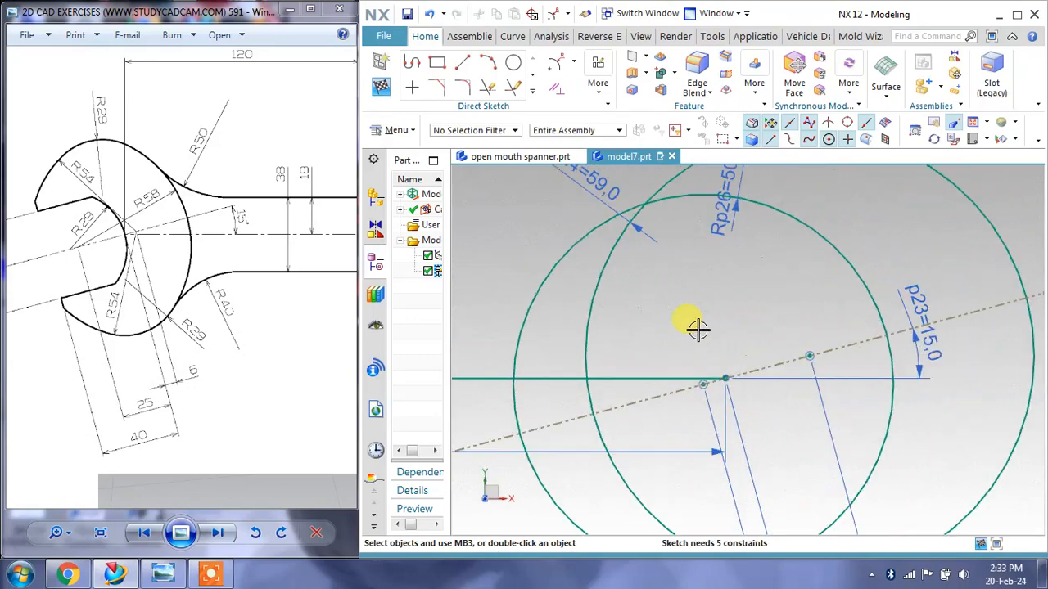
{"action": "left_click_drag", "start_coordinate": [227, 246], "coordinate": [40, 275]}
{"action": "left_click_drag", "start_coordinate": [213, 287], "coordinate": [68, 291]}
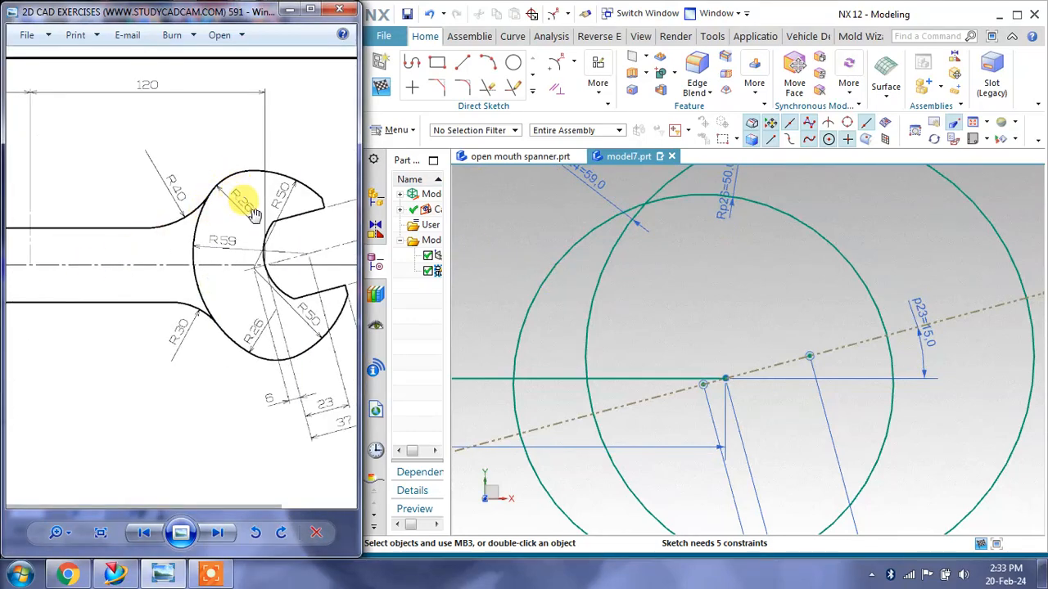
{"action": "left_click", "coordinate": [512, 63]}
{"action": "left_click", "coordinate": [637, 260]}
{"action": "key", "text": "Escape"}
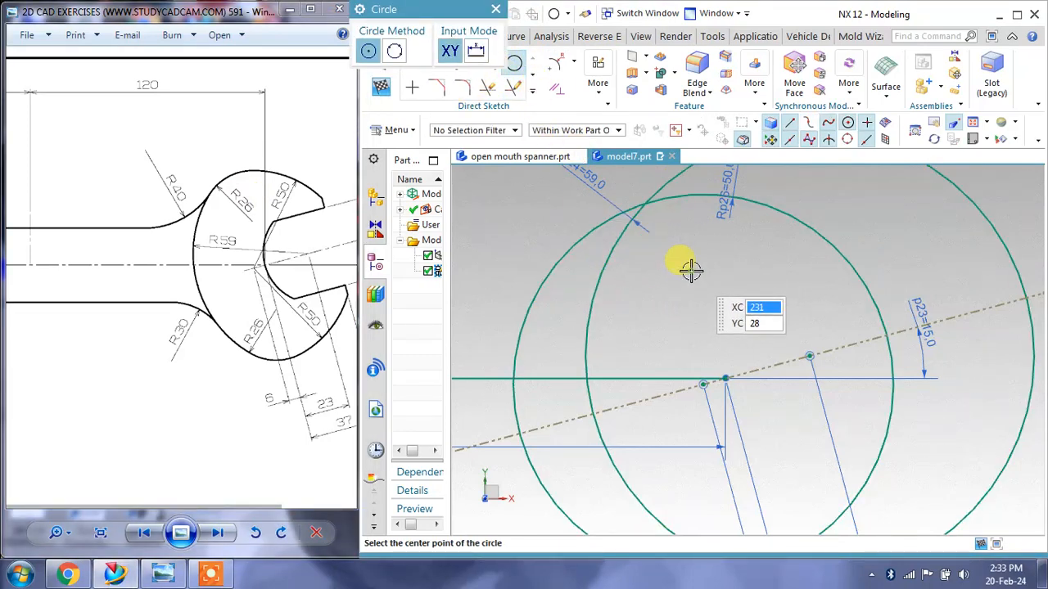
{"action": "left_click", "coordinate": [690, 273]}
{"action": "left_click", "coordinate": [735, 301]}
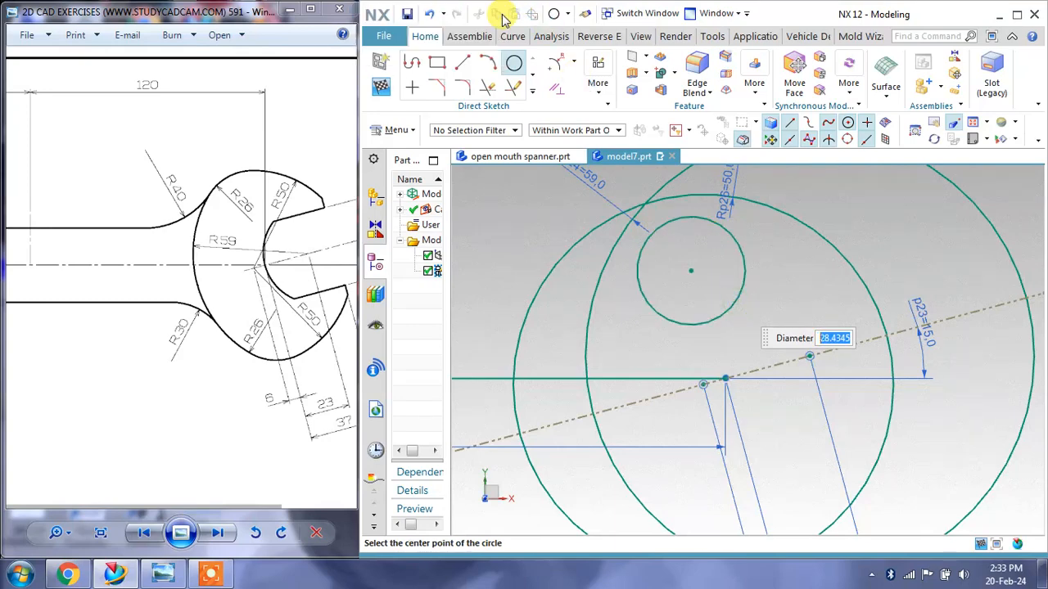
{"action": "key", "text": "Escape"}
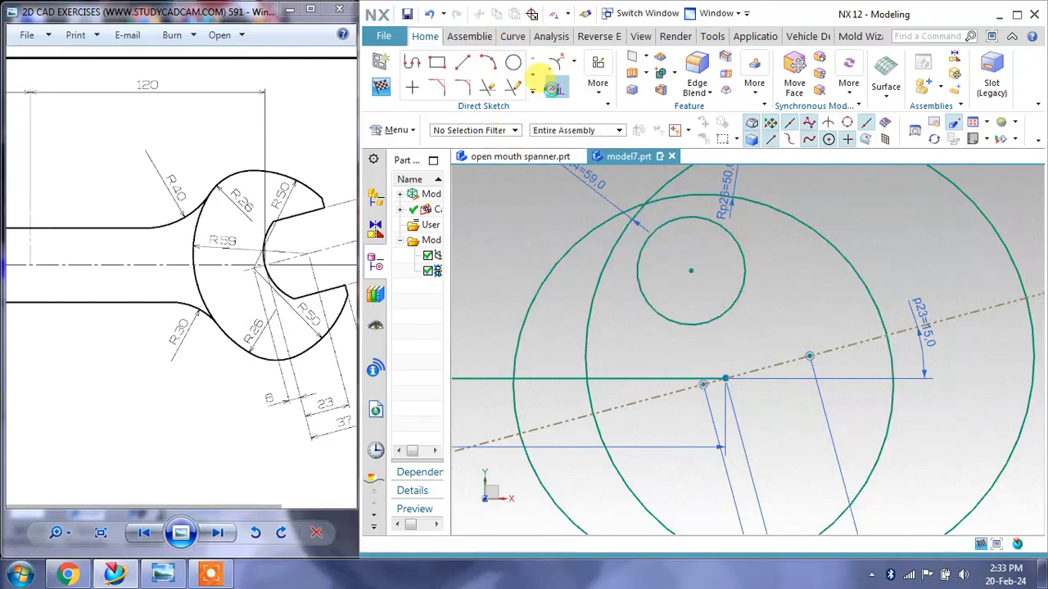
Constrain the small upper circle tangent to both the R59 and the R50 circles of the right head.
{"action": "left_click", "coordinate": [554, 91]}
{"action": "left_click", "coordinate": [426, 69]}
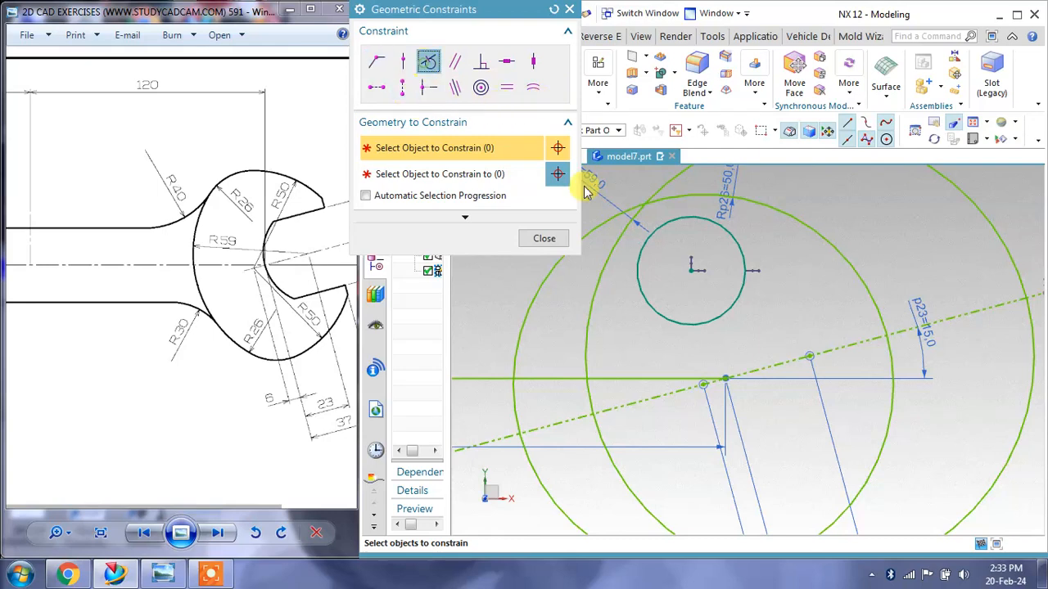
{"action": "middle_click_drag", "start_coordinate": [614, 272], "coordinate": [643, 295], "text": "shift"}
{"action": "left_click", "coordinate": [633, 280]}
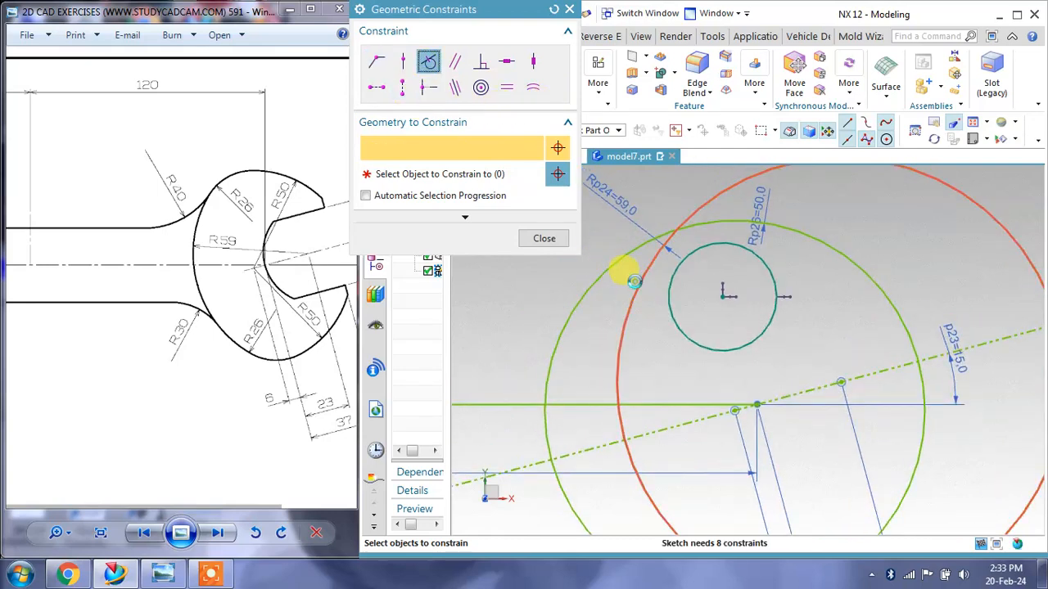
{"action": "middle_click", "coordinate": [662, 324]}
{"action": "left_click", "coordinate": [667, 310]}
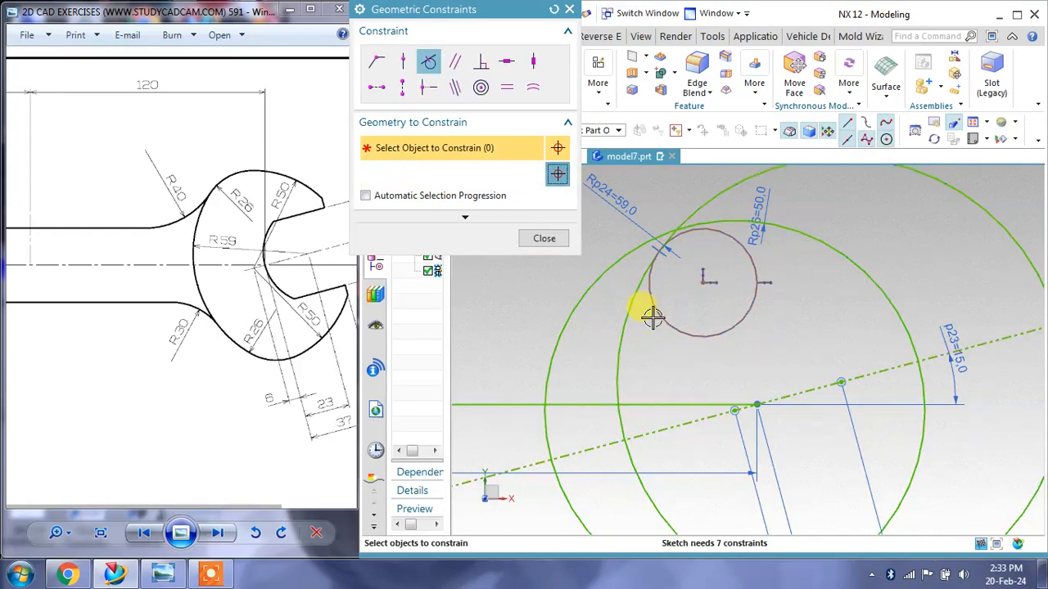
{"action": "left_click", "coordinate": [732, 236]}
{"action": "left_click", "coordinate": [785, 238]}
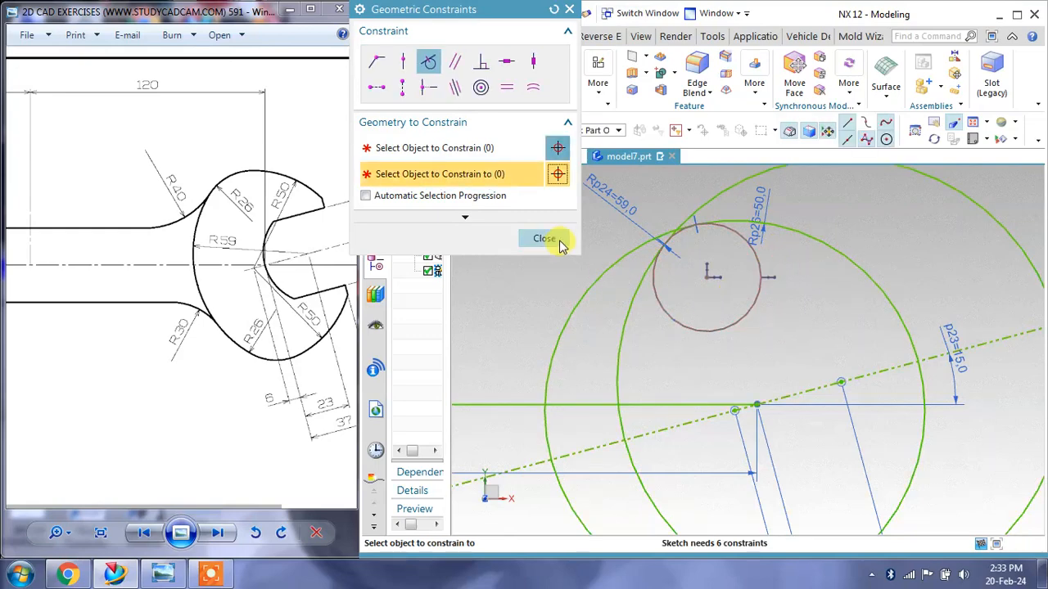
{"action": "left_click", "coordinate": [552, 238]}
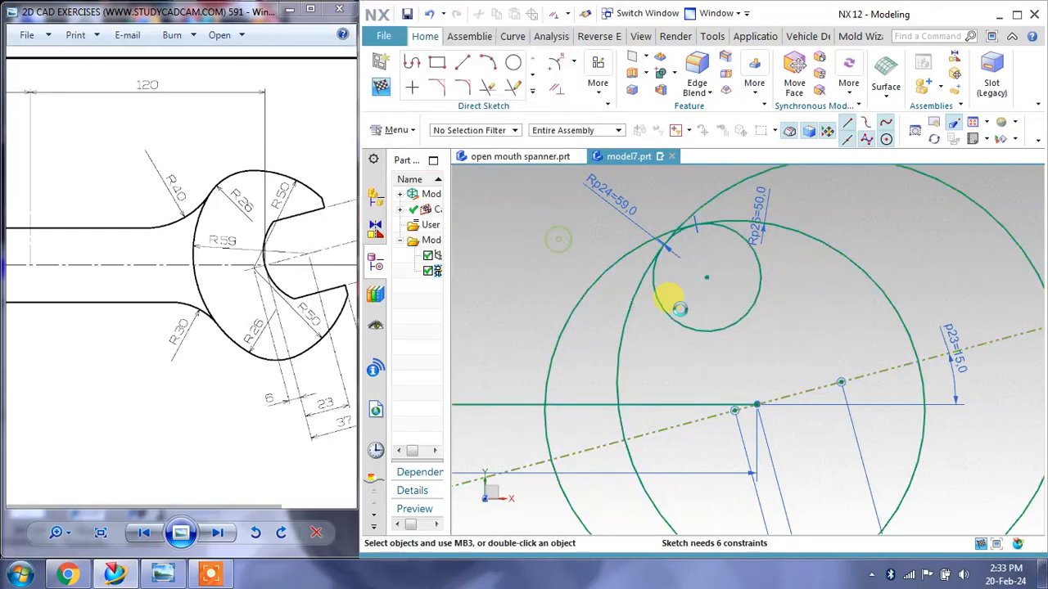
Add a radial dimension to the small upper circle of the right head and set it to 26 mm.
{"action": "left_click", "coordinate": [559, 64]}
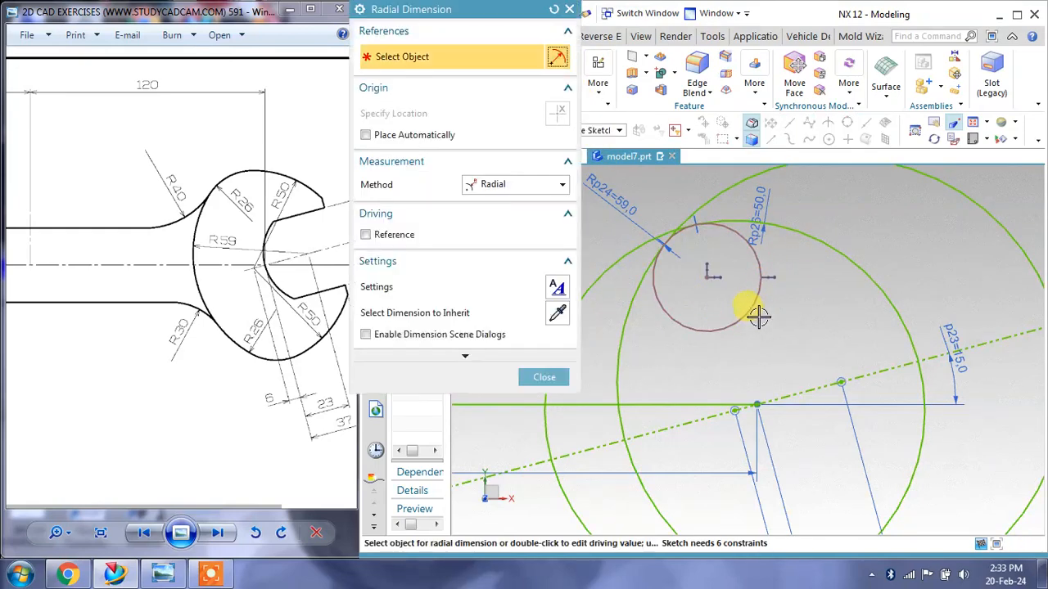
{"action": "left_click", "coordinate": [756, 305]}
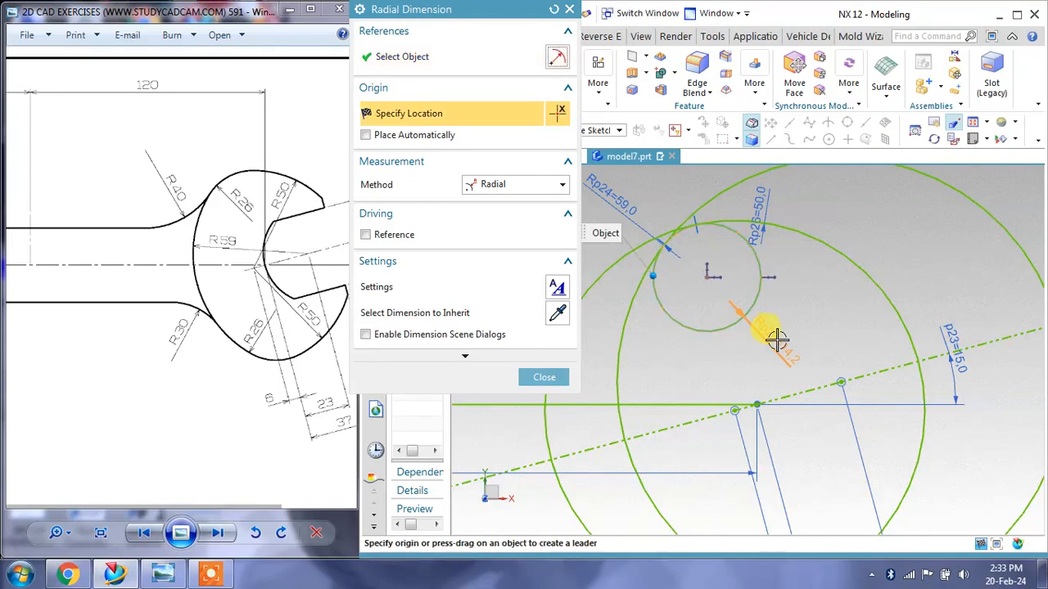
{"action": "left_click", "coordinate": [788, 333]}
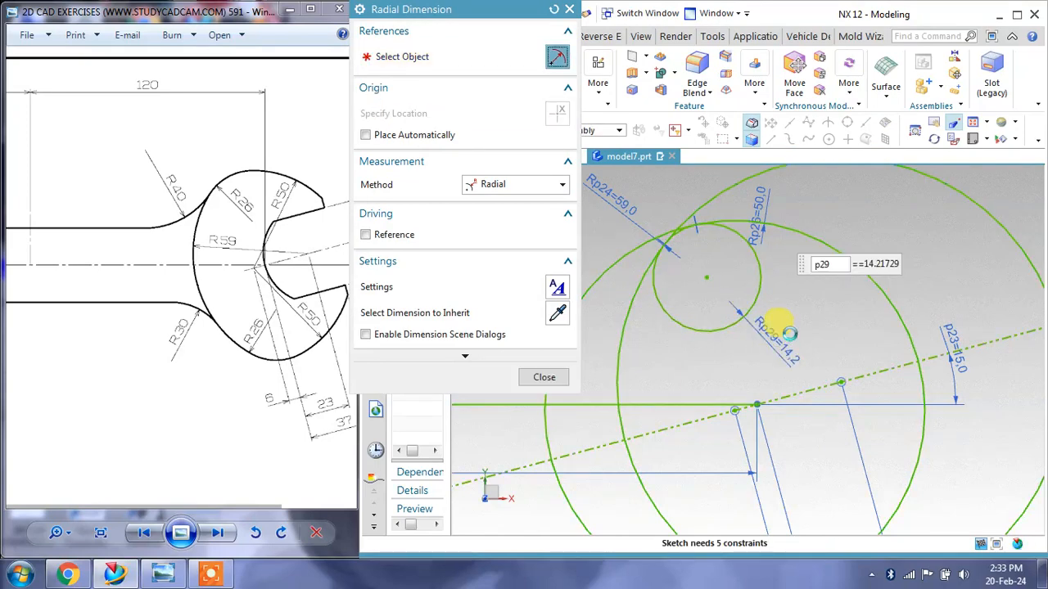
{"action": "type", "text": "26"}
{"action": "key", "text": "Return"}
{"action": "left_click", "coordinate": [544, 376]}
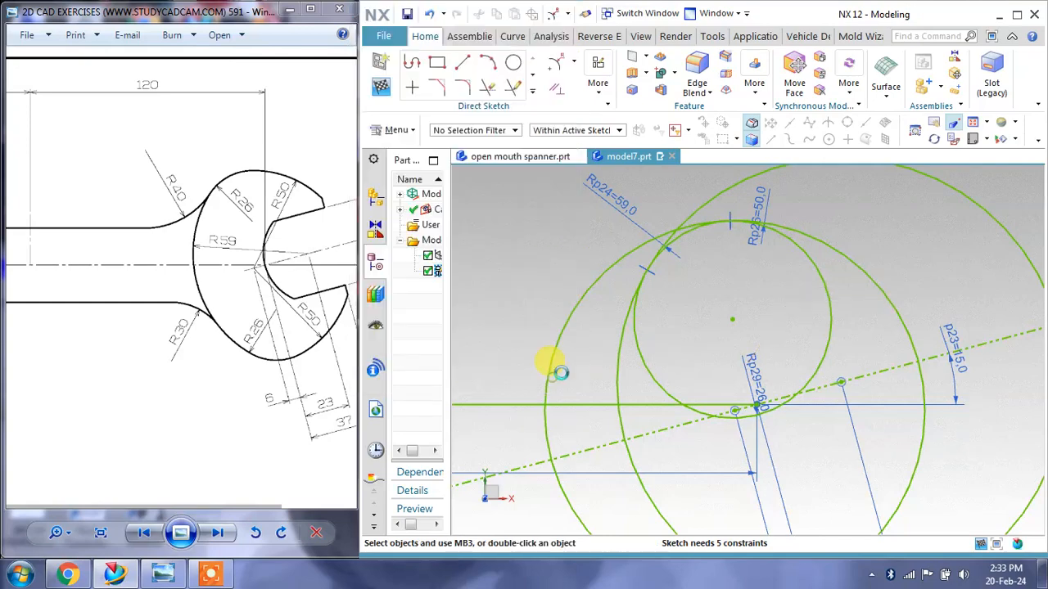
Draw a small circle in the lower overlap of the R50 and R59 circles and make it tangent to the R59 circle.
{"action": "scroll", "coordinate": [713, 322], "scroll_direction": "down", "scroll_amount": 2}
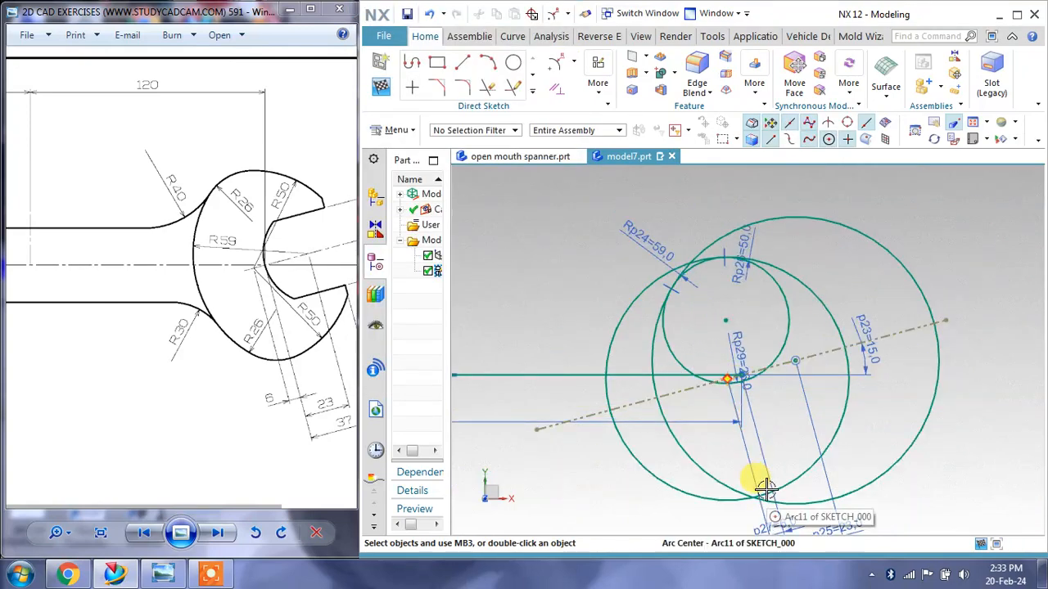
{"action": "scroll", "coordinate": [760, 480], "scroll_direction": "up", "scroll_amount": 1}
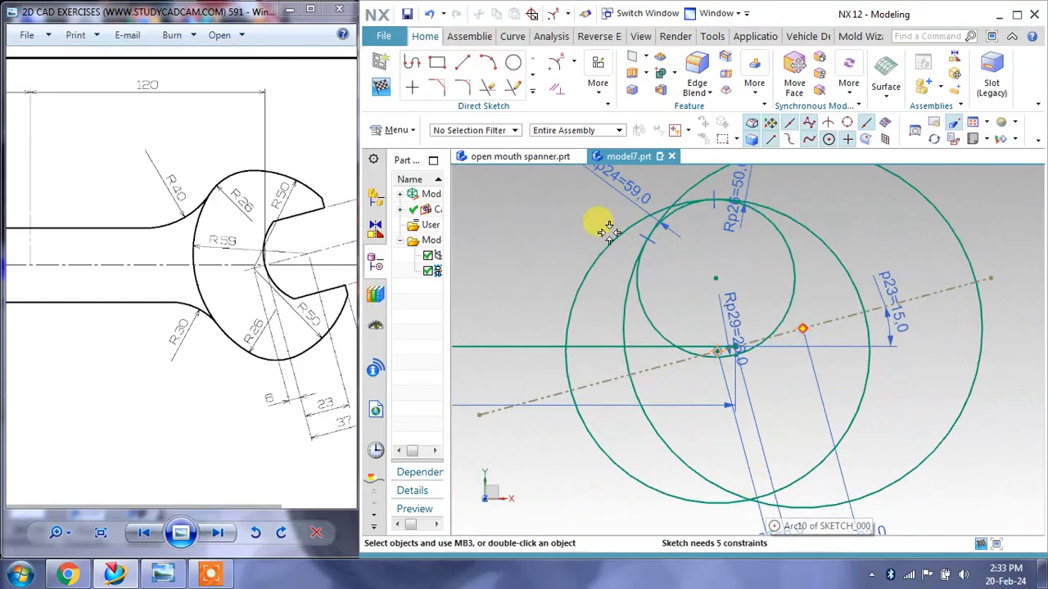
{"action": "left_click", "coordinate": [514, 87]}
{"action": "left_click", "coordinate": [748, 440]}
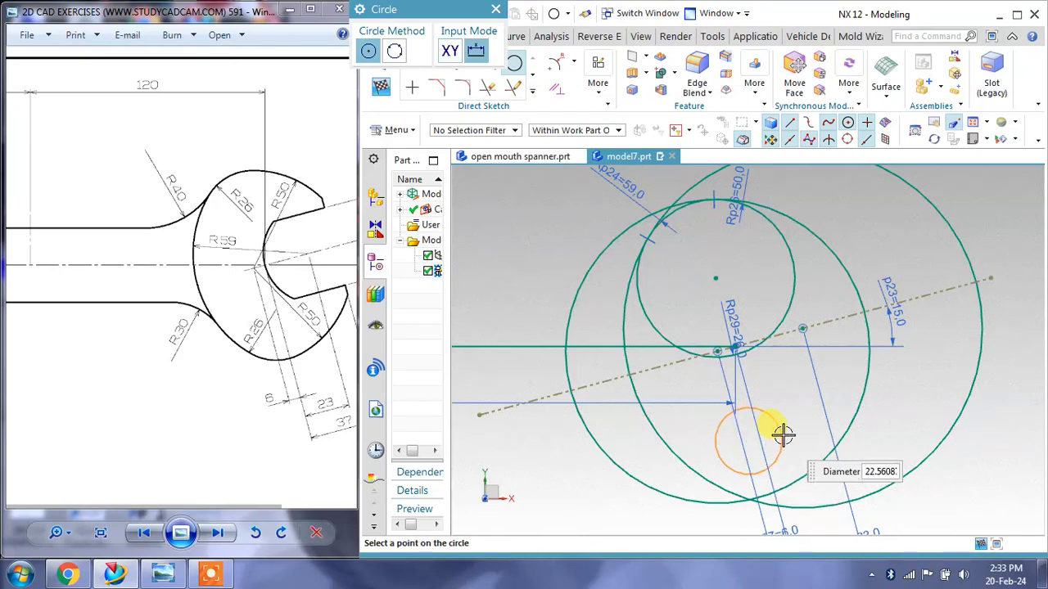
{"action": "left_click", "coordinate": [495, 9]}
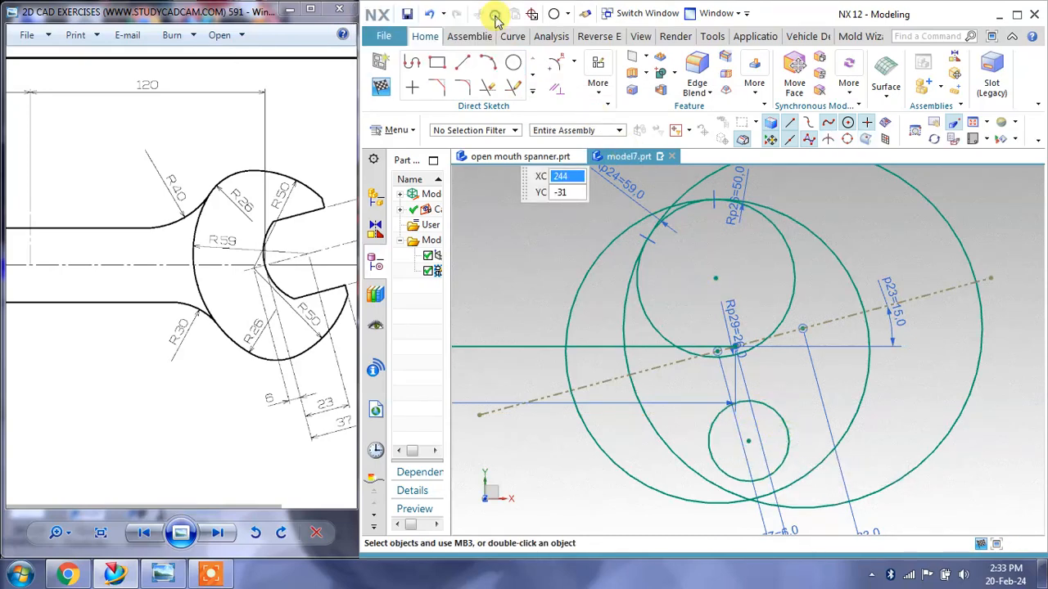
{"action": "left_click", "coordinate": [558, 94]}
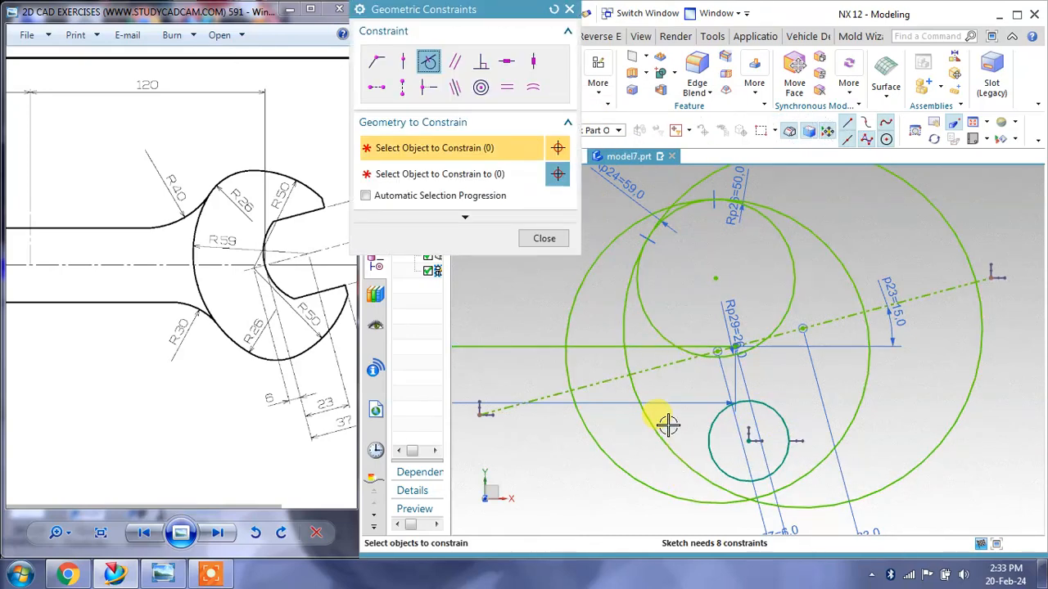
{"action": "left_click", "coordinate": [704, 446]}
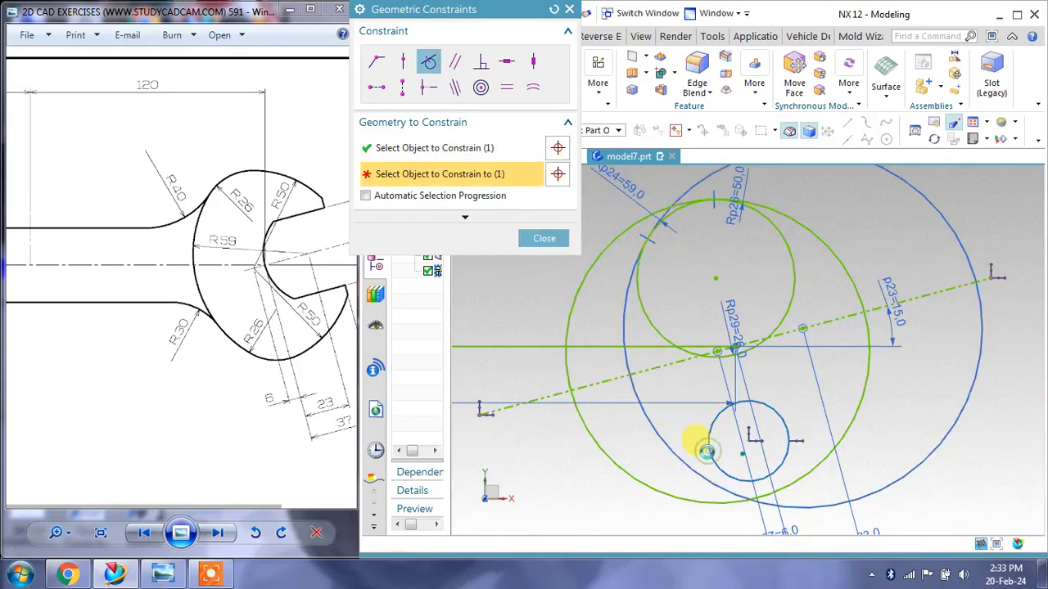
Try to make the small lower circle tangent to the R50 circle, and undo that constraint.
{"action": "left_click", "coordinate": [777, 439]}
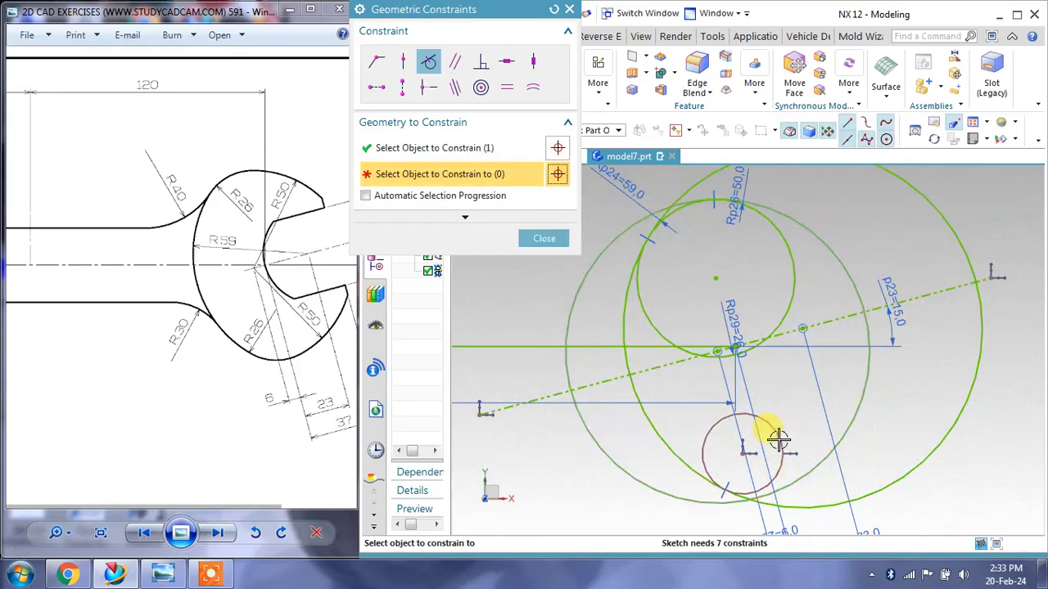
{"action": "left_click", "coordinate": [776, 440]}
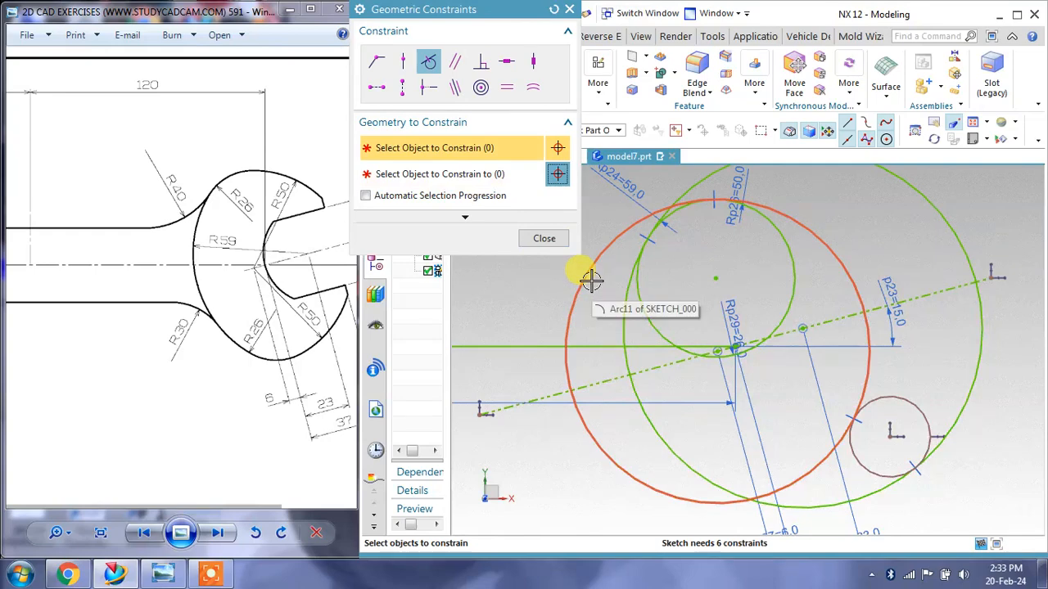
{"action": "key", "text": "ctrl+z"}
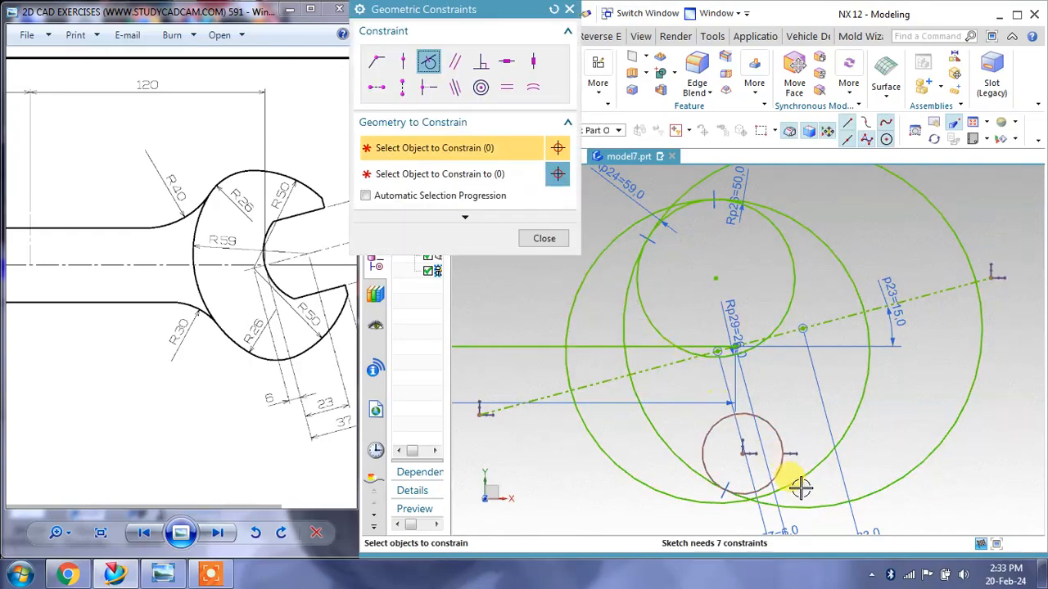
Constrain the small lower circle of the right head tangent to the R50 circle.
{"action": "left_click", "coordinate": [788, 474]}
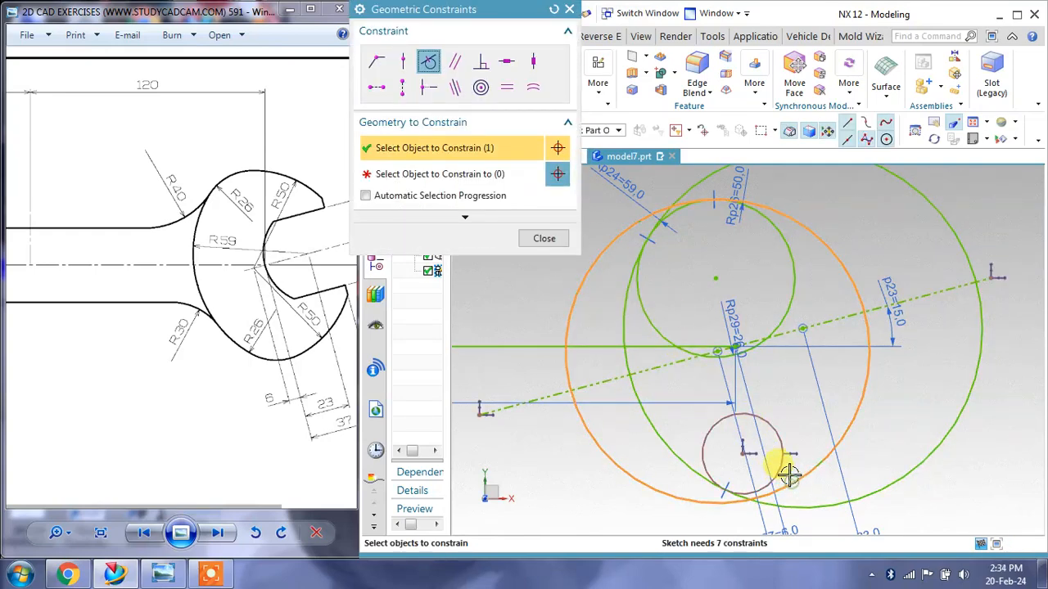
{"action": "left_click", "coordinate": [786, 465]}
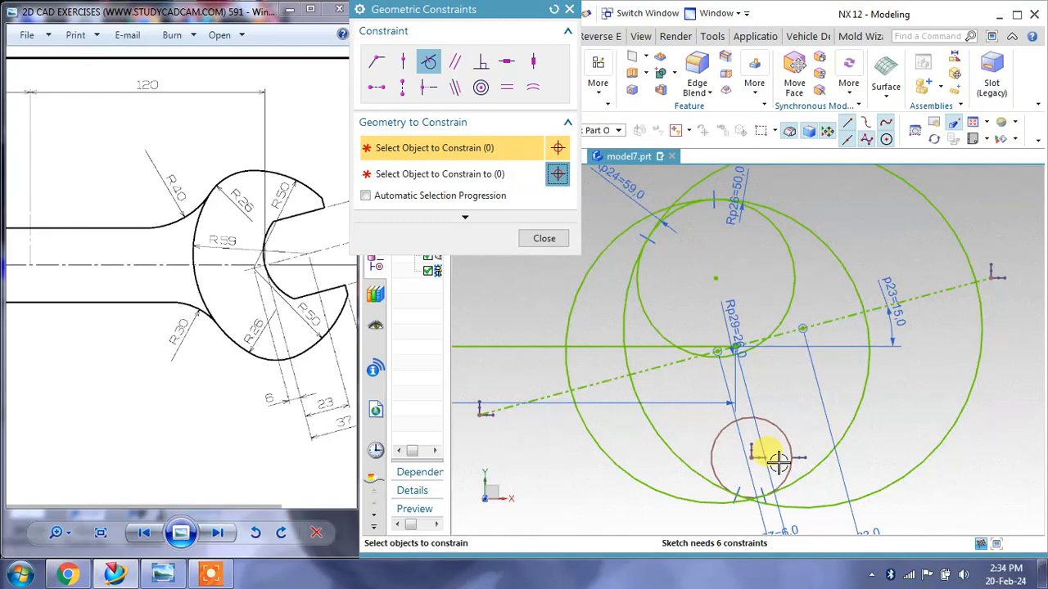
{"action": "left_click", "coordinate": [561, 238]}
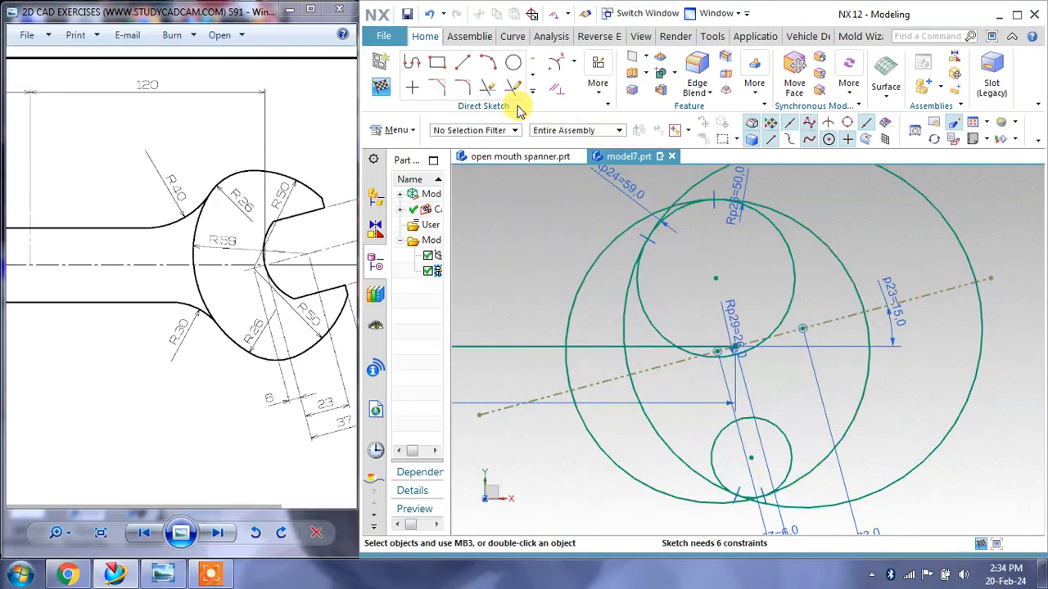
Add a radial dimension to the small lower circle of the right head and set it to 26 mm.
{"action": "left_click", "coordinate": [556, 63]}
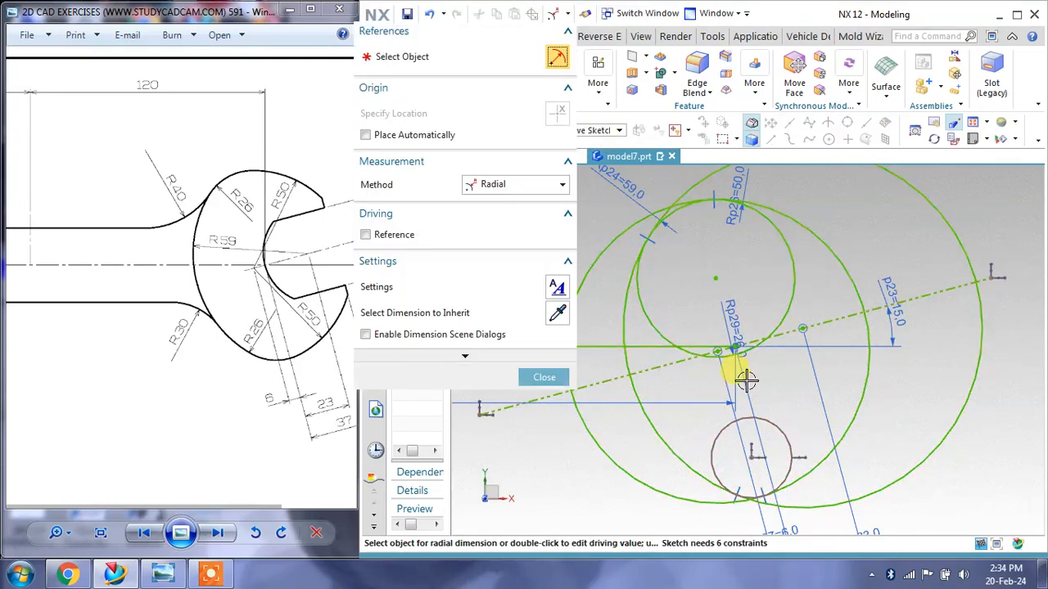
{"action": "left_click", "coordinate": [778, 424]}
{"action": "left_click", "coordinate": [782, 384]}
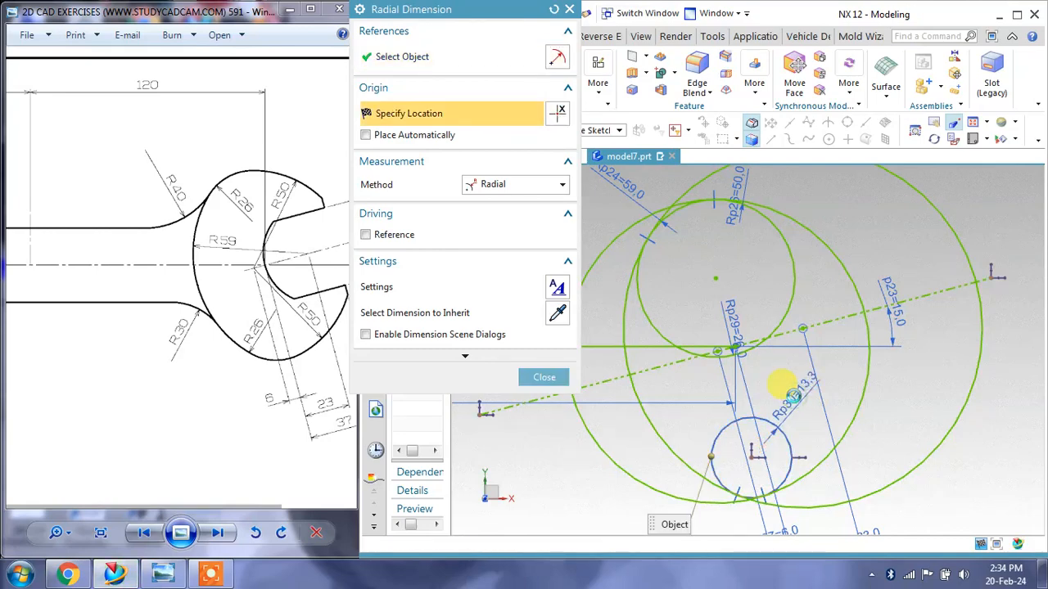
{"action": "type", "text": "30"}
{"action": "key", "text": "Return"}
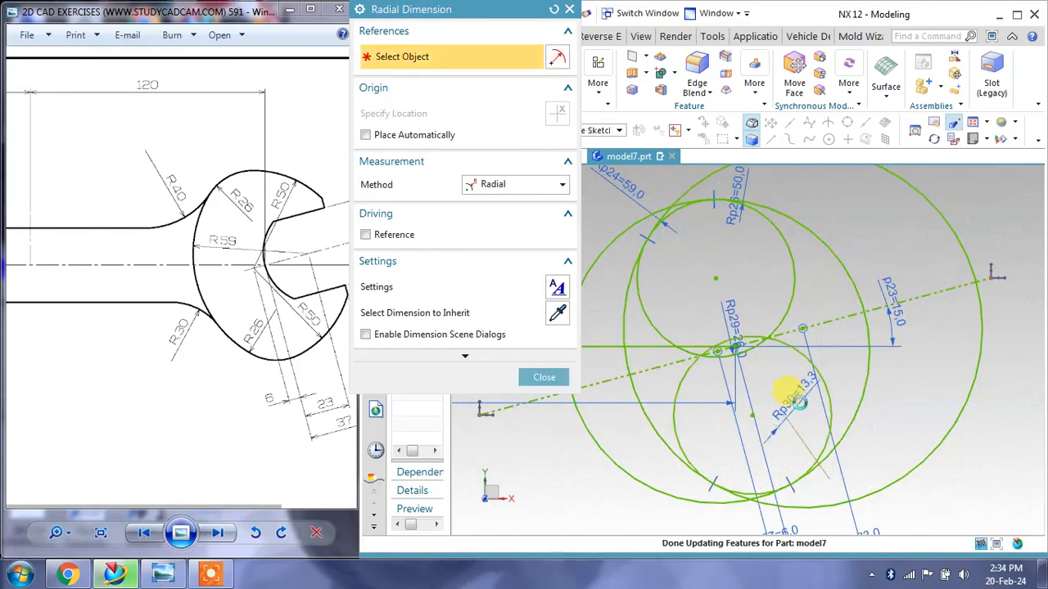
{"action": "left_click", "coordinate": [543, 377]}
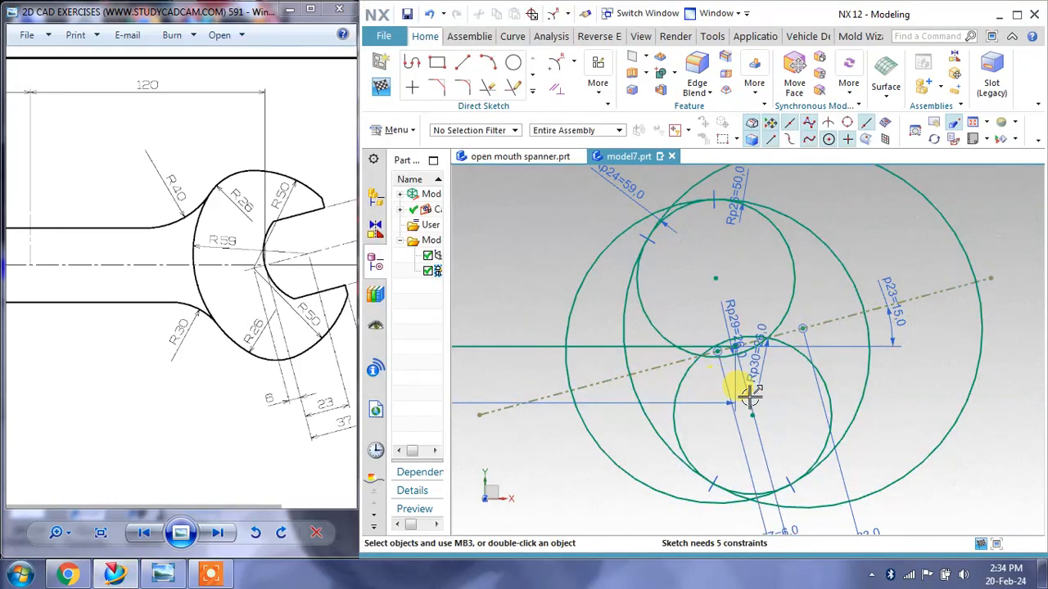
Trim away the handle-side portion of the R50 circle and the outer right portion of the R59 circle on the right head.
{"action": "scroll", "coordinate": [756, 401], "scroll_direction": "down", "scroll_amount": 2}
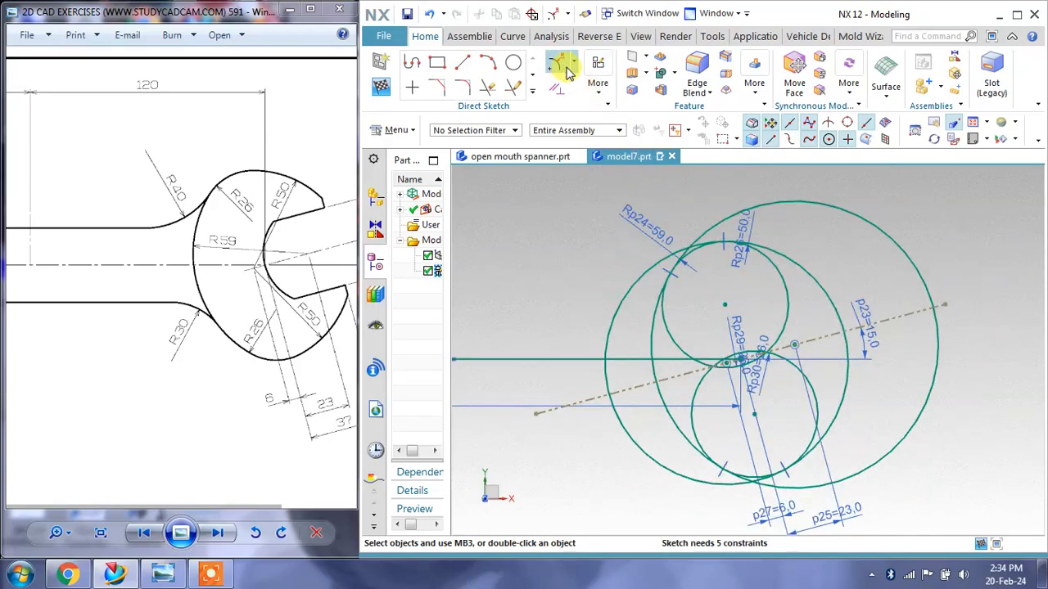
{"action": "left_click", "coordinate": [488, 88]}
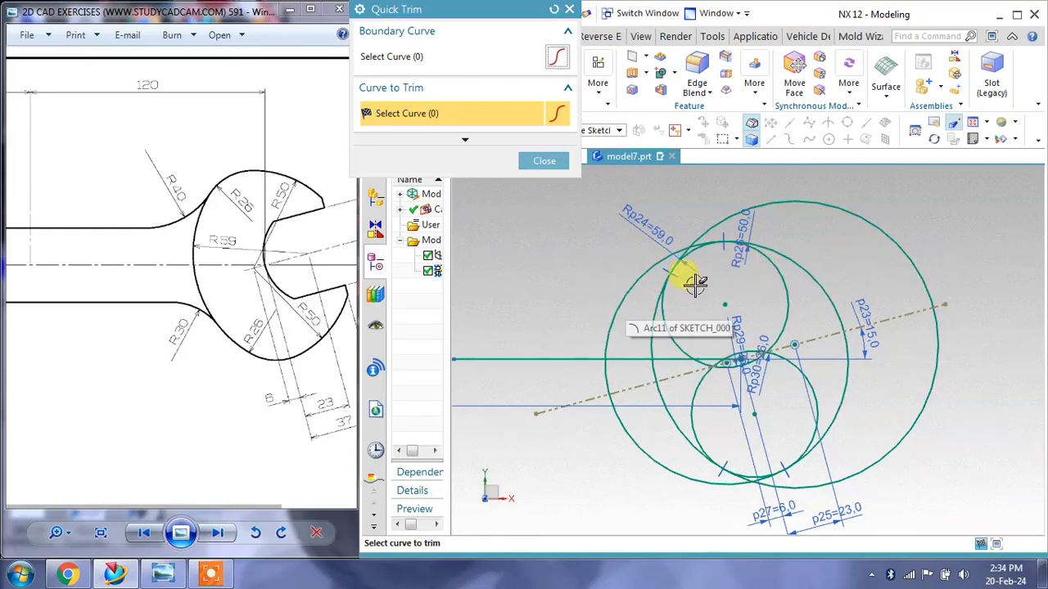
{"action": "left_click", "coordinate": [613, 301]}
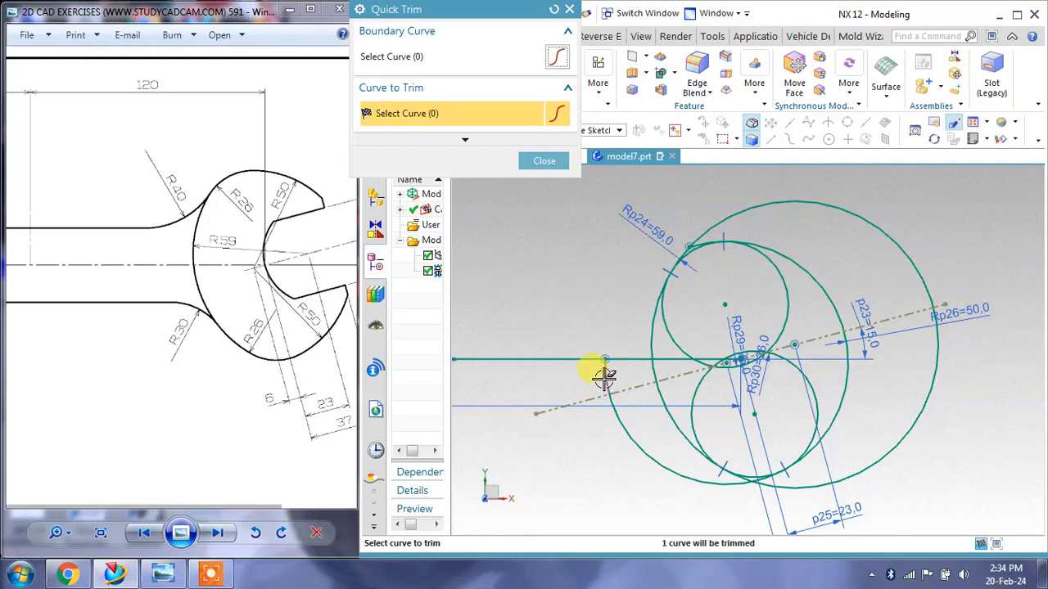
{"action": "left_click", "coordinate": [603, 379]}
{"action": "left_click", "coordinate": [614, 419]}
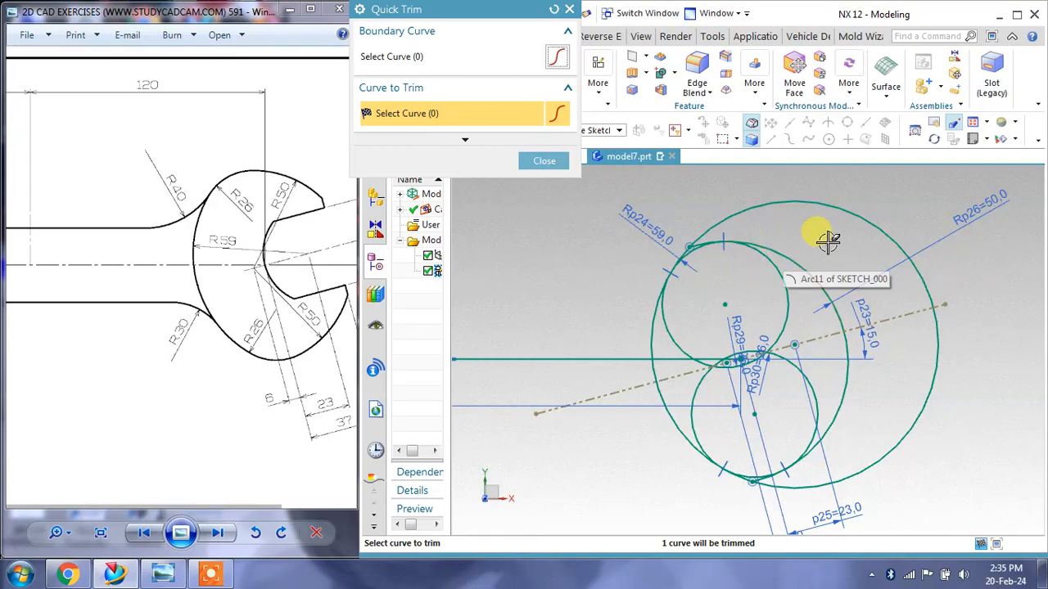
{"action": "left_click", "coordinate": [837, 205]}
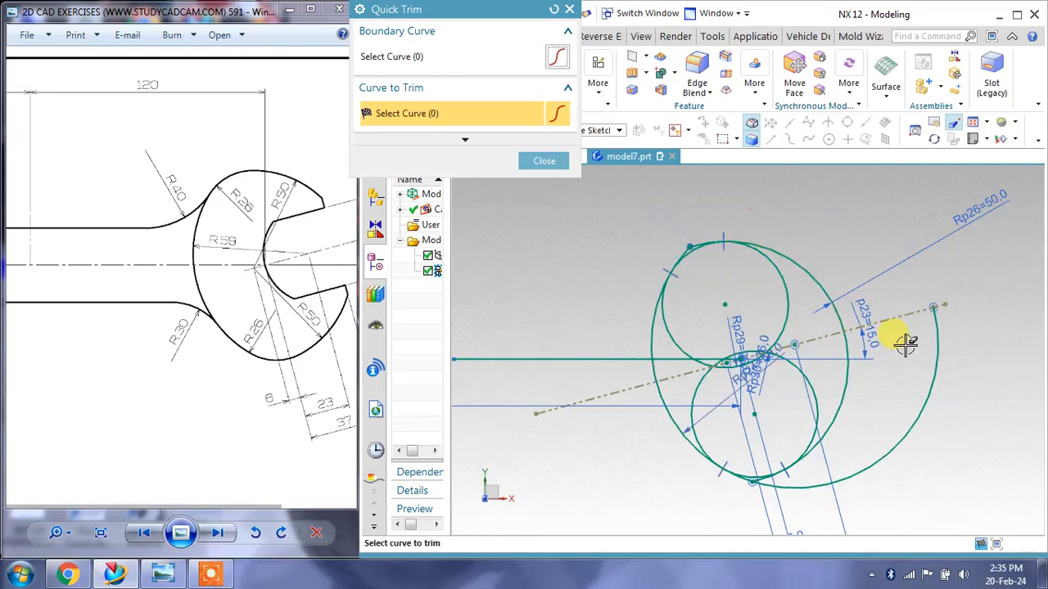
{"action": "left_click", "coordinate": [931, 370]}
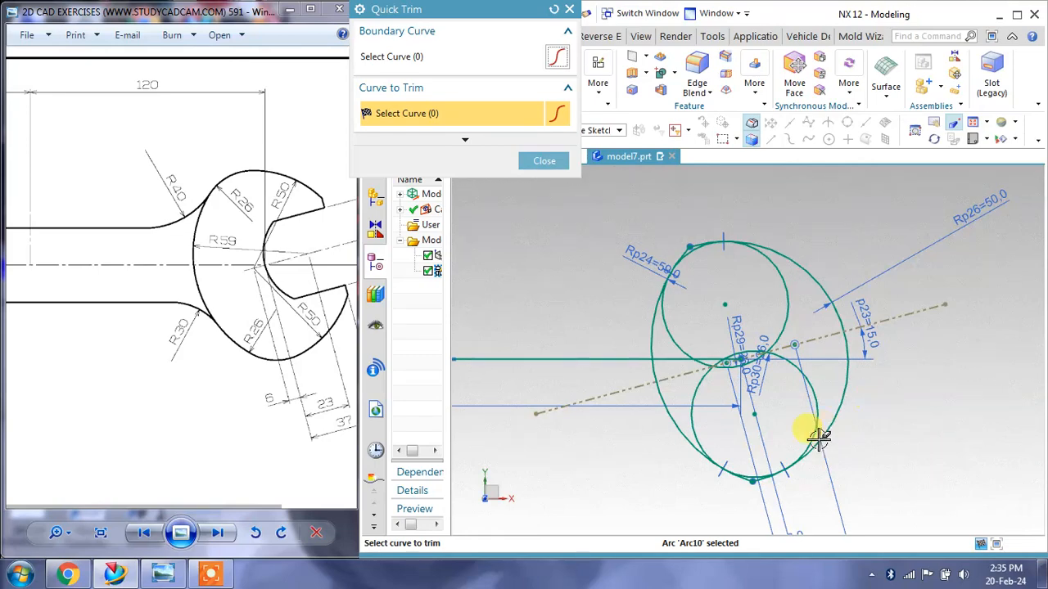
Trim the overhanging ends of the R50 and R59 arcs back to their tangent points with the upper and lower R26 circles.
{"action": "scroll", "coordinate": [761, 487], "scroll_direction": "up", "scroll_amount": 5}
{"action": "left_click", "coordinate": [739, 438]}
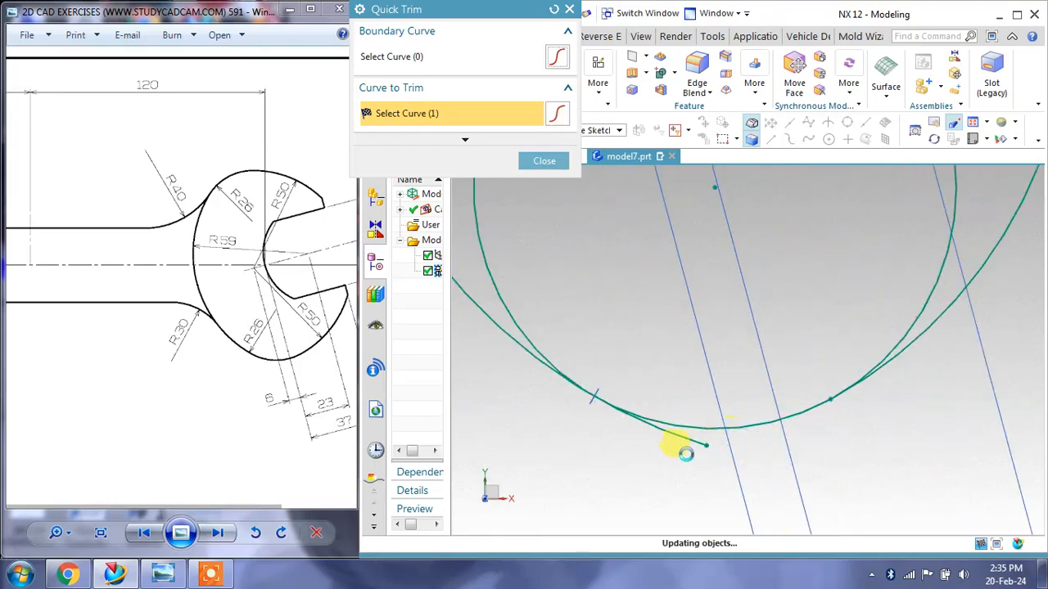
{"action": "left_click", "coordinate": [696, 443]}
{"action": "scroll", "coordinate": [741, 455], "scroll_direction": "down", "scroll_amount": 5}
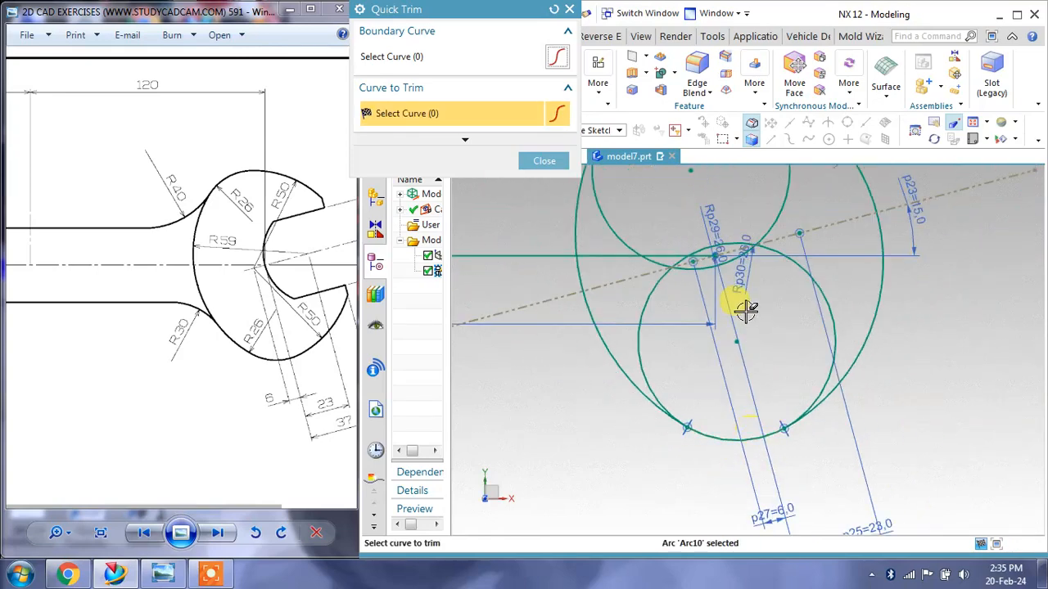
{"action": "middle_click_drag", "start_coordinate": [744, 311], "coordinate": [796, 471], "text": "shift"}
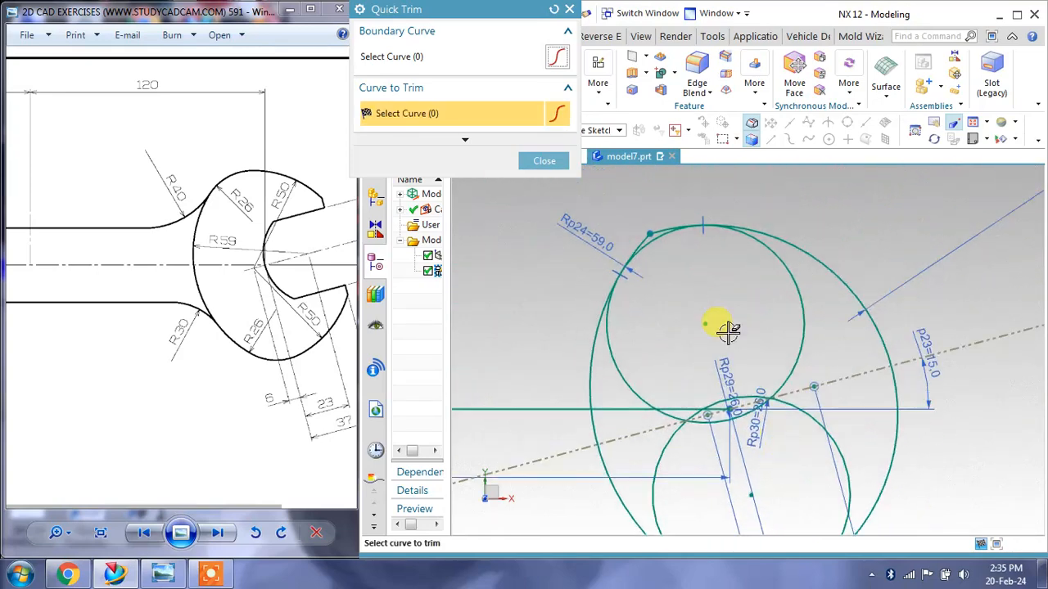
{"action": "left_click", "coordinate": [648, 232]}
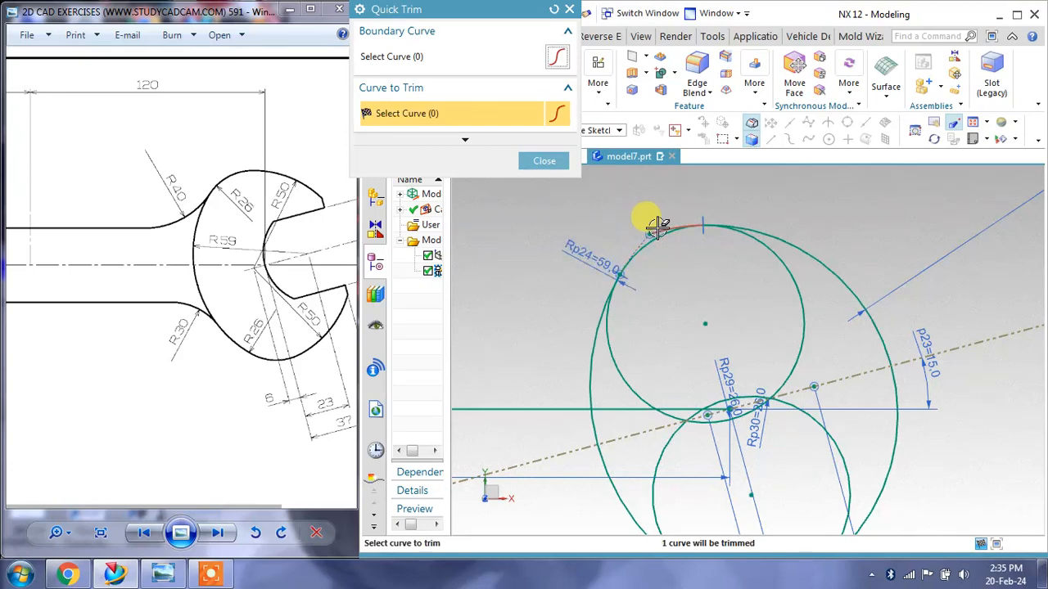
{"action": "scroll", "coordinate": [647, 223], "scroll_direction": "up", "scroll_amount": 3}
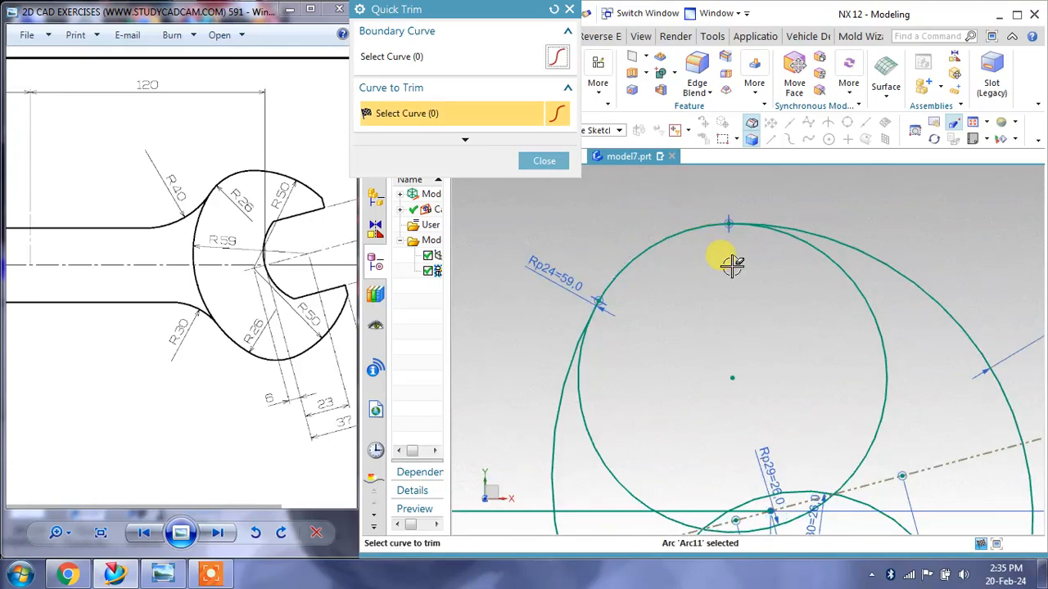
{"action": "scroll", "coordinate": [732, 278], "scroll_direction": "down", "scroll_amount": 4}
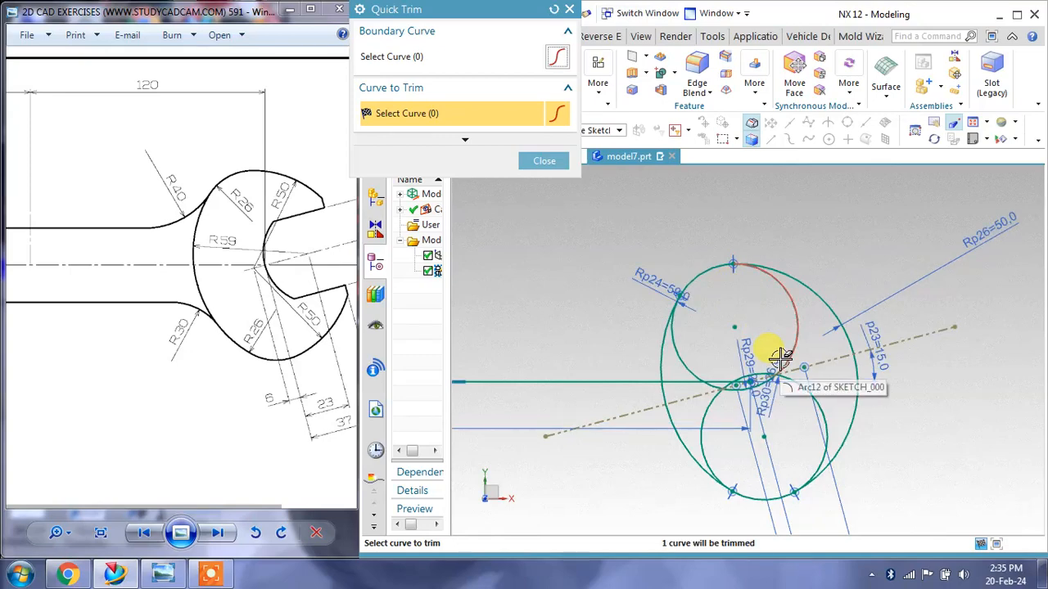
{"action": "scroll", "coordinate": [800, 359], "scroll_direction": "up", "scroll_amount": 2}
{"action": "scroll", "coordinate": [802, 359], "scroll_direction": "down", "scroll_amount": 1}
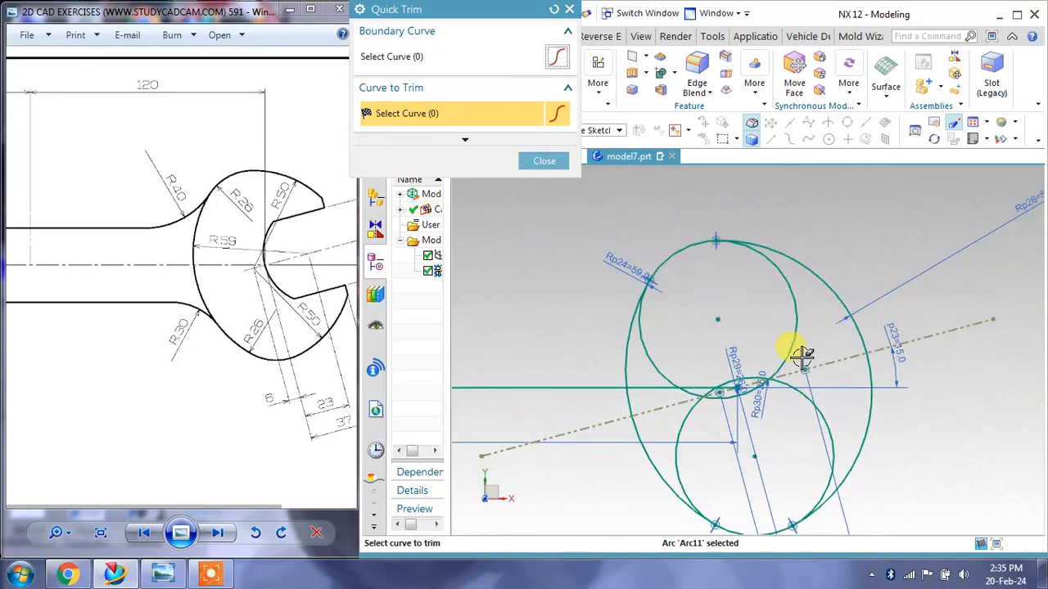
{"action": "left_click", "coordinate": [539, 159]}
Offset the right head's inclined centreline symmetrically by 20.5 mm, with one copy, to form the jaw edges.
{"action": "left_click", "coordinate": [534, 91]}
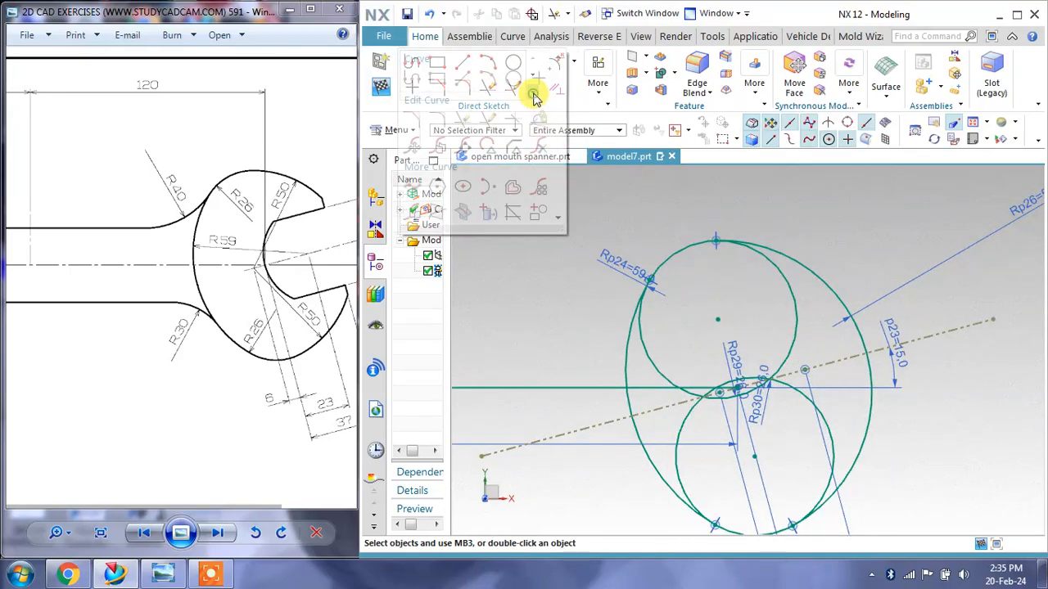
{"action": "left_click", "coordinate": [512, 188]}
{"action": "left_click_drag", "start_coordinate": [318, 316], "coordinate": [213, 320]}
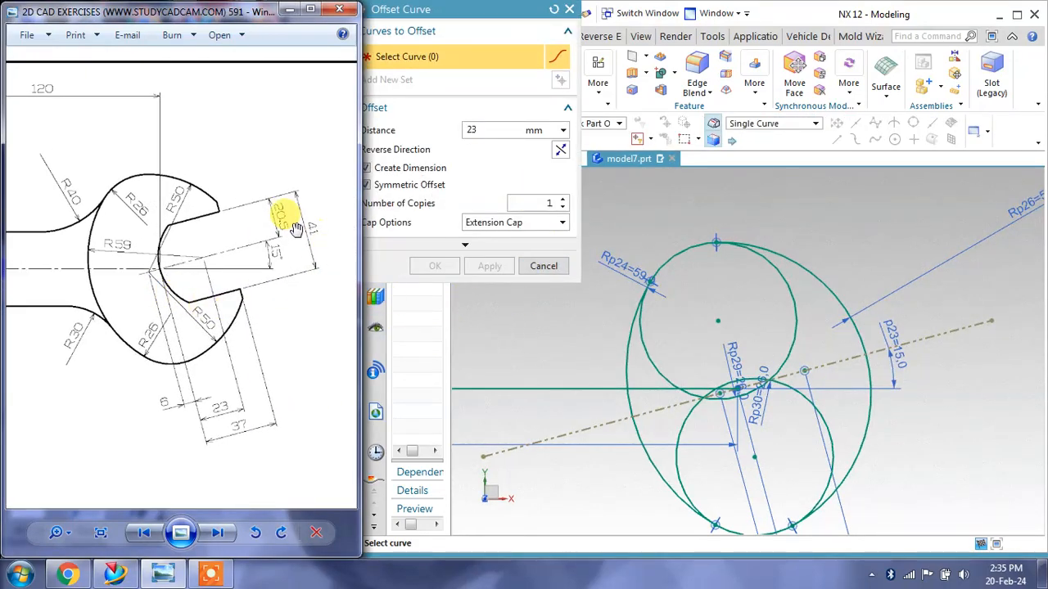
{"action": "double_click", "coordinate": [483, 131]}
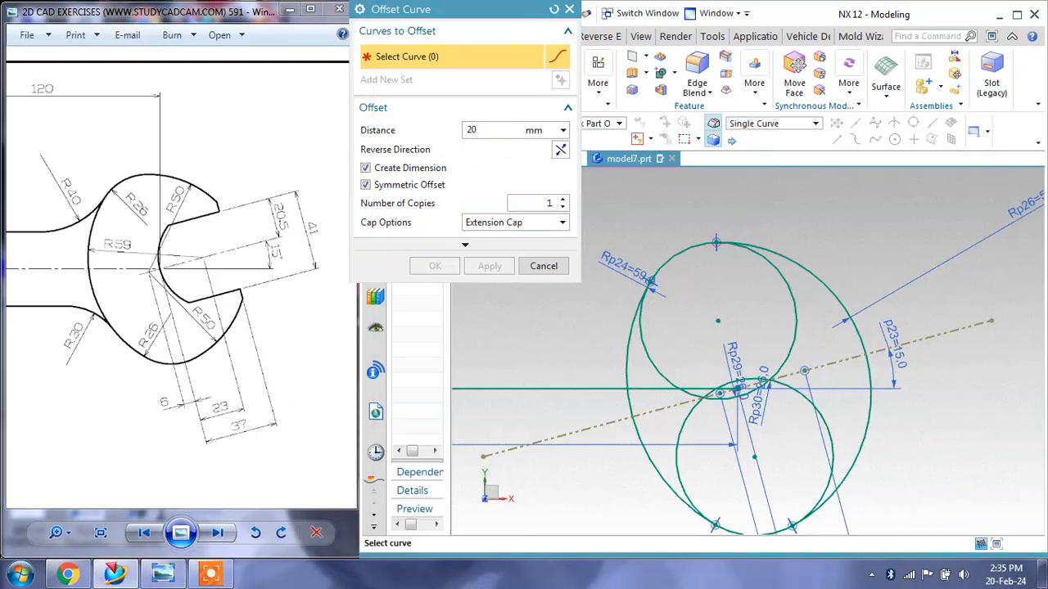
{"action": "left_click", "coordinate": [838, 358]}
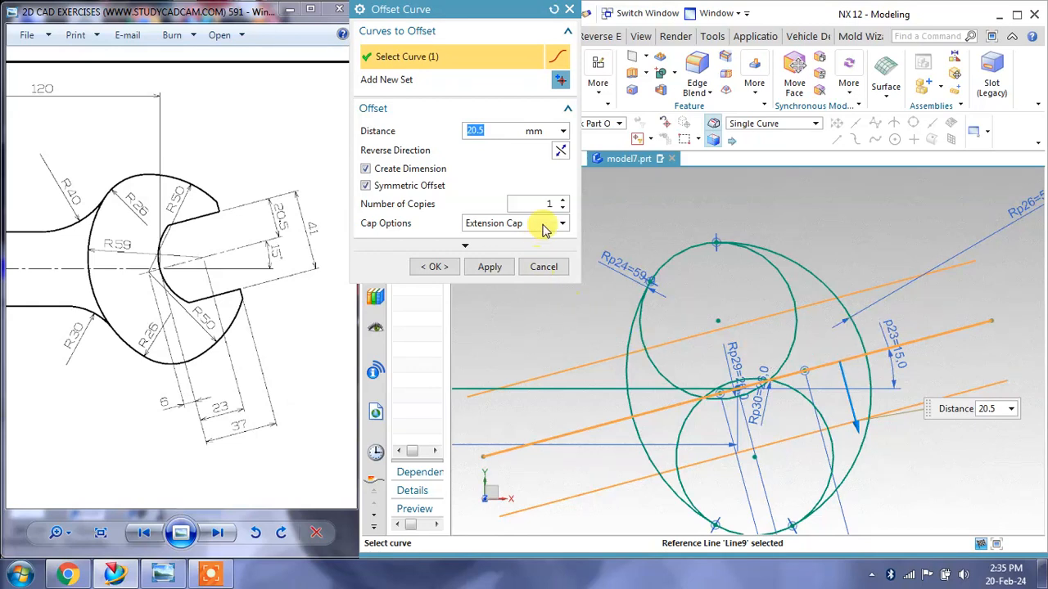
{"action": "left_click", "coordinate": [563, 202]}
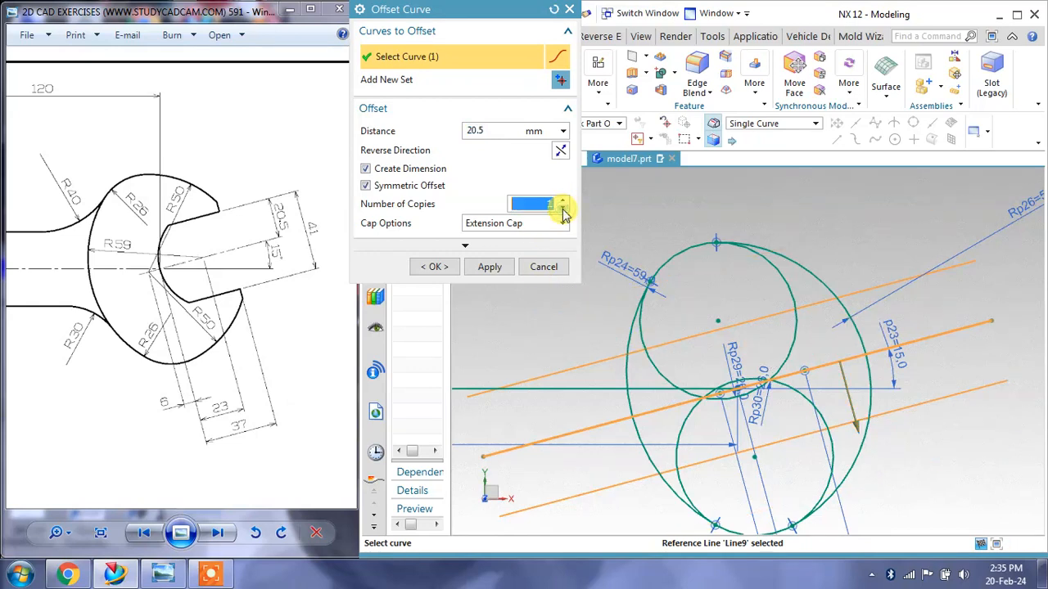
{"action": "left_click", "coordinate": [490, 267]}
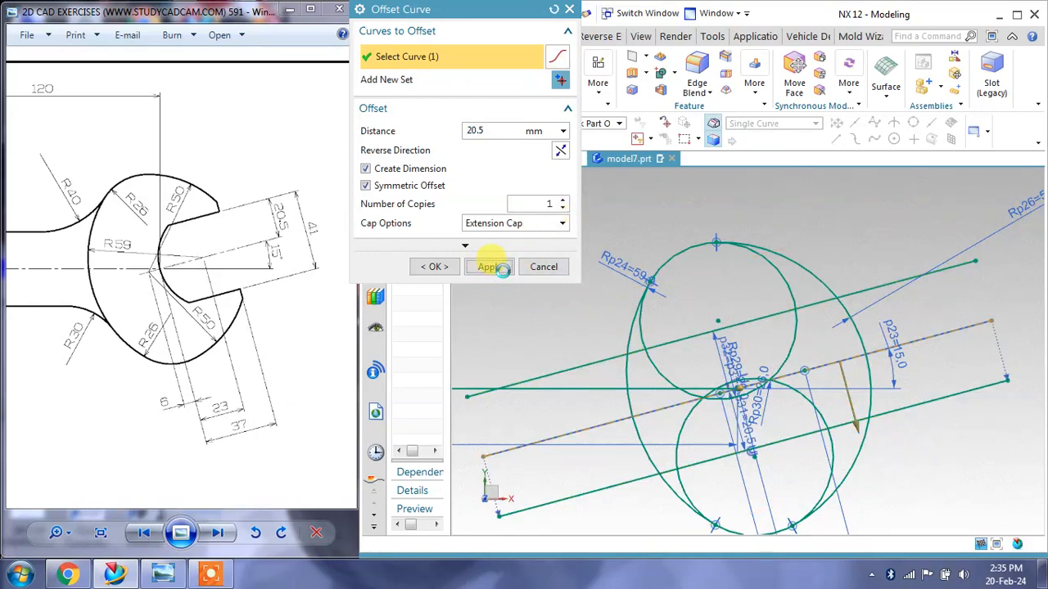
{"action": "left_click", "coordinate": [554, 266]}
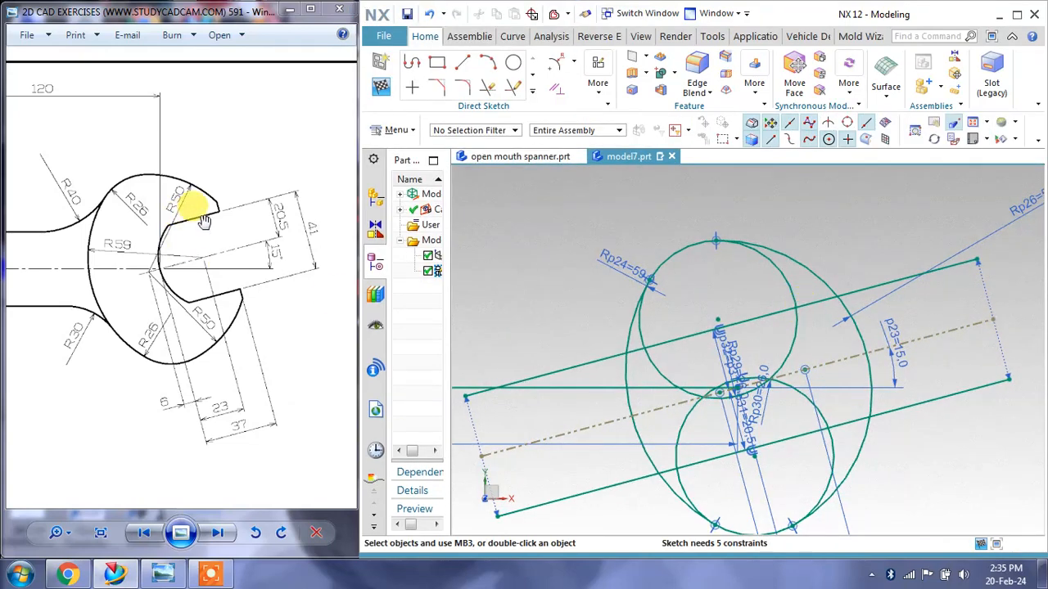
Trim the upper R26 circle's inner portions between the tangent points and the upper jaw line, and delete the leftover inner arc.
{"action": "middle_click_drag", "start_coordinate": [857, 381], "coordinate": [863, 324], "text": "shift"}
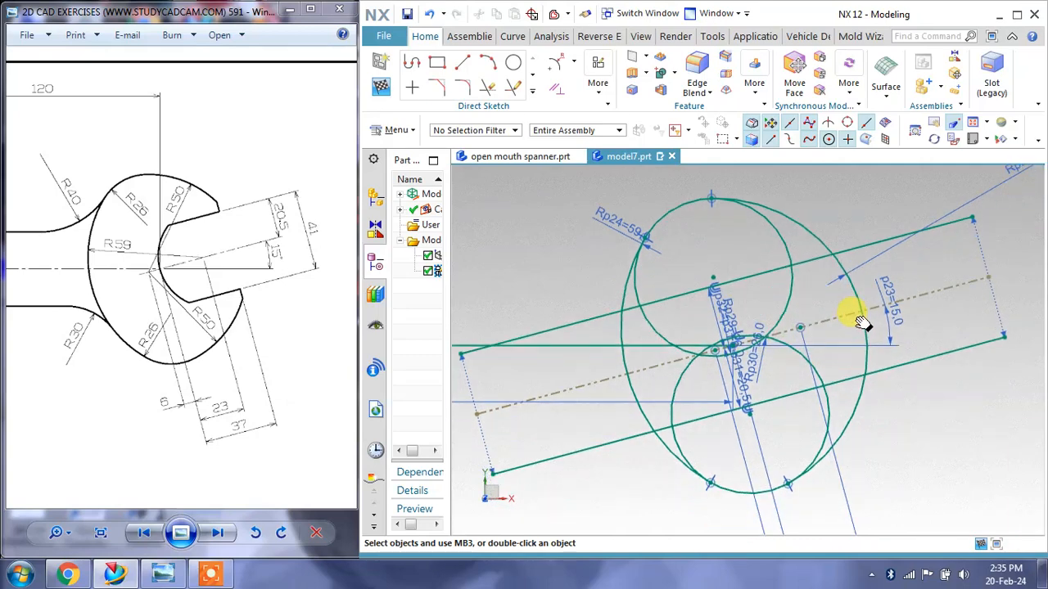
{"action": "left_click", "coordinate": [489, 87]}
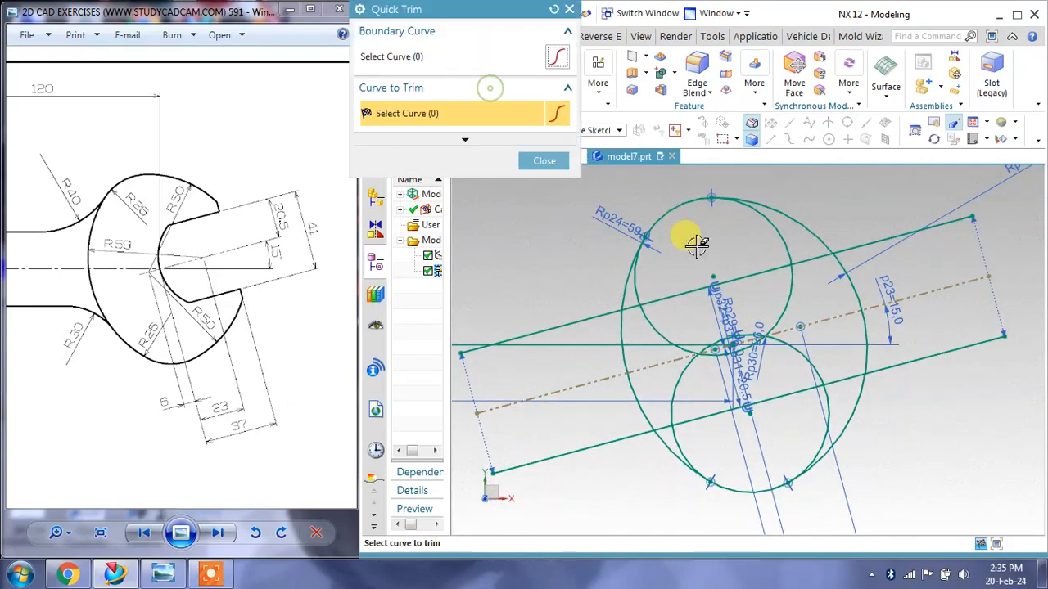
{"action": "scroll", "coordinate": [635, 266], "scroll_direction": "up", "scroll_amount": 2}
{"action": "left_click", "coordinate": [633, 283]}
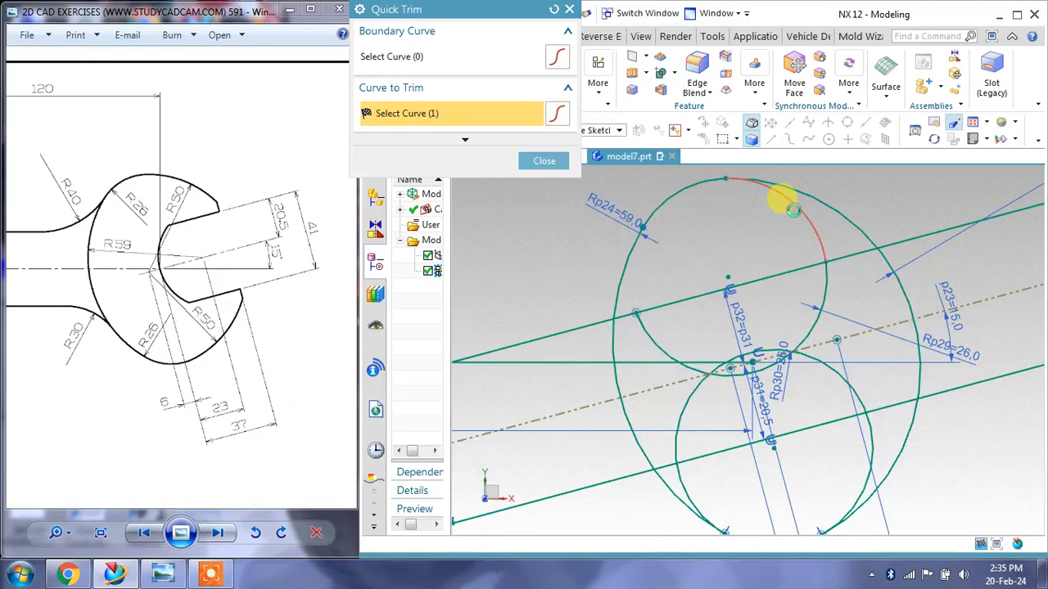
{"action": "left_click", "coordinate": [793, 208]}
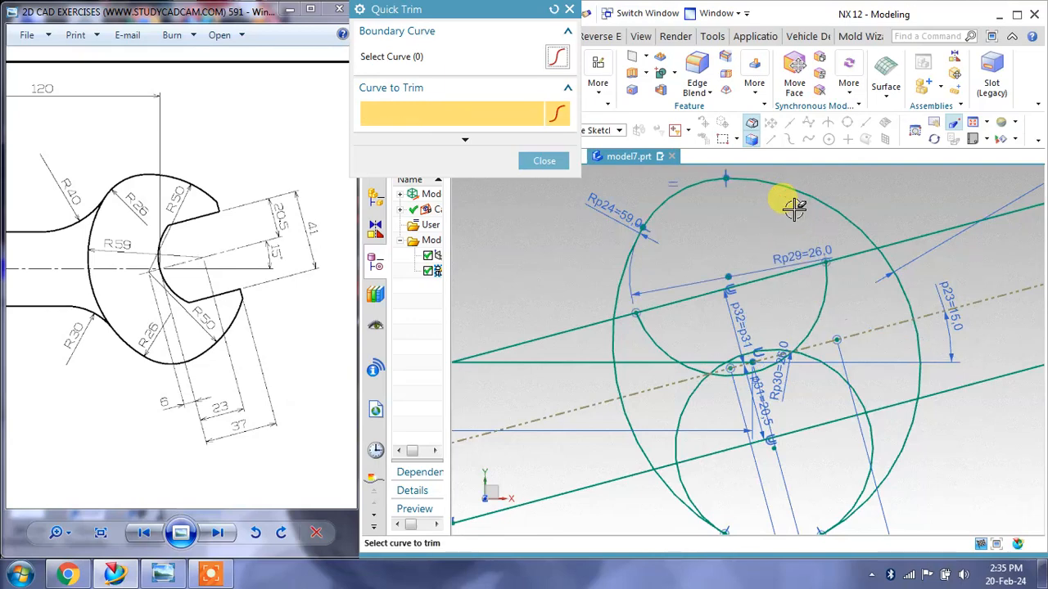
{"action": "middle_click", "coordinate": [811, 286]}
{"action": "right_click", "coordinate": [825, 301]}
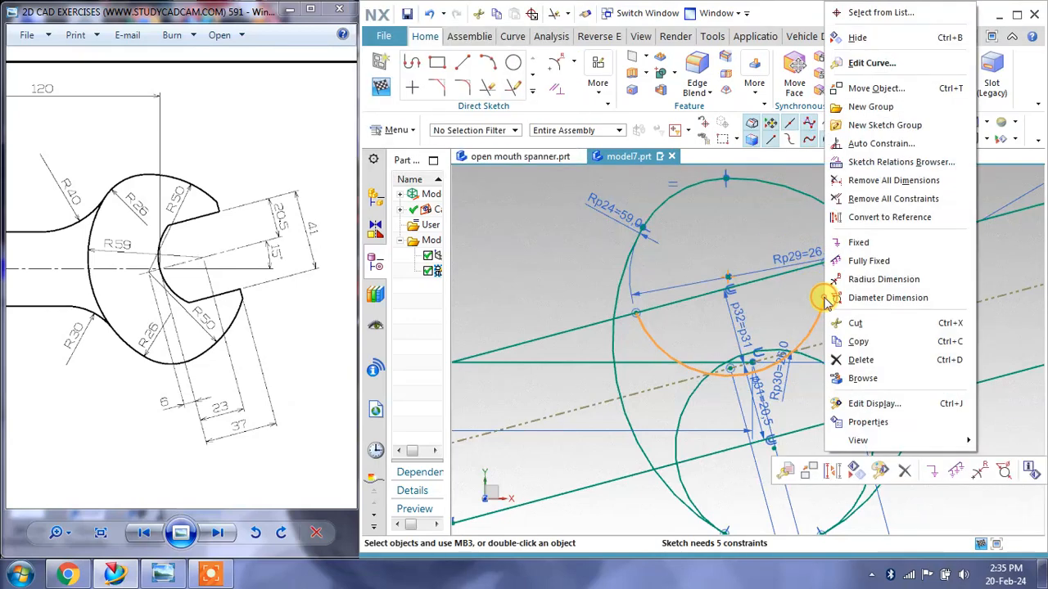
{"action": "left_click", "coordinate": [860, 360]}
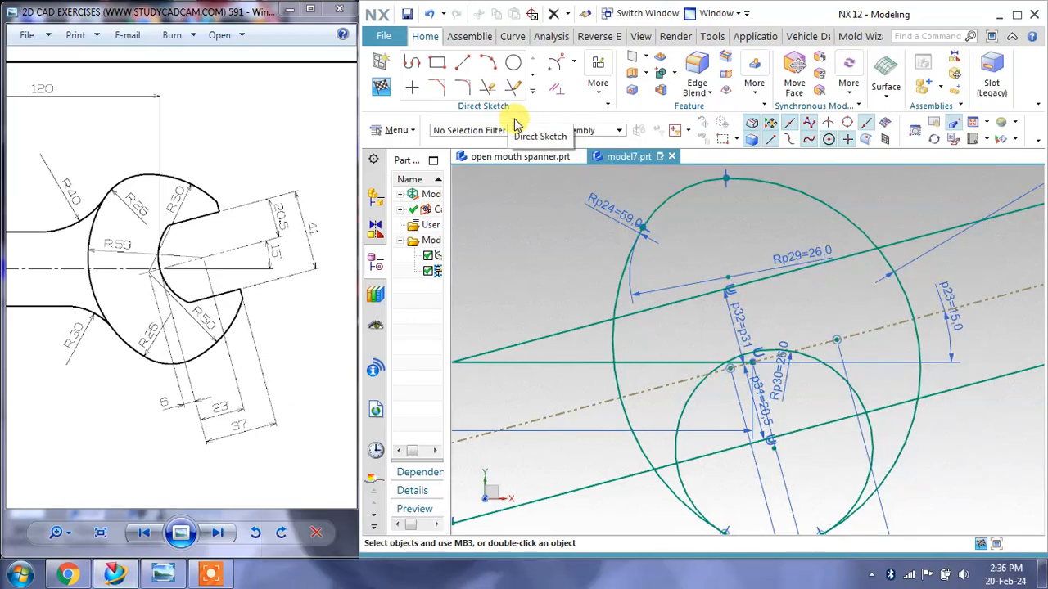
Trim the lower R26 circle's inner portions between the tangent points and the lower jaw line, and delete the leftover inner arc.
{"action": "left_click", "coordinate": [488, 87]}
{"action": "left_click", "coordinate": [694, 487]}
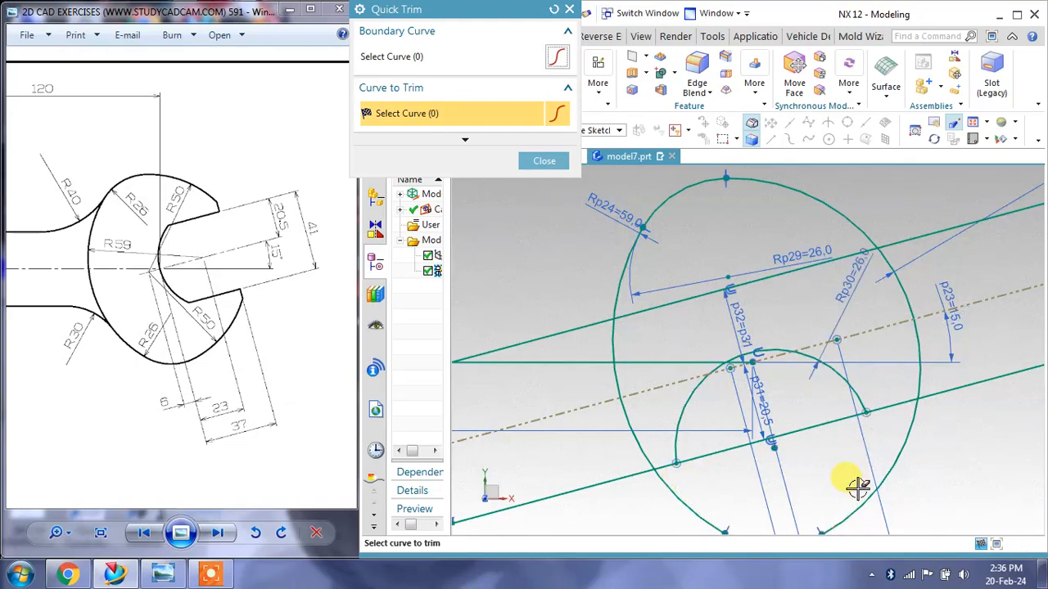
{"action": "middle_click", "coordinate": [772, 428]}
{"action": "right_click", "coordinate": [689, 396]}
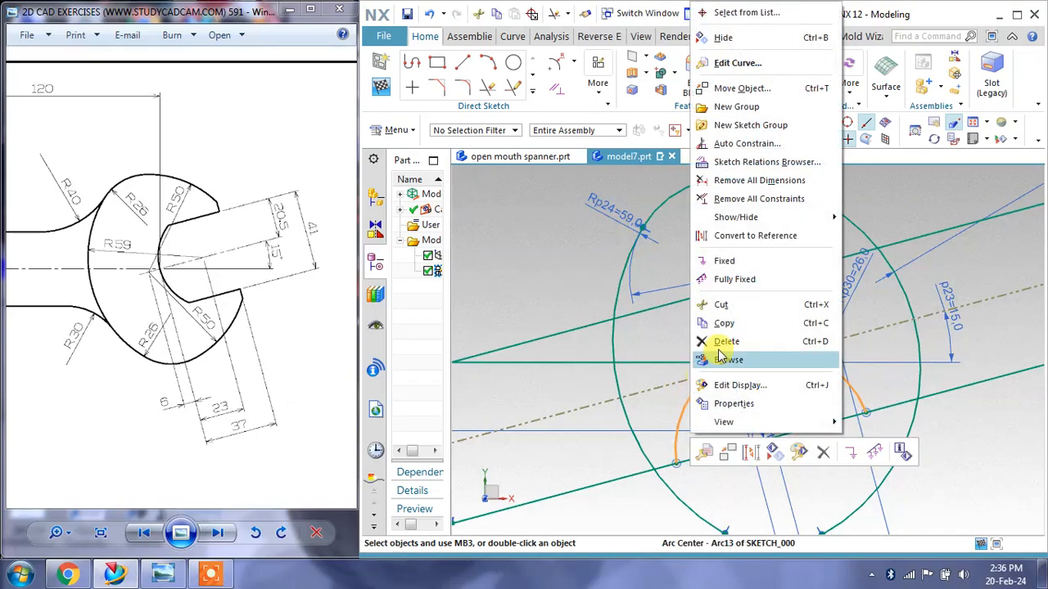
{"action": "left_click", "coordinate": [723, 342]}
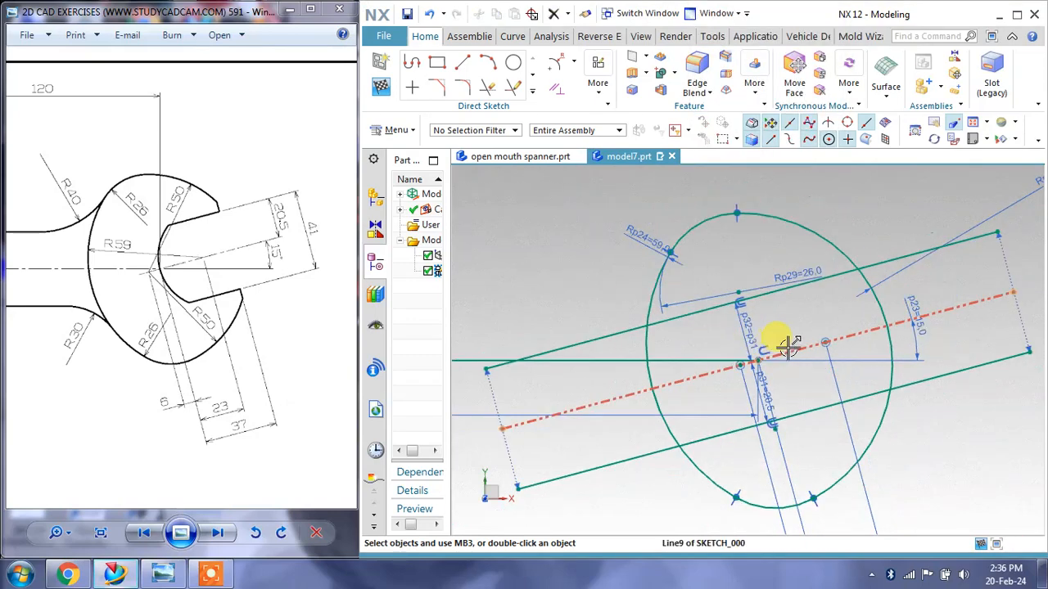
Sketch a circle about 34 mm in diameter, centred on the right head's inclined centreline within the jaw opening.
{"action": "scroll", "coordinate": [786, 345], "scroll_direction": "down", "scroll_amount": 2}
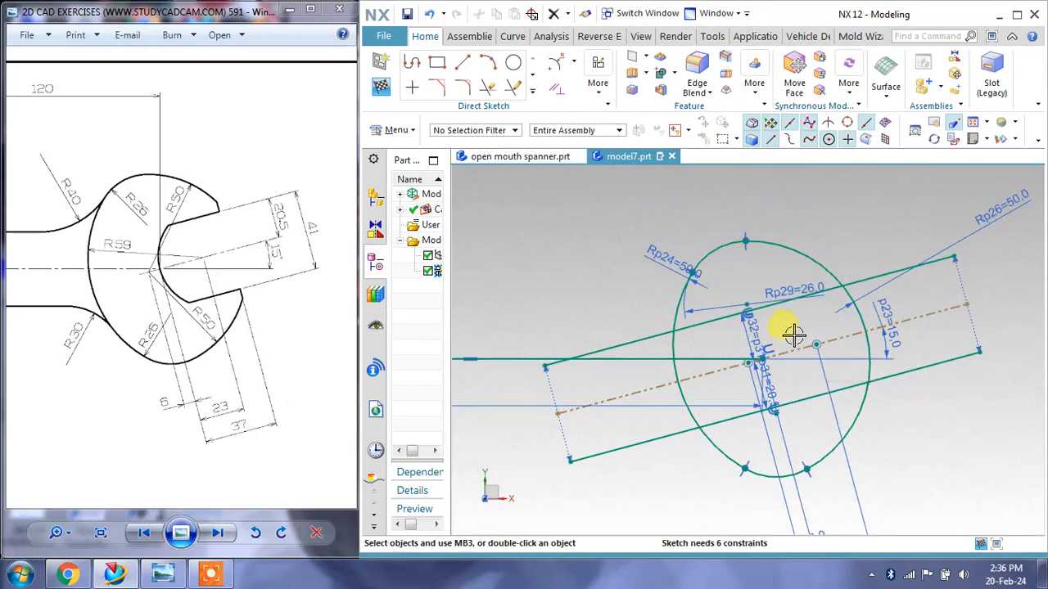
{"action": "scroll", "coordinate": [796, 316], "scroll_direction": "up", "scroll_amount": 2}
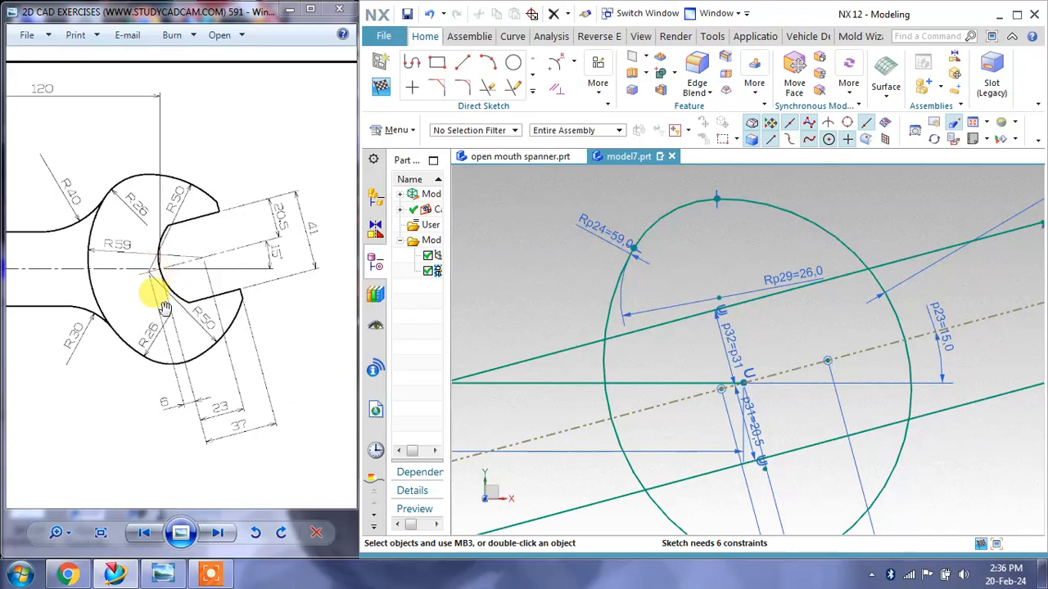
{"action": "left_click_drag", "start_coordinate": [95, 292], "coordinate": [318, 291]}
{"action": "left_click_drag", "start_coordinate": [53, 304], "coordinate": [249, 304]}
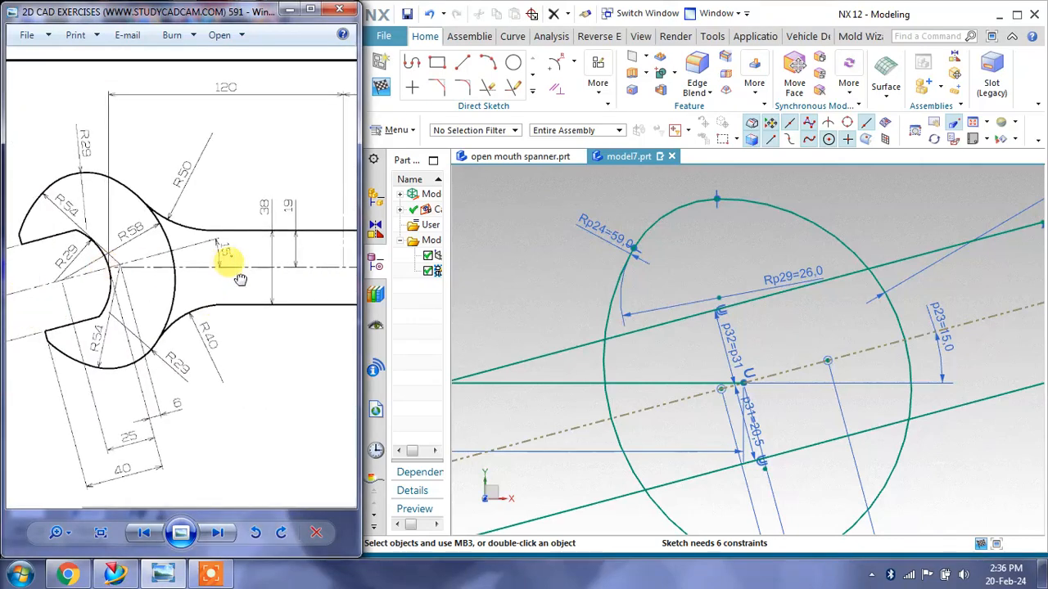
{"action": "mouse_move", "coordinate": [230, 267]}
{"action": "left_mouse_down"}
{"action": "mouse_move", "coordinate": [65, 267]}
{"action": "mouse_move", "coordinate": [34, 284]}
{"action": "left_mouse_up"}
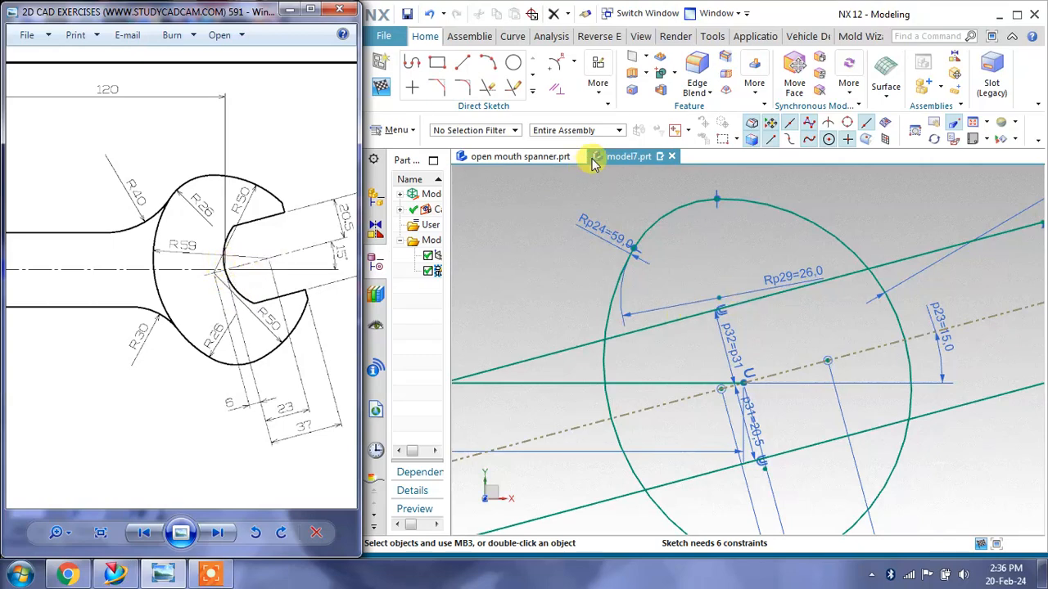
{"action": "left_click", "coordinate": [512, 63]}
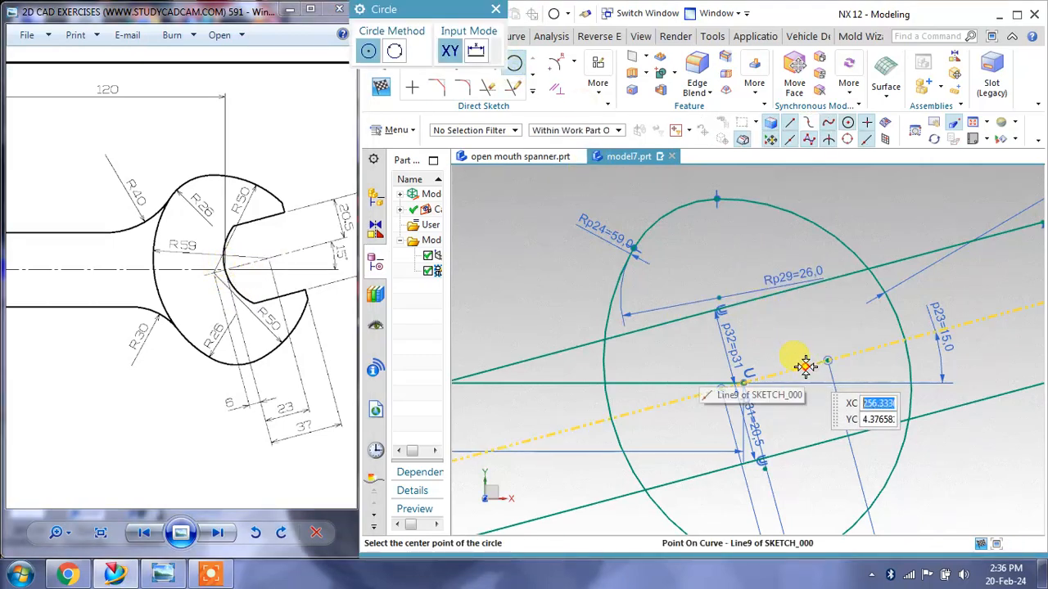
{"action": "left_click", "coordinate": [829, 360]}
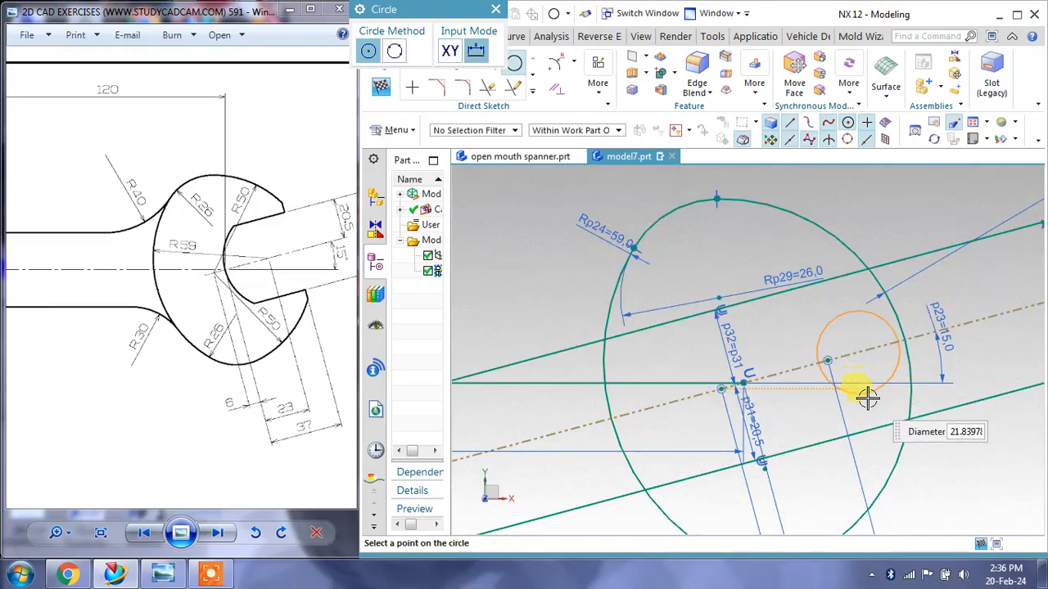
{"action": "left_click", "coordinate": [871, 411]}
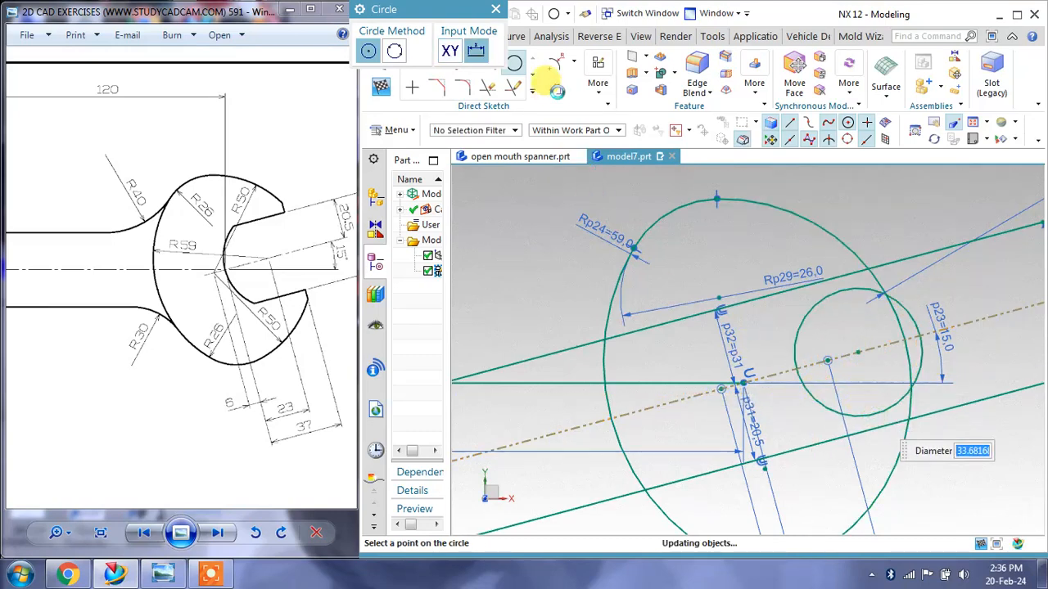
{"action": "left_click", "coordinate": [495, 9]}
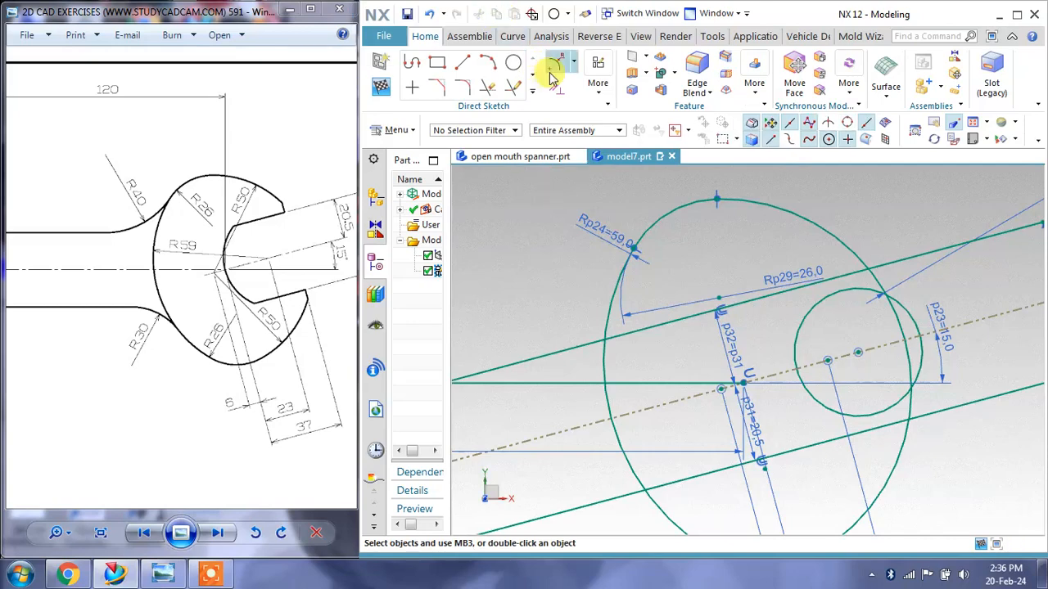
Dimension the new jaw circle's radius as 29 mm.
{"action": "left_click", "coordinate": [555, 68]}
{"action": "left_click", "coordinate": [914, 315]}
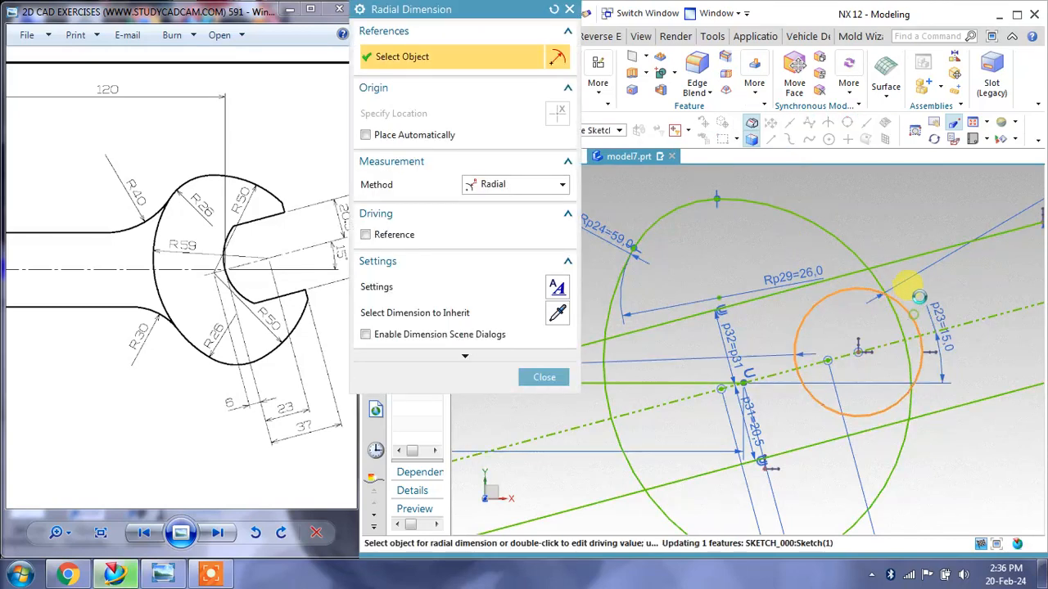
{"action": "left_click", "coordinate": [937, 275]}
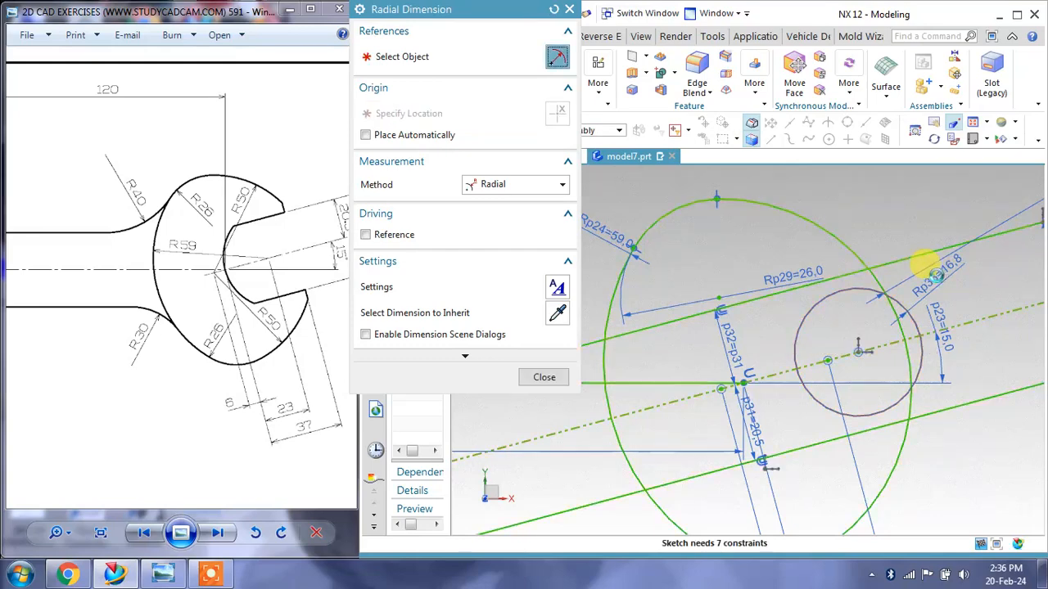
{"action": "left_click", "coordinate": [545, 378]}
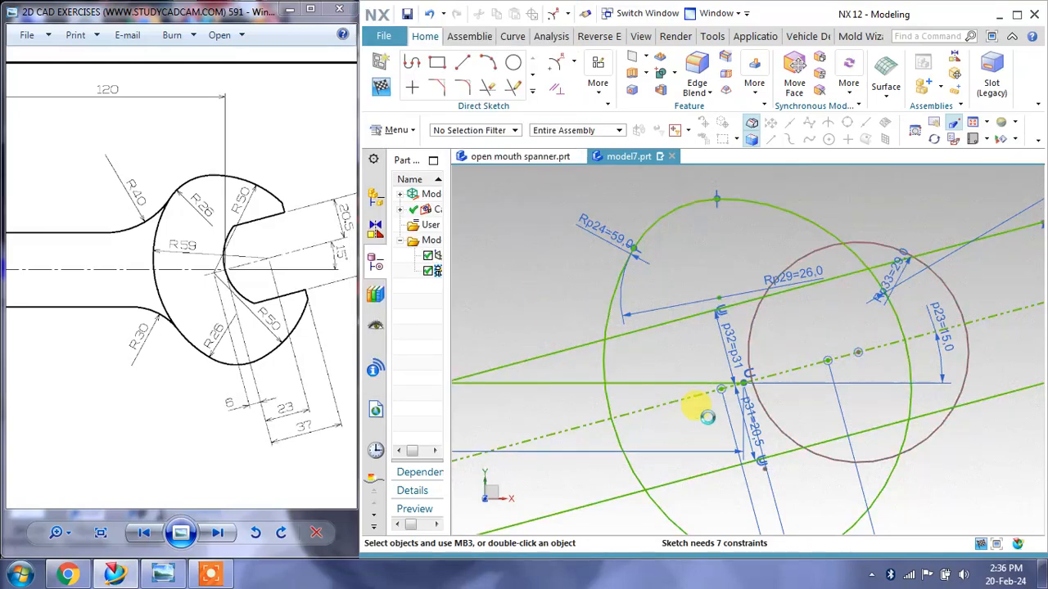
{"action": "left_click", "coordinate": [857, 350]}
{"action": "scroll", "coordinate": [742, 391], "scroll_direction": "up", "scroll_amount": 2}
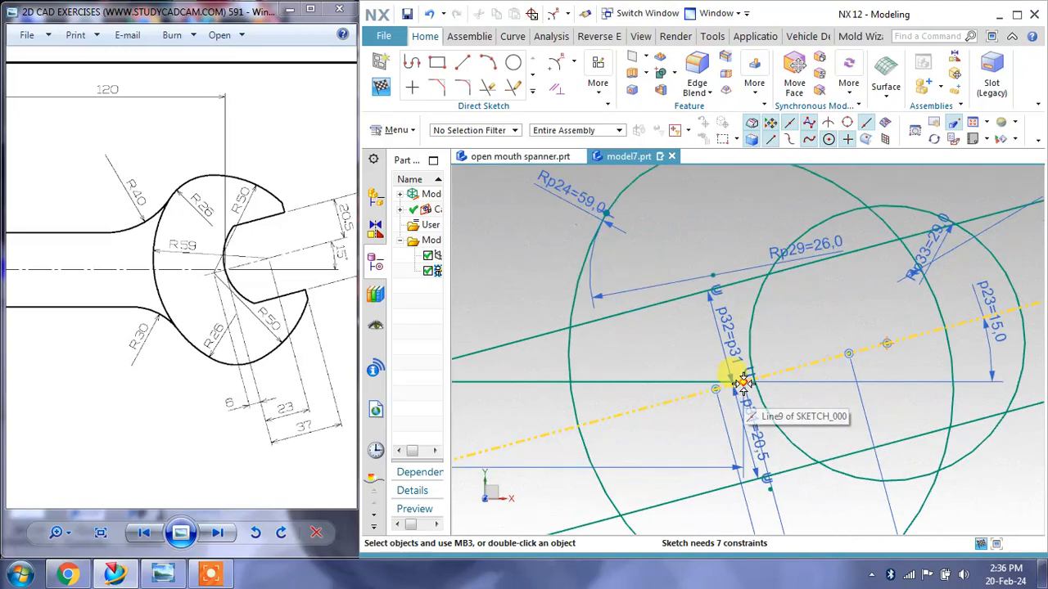
{"action": "left_click", "coordinate": [574, 62]}
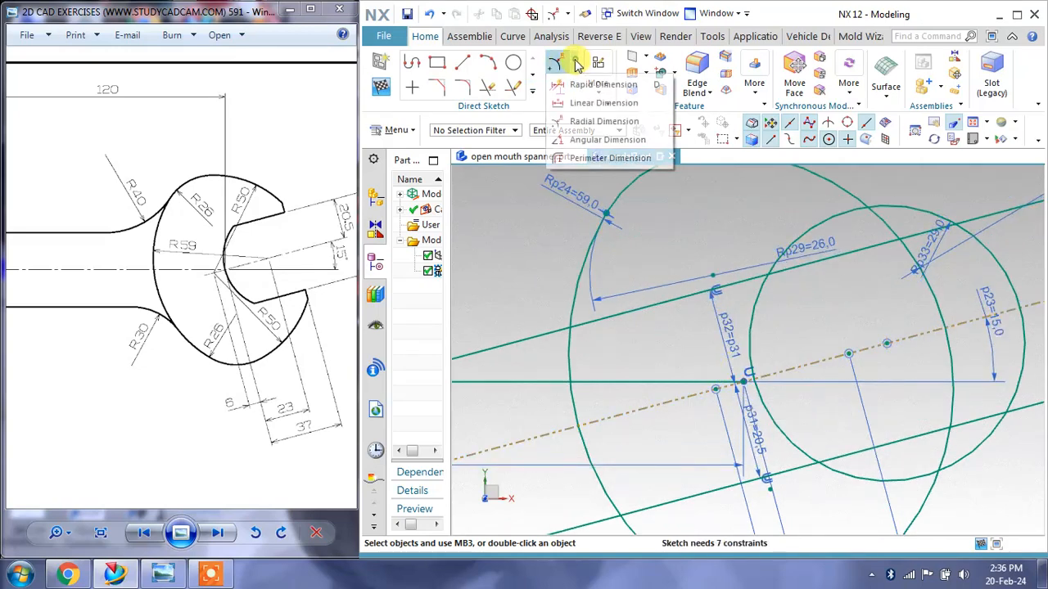
{"action": "left_click", "coordinate": [579, 85]}
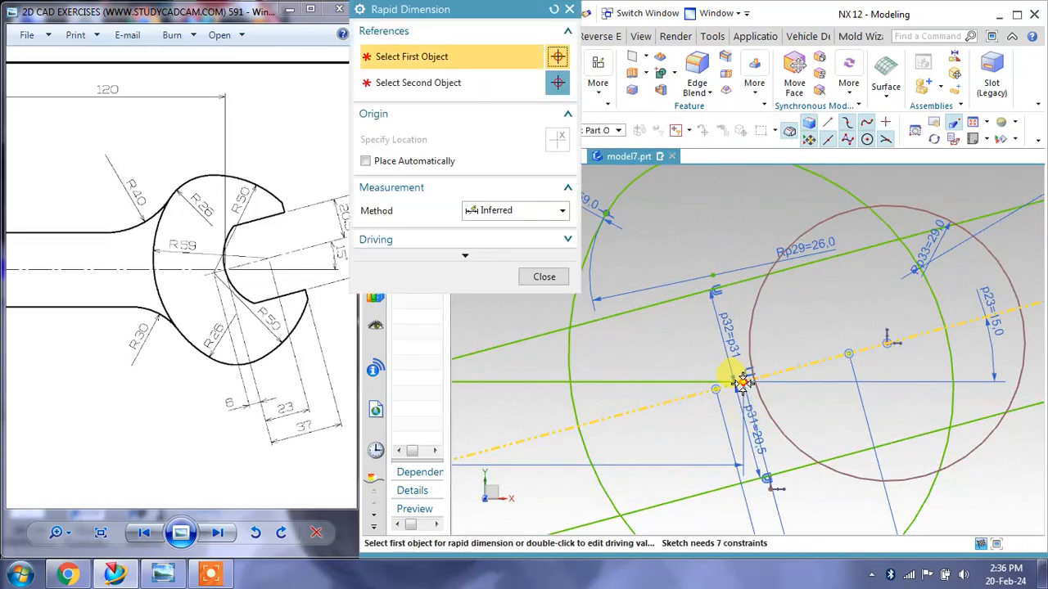
{"action": "left_click", "coordinate": [739, 378]}
{"action": "left_click", "coordinate": [895, 343]}
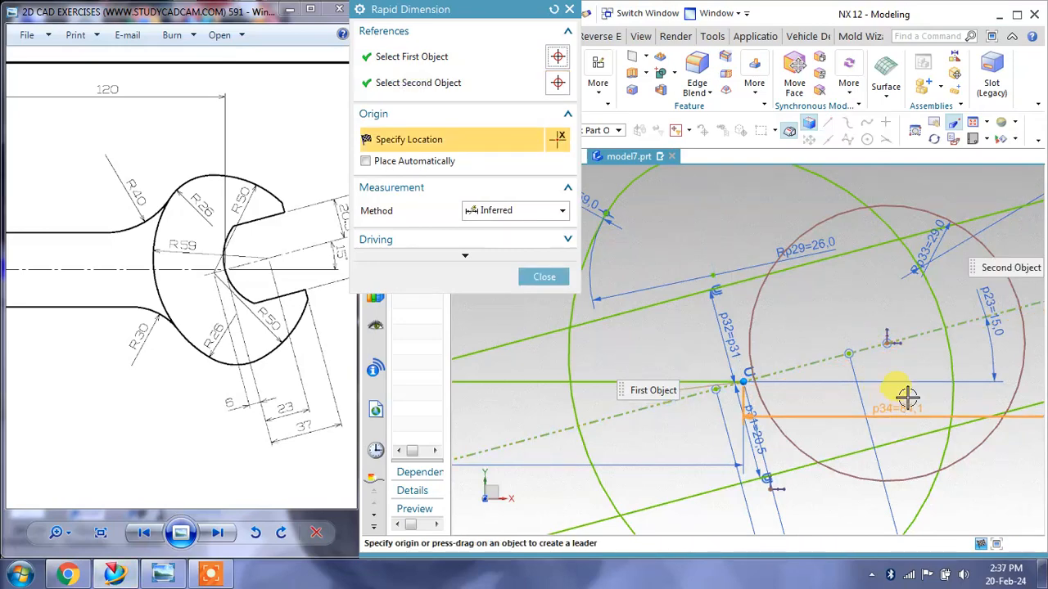
{"action": "left_click", "coordinate": [807, 409]}
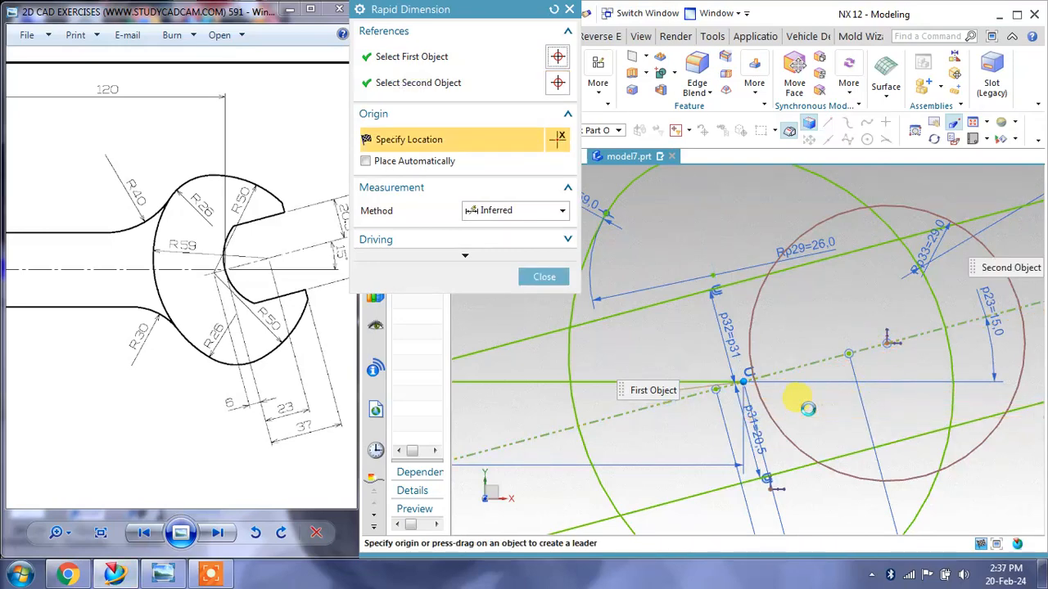
{"action": "left_click", "coordinate": [536, 277]}
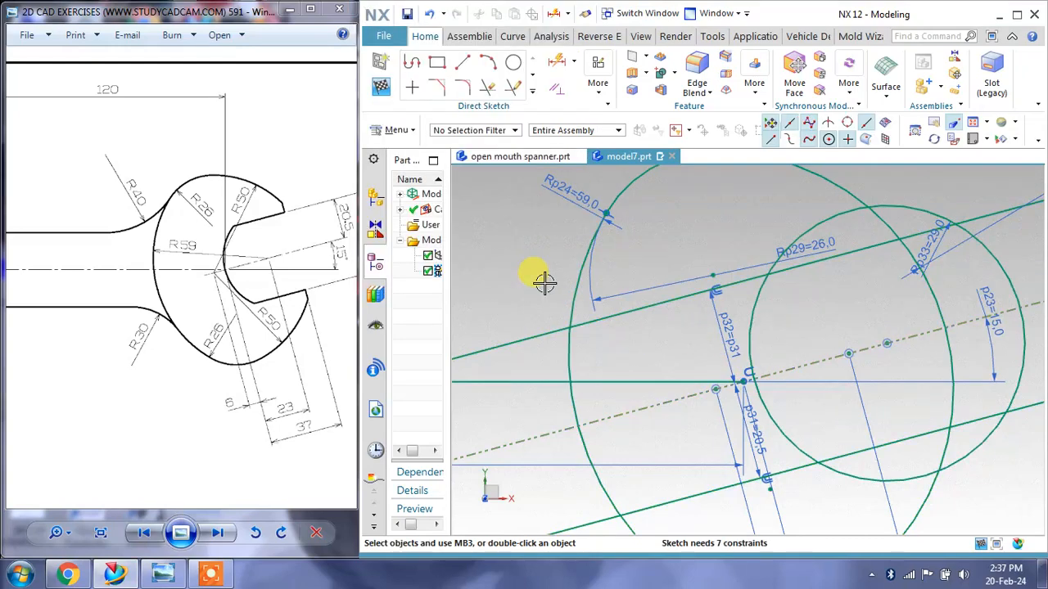
Dimension the distance along the inclined centreline from its midpoint to the jaw circle's centre as 23 mm.
{"action": "left_click", "coordinate": [555, 69]}
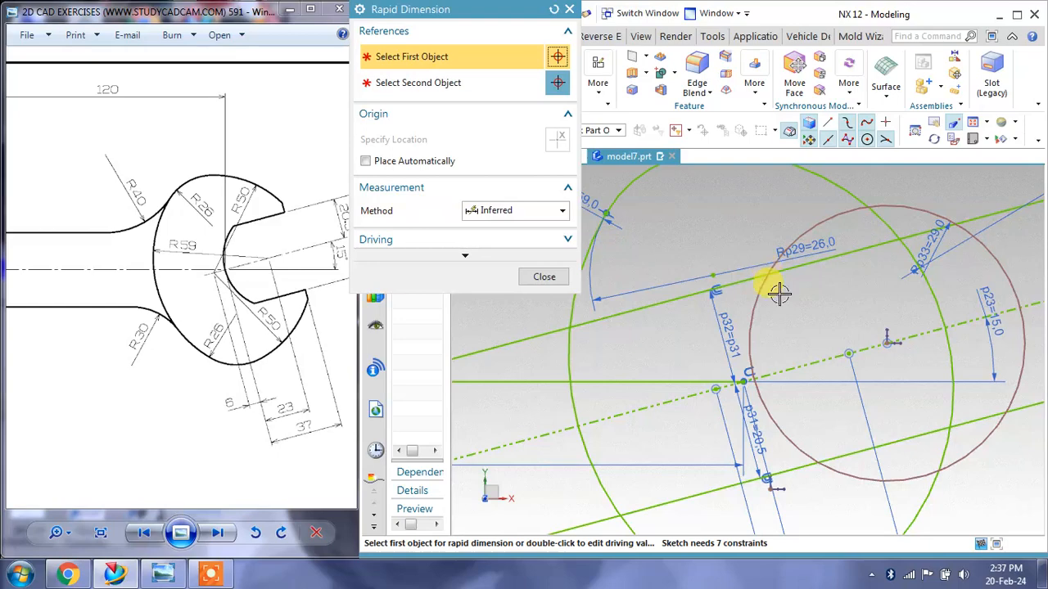
{"action": "left_click", "coordinate": [742, 382]}
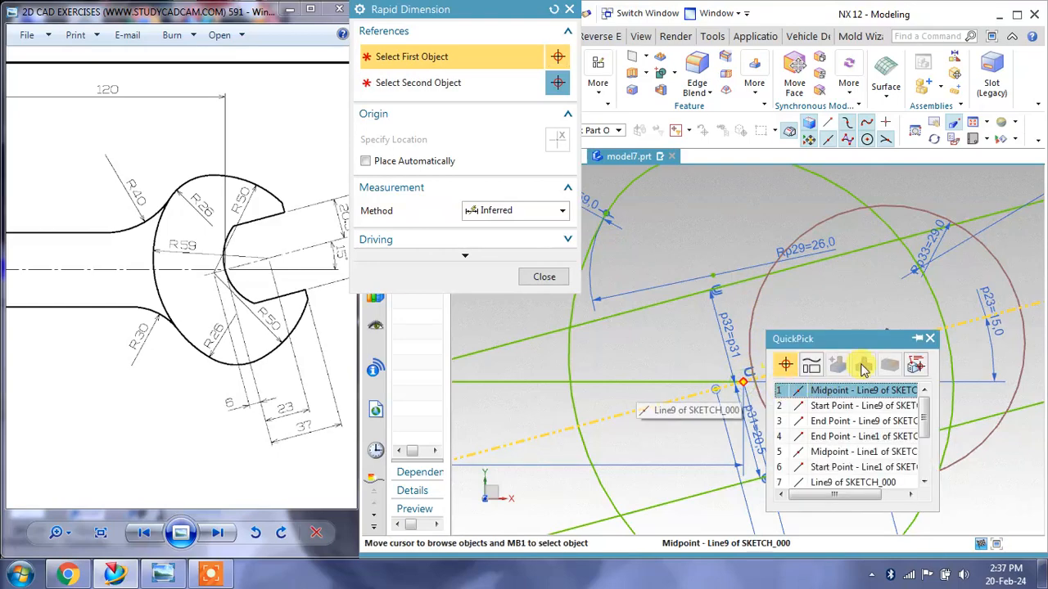
{"action": "left_click", "coordinate": [854, 391]}
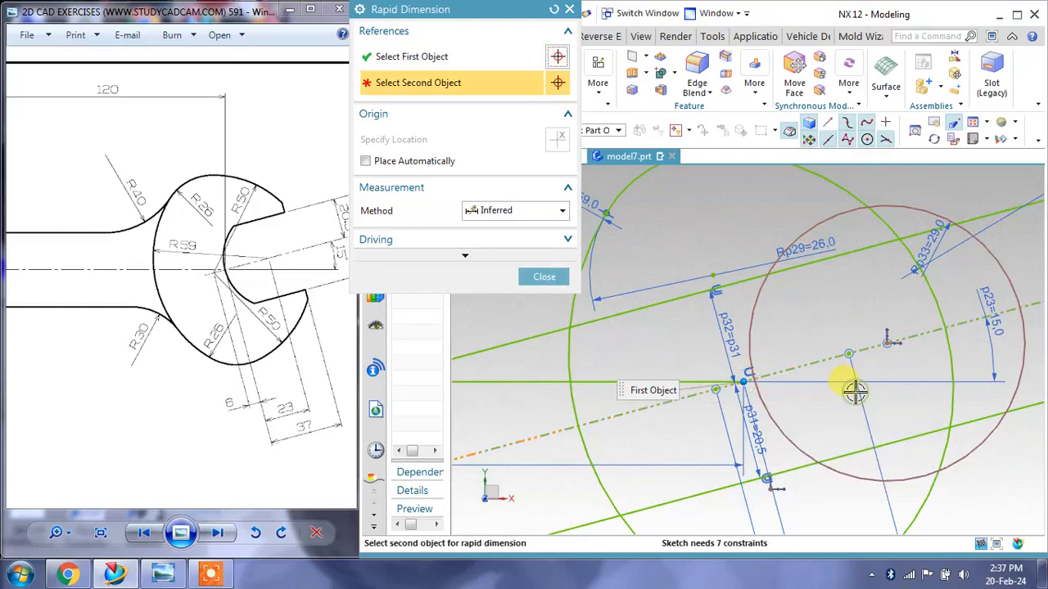
{"action": "left_click", "coordinate": [871, 340]}
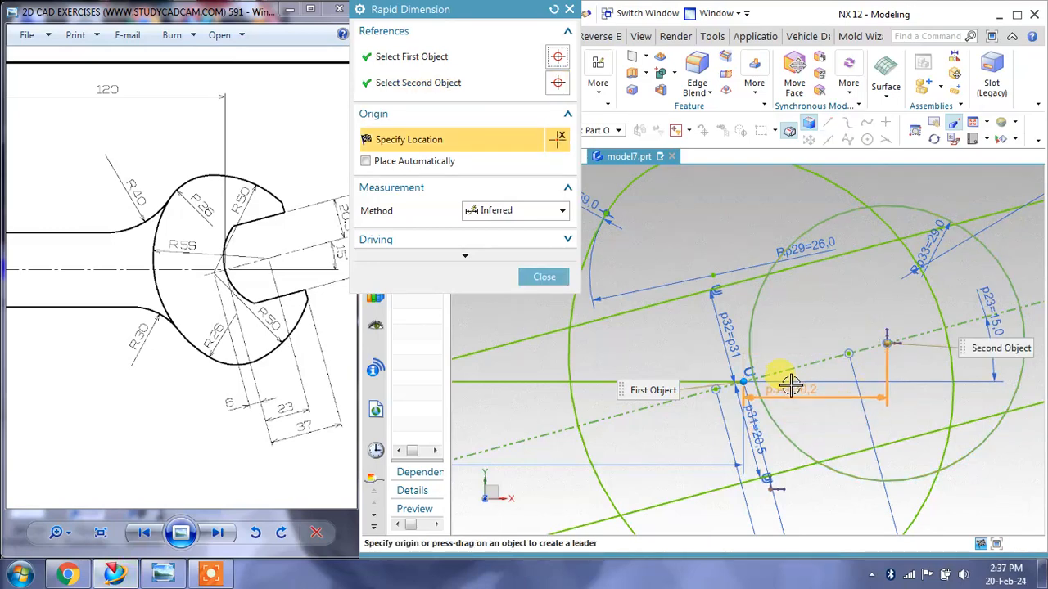
{"action": "left_click", "coordinate": [829, 370]}
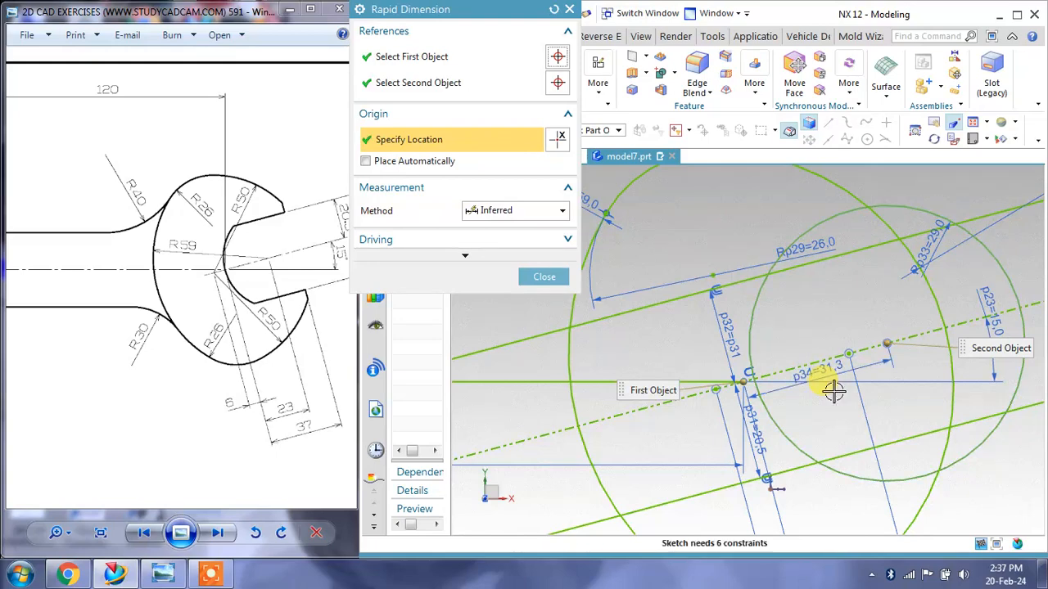
{"action": "type", "text": "23"}
{"action": "key", "text": "Return"}
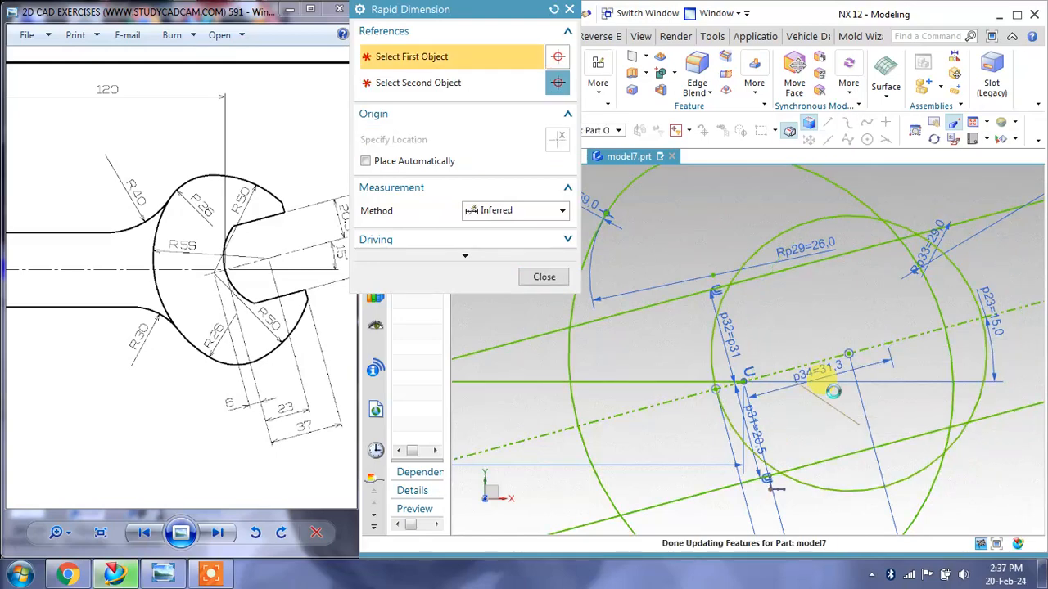
{"action": "left_click", "coordinate": [544, 278]}
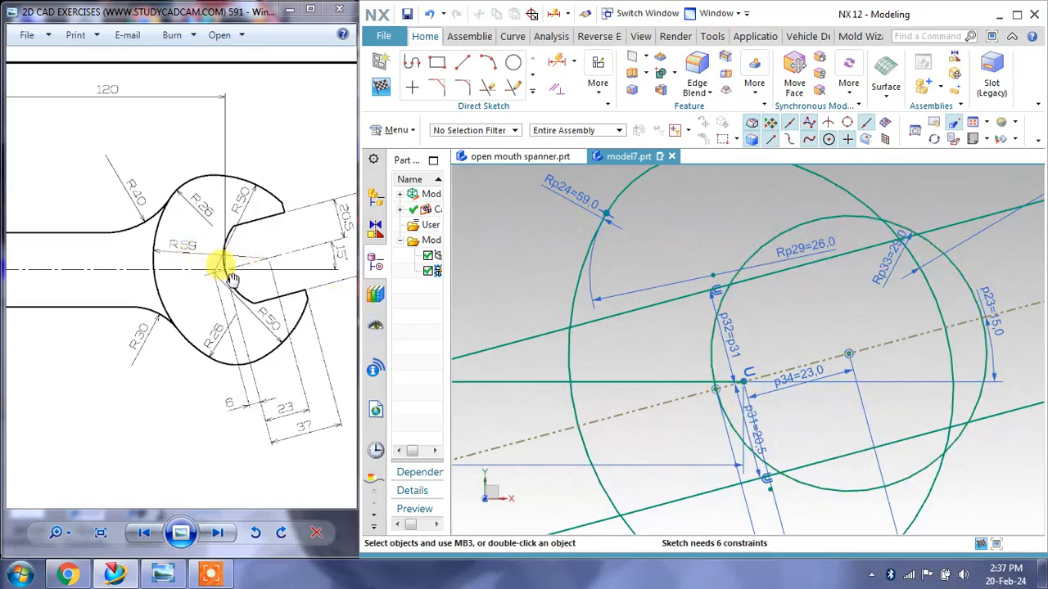
Check the jaw arc on the exercise drawing and set the jaw circle's centre distance from the centreline midpoint to 29 mm.
{"action": "scroll", "coordinate": [236, 274], "scroll_direction": "up", "scroll_amount": 3}
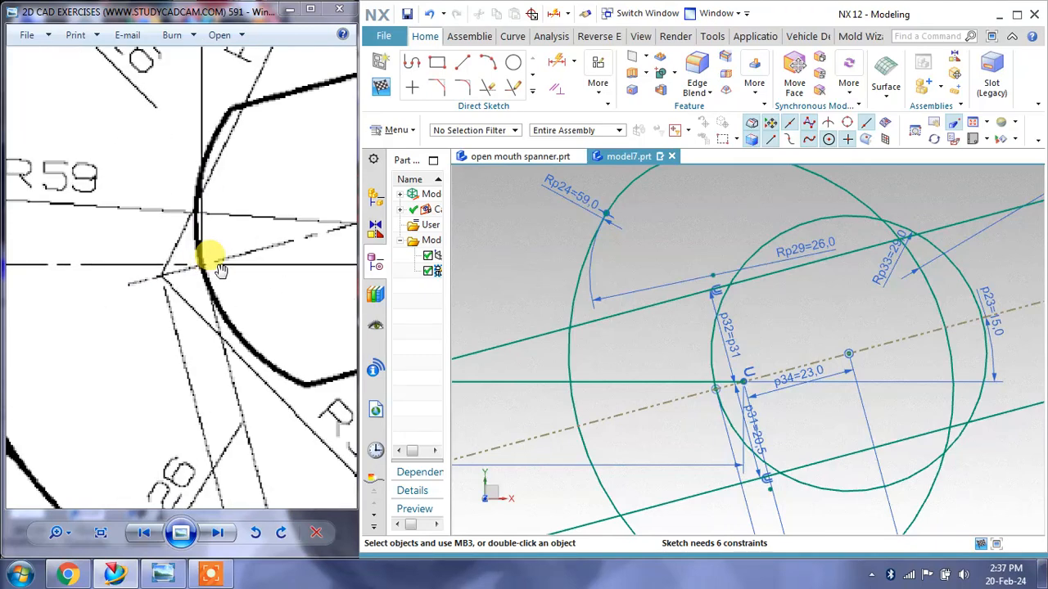
{"action": "scroll", "coordinate": [230, 270], "scroll_direction": "down", "scroll_amount": 2}
{"action": "scroll", "coordinate": [262, 305], "scroll_direction": "down", "scroll_amount": 2}
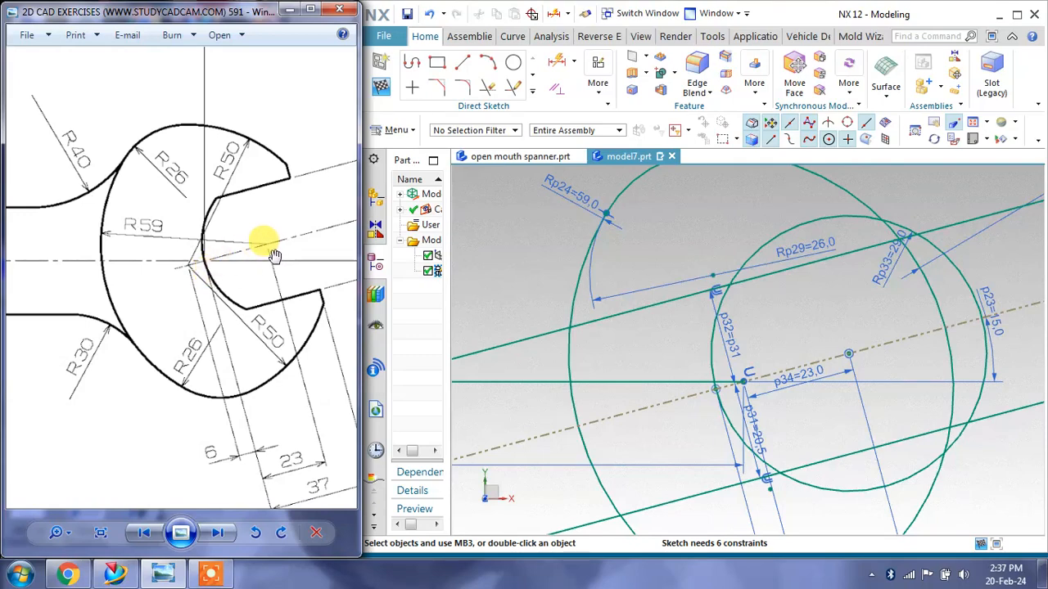
{"action": "left_click_drag", "start_coordinate": [256, 286], "coordinate": [221, 258]}
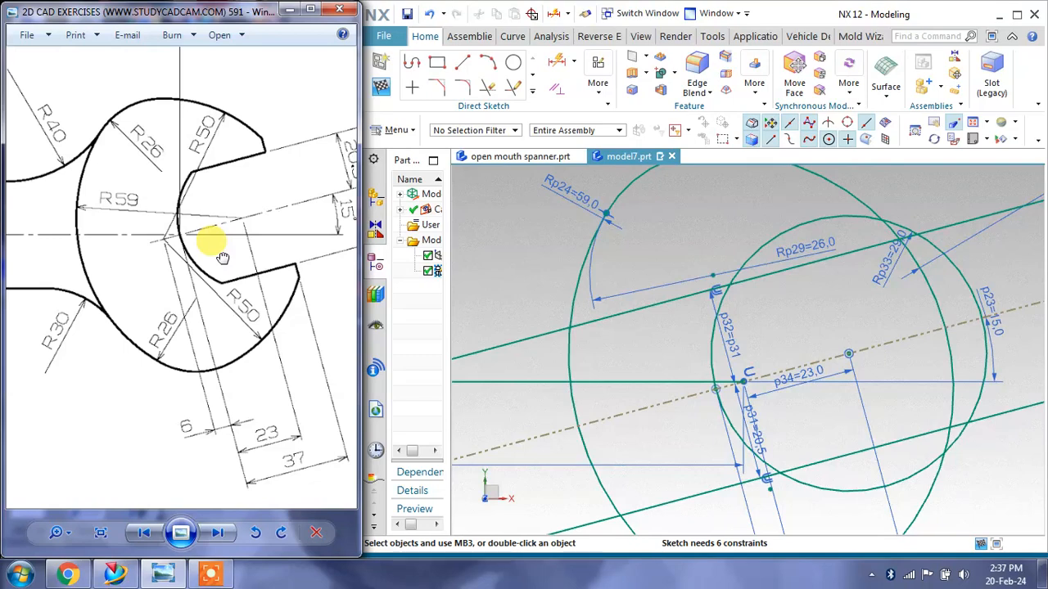
{"action": "left_click", "coordinate": [796, 364]}
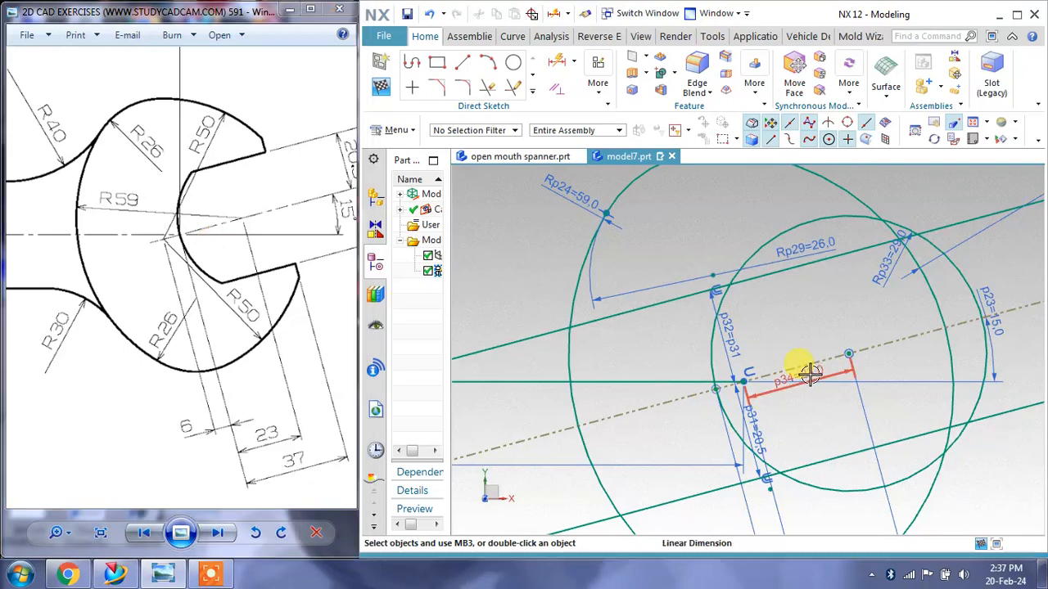
{"action": "double_click", "coordinate": [798, 364]}
{"action": "left_click", "coordinate": [809, 374]}
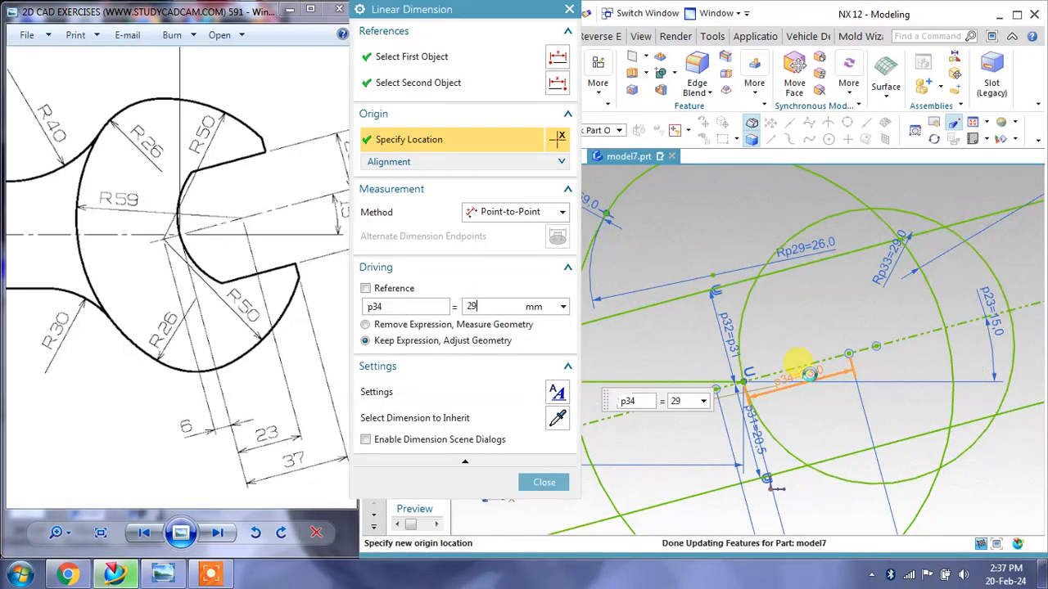
{"action": "left_click", "coordinate": [544, 482]}
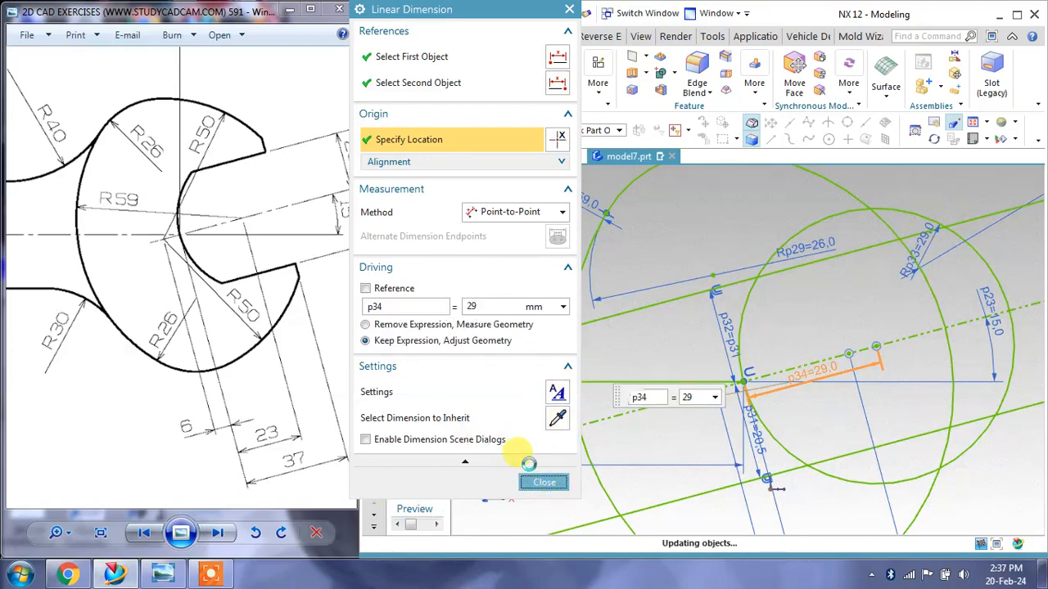
Sketch a steep straight line across the right head's jaw opening, crossing the inclined centreline and both jaw edge lines.
{"action": "middle_click_drag", "start_coordinate": [634, 416], "coordinate": [695, 402]}
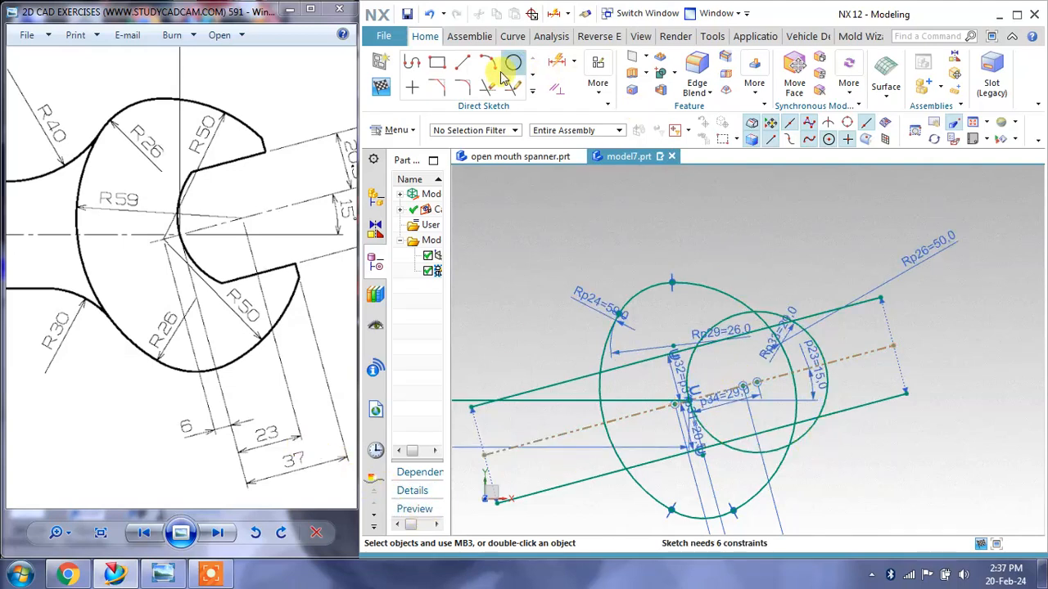
{"action": "left_click", "coordinate": [462, 63]}
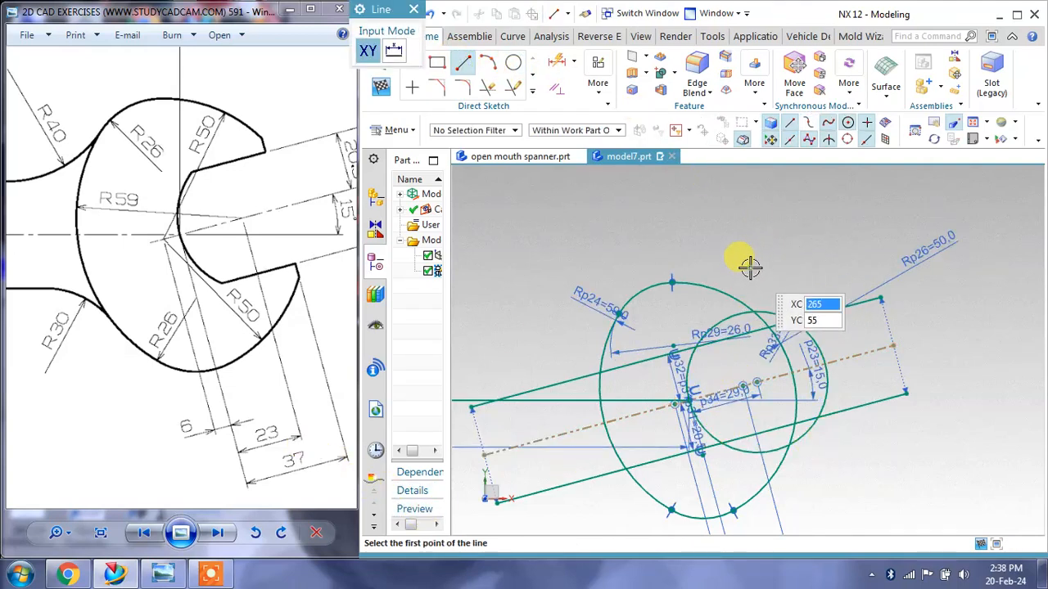
{"action": "left_click", "coordinate": [751, 267]}
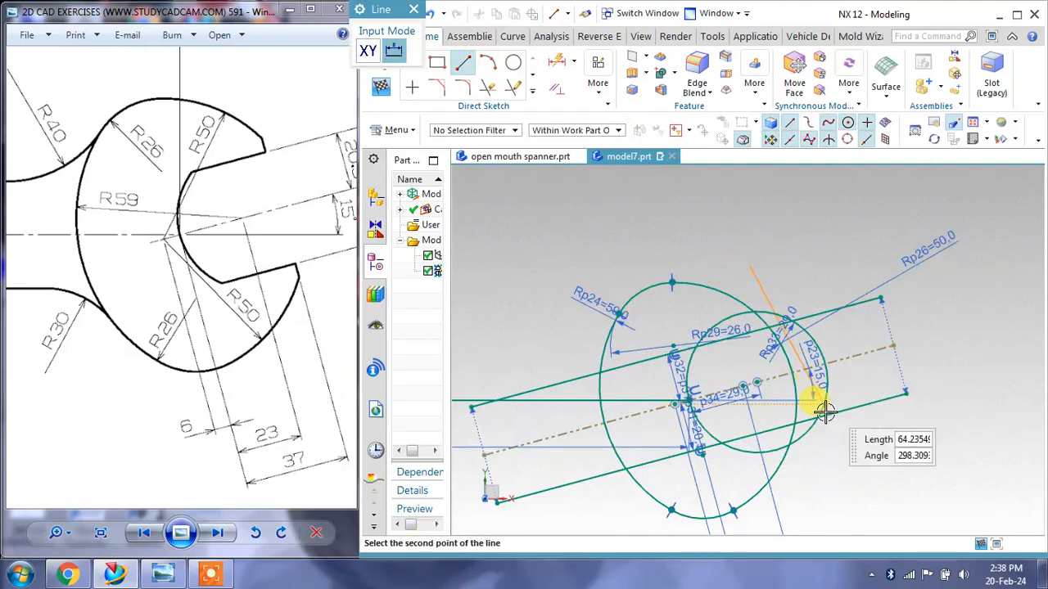
{"action": "left_click", "coordinate": [792, 492]}
{"action": "key", "text": "Escape"}
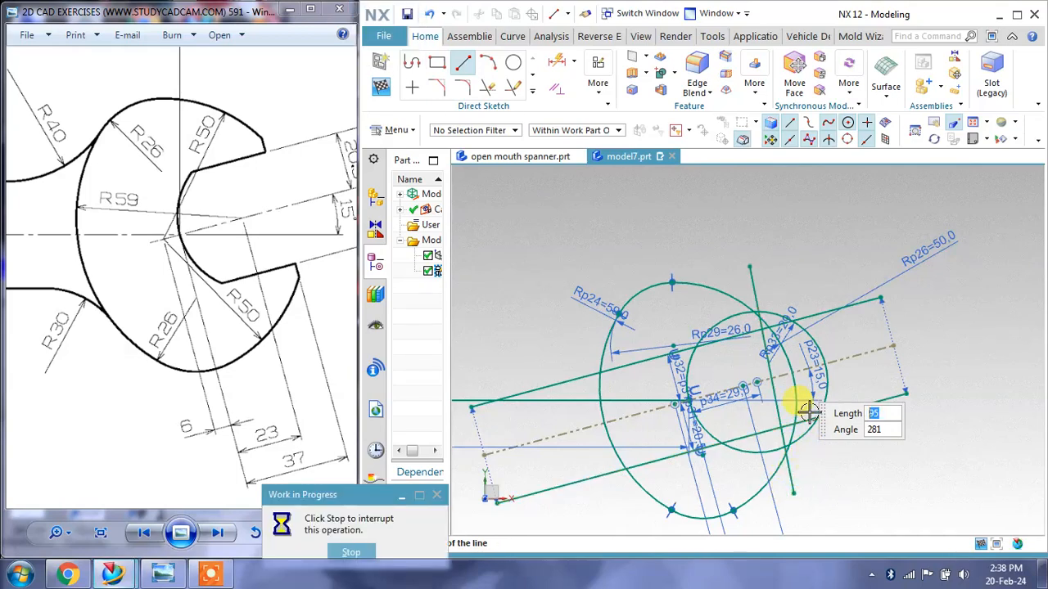
Constrain the new crossing line perpendicular to the right head's inclined centreline.
{"action": "left_click", "coordinate": [553, 90]}
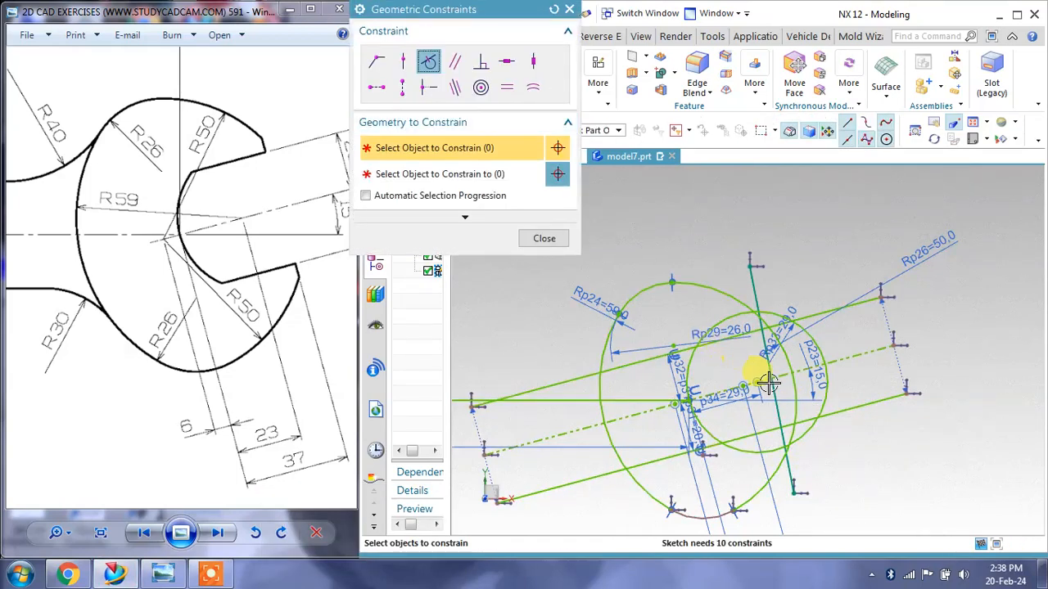
{"action": "left_click", "coordinate": [481, 63]}
{"action": "scroll", "coordinate": [767, 383], "scroll_direction": "up", "scroll_amount": 2}
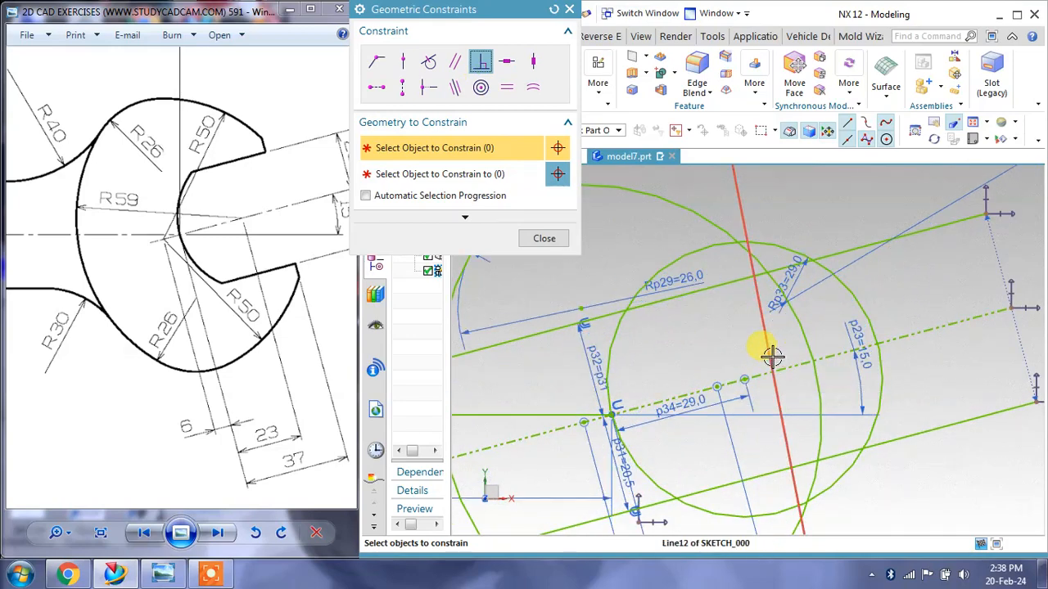
{"action": "left_click", "coordinate": [778, 350]}
{"action": "left_click", "coordinate": [791, 365]}
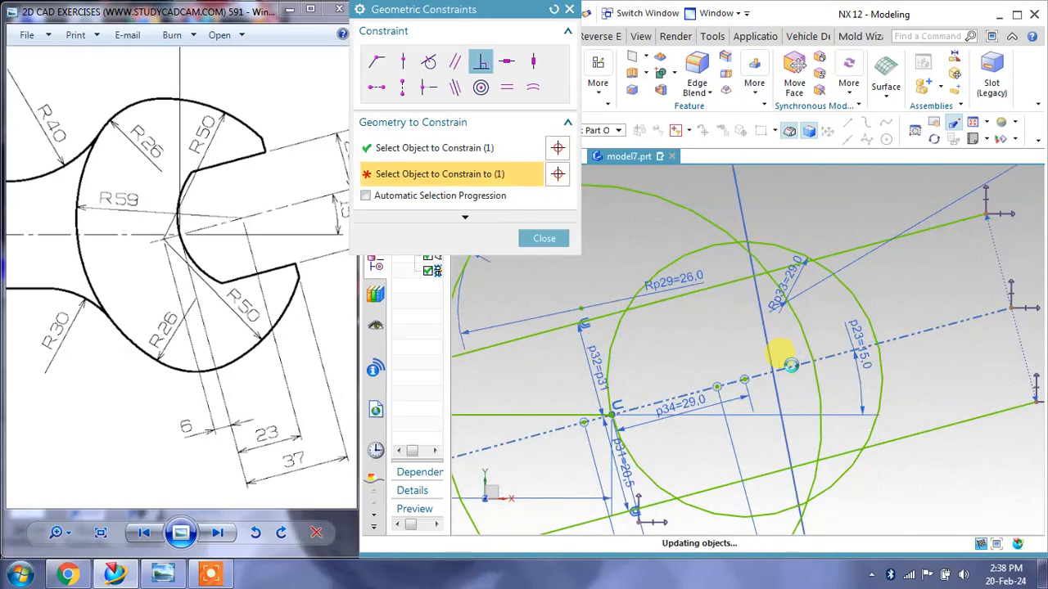
{"action": "left_click", "coordinate": [544, 238]}
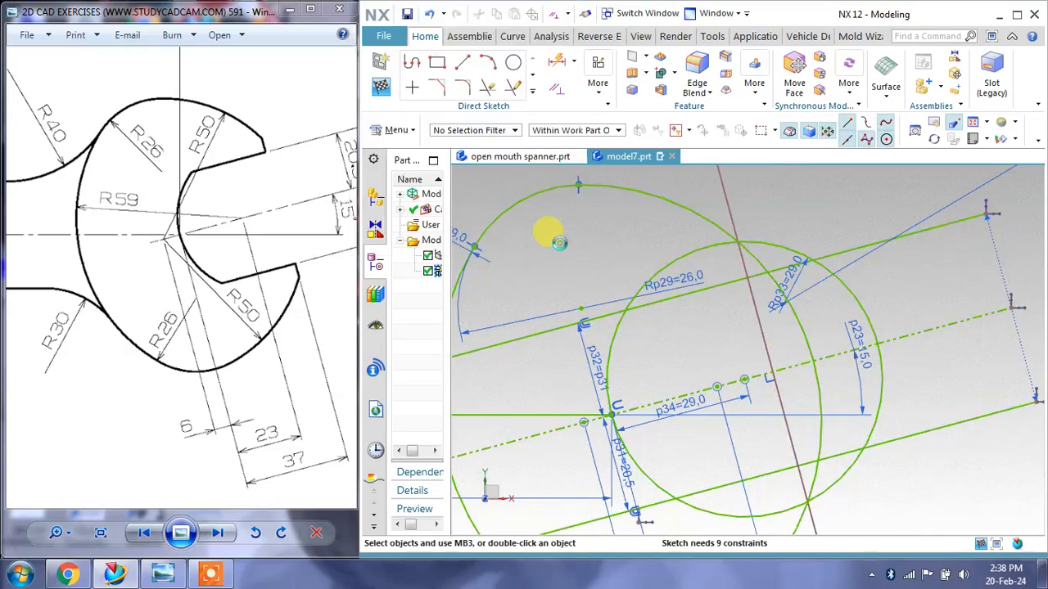
{"action": "scroll", "coordinate": [644, 370], "scroll_direction": "down", "scroll_amount": 3}
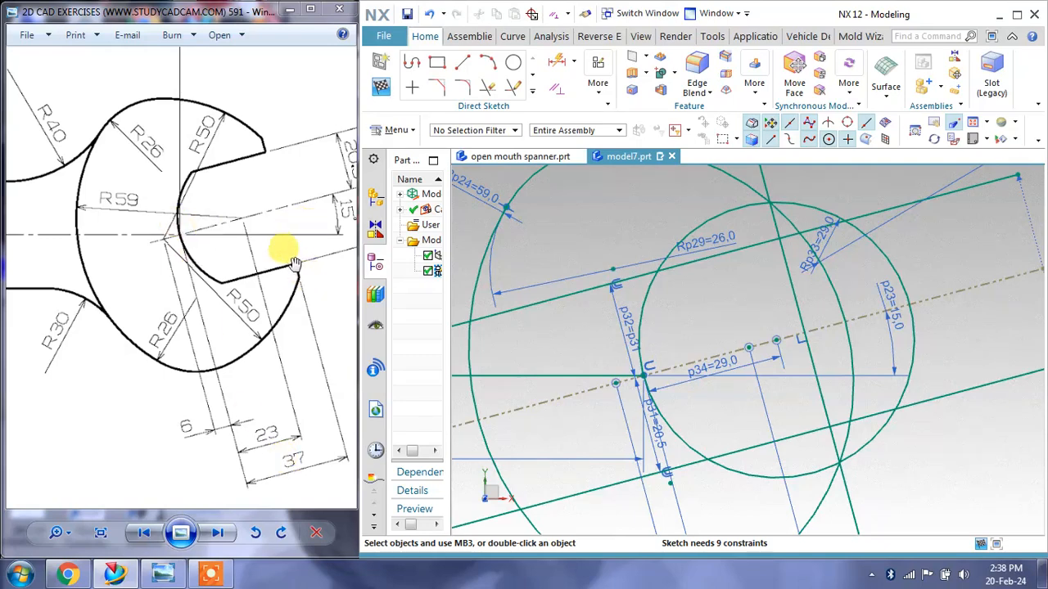
{"action": "left_click", "coordinate": [573, 61]}
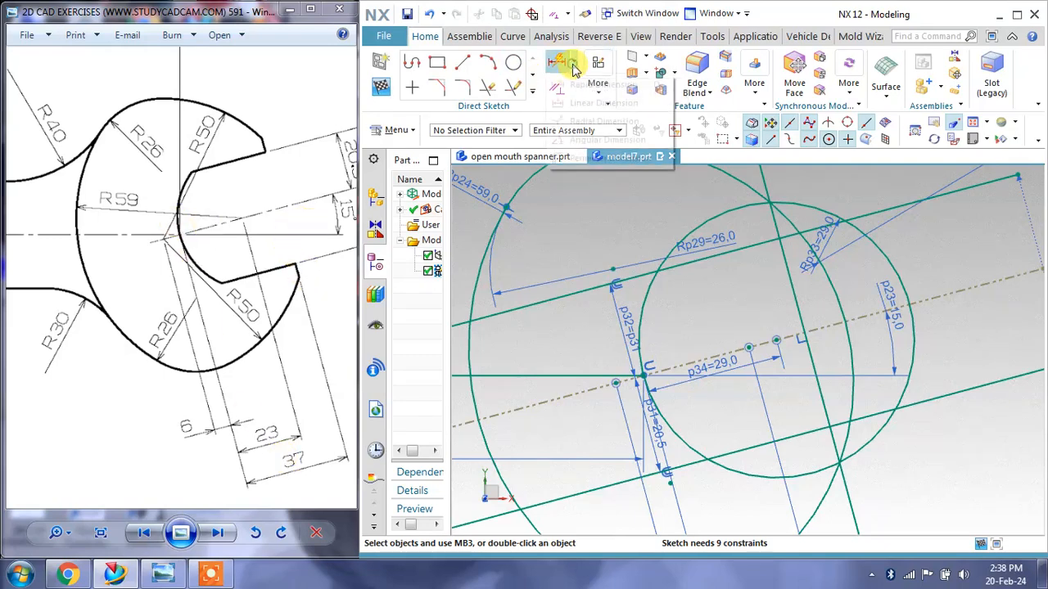
{"action": "left_click", "coordinate": [578, 85]}
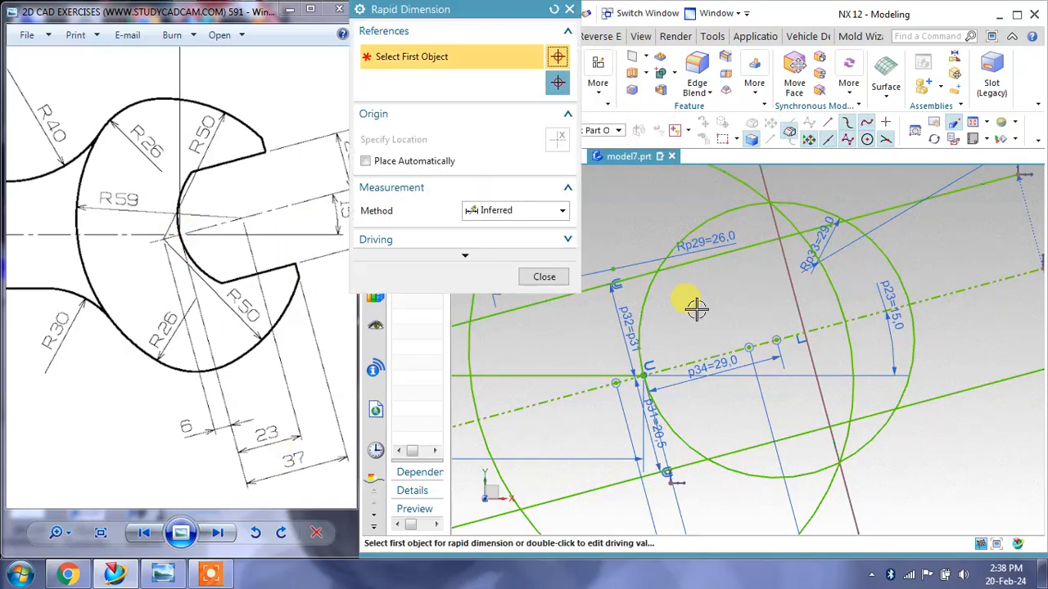
{"action": "left_click", "coordinate": [642, 375]}
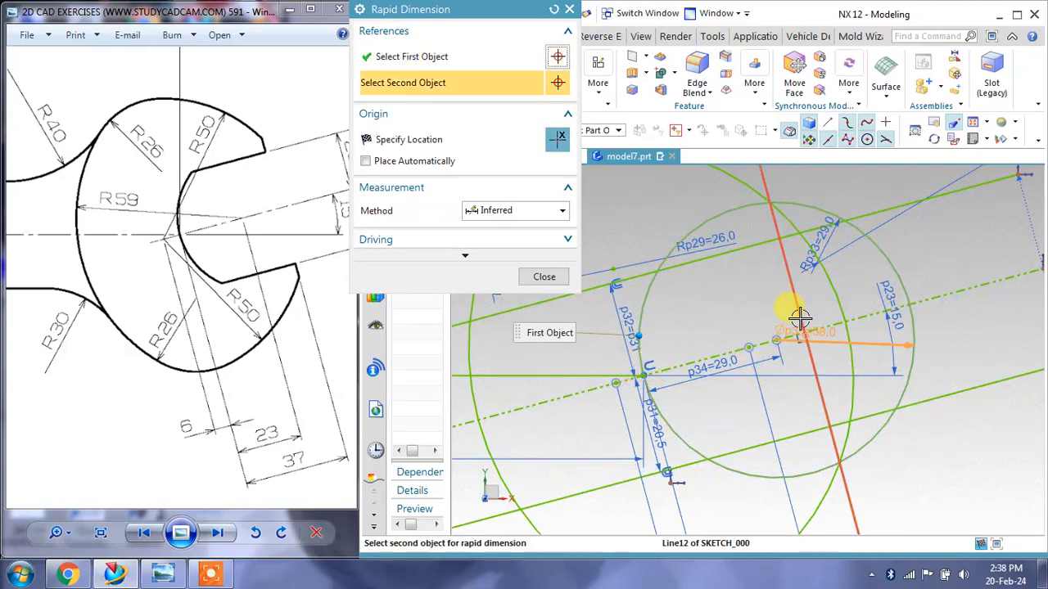
{"action": "left_click", "coordinate": [805, 329]}
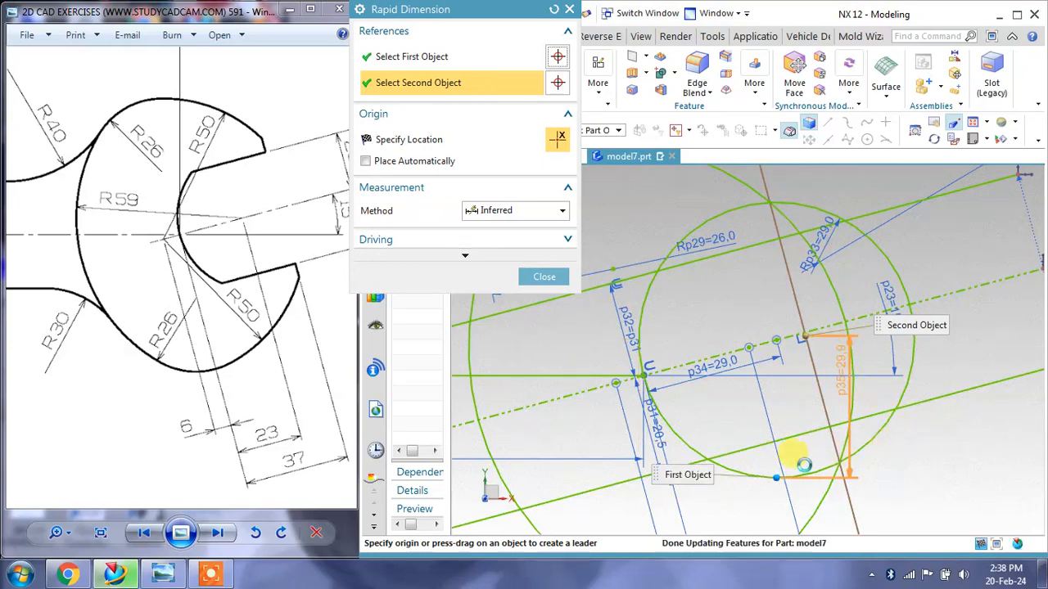
{"action": "left_click", "coordinate": [546, 276]}
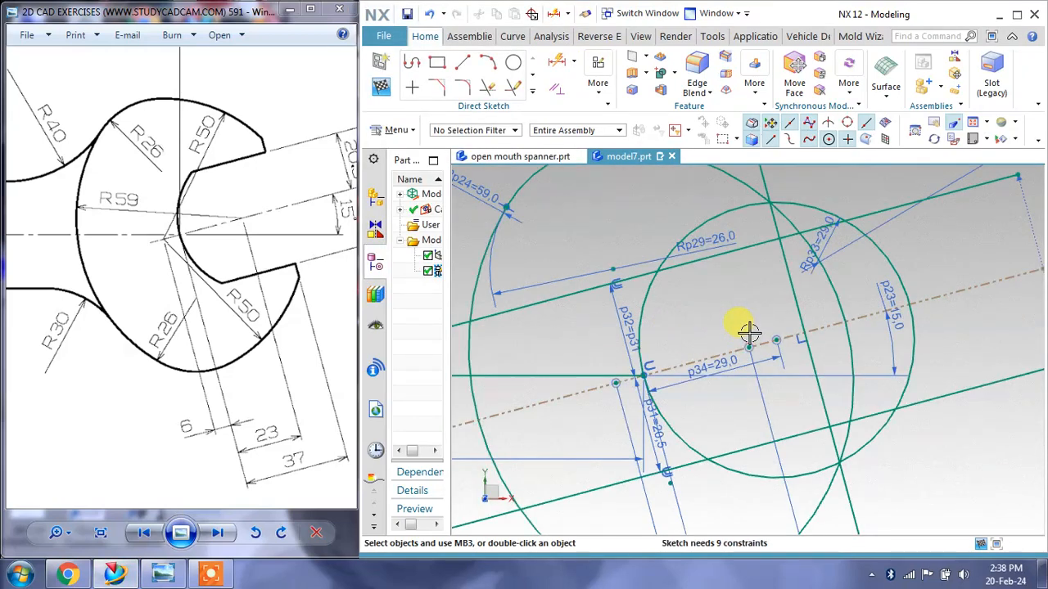
Dimension the distance along the inclined centreline from its midpoint to the perpendicular line as 37 mm.
{"action": "left_click", "coordinate": [557, 61]}
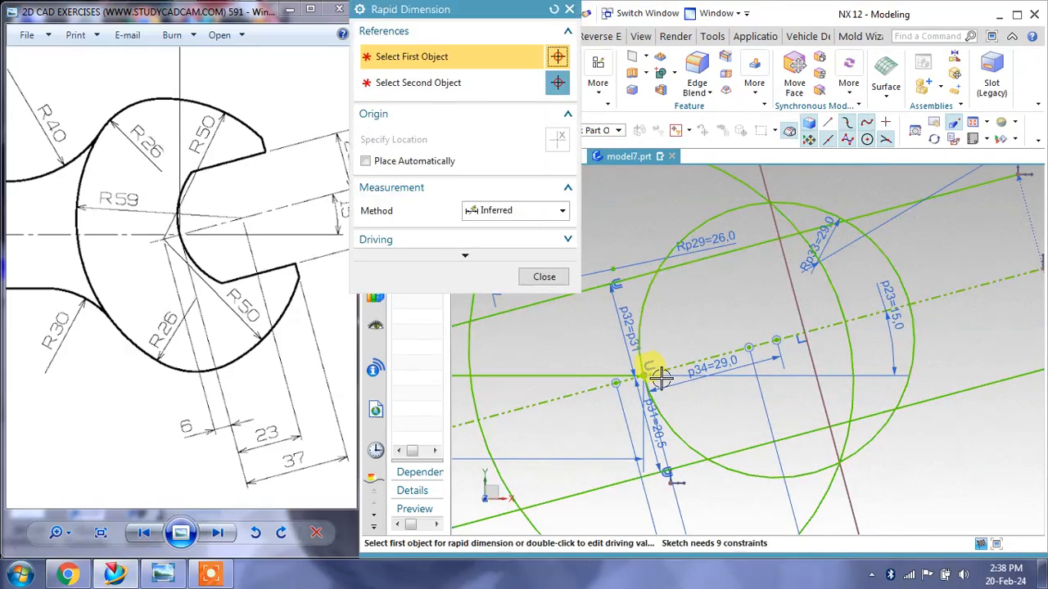
{"action": "left_click", "coordinate": [646, 375]}
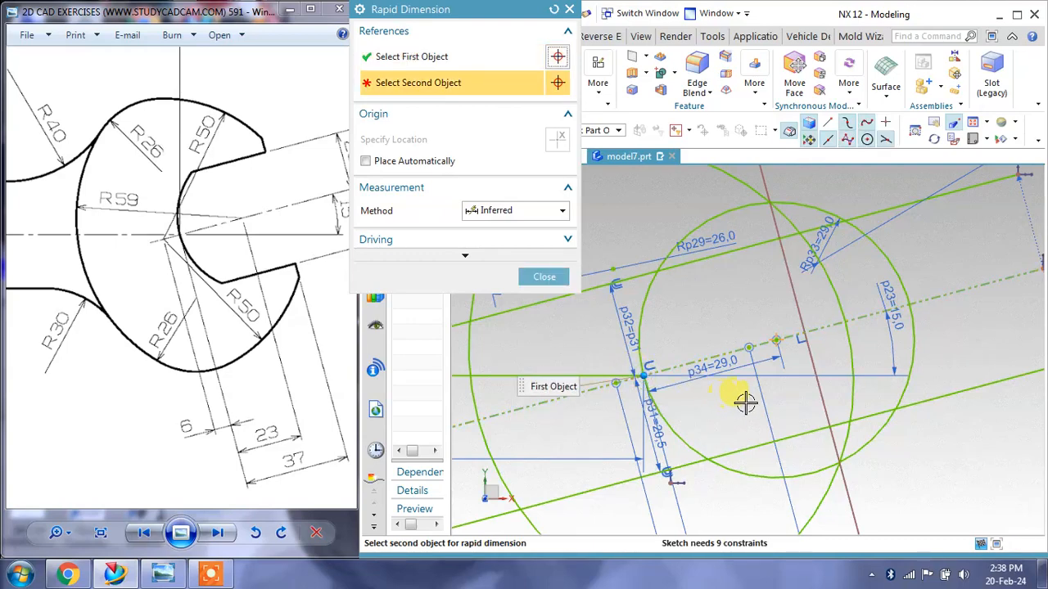
{"action": "left_click", "coordinate": [801, 334]}
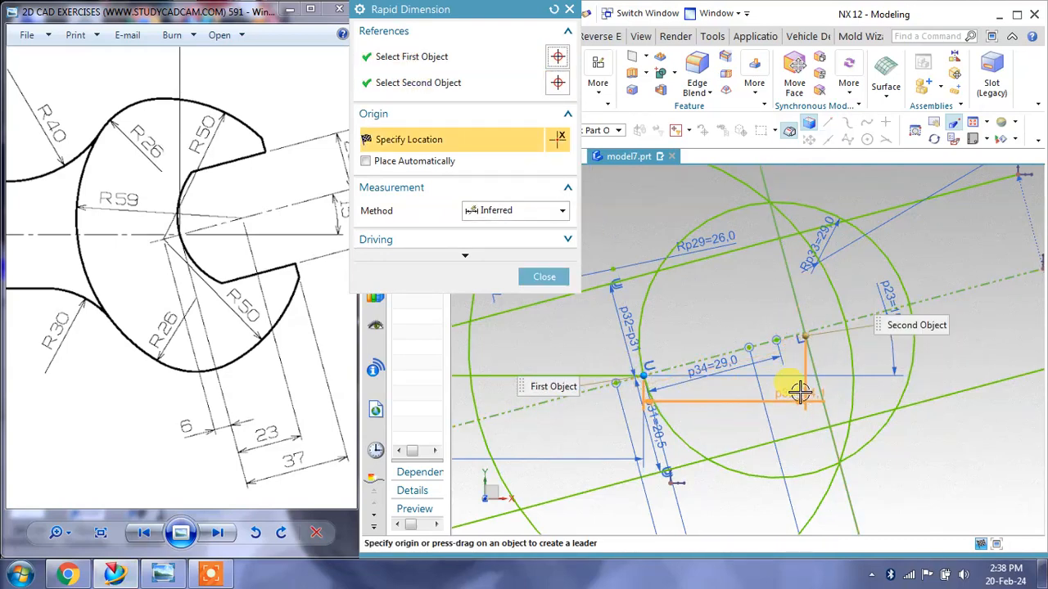
{"action": "left_click", "coordinate": [797, 369]}
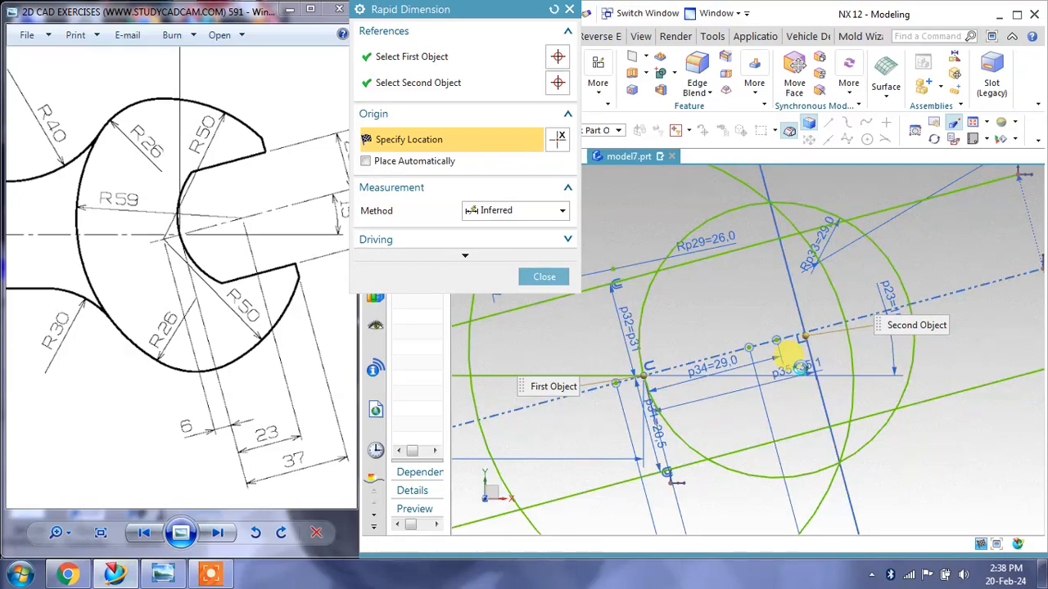
{"action": "type", "text": "37"}
{"action": "key", "text": "Return"}
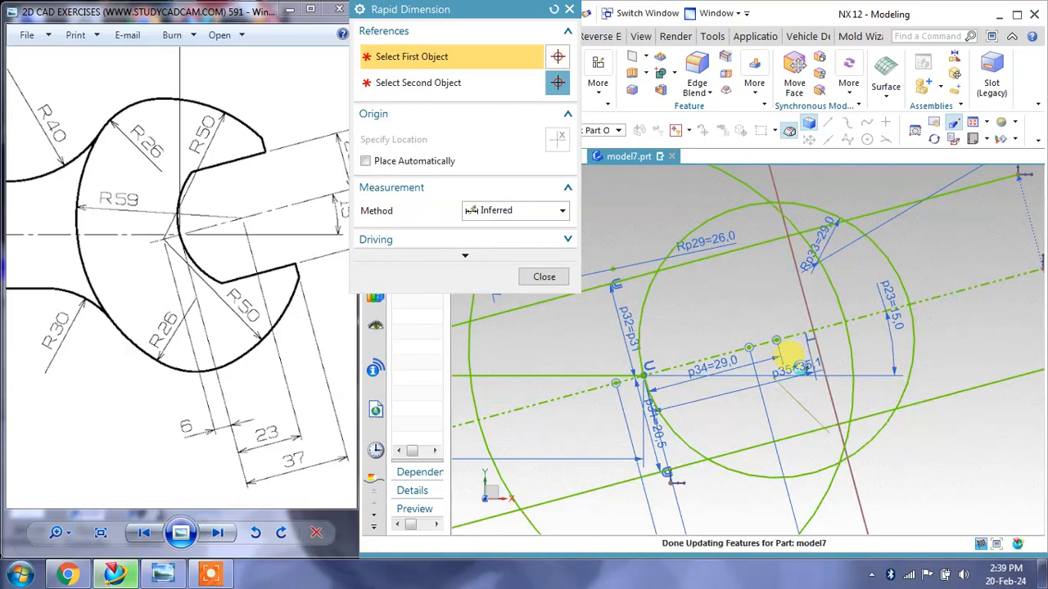
{"action": "left_click", "coordinate": [543, 278]}
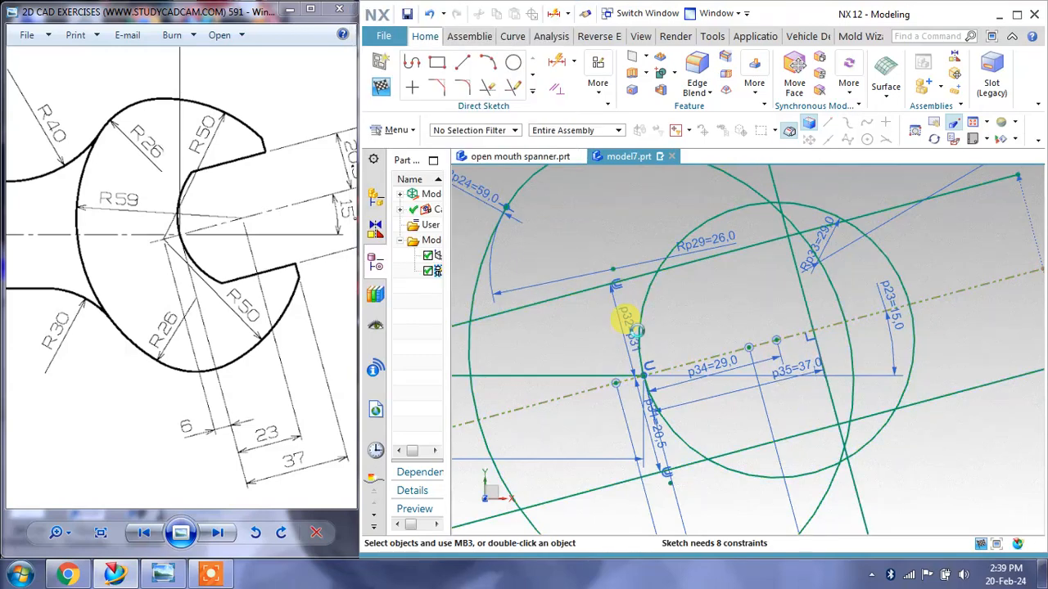
Trim the outer ends of both jaw edge lines where they extend past the jaw circle on its open side.
{"action": "scroll", "coordinate": [765, 388], "scroll_direction": "down", "scroll_amount": 1}
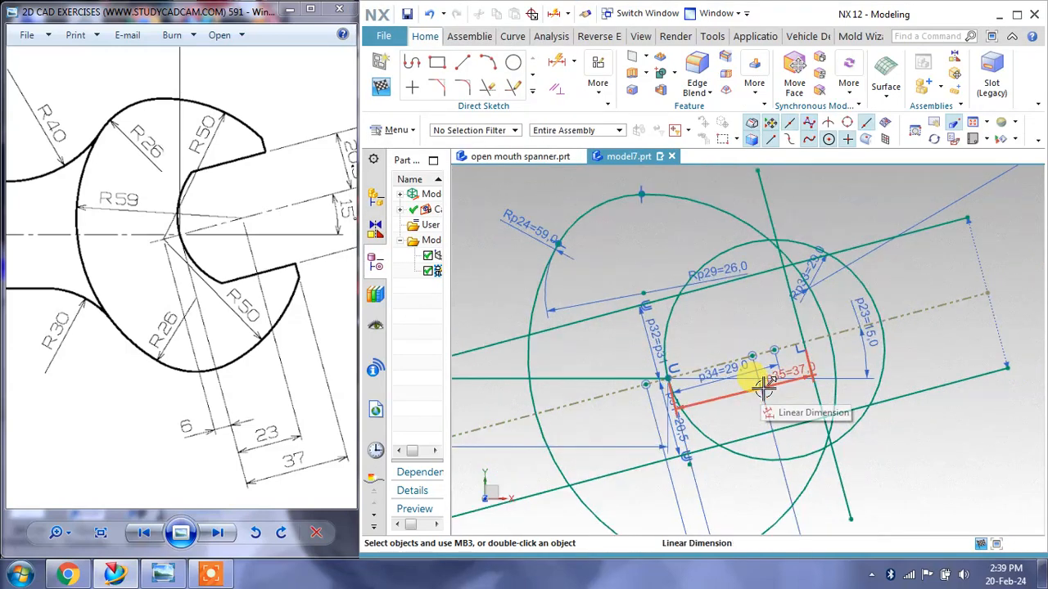
{"action": "scroll", "coordinate": [761, 385], "scroll_direction": "down", "scroll_amount": 1}
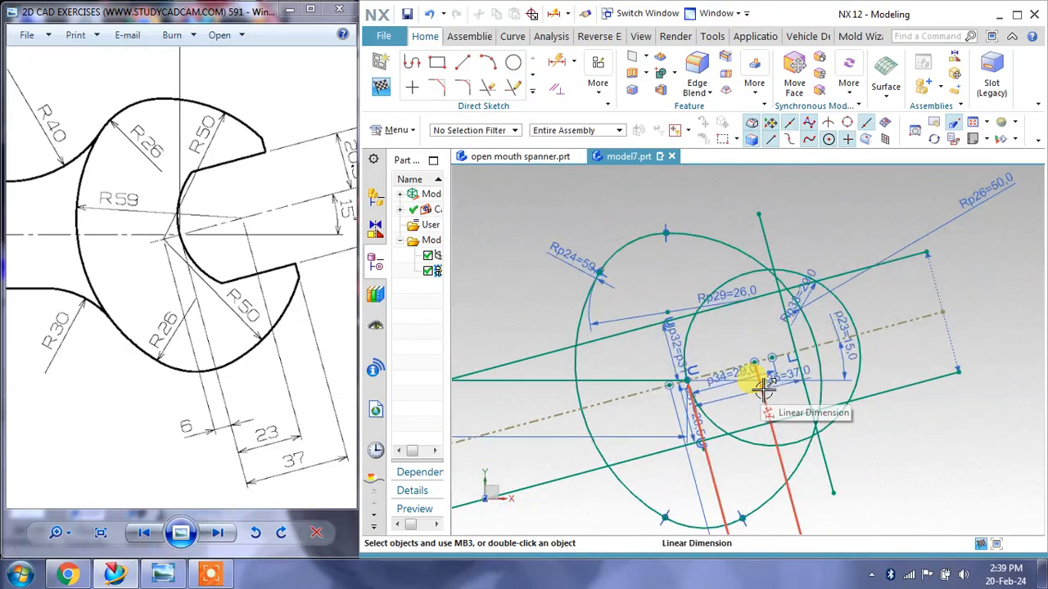
{"action": "left_click", "coordinate": [488, 90]}
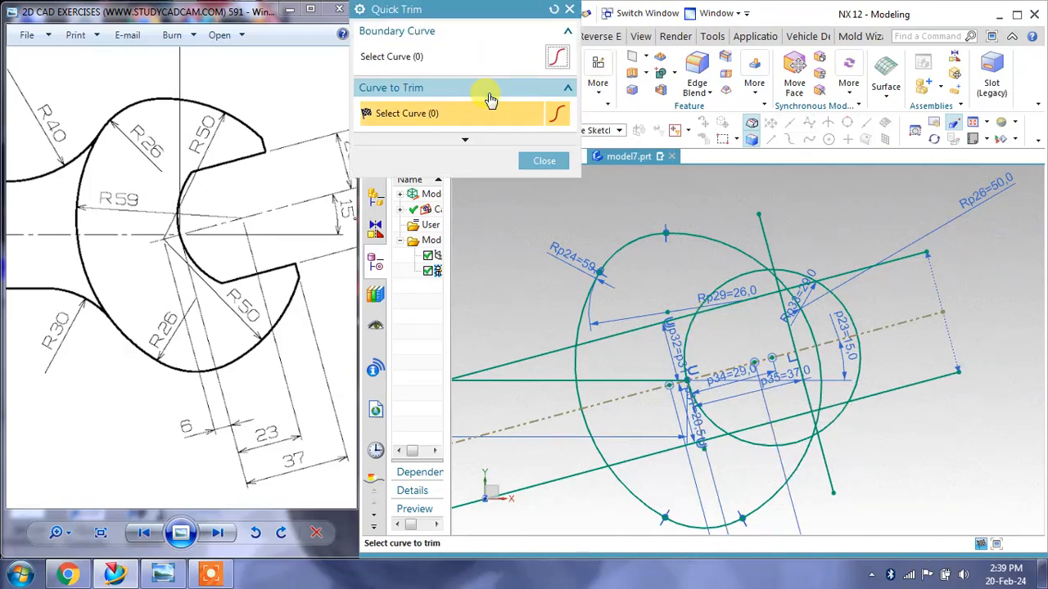
{"action": "left_click", "coordinate": [908, 259]}
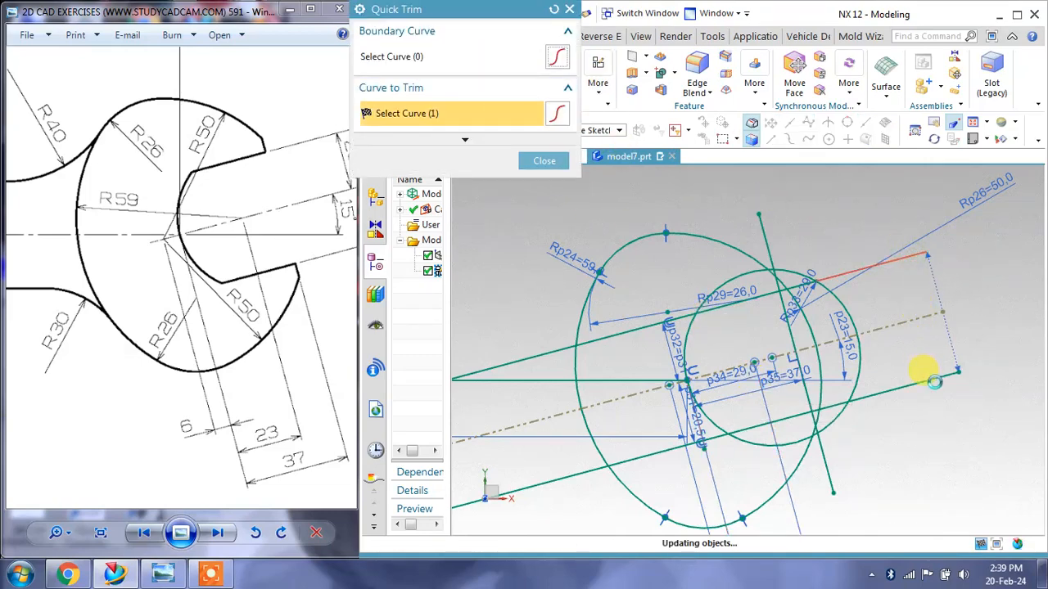
{"action": "left_click", "coordinate": [924, 382]}
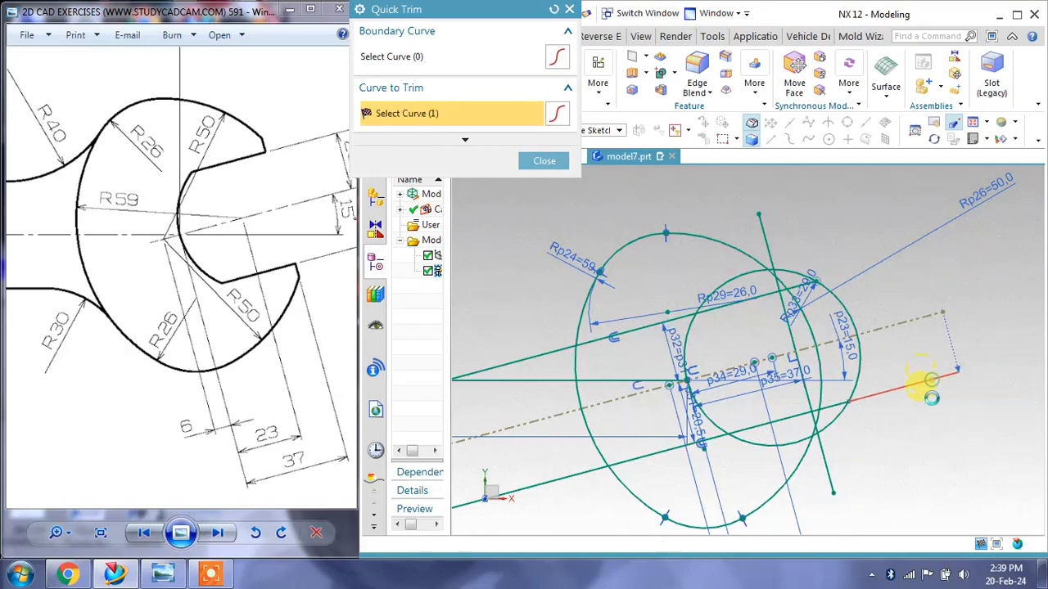
Trim the inner ends of both jaw edge lines back to the jaw circle, removing the parts across the handle and head.
{"action": "scroll", "coordinate": [533, 362], "scroll_direction": "down", "scroll_amount": 1}
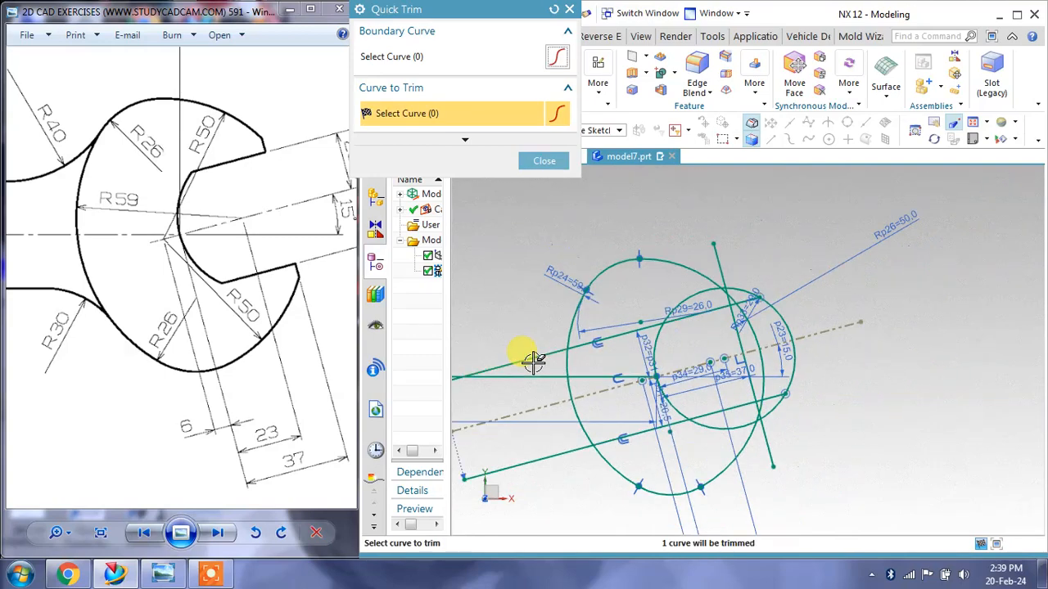
{"action": "right_click_drag", "start_coordinate": [533, 362], "coordinate": [666, 333]}
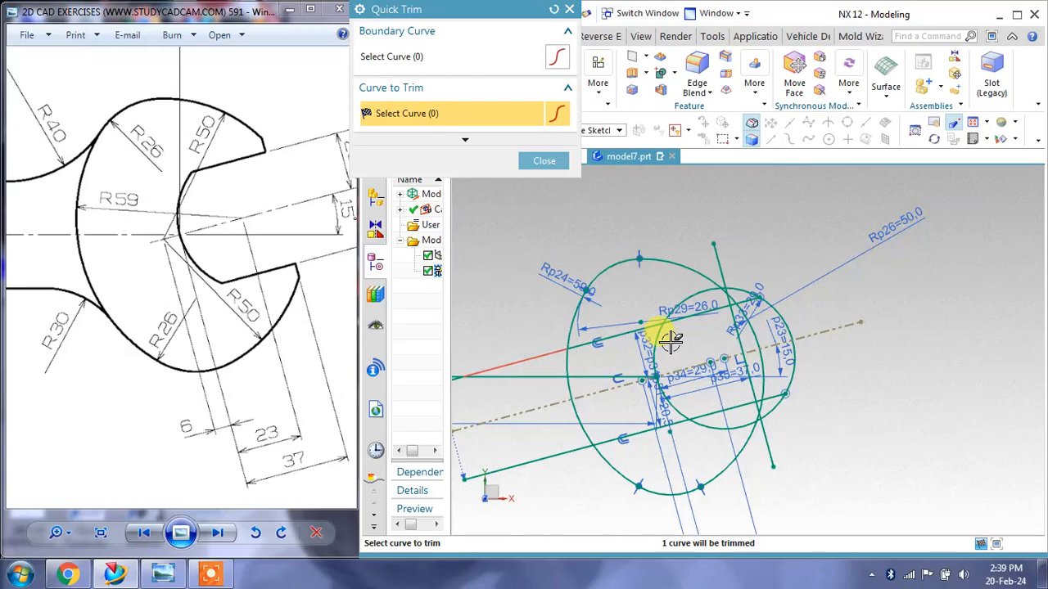
{"action": "mouse_move", "coordinate": [666, 333]}
{"action": "middle_mouse_down", "text": "shift"}
{"action": "mouse_move", "coordinate": [697, 341]}
{"action": "mouse_move", "coordinate": [747, 331]}
{"action": "middle_mouse_up", "text": "shift"}
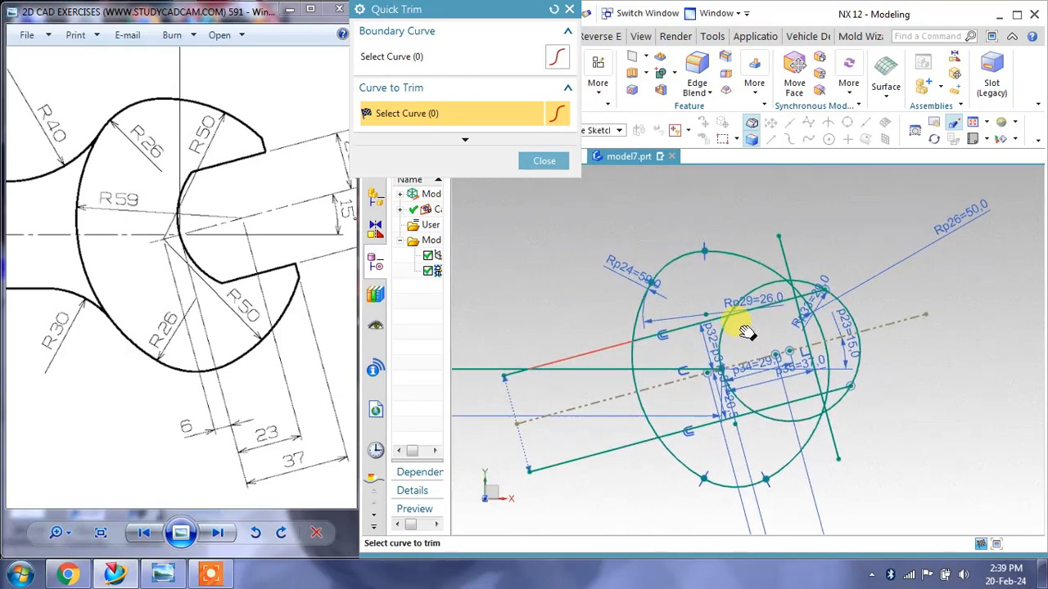
{"action": "left_click", "coordinate": [508, 377]}
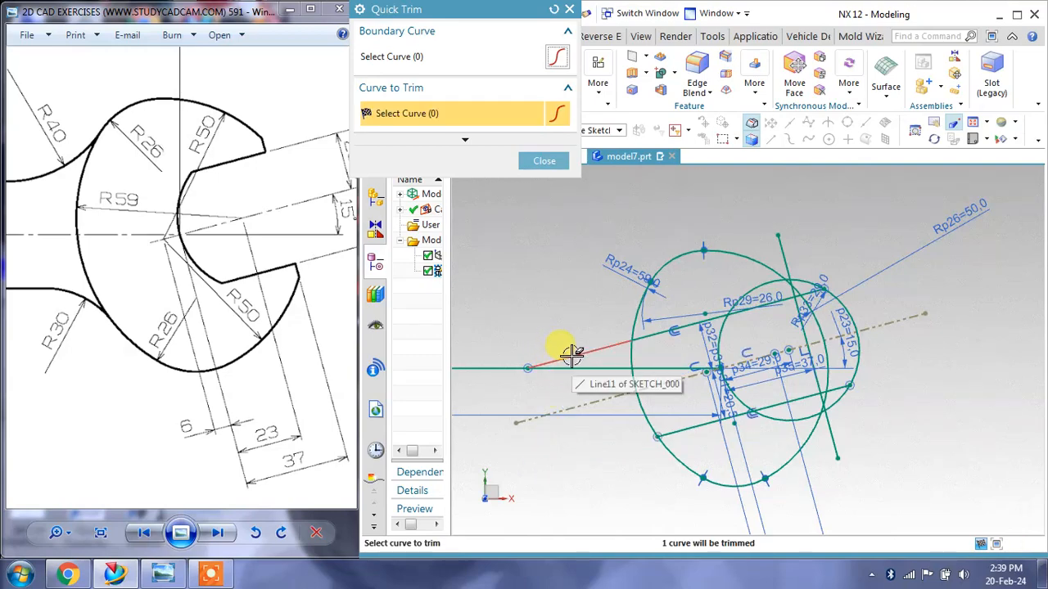
{"action": "left_click", "coordinate": [571, 354]}
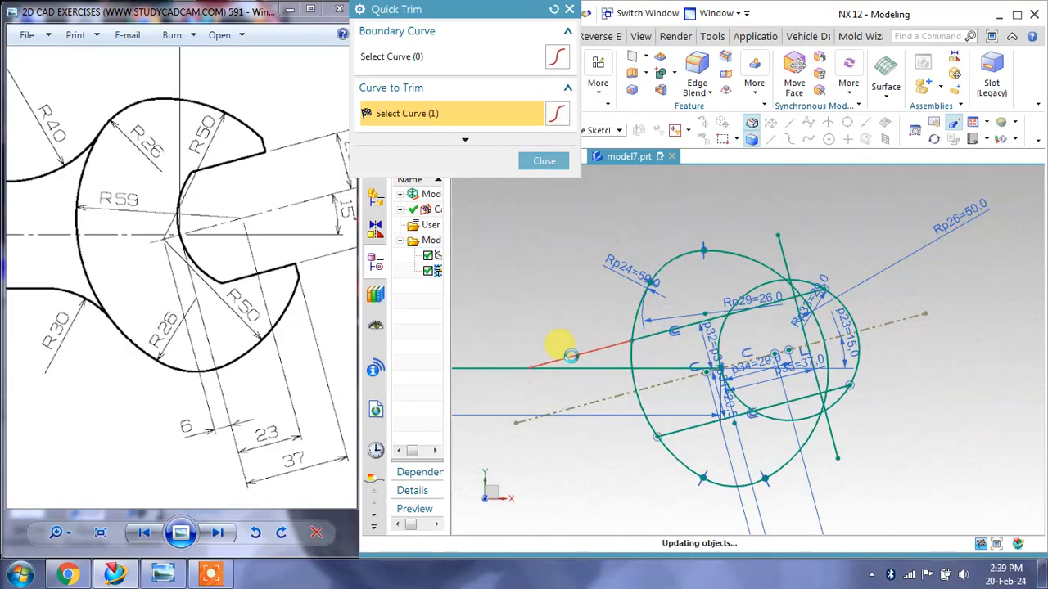
{"action": "left_click", "coordinate": [667, 331]}
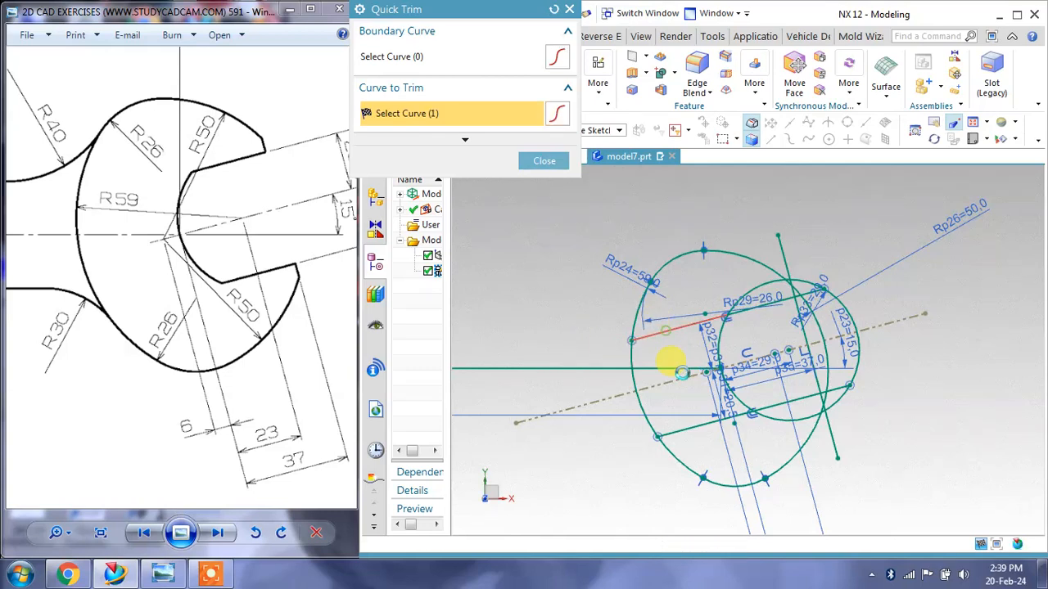
{"action": "left_click", "coordinate": [694, 424]}
Trim both protruding ends of the perpendicular limit line and the jaw circle's arcs beyond it on the open side of the right head.
{"action": "left_click", "coordinate": [846, 454]}
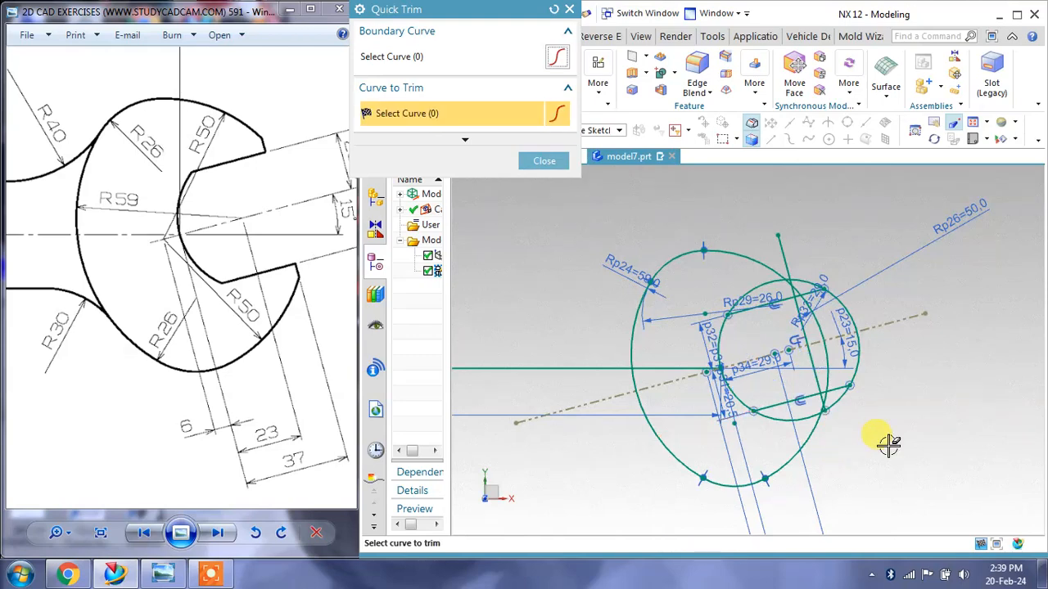
{"action": "left_click", "coordinate": [779, 242]}
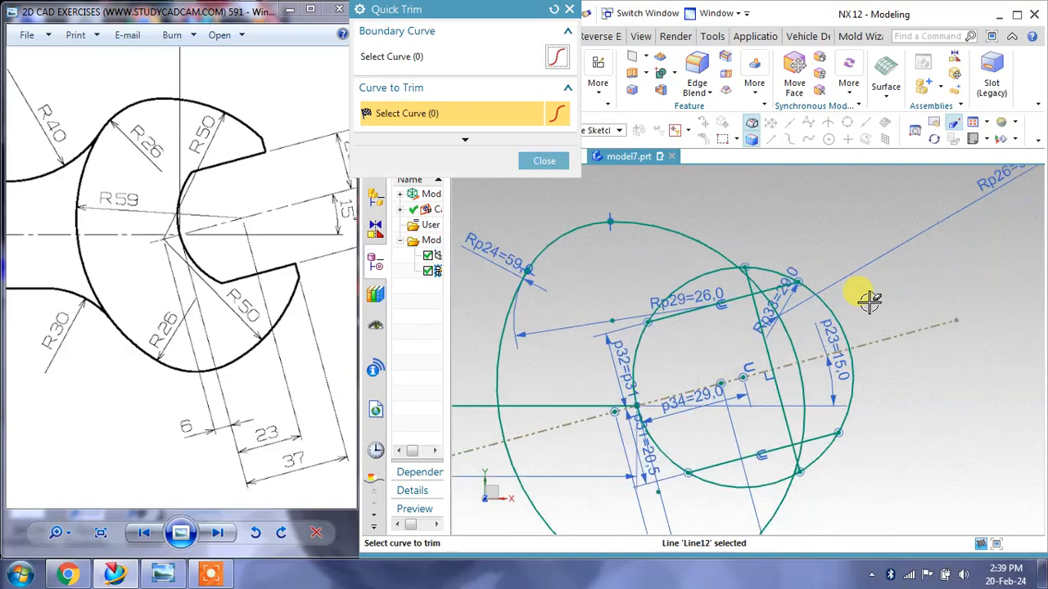
{"action": "left_click", "coordinate": [814, 297]}
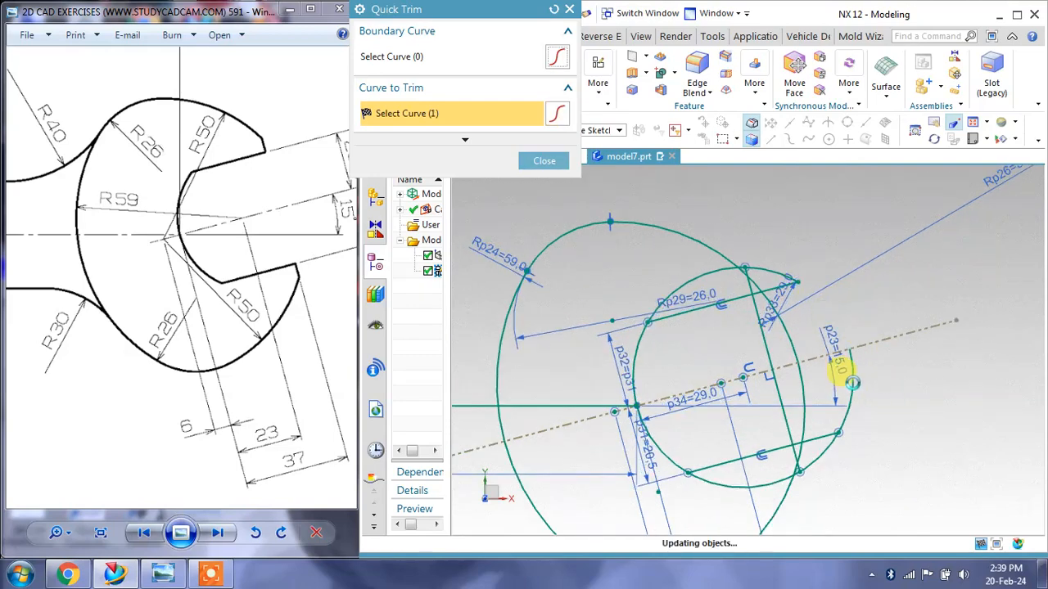
{"action": "left_click", "coordinate": [849, 376]}
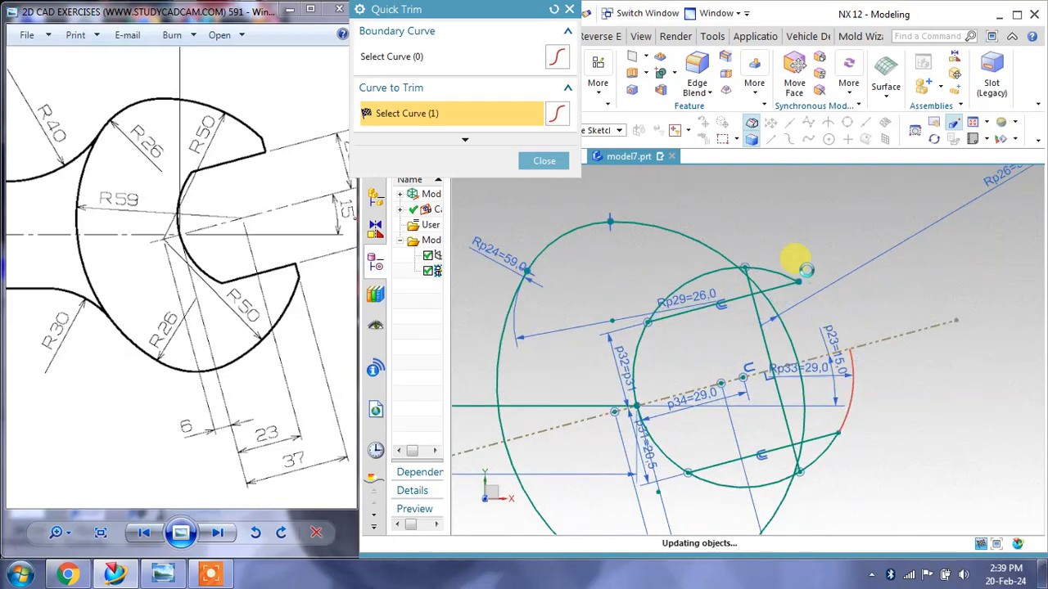
{"action": "left_click", "coordinate": [794, 276]}
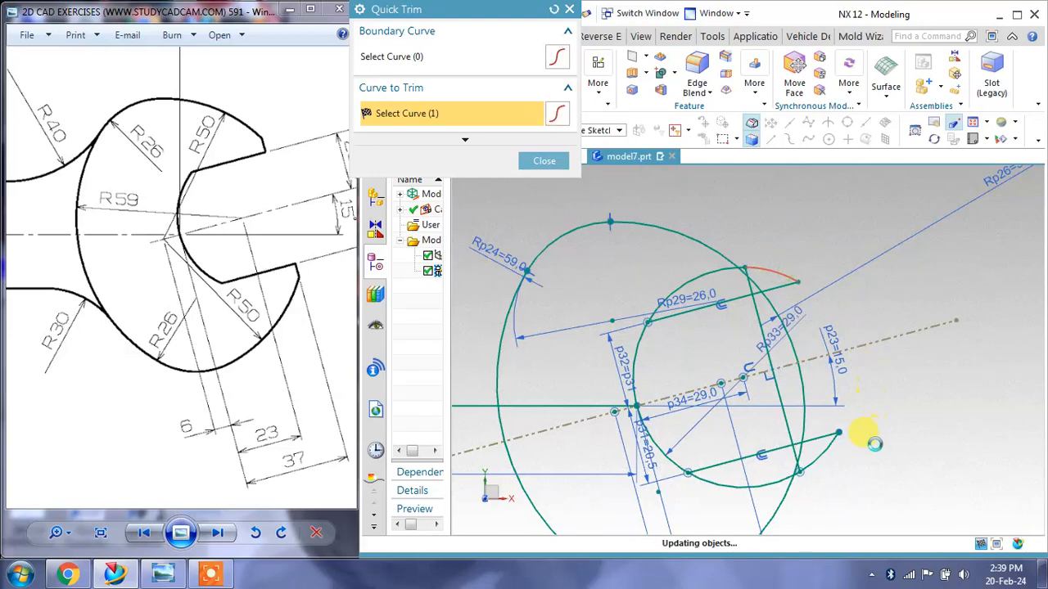
{"action": "left_click", "coordinate": [831, 444]}
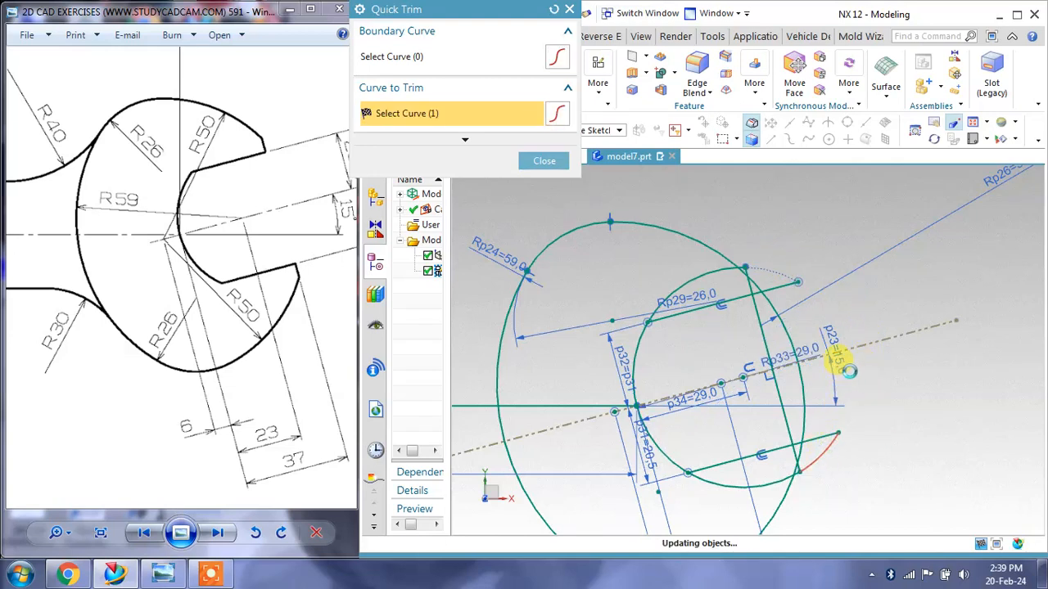
Trim the outer ends of both jaw edges back to the head outline and remove the jaw circle's arc below the lower jaw edge.
{"action": "left_click", "coordinate": [788, 281]}
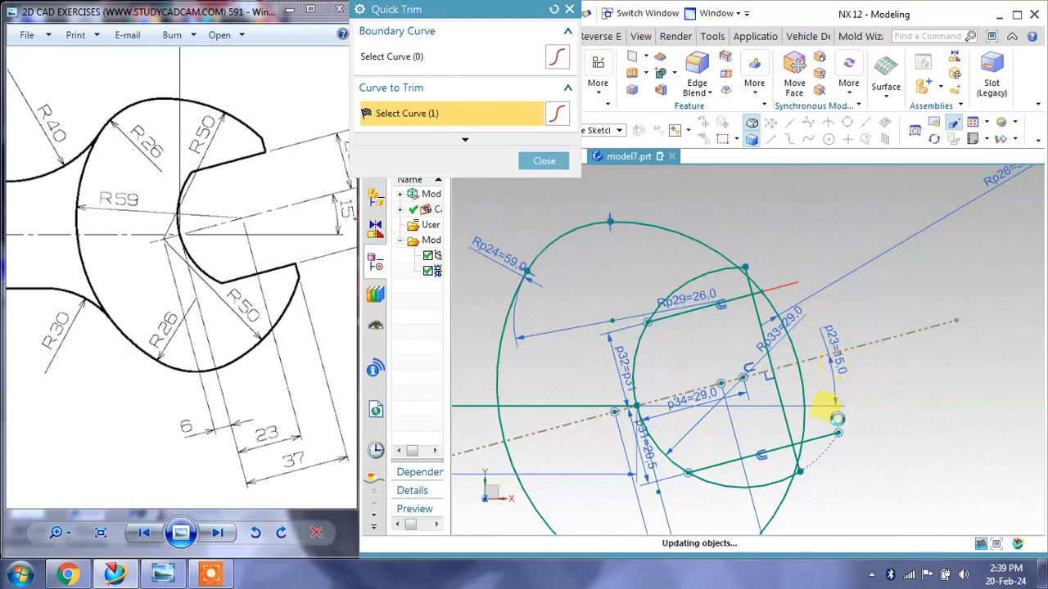
{"action": "left_click", "coordinate": [825, 437]}
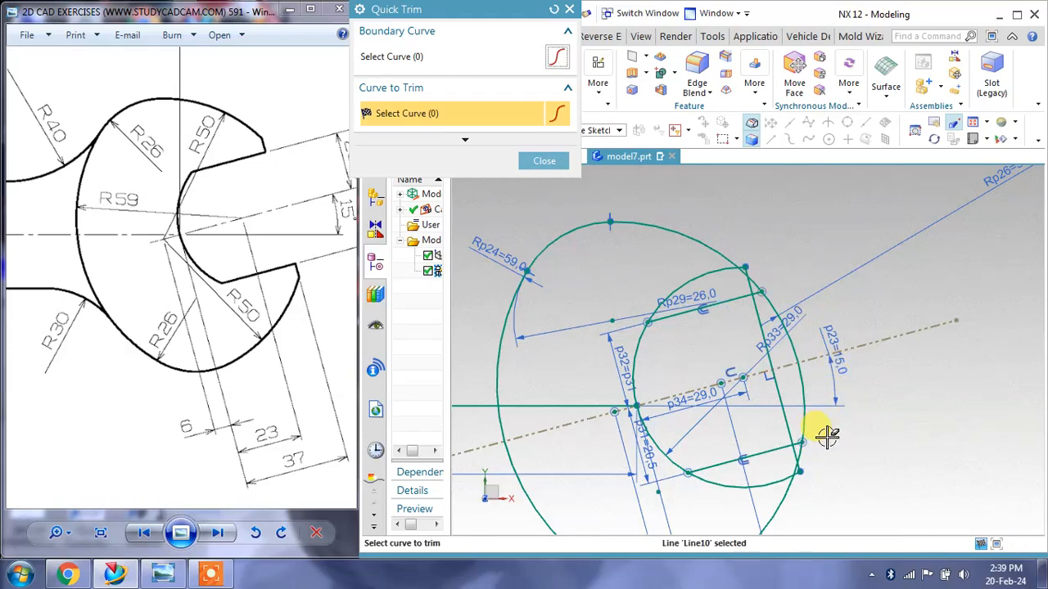
{"action": "scroll", "coordinate": [818, 464], "scroll_direction": "down", "scroll_amount": 3}
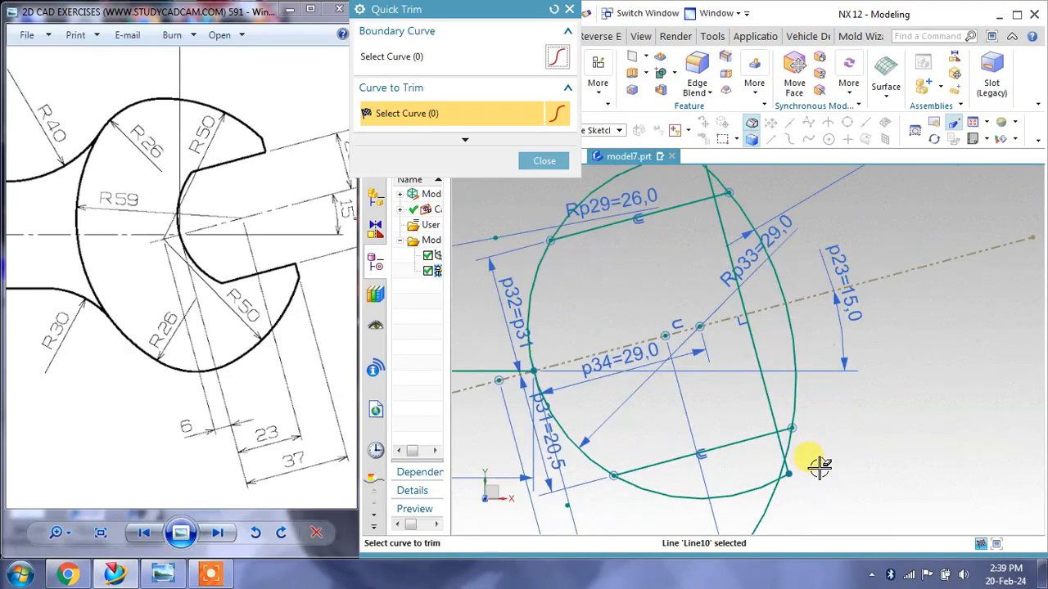
{"action": "left_click", "coordinate": [726, 496]}
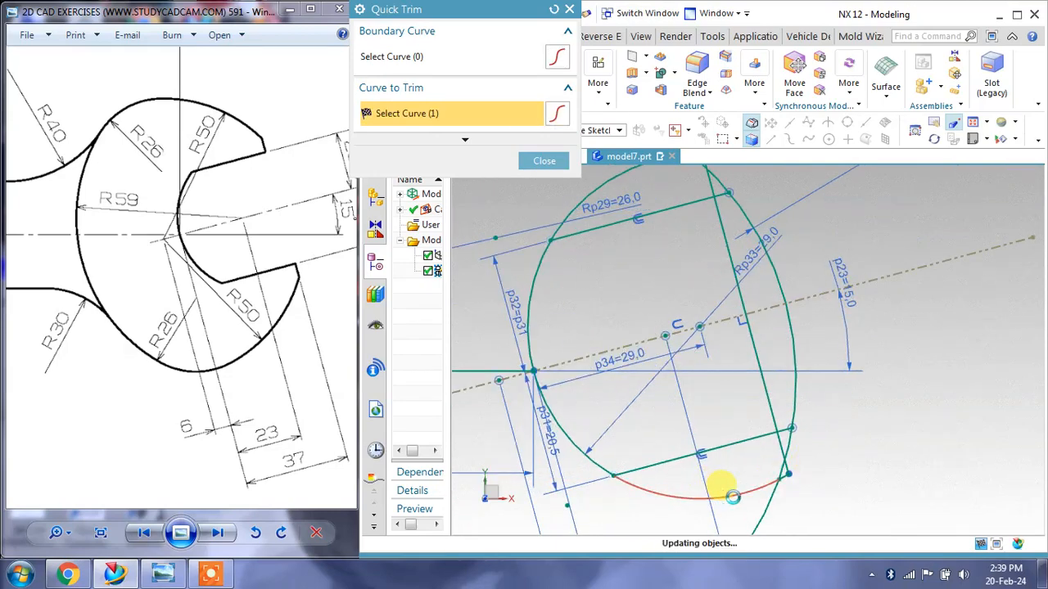
{"action": "scroll", "coordinate": [763, 497], "scroll_direction": "up", "scroll_amount": 5}
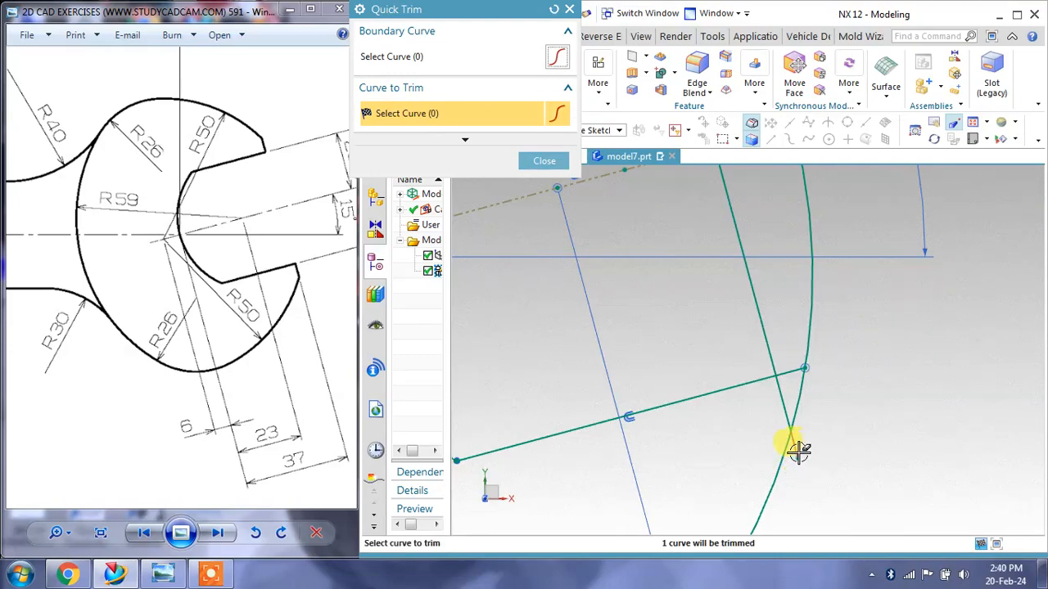
{"action": "left_click", "coordinate": [793, 442]}
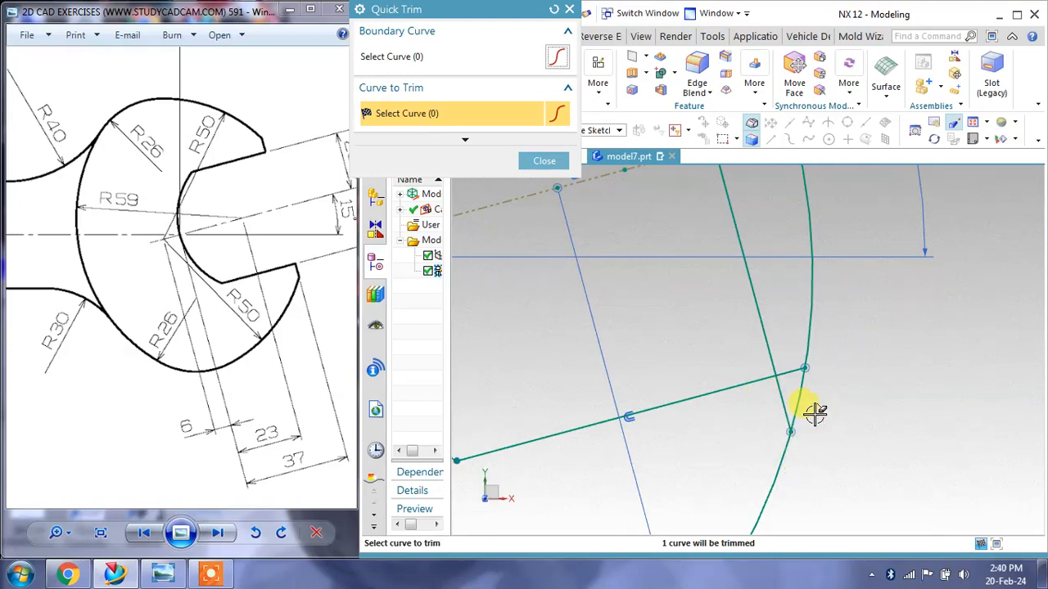
Trim the lower jaw tip to the perpendicular limit line and remove the head outline's arc across the jaw opening.
{"action": "scroll", "coordinate": [813, 416], "scroll_direction": "down", "scroll_amount": 3}
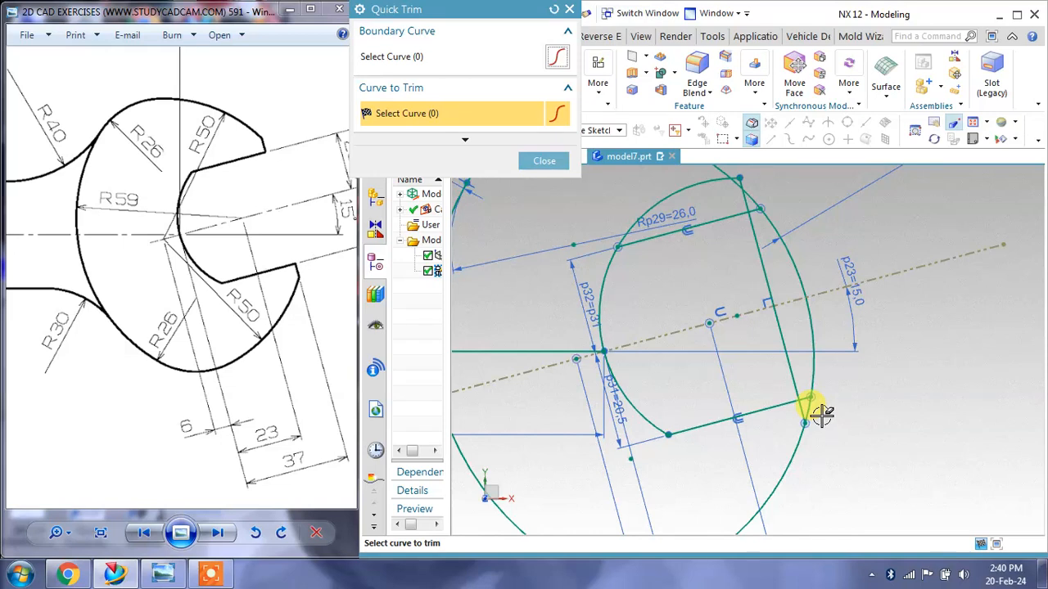
{"action": "scroll", "coordinate": [822, 415], "scroll_direction": "up", "scroll_amount": 2}
{"action": "left_click", "coordinate": [830, 406]}
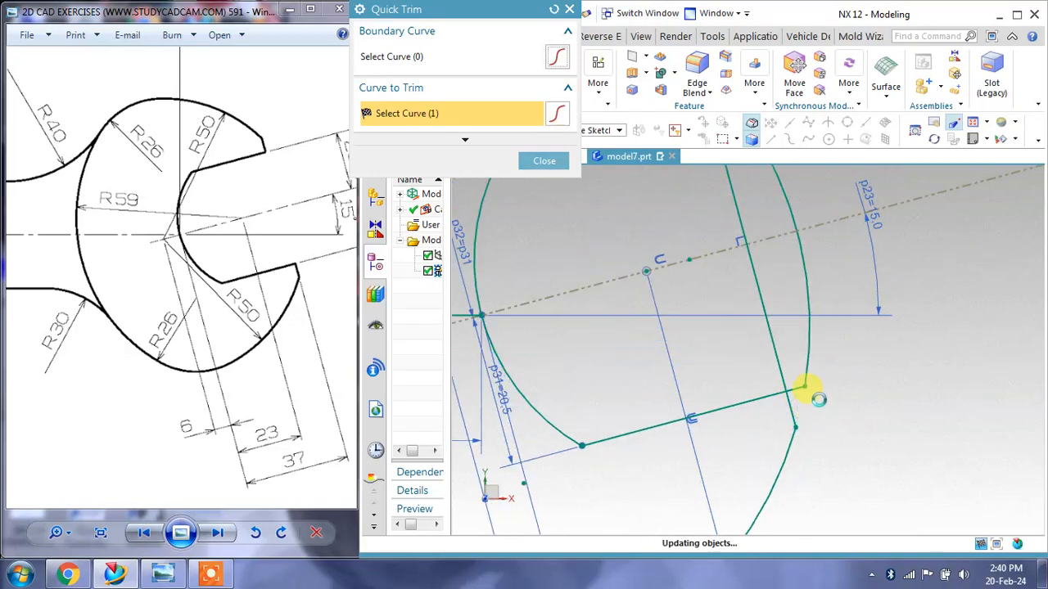
{"action": "left_click", "coordinate": [806, 387]}
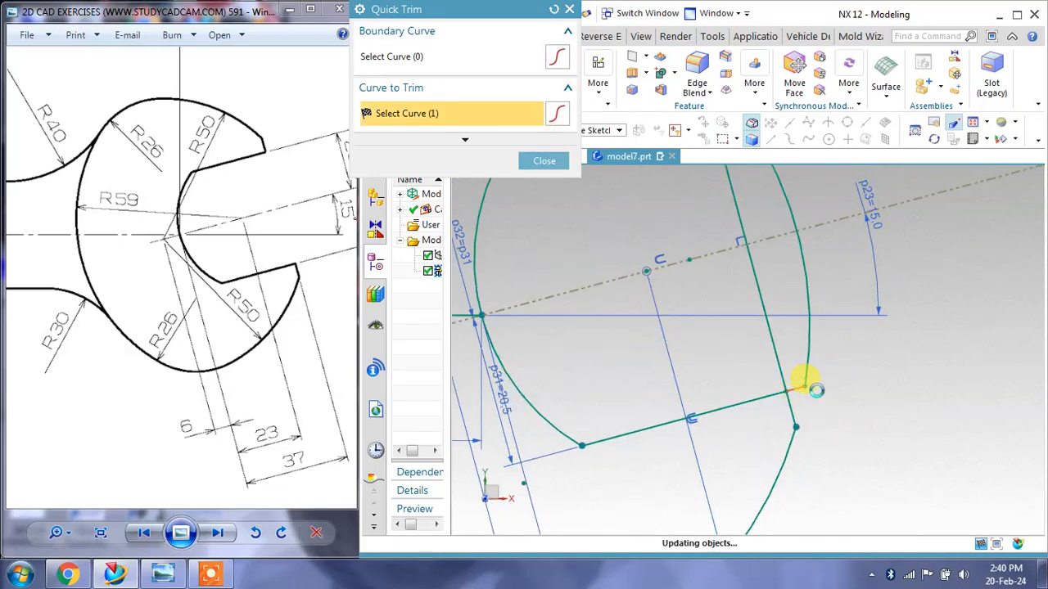
{"action": "left_click", "coordinate": [808, 363]}
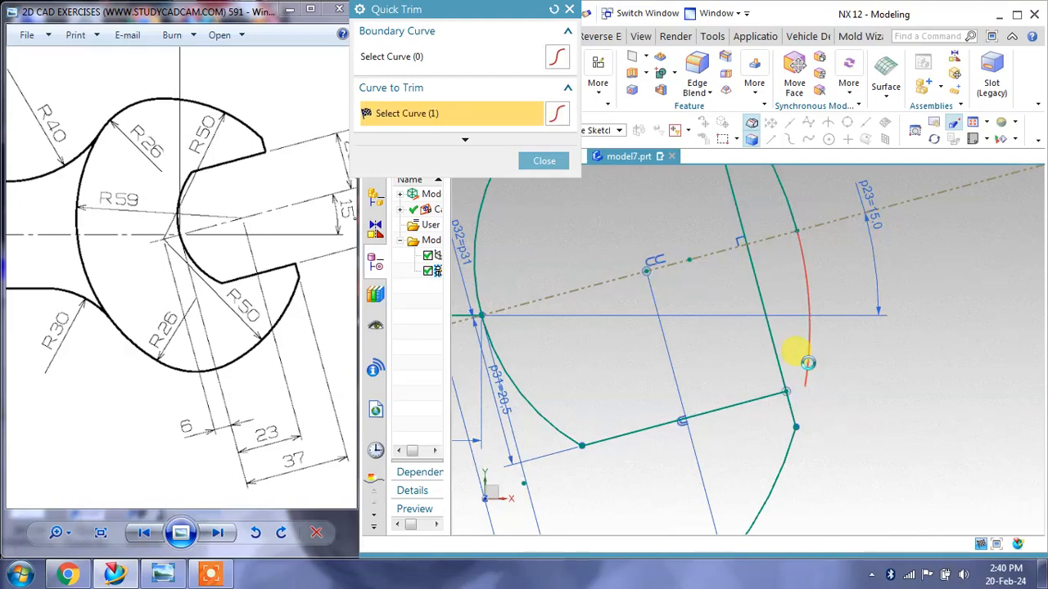
{"action": "mouse_move", "coordinate": [802, 357]}
{"action": "middle_mouse_down"}
{"action": "mouse_move", "coordinate": [853, 421]}
{"action": "mouse_move", "coordinate": [816, 320]}
{"action": "middle_mouse_up"}
{"action": "left_click", "coordinate": [796, 259]}
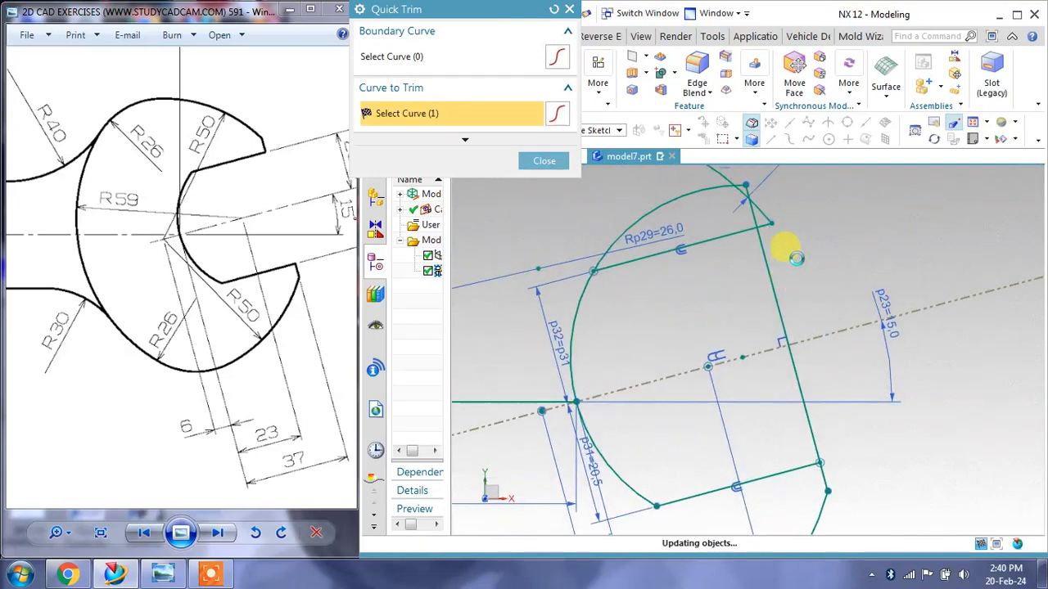
{"action": "left_click", "coordinate": [631, 483]}
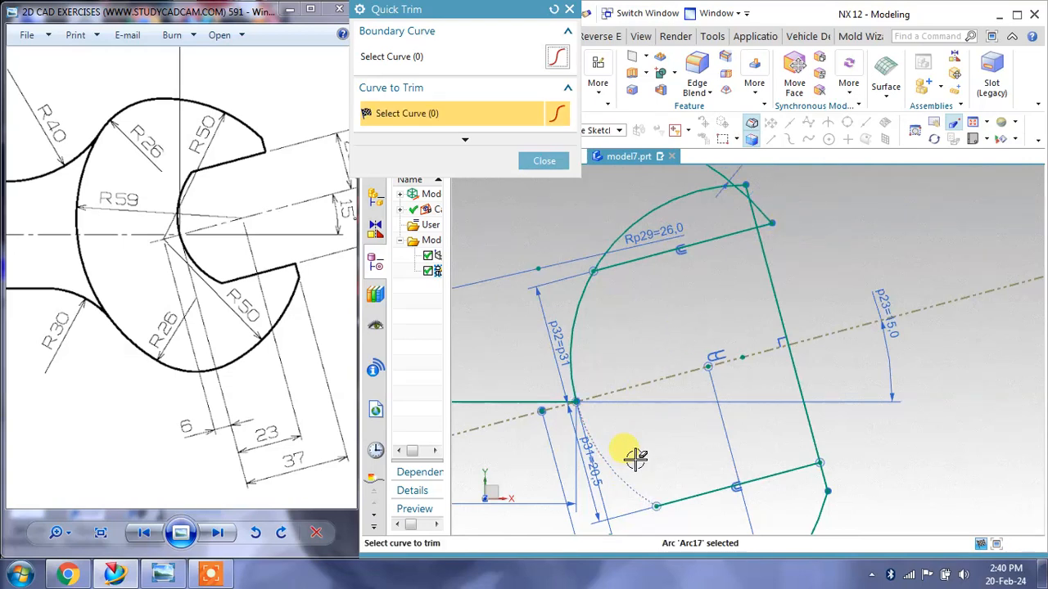
{"action": "left_click", "coordinate": [543, 162]}
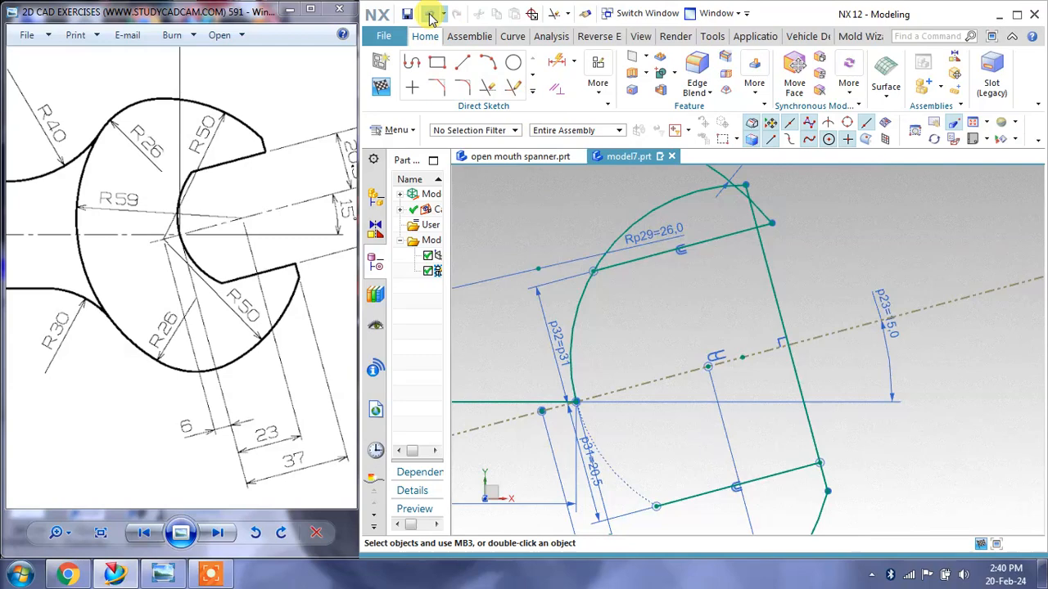
{"action": "left_click", "coordinate": [487, 87]}
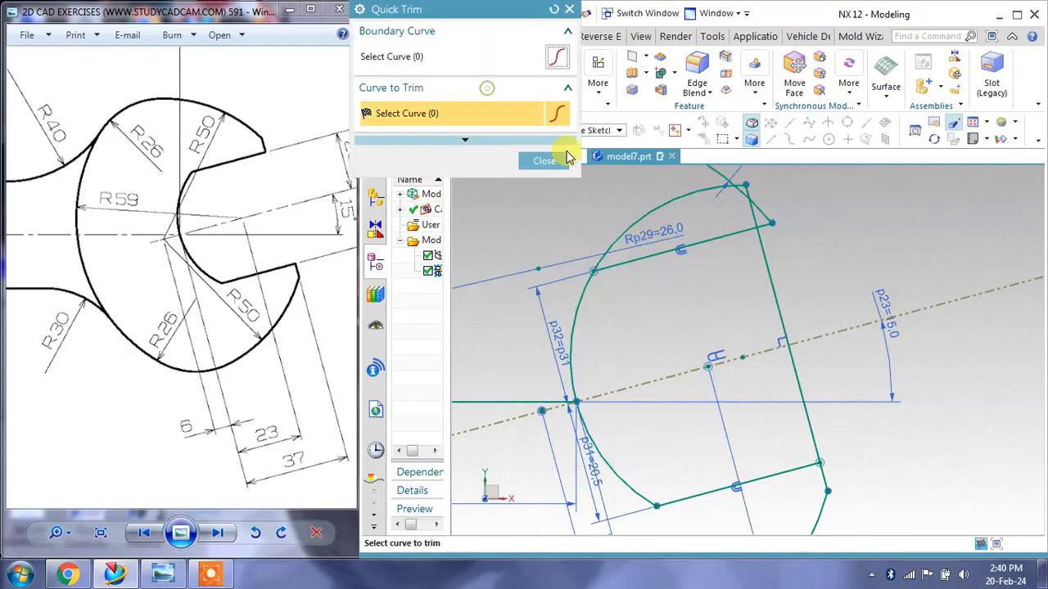
Trim the jaw circle's arc above the upper jaw edge and clean the upper jaw tip back to the perpendicular limit line.
{"action": "left_click", "coordinate": [674, 205]}
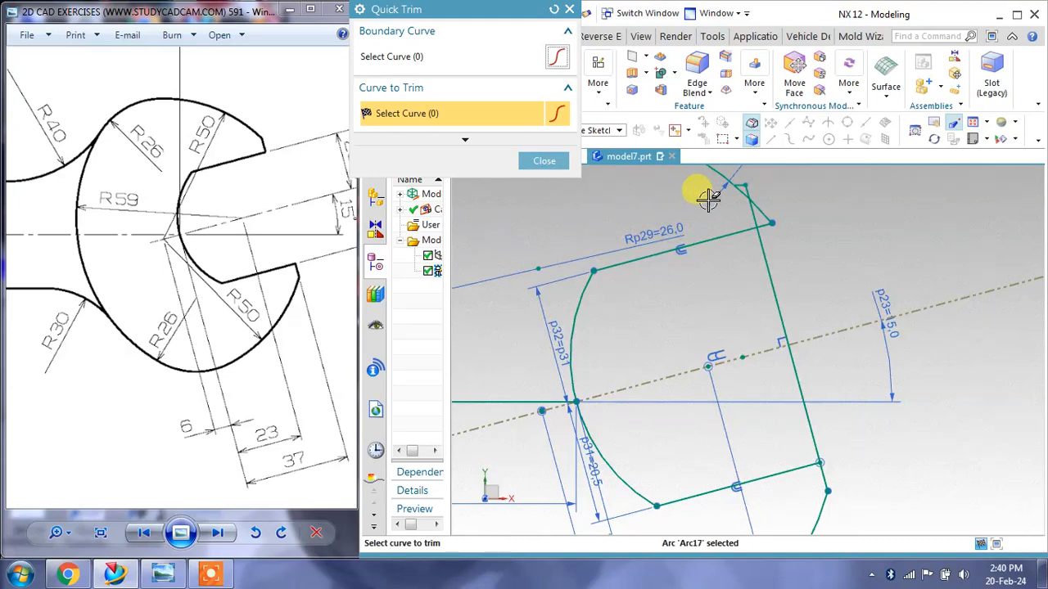
{"action": "middle_click_drag", "start_coordinate": [708, 199], "coordinate": [725, 239], "text": "shift"}
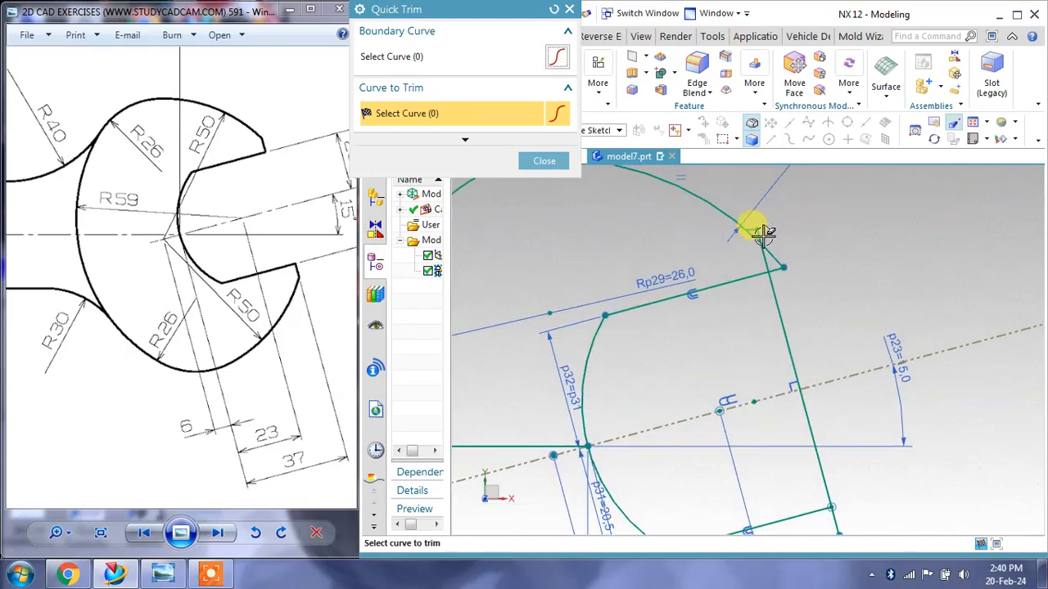
{"action": "scroll", "coordinate": [782, 225], "scroll_direction": "up", "scroll_amount": 4}
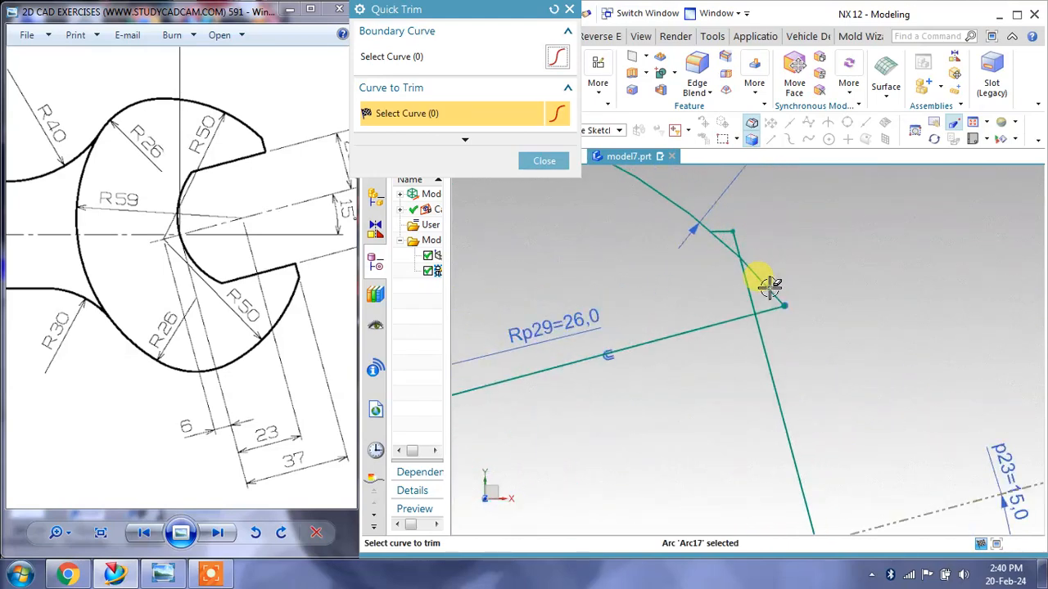
{"action": "left_click", "coordinate": [778, 304]}
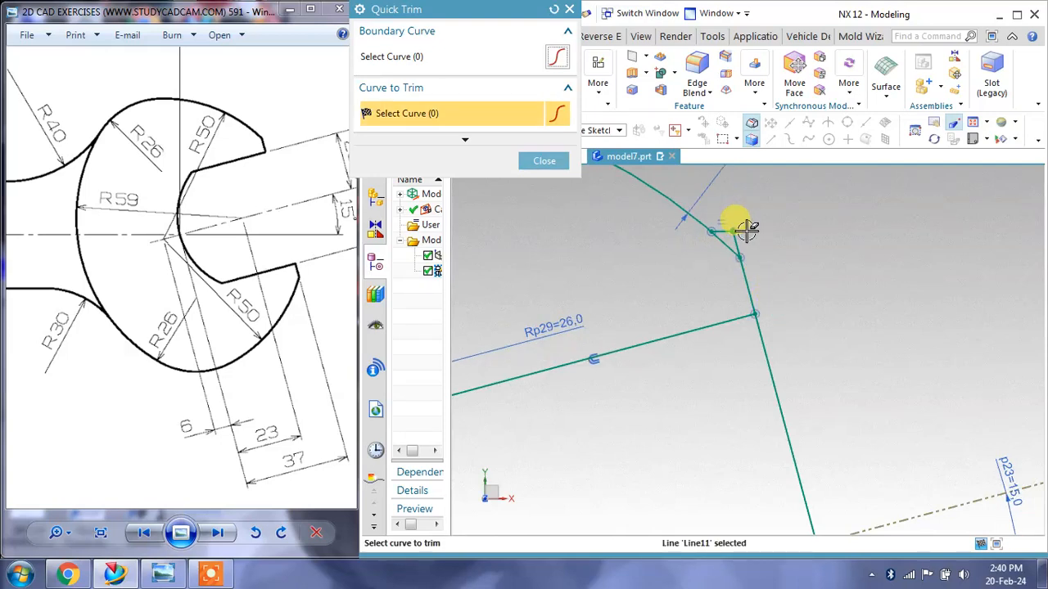
{"action": "scroll", "coordinate": [747, 230], "scroll_direction": "up", "scroll_amount": 3}
{"action": "left_click", "coordinate": [719, 255]}
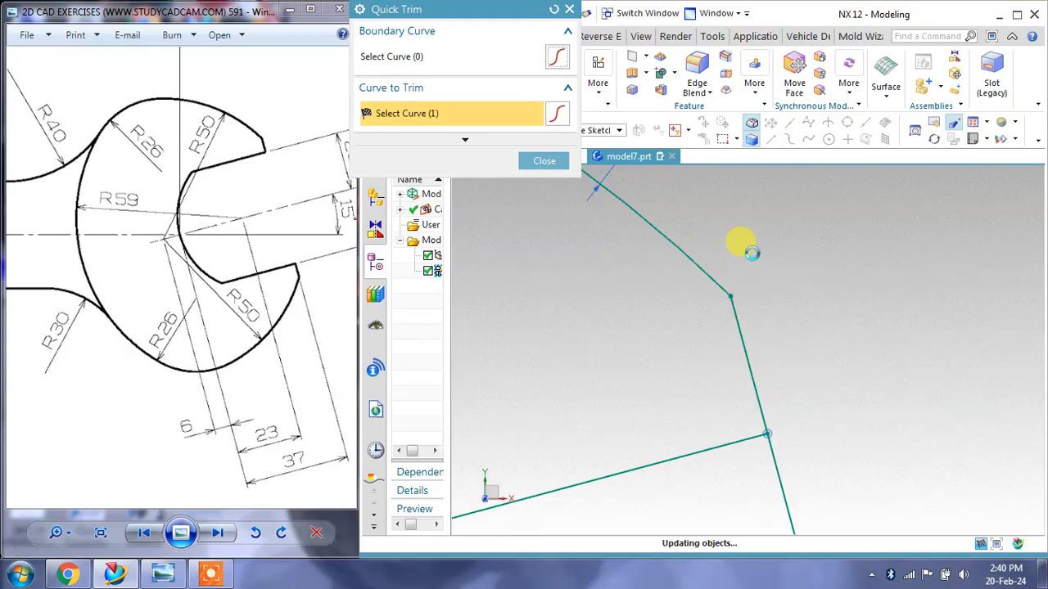
Trim away both segments of the perpendicular limit line between the two jaw edges to open the right jaw, and end trimming.
{"action": "scroll", "coordinate": [748, 243], "scroll_direction": "down", "scroll_amount": 5}
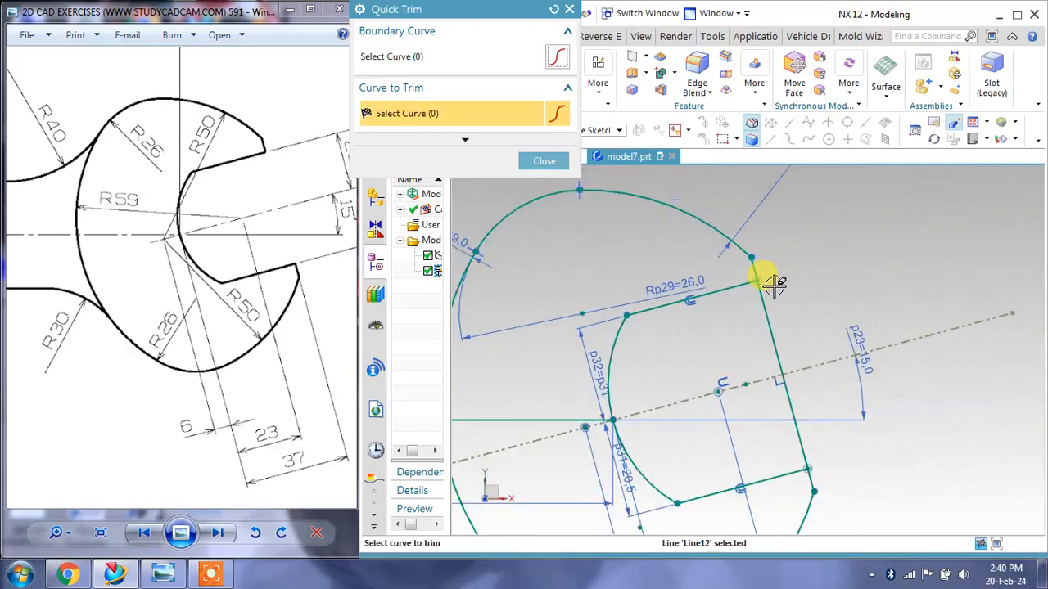
{"action": "left_click", "coordinate": [776, 287]}
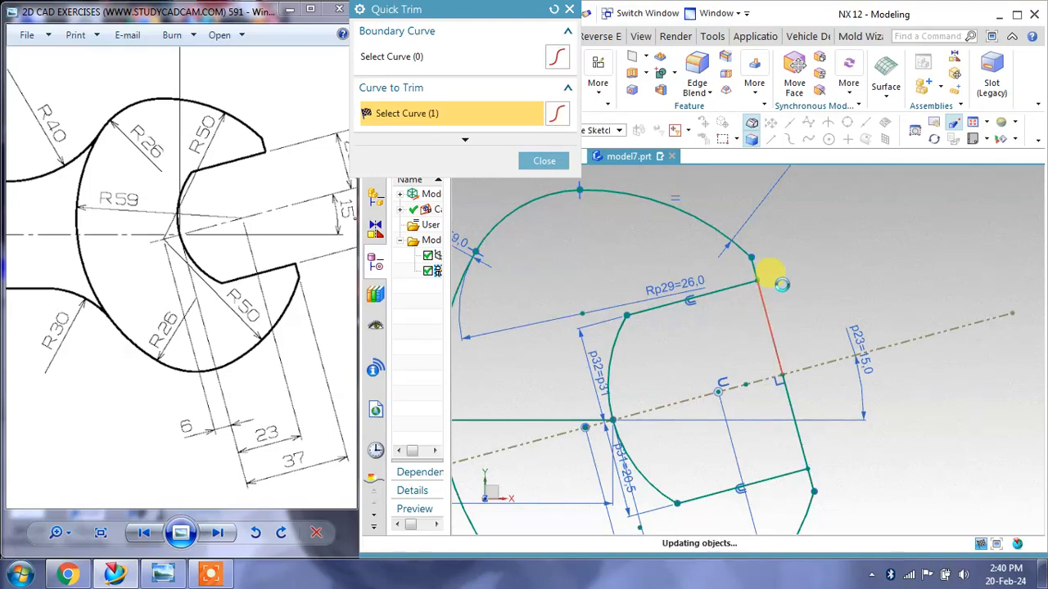
{"action": "left_click", "coordinate": [799, 426]}
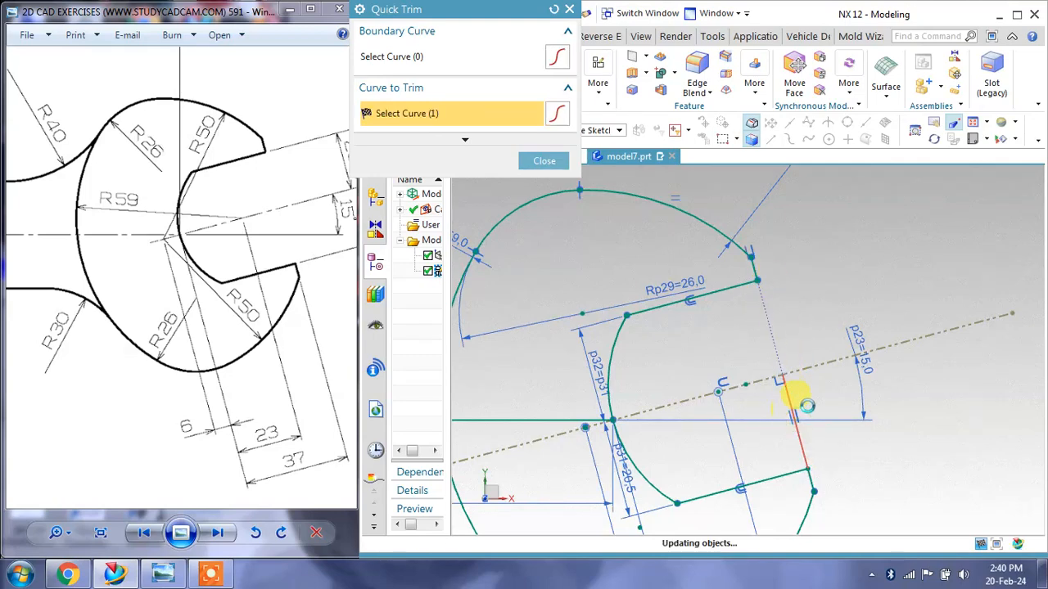
{"action": "scroll", "coordinate": [807, 396], "scroll_direction": "down", "scroll_amount": 5}
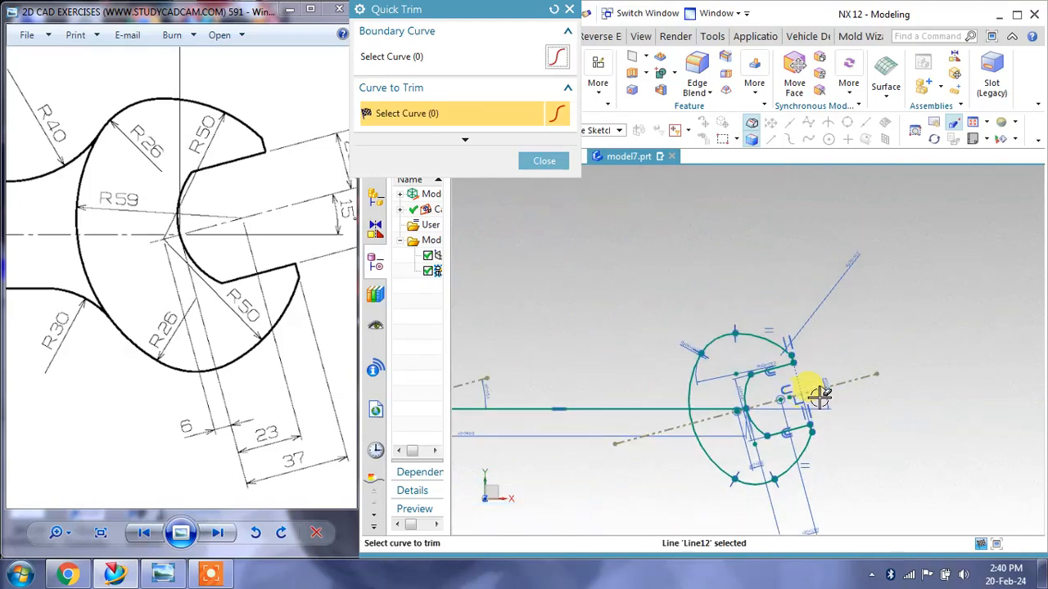
{"action": "scroll", "coordinate": [831, 327], "scroll_direction": "down", "scroll_amount": 3}
{"action": "mouse_move", "coordinate": [676, 294]}
{"action": "middle_mouse_down", "text": "shift"}
{"action": "mouse_move", "coordinate": [726, 298]}
{"action": "mouse_move", "coordinate": [758, 286]}
{"action": "middle_mouse_up", "text": "shift"}
{"action": "scroll", "coordinate": [855, 365], "scroll_direction": "up", "scroll_amount": 2}
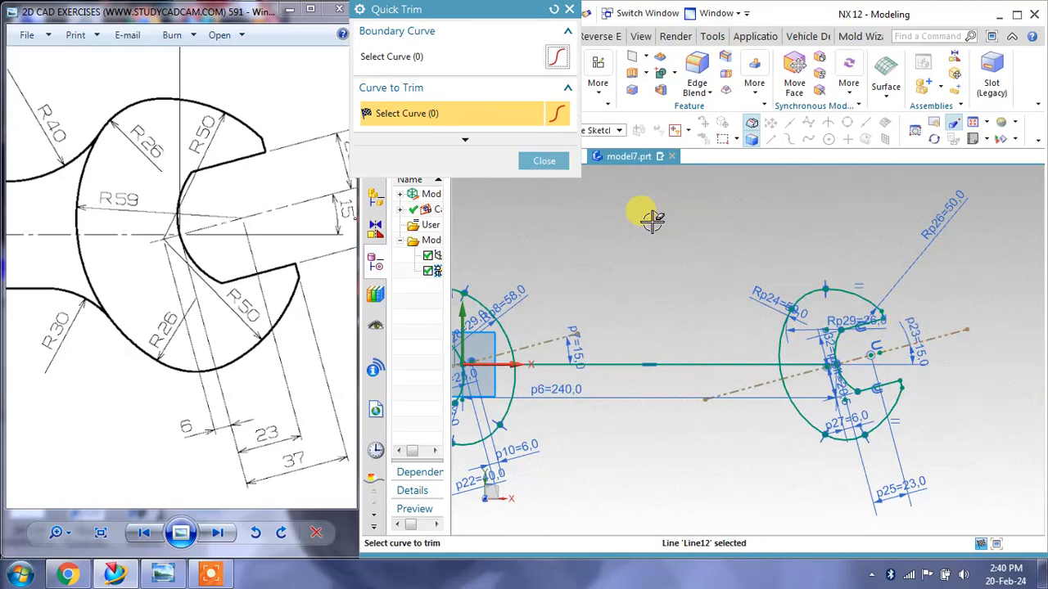
{"action": "left_click", "coordinate": [542, 161]}
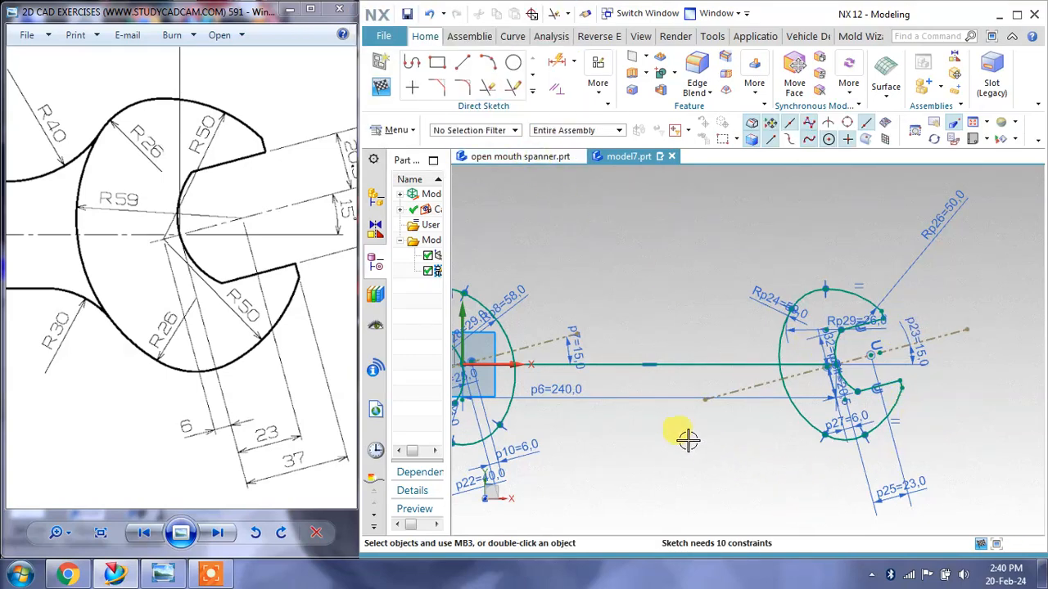
Try to dimension the distance from the jaw arc's point on the inclined centre line to the short lower jaw tip line.
{"action": "middle_click_drag", "start_coordinate": [685, 437], "coordinate": [750, 426], "text": "shift"}
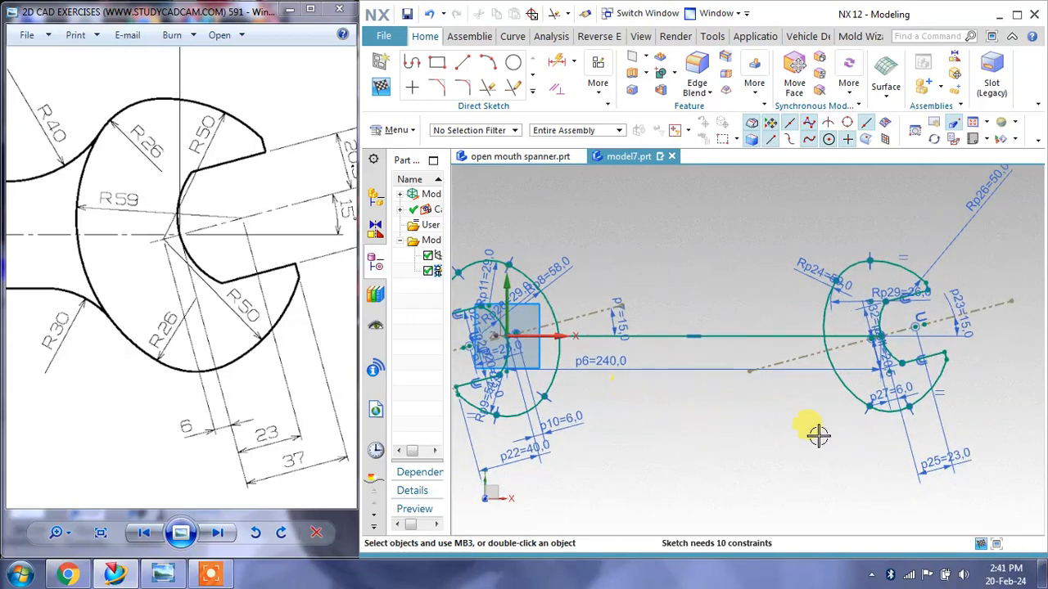
{"action": "mouse_move", "coordinate": [946, 358]}
{"action": "left_mouse_down"}
{"action": "mouse_move", "coordinate": [943, 370]}
{"action": "mouse_move", "coordinate": [971, 374]}
{"action": "mouse_move", "coordinate": [972, 385]}
{"action": "left_mouse_up"}
{"action": "scroll", "coordinate": [973, 360], "scroll_direction": "up", "scroll_amount": 5}
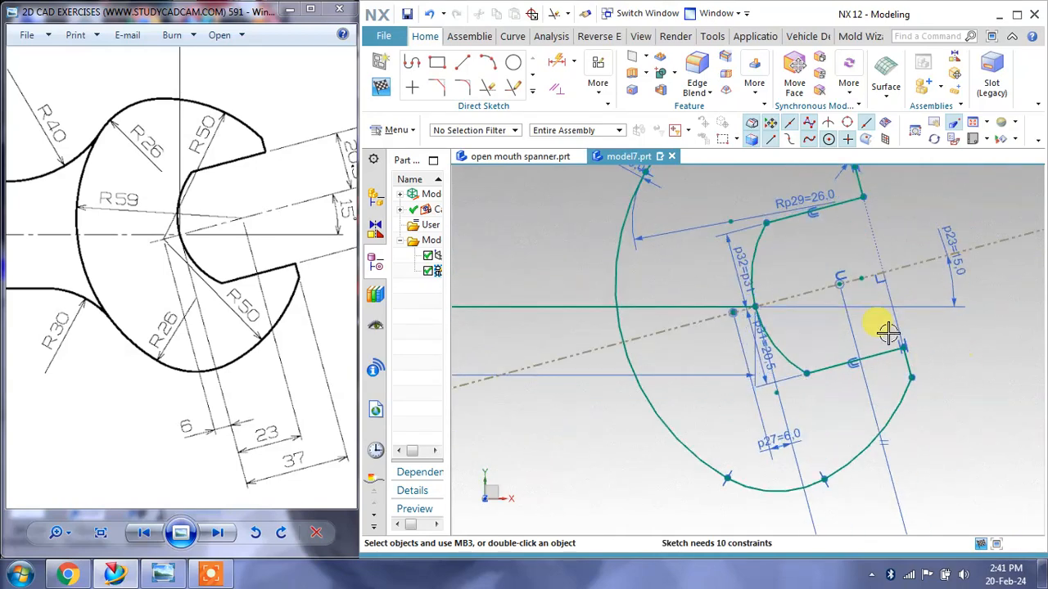
{"action": "left_click", "coordinate": [560, 65]}
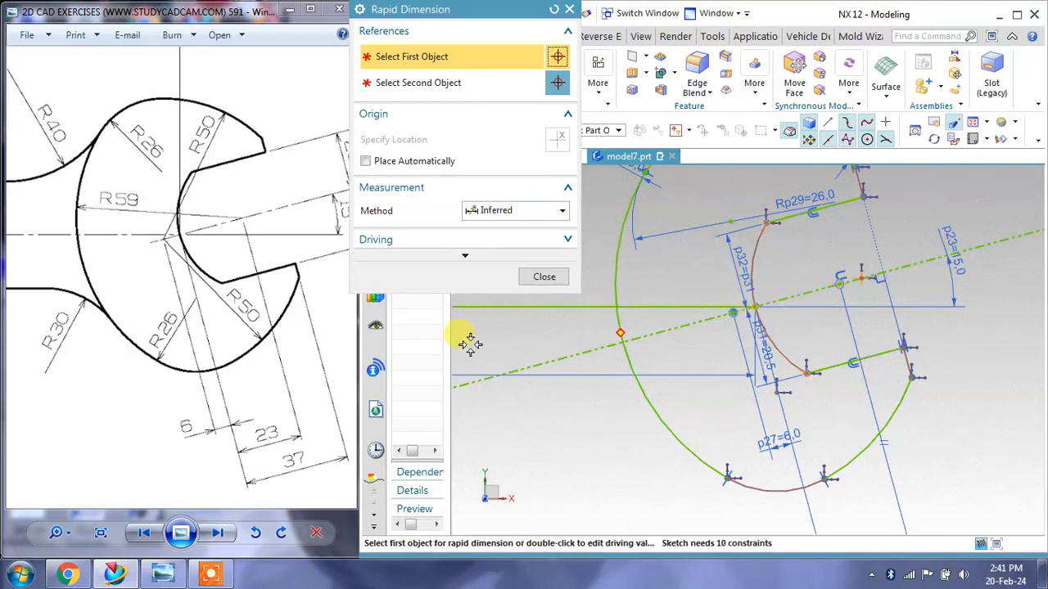
{"action": "mouse_move", "coordinate": [263, 330]}
{"action": "left_mouse_down"}
{"action": "mouse_move", "coordinate": [204, 320]}
{"action": "mouse_move", "coordinate": [170, 238]}
{"action": "left_mouse_up"}
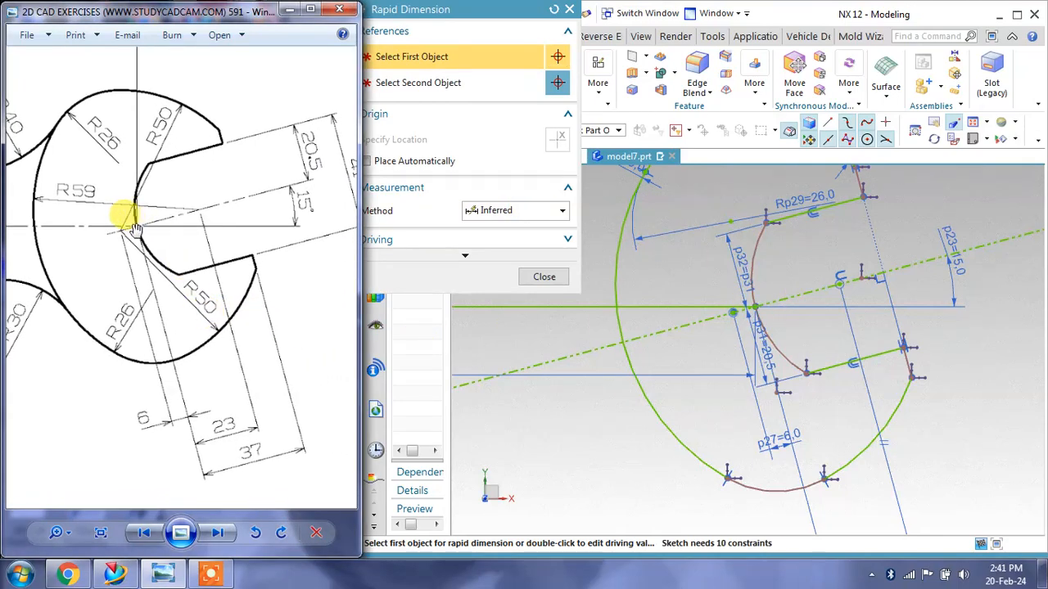
{"action": "left_click", "coordinate": [751, 308]}
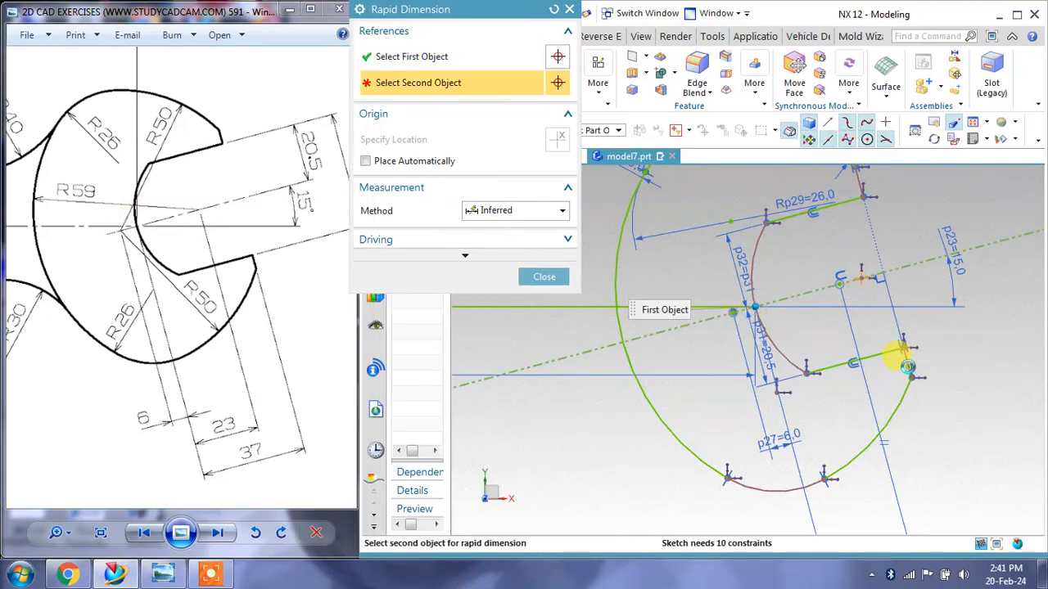
{"action": "left_click", "coordinate": [906, 360]}
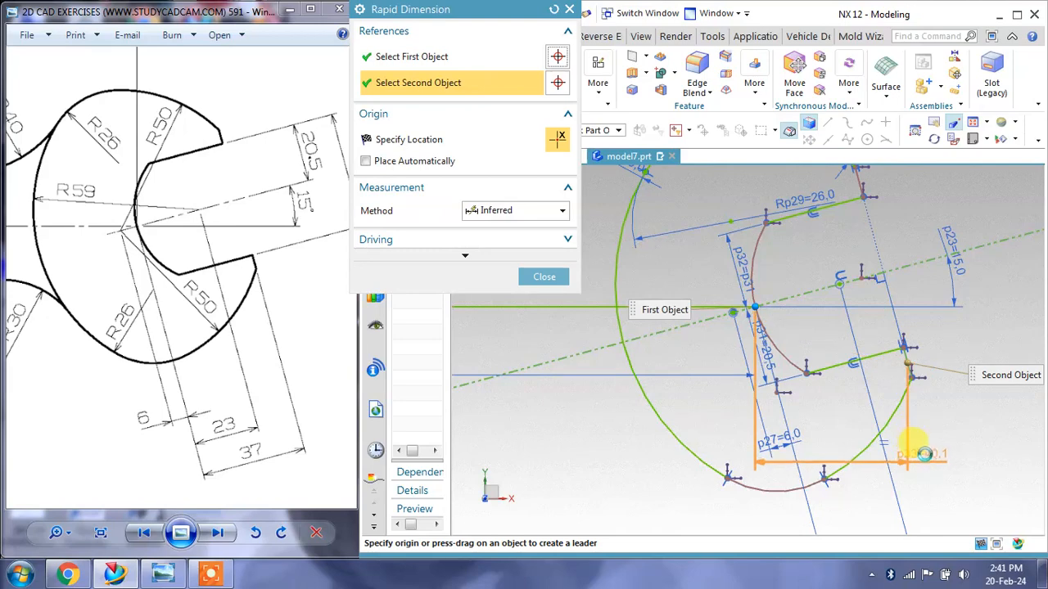
{"action": "middle_click", "coordinate": [961, 429]}
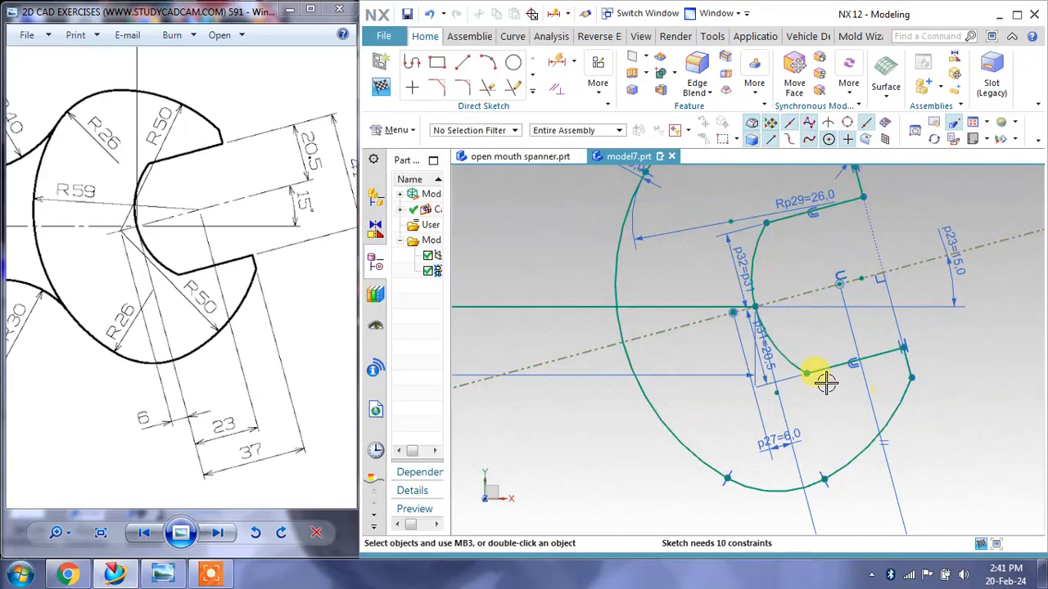
Try to dimension the horizontal distance from the jaw arc's midpoint to the outer end of the lower jaw edge.
{"action": "left_click", "coordinate": [565, 71]}
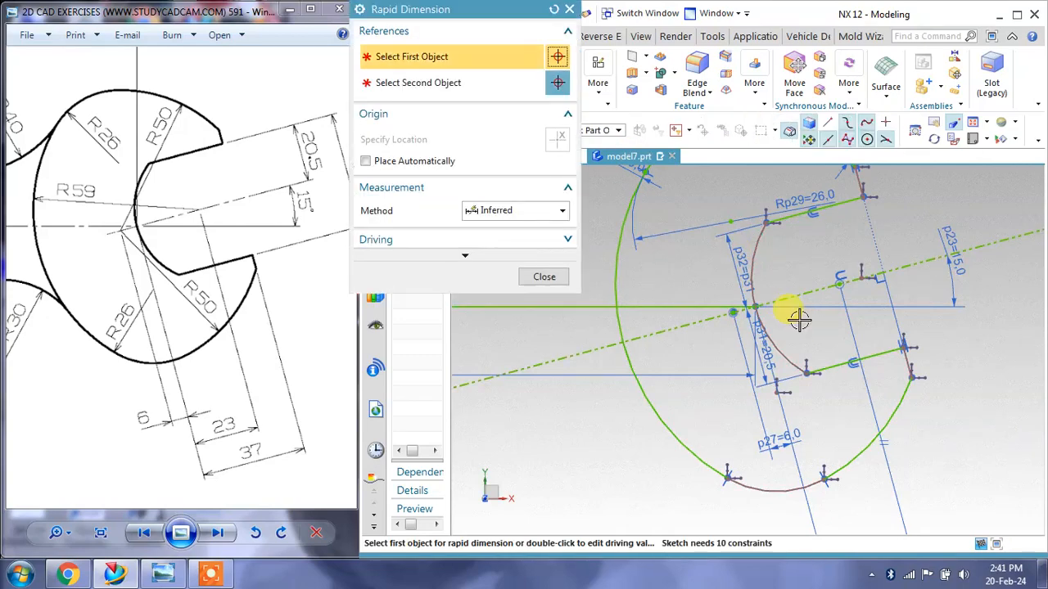
{"action": "scroll", "coordinate": [737, 305], "scroll_direction": "down", "scroll_amount": 5}
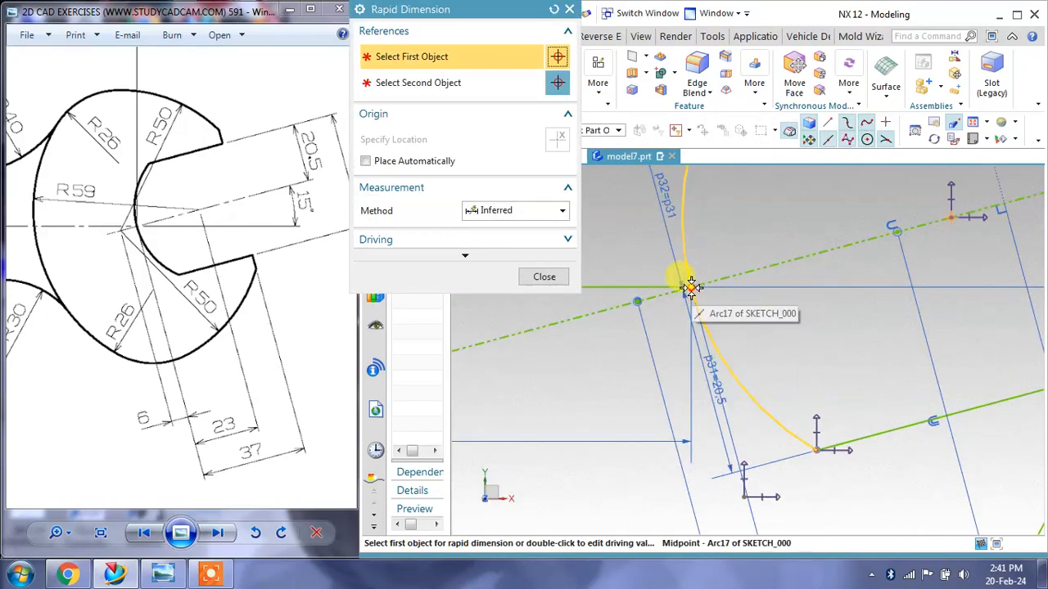
{"action": "left_click", "coordinate": [686, 282]}
{"action": "scroll", "coordinate": [737, 319], "scroll_direction": "up", "scroll_amount": 4}
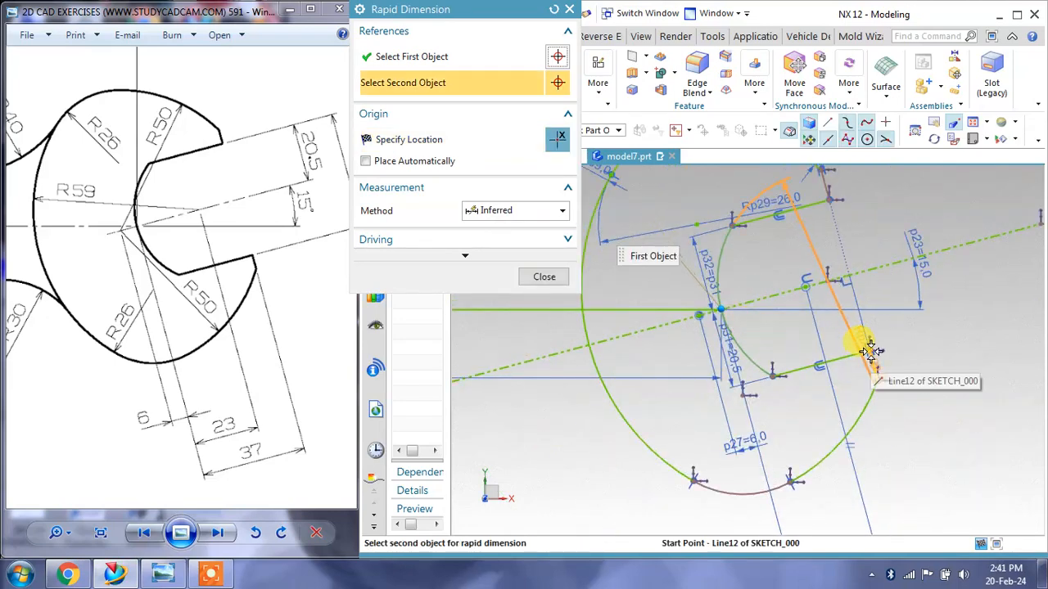
{"action": "left_click", "coordinate": [870, 350]}
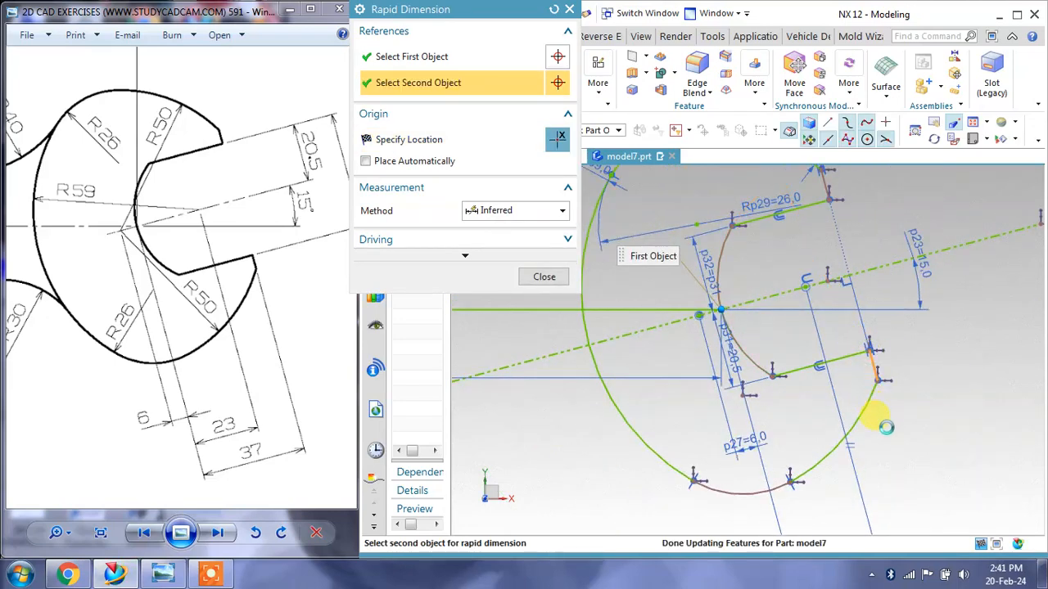
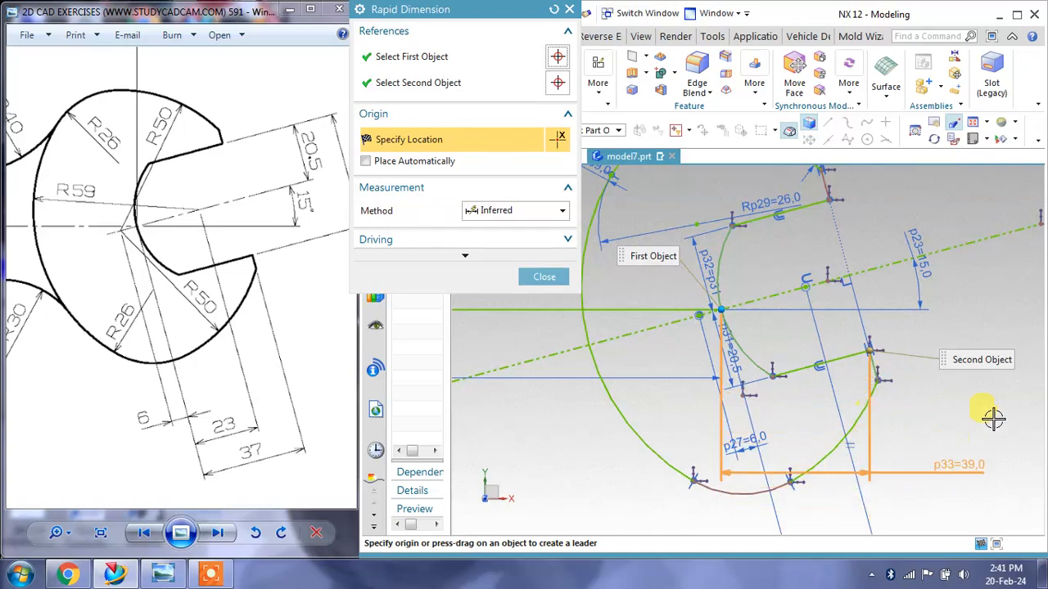
{"action": "left_click", "coordinate": [937, 420]}
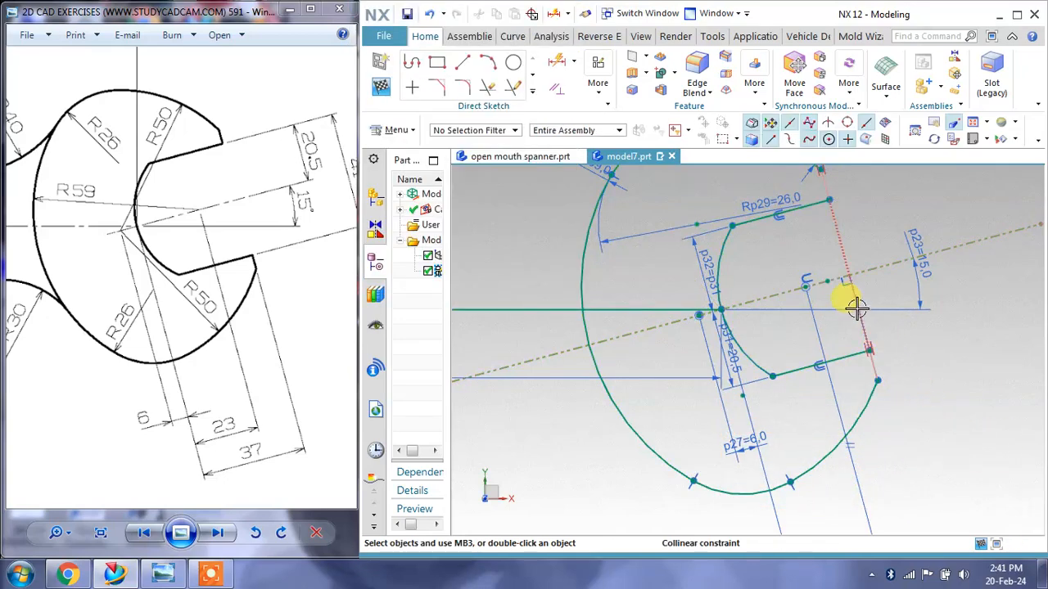
Try to dimension from the inclined centre line's midpoint to the outer end of the lower jaw edge.
{"action": "left_click_drag", "start_coordinate": [856, 308], "coordinate": [915, 288]}
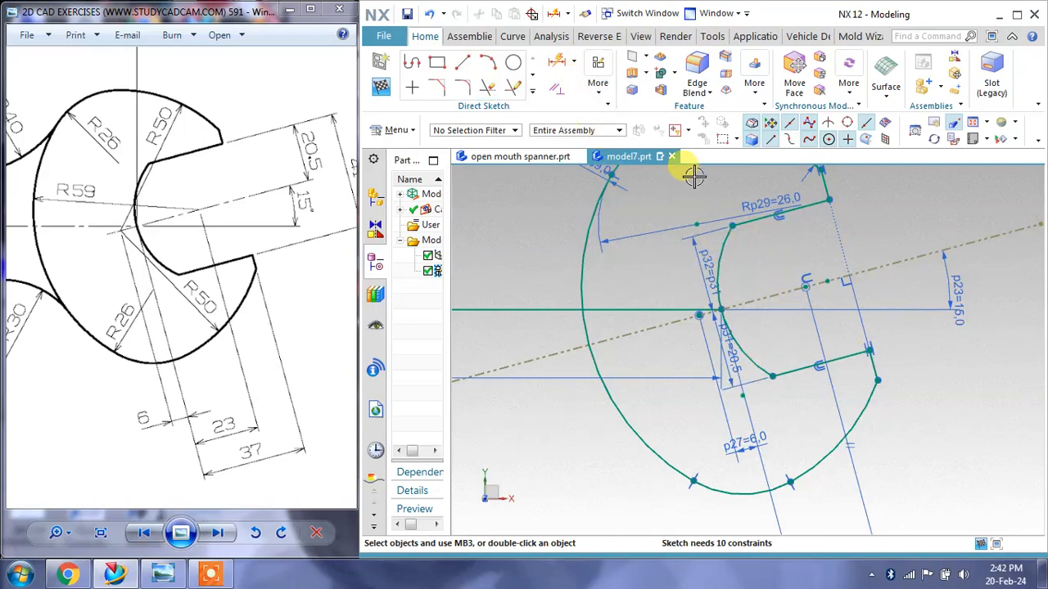
{"action": "left_click", "coordinate": [556, 62]}
{"action": "scroll", "coordinate": [730, 303], "scroll_direction": "up", "scroll_amount": 2}
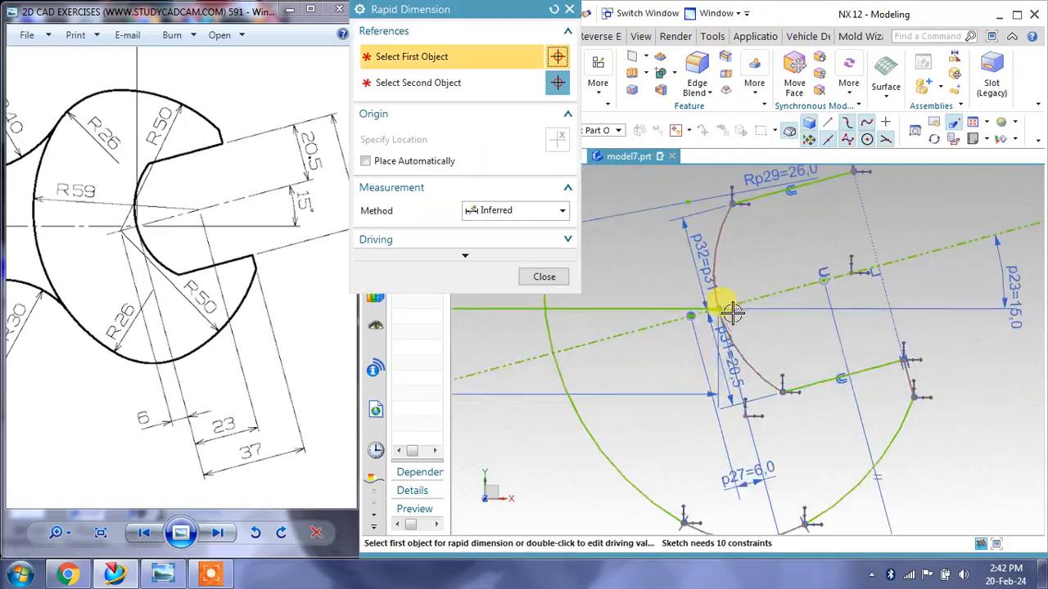
{"action": "scroll", "coordinate": [700, 315], "scroll_direction": "up", "scroll_amount": 5}
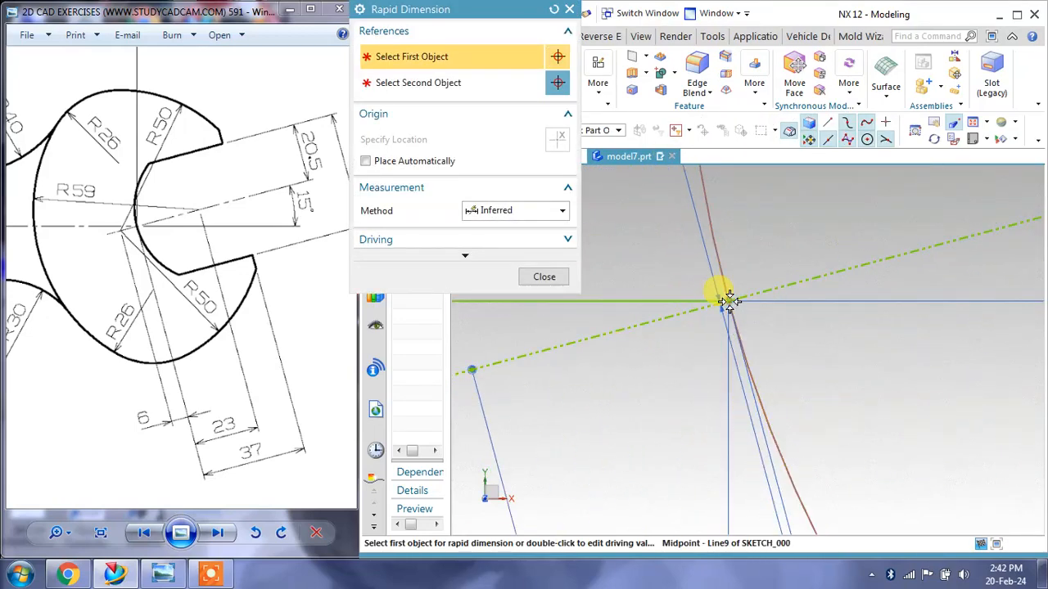
{"action": "left_click", "coordinate": [728, 301]}
{"action": "scroll", "coordinate": [771, 342], "scroll_direction": "up", "scroll_amount": 3}
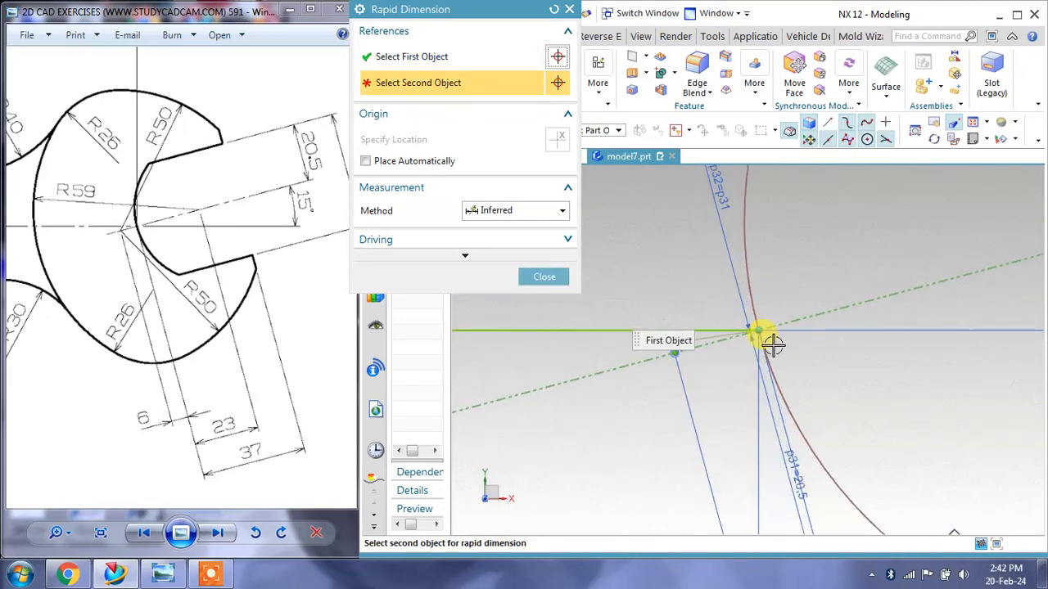
{"action": "scroll", "coordinate": [772, 342], "scroll_direction": "down", "scroll_amount": 5}
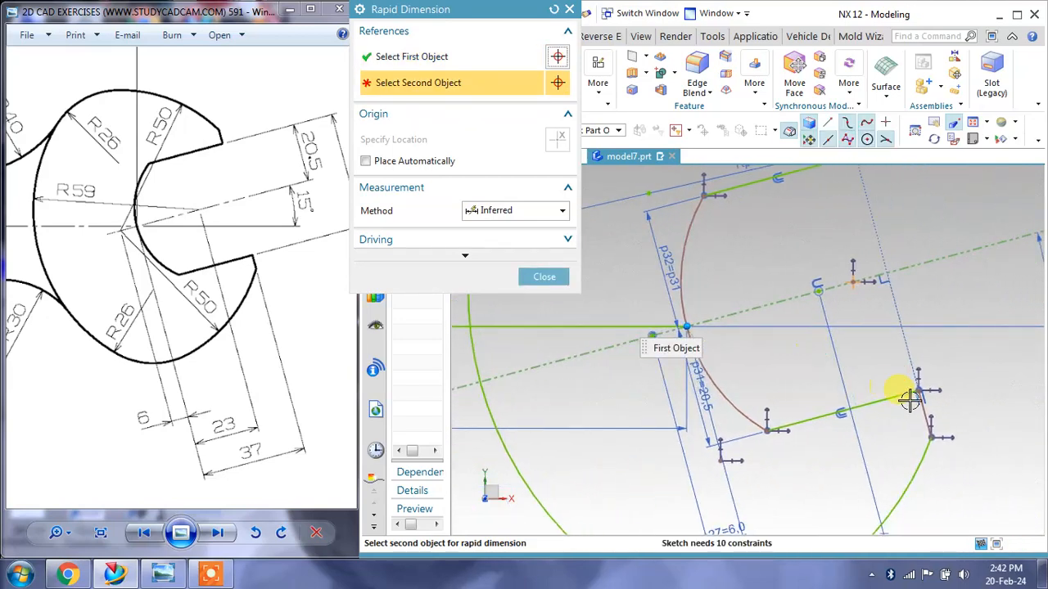
{"action": "left_click", "coordinate": [915, 388]}
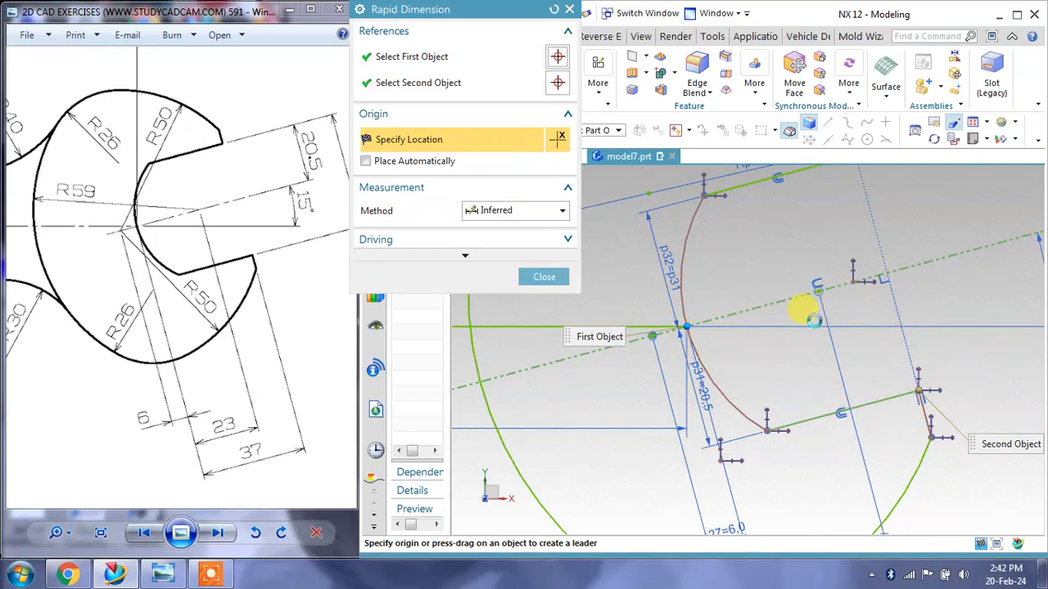
{"action": "left_click", "coordinate": [516, 277]}
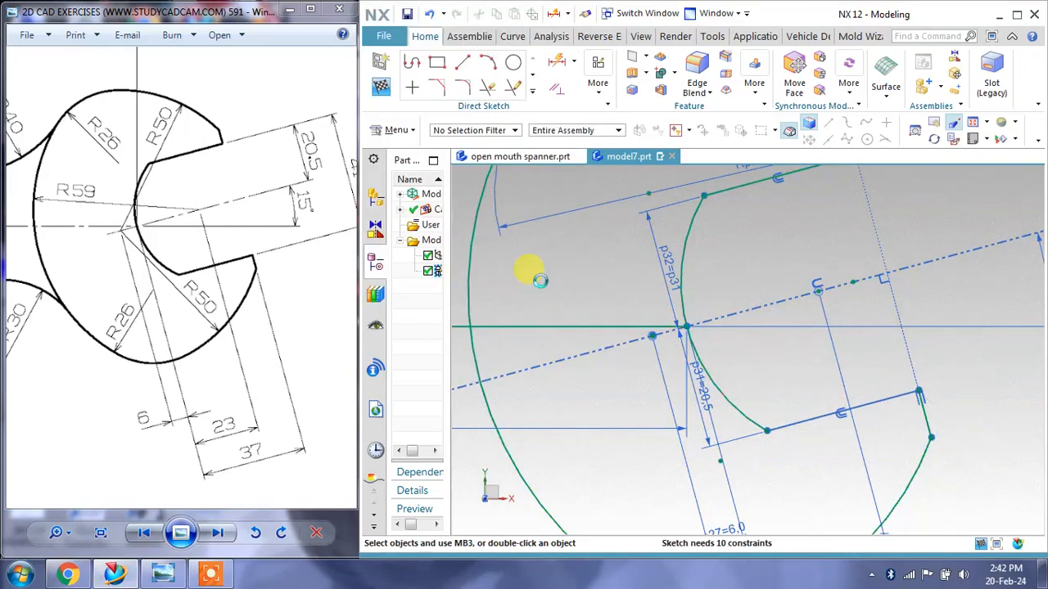
Try moving the upper jaw tip and the jaw arc's lower end to test their remaining freedom, and undo the moves.
{"action": "scroll", "coordinate": [864, 370], "scroll_direction": "down", "scroll_amount": 2}
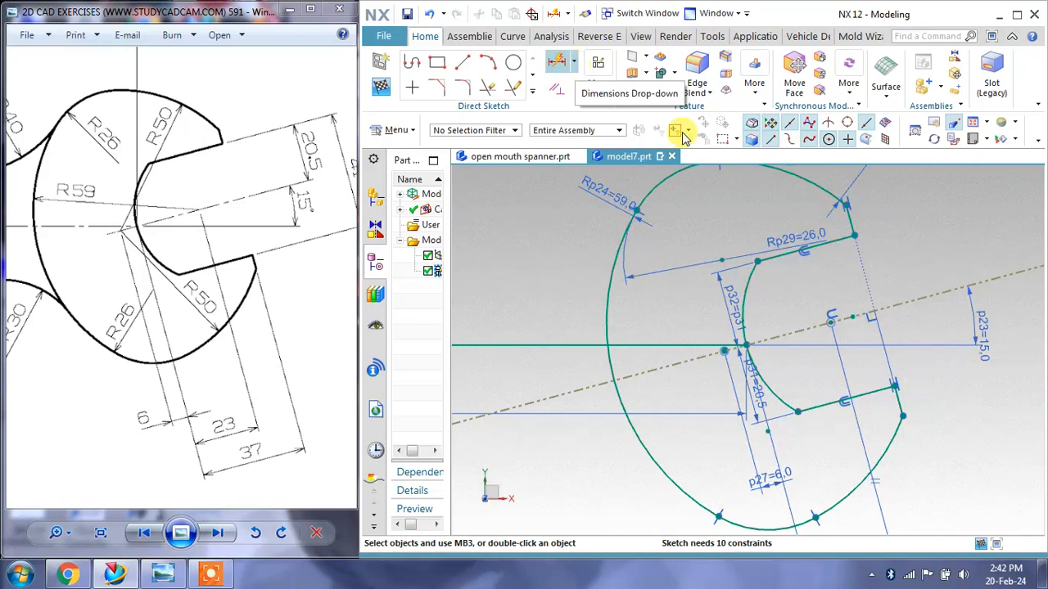
{"action": "mouse_move", "coordinate": [860, 237]}
{"action": "left_mouse_down"}
{"action": "mouse_move", "coordinate": [869, 234]}
{"action": "mouse_move", "coordinate": [846, 255]}
{"action": "mouse_move", "coordinate": [863, 256]}
{"action": "left_mouse_up"}
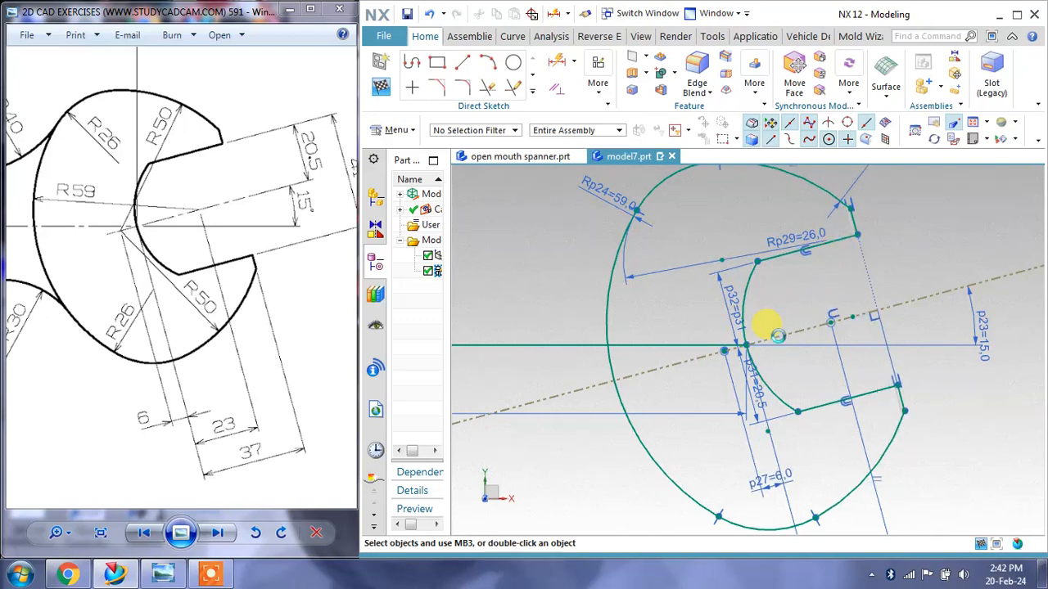
{"action": "mouse_move", "coordinate": [720, 356]}
{"action": "left_mouse_down"}
{"action": "mouse_move", "coordinate": [709, 357]}
{"action": "mouse_move", "coordinate": [723, 358]}
{"action": "left_mouse_up"}
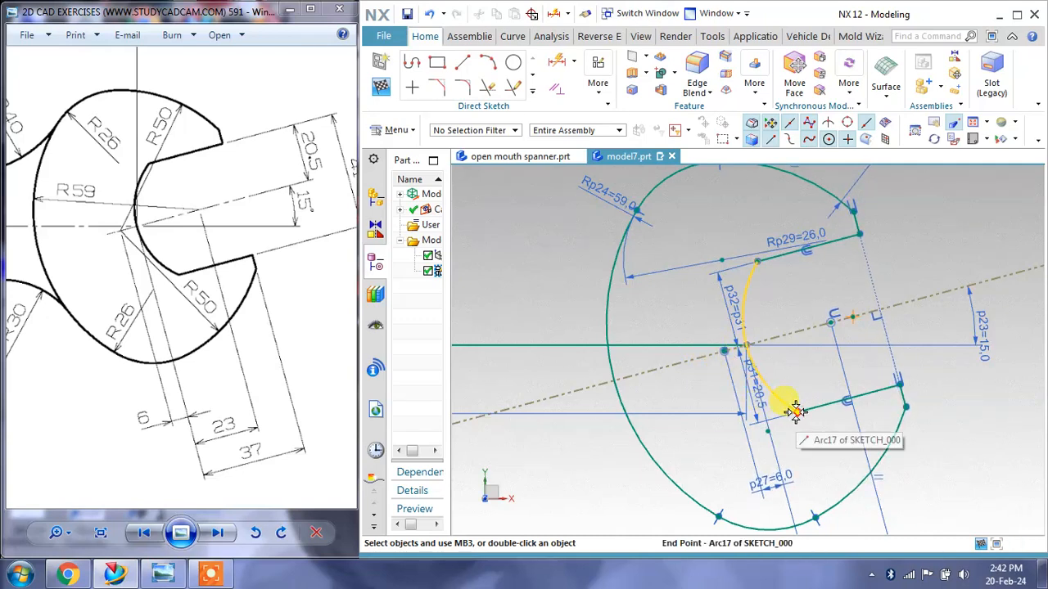
{"action": "left_click_drag", "start_coordinate": [796, 411], "coordinate": [809, 404]}
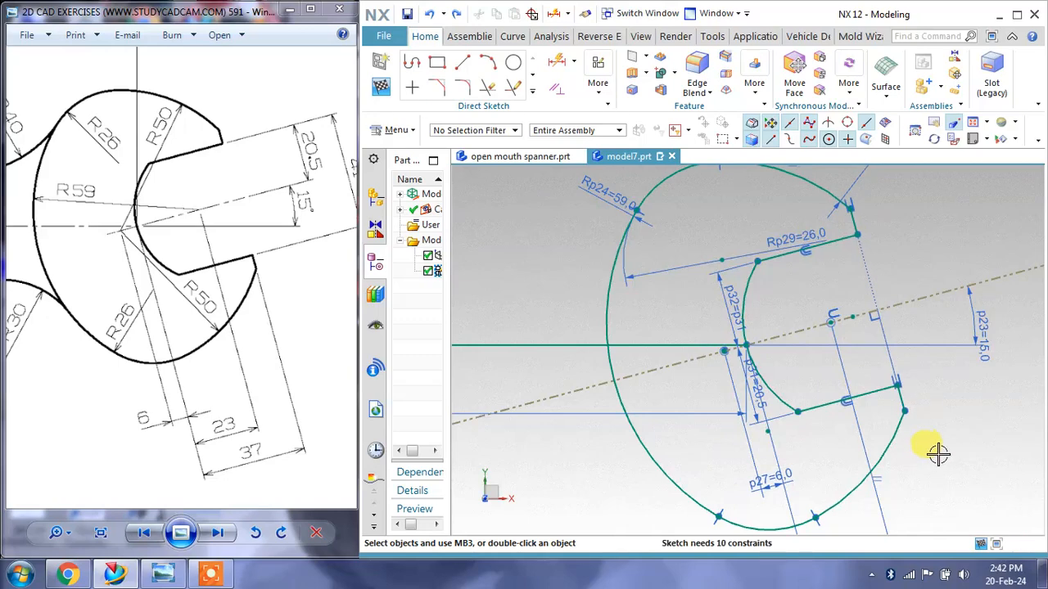
{"action": "scroll", "coordinate": [855, 357], "scroll_direction": "up", "scroll_amount": 1}
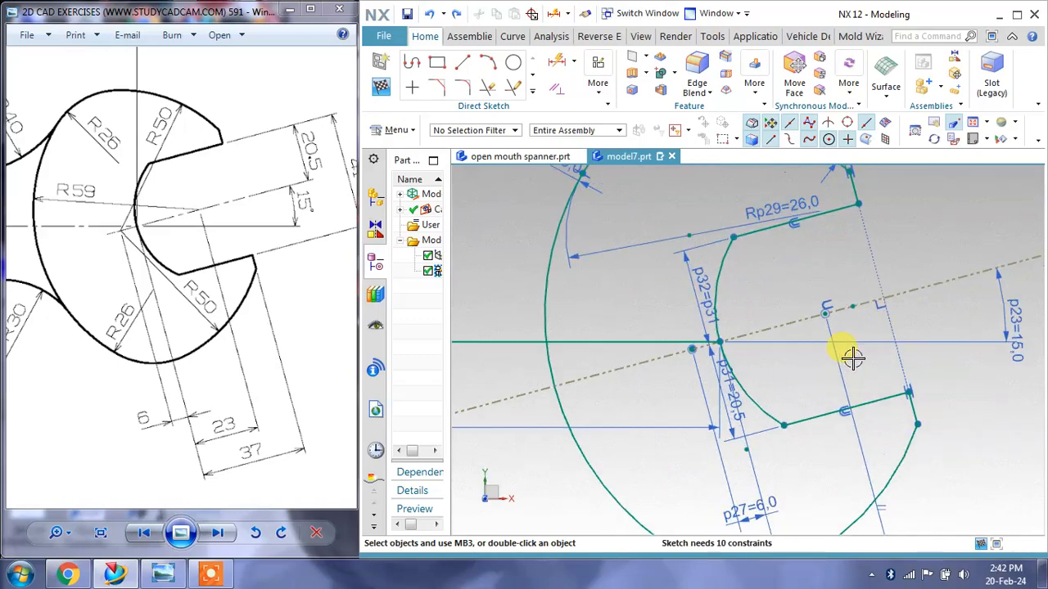
{"action": "scroll", "coordinate": [856, 360], "scroll_direction": "down", "scroll_amount": 1}
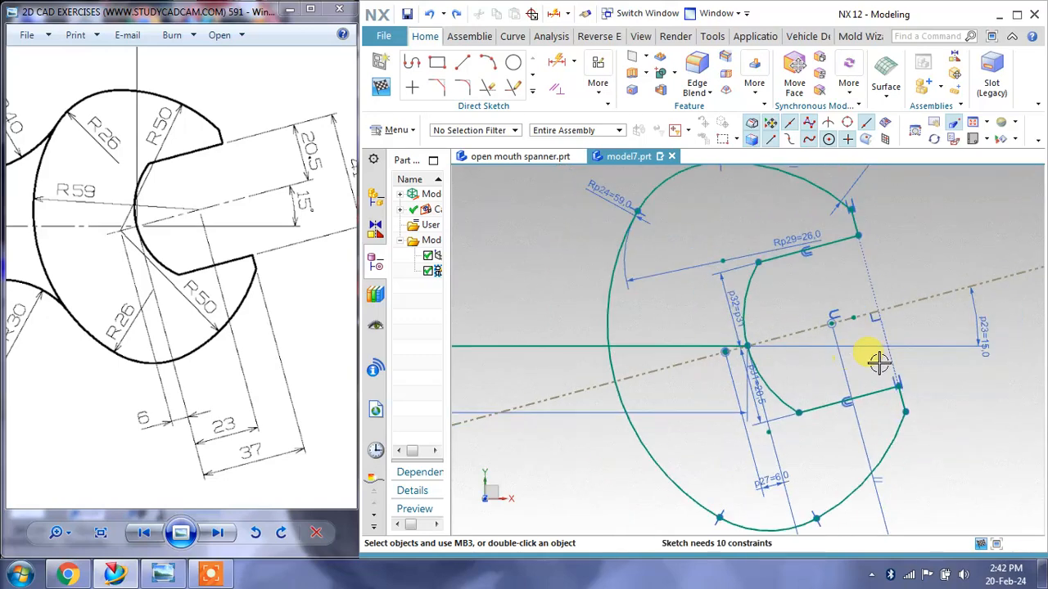
Extend the short lower jaw tip line up to the inclined centre line with Quick Extend.
{"action": "left_click", "coordinate": [514, 87]}
{"action": "left_click", "coordinate": [908, 398]}
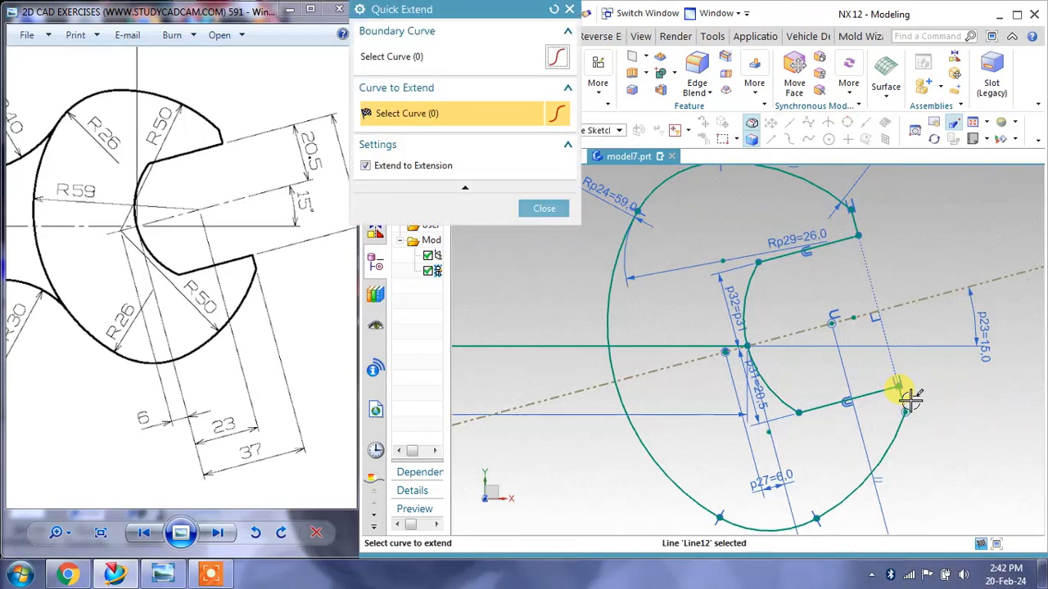
{"action": "left_click", "coordinate": [905, 394]}
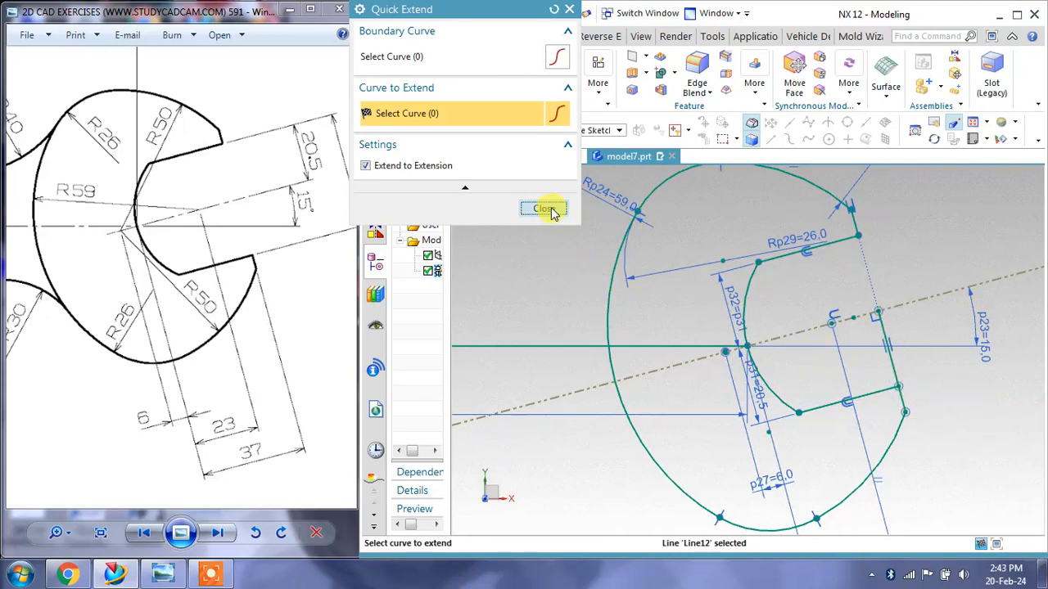
{"action": "left_click", "coordinate": [545, 208]}
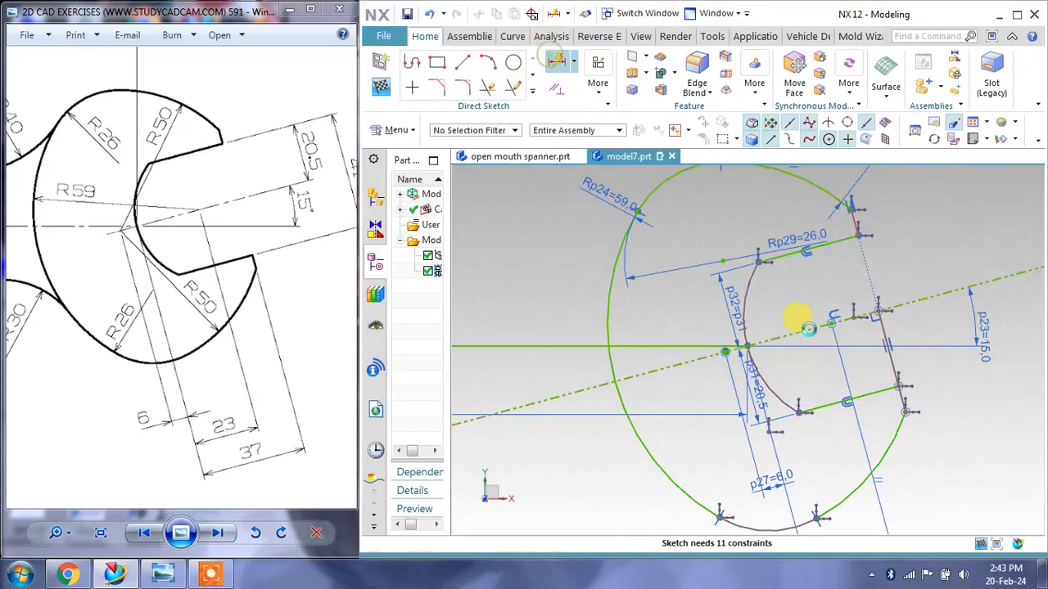
Dimension the distance from the jaw arc's midpoint to the extended jaw tip line along the inclined centre line and set it to 37 mm.
{"action": "key", "text": "d"}
{"action": "scroll", "coordinate": [764, 351], "scroll_direction": "up", "scroll_amount": 3}
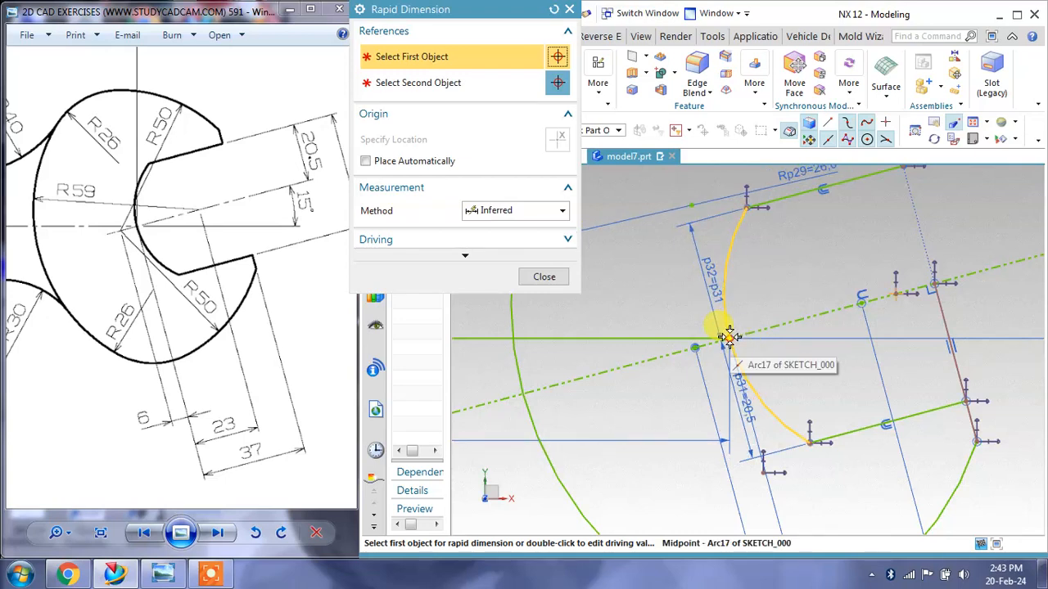
{"action": "left_click", "coordinate": [729, 335]}
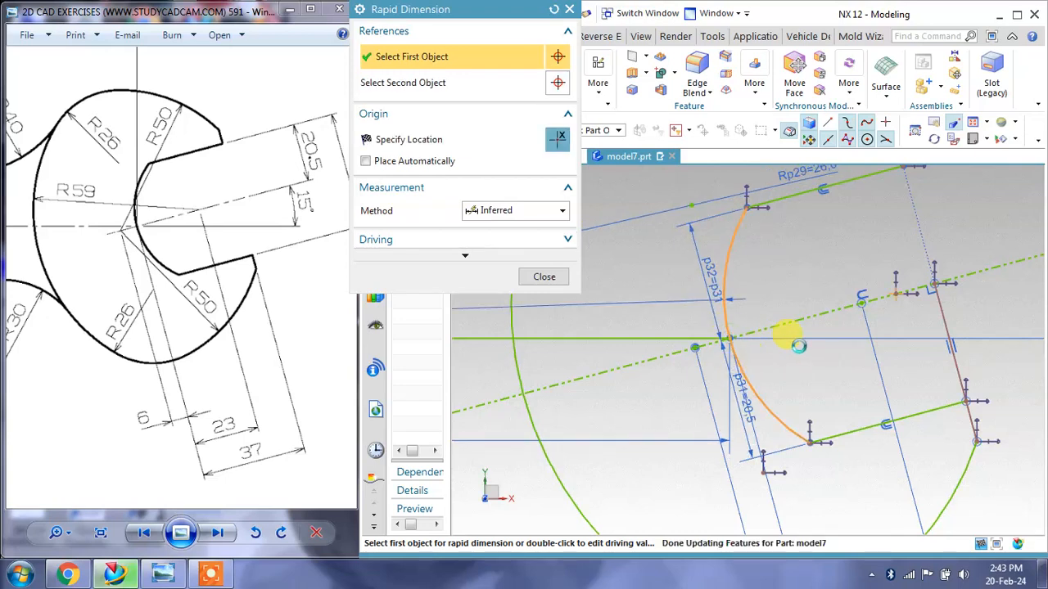
{"action": "left_click", "coordinate": [932, 283]}
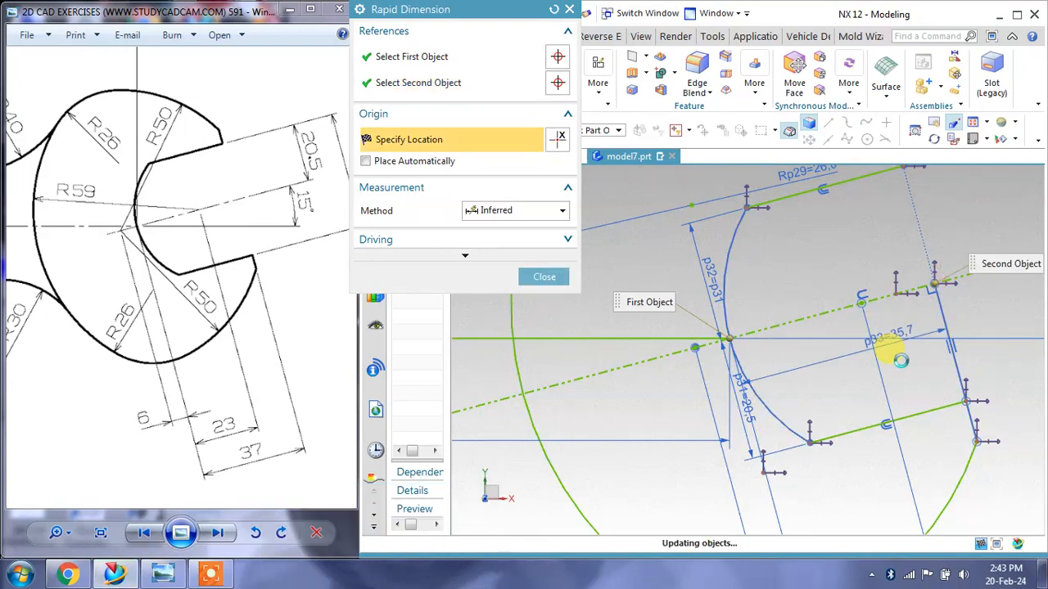
{"action": "left_click", "coordinate": [901, 361]}
{"action": "left_click", "coordinate": [900, 361]}
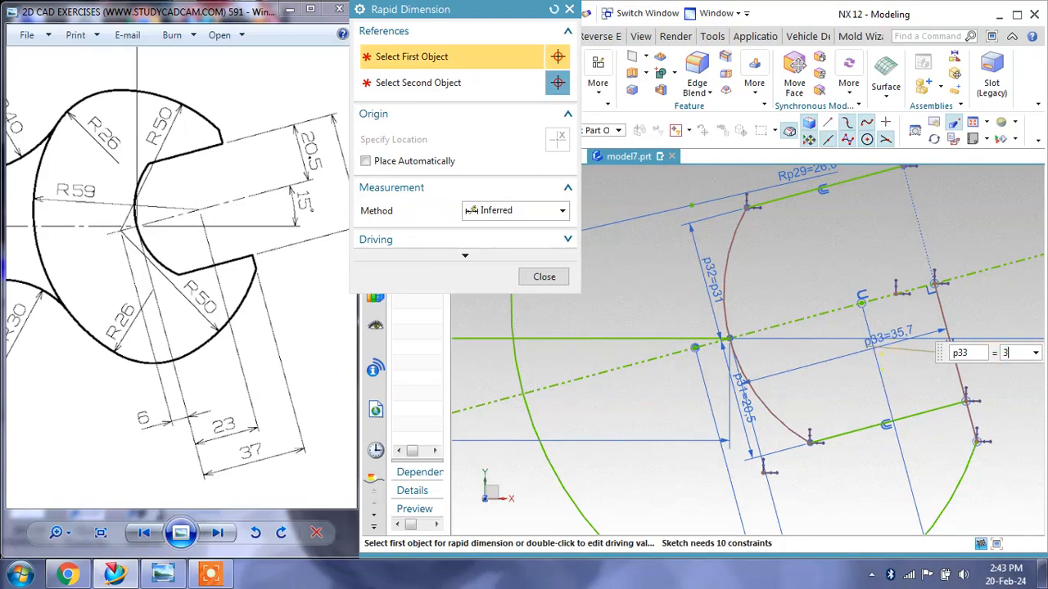
{"action": "left_click", "coordinate": [892, 363]}
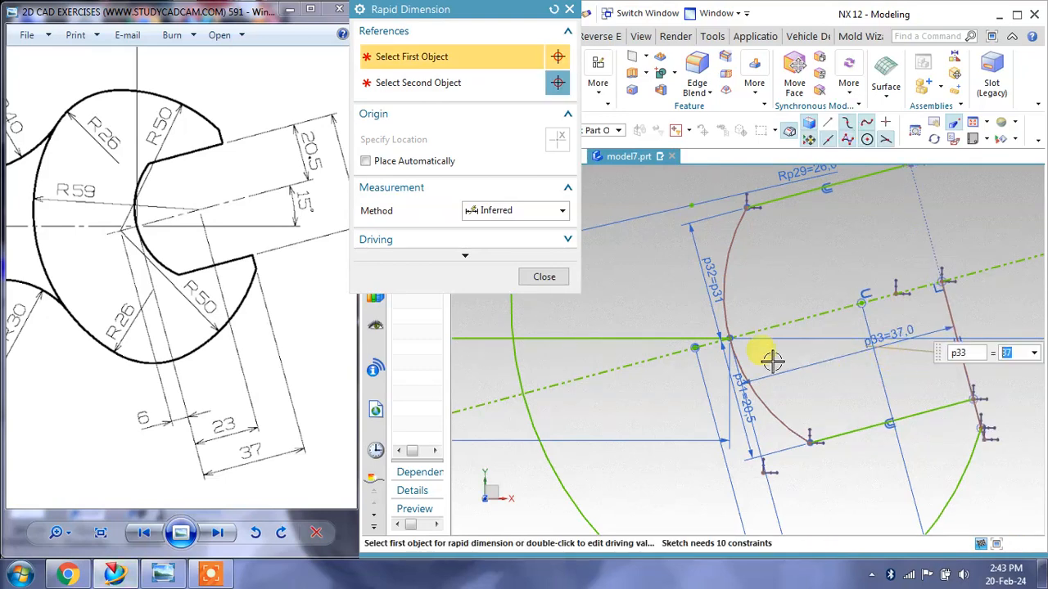
{"action": "left_click", "coordinate": [544, 277]}
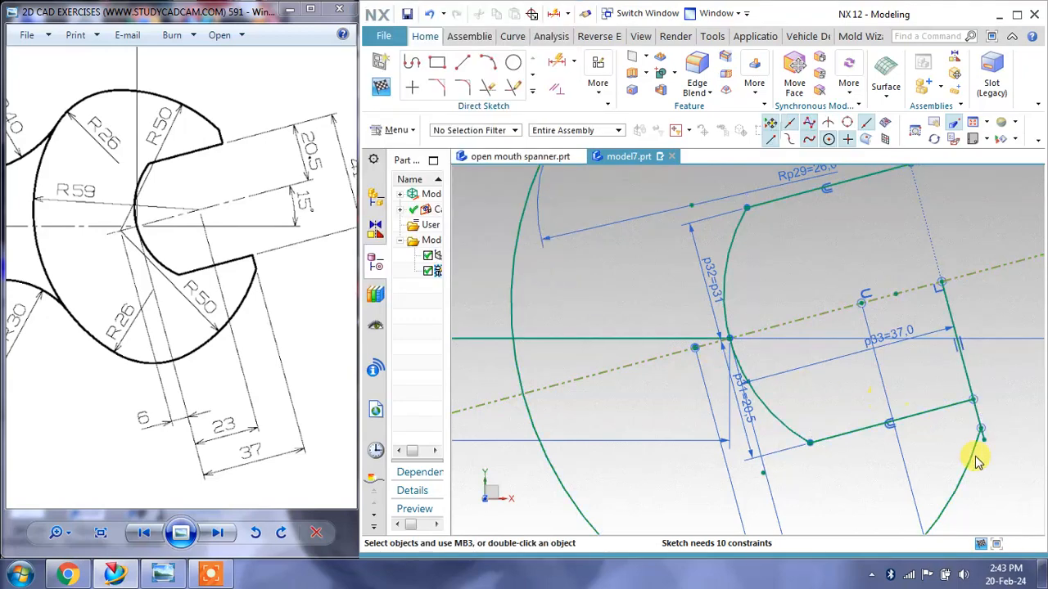
Trim the part of the inclined jaw tip line that overhangs the outer arc at the right head's lower jaw.
{"action": "scroll", "coordinate": [989, 446], "scroll_direction": "up", "scroll_amount": 2}
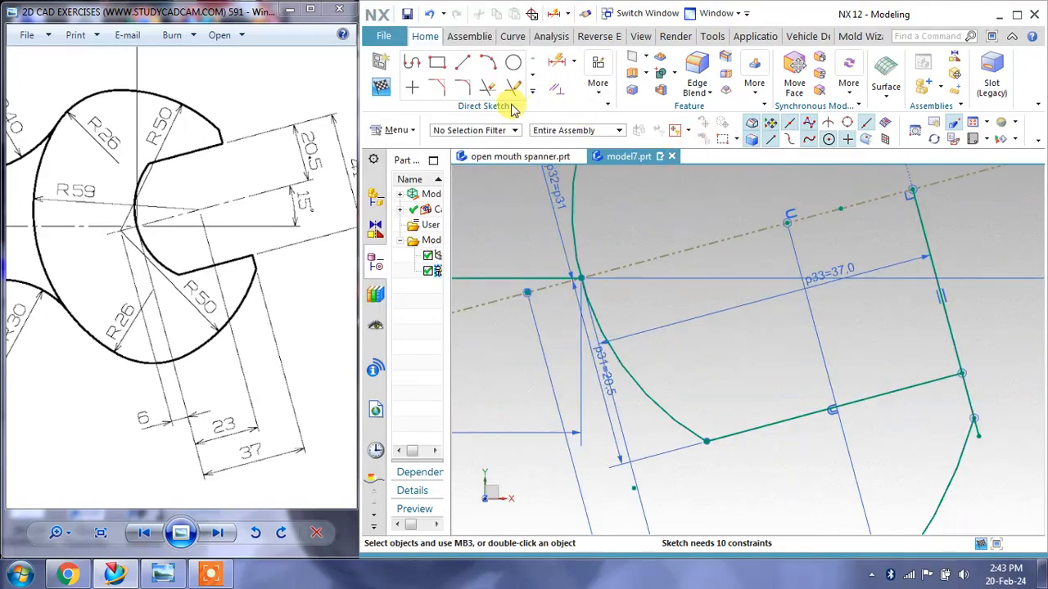
{"action": "left_click", "coordinate": [487, 87]}
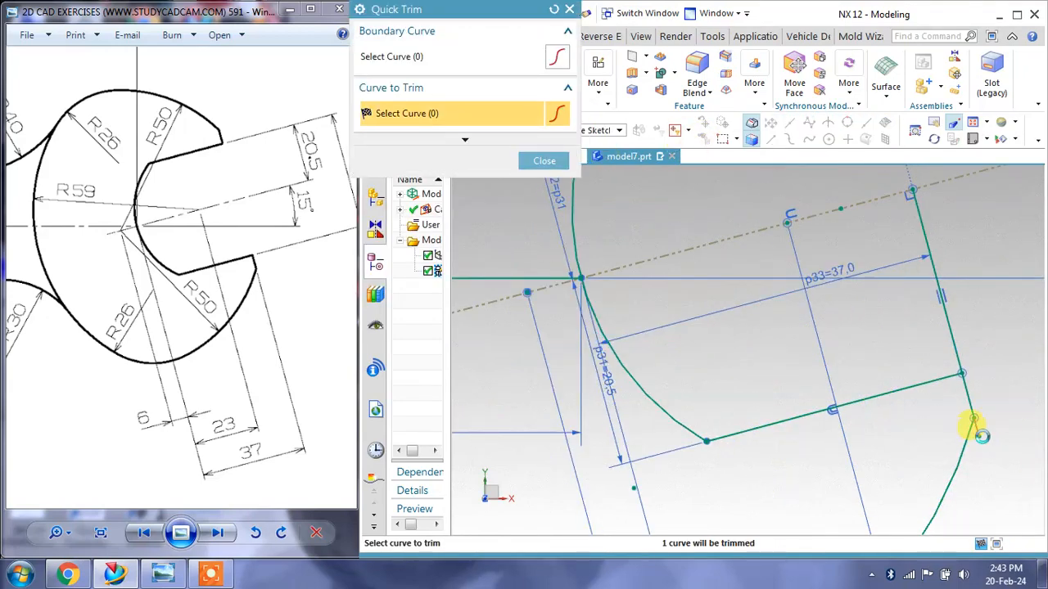
{"action": "left_click", "coordinate": [980, 434]}
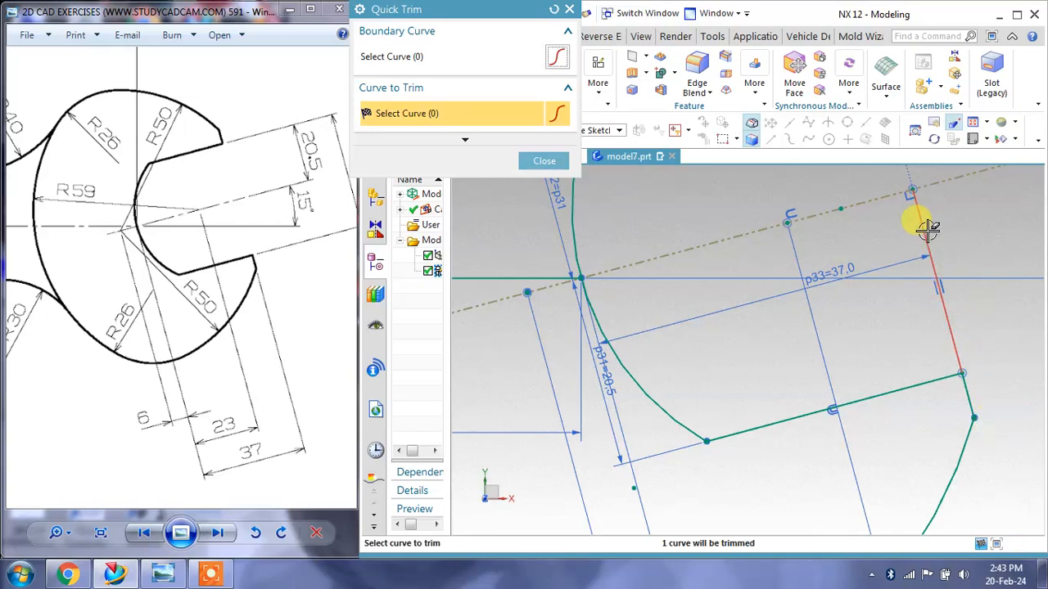
{"action": "left_click", "coordinate": [544, 160]}
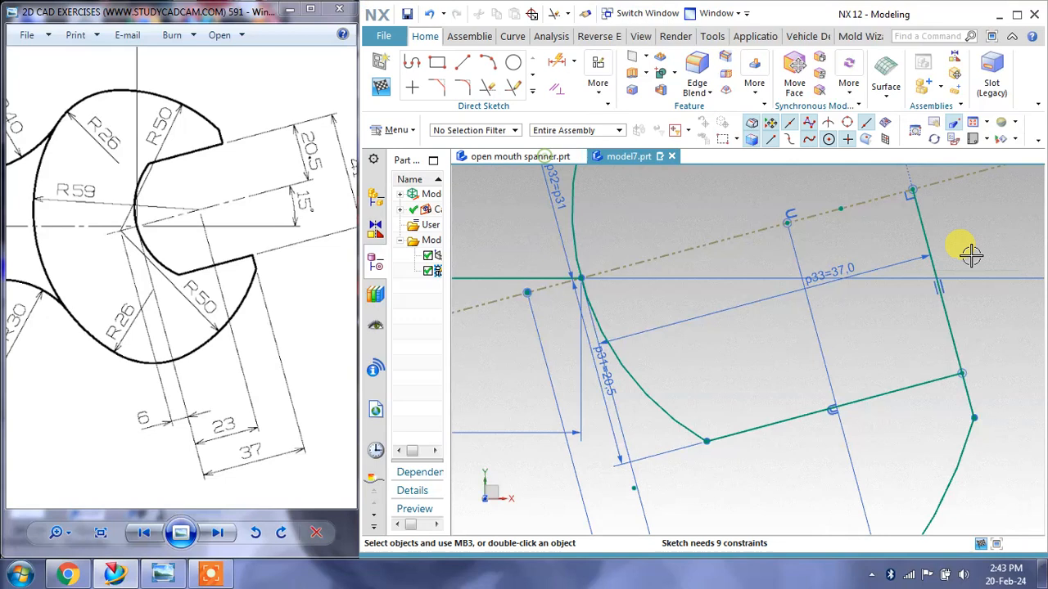
Convert the extended tip line to reference and draw a solid line over its short section between the lower jaw edge and the outer arc.
{"action": "left_click", "coordinate": [918, 235]}
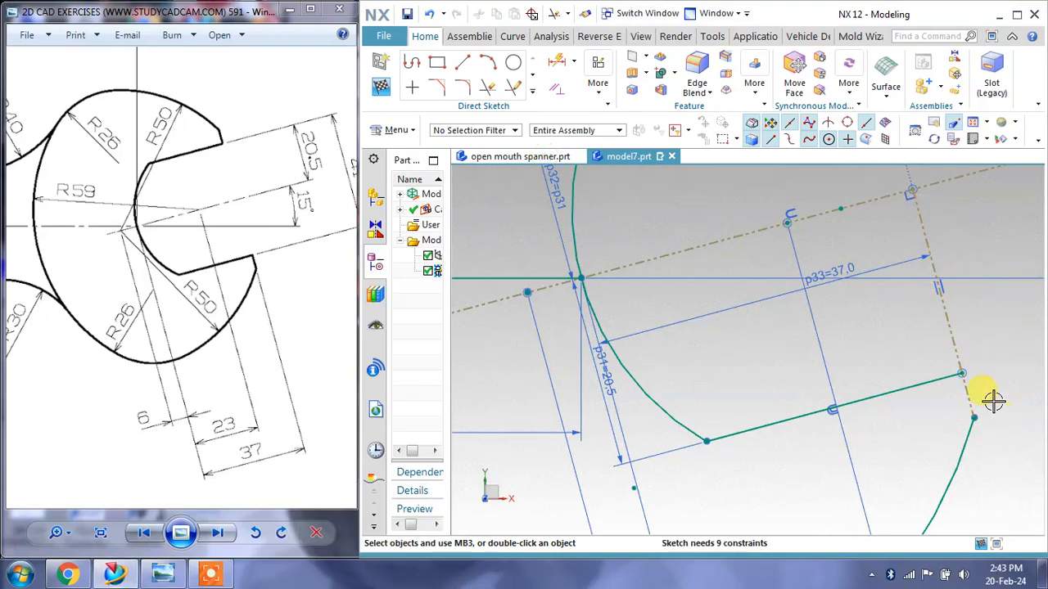
{"action": "left_click", "coordinate": [461, 63]}
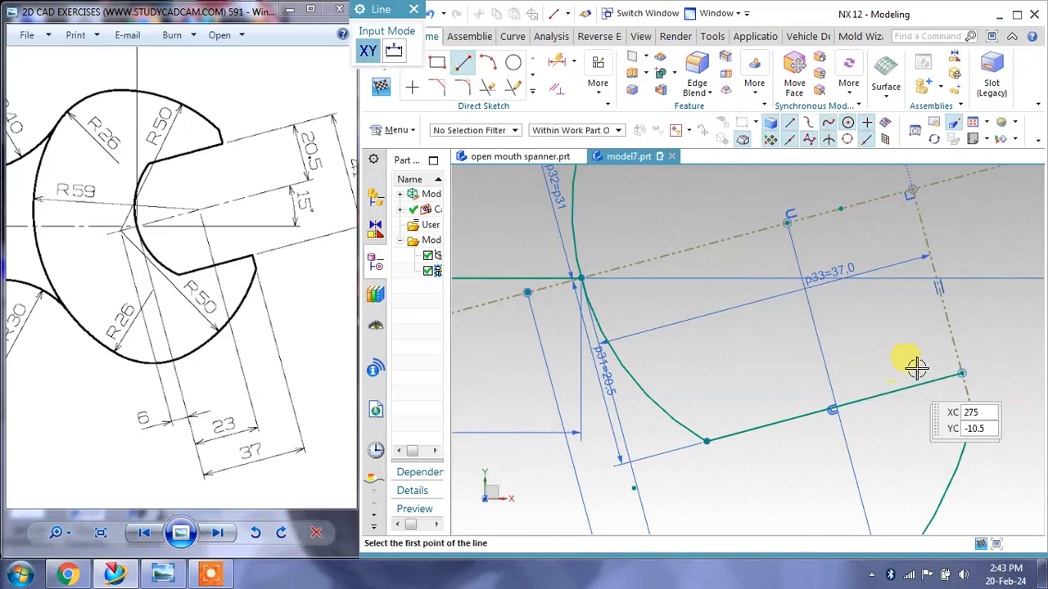
{"action": "left_click", "coordinate": [962, 374]}
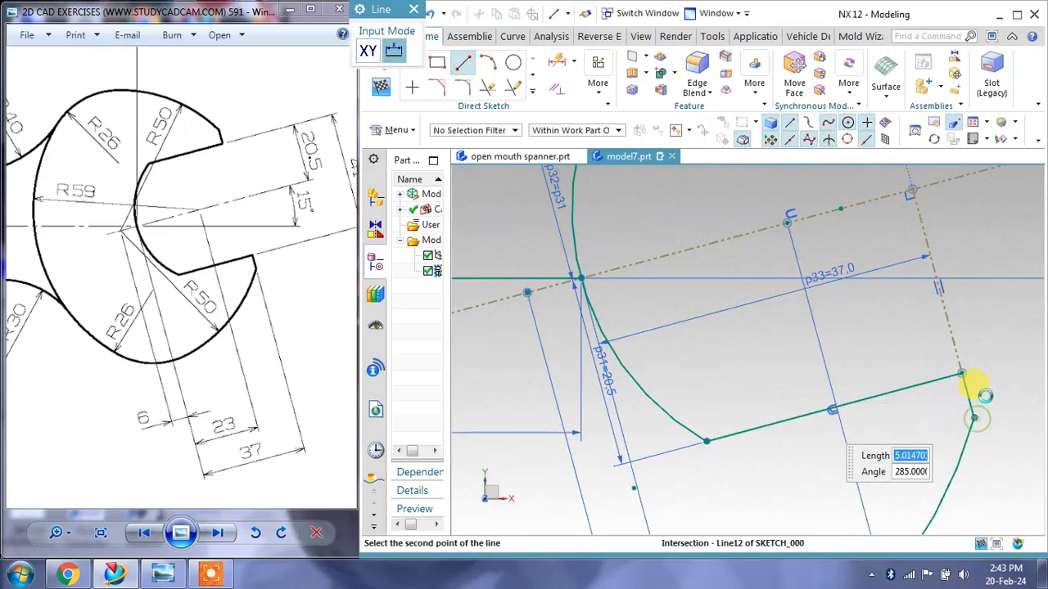
Try to add a dimension from the point on the left head's inclined centre line to its jaw arc at the origin.
{"action": "scroll", "coordinate": [975, 397], "scroll_direction": "down", "scroll_amount": 5}
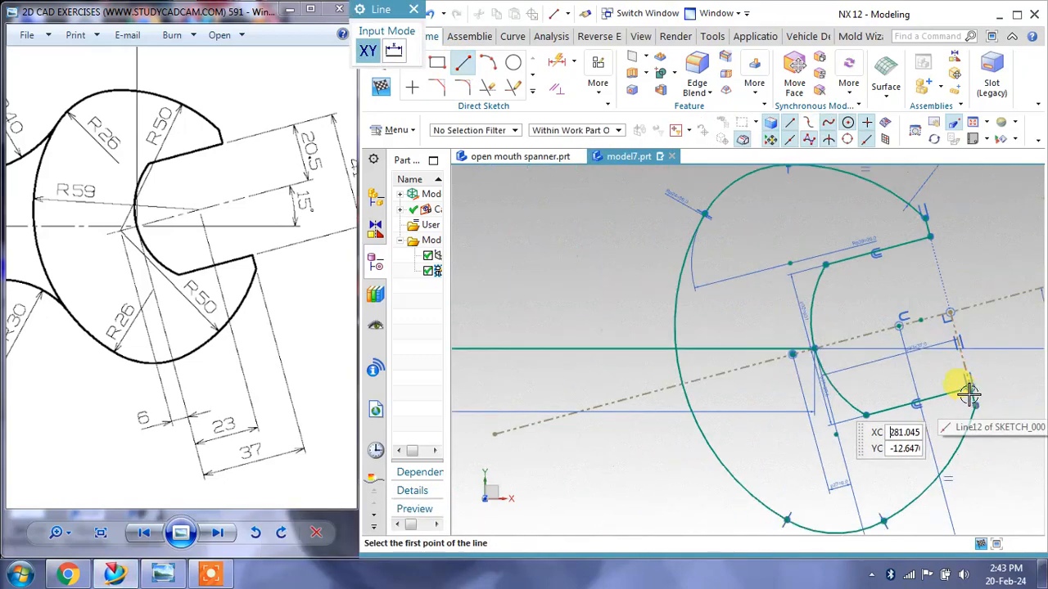
{"action": "scroll", "coordinate": [844, 381], "scroll_direction": "down", "scroll_amount": 5}
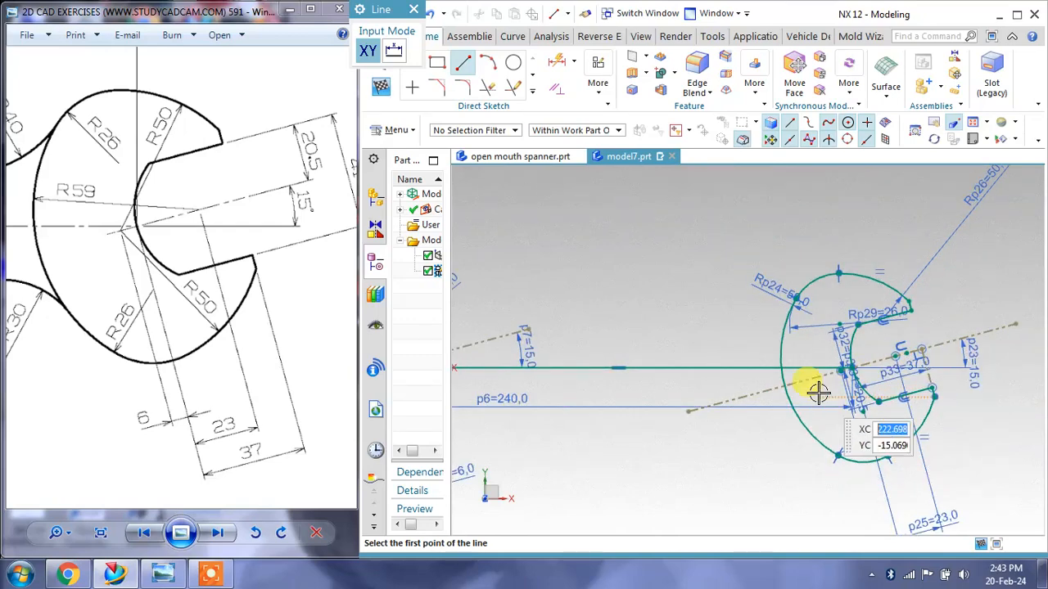
{"action": "scroll", "coordinate": [584, 366], "scroll_direction": "up", "scroll_amount": 5}
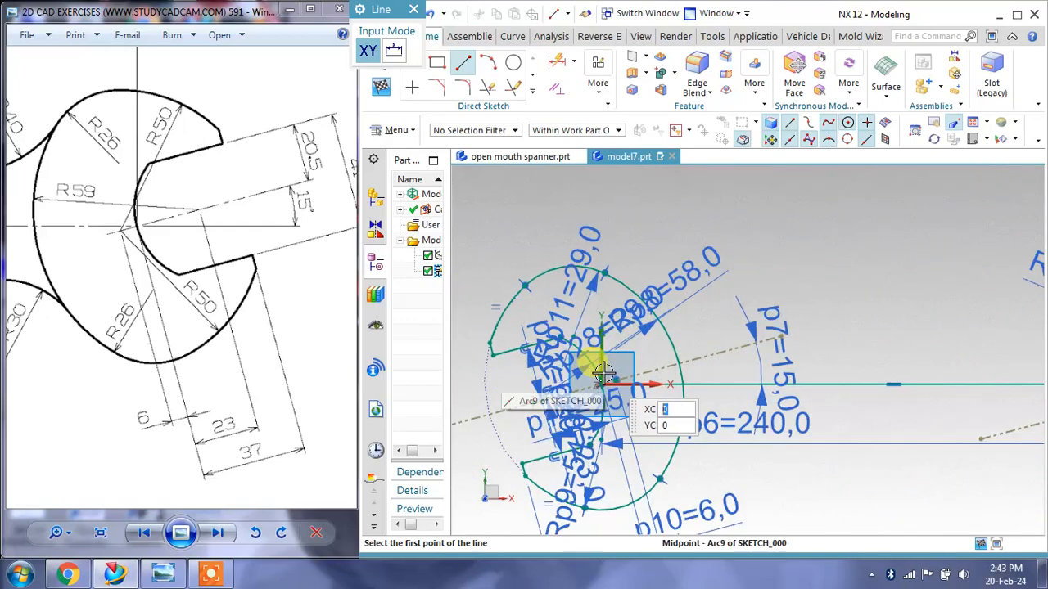
{"action": "scroll", "coordinate": [742, 293], "scroll_direction": "down", "scroll_amount": 4}
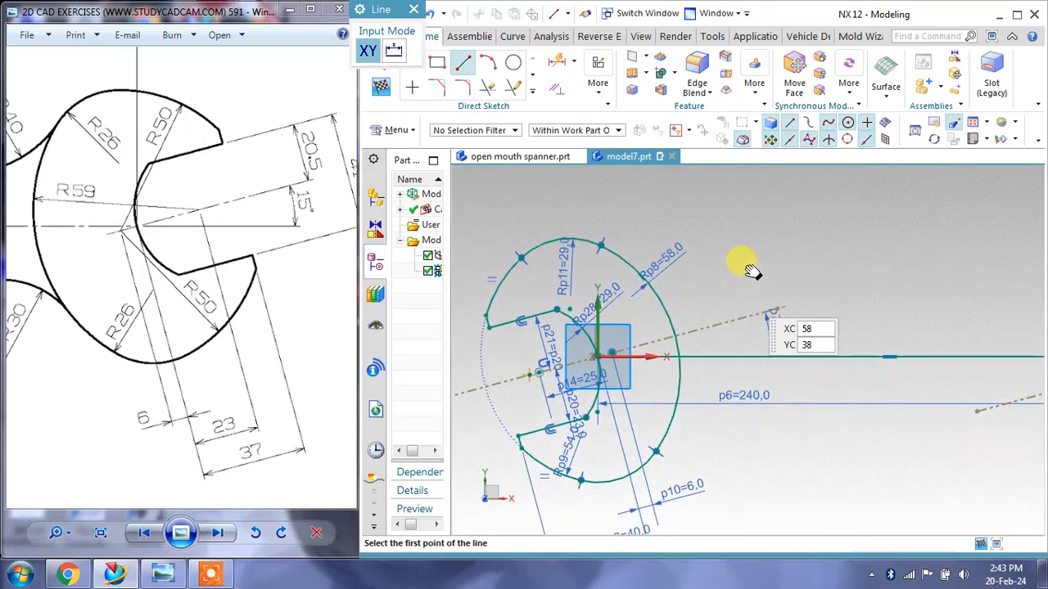
{"action": "scroll", "coordinate": [551, 287], "scroll_direction": "up", "scroll_amount": 3}
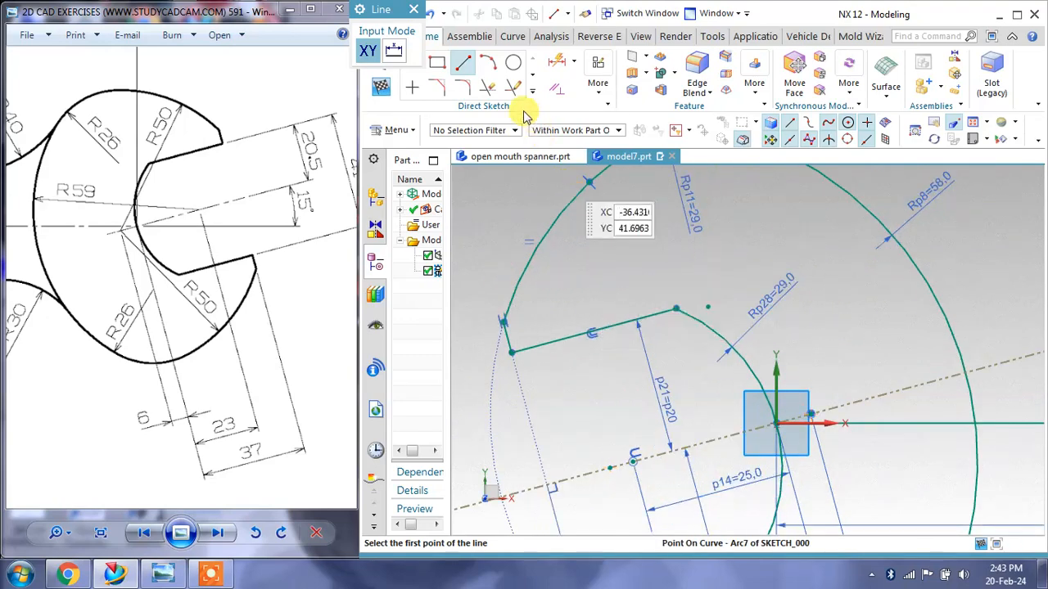
{"action": "key", "text": "Escape"}
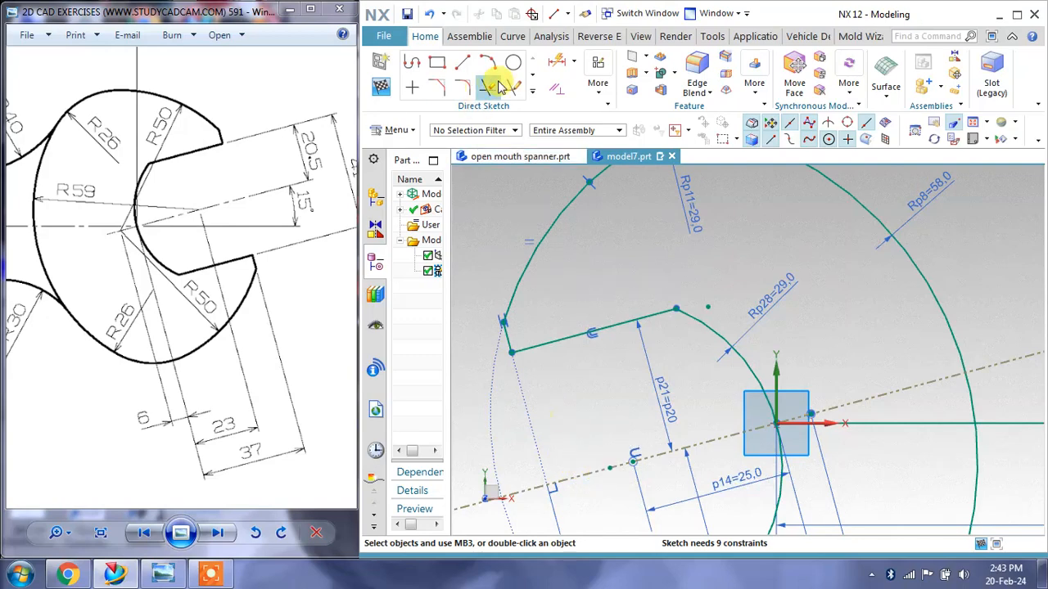
{"action": "left_click", "coordinate": [556, 60]}
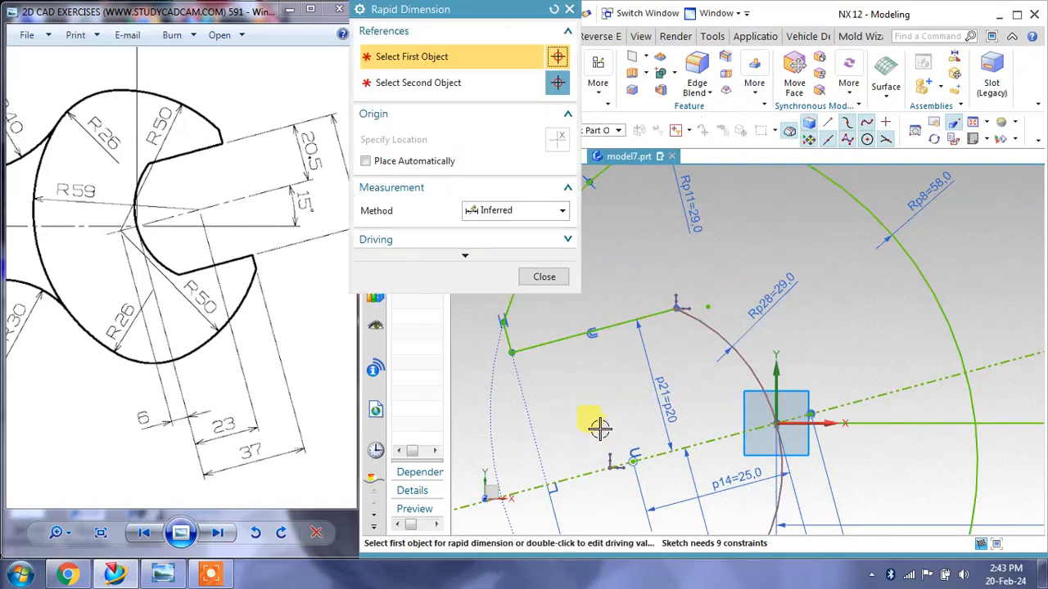
{"action": "left_click", "coordinate": [610, 467]}
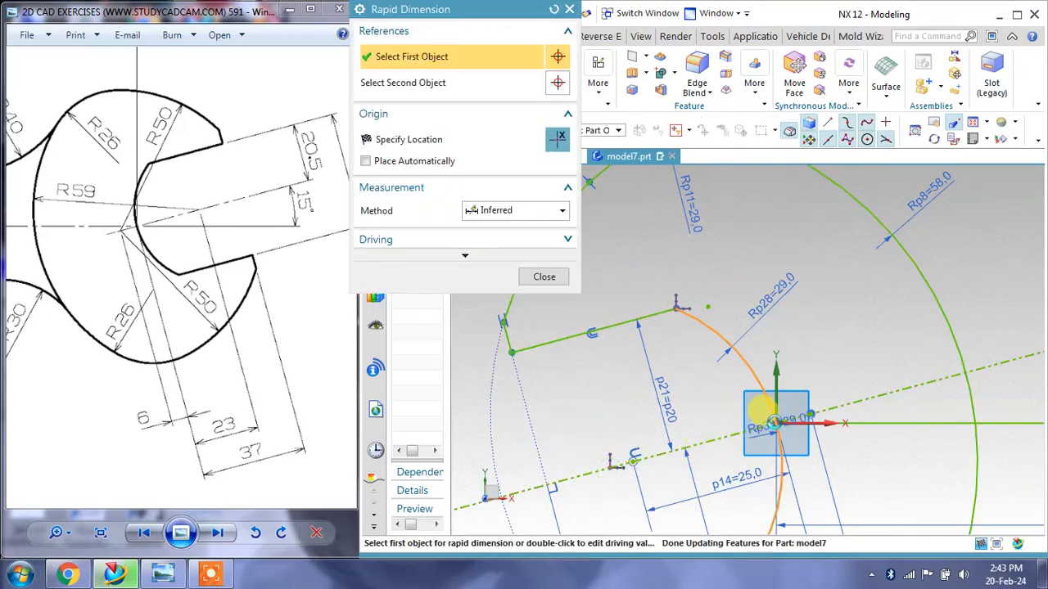
{"action": "left_click", "coordinate": [774, 422]}
{"action": "left_click", "coordinate": [1028, 505]}
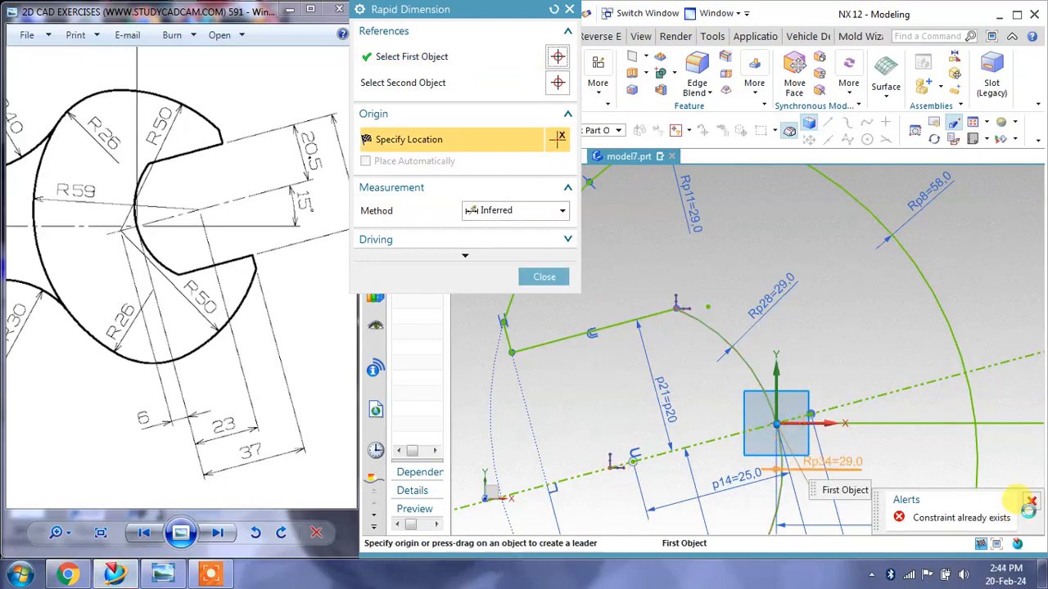
{"action": "key", "text": "Escape"}
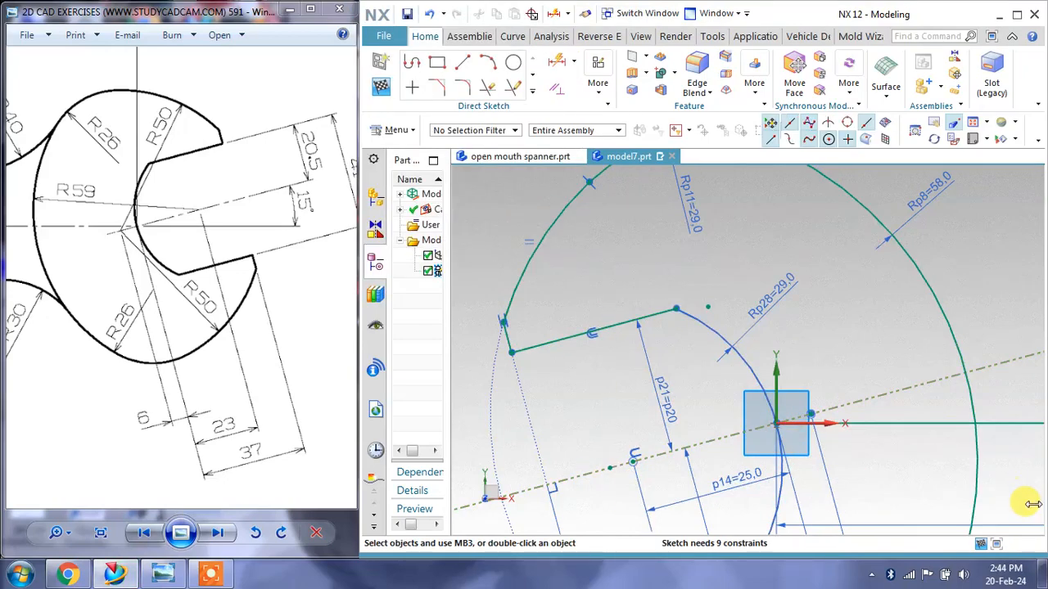
{"action": "scroll", "coordinate": [754, 374], "scroll_direction": "down", "scroll_amount": 3}
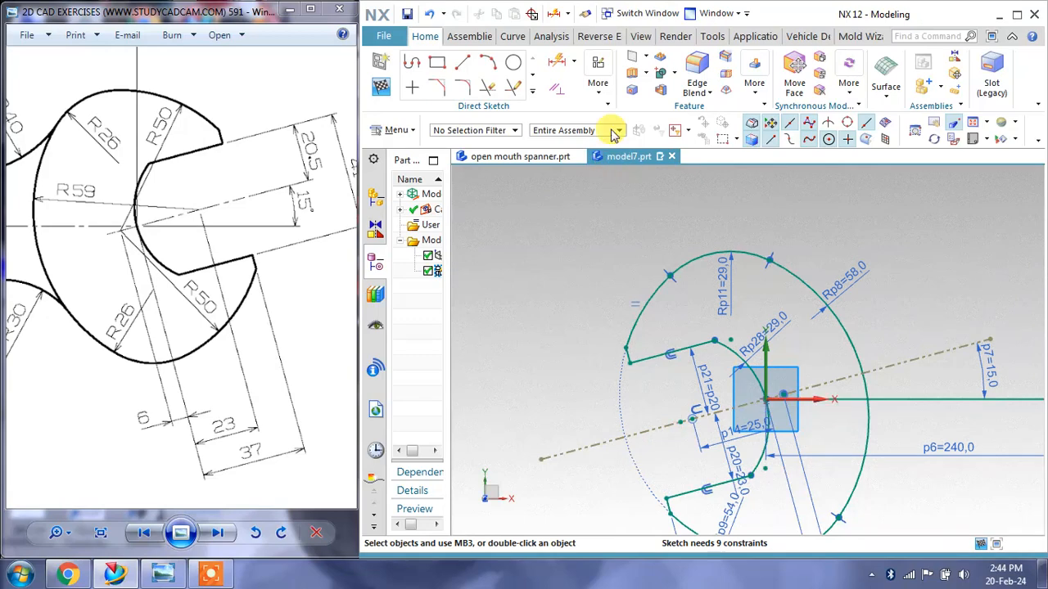
{"action": "left_click", "coordinate": [597, 84]}
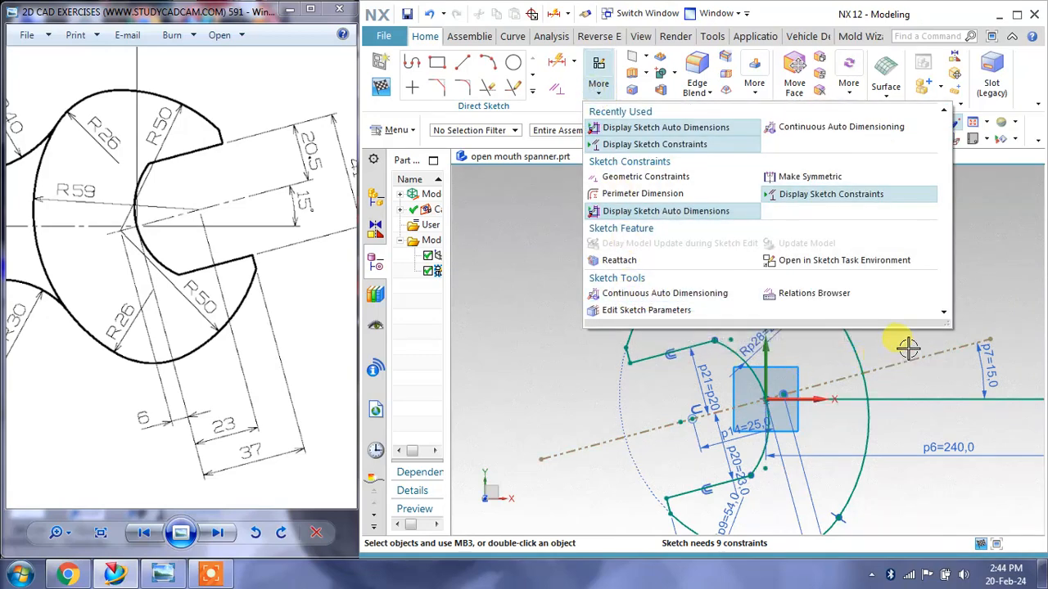
{"action": "mouse_move", "coordinate": [900, 334]}
{"action": "middle_mouse_down", "text": "shift"}
{"action": "mouse_move", "coordinate": [824, 331]}
{"action": "mouse_move", "coordinate": [704, 266]}
{"action": "middle_mouse_up", "text": "shift"}
{"action": "scroll", "coordinate": [704, 266], "scroll_direction": "down", "scroll_amount": 3}
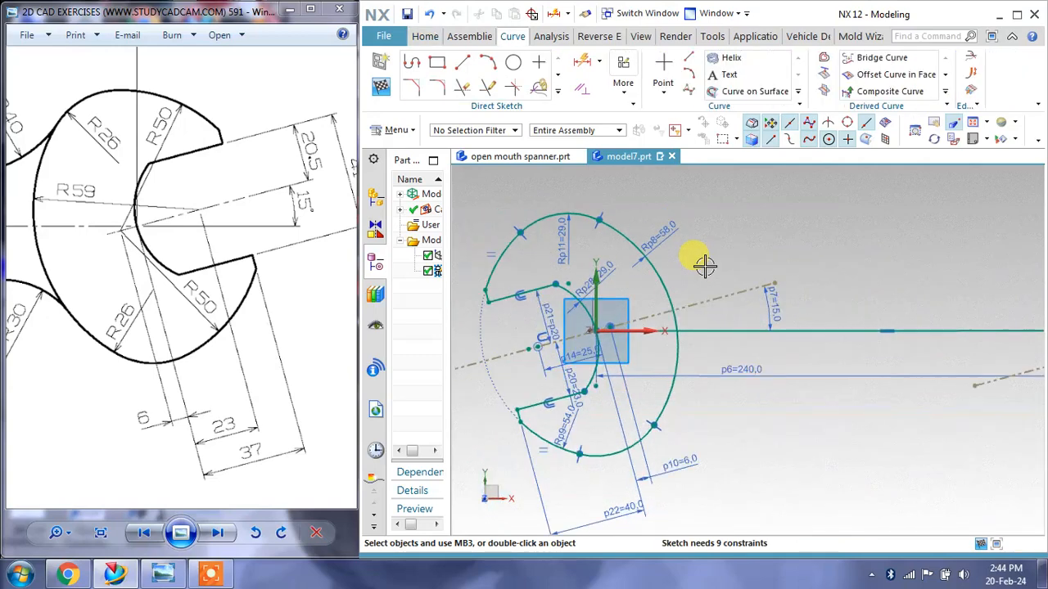
{"action": "scroll", "coordinate": [705, 266], "scroll_direction": "down", "scroll_amount": 1}
Try to dimension the distance from the right head's upper jaw edge end to the inclined centre line, and undo it.
{"action": "mouse_move", "coordinate": [810, 283]}
{"action": "middle_mouse_down", "text": "shift"}
{"action": "mouse_move", "coordinate": [755, 294]}
{"action": "mouse_move", "coordinate": [692, 283]}
{"action": "middle_mouse_up", "text": "shift"}
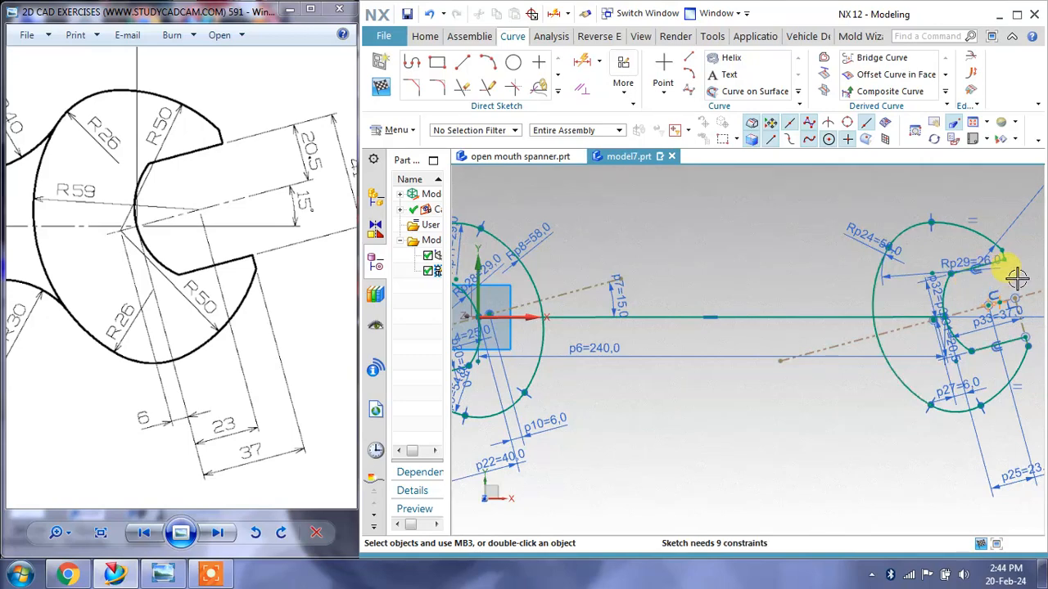
{"action": "middle_click_drag", "start_coordinate": [963, 295], "coordinate": [925, 310], "text": "shift"}
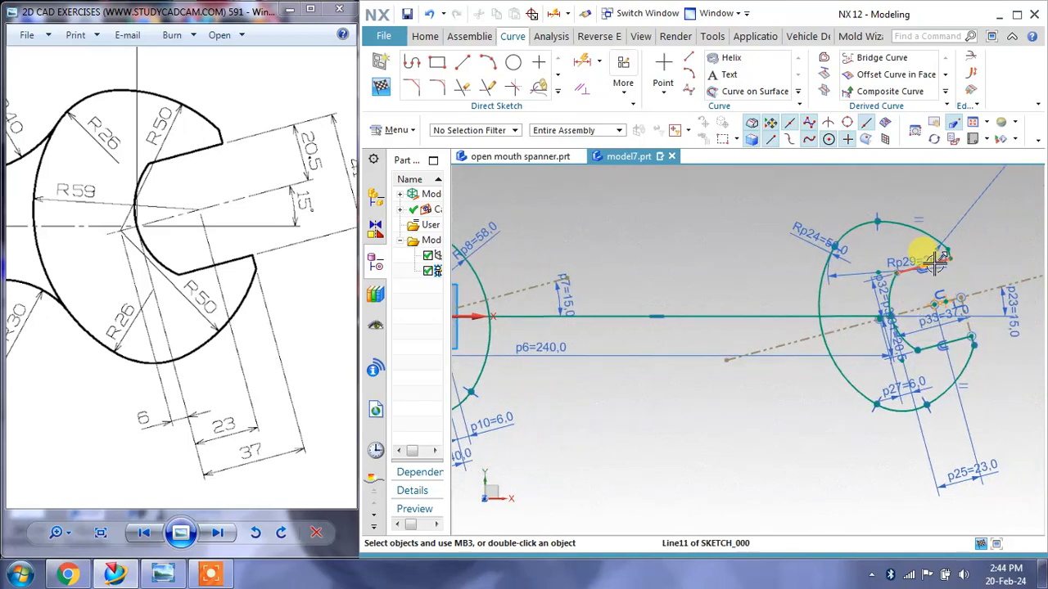
{"action": "scroll", "coordinate": [936, 262], "scroll_direction": "down", "scroll_amount": 2}
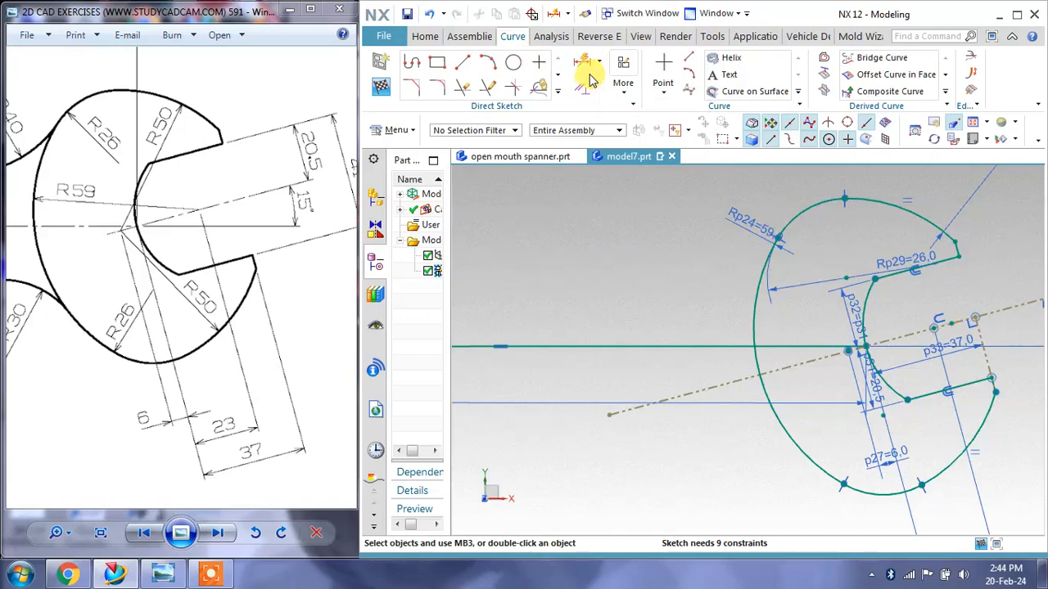
{"action": "left_click", "coordinate": [583, 59]}
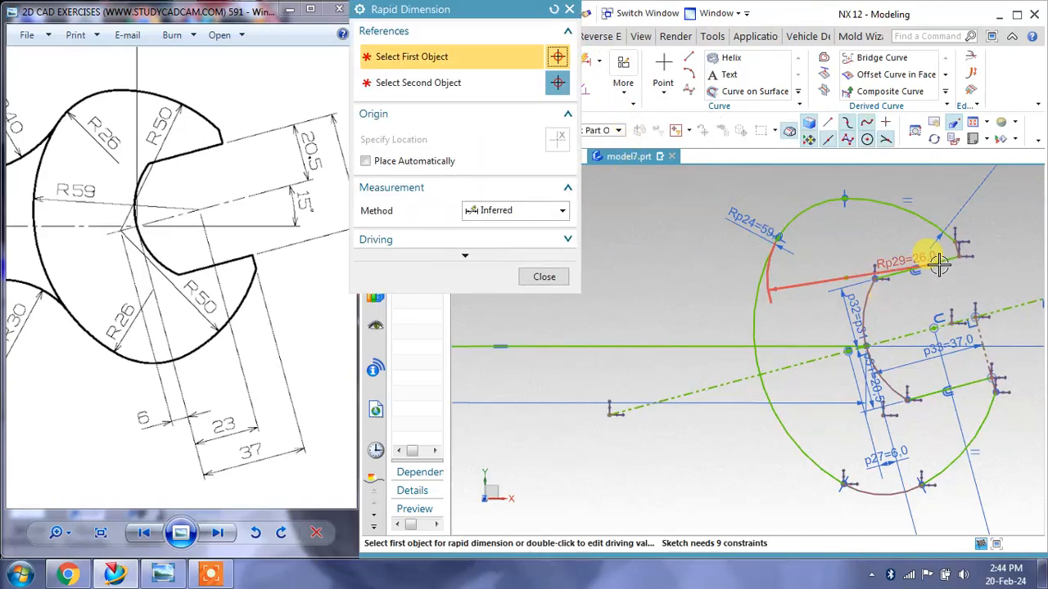
{"action": "left_click", "coordinate": [944, 297]}
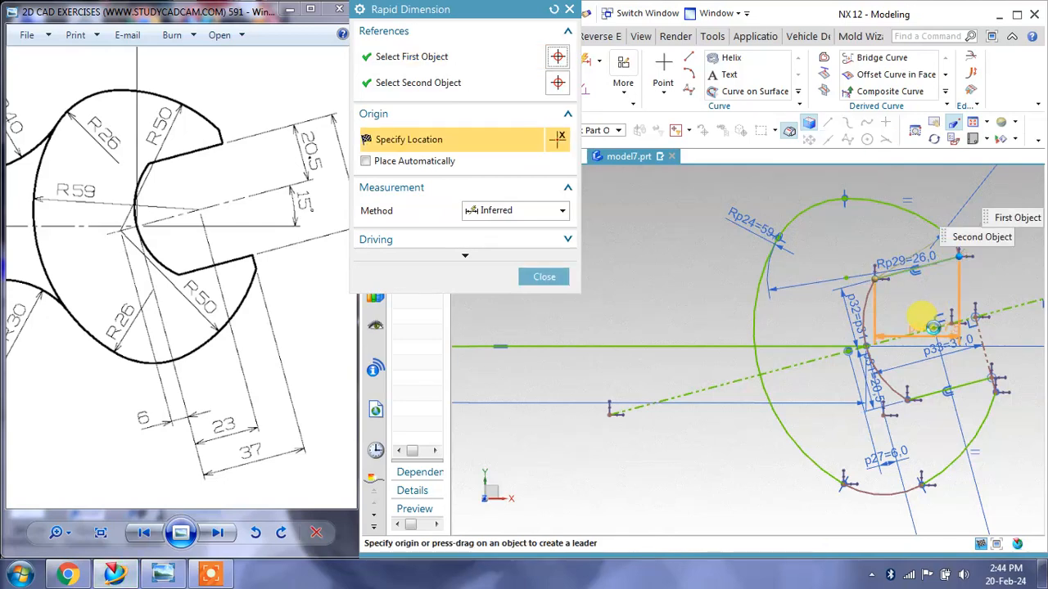
{"action": "left_click", "coordinate": [993, 283]}
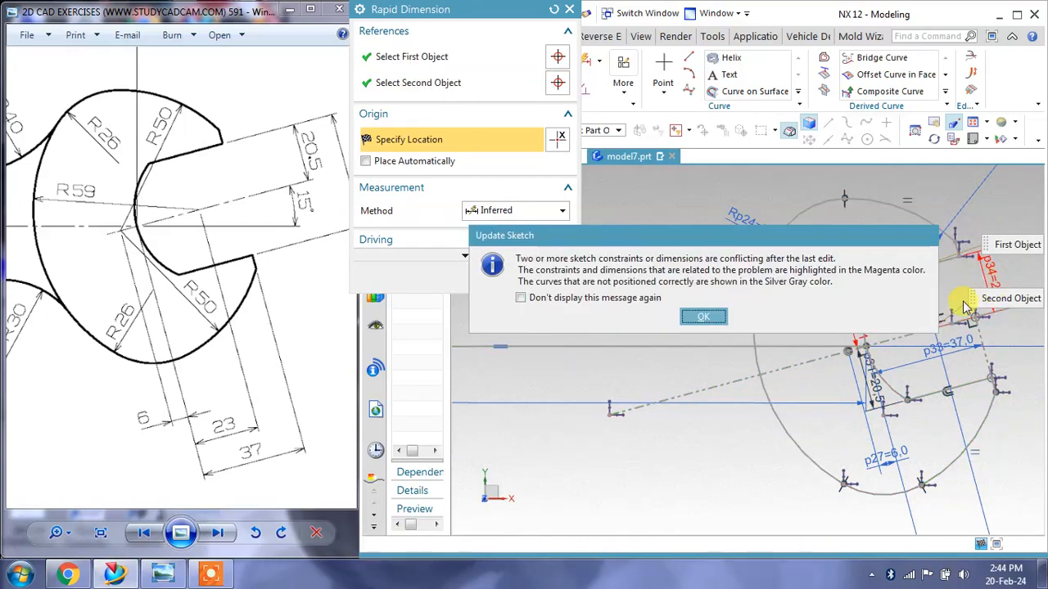
{"action": "left_click", "coordinate": [706, 317]}
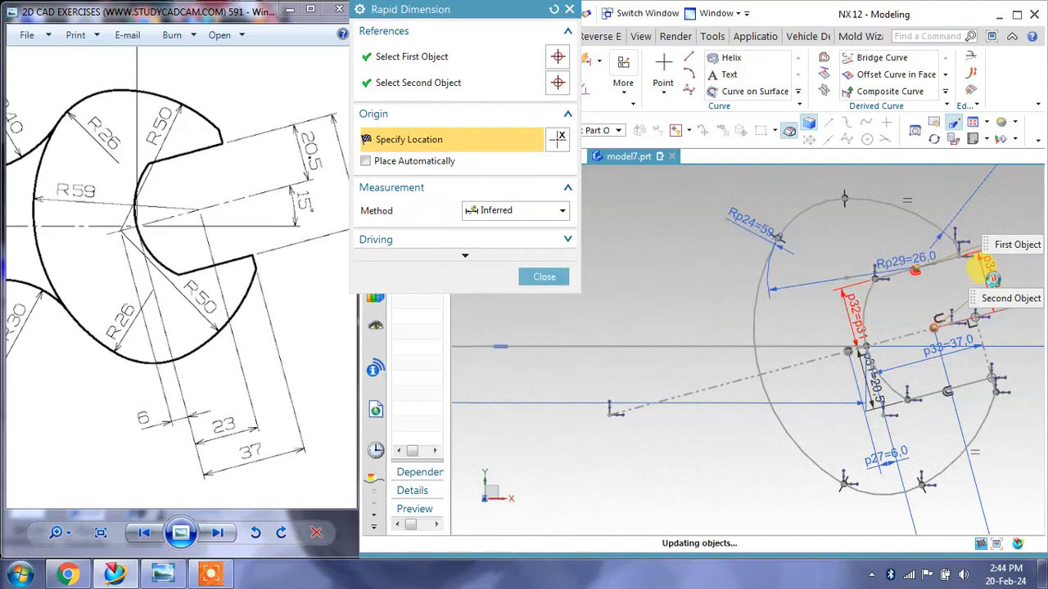
{"action": "right_click", "coordinate": [992, 286]}
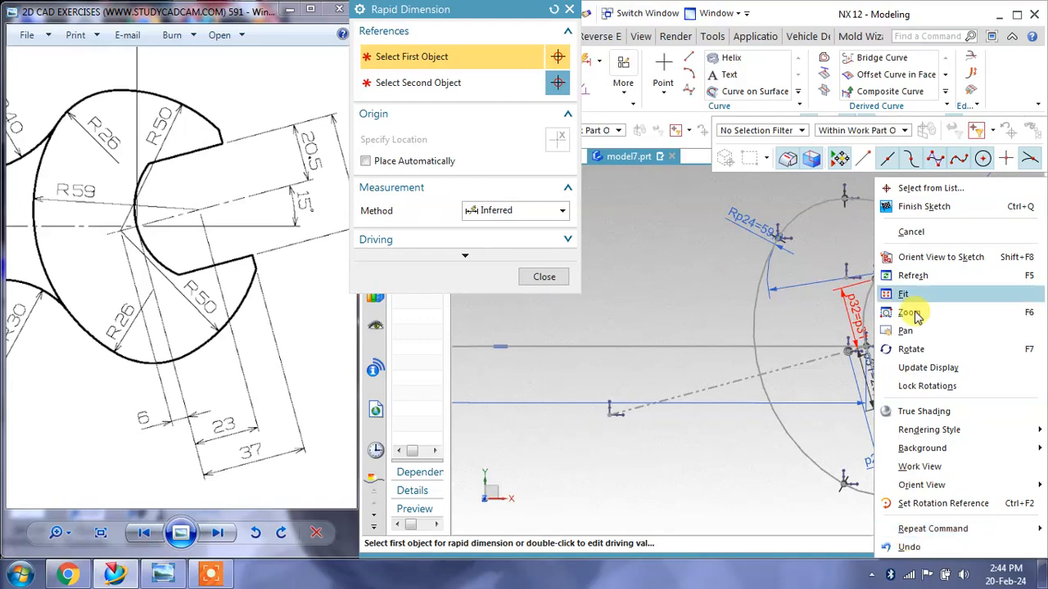
{"action": "left_click", "coordinate": [907, 547]}
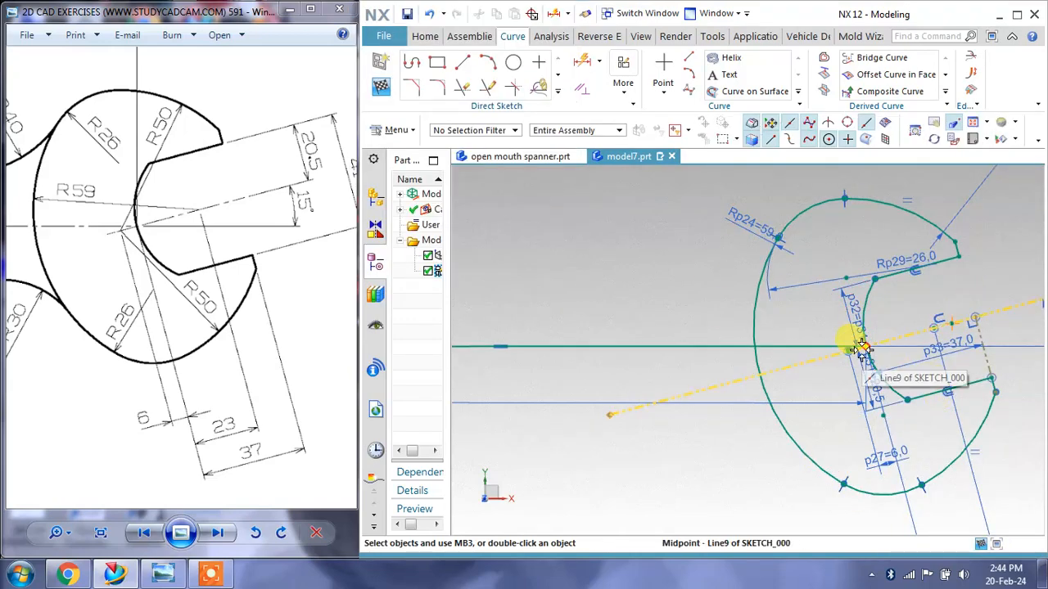
Examine the dimensions and constraints on both spanner heads and the horizontal centre line connecting them.
{"action": "scroll", "coordinate": [976, 448], "scroll_direction": "up", "scroll_amount": 2}
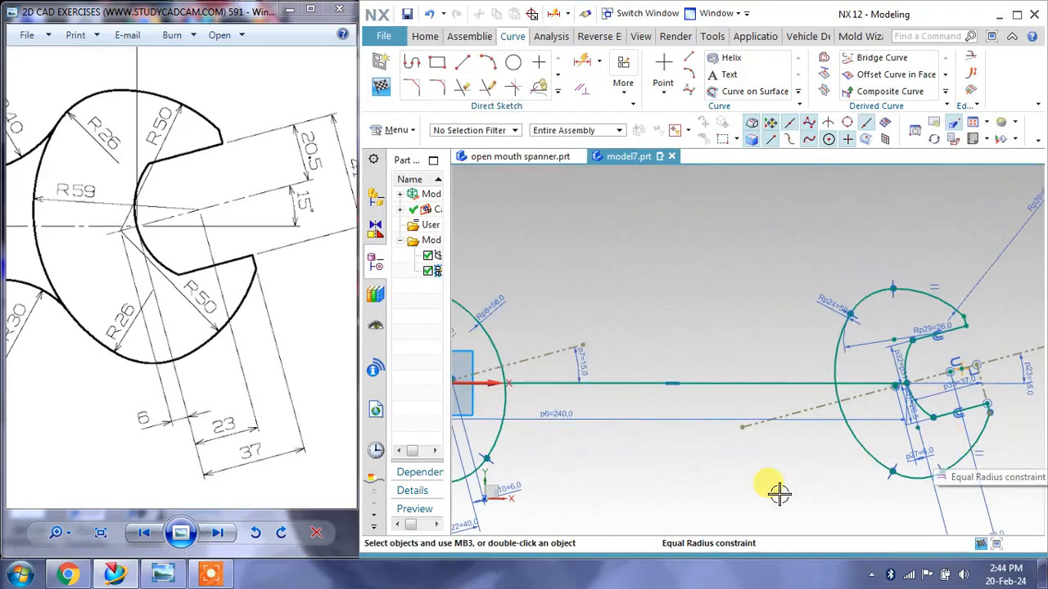
{"action": "middle_click_drag", "start_coordinate": [791, 451], "coordinate": [829, 436], "text": "shift"}
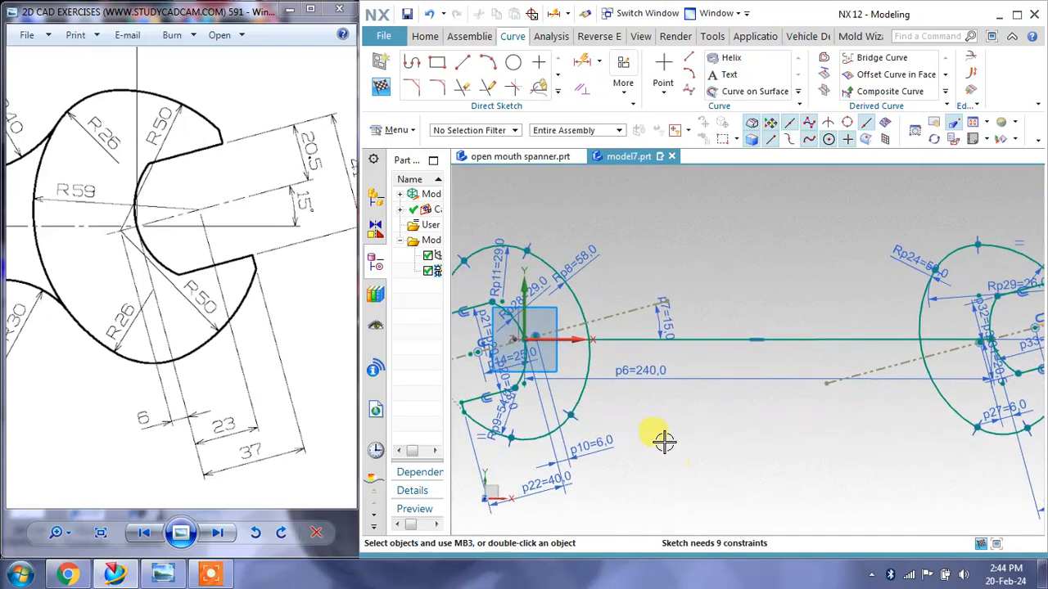
{"action": "scroll", "coordinate": [555, 283], "scroll_direction": "down", "scroll_amount": 3}
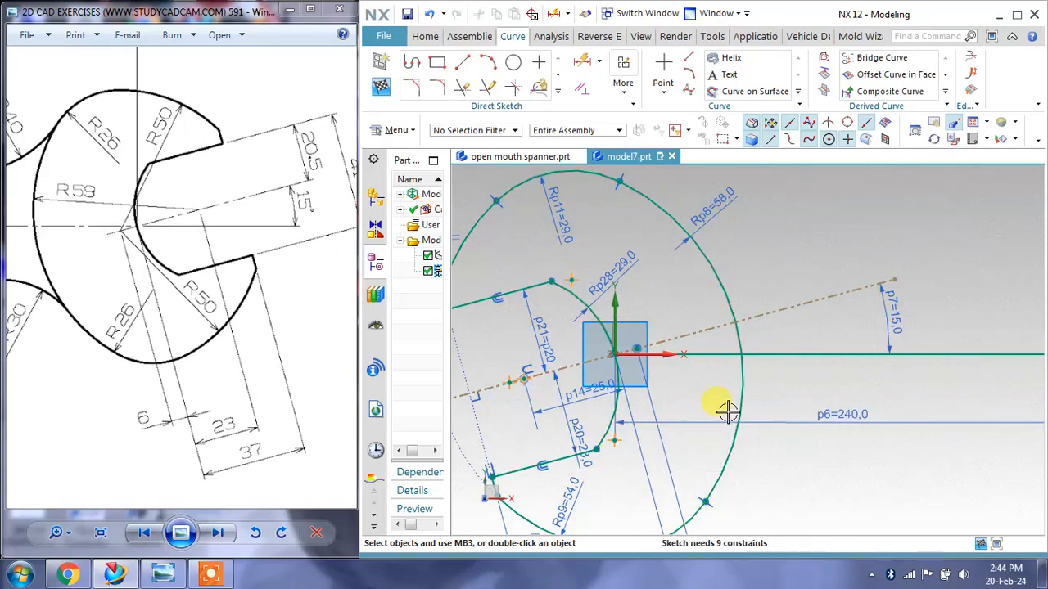
{"action": "middle_click_drag", "start_coordinate": [726, 397], "coordinate": [732, 386], "text": "shift"}
{"action": "scroll", "coordinate": [733, 384], "scroll_direction": "down", "scroll_amount": 2}
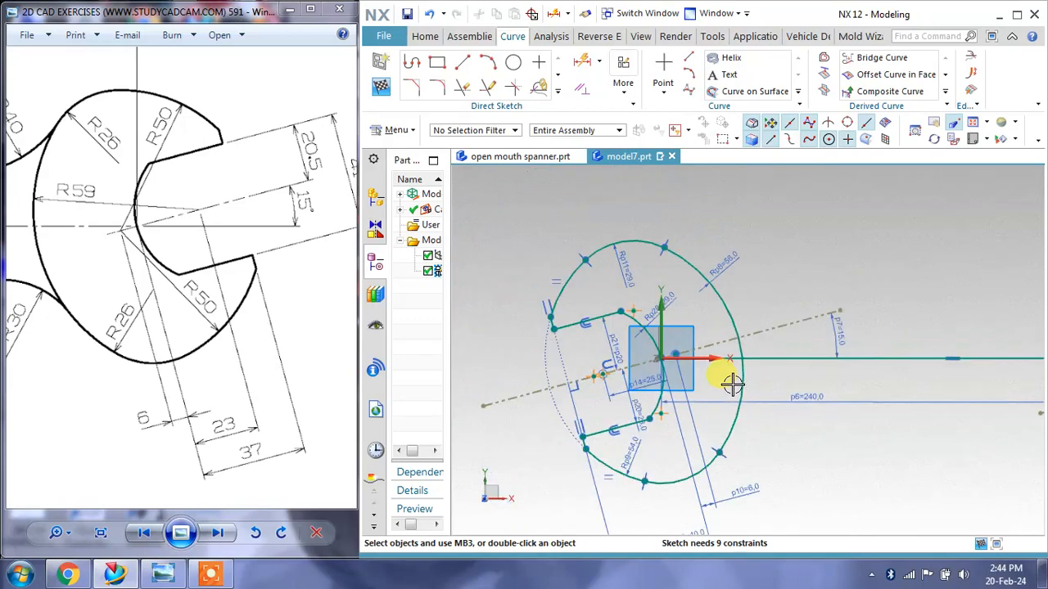
{"action": "scroll", "coordinate": [736, 369], "scroll_direction": "down", "scroll_amount": 3}
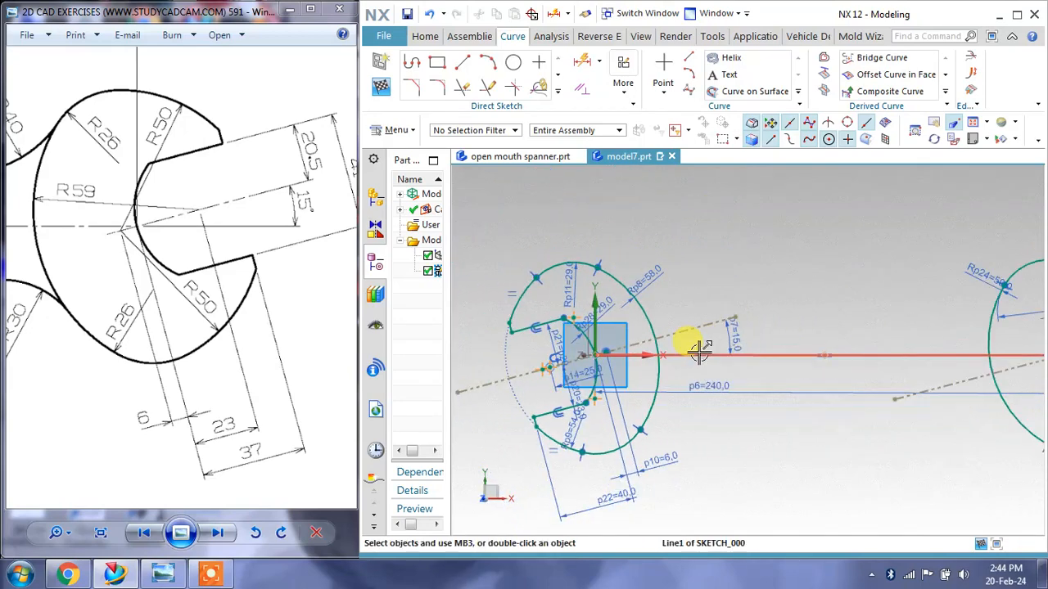
{"action": "left_click", "coordinate": [624, 73]}
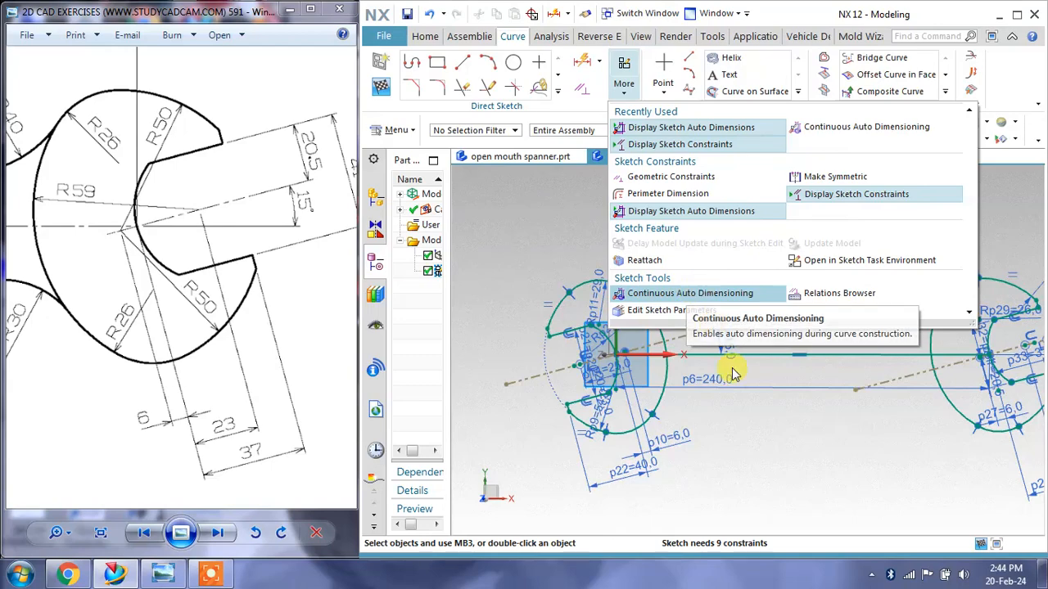
{"action": "left_click", "coordinate": [773, 451]}
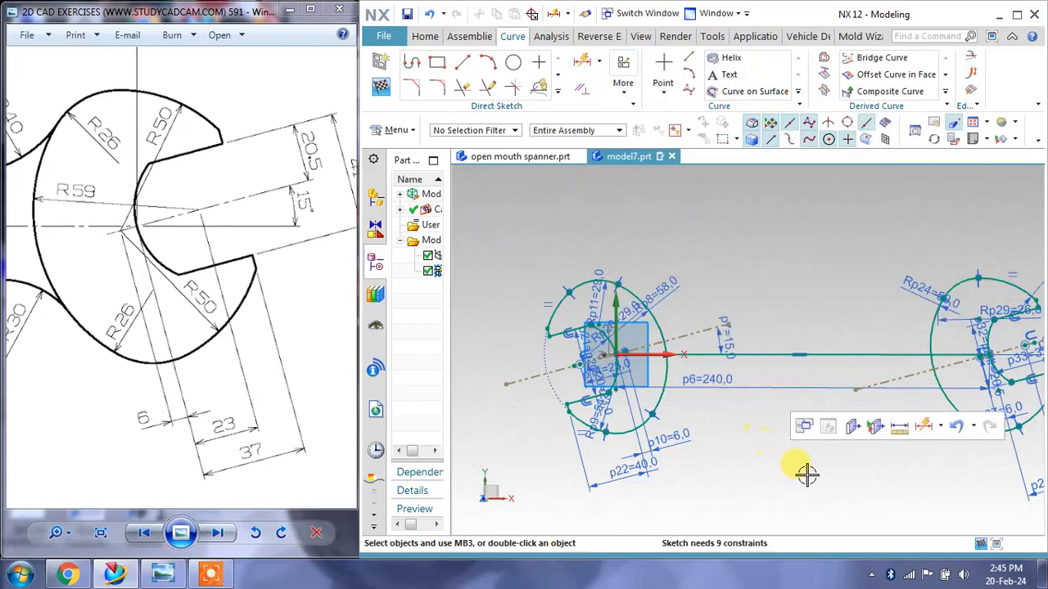
{"action": "mouse_move", "coordinate": [806, 473]}
{"action": "middle_mouse_down", "text": "shift"}
{"action": "mouse_move", "coordinate": [814, 477]}
{"action": "mouse_move", "coordinate": [774, 455]}
{"action": "middle_mouse_up", "text": "shift"}
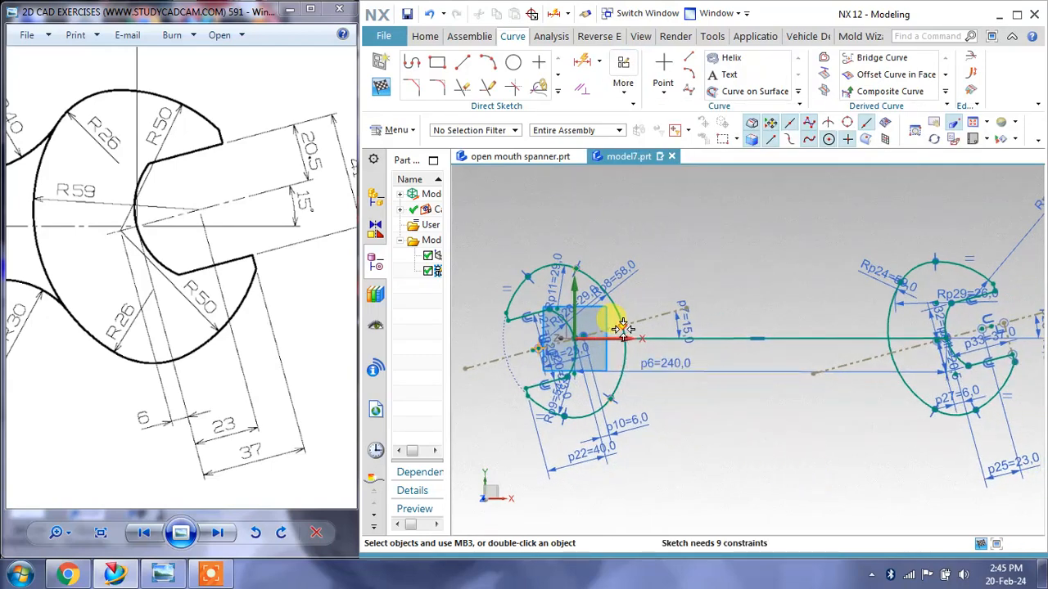
{"action": "scroll", "coordinate": [606, 348], "scroll_direction": "up", "scroll_amount": 2}
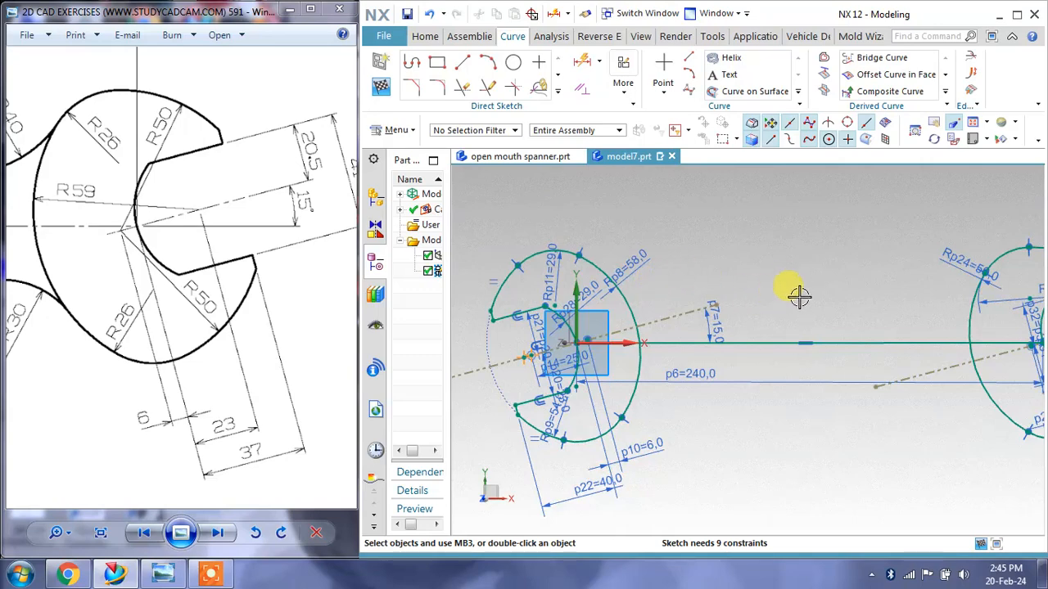
{"action": "mouse_move", "coordinate": [797, 294]}
{"action": "middle_mouse_down", "text": "shift"}
{"action": "mouse_move", "coordinate": [755, 283]}
{"action": "mouse_move", "coordinate": [750, 291]}
{"action": "middle_mouse_up", "text": "shift"}
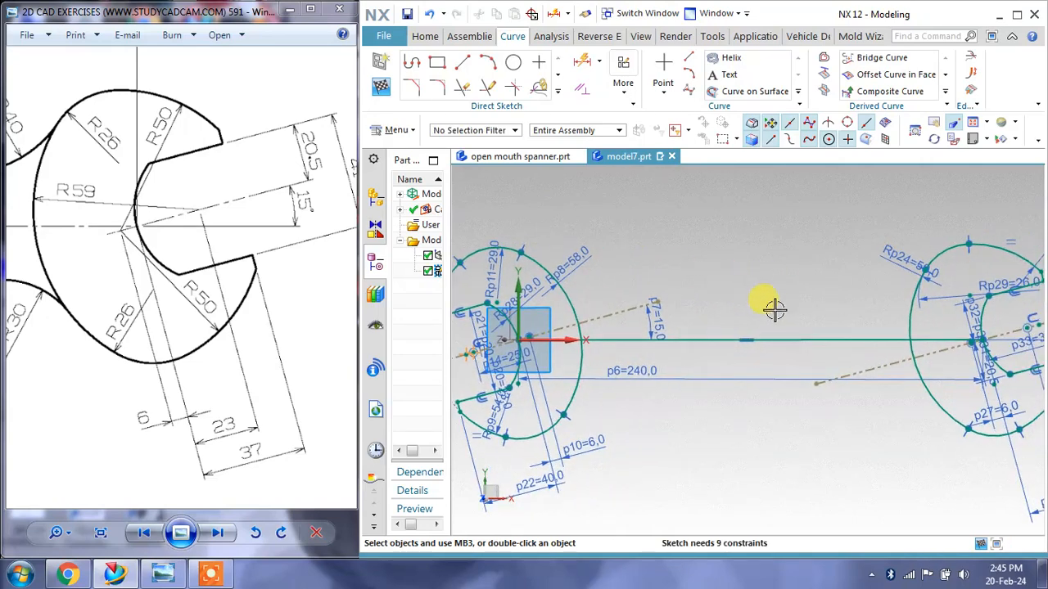
Offset the horizontal centre line 19 mm symmetrically to form the handle edges, and convert the centre line to reference.
{"action": "left_click", "coordinate": [558, 93]}
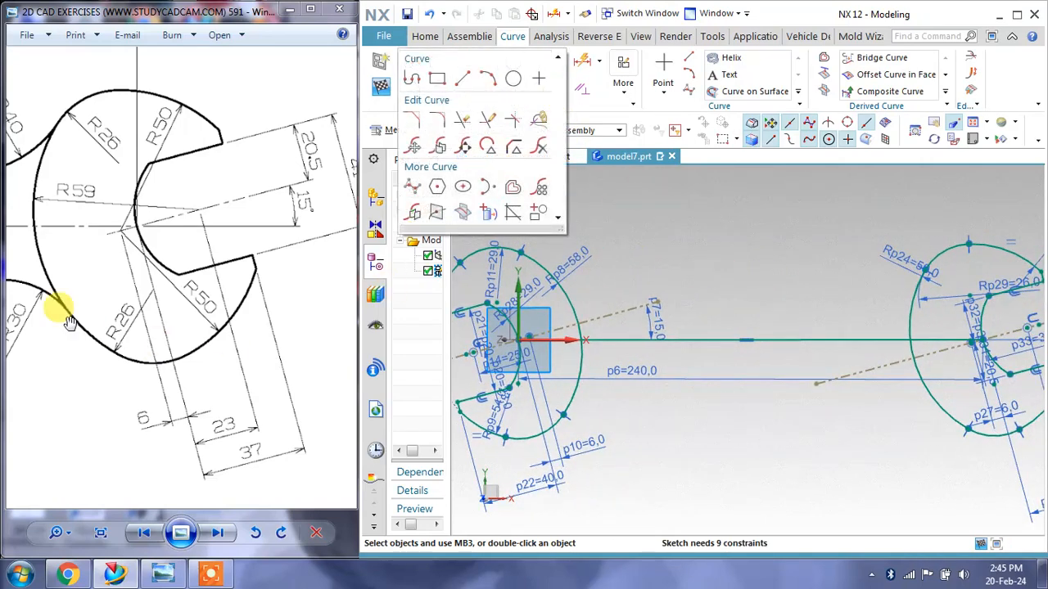
{"action": "left_click_drag", "start_coordinate": [72, 322], "coordinate": [346, 311]}
{"action": "scroll", "coordinate": [215, 308], "scroll_direction": "down", "scroll_amount": 2}
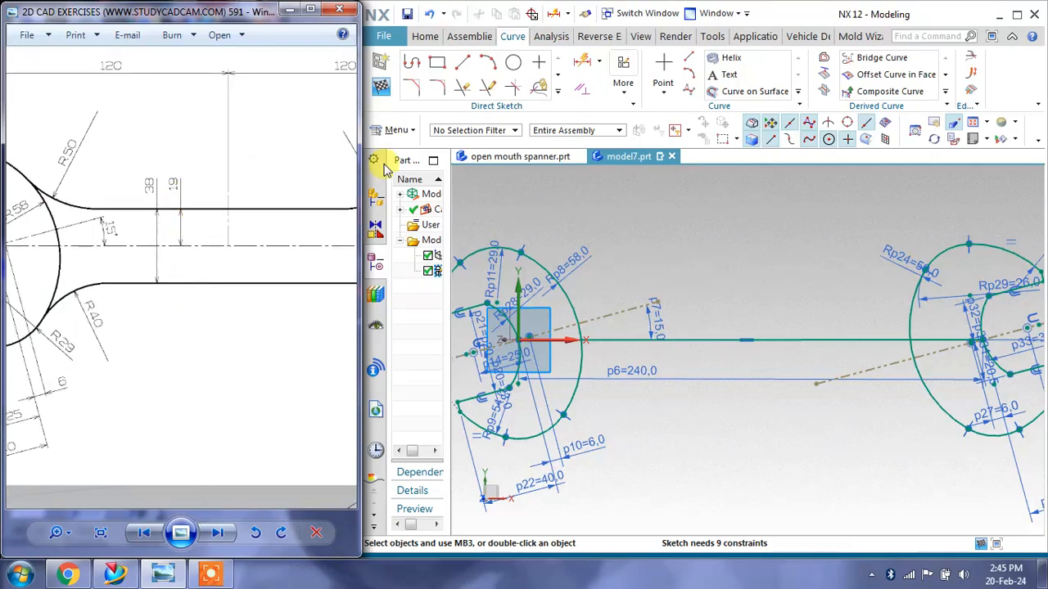
{"action": "left_click", "coordinate": [559, 94]}
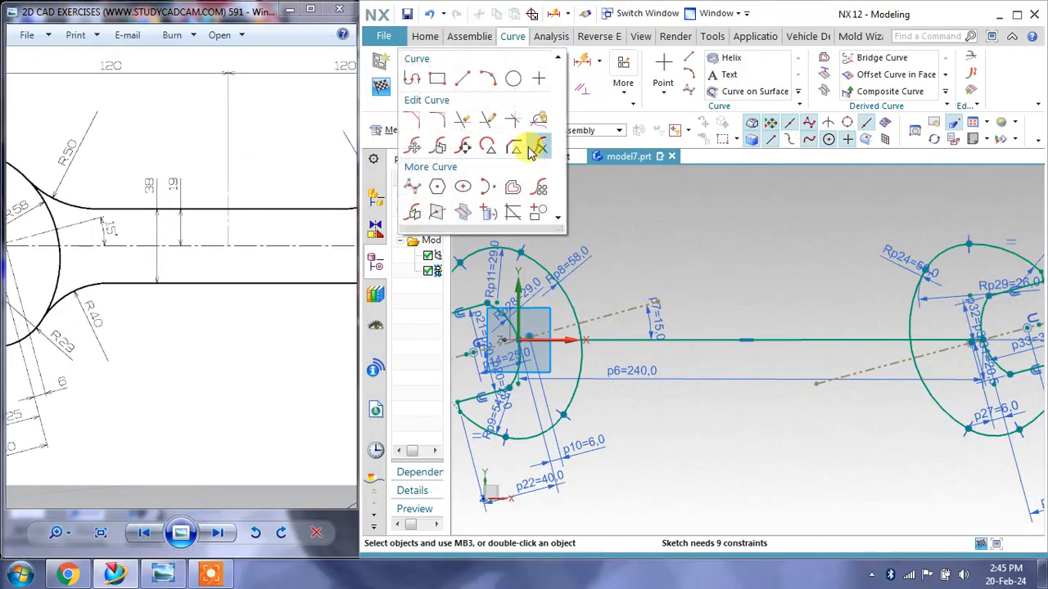
{"action": "left_click", "coordinate": [507, 187]}
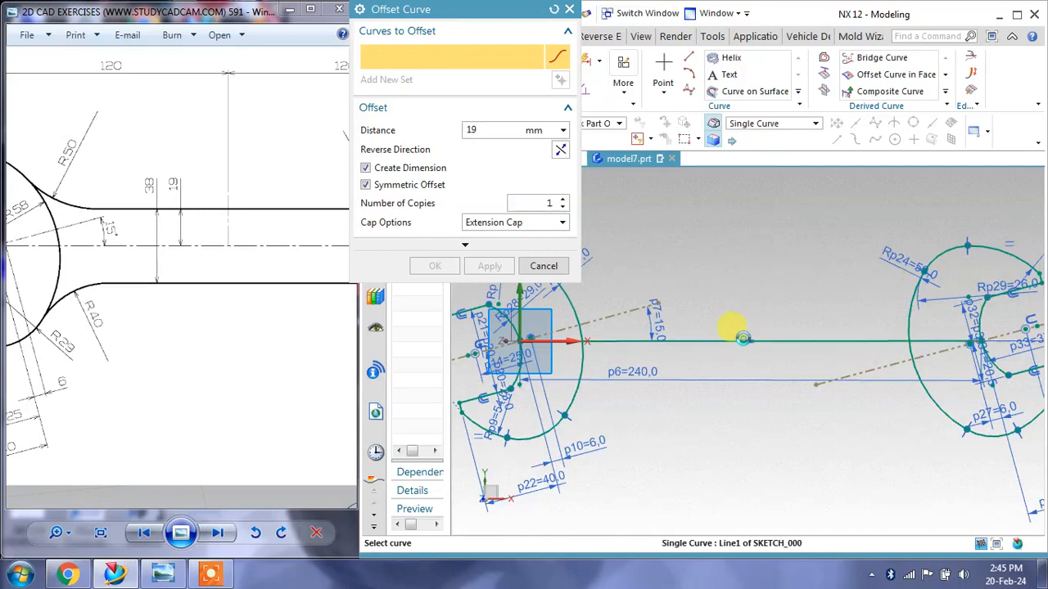
{"action": "left_click", "coordinate": [741, 336]}
{"action": "left_click", "coordinate": [489, 269]}
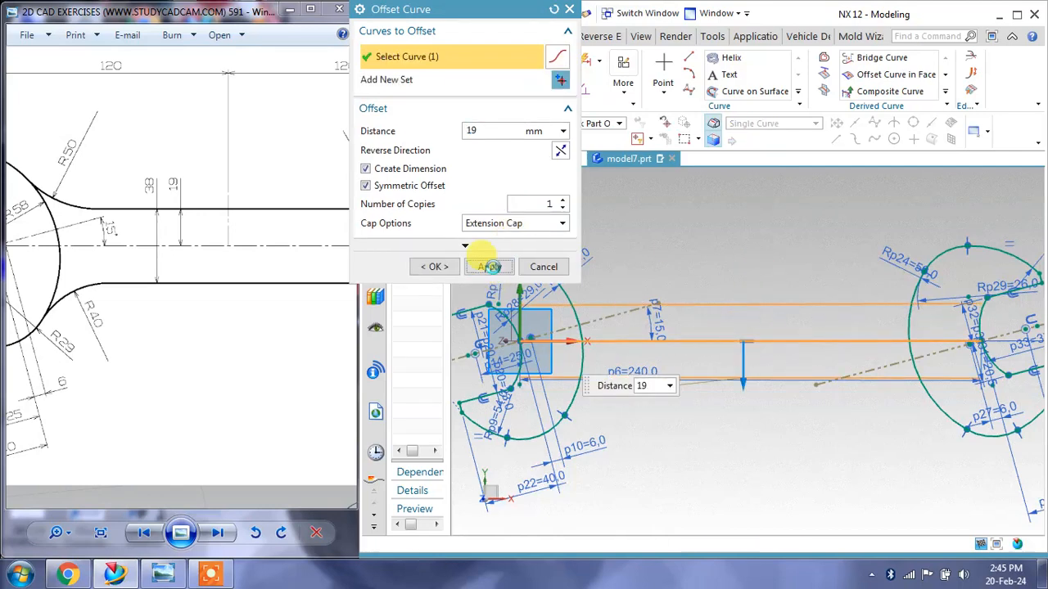
{"action": "left_click", "coordinate": [546, 267]}
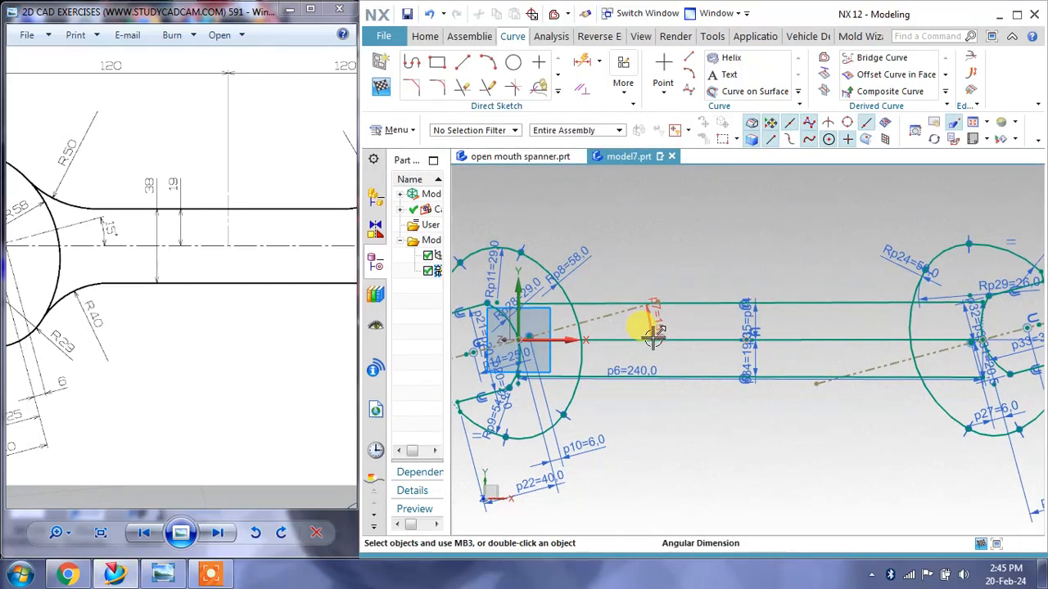
{"action": "left_click", "coordinate": [690, 344]}
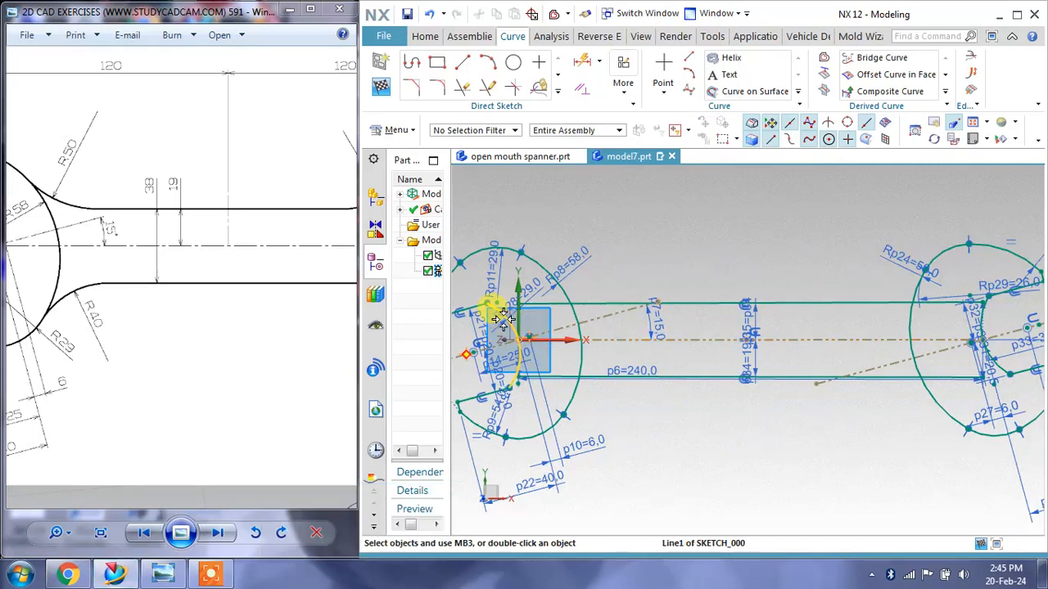
Trim the upper and lower handle lines where they run inside the left head's outer arc.
{"action": "scroll", "coordinate": [503, 319], "scroll_direction": "up", "scroll_amount": 3}
{"action": "scroll", "coordinate": [503, 319], "scroll_direction": "down", "scroll_amount": 2}
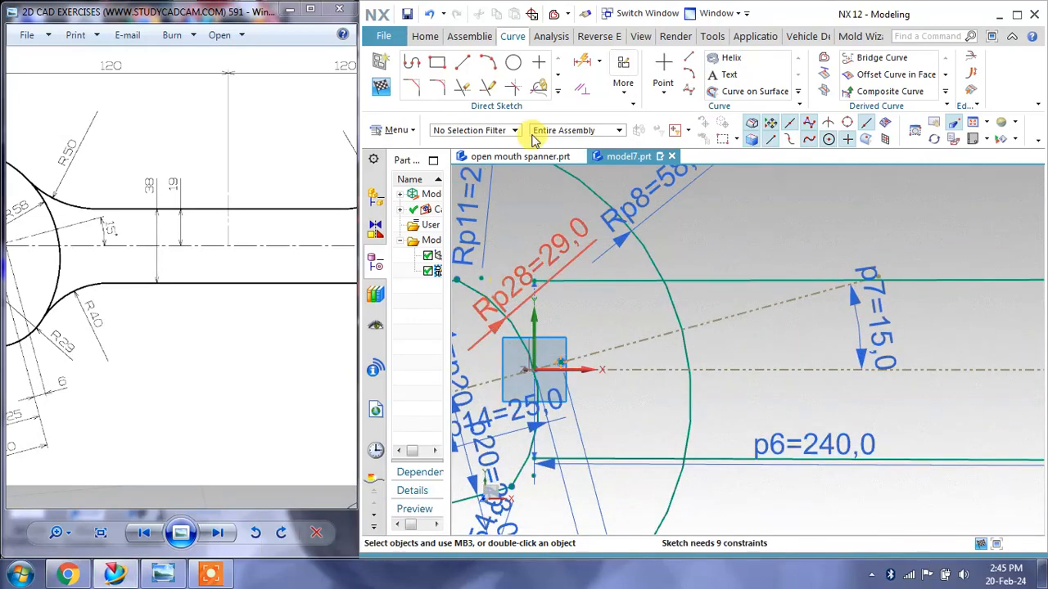
{"action": "left_click", "coordinate": [462, 90]}
{"action": "left_click", "coordinate": [580, 279]}
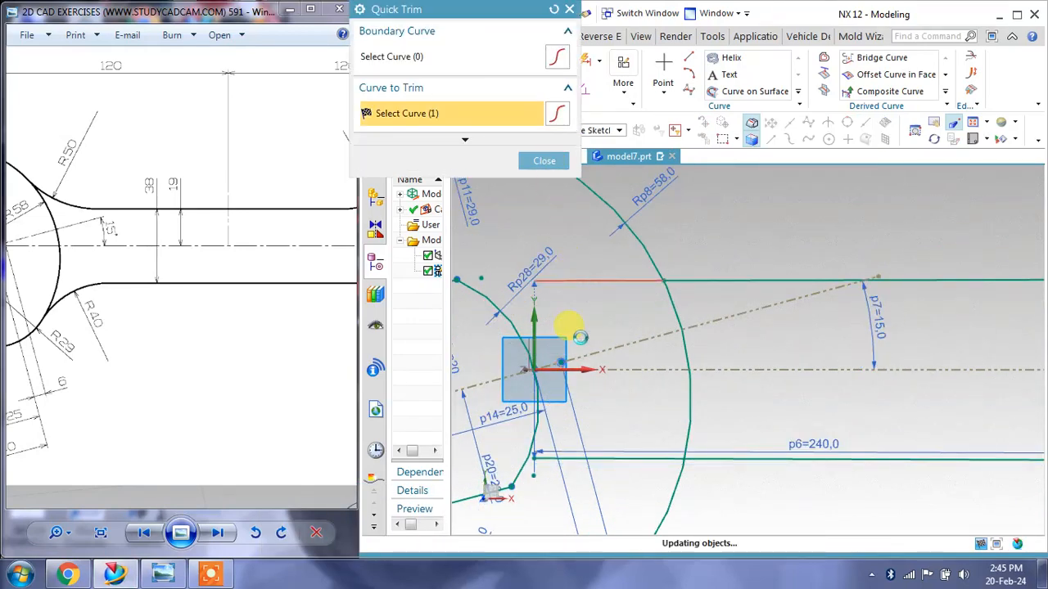
{"action": "left_click", "coordinate": [615, 459]}
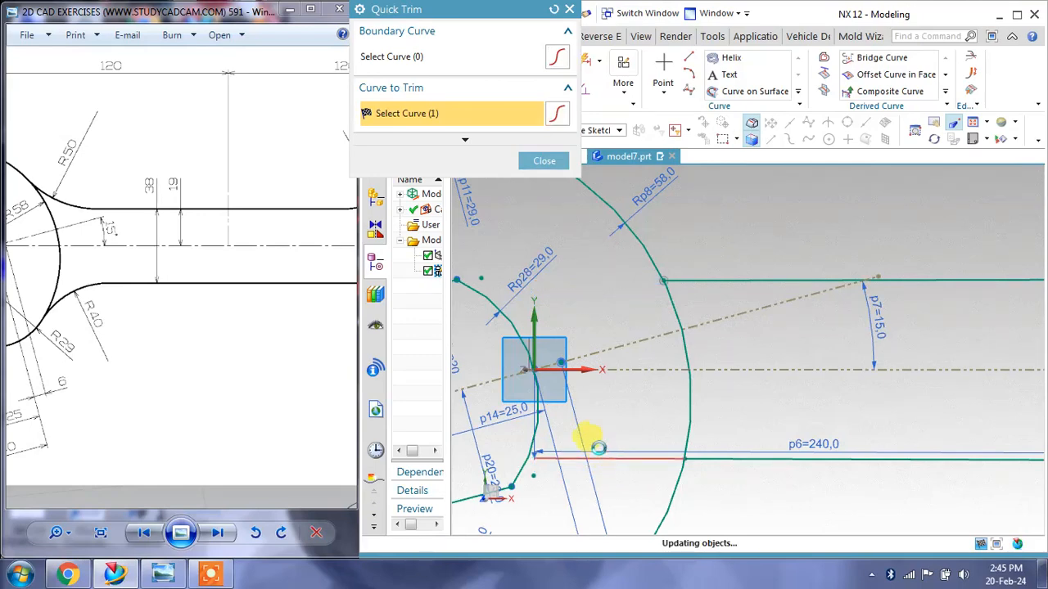
Trim the sections of both handle lines that extend inside the right head's outer arc.
{"action": "scroll", "coordinate": [596, 442], "scroll_direction": "down", "scroll_amount": 5}
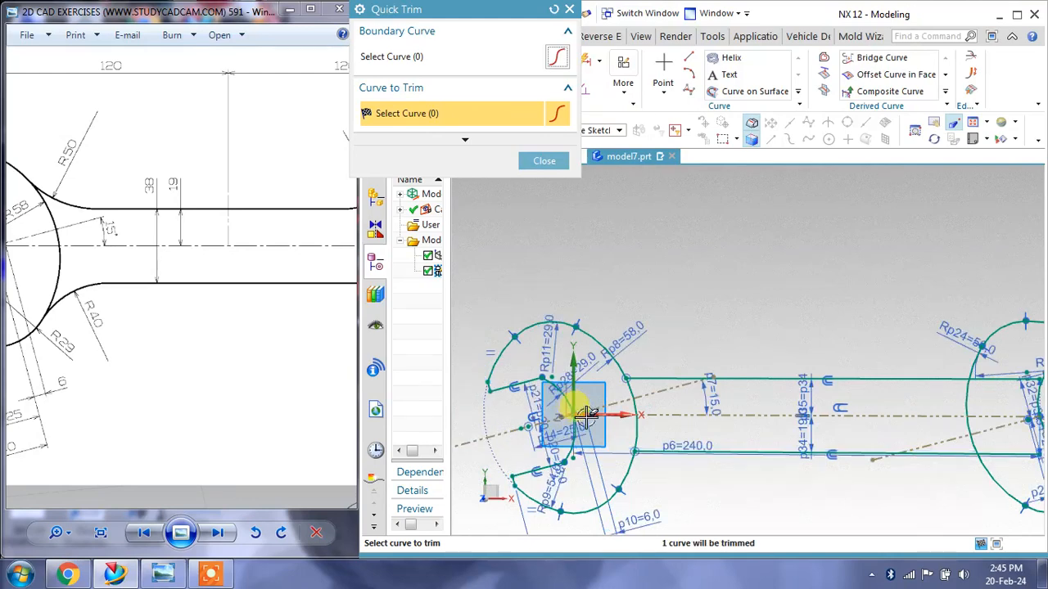
{"action": "scroll", "coordinate": [846, 429], "scroll_direction": "up", "scroll_amount": 4}
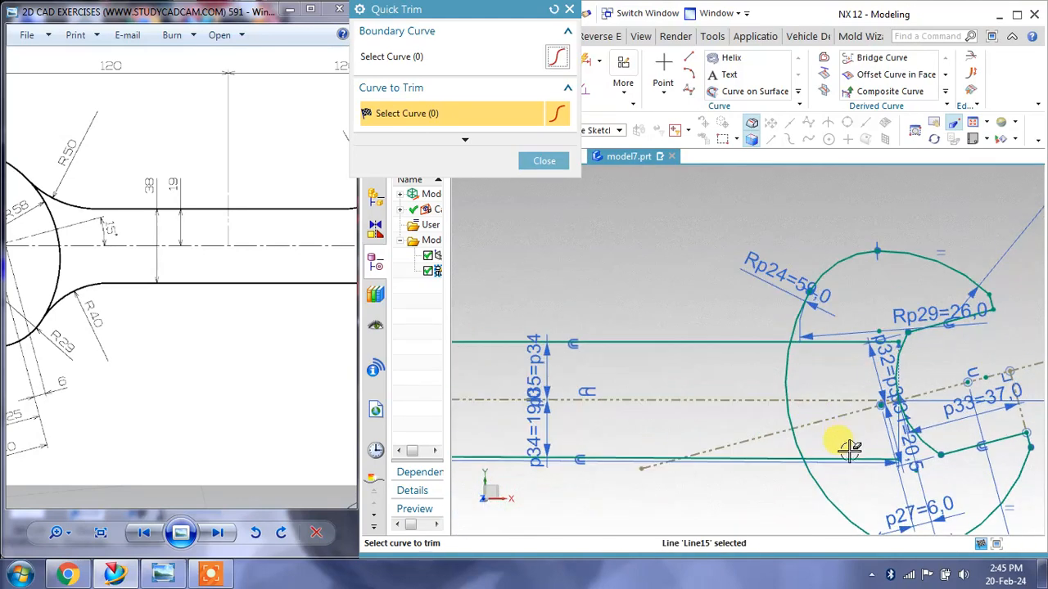
{"action": "left_click", "coordinate": [842, 455]}
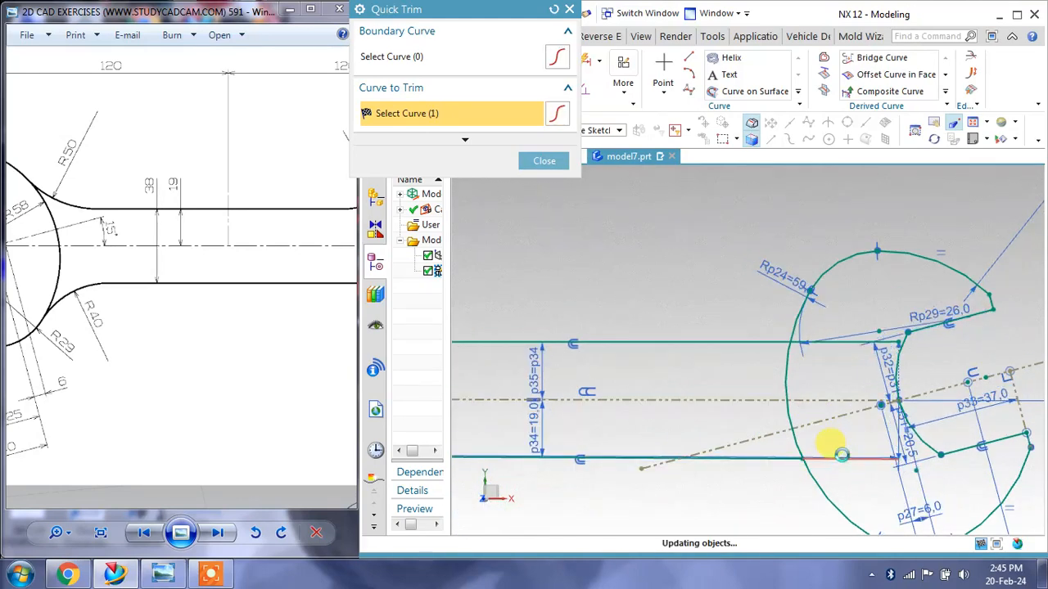
{"action": "left_click", "coordinate": [844, 343]}
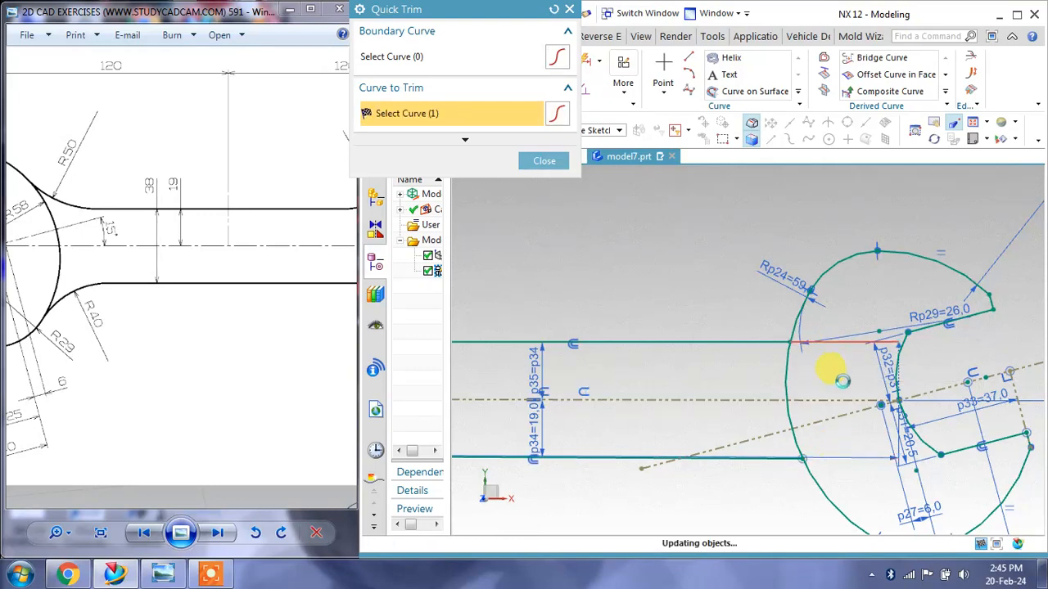
Inspect the trimmed handle line ends where they meet the outer arcs of both heads.
{"action": "scroll", "coordinate": [843, 382], "scroll_direction": "down", "scroll_amount": 2}
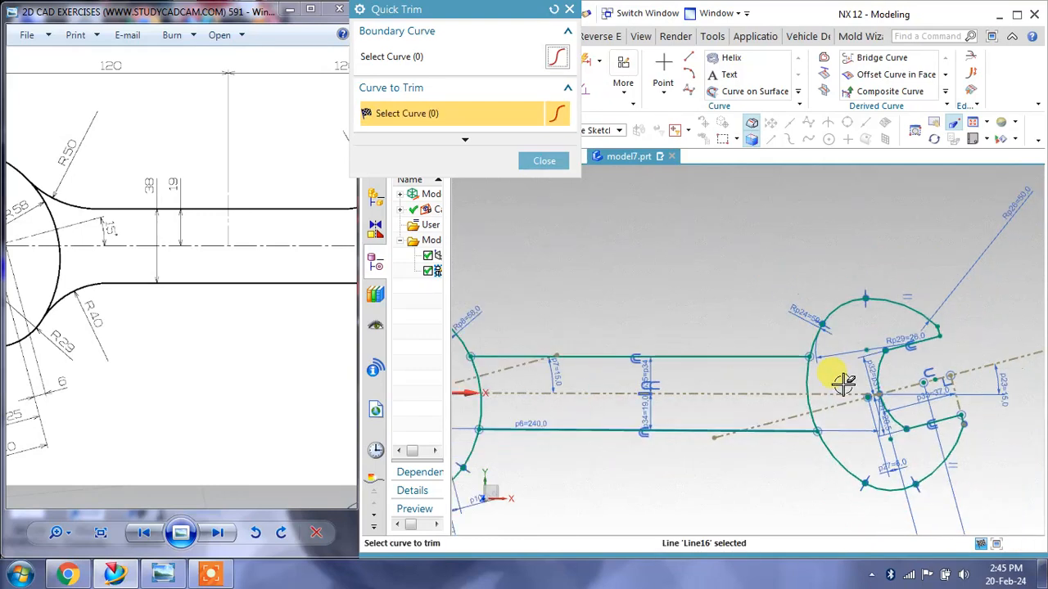
{"action": "mouse_move", "coordinate": [654, 398]}
{"action": "middle_mouse_down", "text": "shift"}
{"action": "mouse_move", "coordinate": [668, 400]}
{"action": "mouse_move", "coordinate": [581, 360]}
{"action": "middle_mouse_up", "text": "shift"}
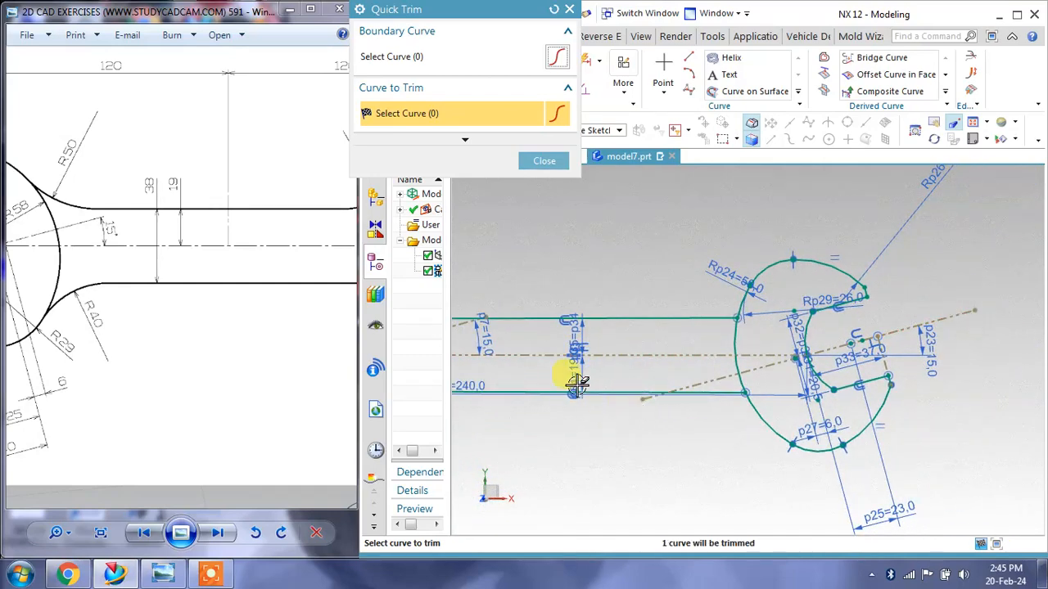
{"action": "middle_click_drag", "start_coordinate": [629, 402], "coordinate": [854, 402], "text": "shift"}
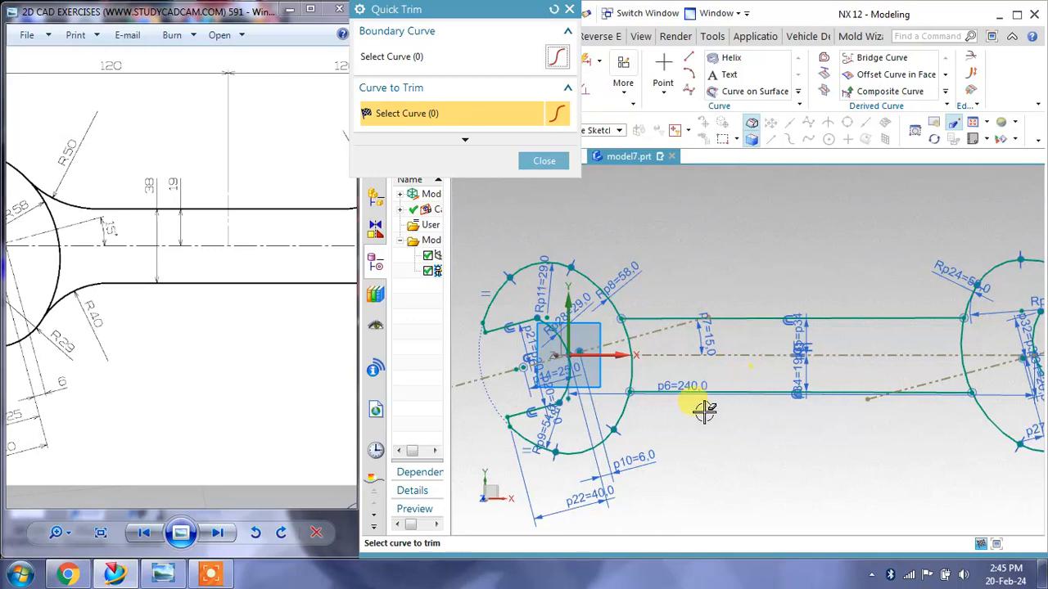
{"action": "scroll", "coordinate": [956, 415], "scroll_direction": "up", "scroll_amount": 4}
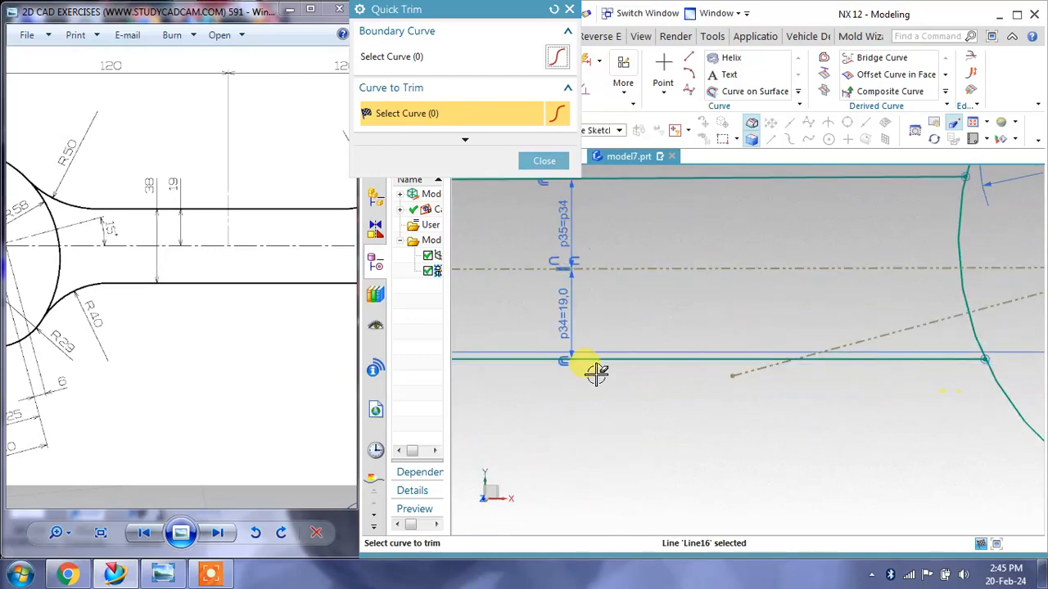
{"action": "middle_click_drag", "start_coordinate": [546, 413], "coordinate": [981, 414], "text": "shift"}
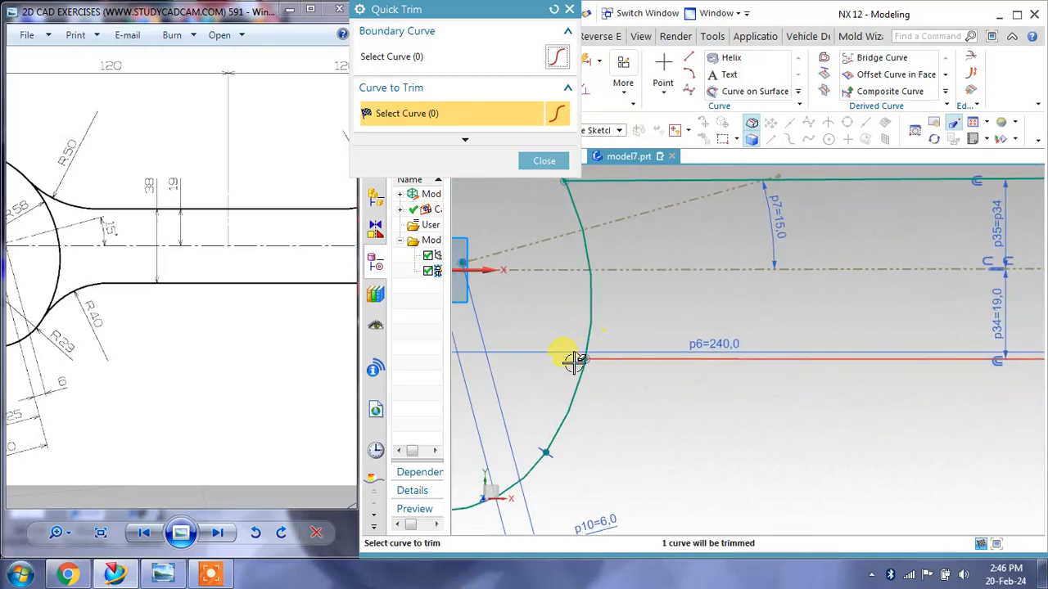
{"action": "scroll", "coordinate": [575, 363], "scroll_direction": "up", "scroll_amount": 6}
{"action": "scroll", "coordinate": [636, 379], "scroll_direction": "down", "scroll_amount": 5}
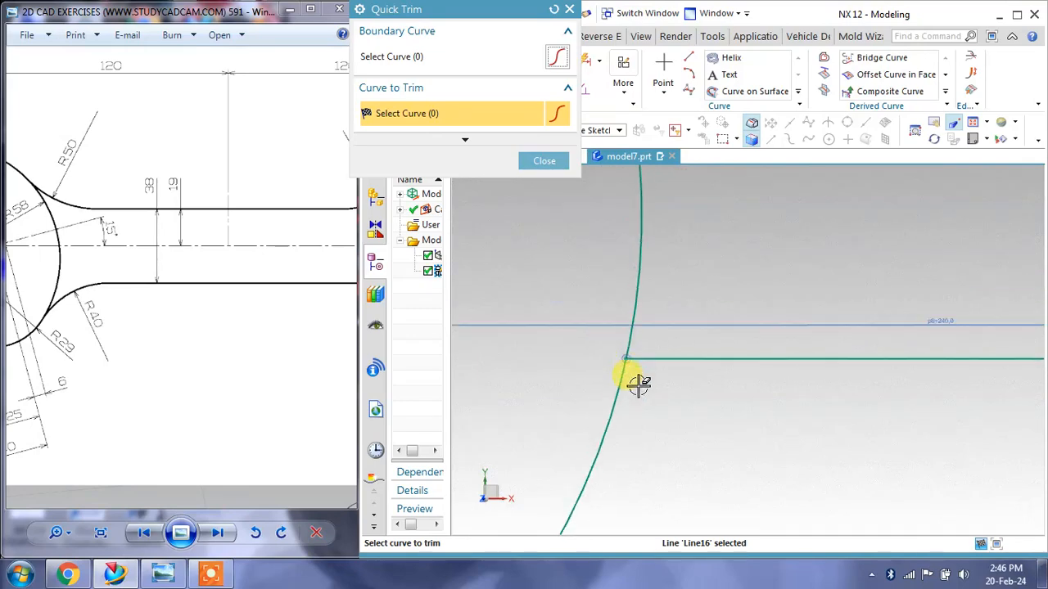
{"action": "scroll", "coordinate": [640, 391], "scroll_direction": "down", "scroll_amount": 2}
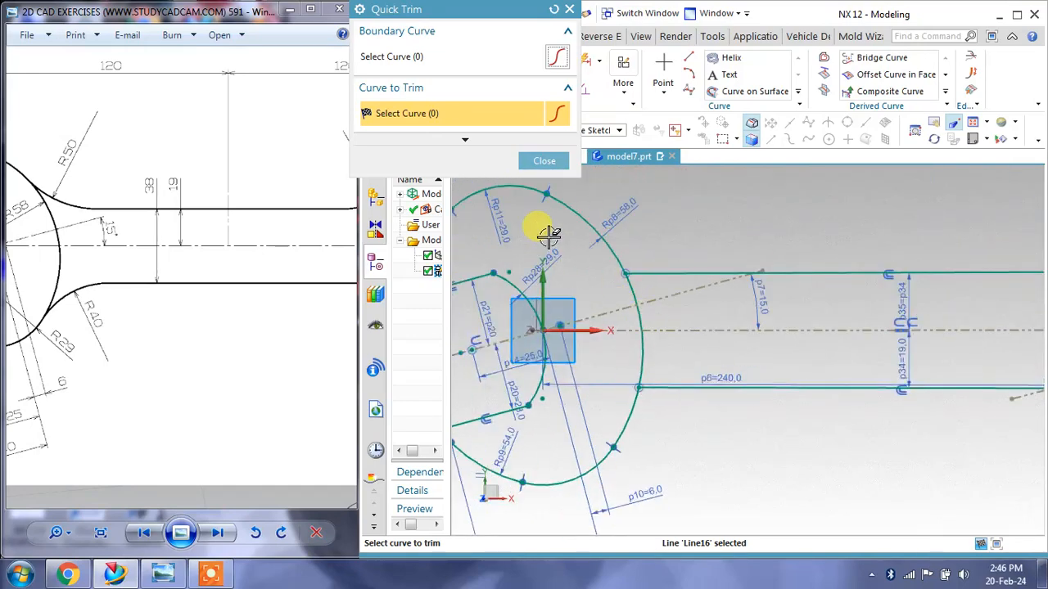
End the trimming, finish the sketch and view the whole spanner profile from different angles.
{"action": "left_click", "coordinate": [544, 162]}
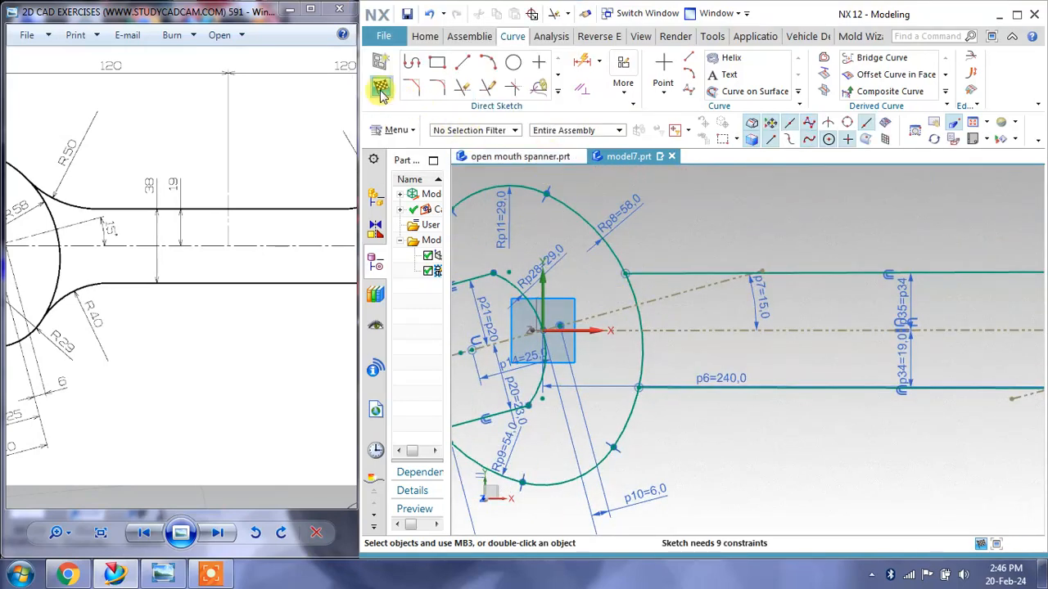
{"action": "left_click", "coordinate": [381, 92]}
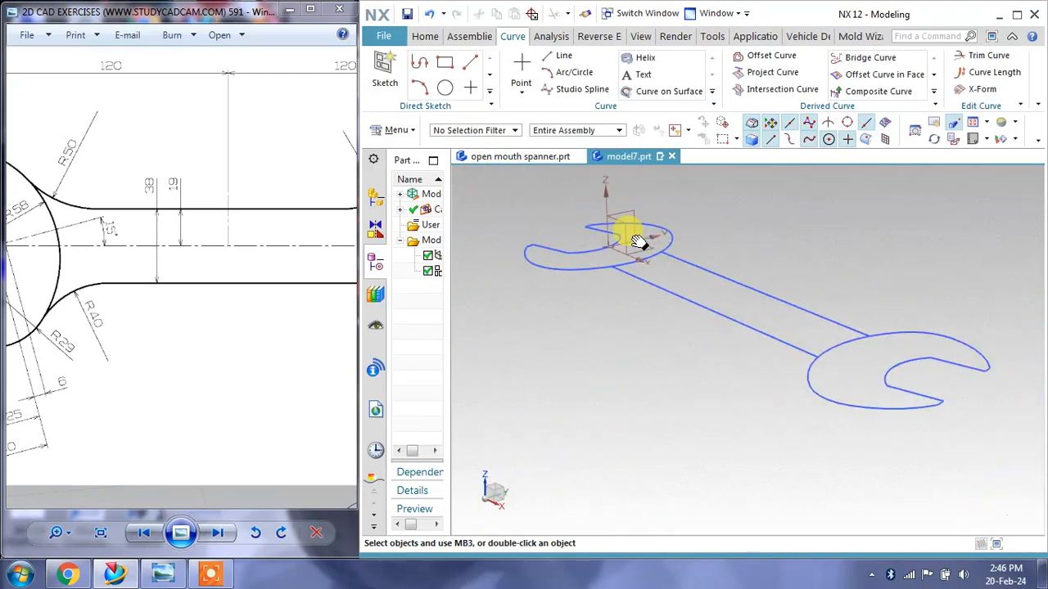
{"action": "middle_click_drag", "start_coordinate": [638, 243], "coordinate": [615, 294]}
{"action": "scroll", "coordinate": [743, 345], "scroll_direction": "up", "scroll_amount": 2}
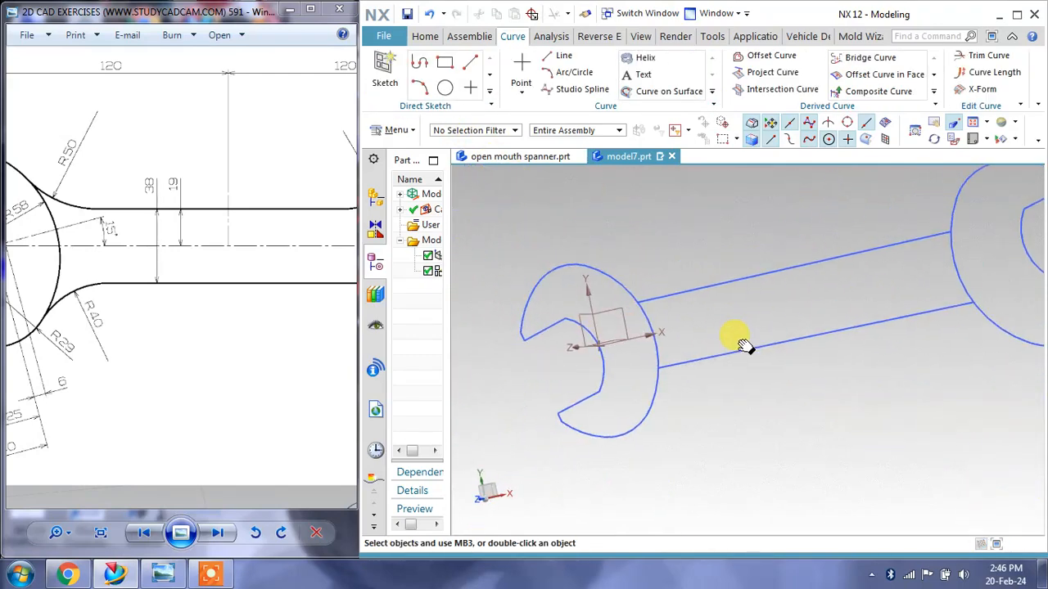
{"action": "mouse_move", "coordinate": [744, 344]}
{"action": "middle_mouse_down"}
{"action": "mouse_move", "coordinate": [678, 358]}
{"action": "mouse_move", "coordinate": [701, 297]}
{"action": "mouse_move", "coordinate": [692, 290]}
{"action": "middle_mouse_up"}
{"action": "scroll", "coordinate": [129, 368], "scroll_direction": "down", "scroll_amount": 3}
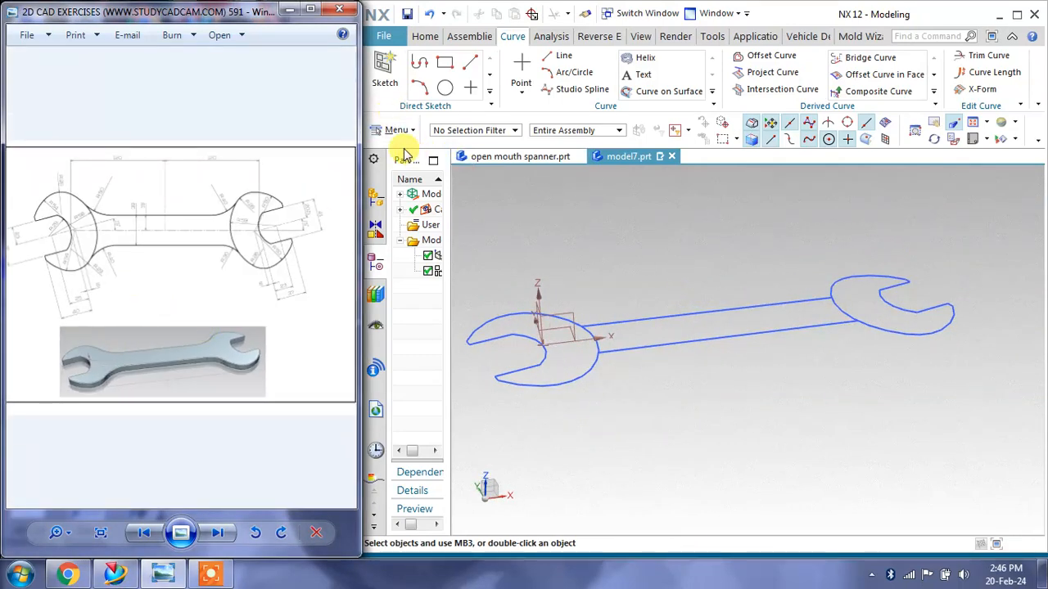
Extrude the left head, handle and right head regions of the spanner sketch together to a 10 mm thick solid.
{"action": "left_click", "coordinate": [397, 132]}
{"action": "left_click", "coordinate": [495, 209]}
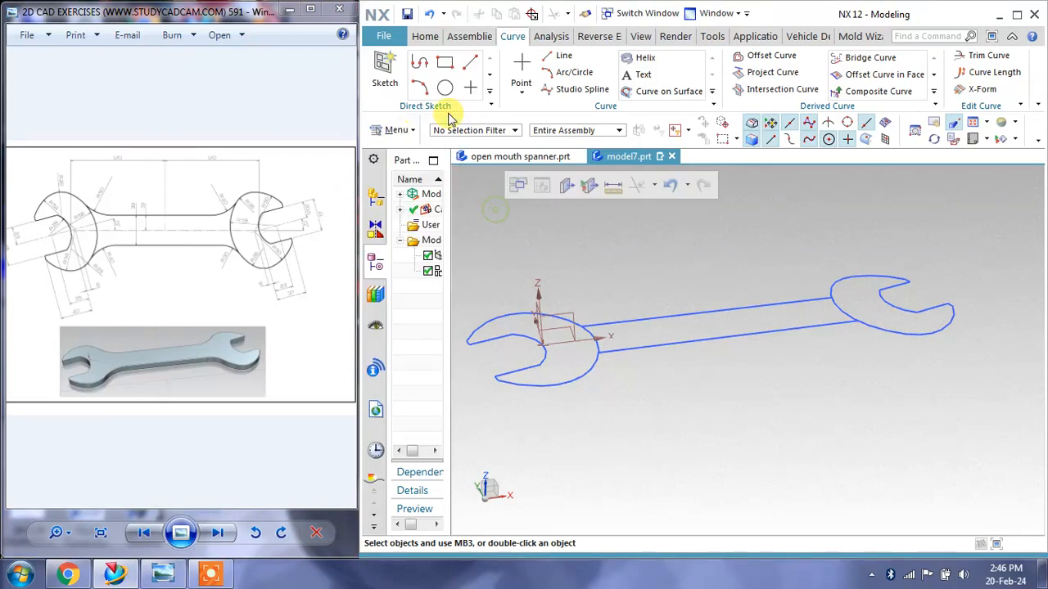
{"action": "left_click", "coordinate": [424, 36]}
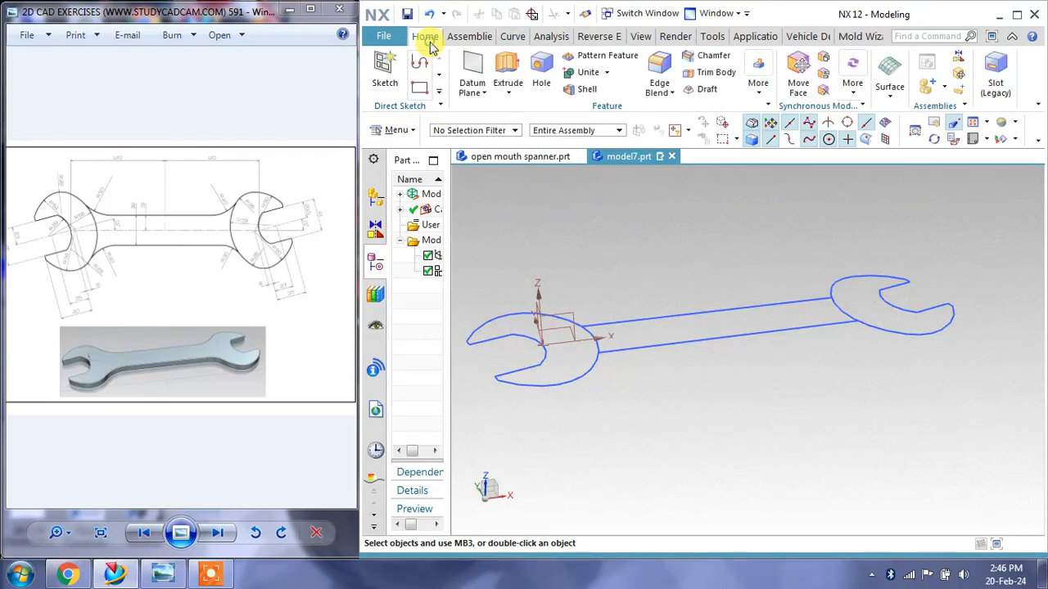
{"action": "left_click", "coordinate": [507, 72]}
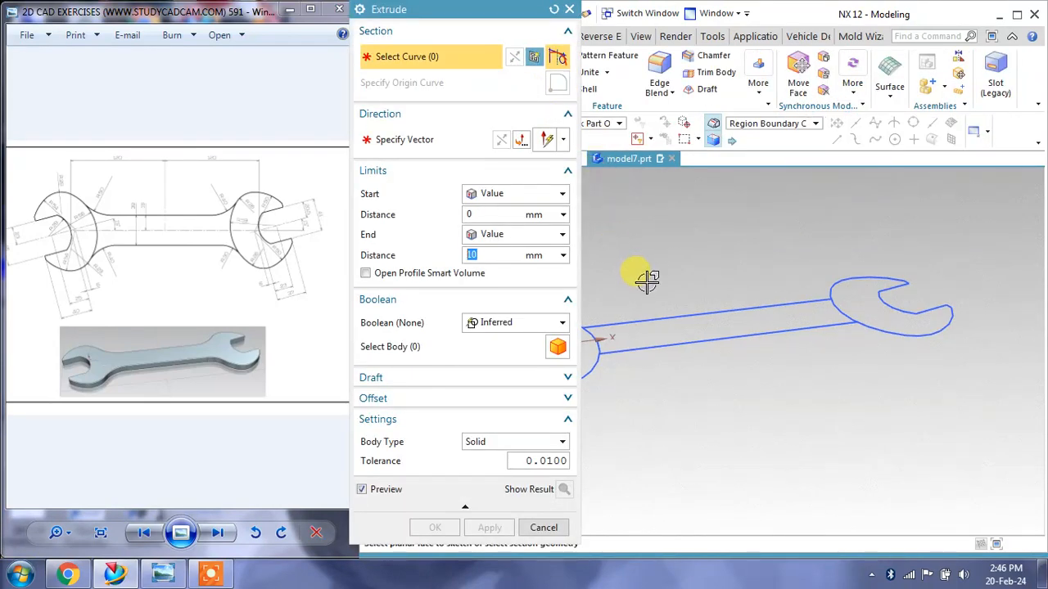
{"action": "middle_click_drag", "start_coordinate": [647, 282], "coordinate": [767, 285], "text": "shift"}
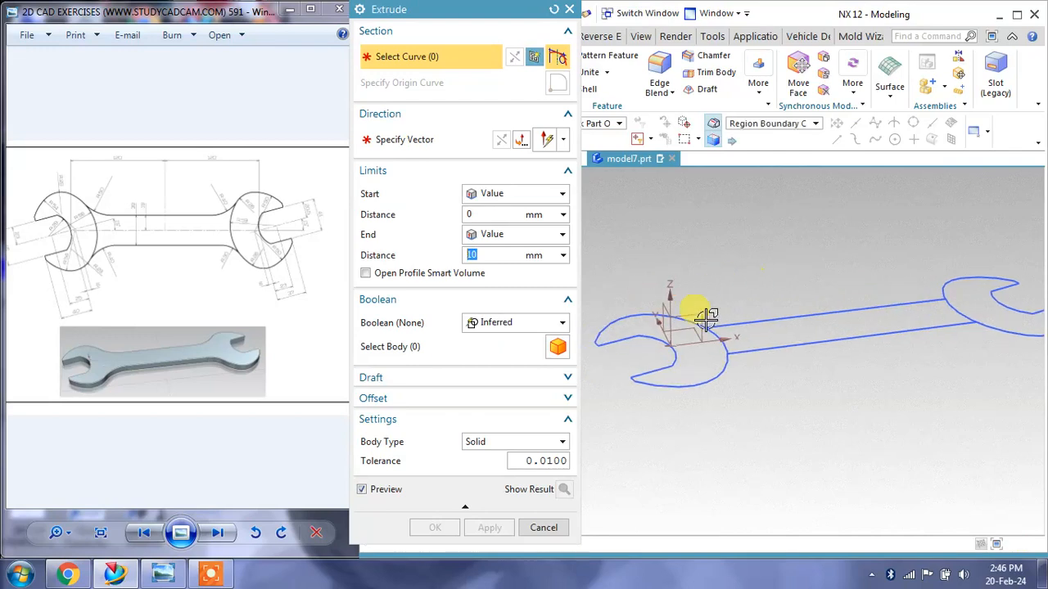
{"action": "left_click", "coordinate": [695, 370]}
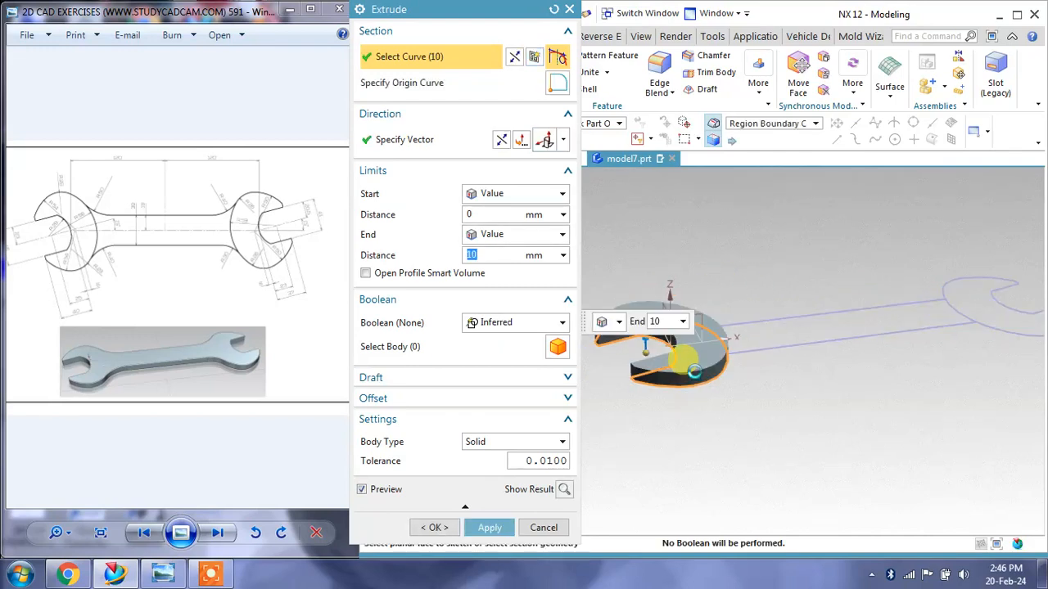
{"action": "left_click", "coordinate": [798, 330]}
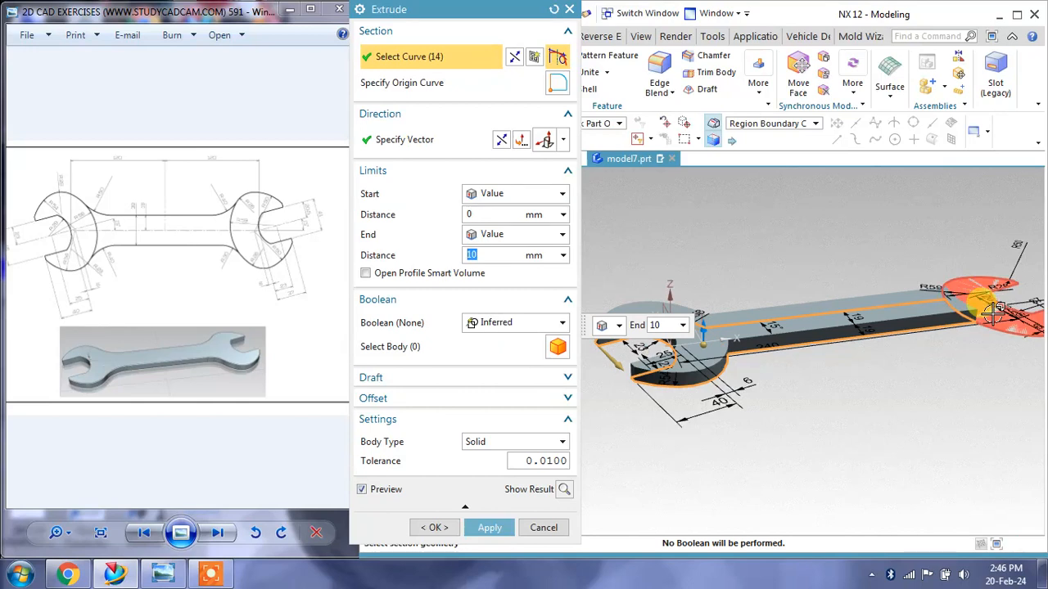
{"action": "left_click", "coordinate": [986, 314]}
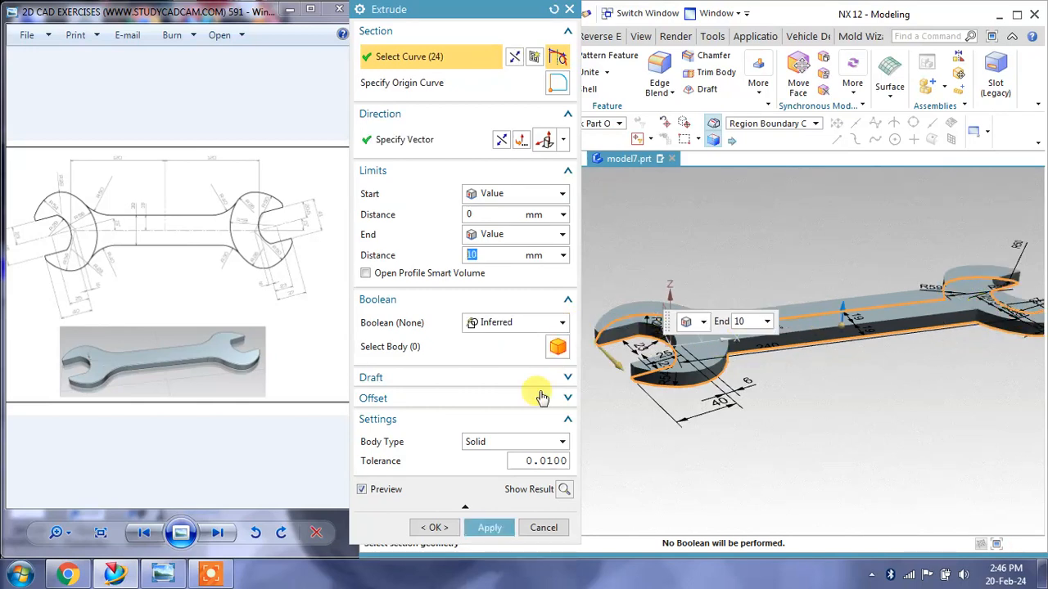
{"action": "left_click", "coordinate": [489, 528]}
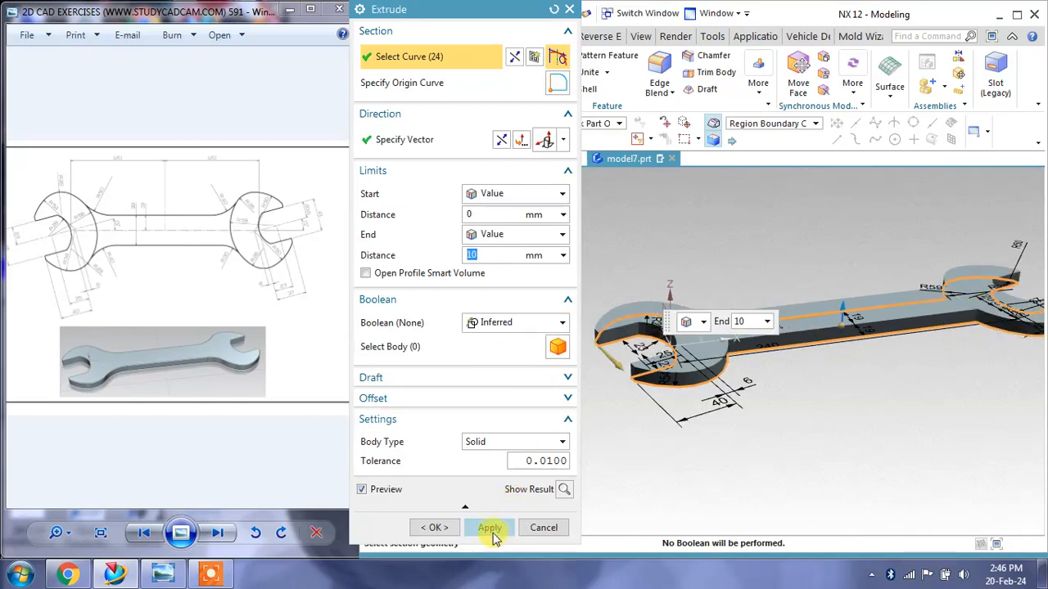
{"action": "left_click", "coordinate": [543, 528]}
Hide the profile sketch and display the solid spanner shaded with edges.
{"action": "left_click", "coordinate": [723, 378]}
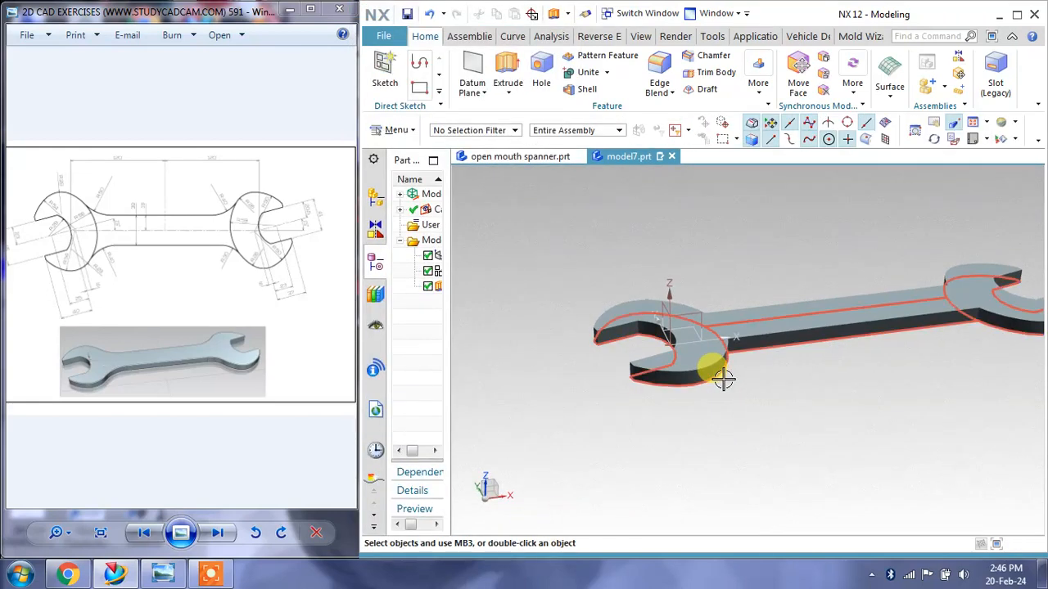
{"action": "left_click", "coordinate": [710, 403]}
{"action": "mouse_move", "coordinate": [651, 361]}
{"action": "middle_mouse_down"}
{"action": "mouse_move", "coordinate": [644, 385]}
{"action": "mouse_move", "coordinate": [636, 355]}
{"action": "middle_mouse_up"}
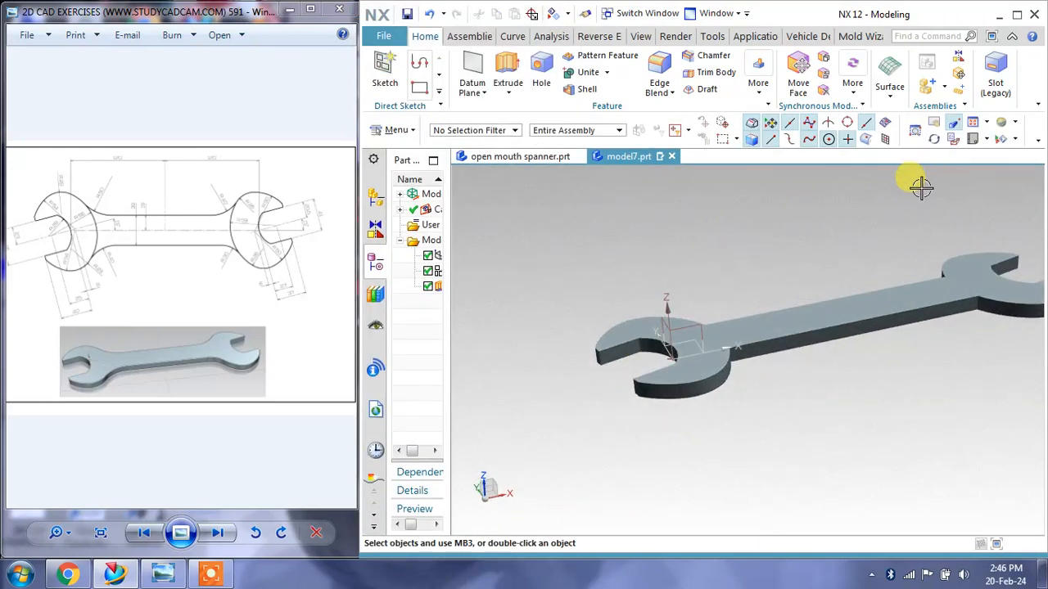
{"action": "right_click_drag", "start_coordinate": [819, 215], "coordinate": [814, 190]}
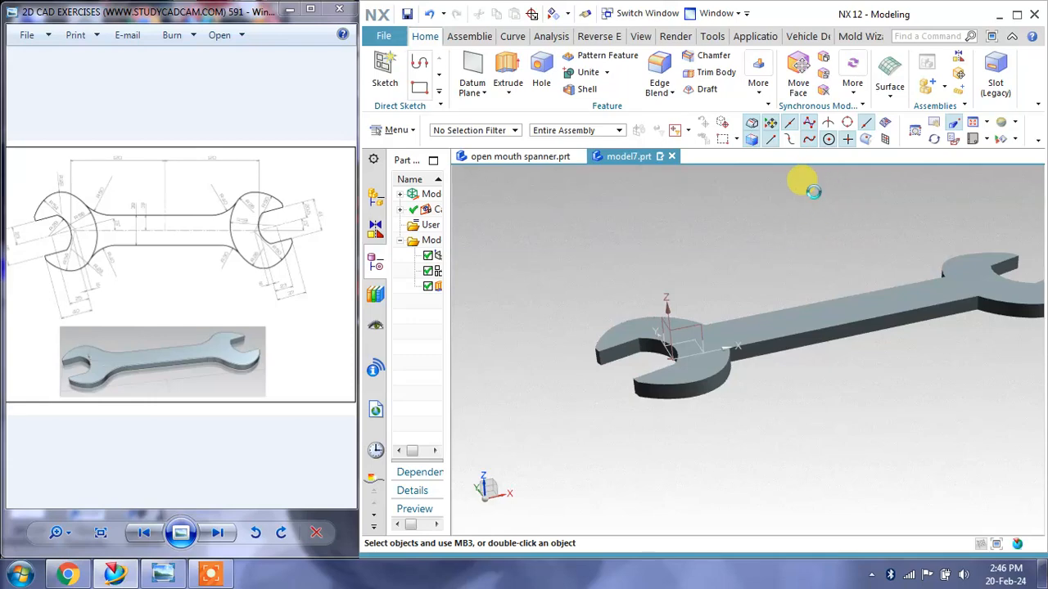
Start a circular 1 mm Edge Blend with the outer tip edges of the left head's two jaws.
{"action": "middle_click_drag", "start_coordinate": [762, 279], "coordinate": [720, 319], "text": "shift"}
{"action": "scroll", "coordinate": [697, 339], "scroll_direction": "up", "scroll_amount": 4}
{"action": "scroll", "coordinate": [661, 330], "scroll_direction": "up", "scroll_amount": 3}
{"action": "scroll", "coordinate": [690, 355], "scroll_direction": "down", "scroll_amount": 1}
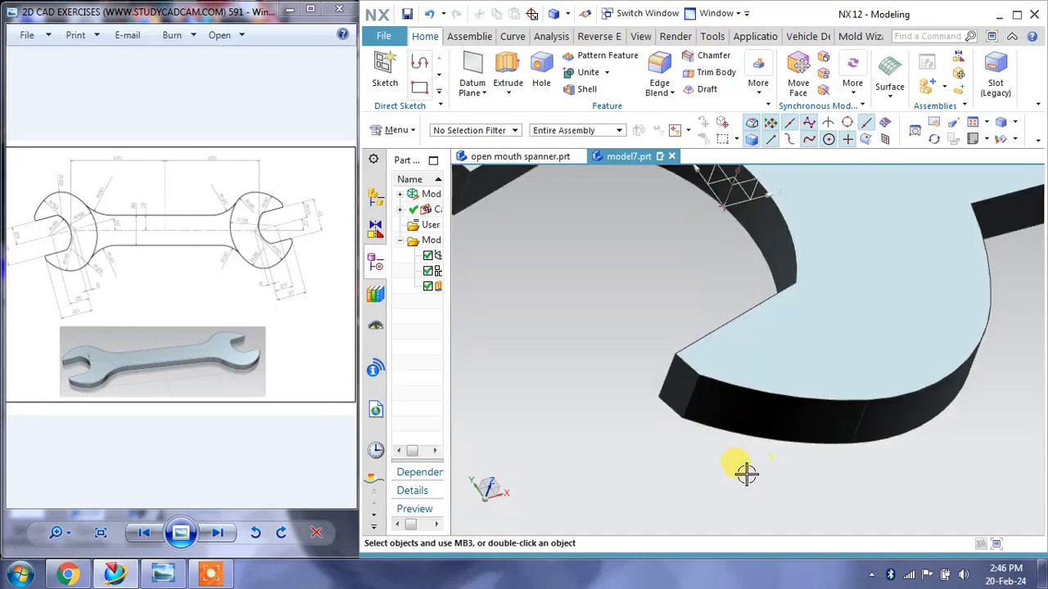
{"action": "scroll", "coordinate": [97, 223], "scroll_direction": "up", "scroll_amount": 1}
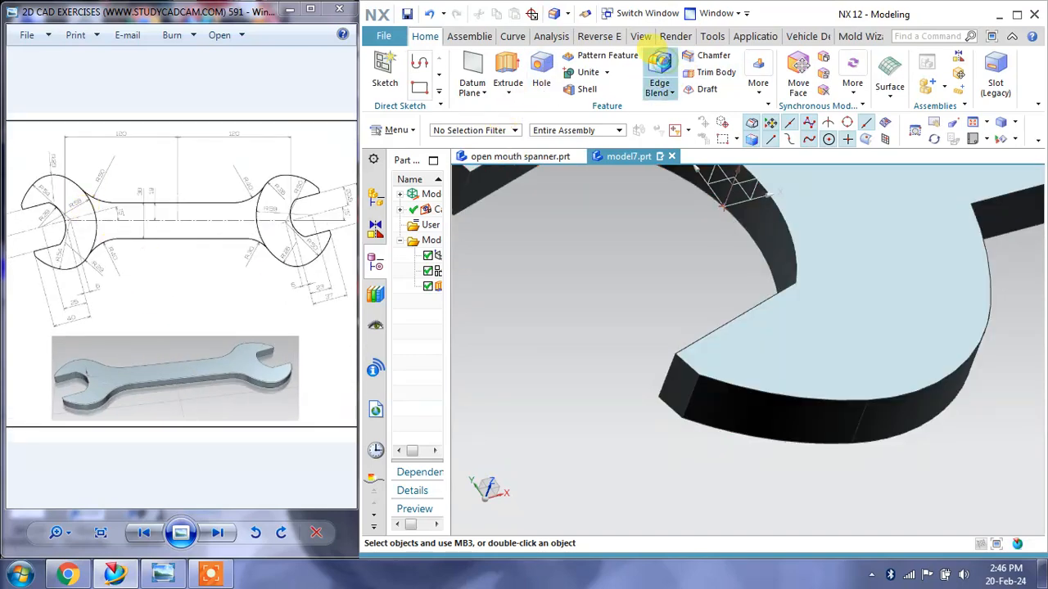
{"action": "left_click", "coordinate": [659, 67]}
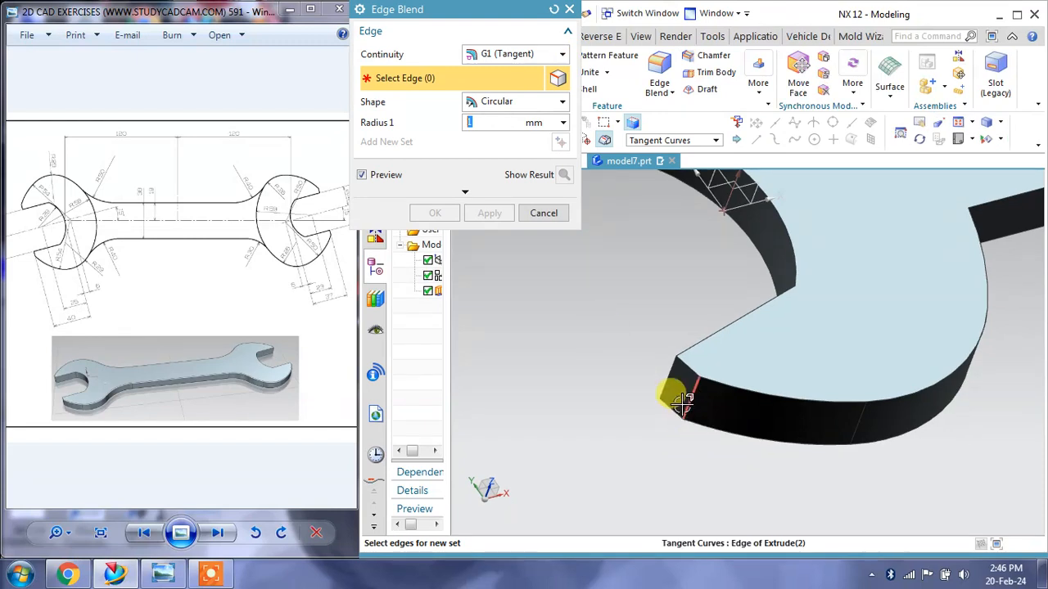
{"action": "left_click", "coordinate": [683, 401]}
{"action": "middle_click_drag", "start_coordinate": [683, 401], "coordinate": [773, 312]}
{"action": "left_click", "coordinate": [637, 350]}
Add the outer tip edges of the right head's two jaws and apply the 1 mm blend.
{"action": "scroll", "coordinate": [800, 341], "scroll_direction": "up", "scroll_amount": 10}
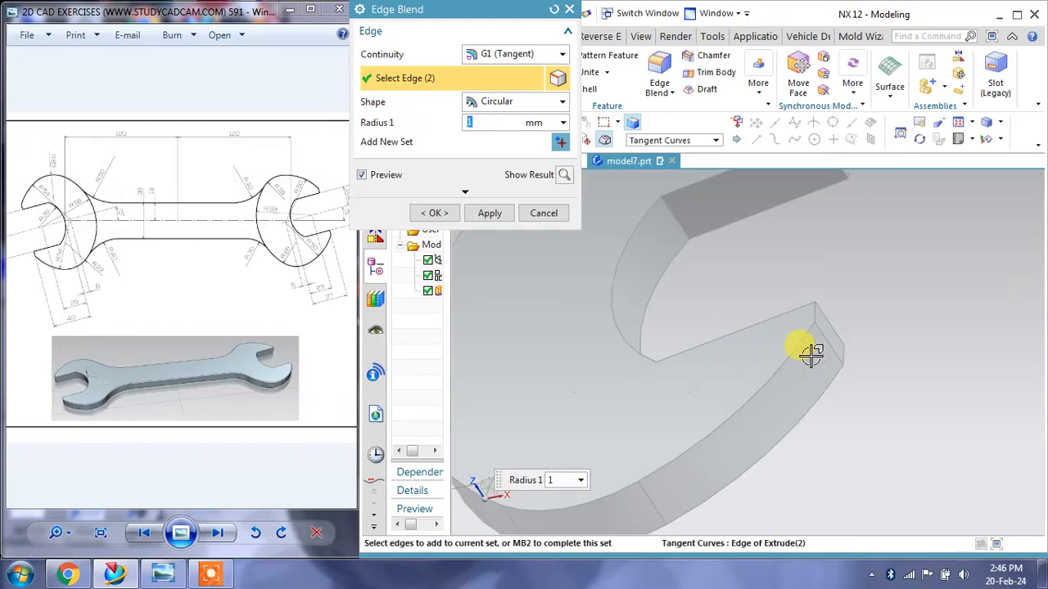
{"action": "left_click", "coordinate": [831, 342]}
{"action": "scroll", "coordinate": [846, 362], "scroll_direction": "down", "scroll_amount": 3}
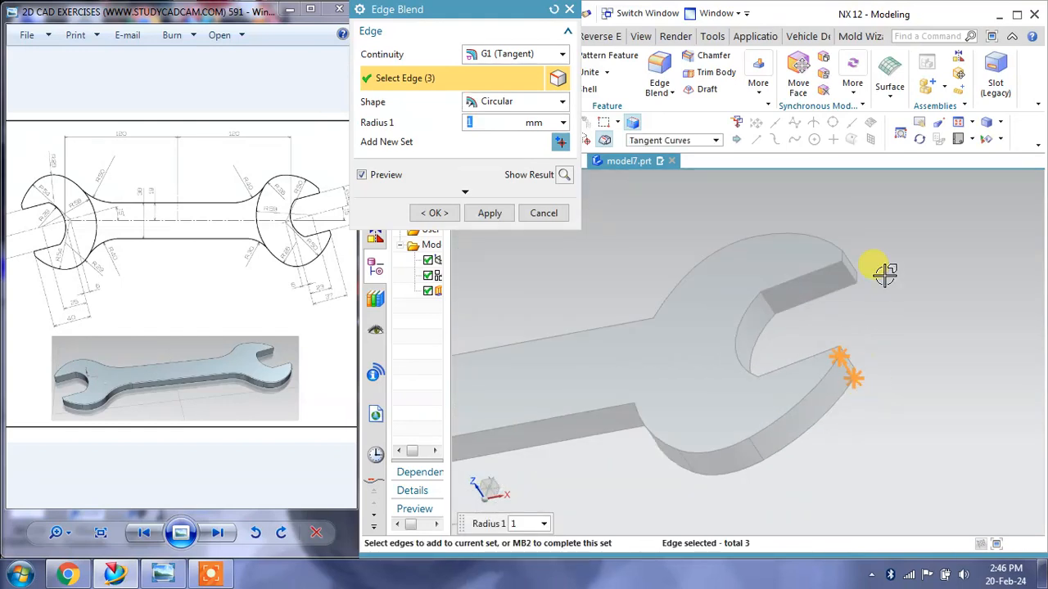
{"action": "middle_click_drag", "start_coordinate": [884, 273], "coordinate": [866, 266]}
{"action": "scroll", "coordinate": [818, 275], "scroll_direction": "up", "scroll_amount": 3}
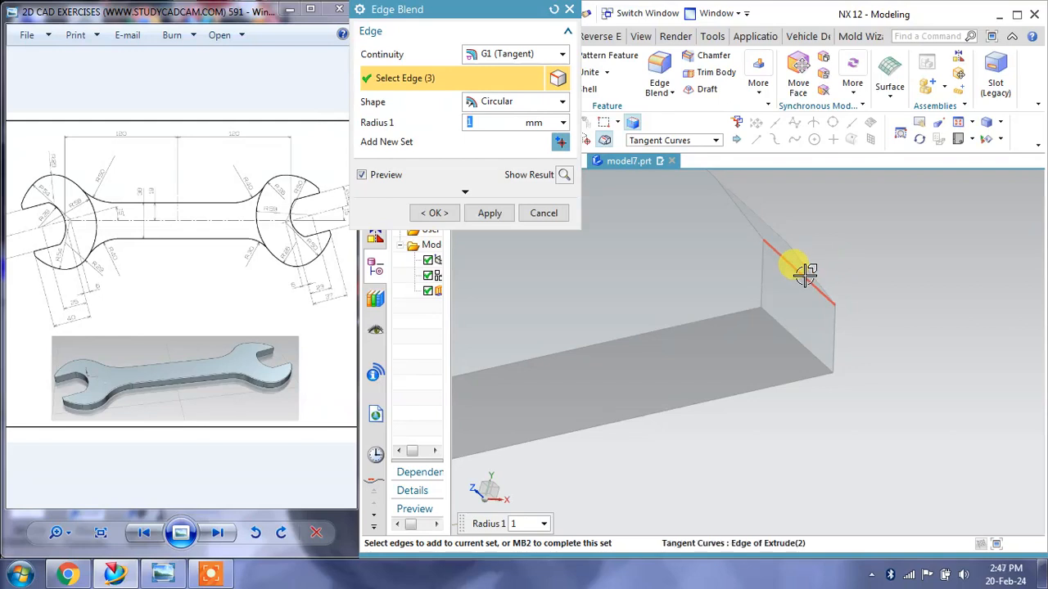
{"action": "left_click", "coordinate": [805, 275]}
{"action": "scroll", "coordinate": [806, 287], "scroll_direction": "down", "scroll_amount": 3}
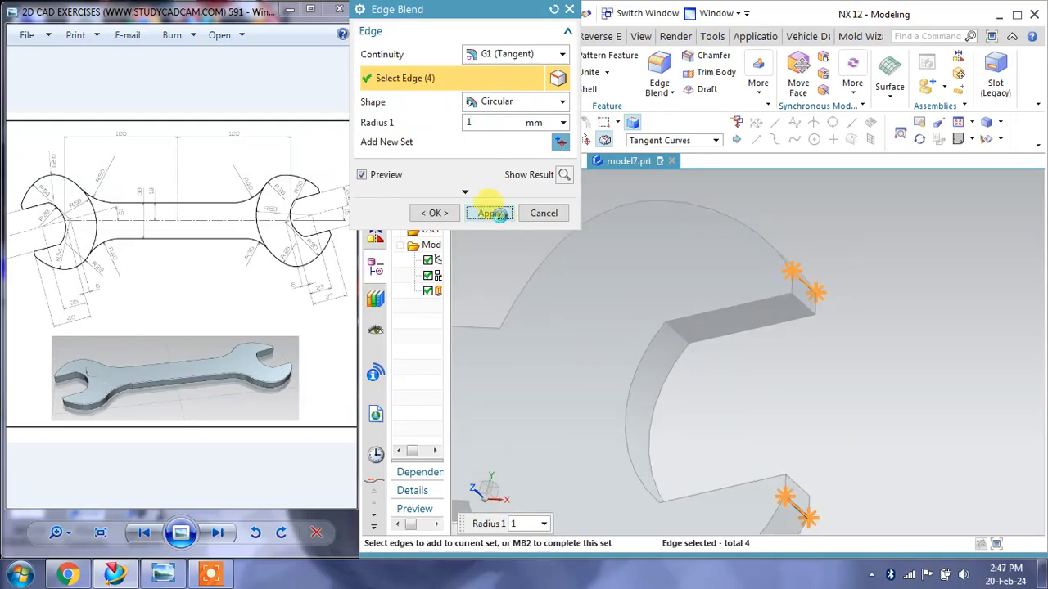
{"action": "left_click", "coordinate": [491, 213]}
Choose the two corner edges where the handle meets the left head for another 1 mm blend.
{"action": "scroll", "coordinate": [737, 350], "scroll_direction": "down", "scroll_amount": 3}
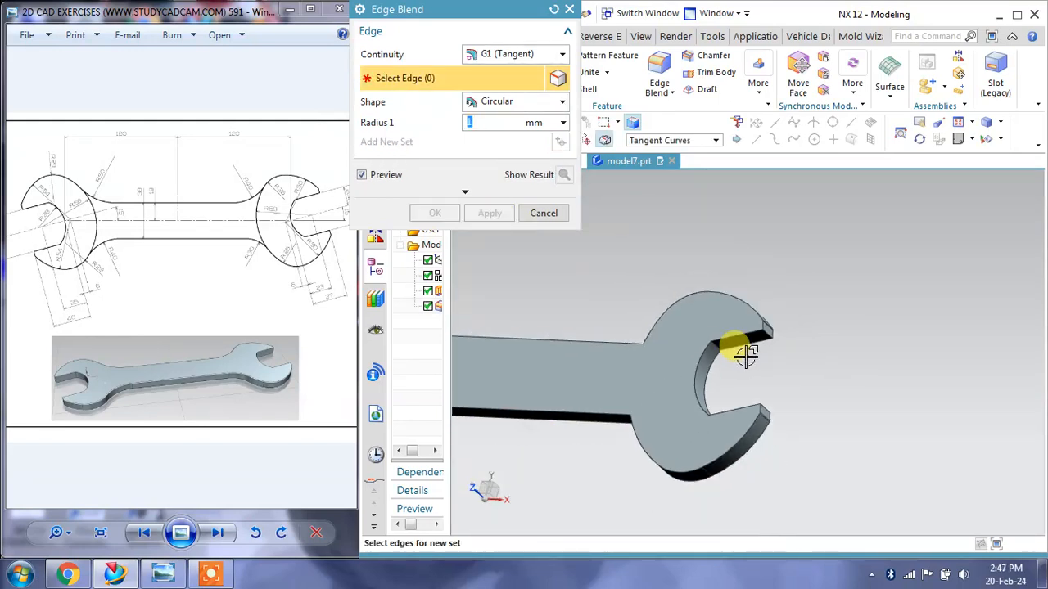
{"action": "middle_click_drag", "start_coordinate": [745, 354], "coordinate": [870, 347]}
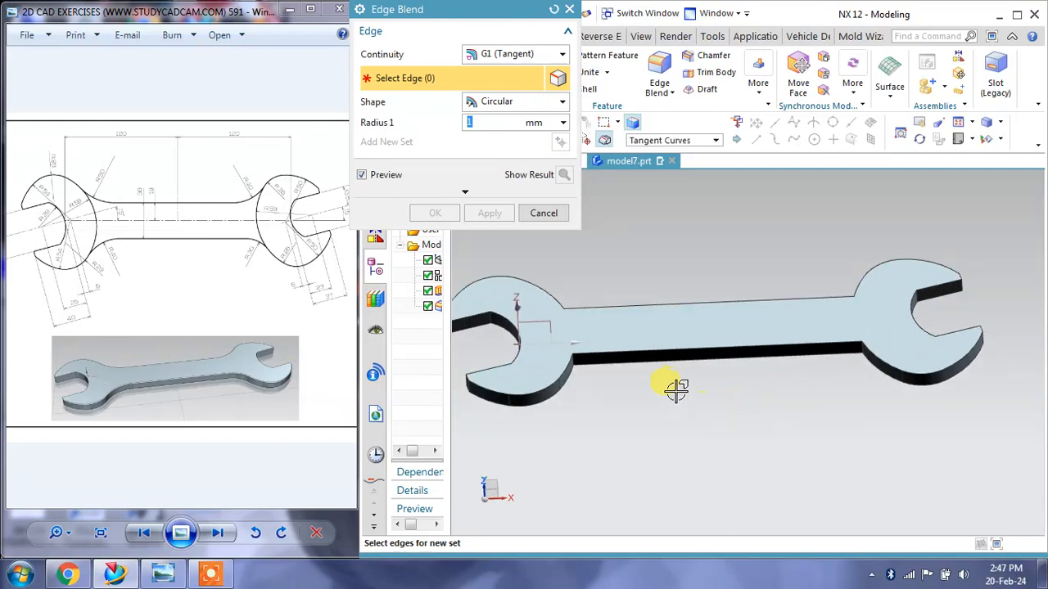
{"action": "middle_click_drag", "start_coordinate": [676, 391], "coordinate": [591, 416]}
{"action": "scroll", "coordinate": [562, 346], "scroll_direction": "up", "scroll_amount": 5}
{"action": "left_click", "coordinate": [547, 336]}
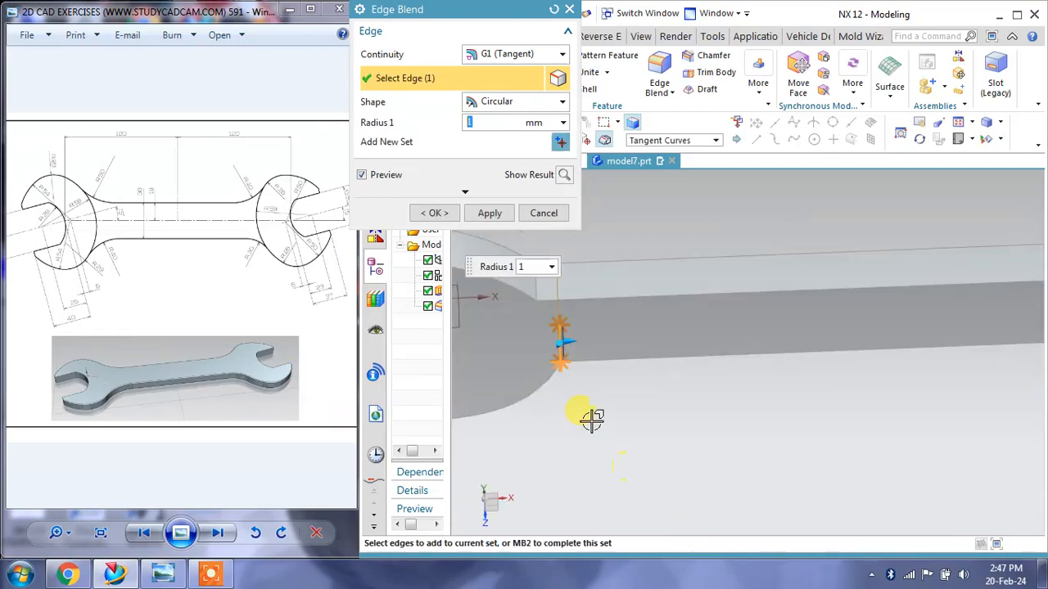
{"action": "left_click", "coordinate": [541, 288]}
Include the two corner edges where the handle meets the right head and apply the 1 mm blend.
{"action": "scroll", "coordinate": [565, 369], "scroll_direction": "down", "scroll_amount": 5}
{"action": "scroll", "coordinate": [840, 314], "scroll_direction": "up", "scroll_amount": 5}
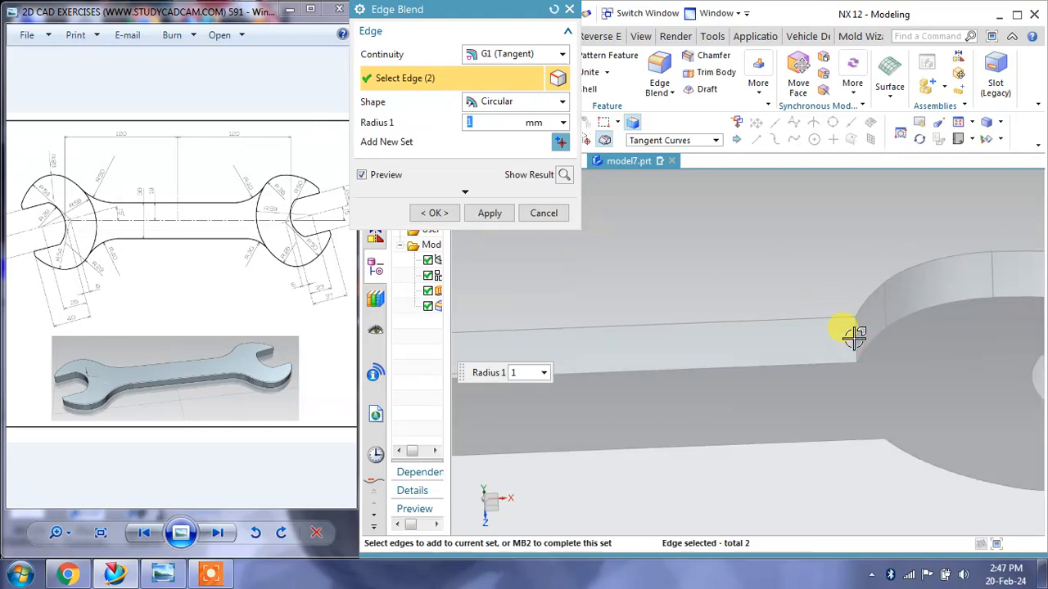
{"action": "left_click", "coordinate": [854, 337]}
{"action": "middle_click_drag", "start_coordinate": [842, 351], "coordinate": [870, 418]}
{"action": "left_click", "coordinate": [876, 389]}
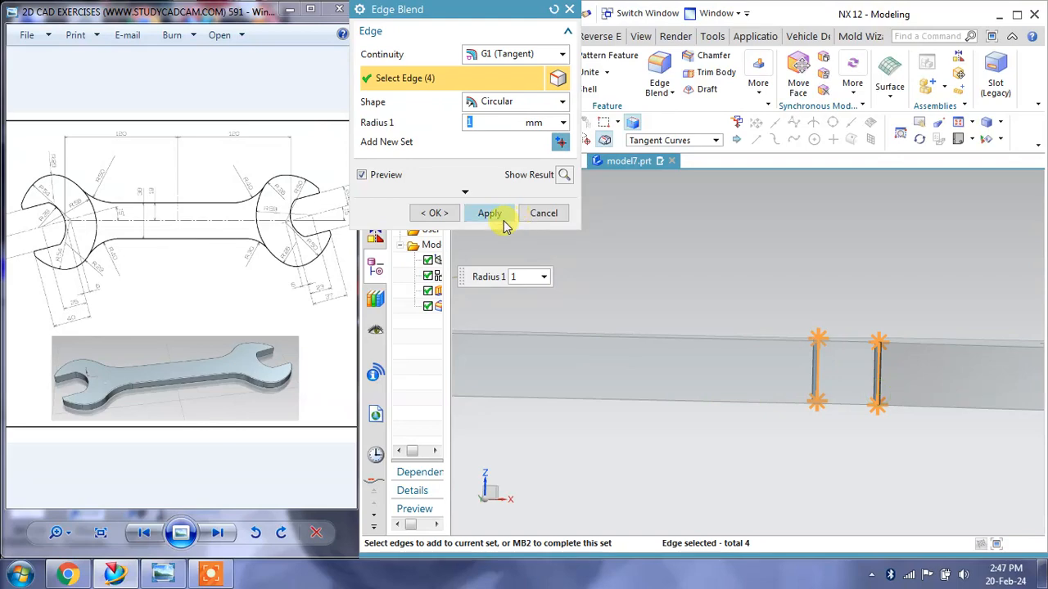
{"action": "left_click", "coordinate": [499, 218]}
{"action": "left_click", "coordinate": [543, 212]}
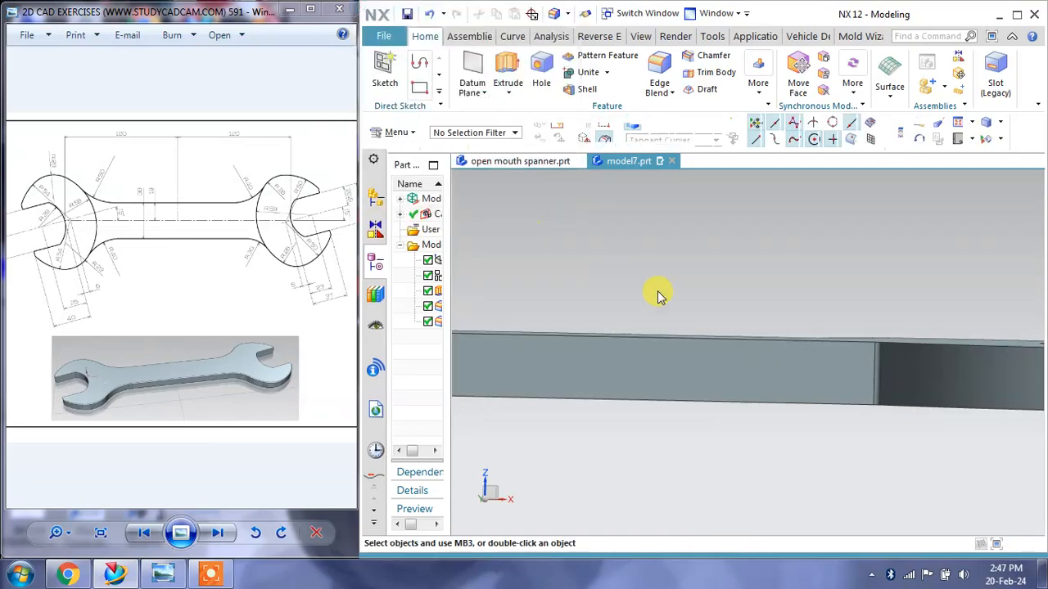
Round the outer contour edges of the spanner's upper and lower faces along both sides with a 1 mm blend.
{"action": "middle_click_drag", "start_coordinate": [658, 294], "coordinate": [849, 393]}
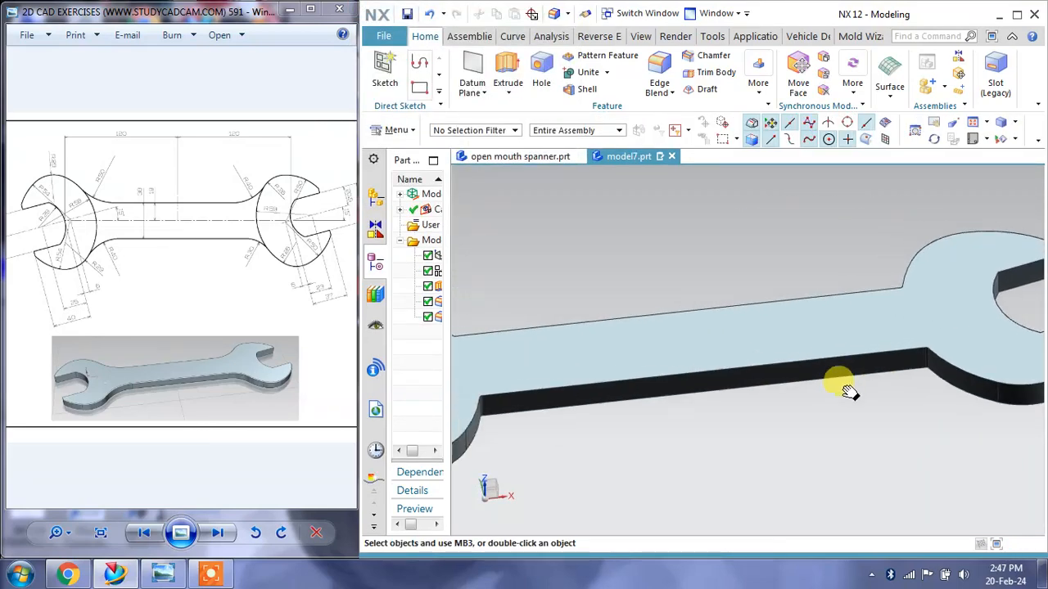
{"action": "scroll", "coordinate": [752, 378], "scroll_direction": "down", "scroll_amount": 1}
{"action": "middle_click_drag", "start_coordinate": [545, 243], "coordinate": [714, 248], "text": "shift"}
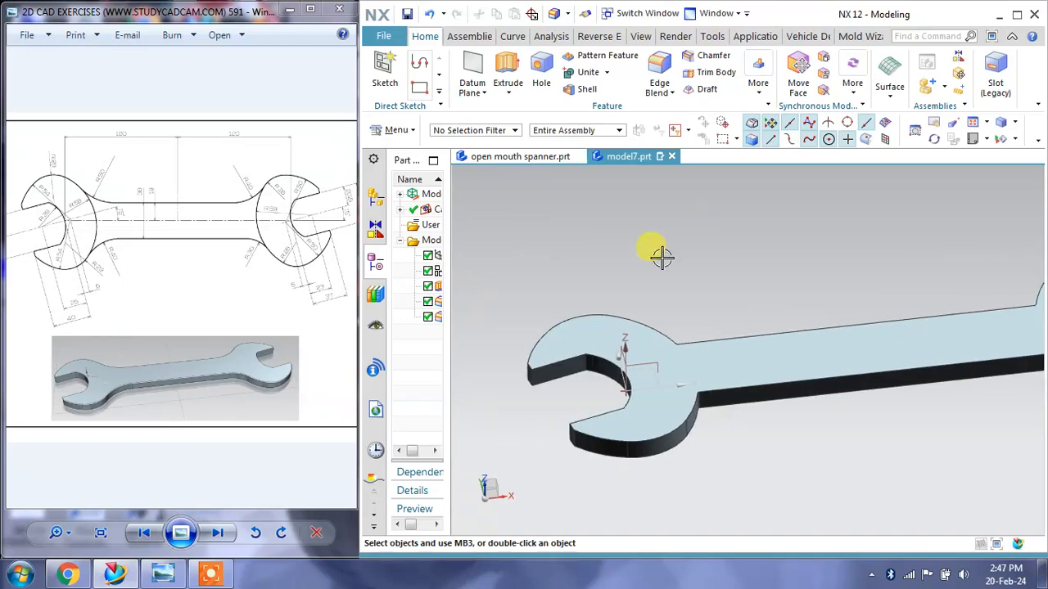
{"action": "left_click", "coordinate": [615, 312]}
{"action": "key", "text": "Escape"}
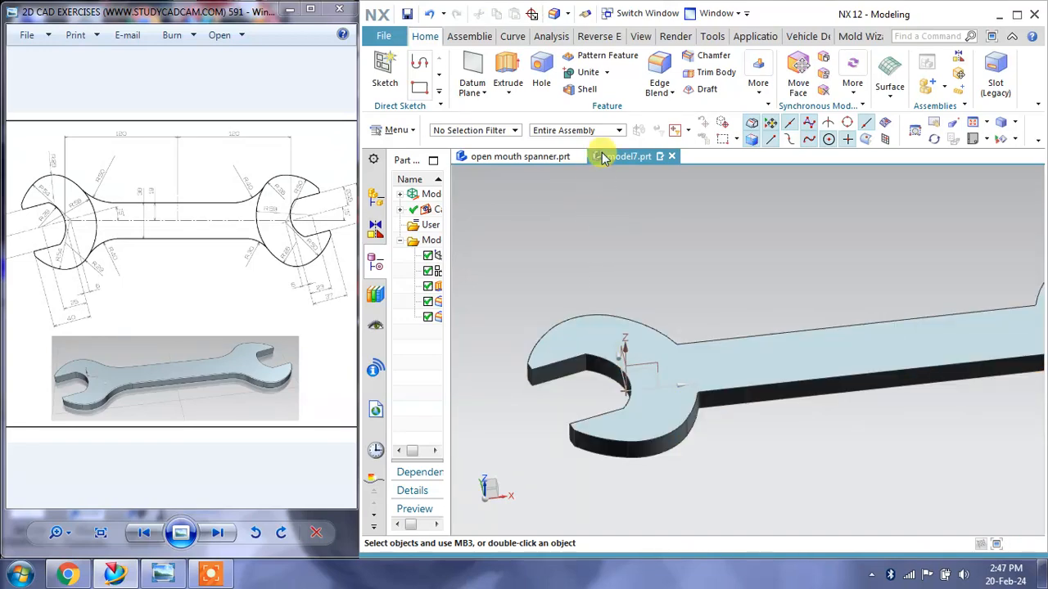
{"action": "left_click", "coordinate": [659, 78]}
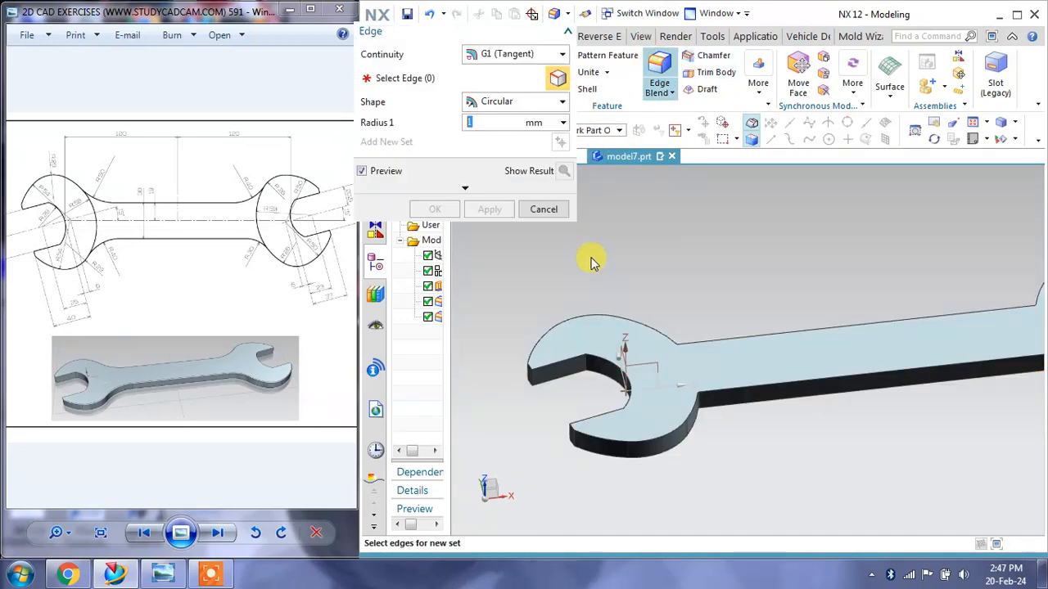
{"action": "left_click", "coordinate": [582, 303]}
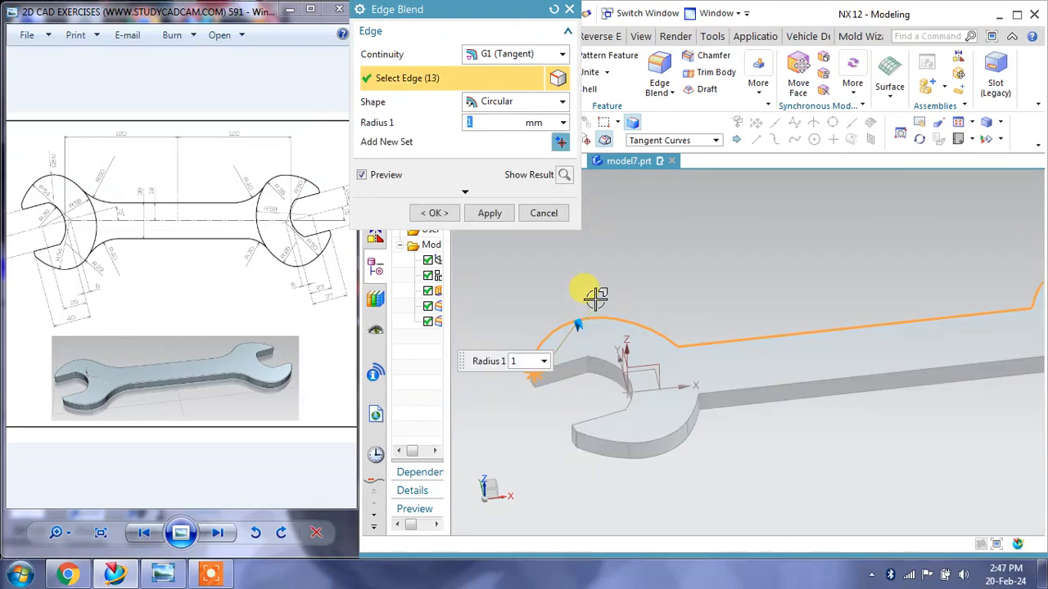
{"action": "left_click", "coordinate": [690, 414]}
{"action": "left_click", "coordinate": [663, 459]}
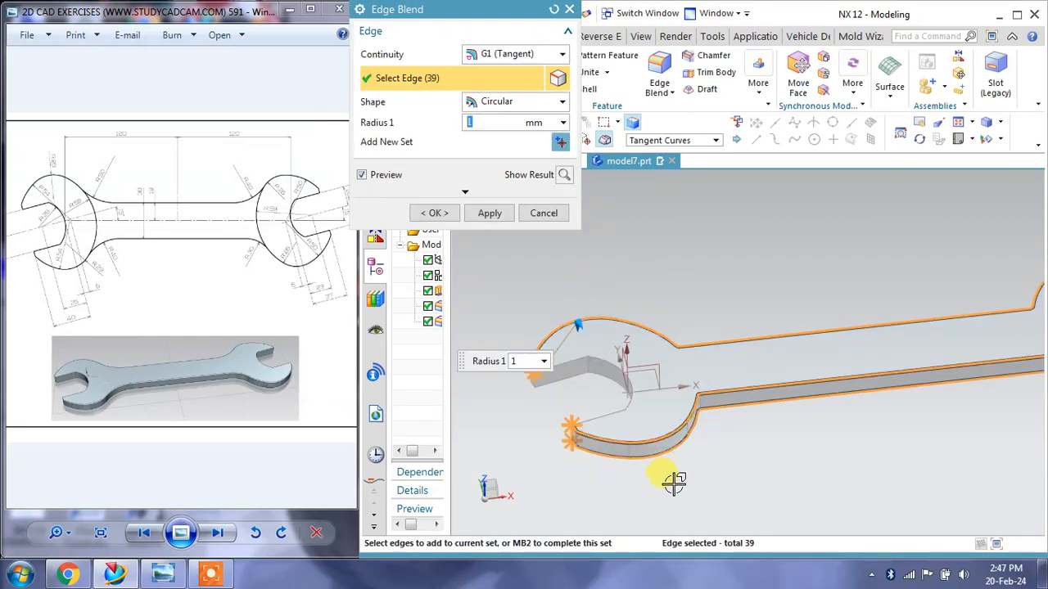
{"action": "middle_click_drag", "start_coordinate": [581, 394], "coordinate": [606, 356]}
{"action": "left_click", "coordinate": [603, 358]}
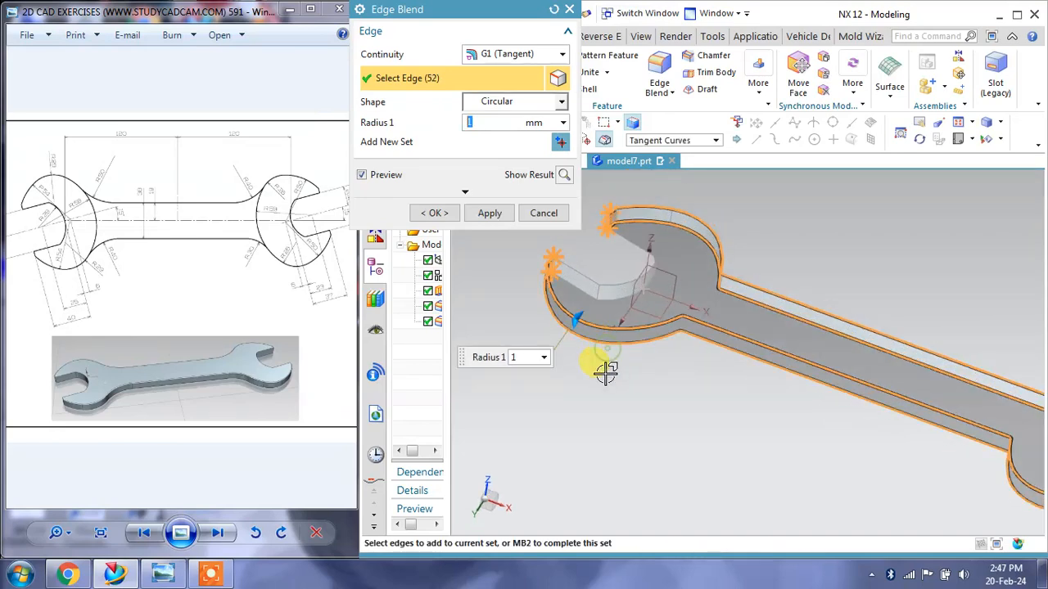
{"action": "left_click", "coordinate": [488, 214]}
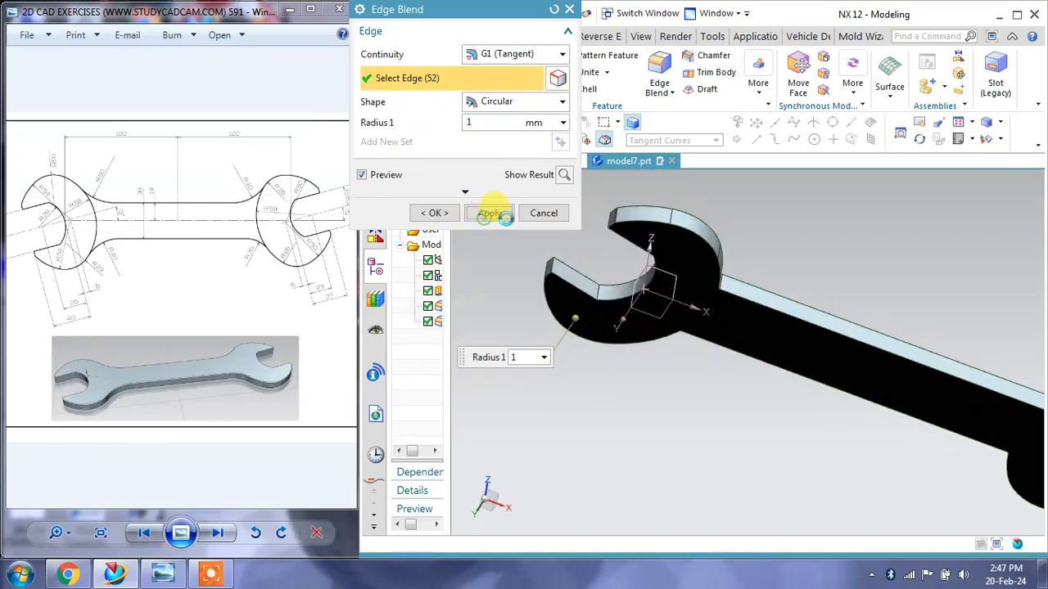
{"action": "left_click", "coordinate": [542, 213]}
Compare the blended spanner with the reference drawing, looking at the transitions between the handle and both heads.
{"action": "mouse_move", "coordinate": [694, 233]}
{"action": "middle_mouse_down"}
{"action": "mouse_move", "coordinate": [739, 273]}
{"action": "mouse_move", "coordinate": [741, 284]}
{"action": "mouse_move", "coordinate": [712, 296]}
{"action": "mouse_move", "coordinate": [708, 328]}
{"action": "mouse_move", "coordinate": [732, 308]}
{"action": "mouse_move", "coordinate": [709, 308]}
{"action": "mouse_move", "coordinate": [717, 322]}
{"action": "middle_mouse_up"}
{"action": "scroll", "coordinate": [651, 299], "scroll_direction": "down", "scroll_amount": 2}
{"action": "left_click_drag", "start_coordinate": [72, 221], "coordinate": [102, 221]}
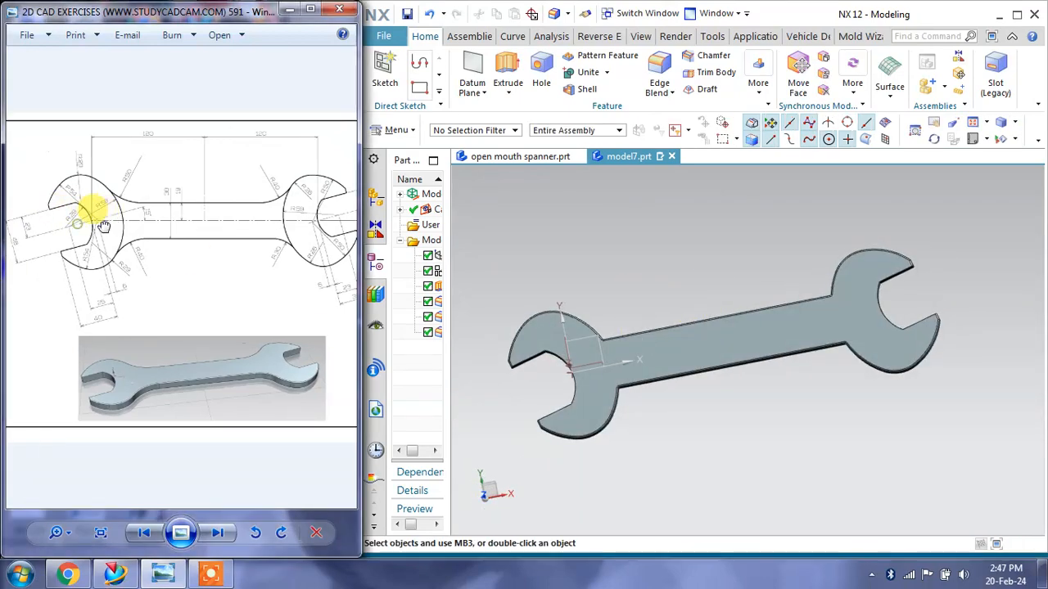
{"action": "mouse_move", "coordinate": [680, 294]}
{"action": "middle_mouse_down"}
{"action": "mouse_move", "coordinate": [664, 290]}
{"action": "mouse_move", "coordinate": [681, 290]}
{"action": "mouse_move", "coordinate": [677, 300]}
{"action": "middle_mouse_up"}
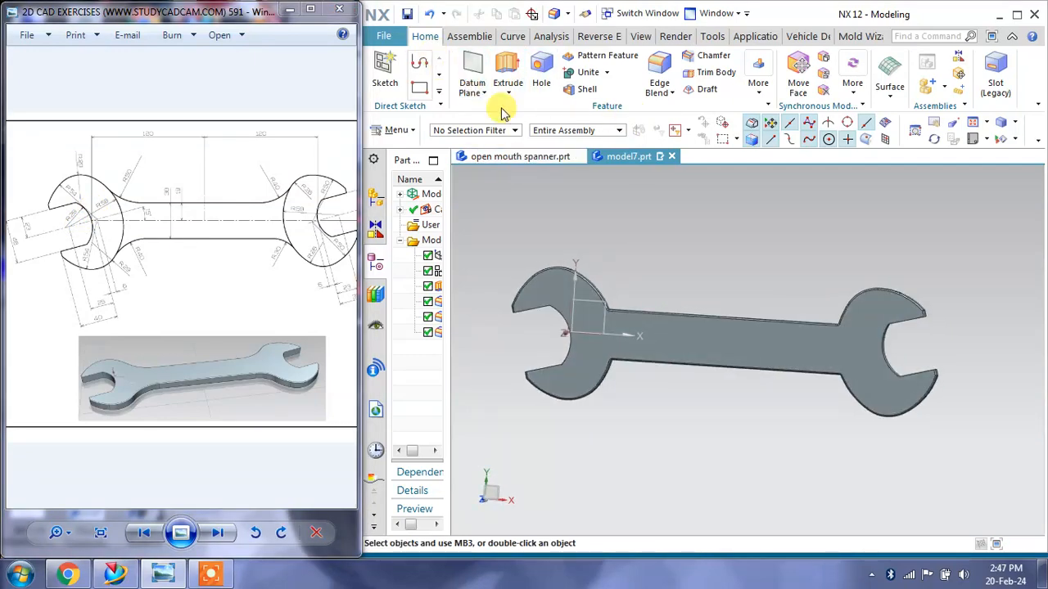
{"action": "left_click", "coordinate": [470, 37]}
{"action": "left_click", "coordinate": [512, 37]}
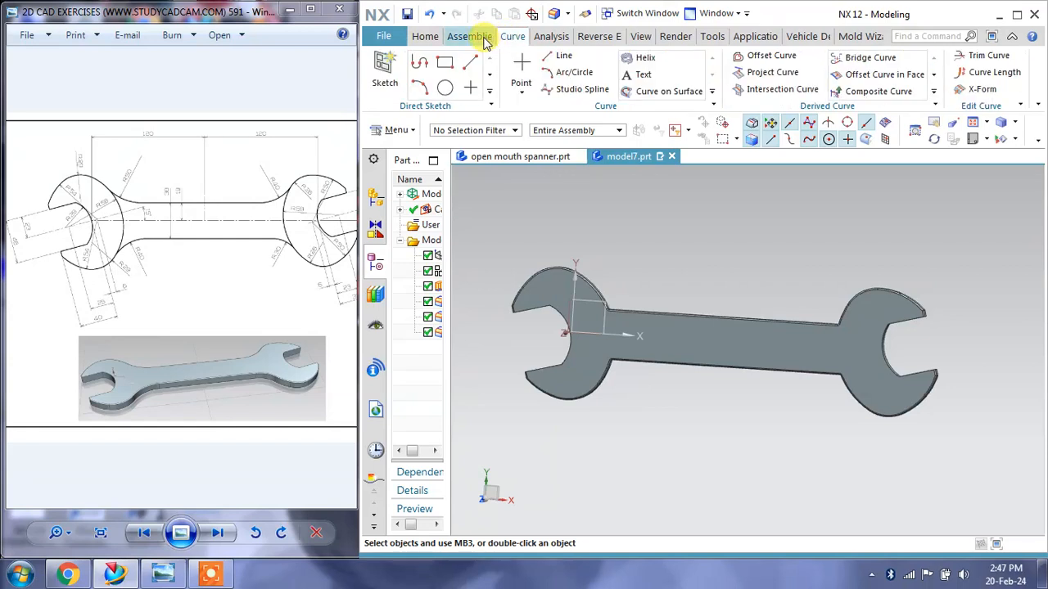
Examine the rounded spanner from several angles with its full feature history shown, against the enlarged left head dimensions in the reference drawing.
{"action": "middle_click_drag", "start_coordinate": [683, 354], "coordinate": [741, 406]}
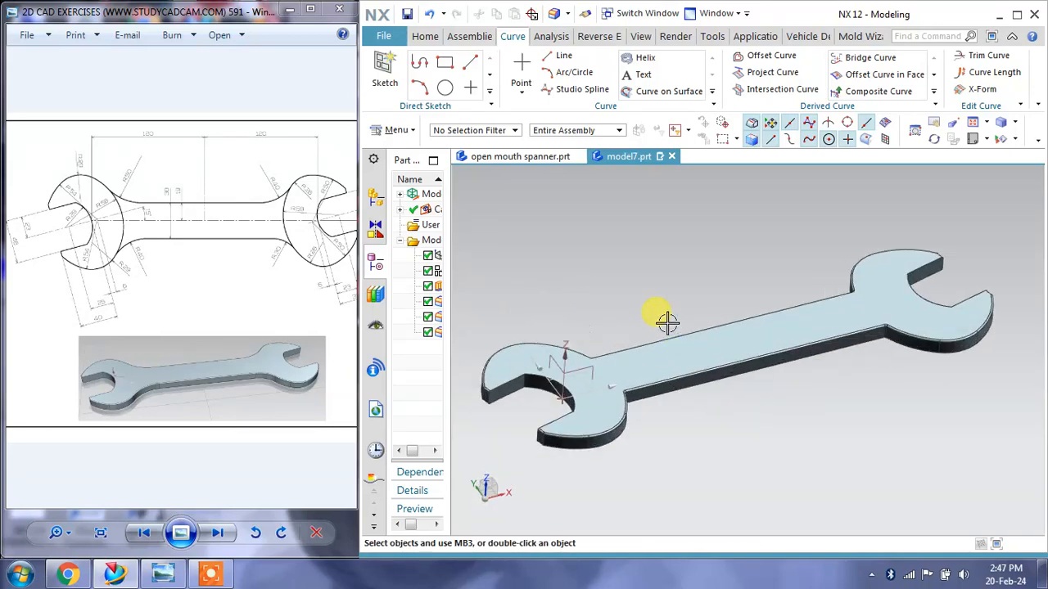
{"action": "scroll", "coordinate": [720, 377], "scroll_direction": "up", "scroll_amount": 1}
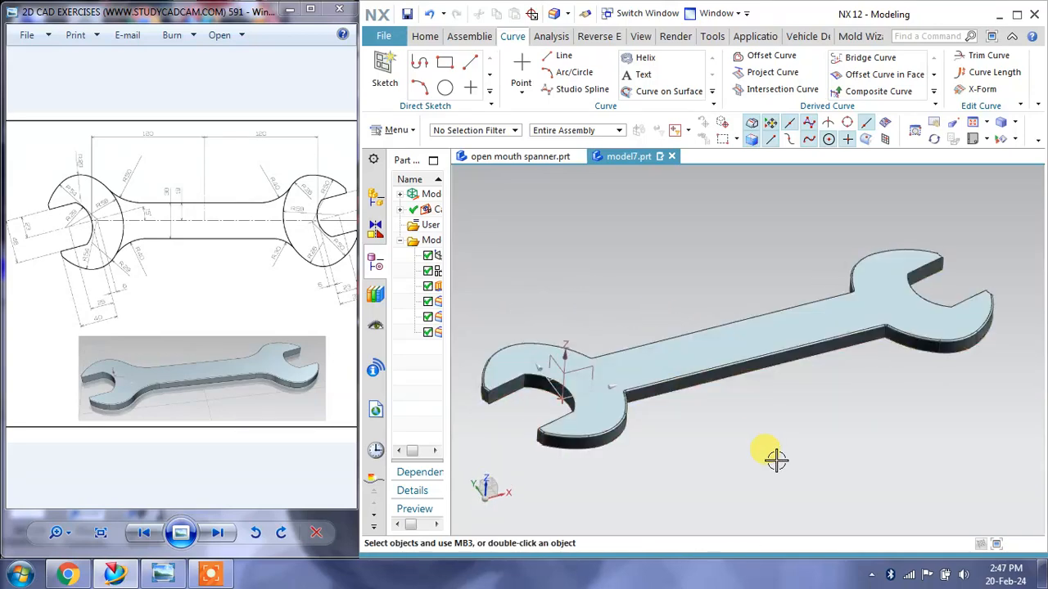
{"action": "middle_click_drag", "start_coordinate": [841, 412], "coordinate": [605, 334]}
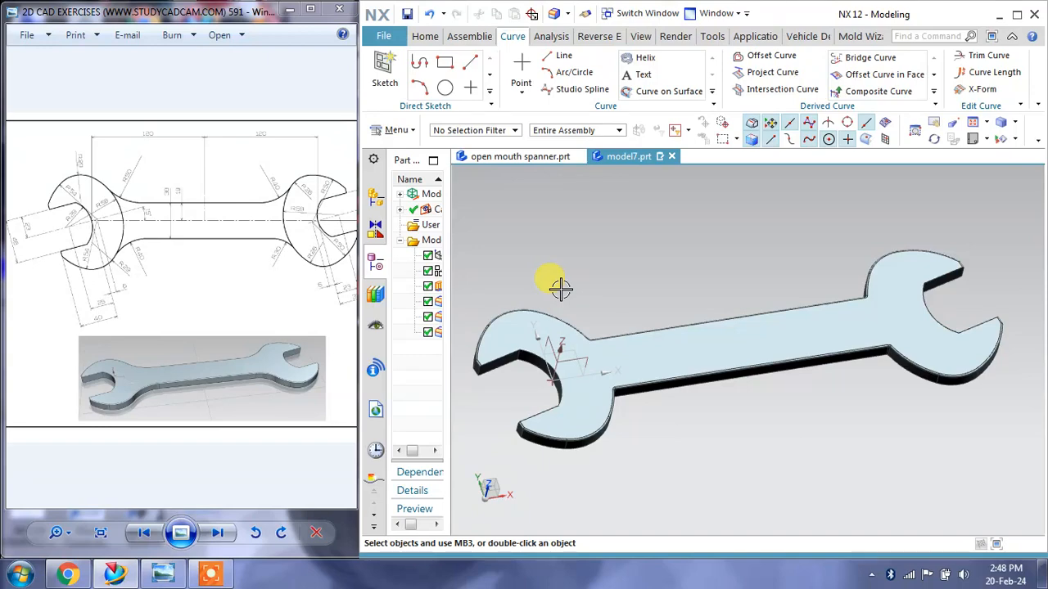
{"action": "middle_click_drag", "start_coordinate": [661, 422], "coordinate": [464, 366]}
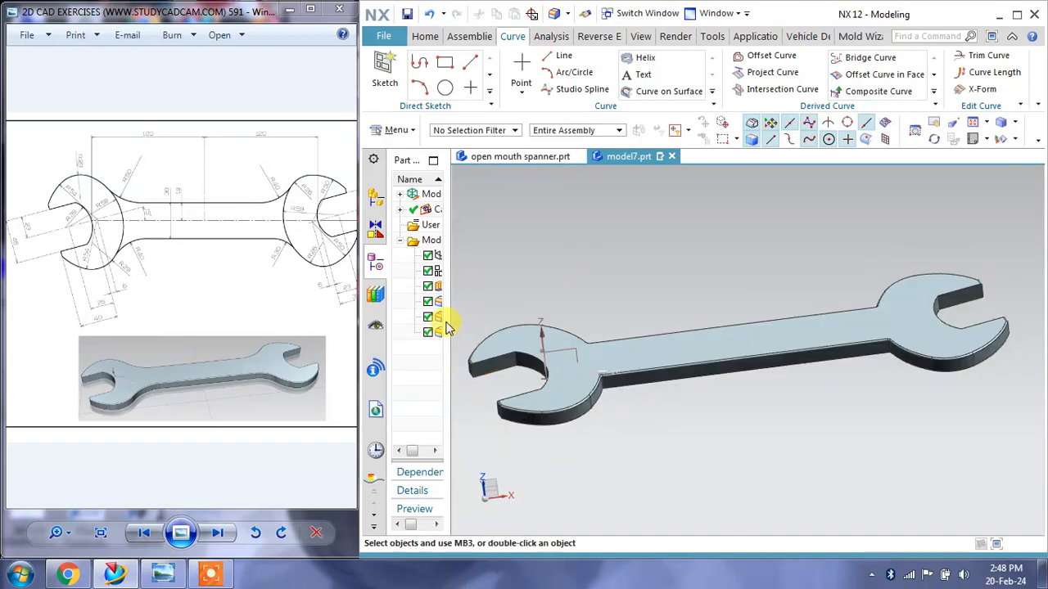
{"action": "left_click_drag", "start_coordinate": [447, 325], "coordinate": [543, 311]}
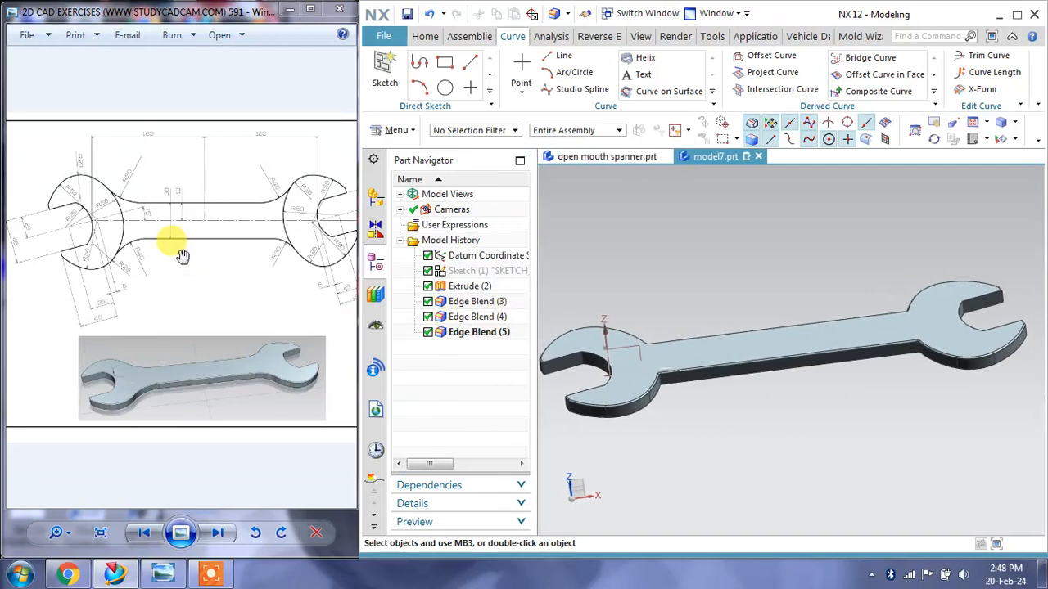
{"action": "scroll", "coordinate": [176, 237], "scroll_direction": "up", "scroll_amount": 5}
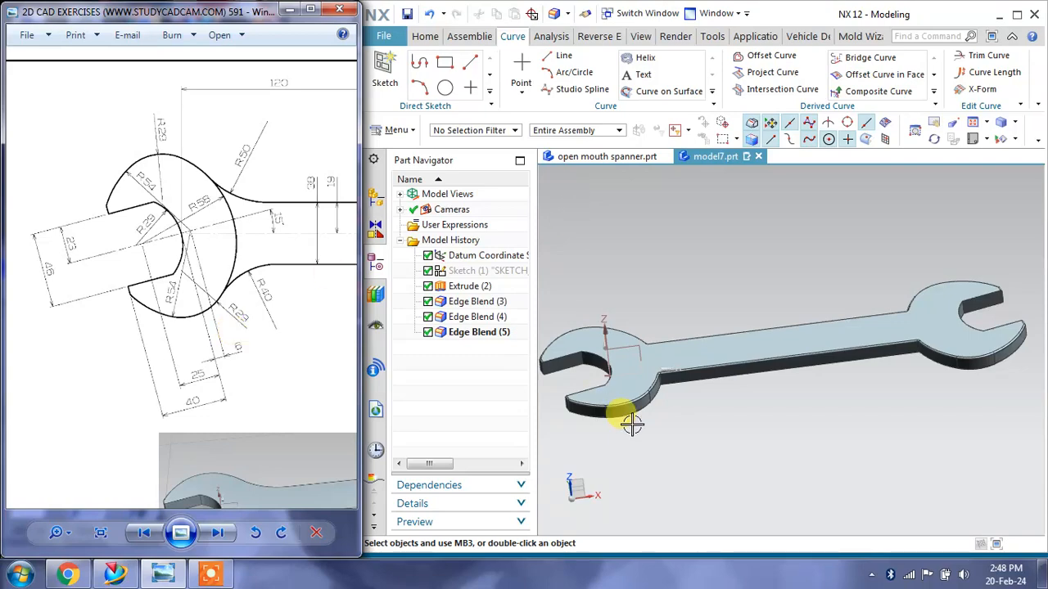
{"action": "middle_click_drag", "start_coordinate": [632, 423], "coordinate": [790, 370]}
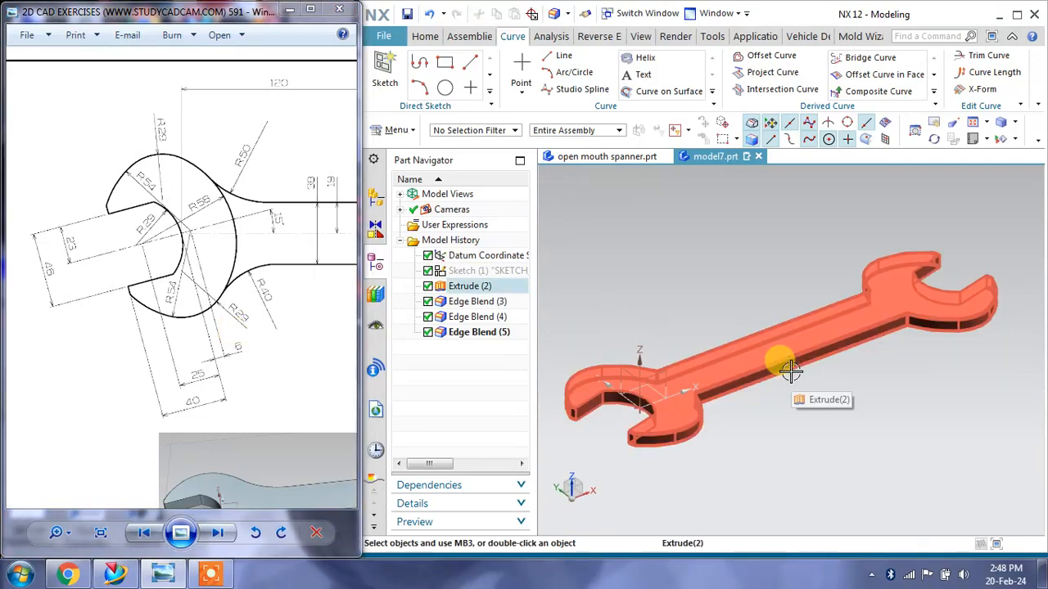